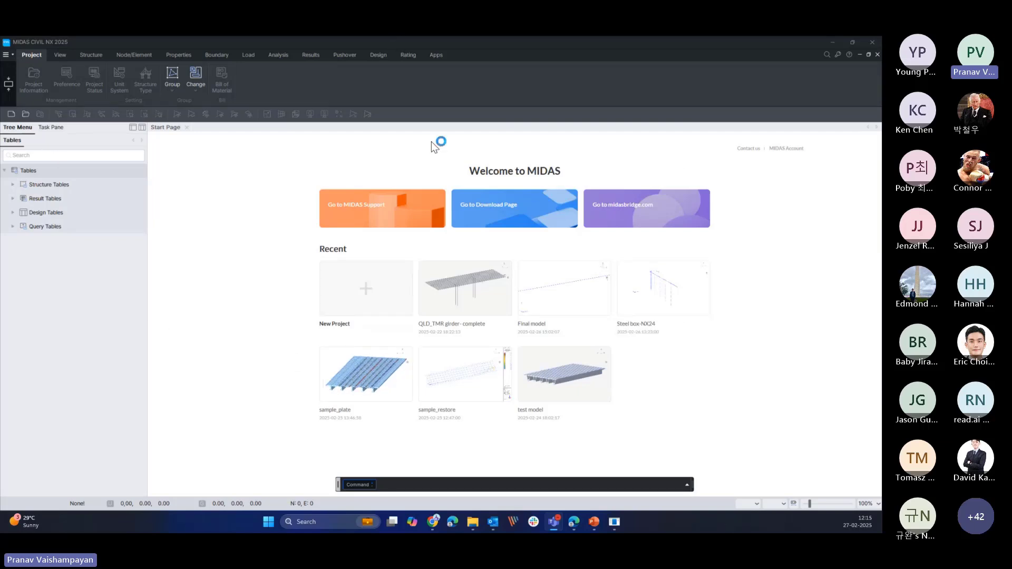
- Create a new project
click(11, 58)
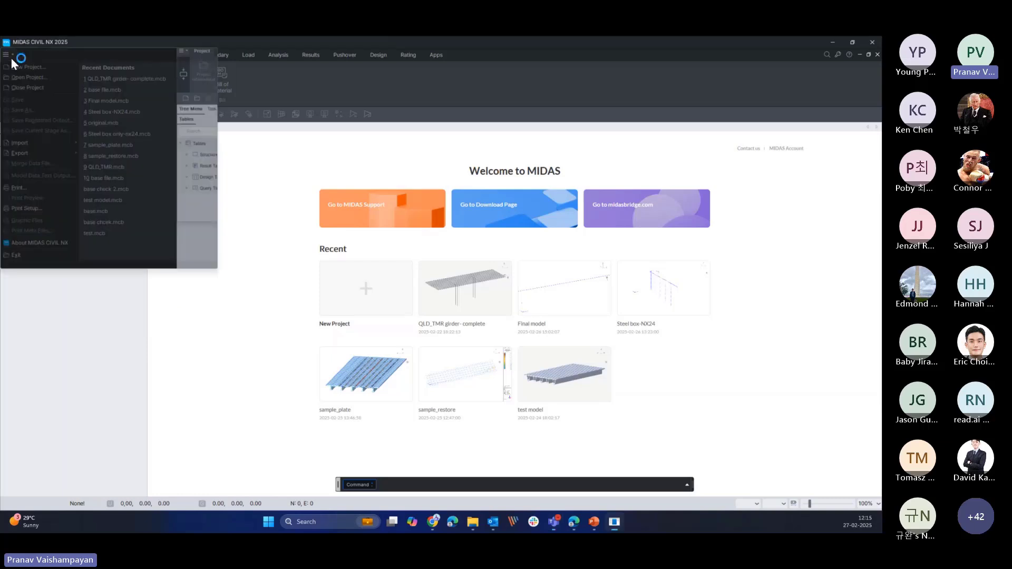
click(39, 69)
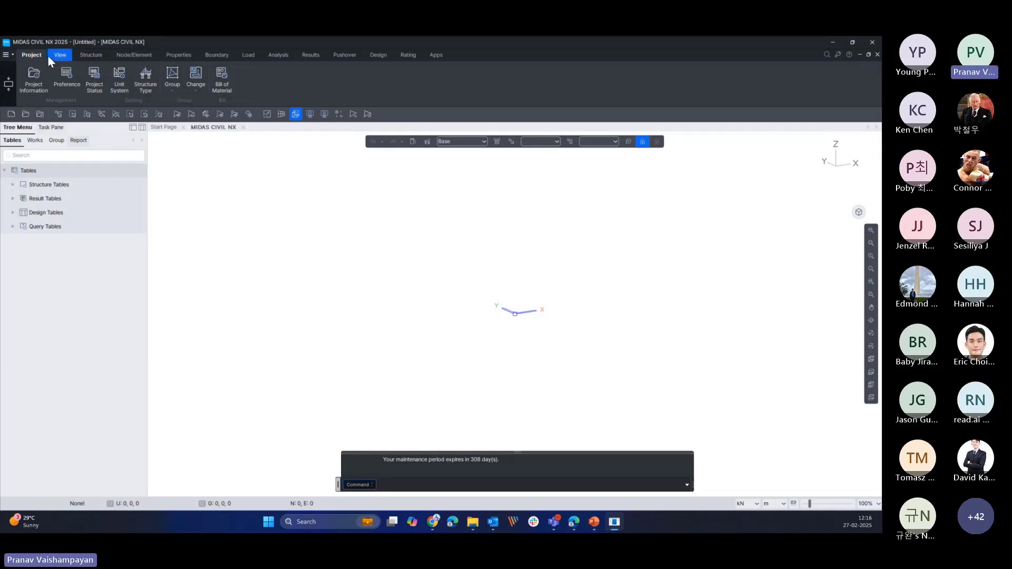
- Review the structure wizard, node/element, properties, boundary and load commands, including the available load types
click(86, 58)
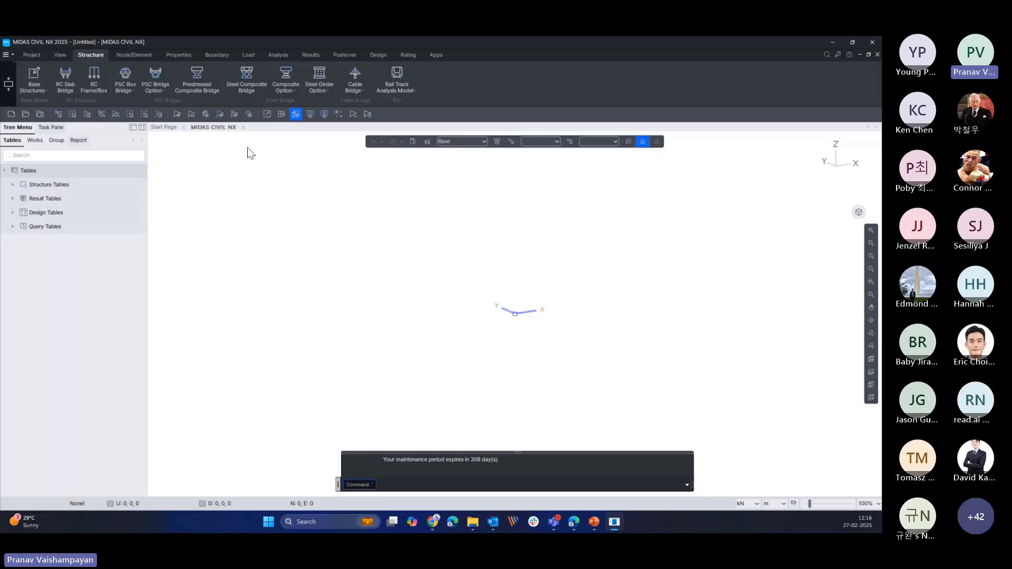
click(135, 56)
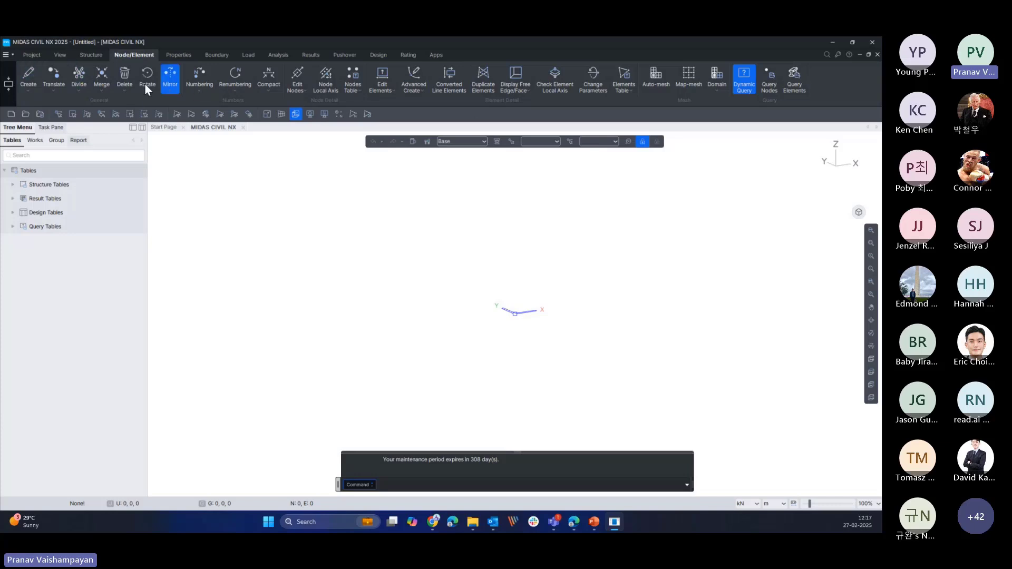
click(180, 55)
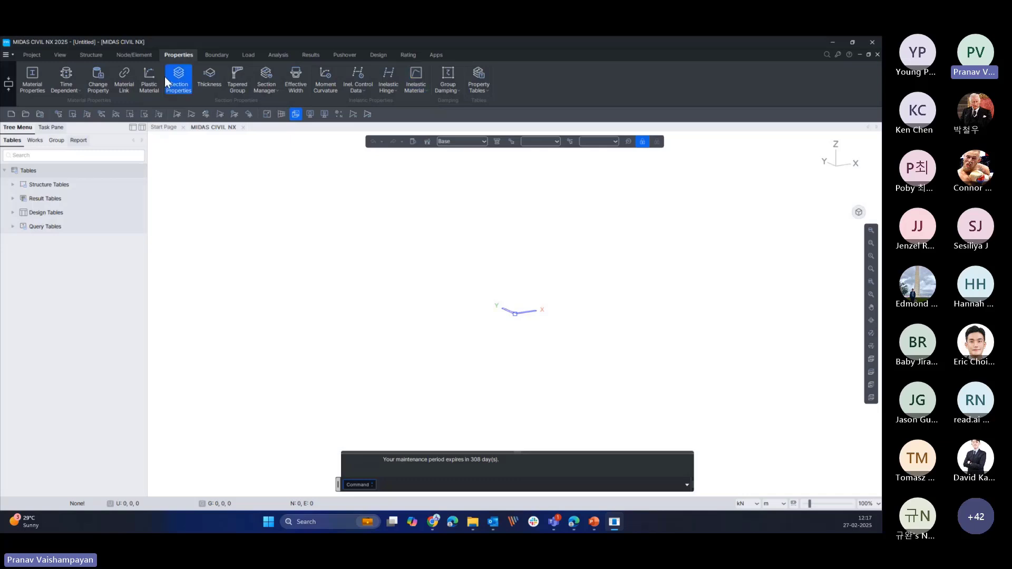
click(214, 52)
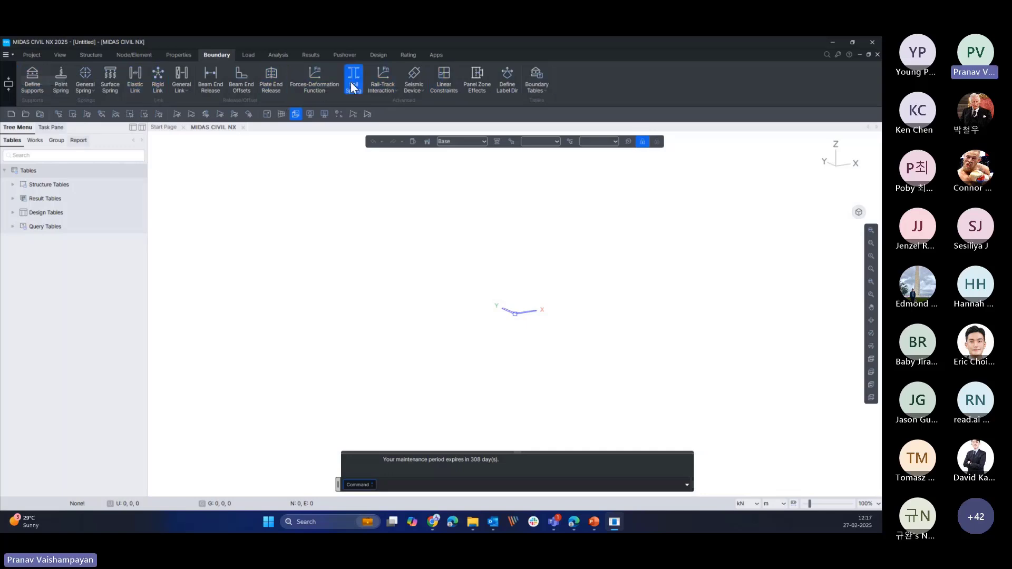
click(247, 54)
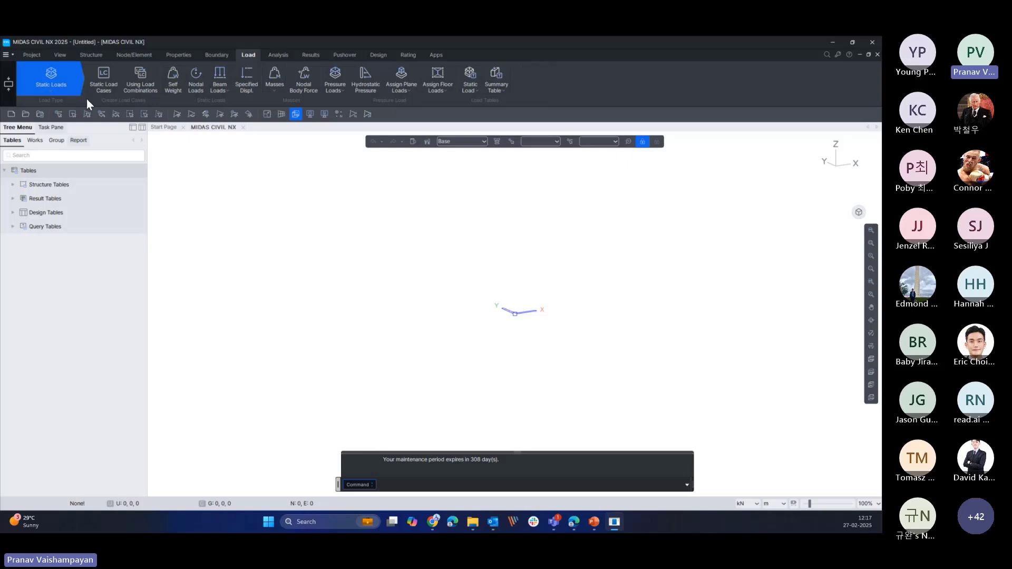
click(55, 90)
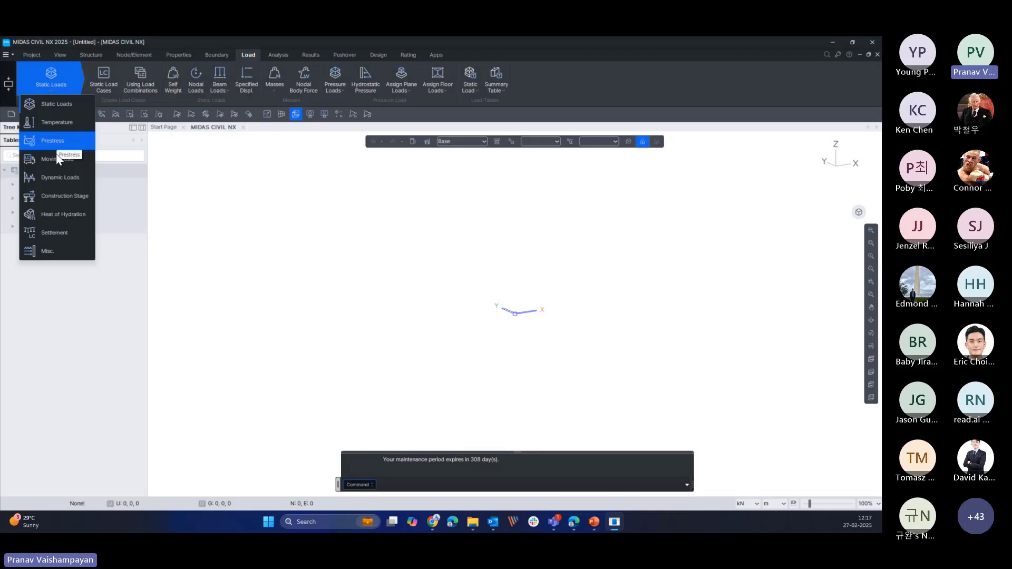
click(226, 216)
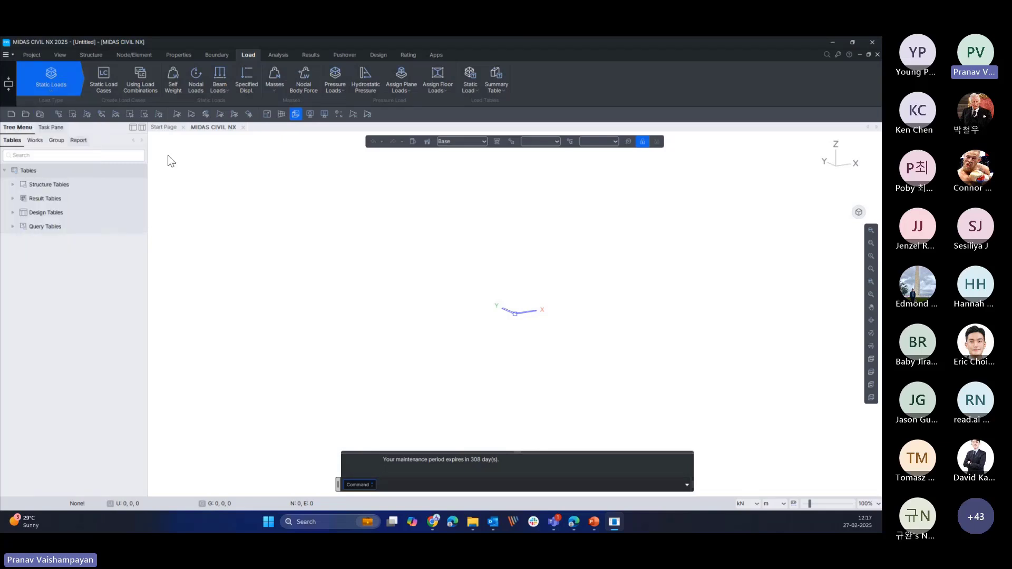
- Review the analysis, results, pushover, design, rating and apps commands, ending back on the node/element commands
click(277, 54)
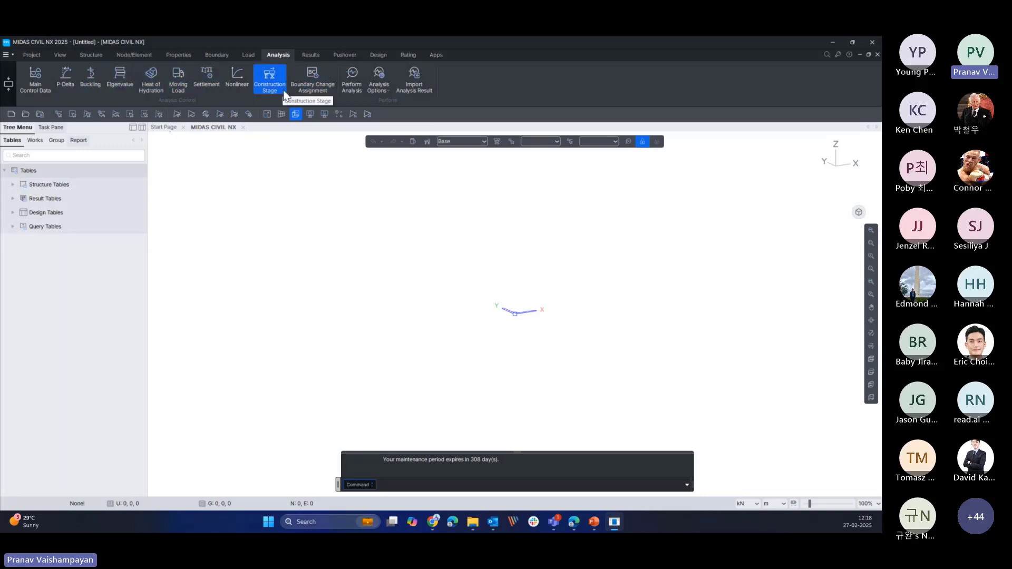
click(312, 55)
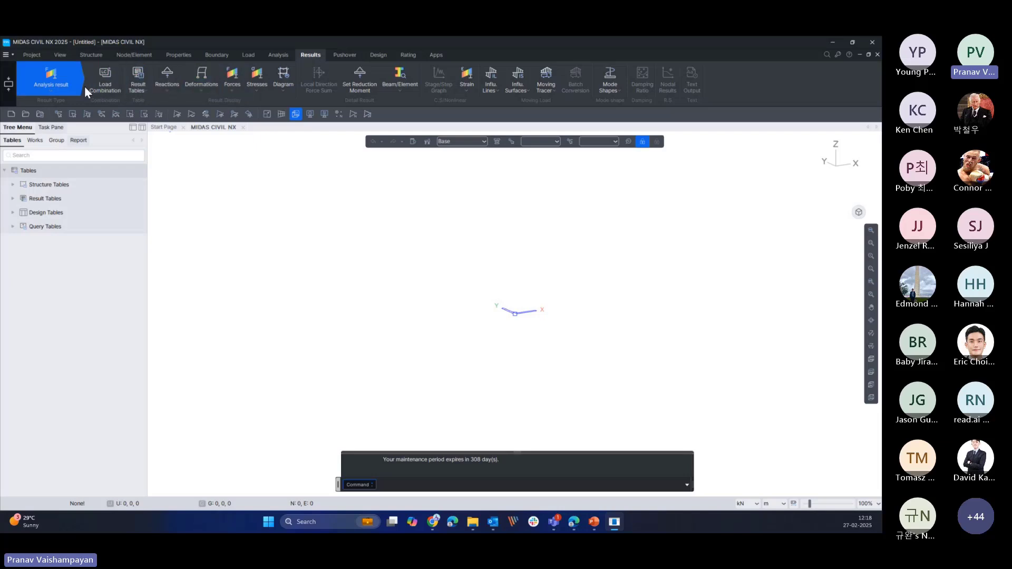
click(345, 54)
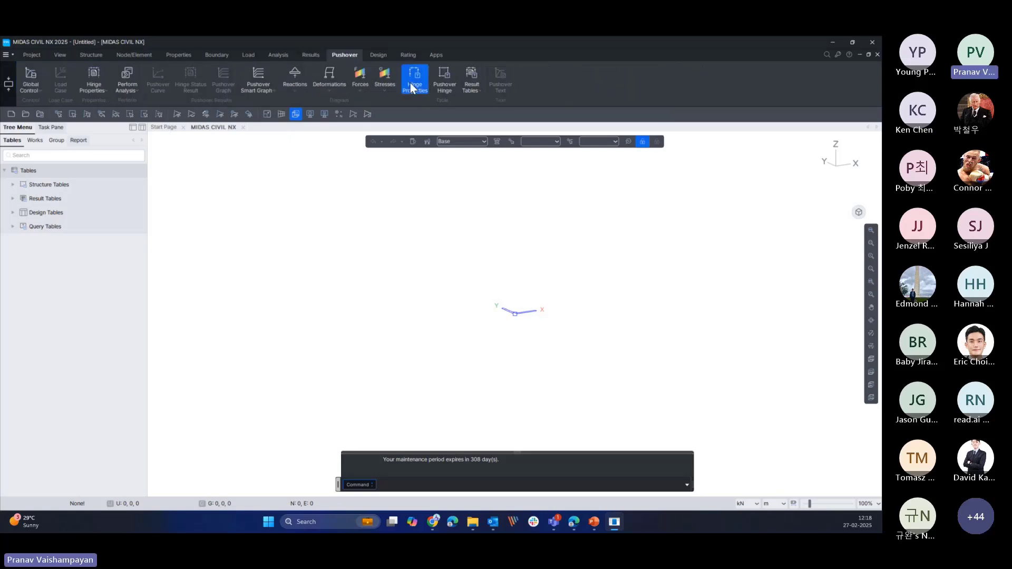
click(378, 55)
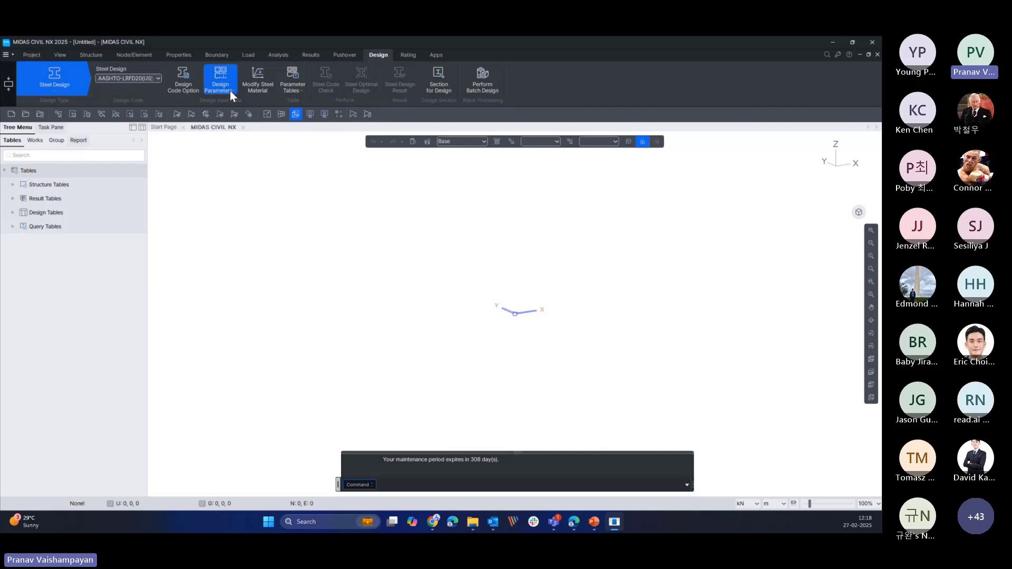
click(409, 55)
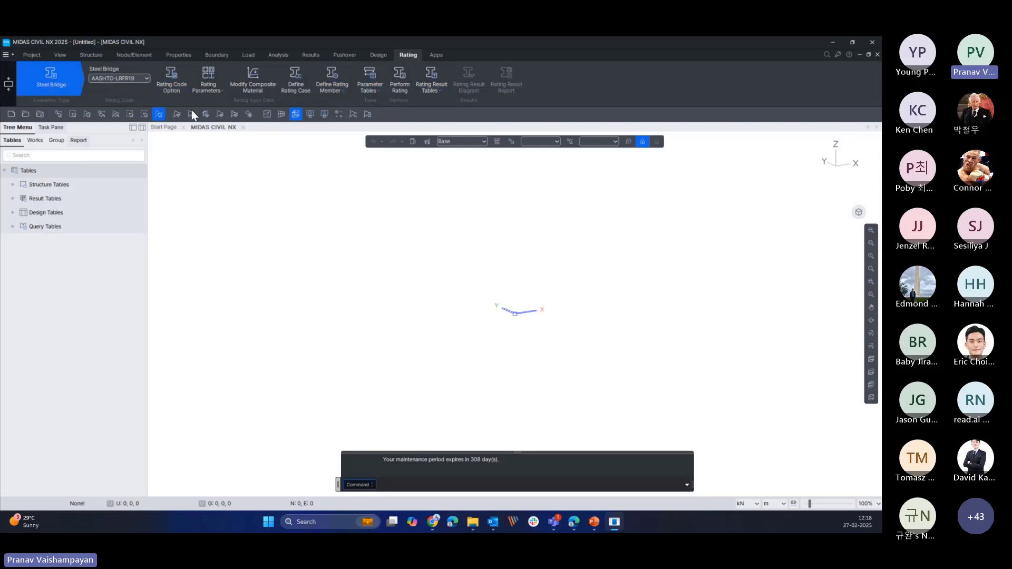
click(430, 57)
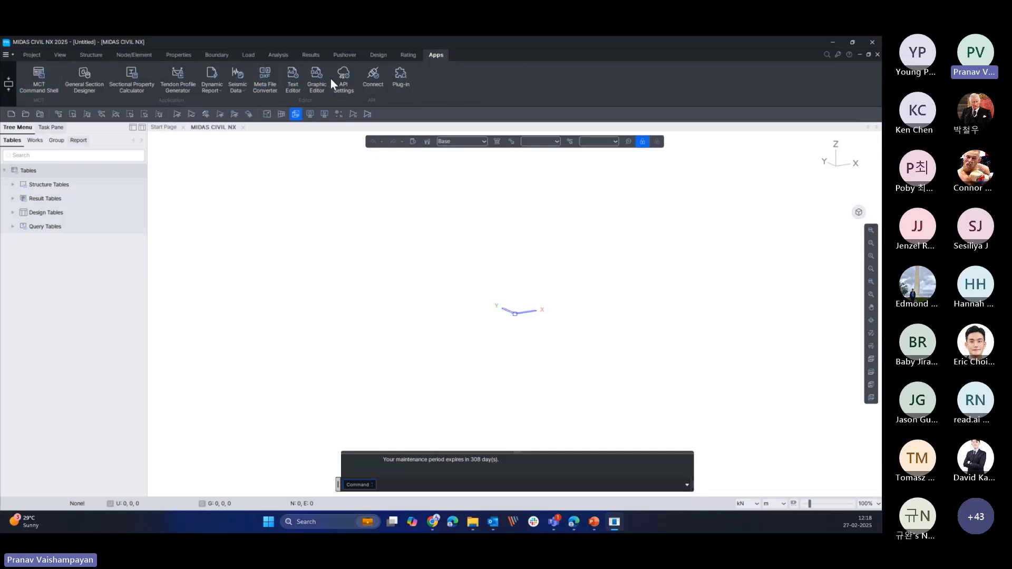
click(131, 57)
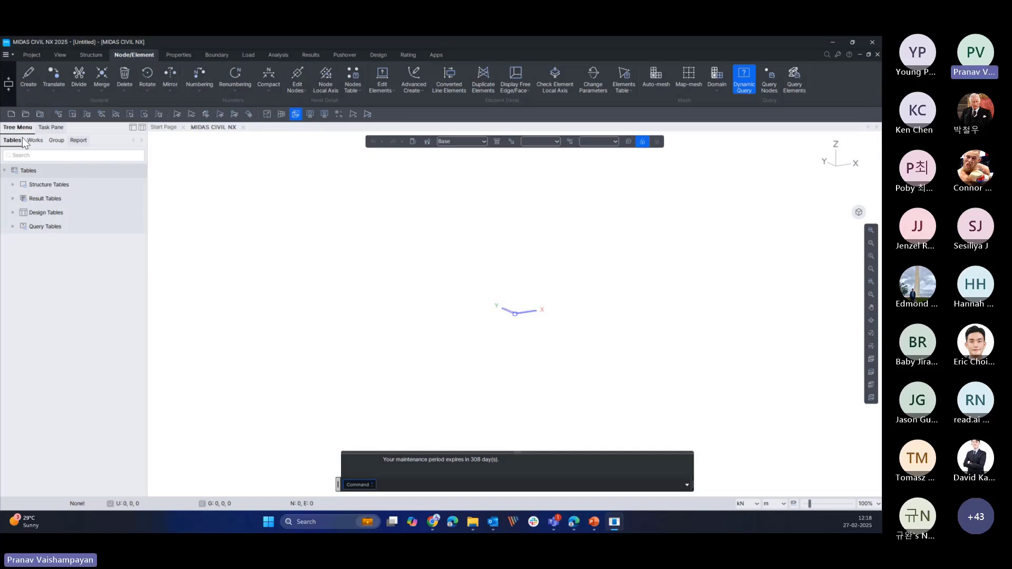
- Show the Works tree in a narrower side pane and collapse the command message window
click(36, 141)
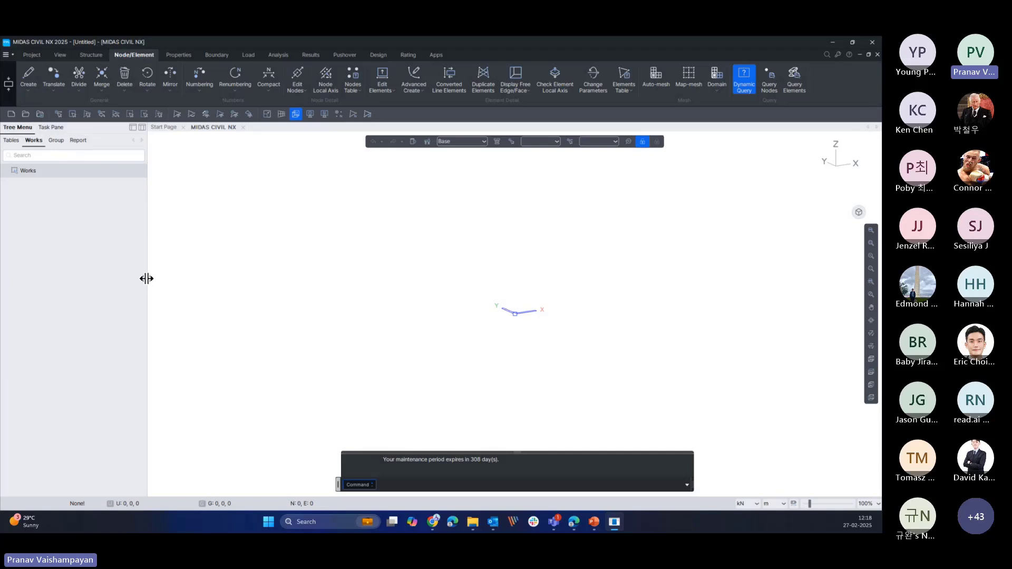
drag(146, 280, 115, 282)
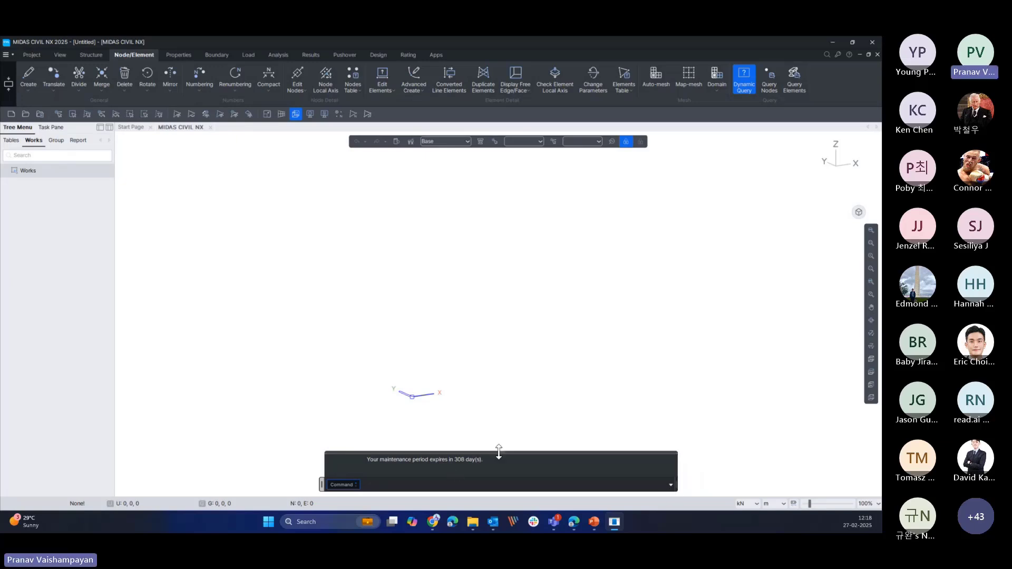
drag(499, 452, 499, 341)
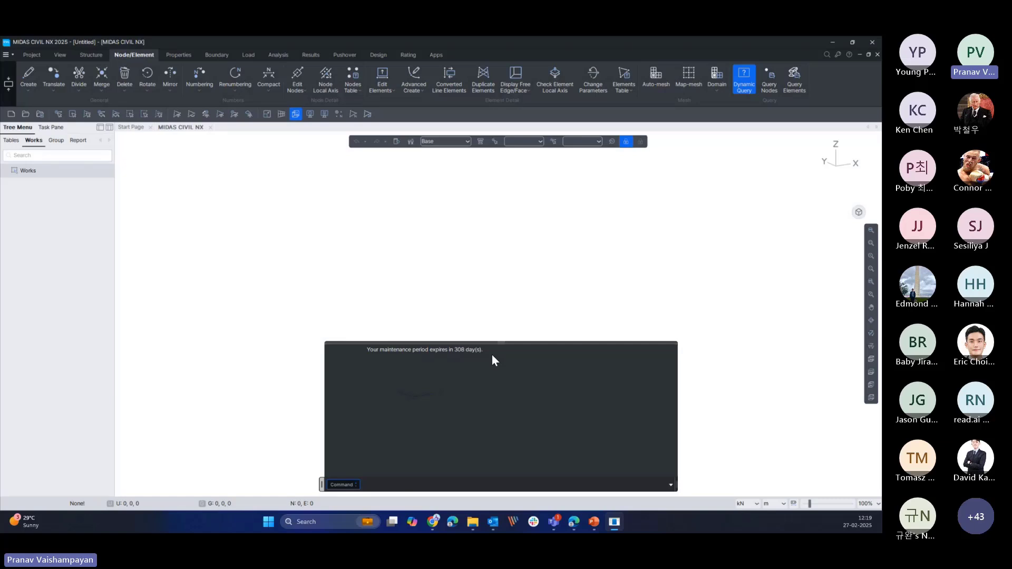
click(672, 485)
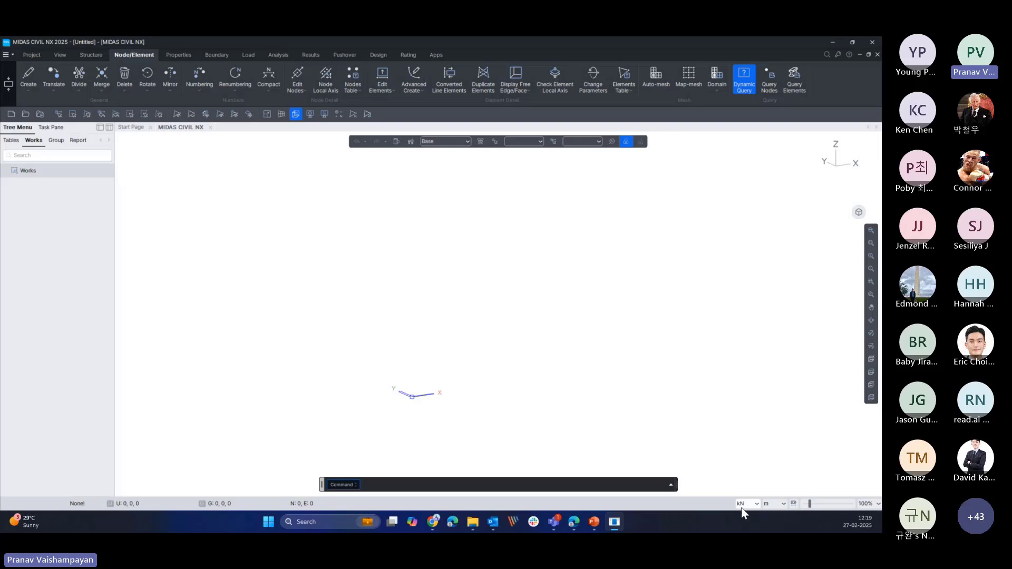
- Check the available force and length units and set the force unit to tonf
click(758, 504)
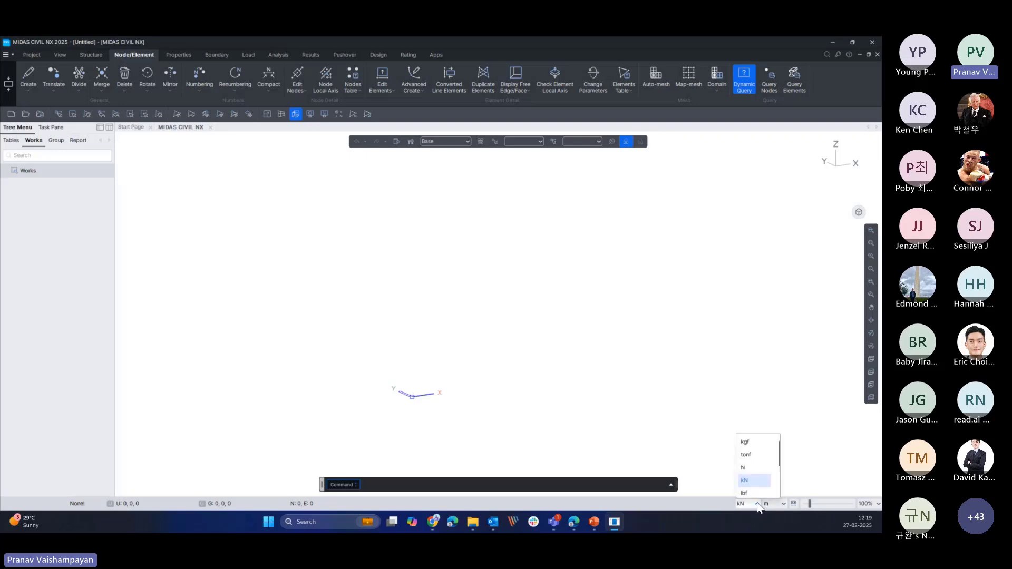
click(761, 485)
click(784, 505)
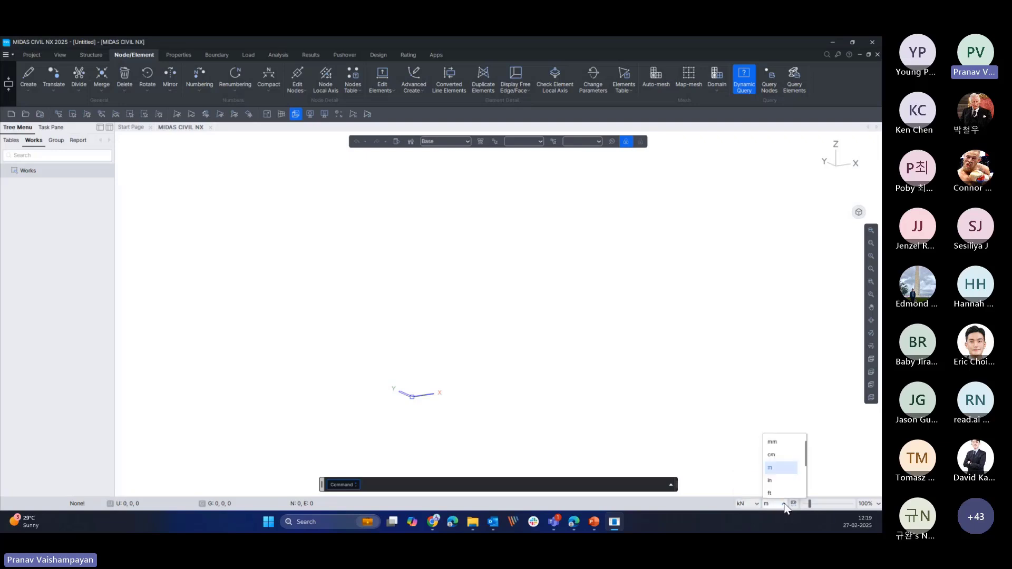
click(785, 504)
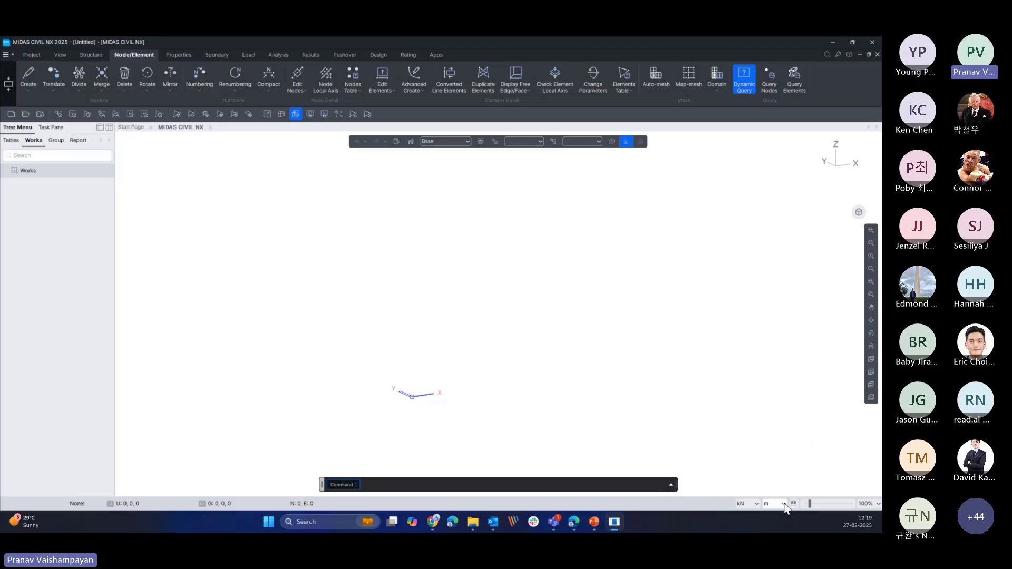
click(758, 505)
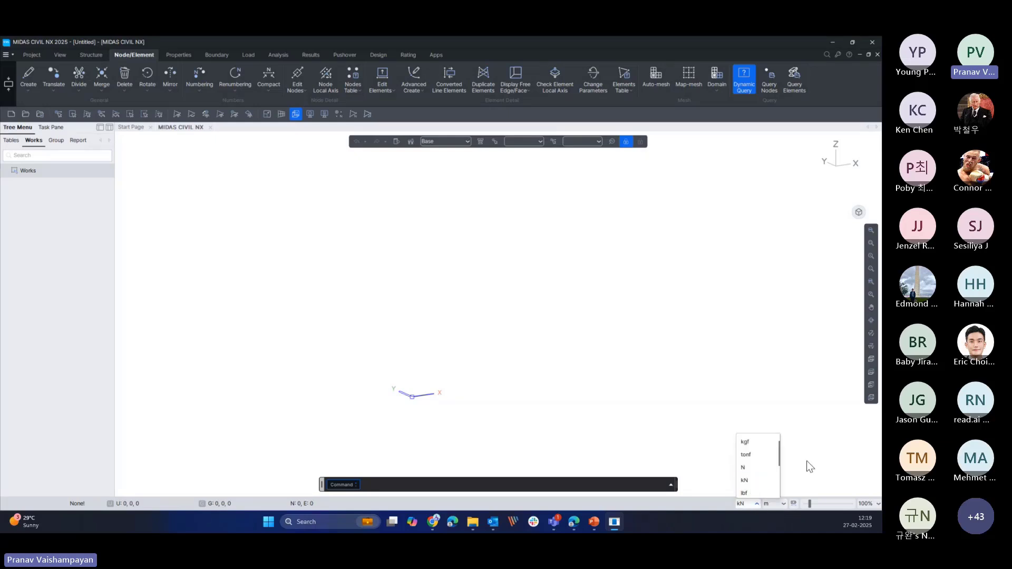
click(803, 459)
click(752, 505)
click(749, 454)
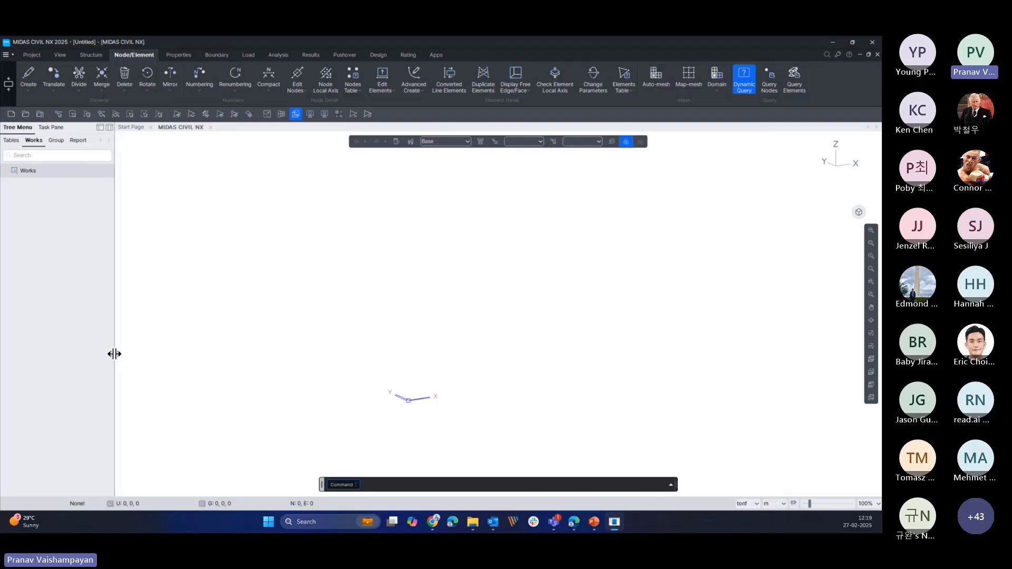
- Widen the Works tree pane and set the force unit to kN
drag(113, 355, 143, 355)
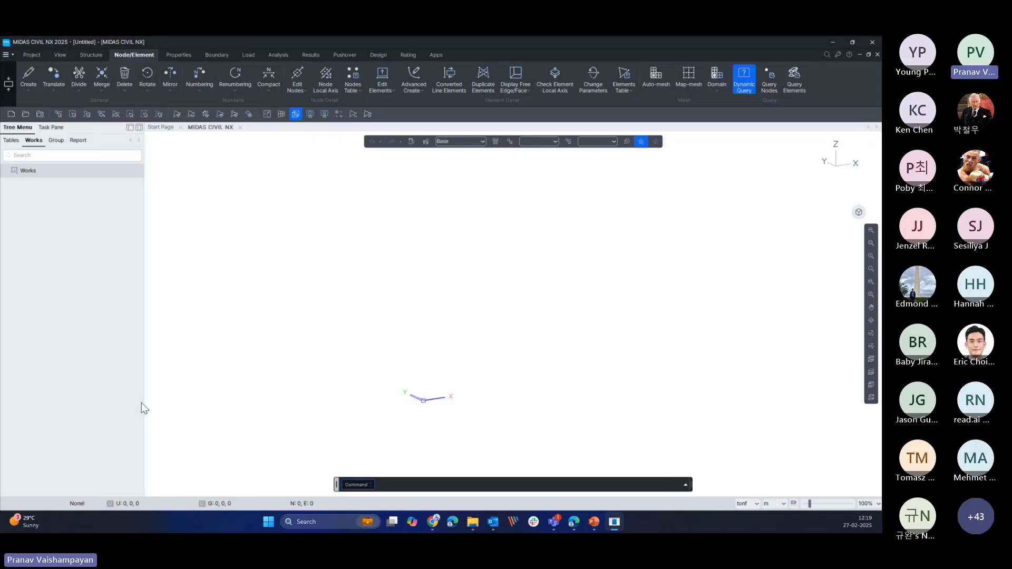
click(755, 503)
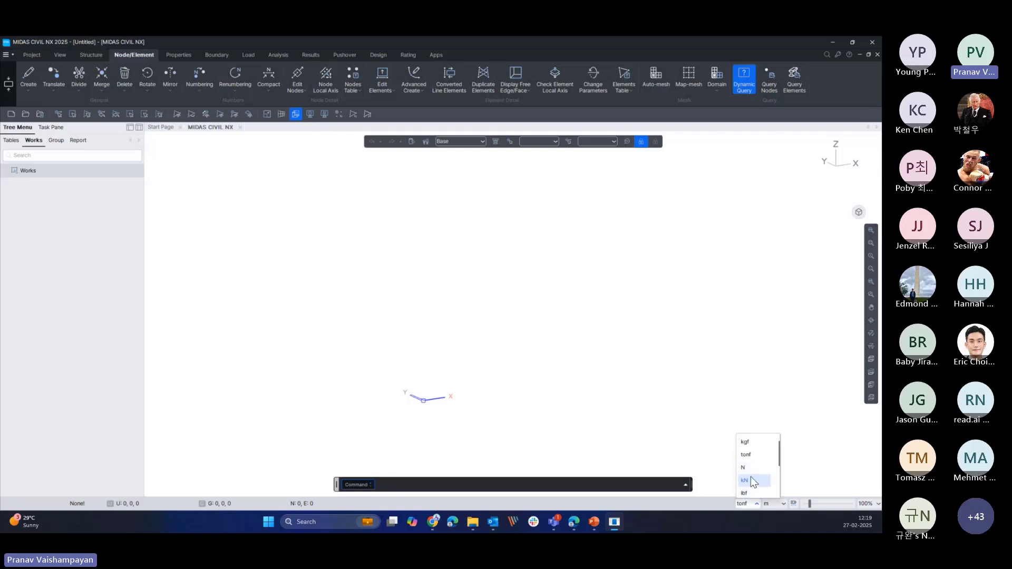
click(751, 479)
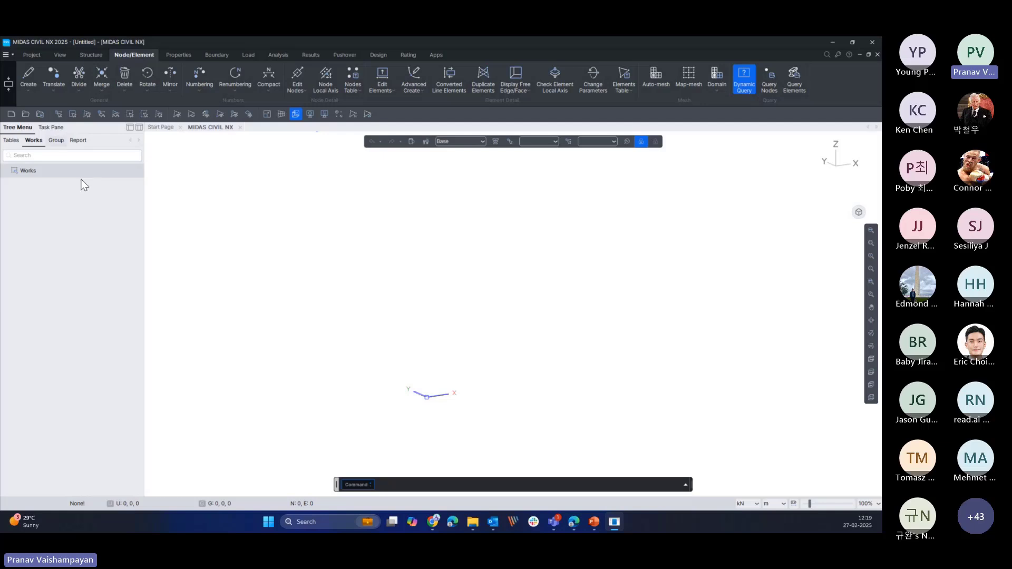
- Activate window selection, try selection windows in the empty model view, and narrow the Works tree pane slightly
click(58, 114)
drag(222, 202, 605, 413)
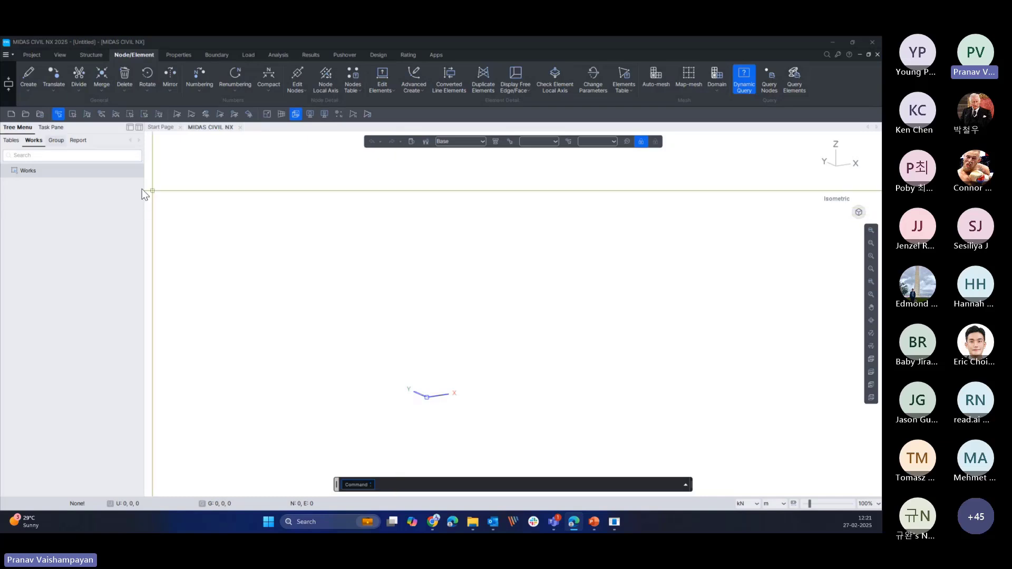
drag(144, 210, 129, 214)
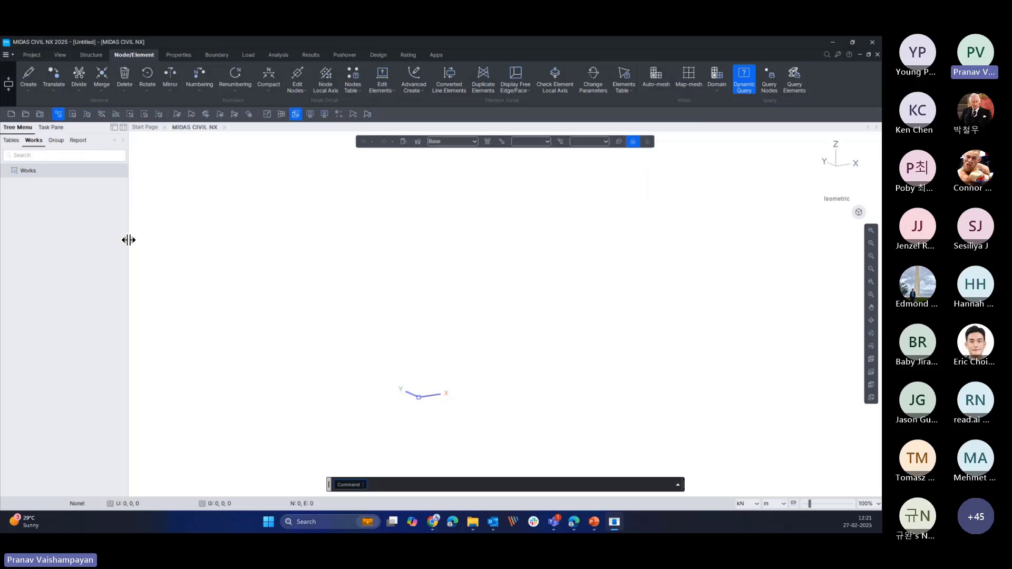
drag(129, 240, 131, 240)
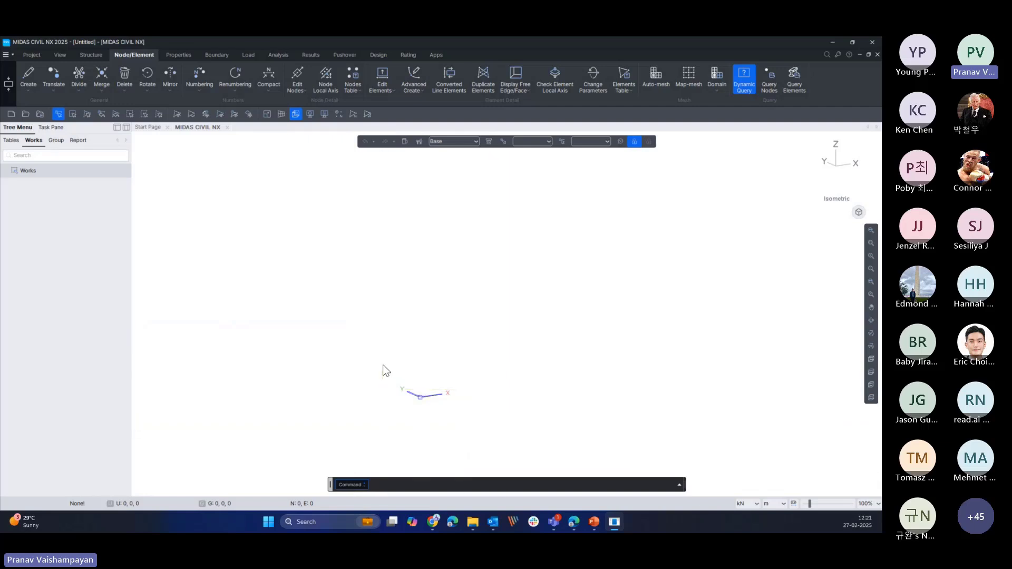
drag(383, 365, 468, 424)
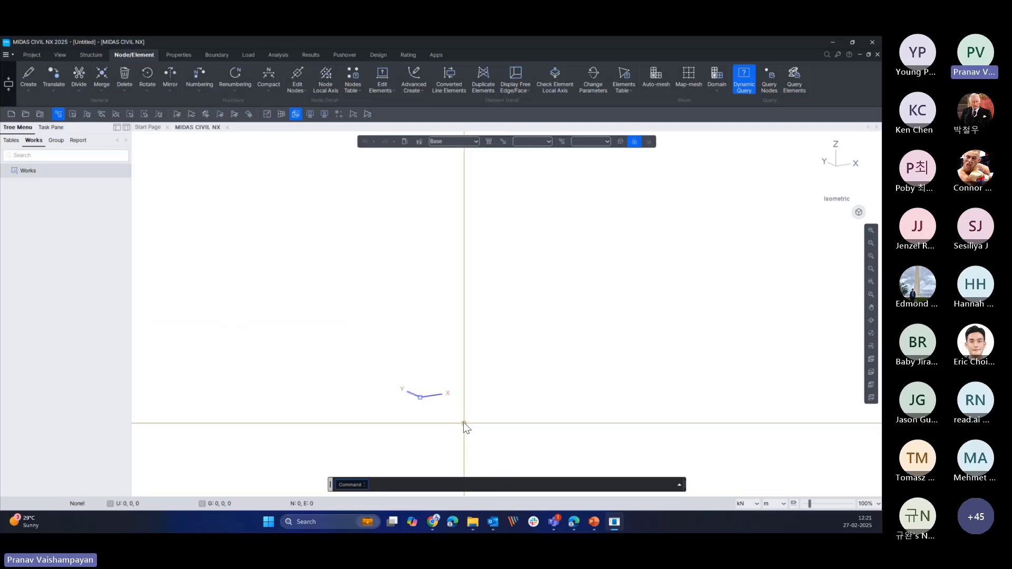
- Save the model as PSC girder in the live folder inside training series
click(12, 52)
click(32, 104)
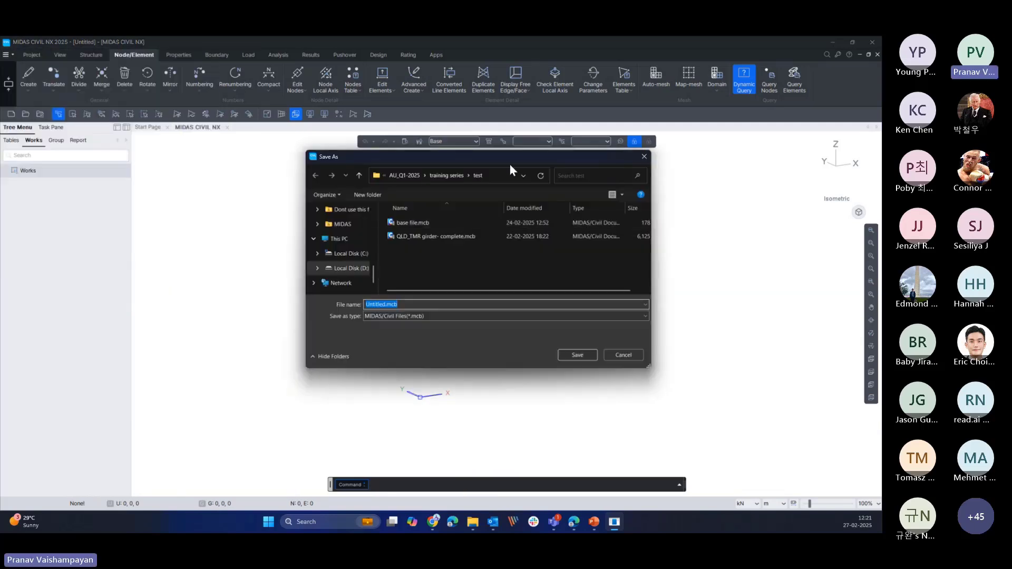
click(449, 176)
drag(502, 157, 501, 176)
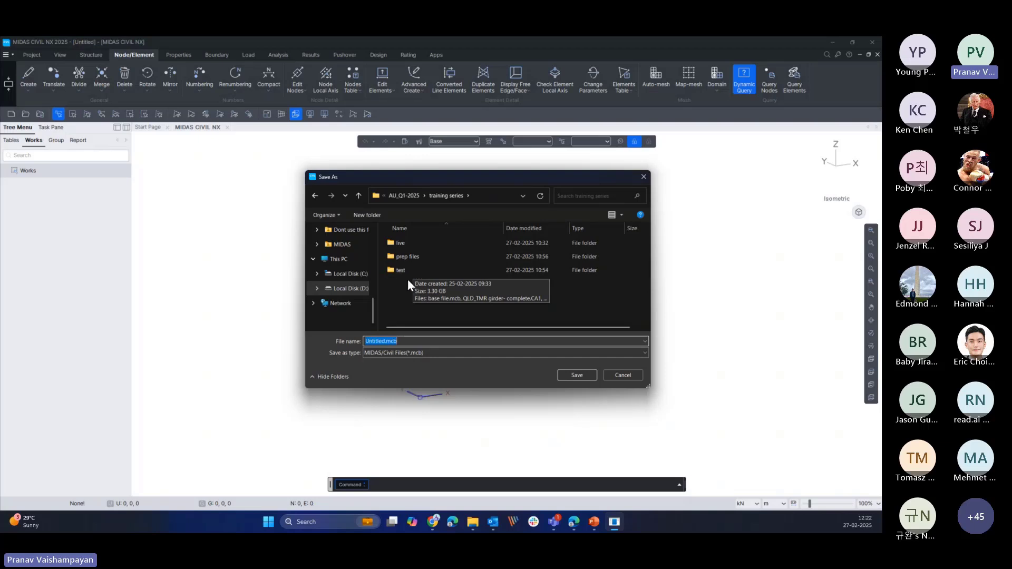
double_click(412, 243)
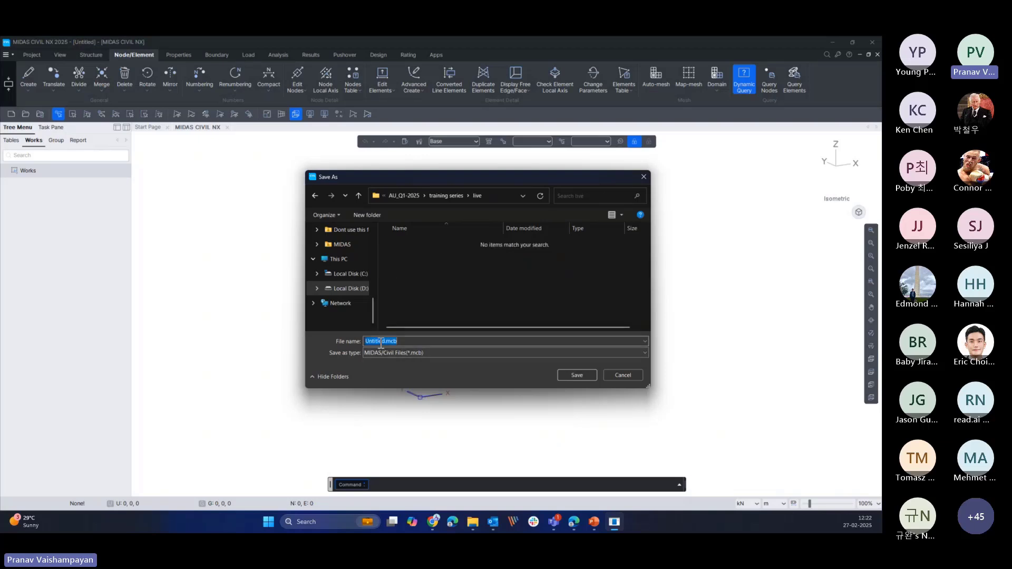
text(PSC)
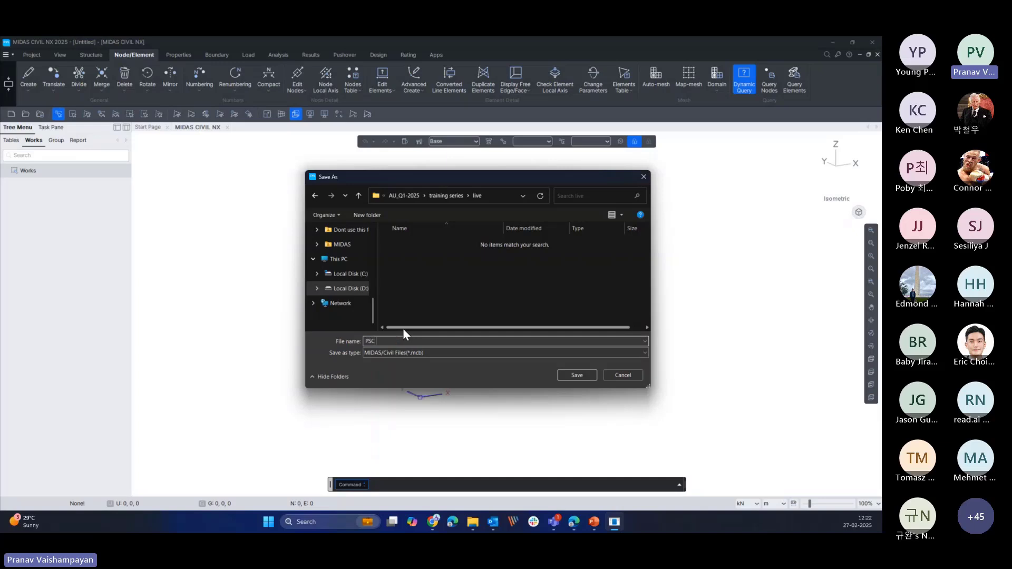
text( gider)
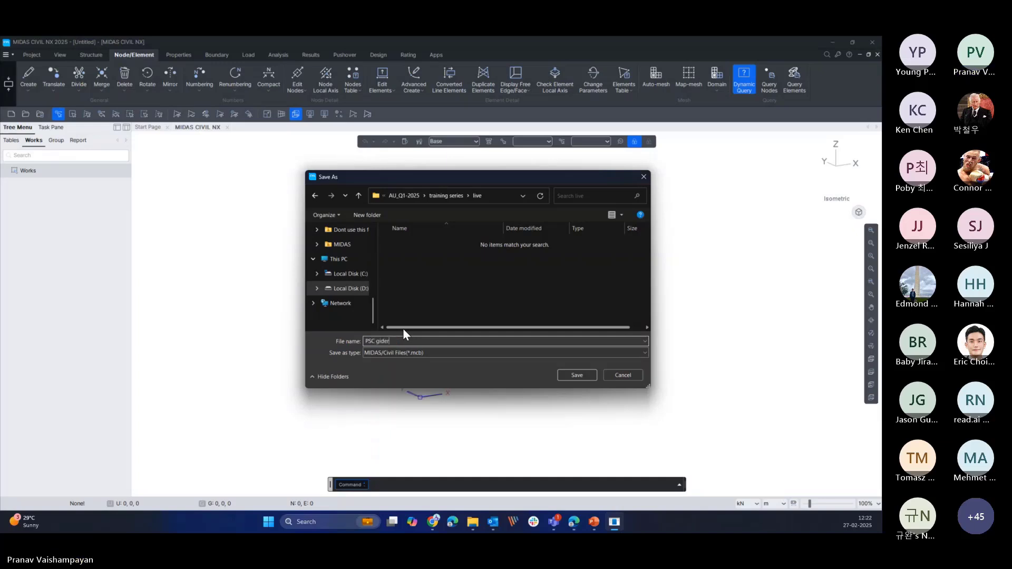
key(BackSpace)
key(BackSpace)
key(BackSpace)
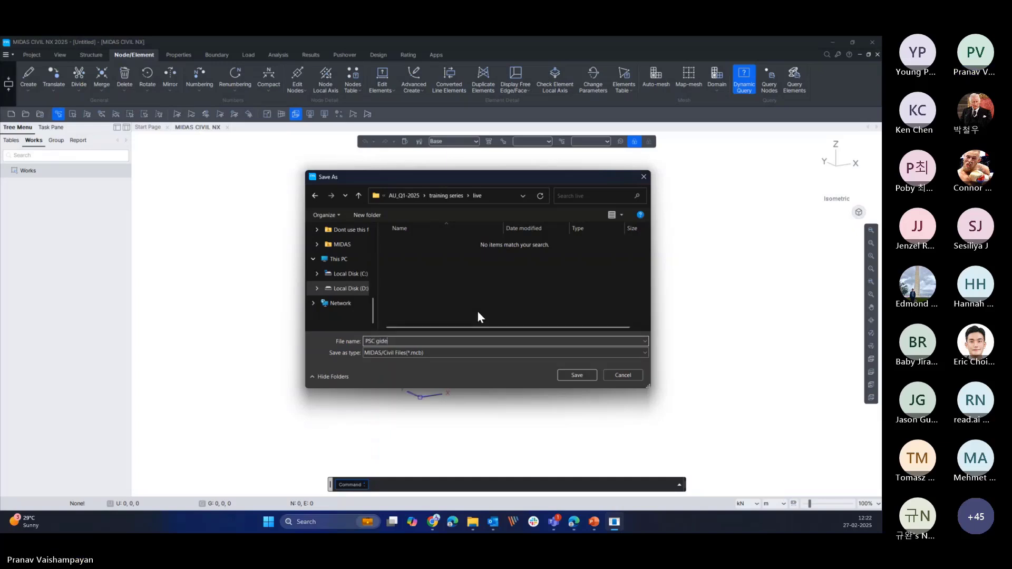
text(rder)
click(582, 376)
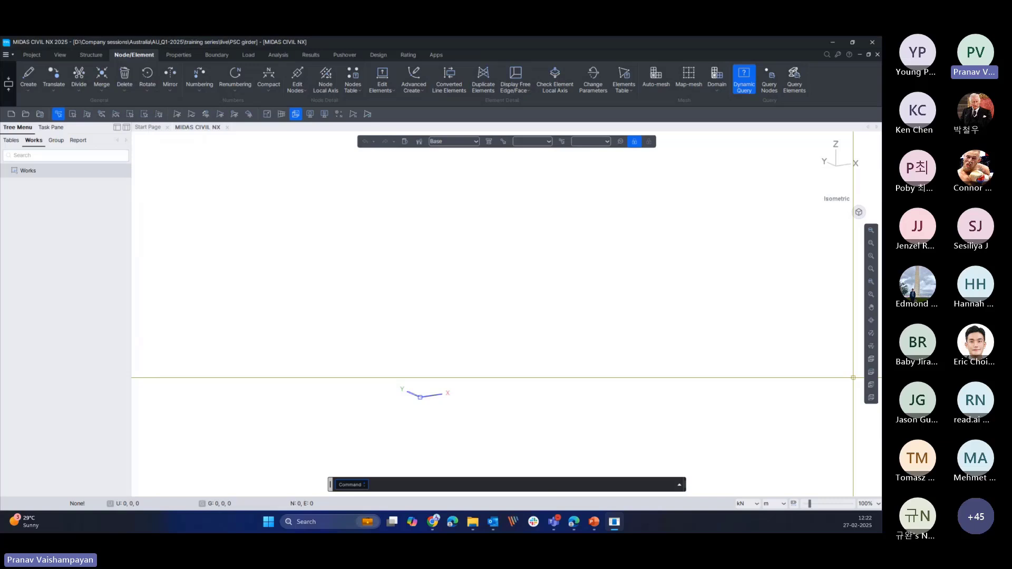
- Set the model's force unit to kN and its length unit to m
click(755, 507)
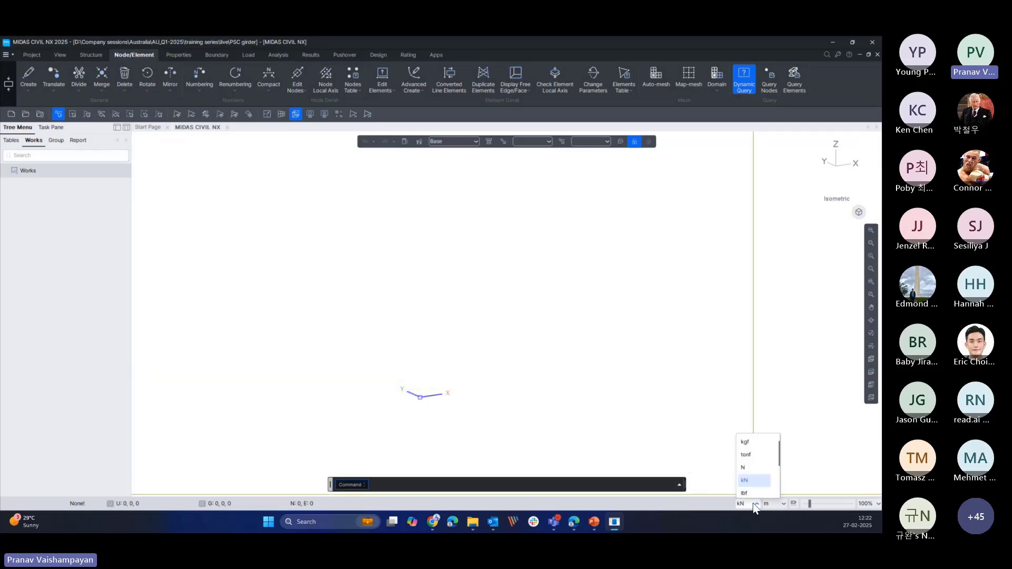
click(751, 481)
click(771, 506)
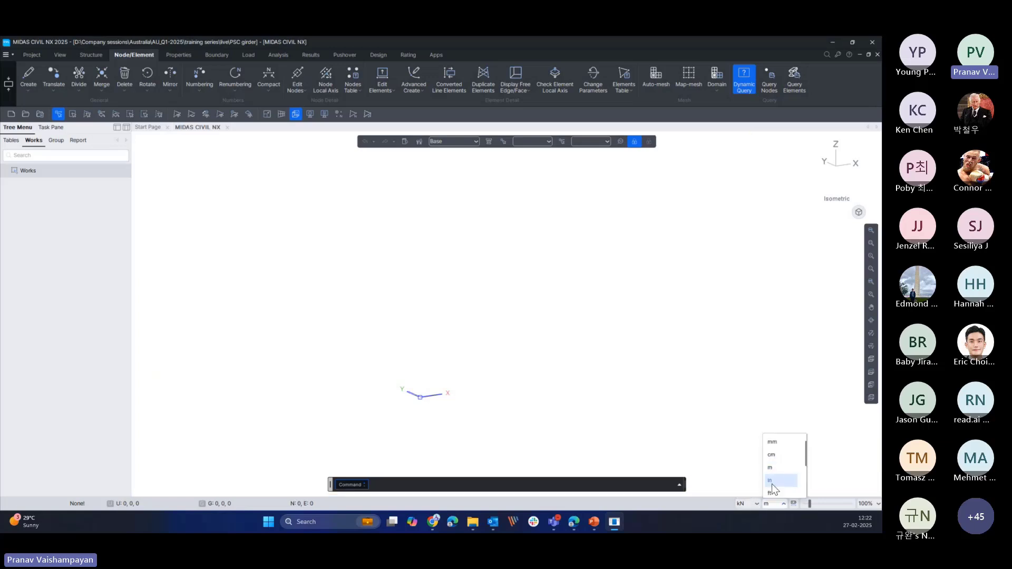
click(770, 468)
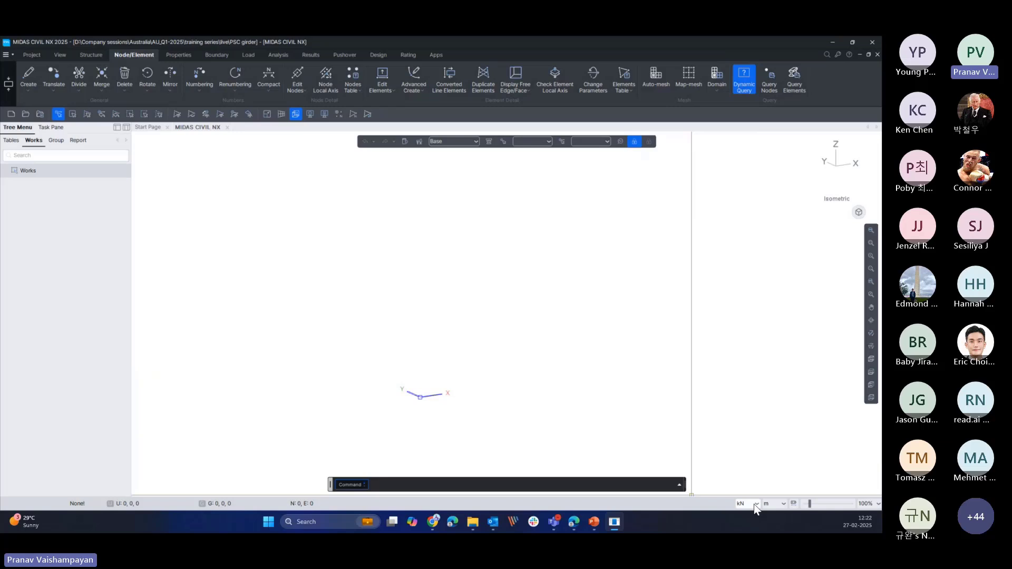
click(755, 508)
click(751, 480)
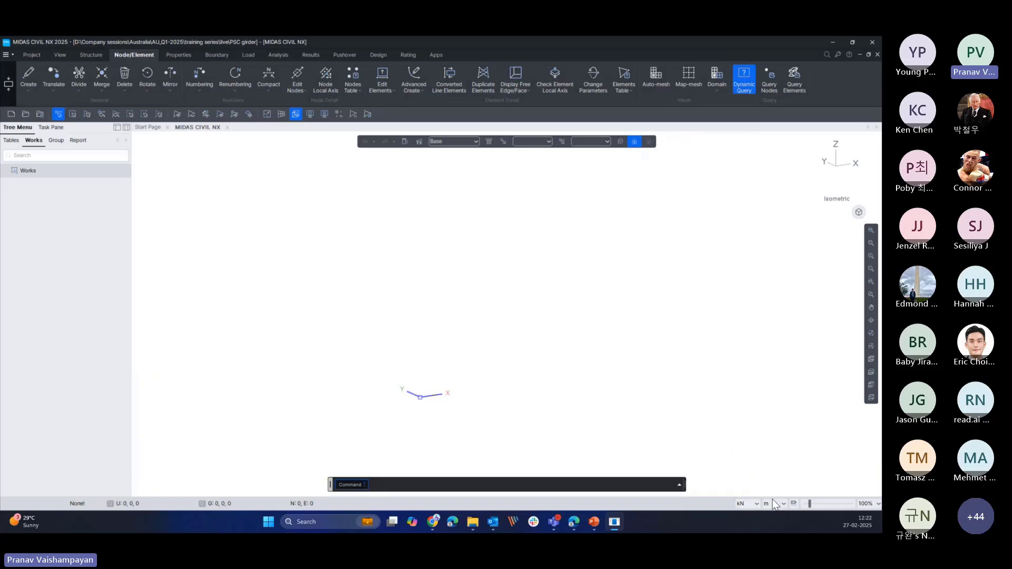
click(777, 505)
click(773, 468)
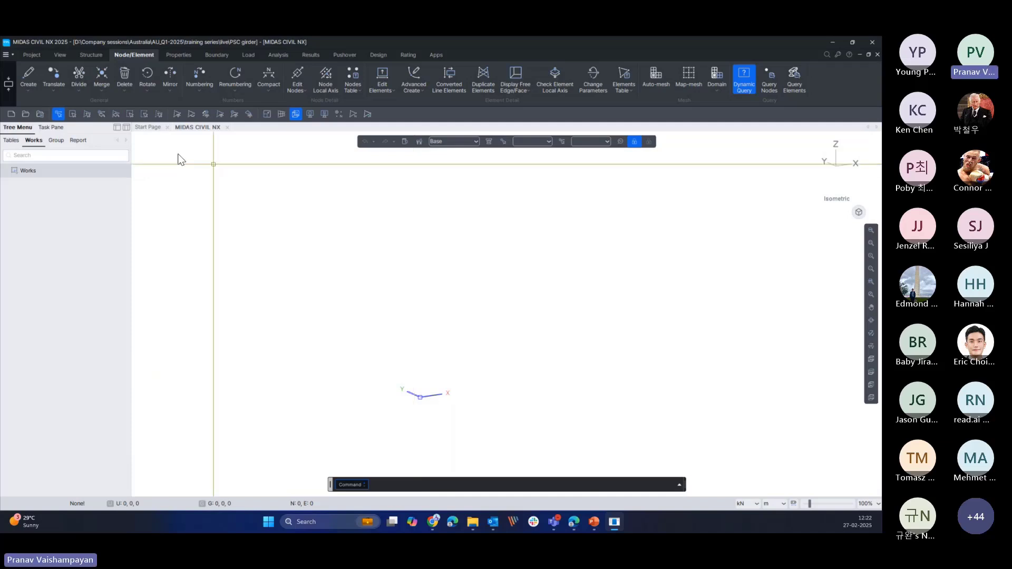
- Start adding a new material in the material properties and set its type of design to Concrete
click(183, 59)
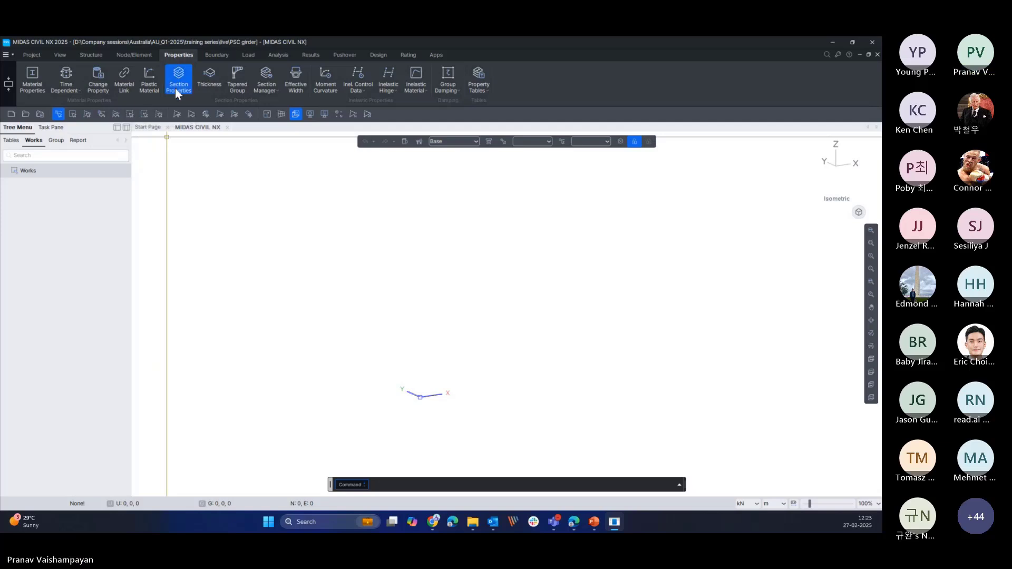
click(33, 79)
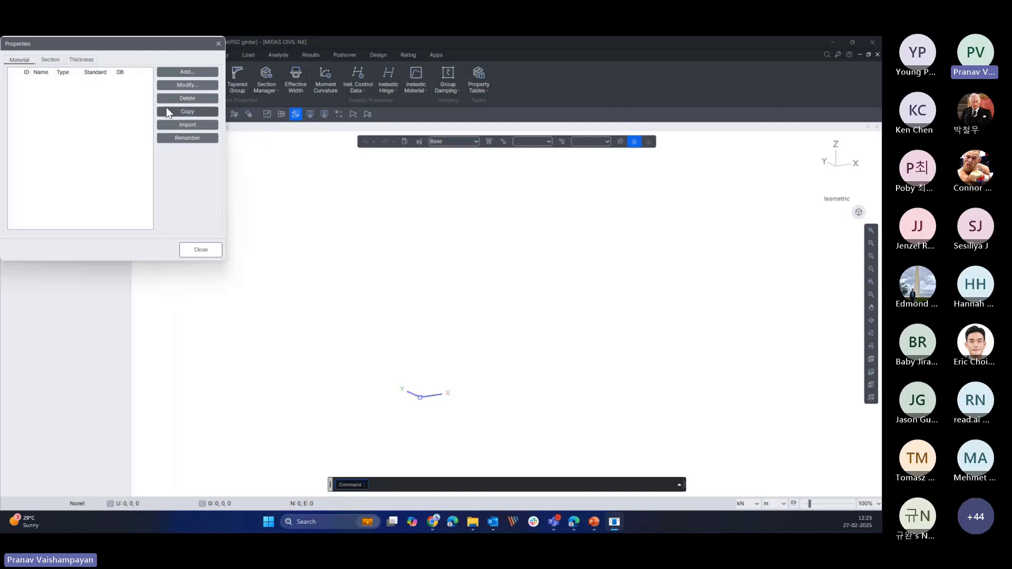
drag(154, 45, 306, 172)
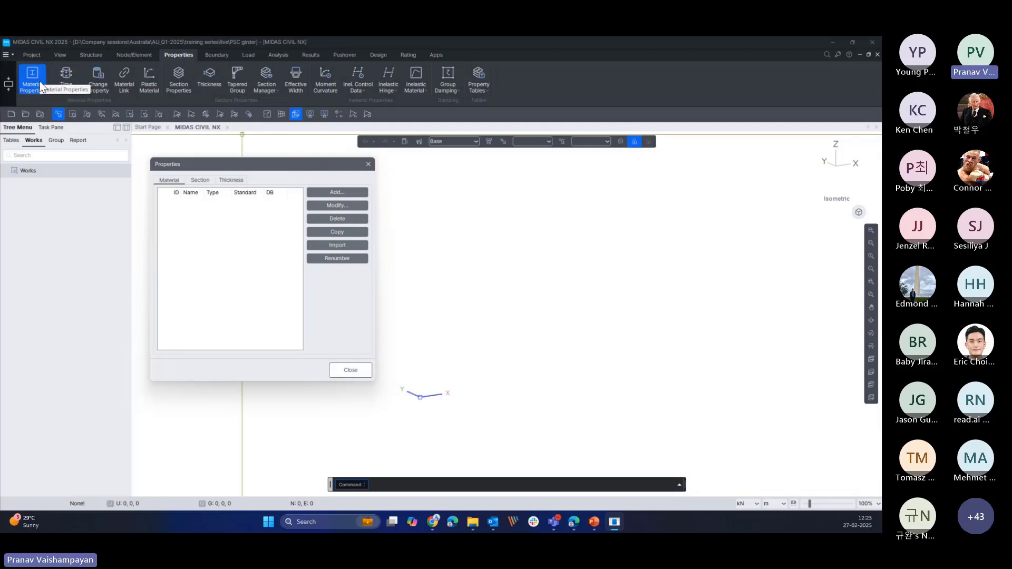
click(319, 193)
drag(528, 50, 639, 65)
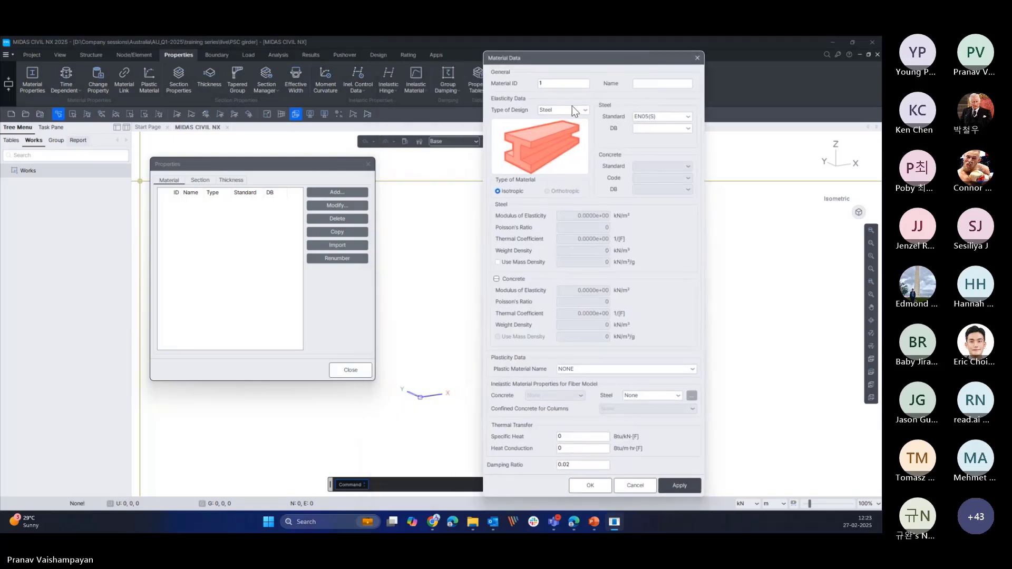
click(569, 113)
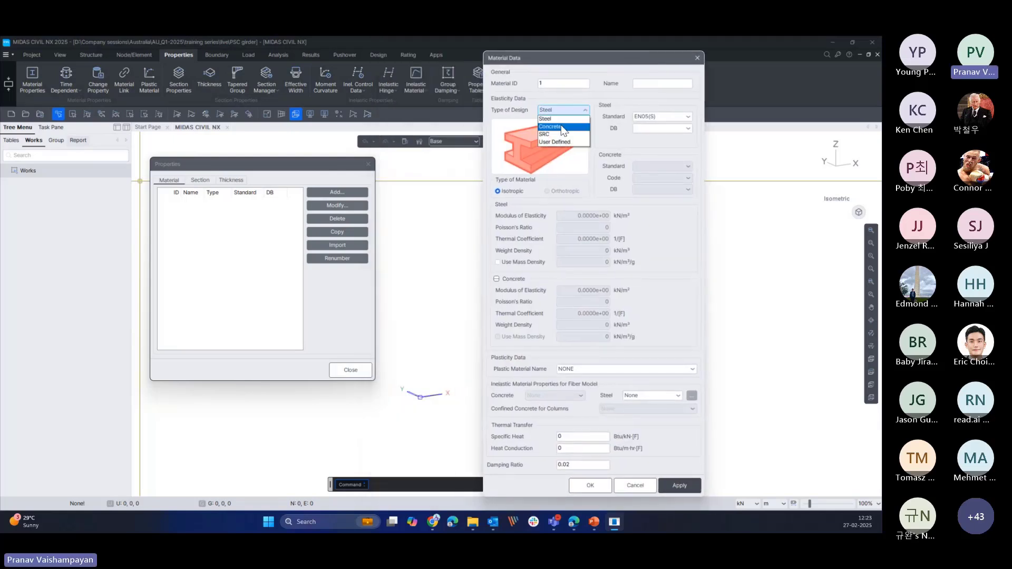
click(563, 128)
drag(599, 63, 595, 65)
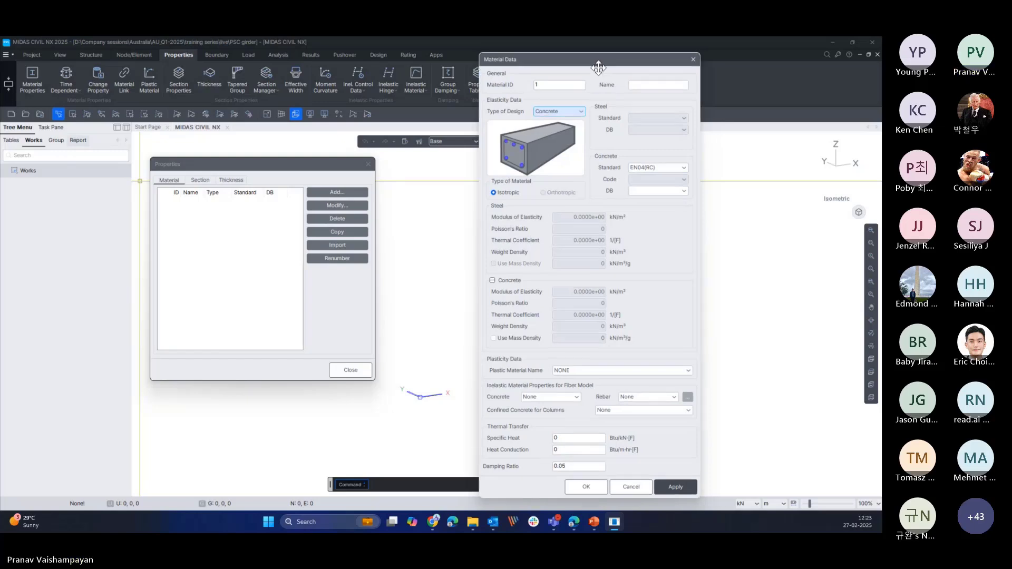
- Set the new material's concrete standard to AS17(RC) and its database grade to C50
click(673, 168)
scroll(682, 239, down, 6)
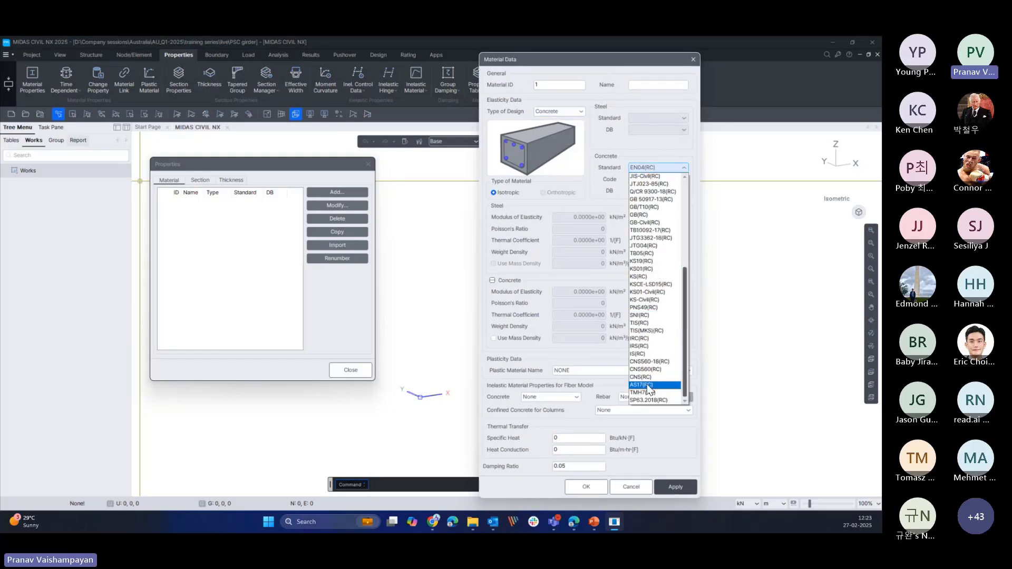
click(647, 386)
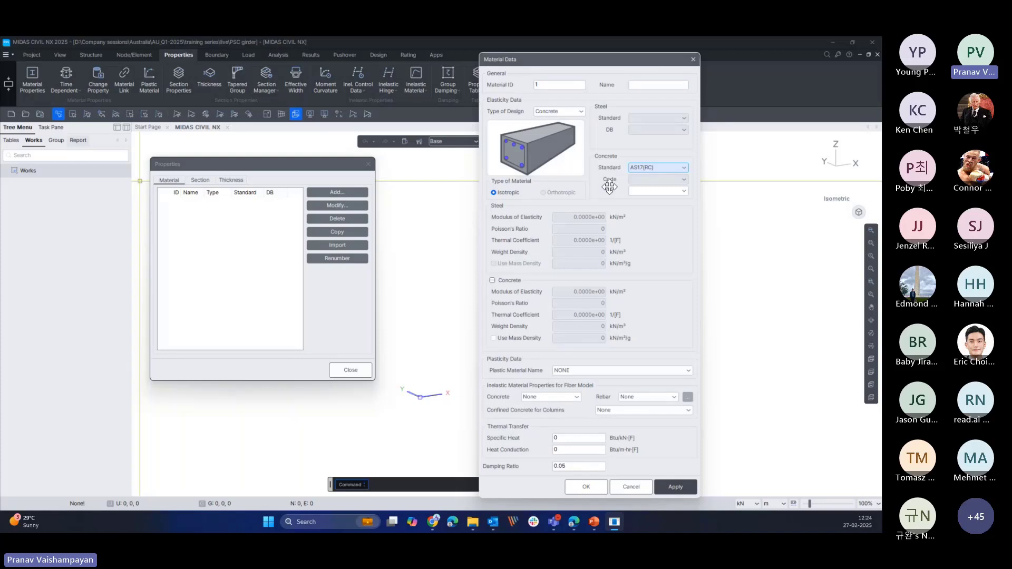
click(683, 191)
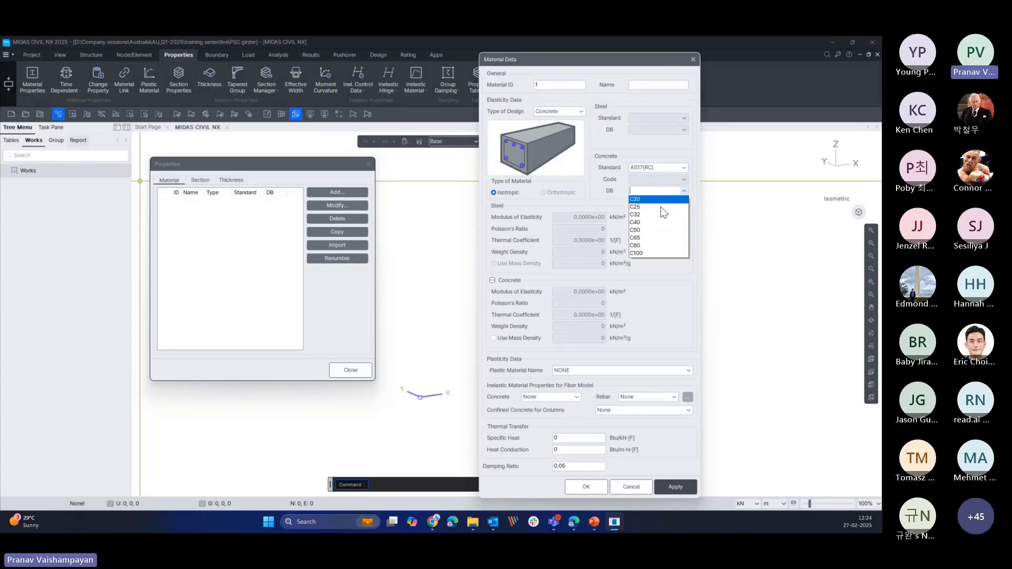
click(634, 230)
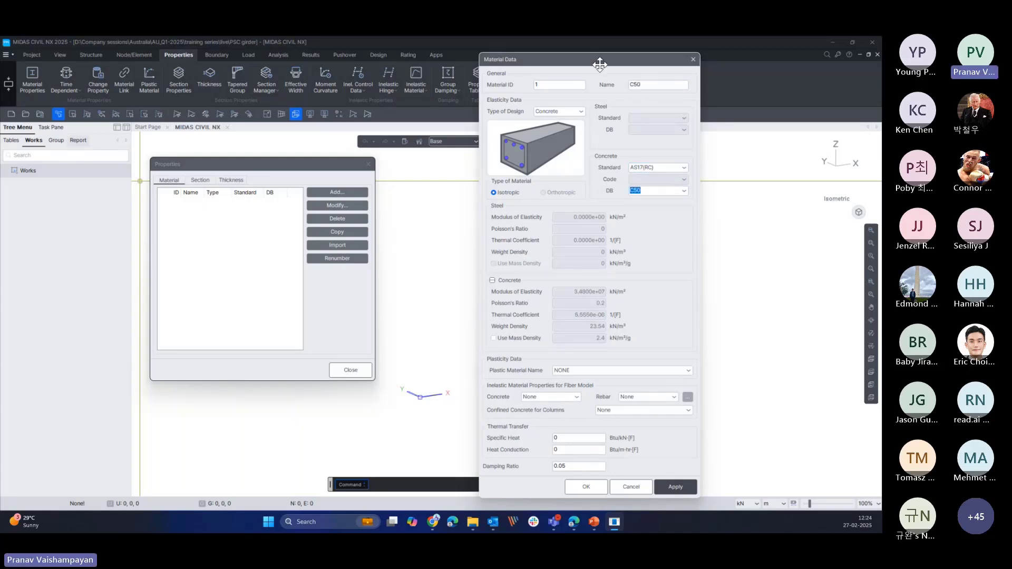
drag(599, 63, 635, 54)
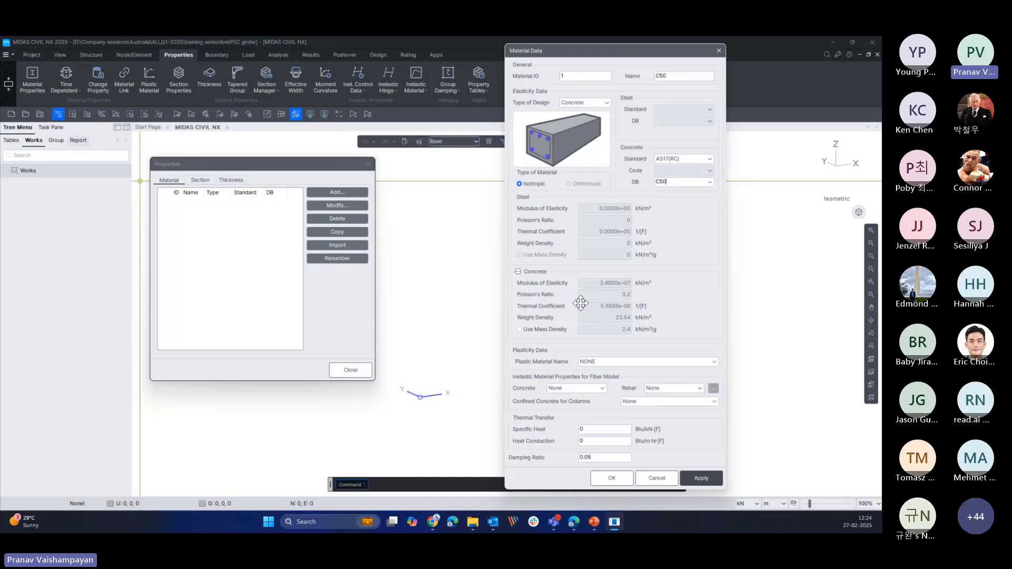
- Examine the available design types and the concrete property section of the C50 material data
click(604, 103)
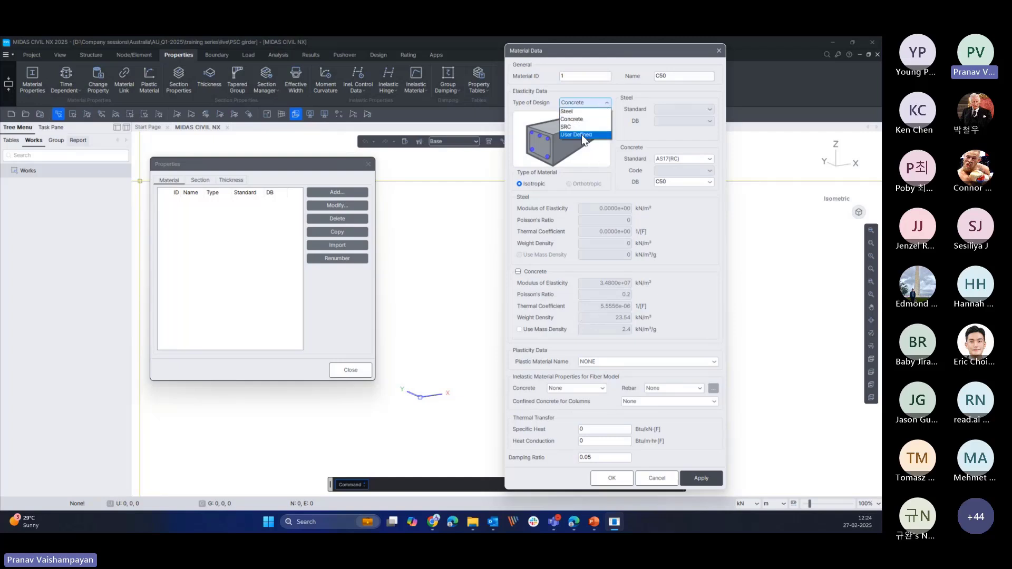
click(692, 236)
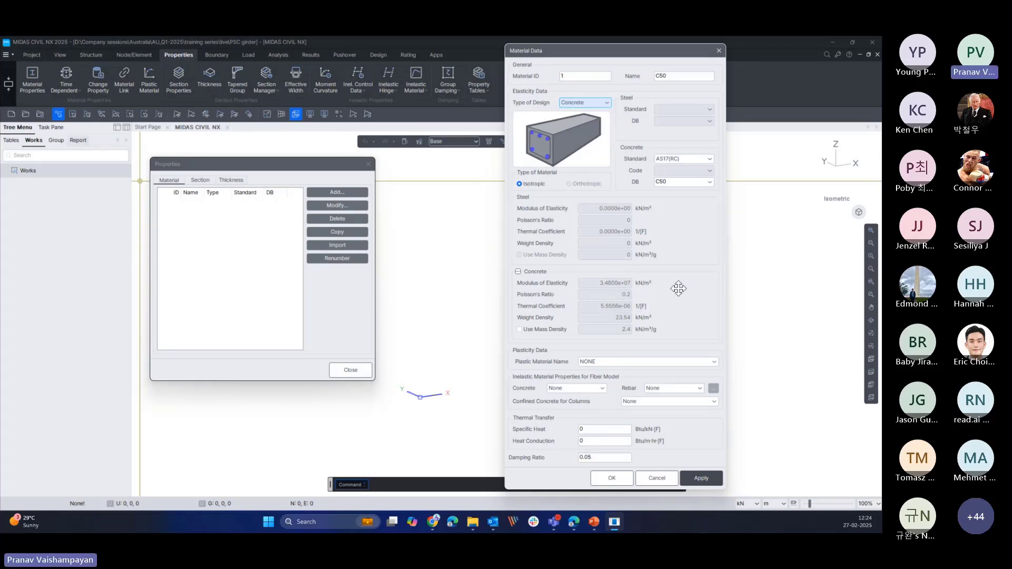
drag(679, 288, 684, 286)
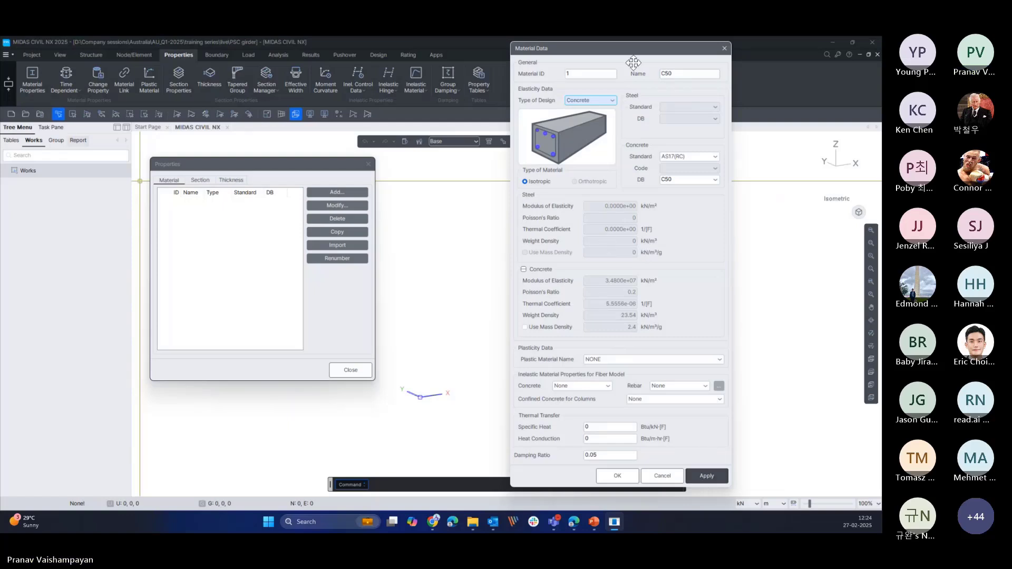
drag(635, 52, 635, 54)
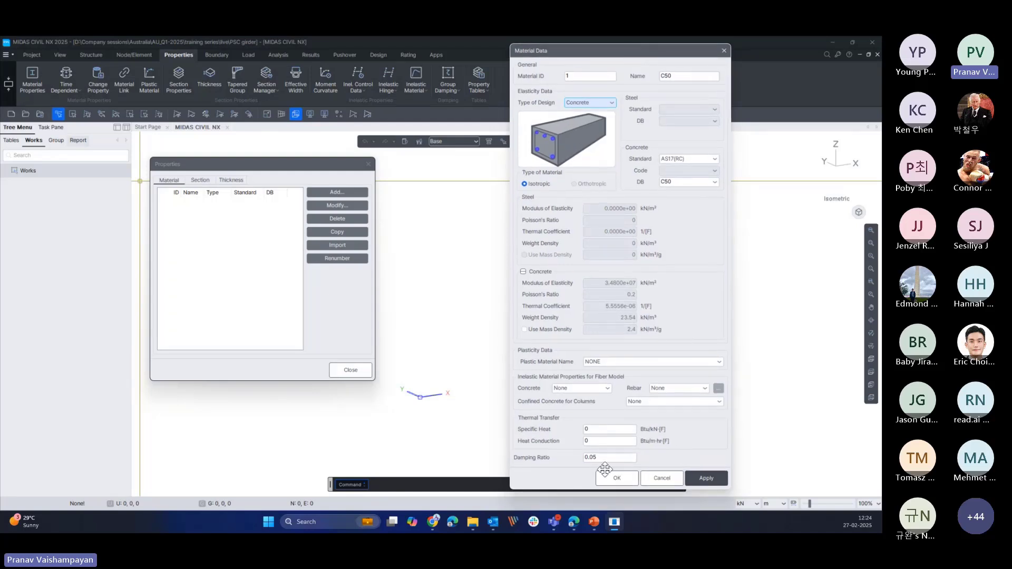
click(524, 271)
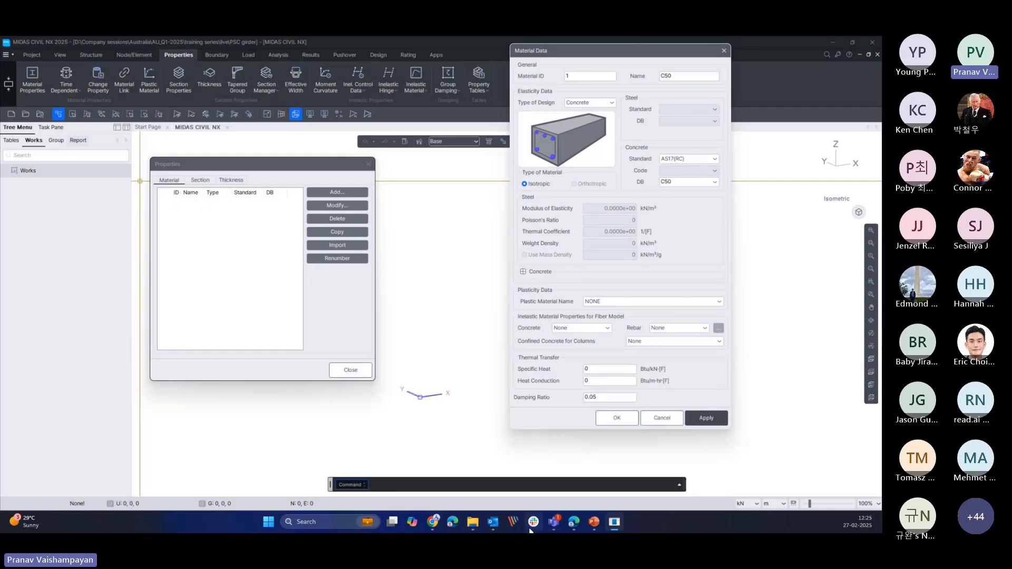
click(487, 461)
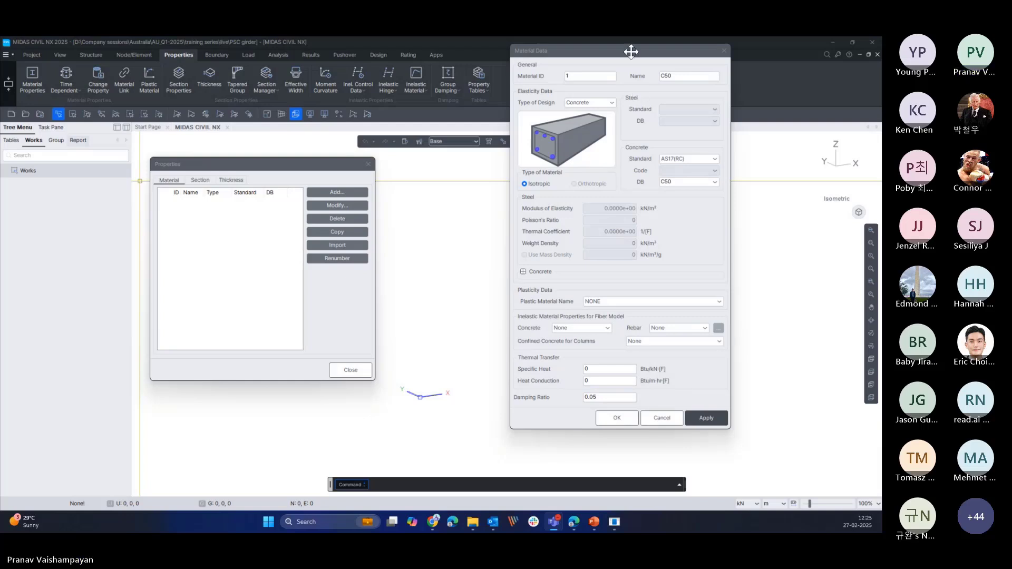
drag(629, 59, 627, 65)
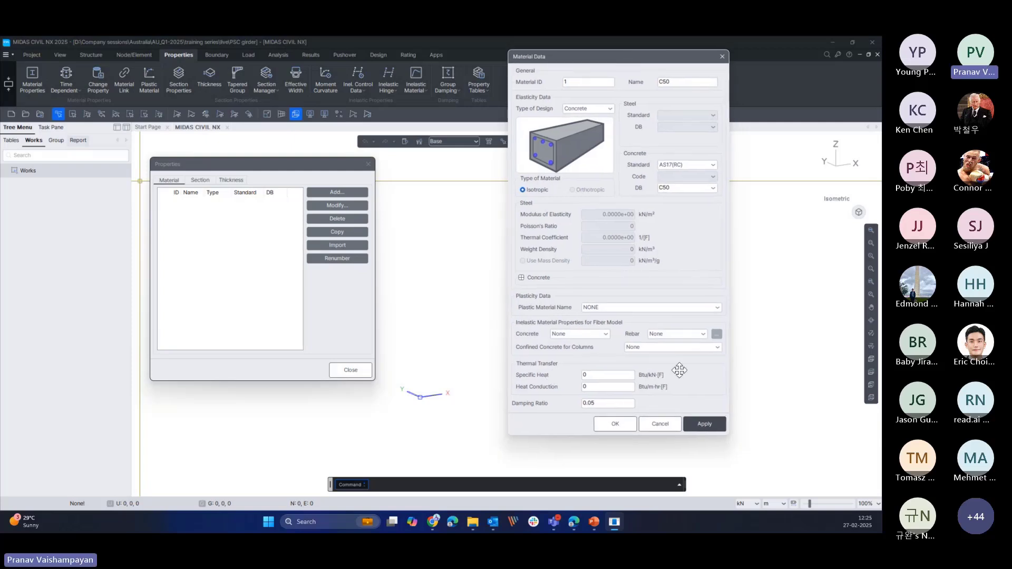
click(520, 279)
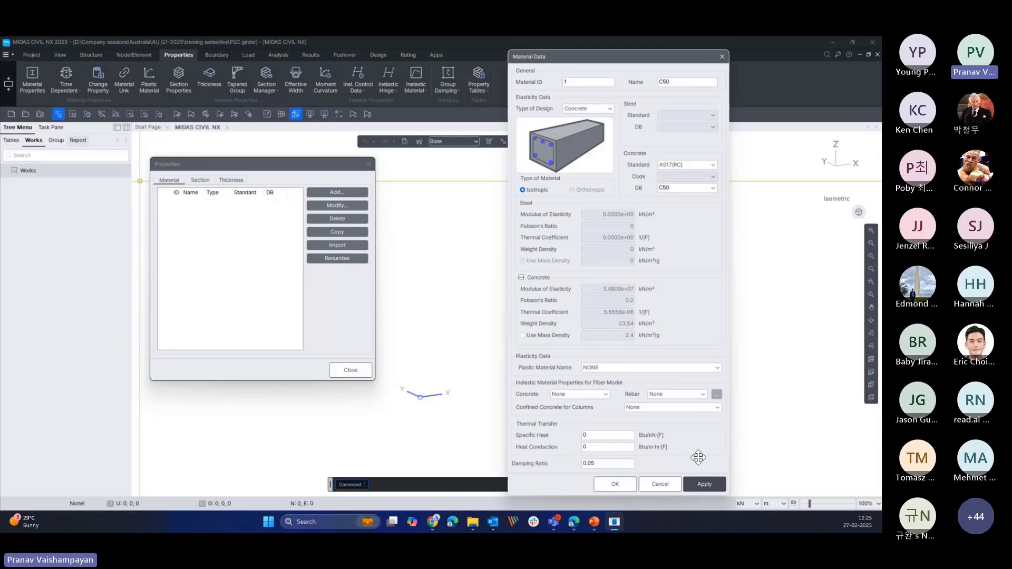
- Add the C50 concrete to the material list and add a second AS17(RC) concrete material with grade C40
click(705, 484)
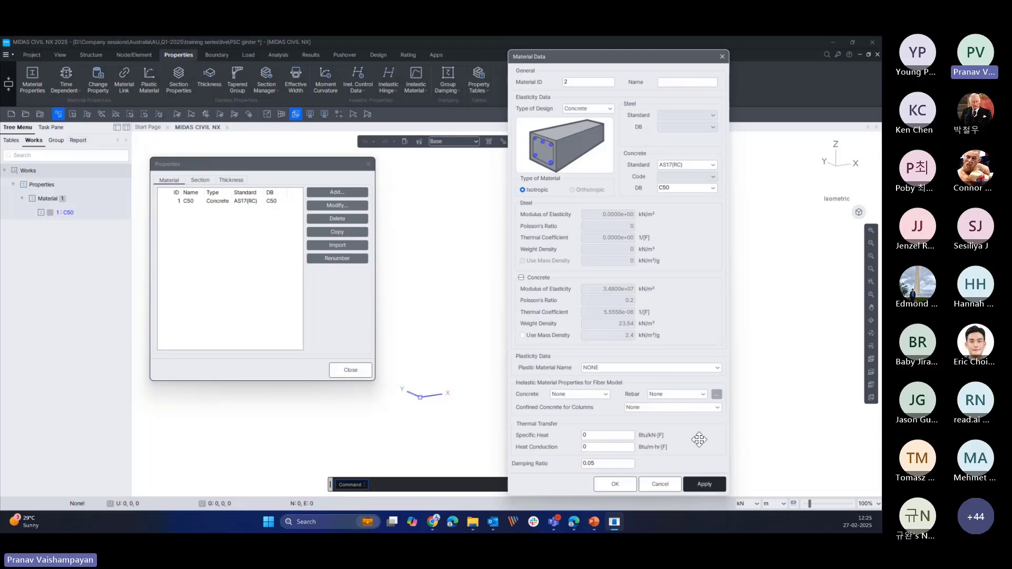
click(714, 187)
click(676, 219)
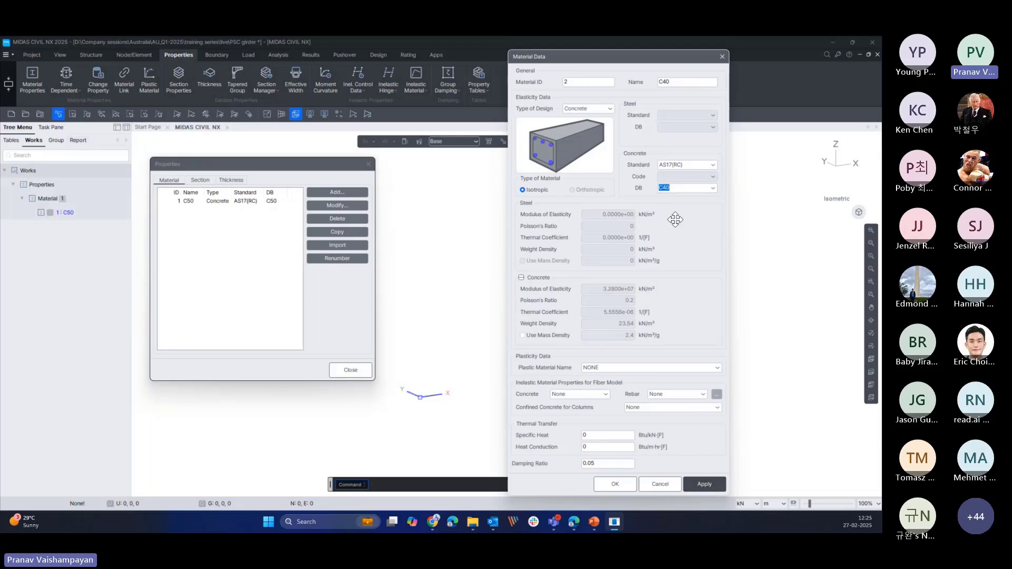
click(702, 486)
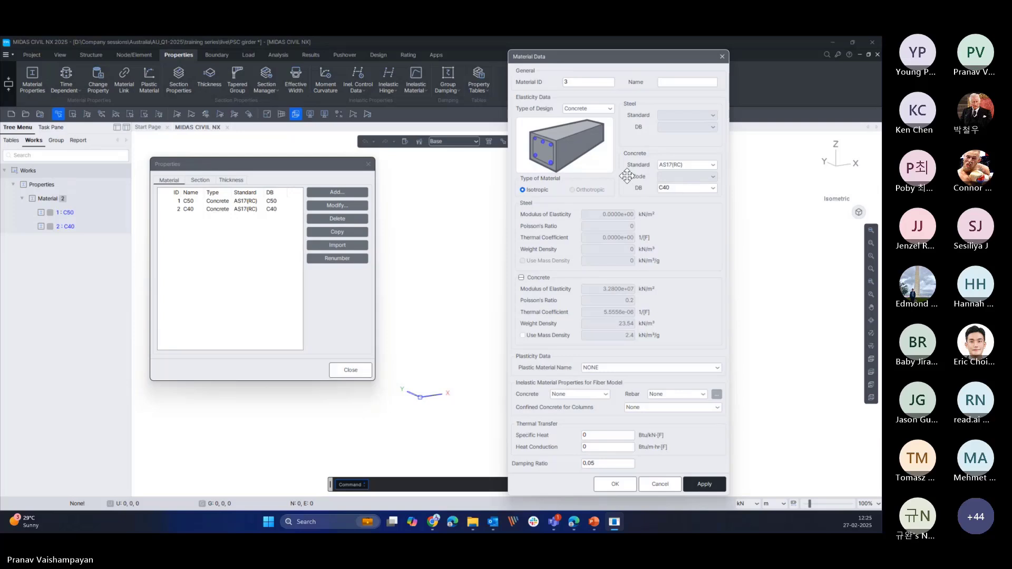
drag(614, 61, 616, 59)
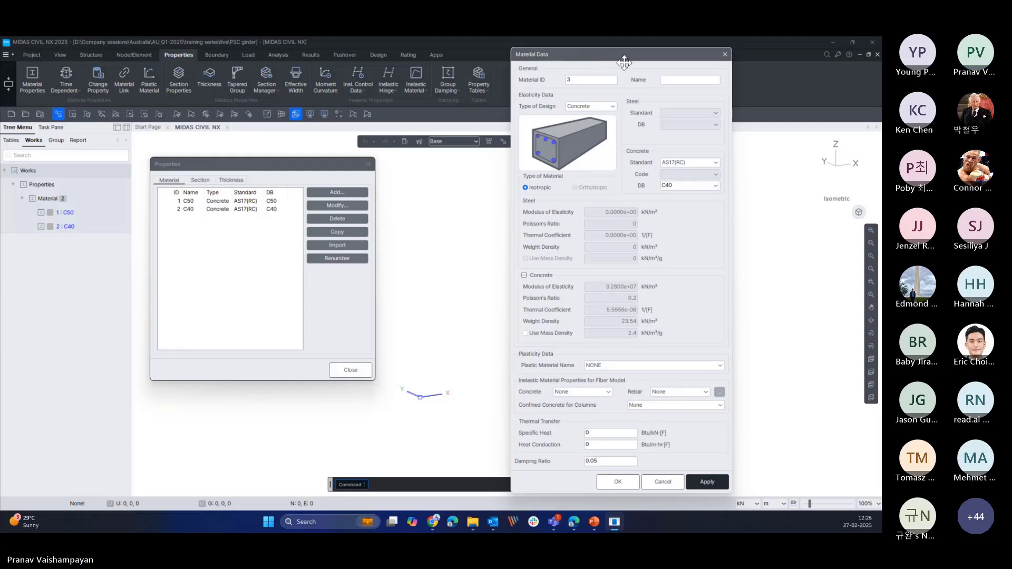
mouse_move(625, 56)
mouse_down()
mouse_move(610, 62)
mouse_move(622, 60)
mouse_up()
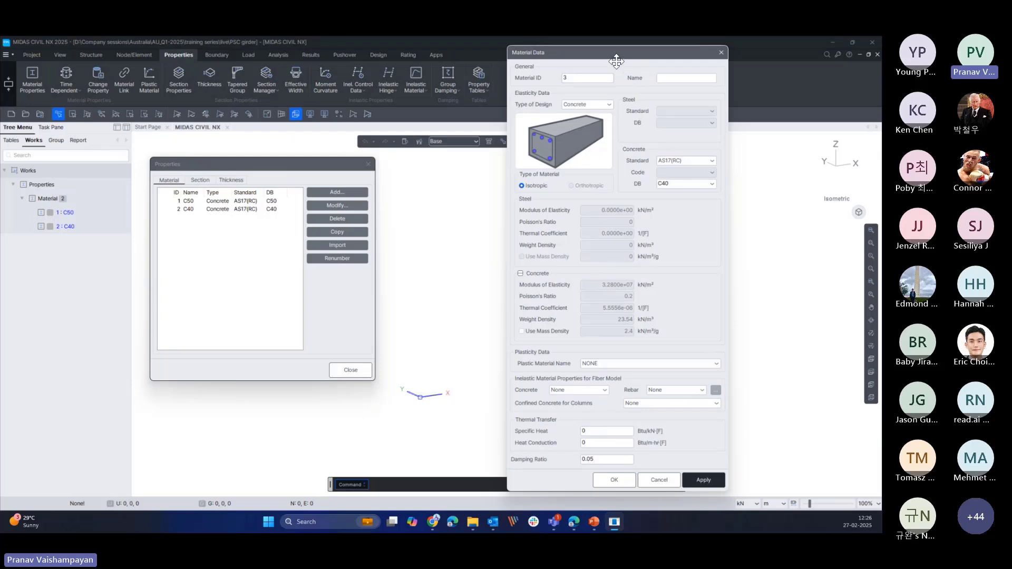
drag(617, 62, 618, 60)
mouse_move(614, 521)
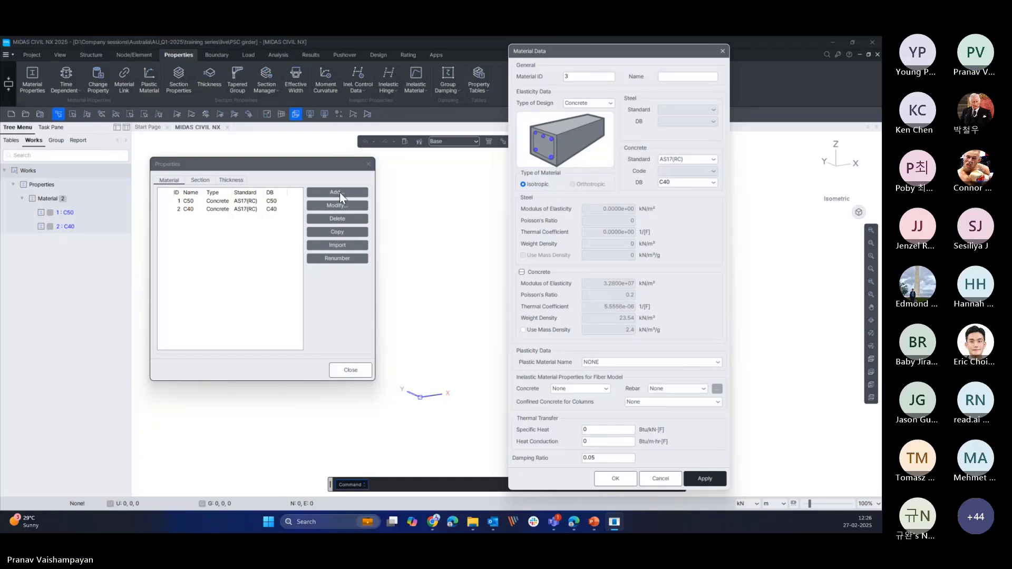
drag(642, 57, 640, 58)
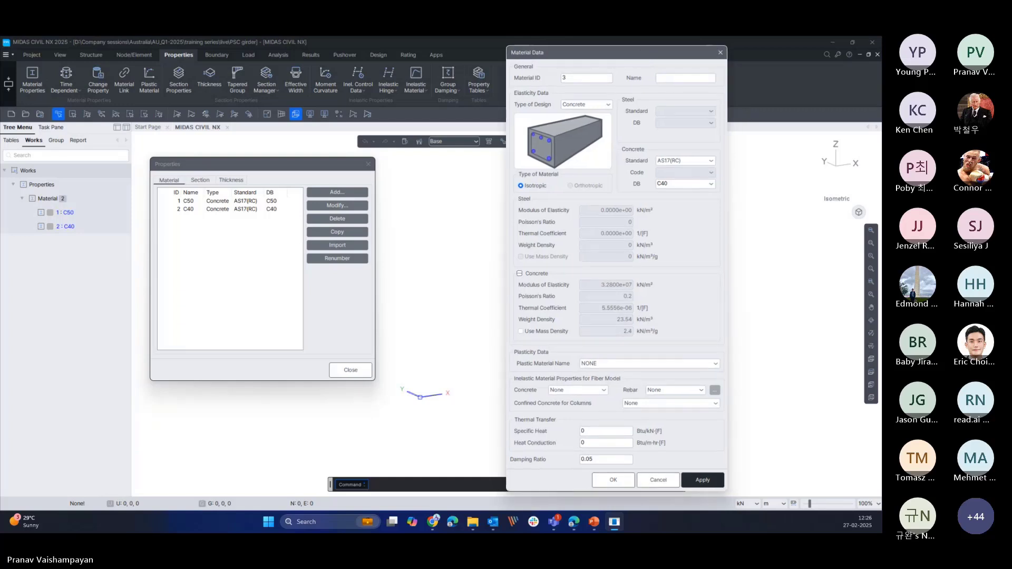
- Set the third material's type of design to Steel and its steel standard to AS/NZS 4672.1(S)
click(610, 104)
click(577, 113)
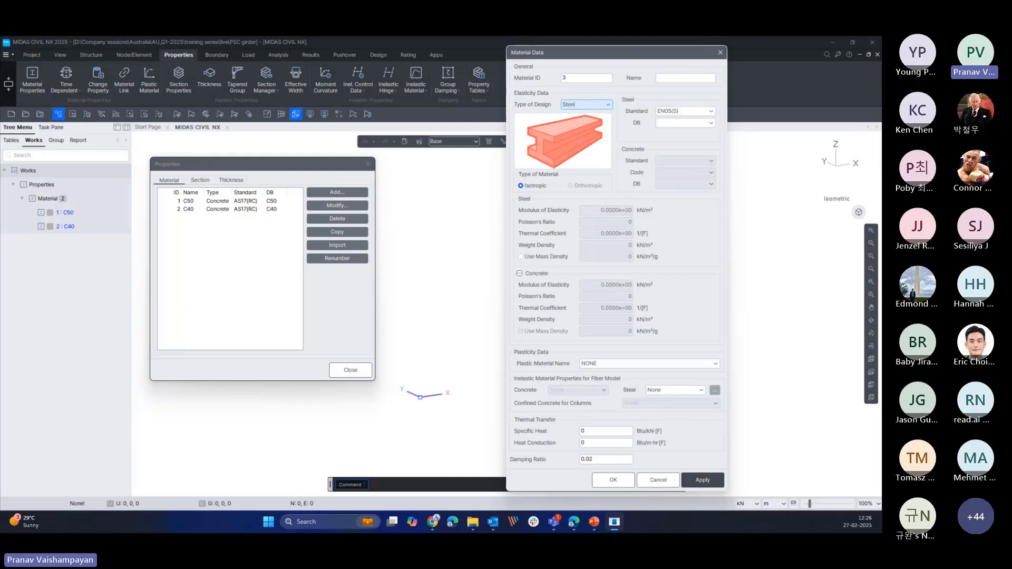
key(alt+Tab)
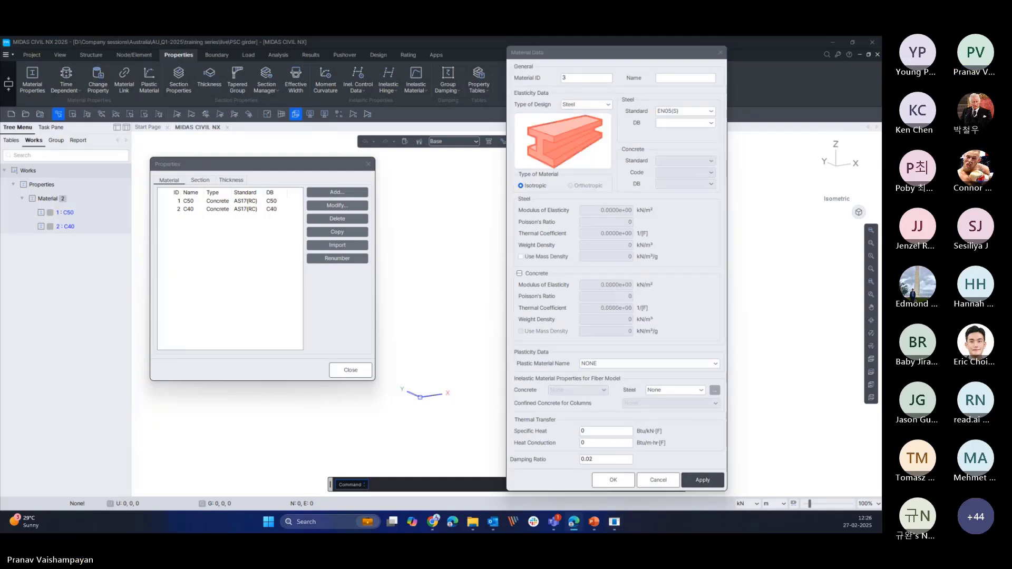
click(711, 110)
drag(713, 187, 710, 309)
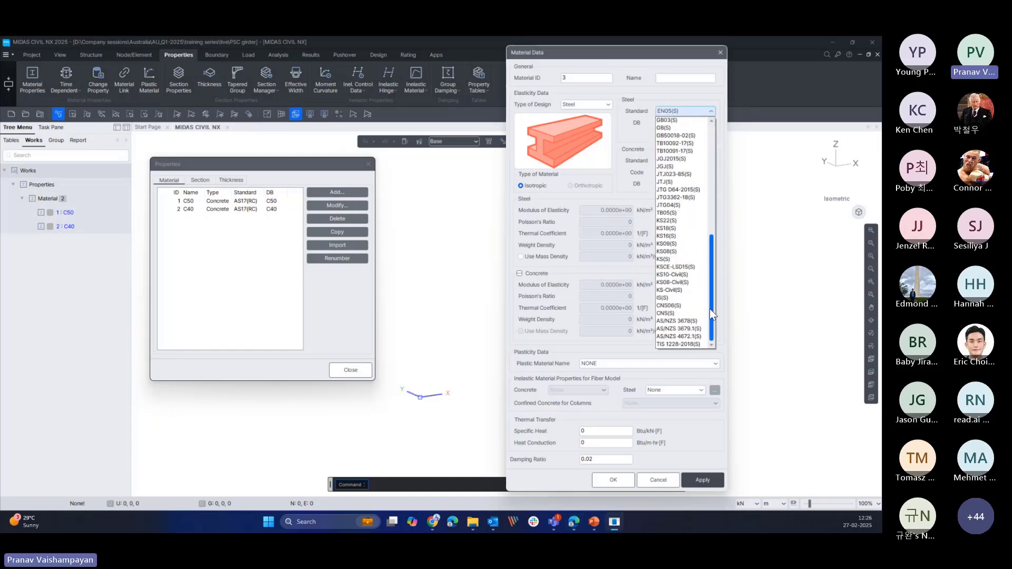
click(676, 337)
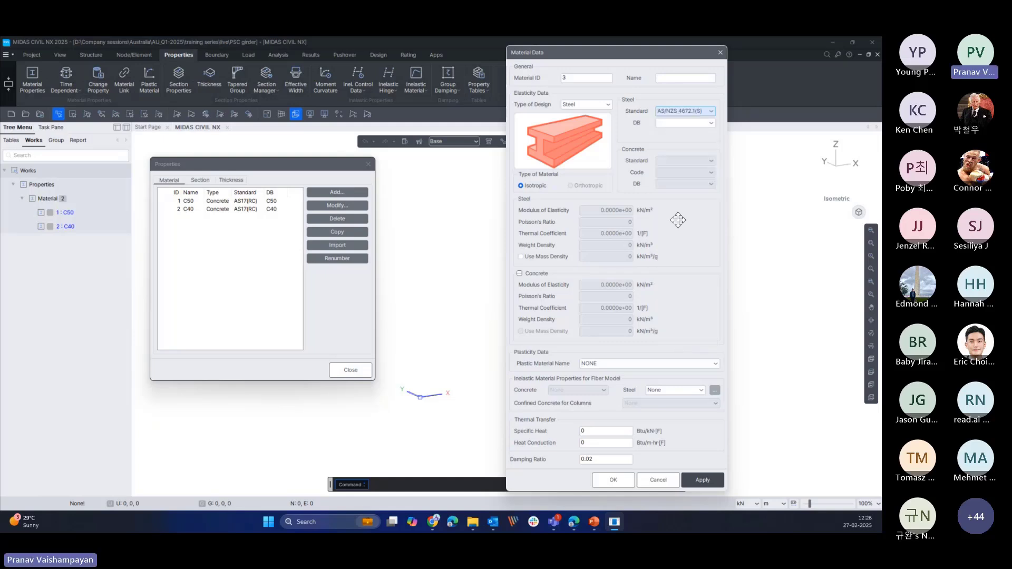
- Choose database grade 1670 for the steel, add it to the material list and close the material properties
click(710, 124)
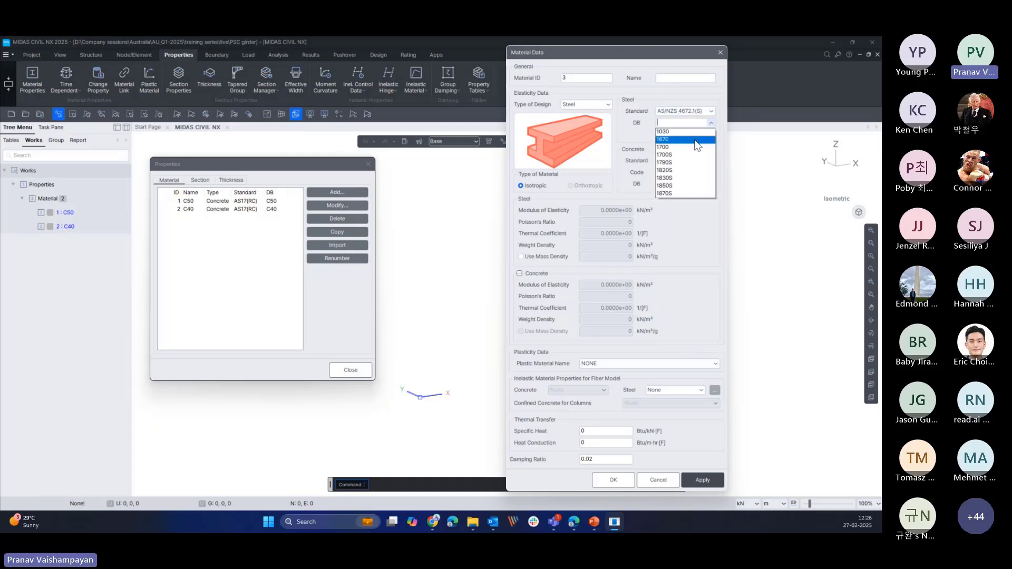
click(695, 139)
drag(624, 56, 626, 55)
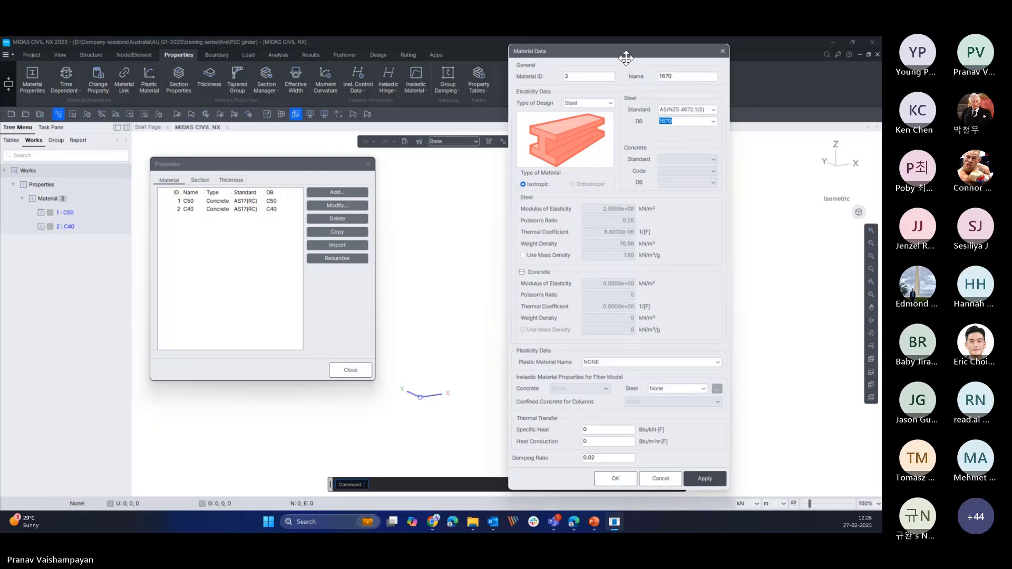
click(688, 123)
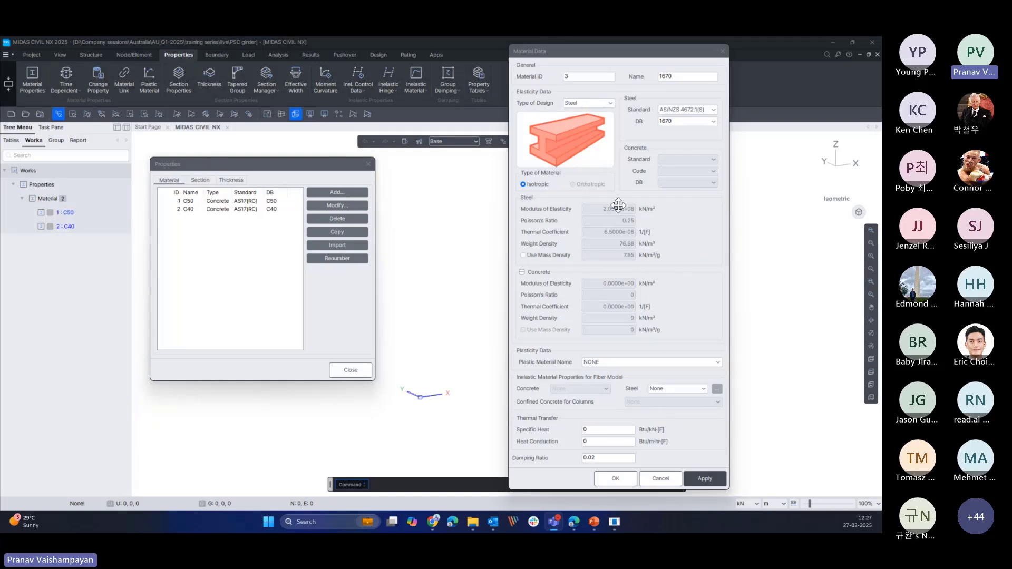
click(620, 477)
drag(282, 170, 383, 181)
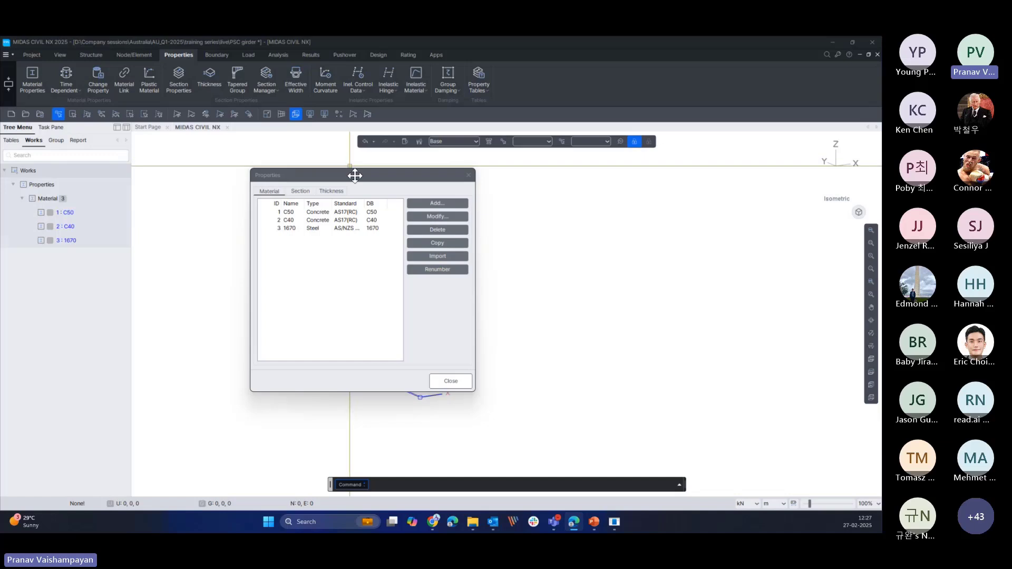
drag(355, 173, 376, 175)
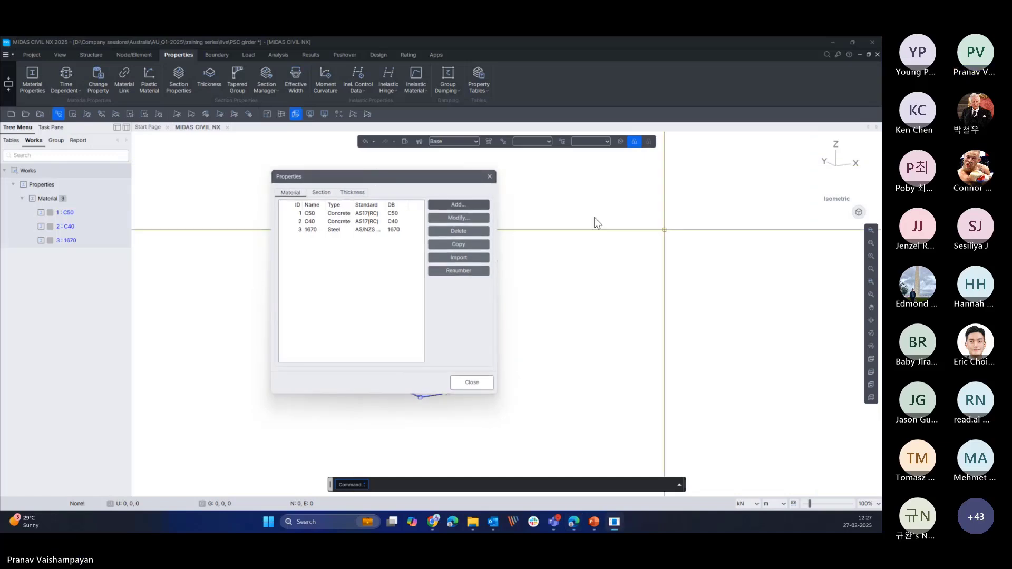
click(469, 379)
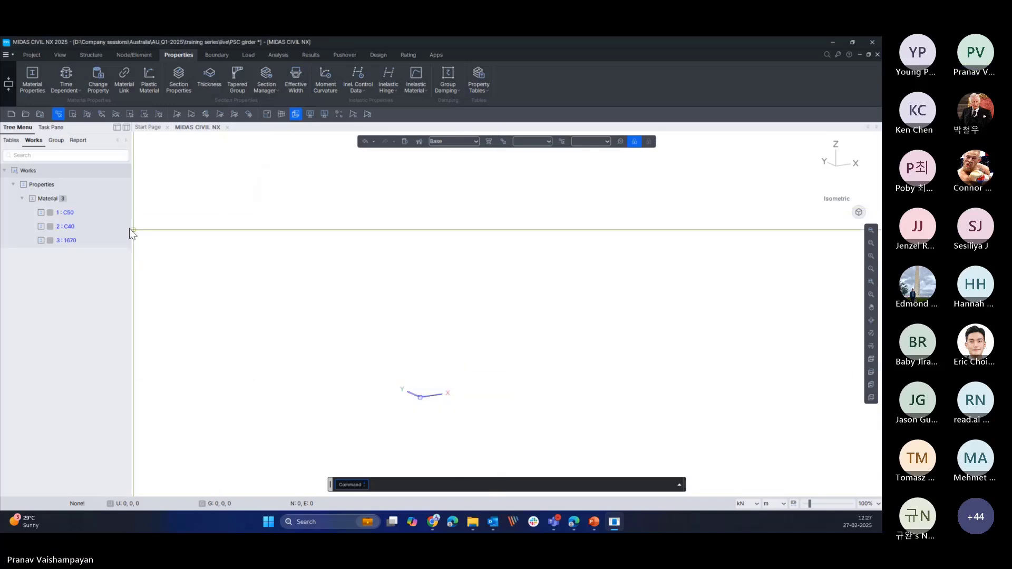
- Narrow the model tree pane and start adding a time dependent creep/shrinkage material
drag(131, 226, 115, 231)
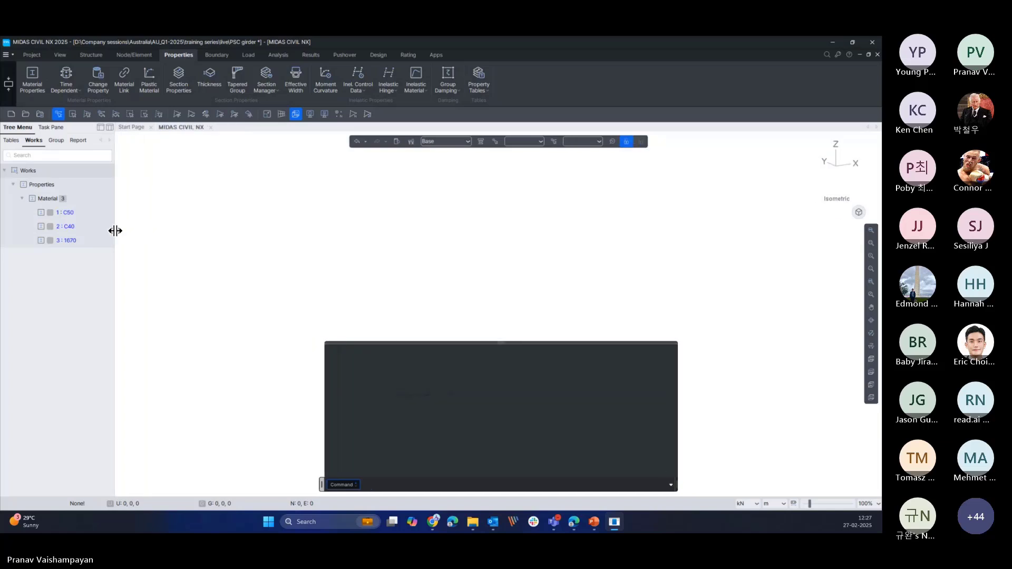
click(75, 93)
click(214, 252)
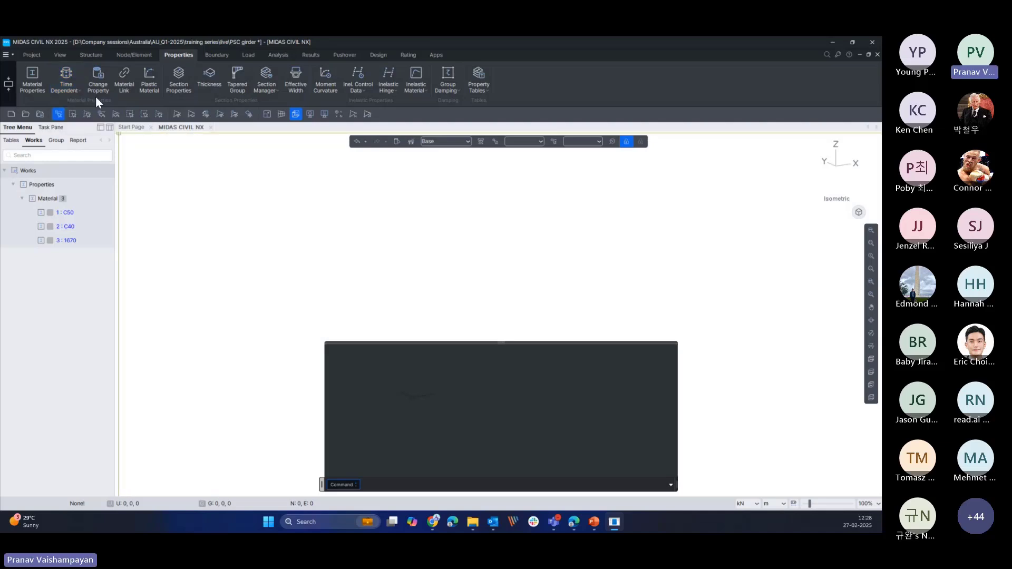
click(76, 90)
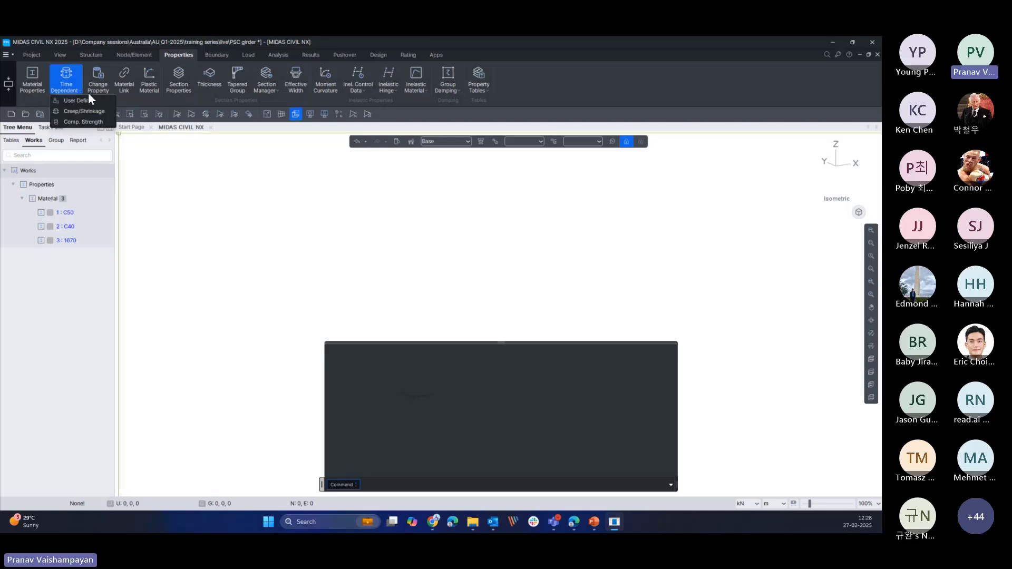
click(84, 111)
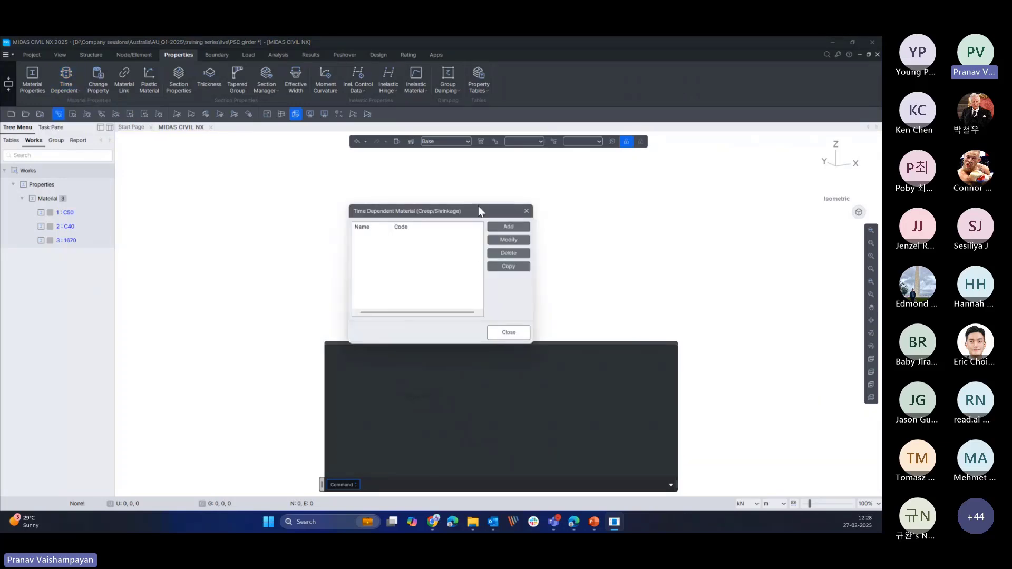
drag(478, 211, 394, 193)
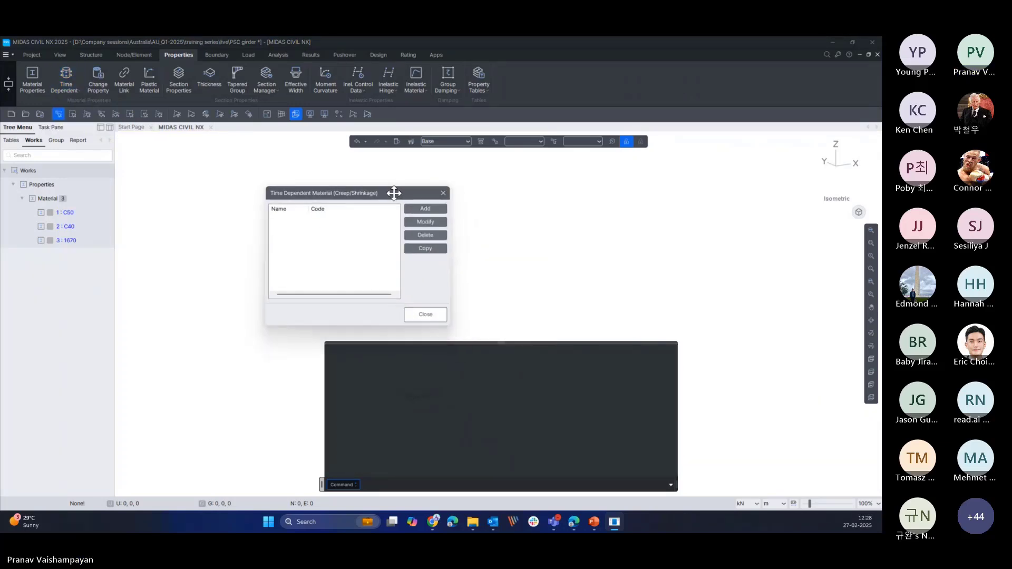
click(416, 211)
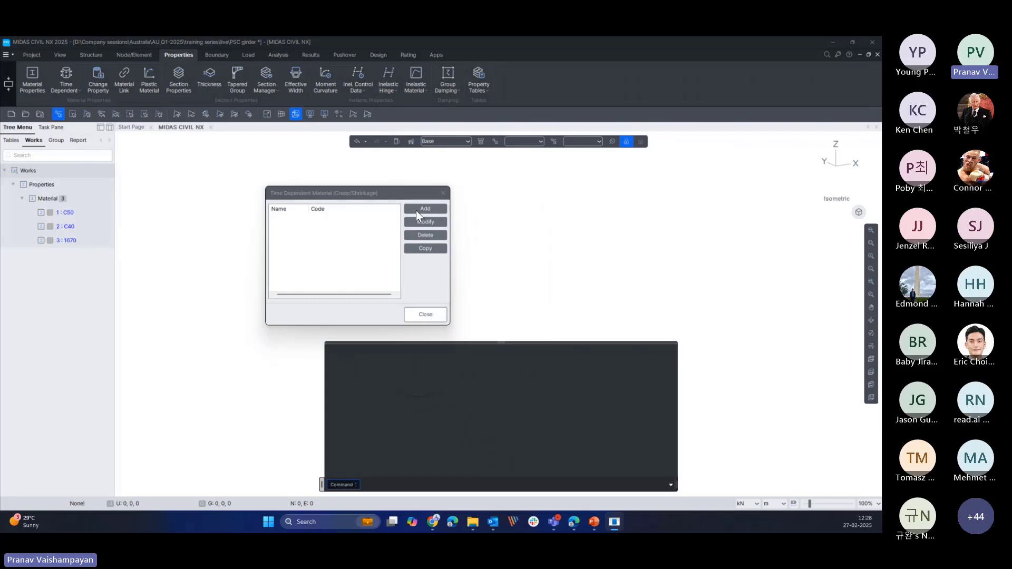
- Name the creep/shrinkage material C50 and set its code to AS 5100.5-2017 Amd 2:2024
drag(407, 165, 628, 167)
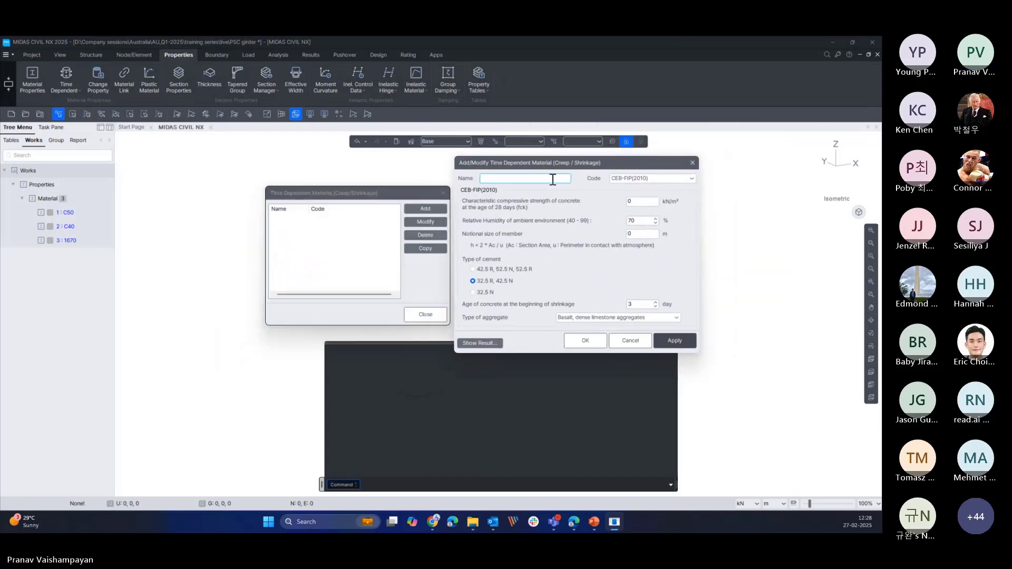
text(C50)
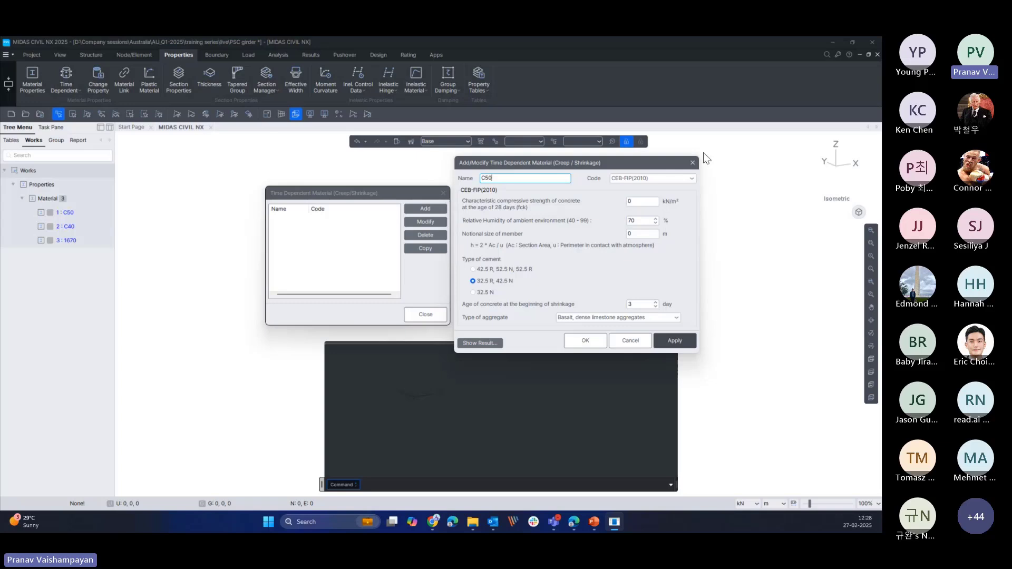
click(612, 179)
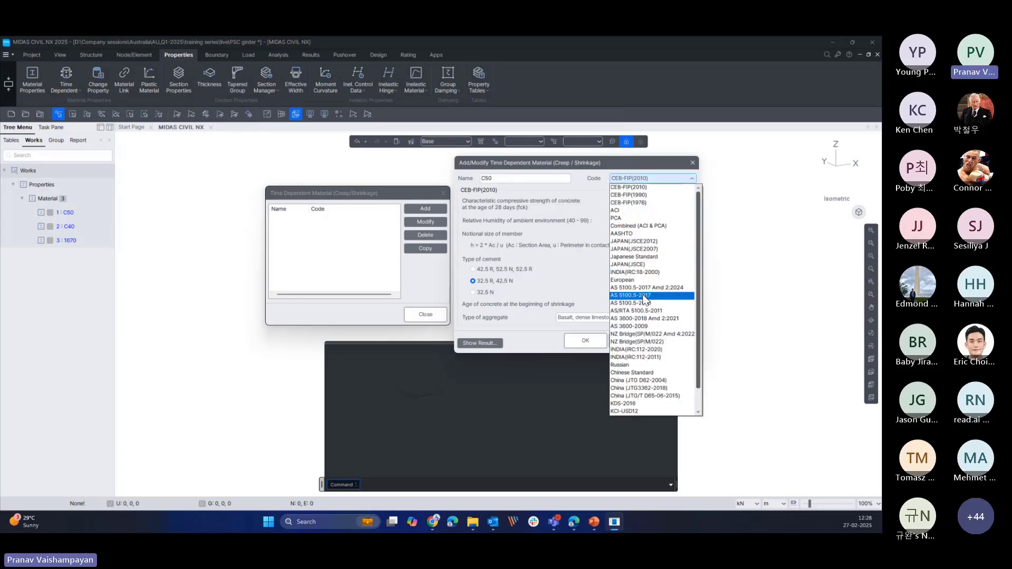
click(666, 290)
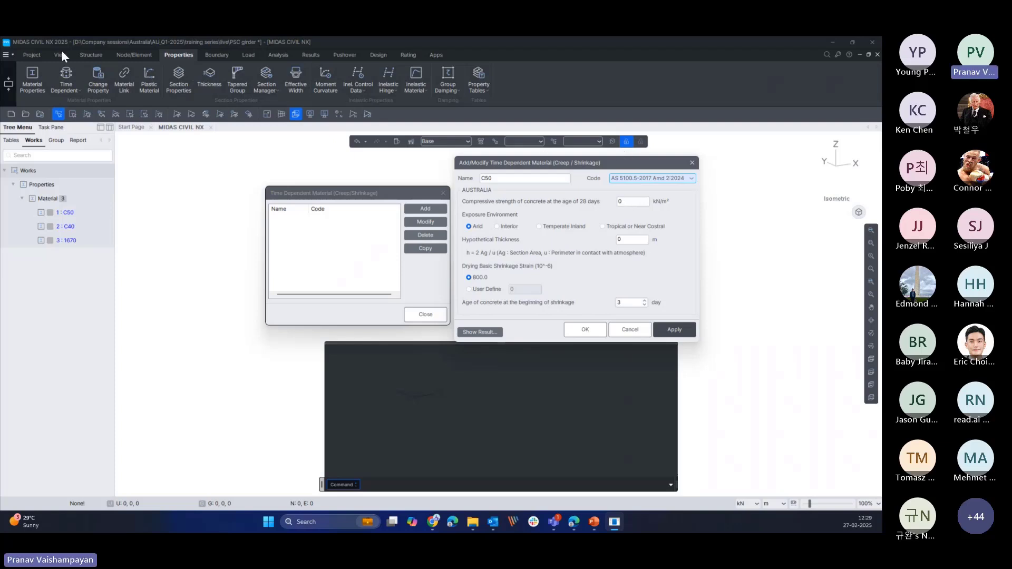
click(680, 181)
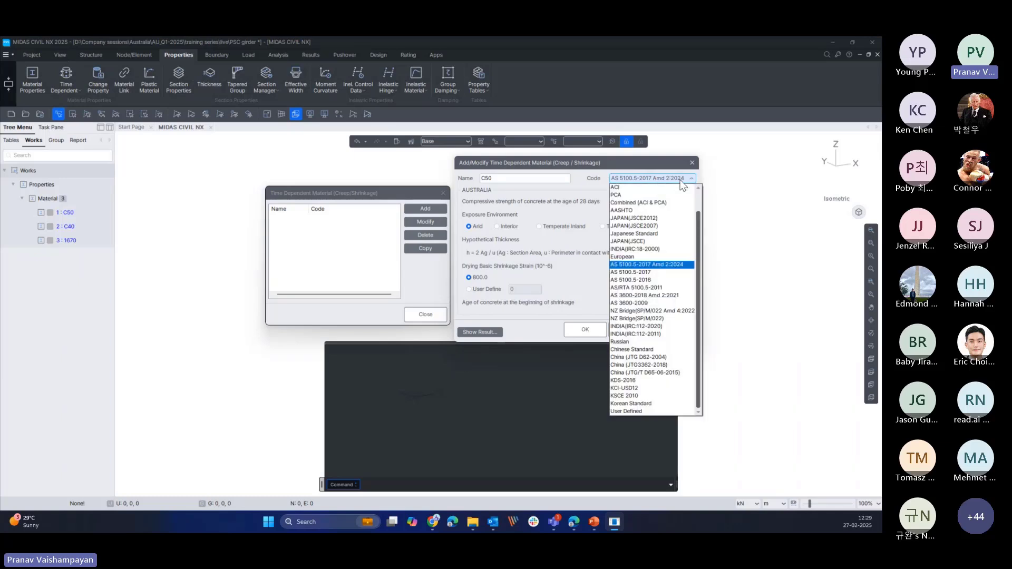
click(657, 266)
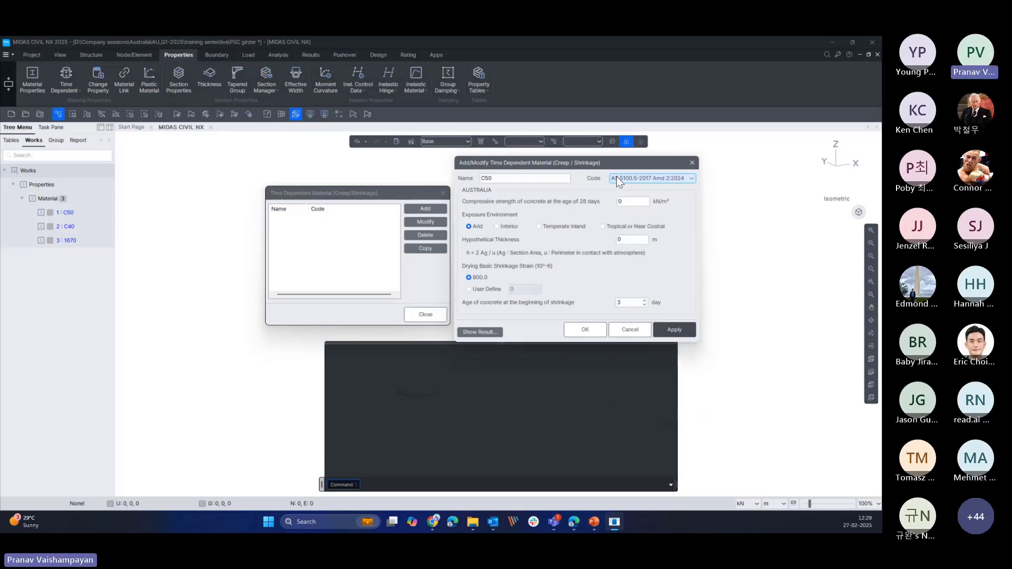
- Set the C50 material's 28-day compressive strength to 50000 kN/m² and its hypothetical thickness to 1 m
click(630, 201)
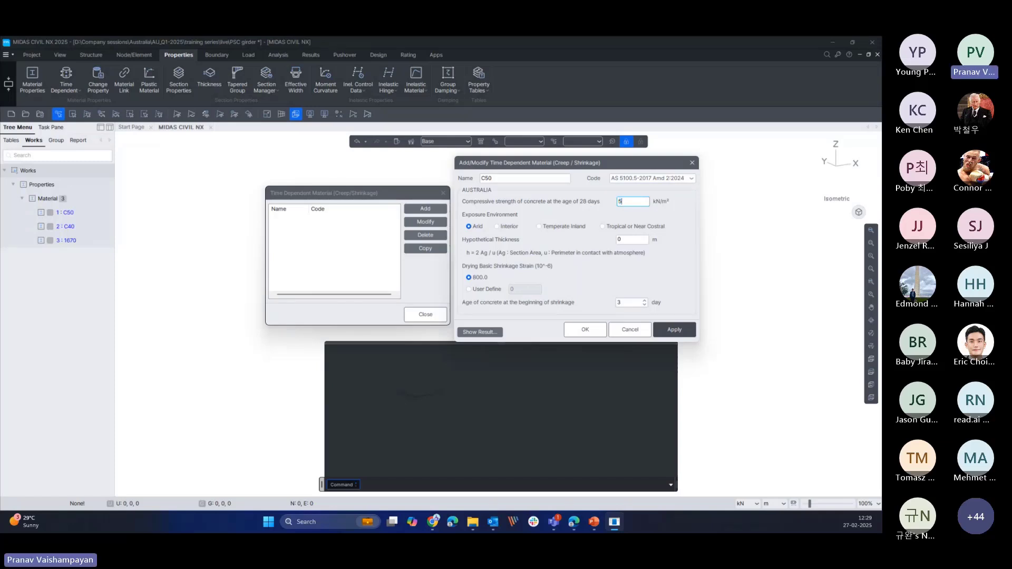
text(50000)
double_click(630, 240)
text(1)
- Examine the shrinkage strain and creep coefficient graphs of the C50 time dependent material
click(477, 332)
drag(586, 132, 368, 165)
click(243, 201)
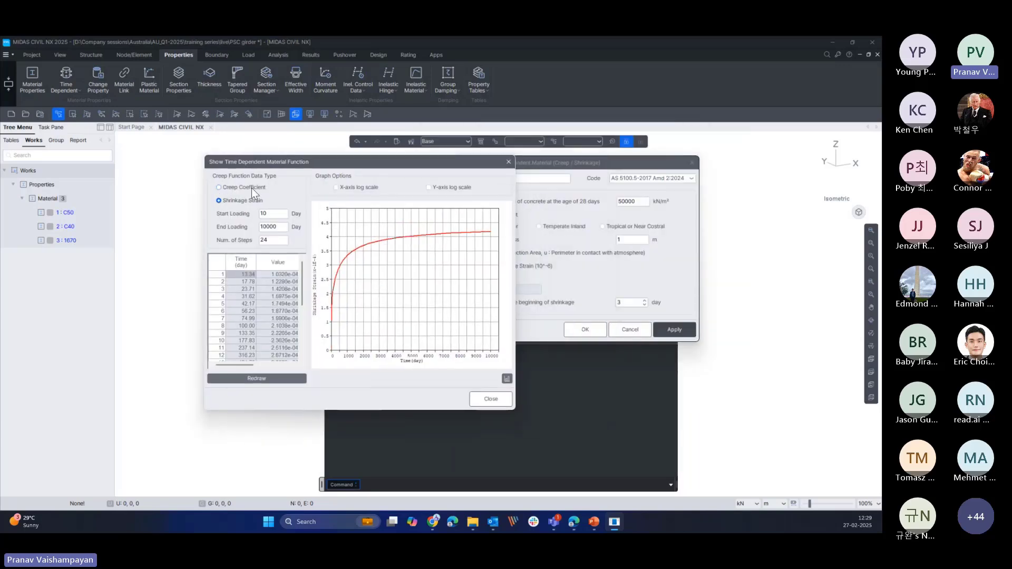
click(252, 188)
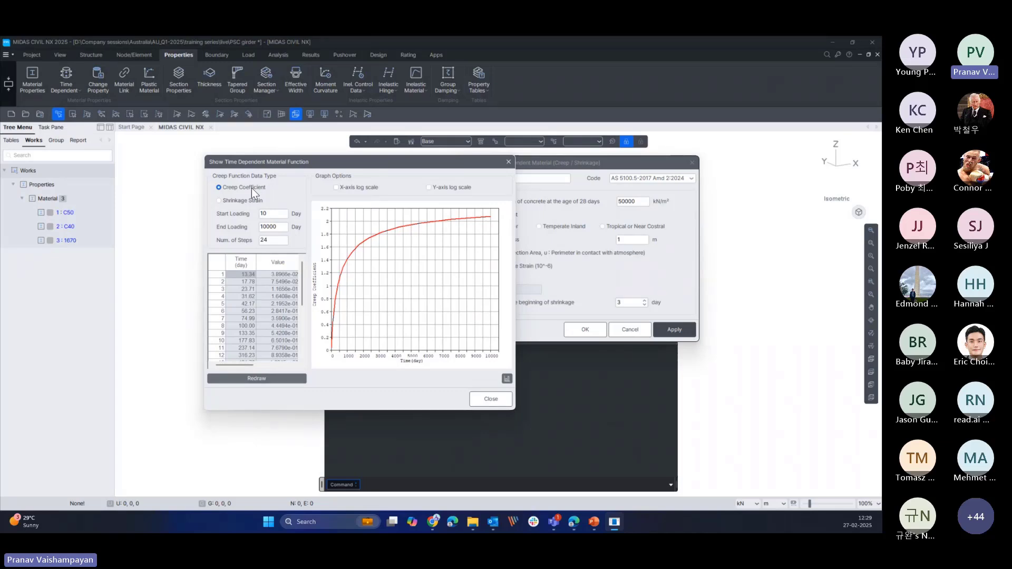
click(510, 163)
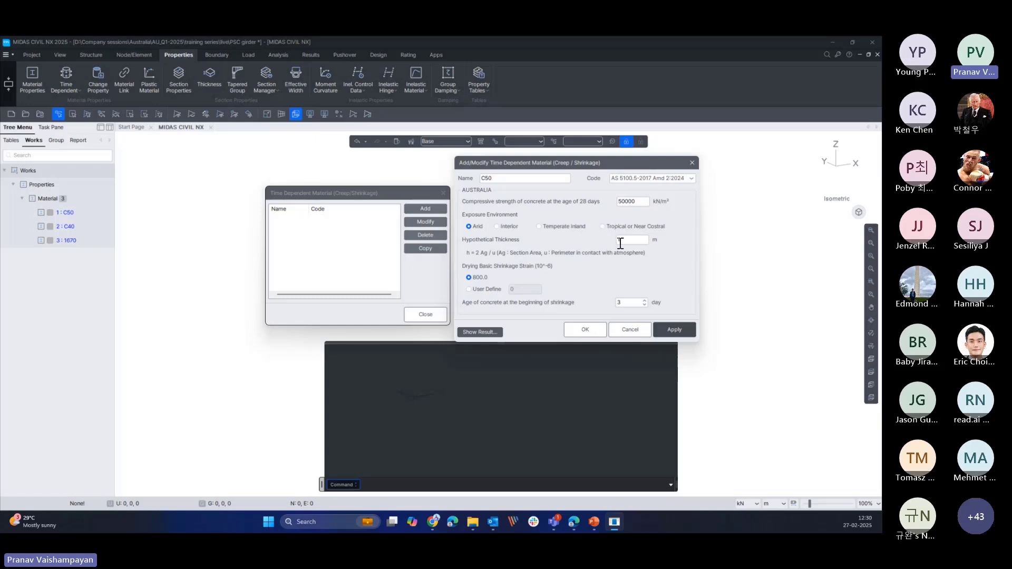
- Add the C50 creep/shrinkage material and define another named C40 with a 28-day compressive strength of 40000 kN/m²
click(628, 244)
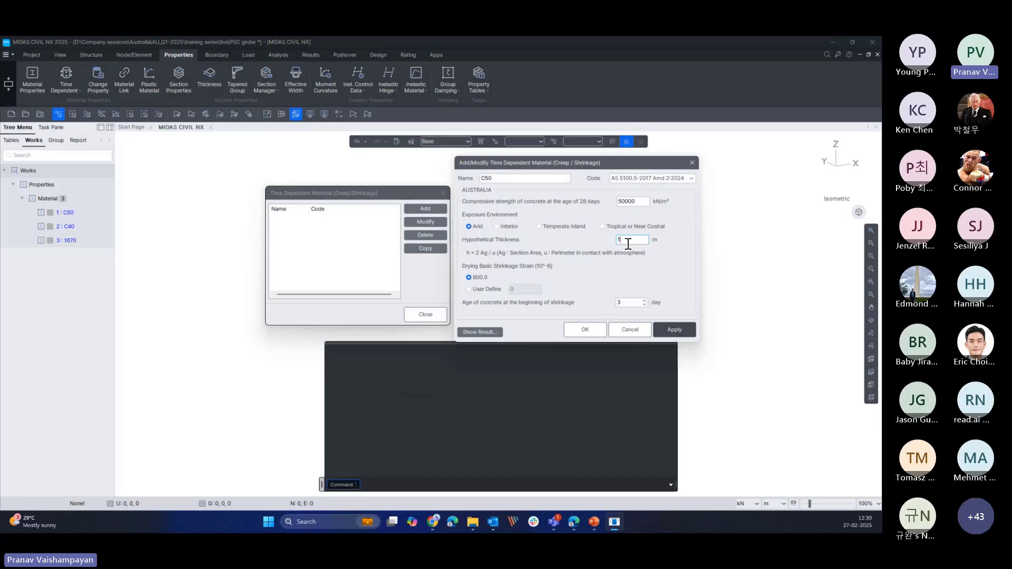
click(670, 330)
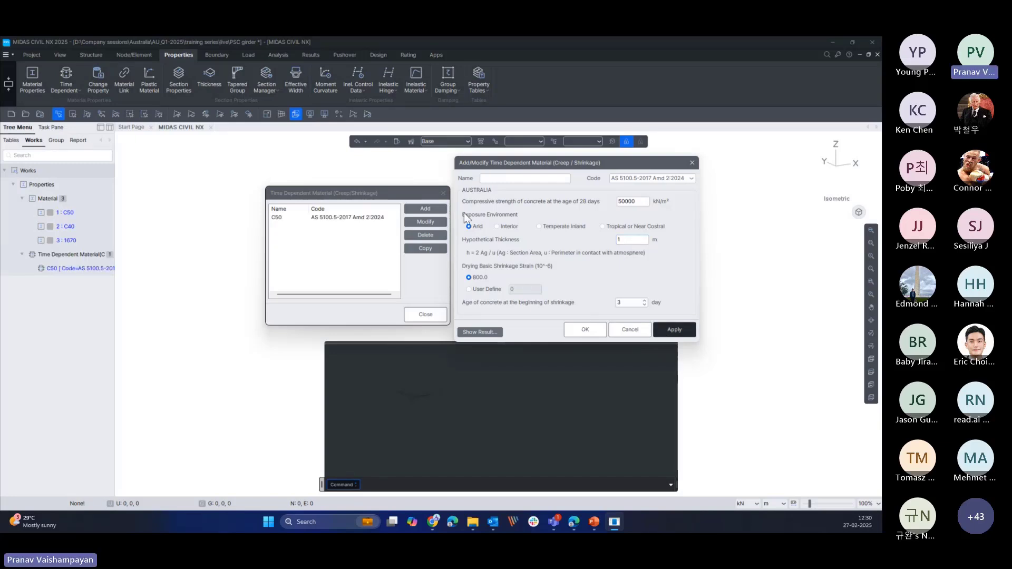
click(510, 179)
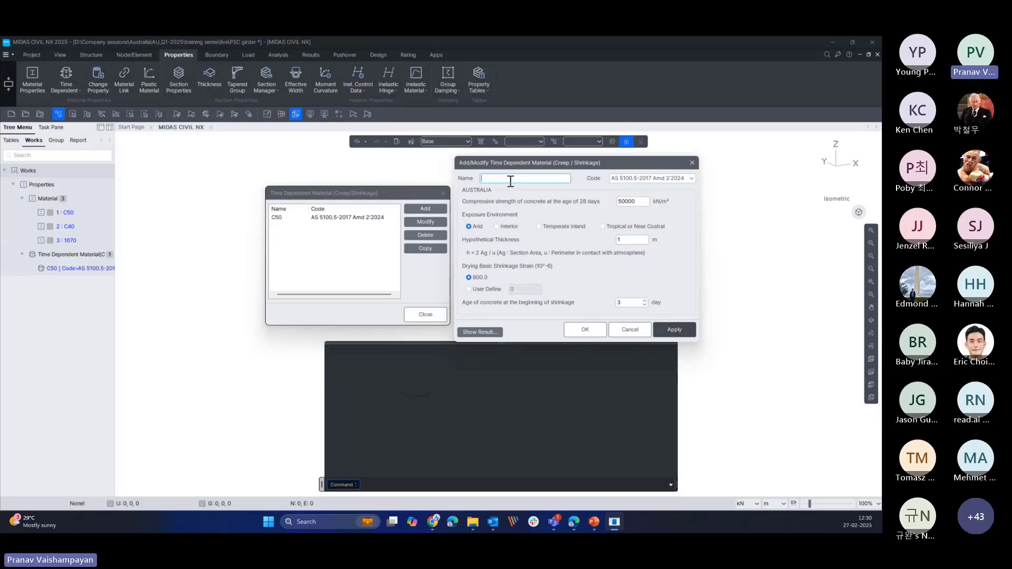
text(C40)
drag(623, 203, 616, 203)
text(4)
- Review the shrinkage strain and creep coefficient graphs for C40 and add it to the creep/shrinkage material list
click(485, 332)
click(468, 168)
click(467, 156)
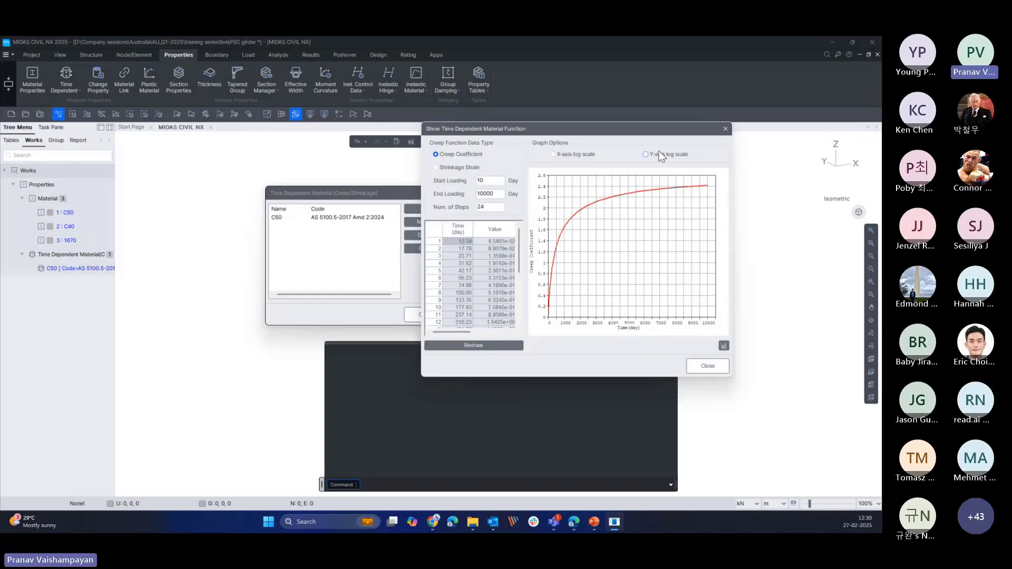
click(724, 130)
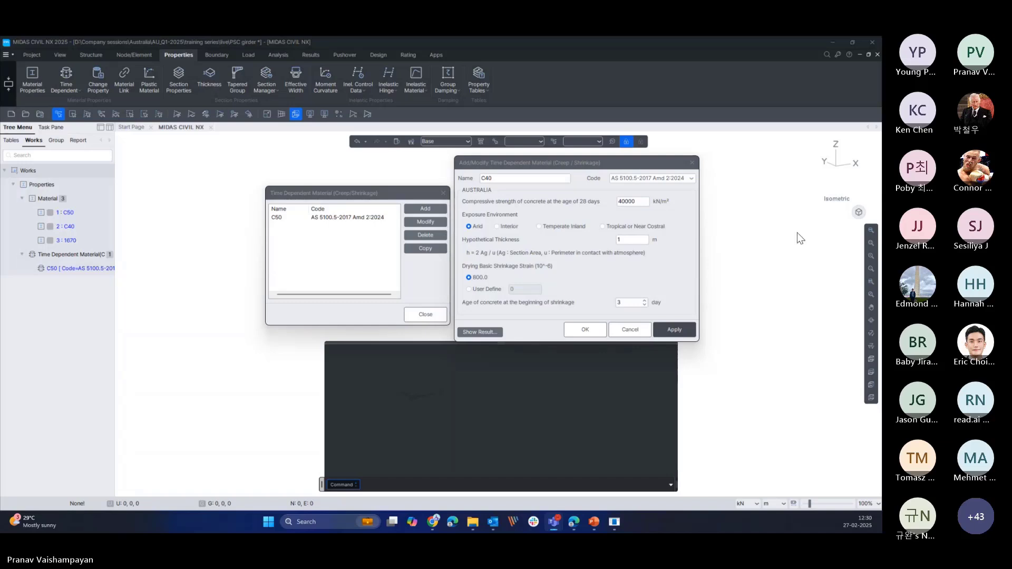
click(588, 329)
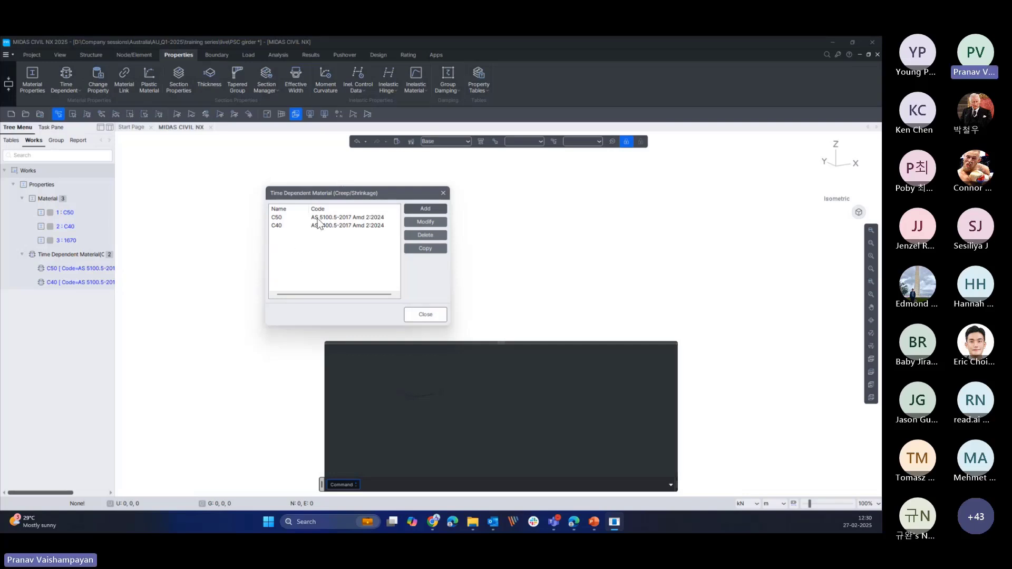
- Close the list of creep/shrinkage time dependent materials
click(442, 194)
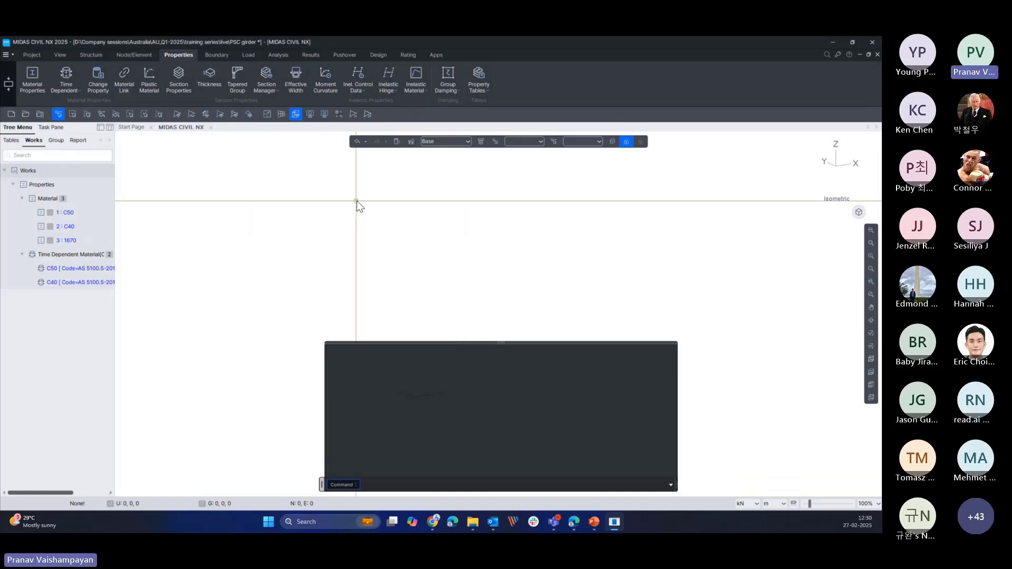
click(79, 91)
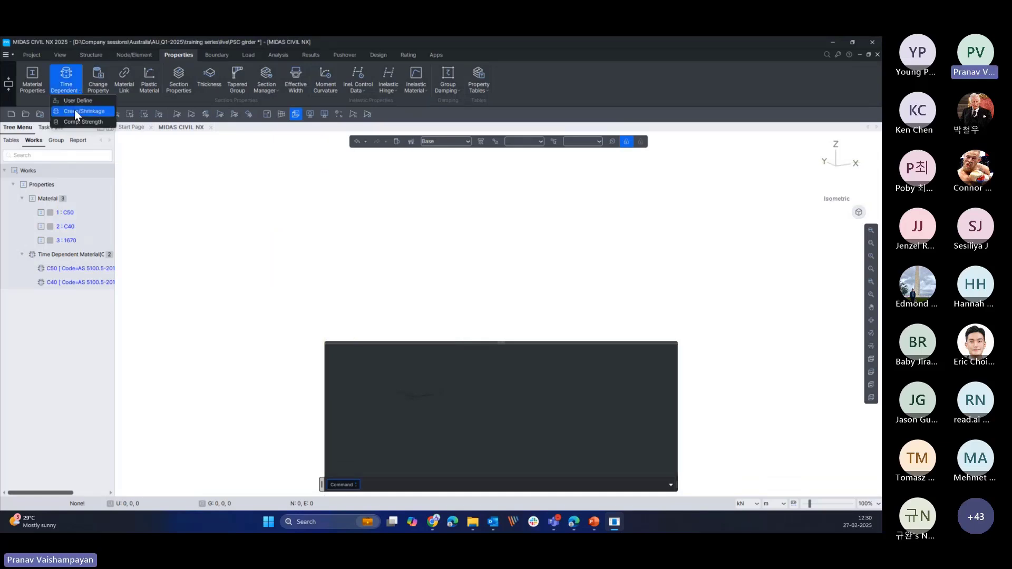
click(77, 122)
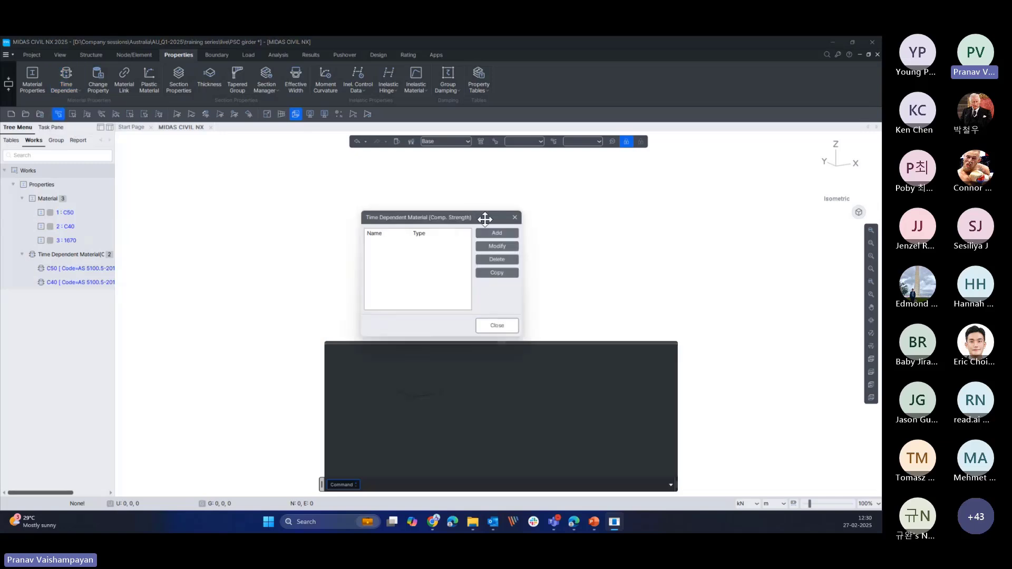
drag(484, 216, 336, 216)
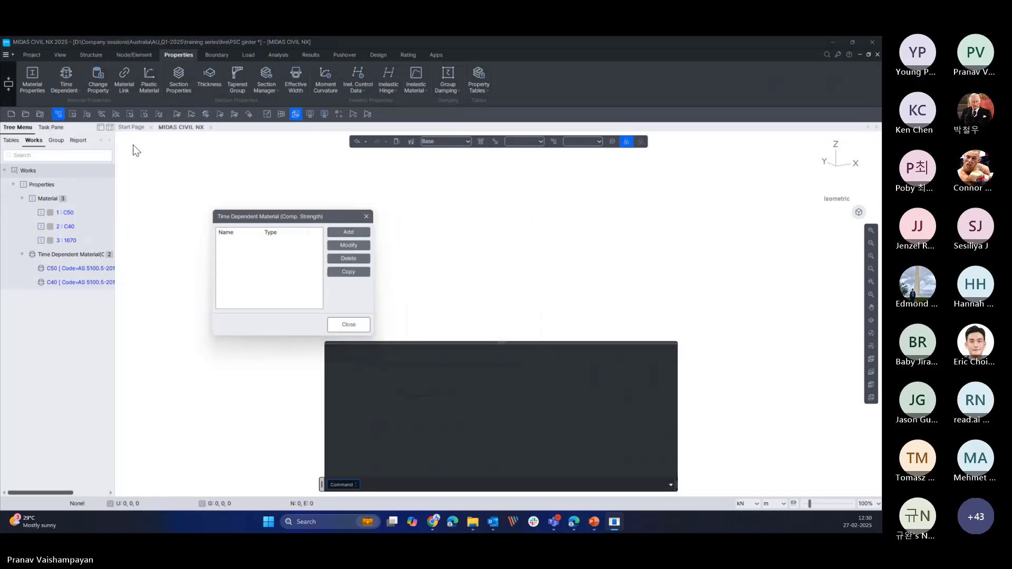
click(367, 216)
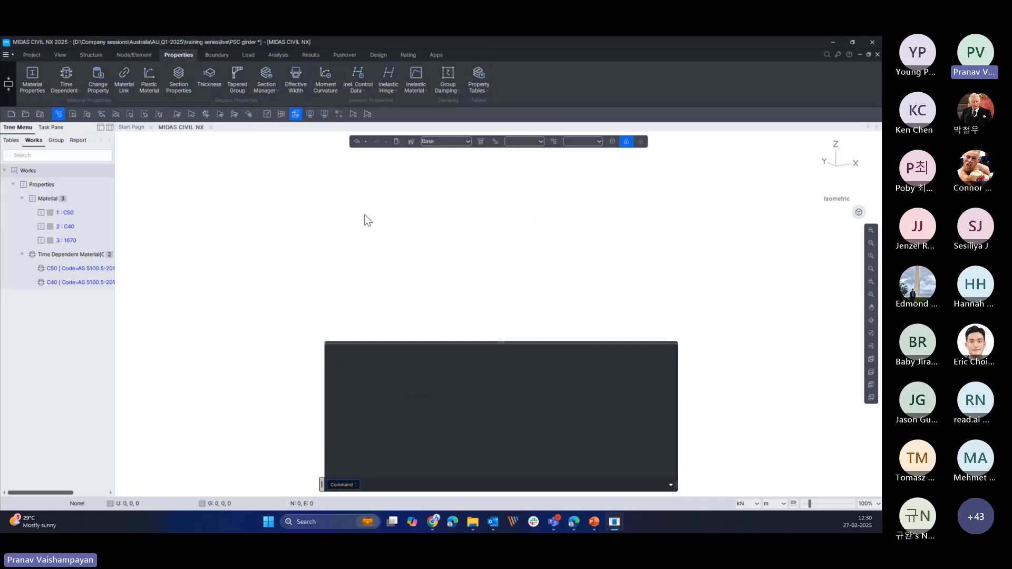
- Start a new time dependent compressive strength material named C50 using the AS 5100.5-2017 strength development code
click(77, 92)
click(77, 122)
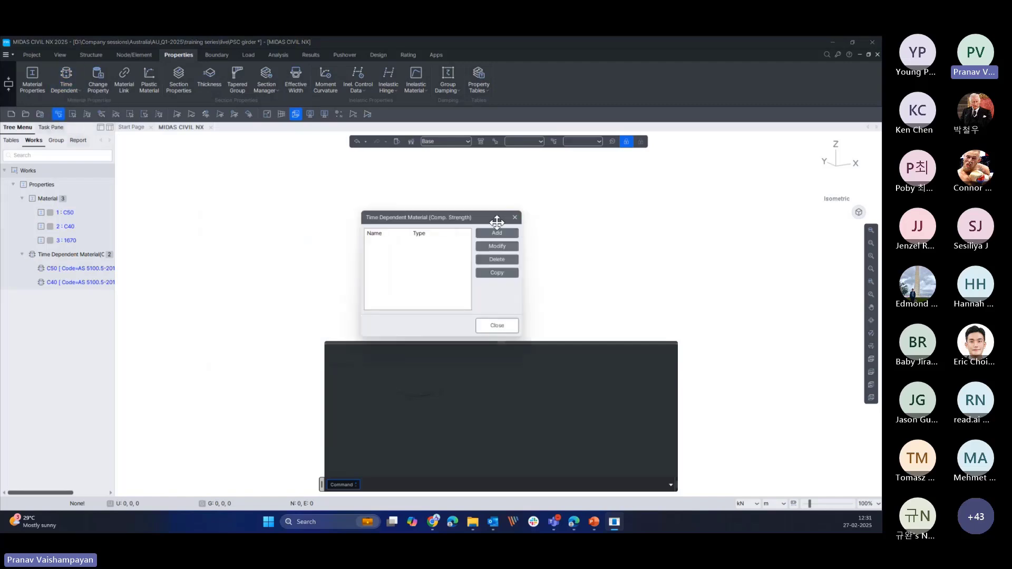
drag(495, 220, 262, 226)
click(262, 243)
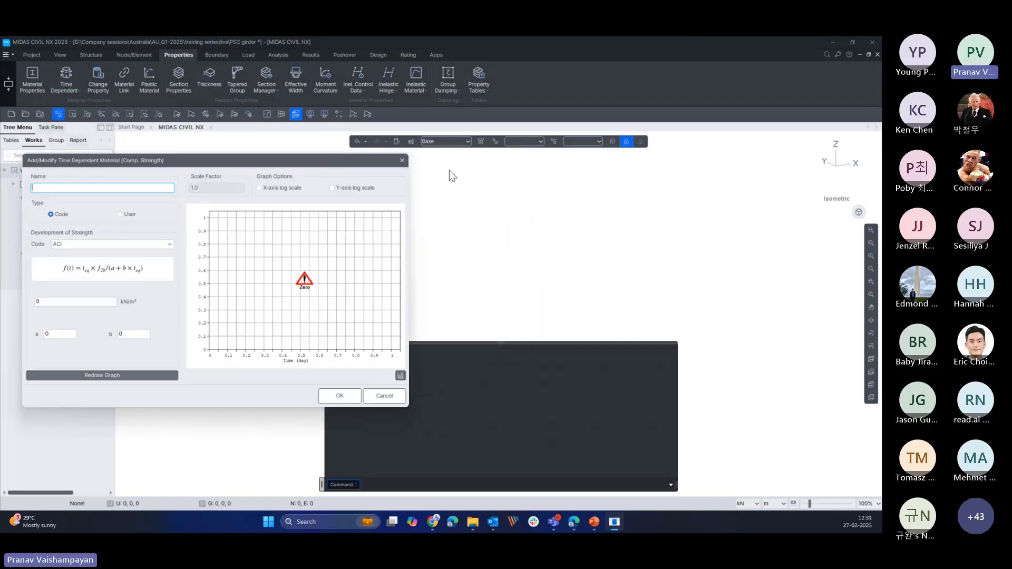
drag(327, 165, 611, 151)
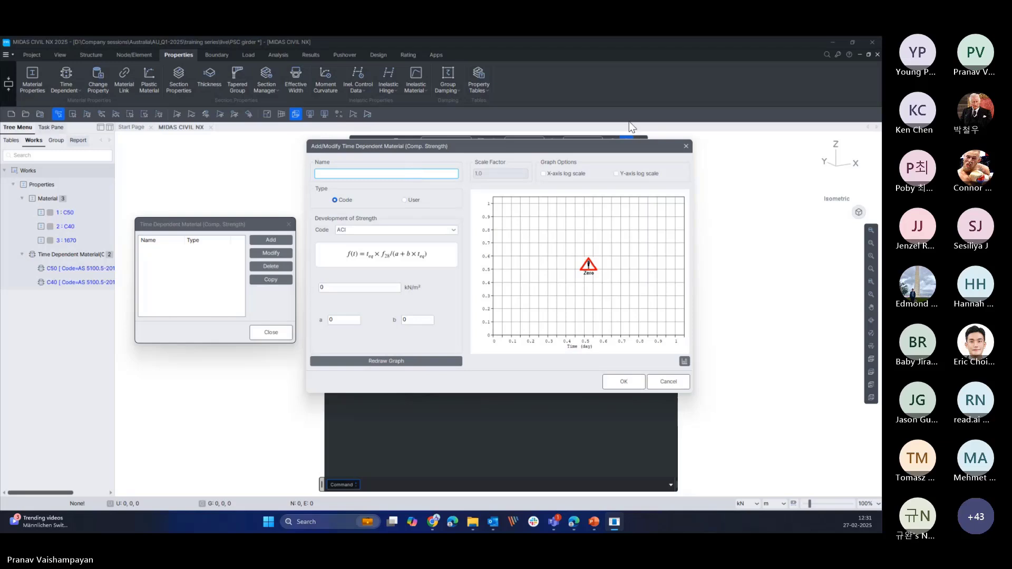
text(C50)
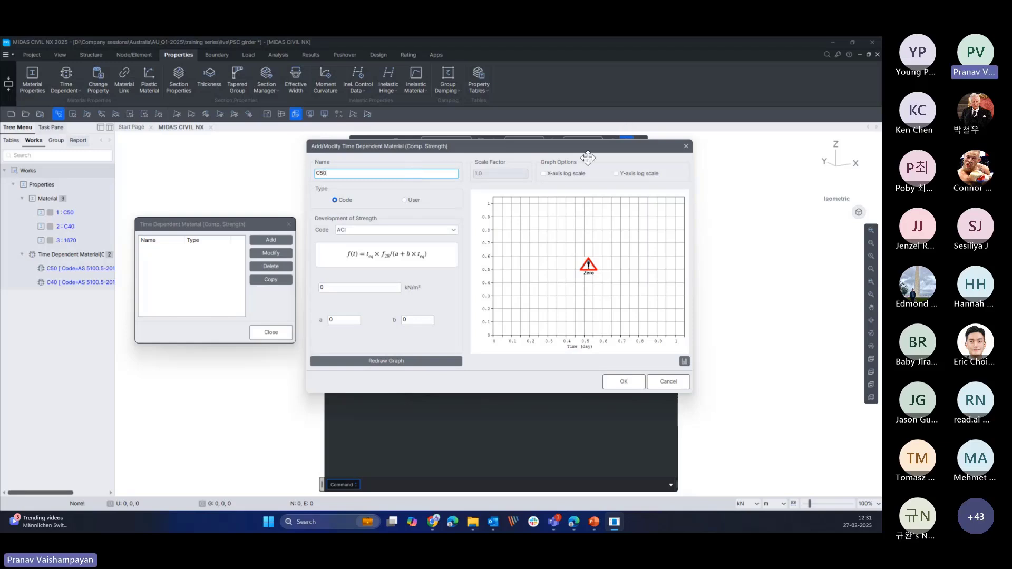
click(416, 229)
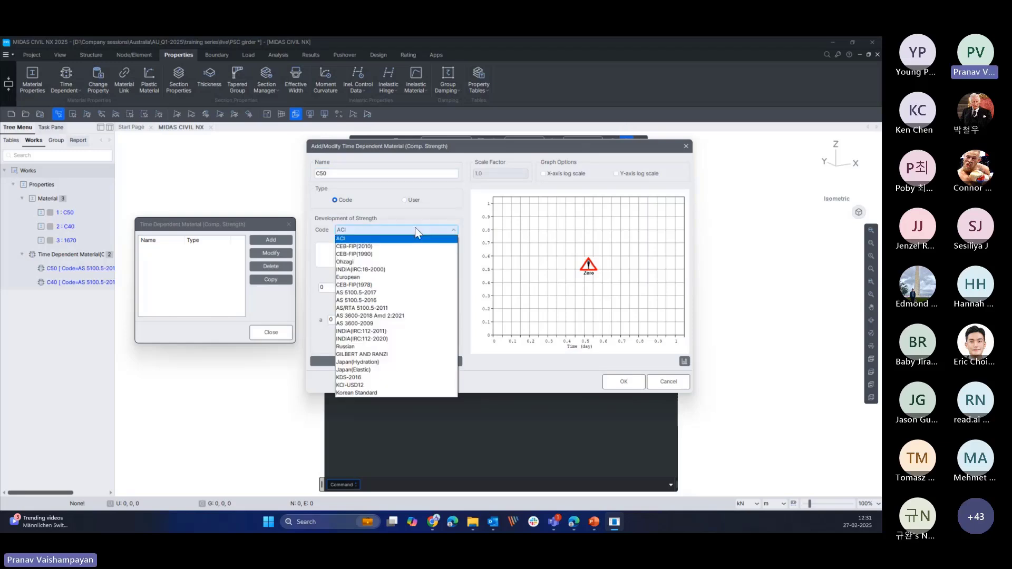
click(363, 292)
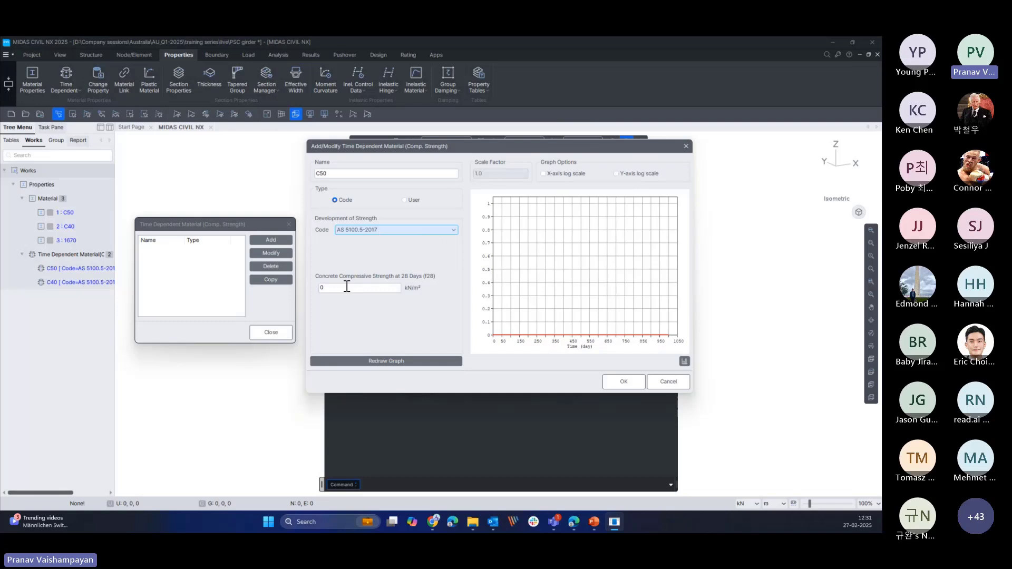
- Set C50's 28-day concrete compressive strength to 50000 kN/m², redraw its strength graph and add it to the list
drag(340, 288, 318, 287)
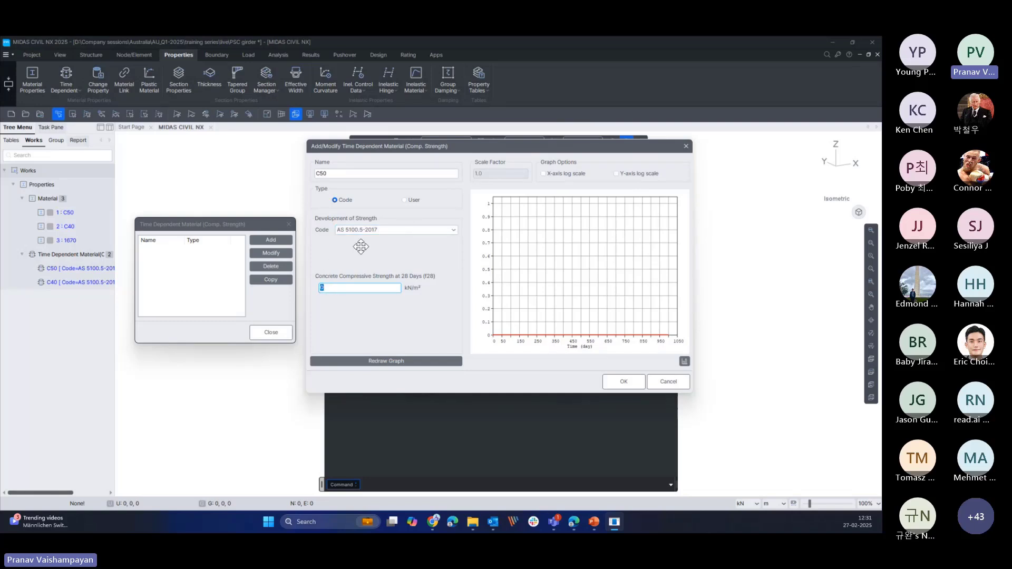
text(50000)
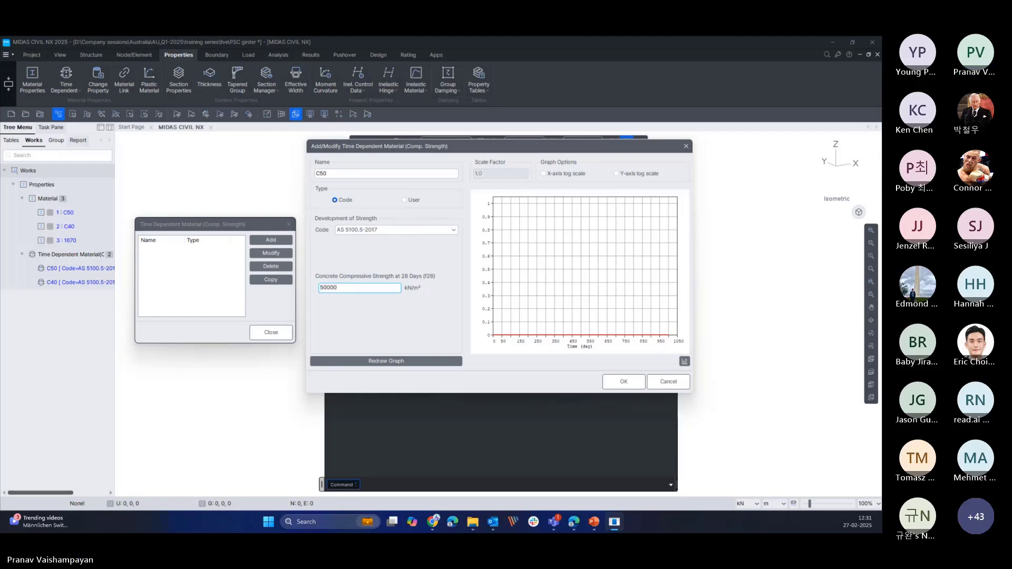
click(385, 362)
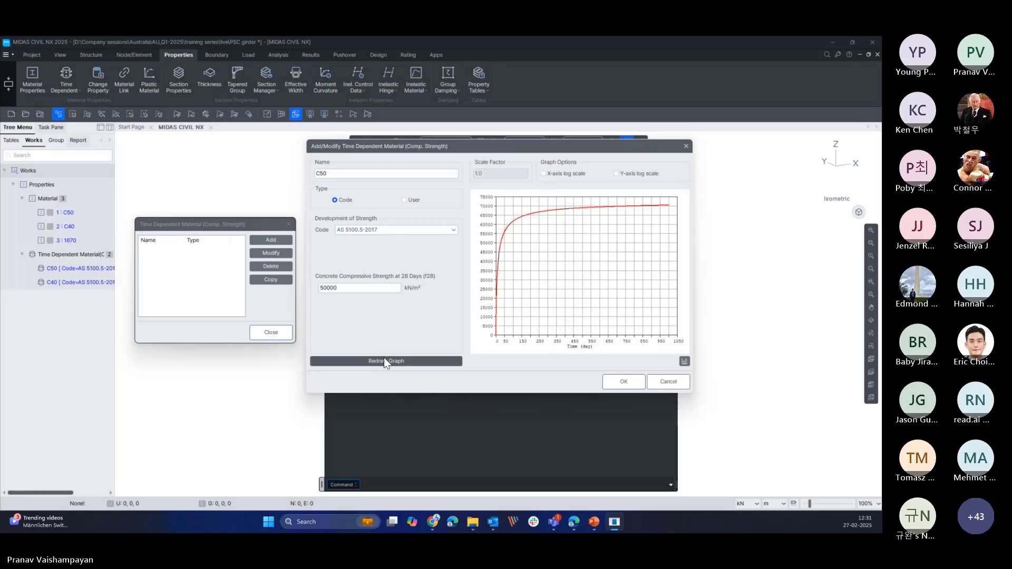
click(617, 385)
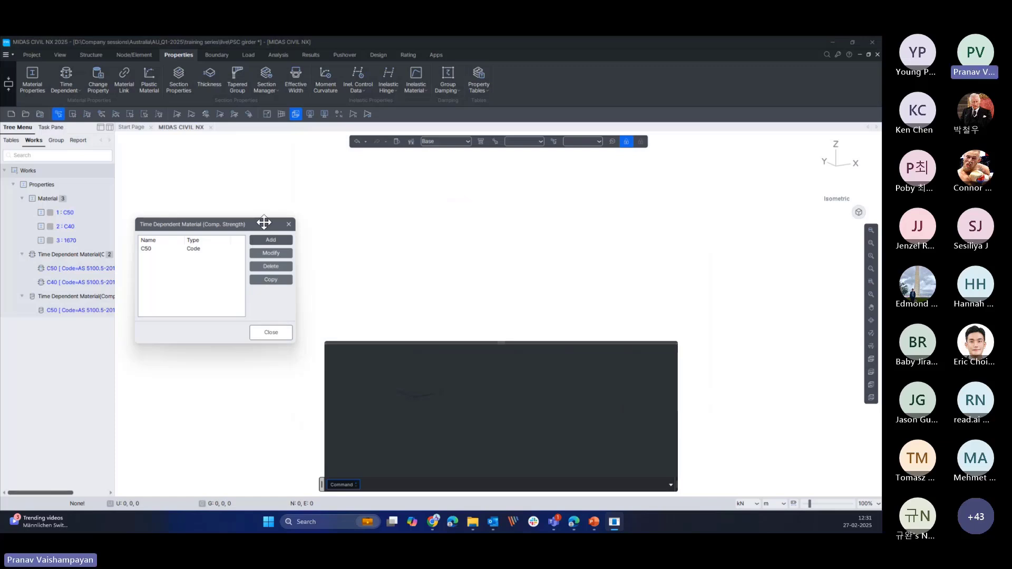
- Start a second compressive strength material named C40 with the AS 5100.5-2017 code
drag(260, 224, 277, 227)
click(301, 242)
drag(400, 170, 760, 166)
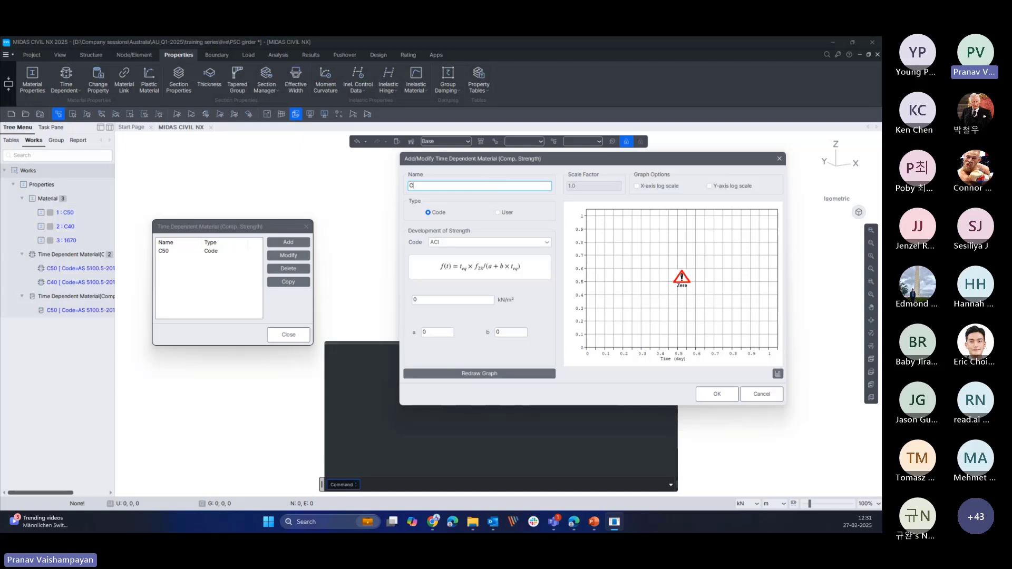
text(C40)
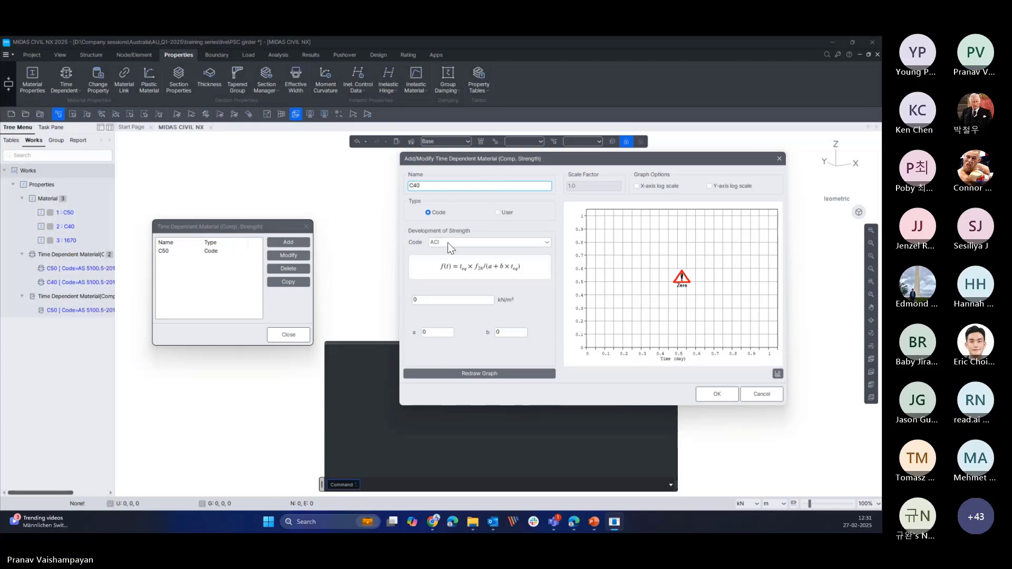
click(448, 243)
click(450, 306)
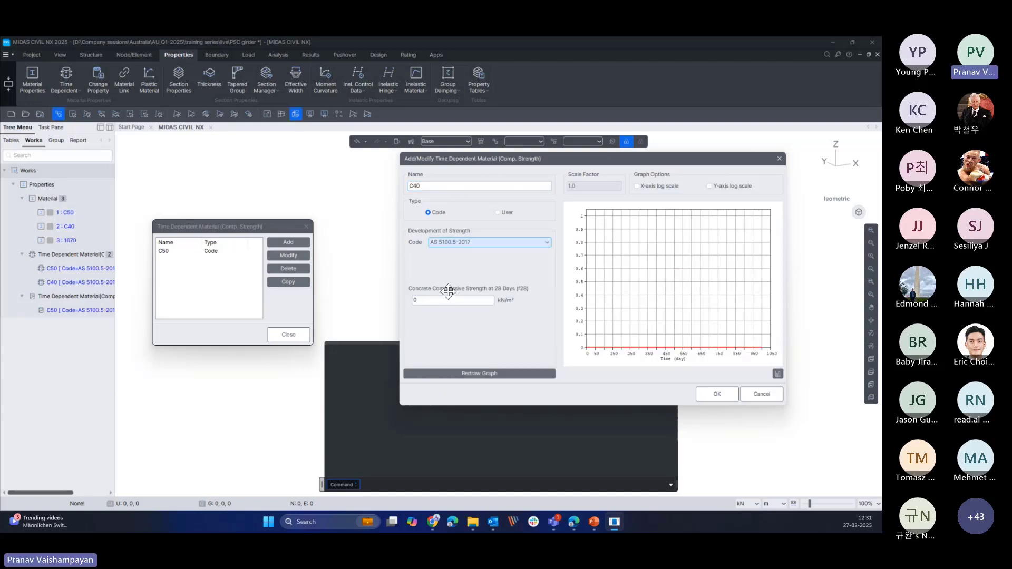
- Give C40 a 28-day compressive strength of 40000 kN/m², redraw its graph, add it and close the compressive strength list
double_click(421, 299)
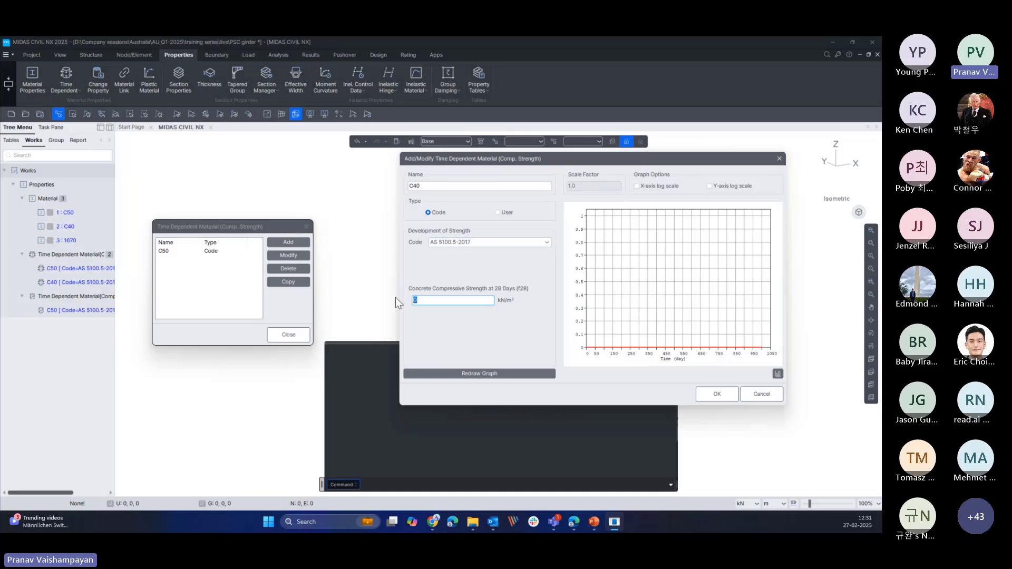
text(40000)
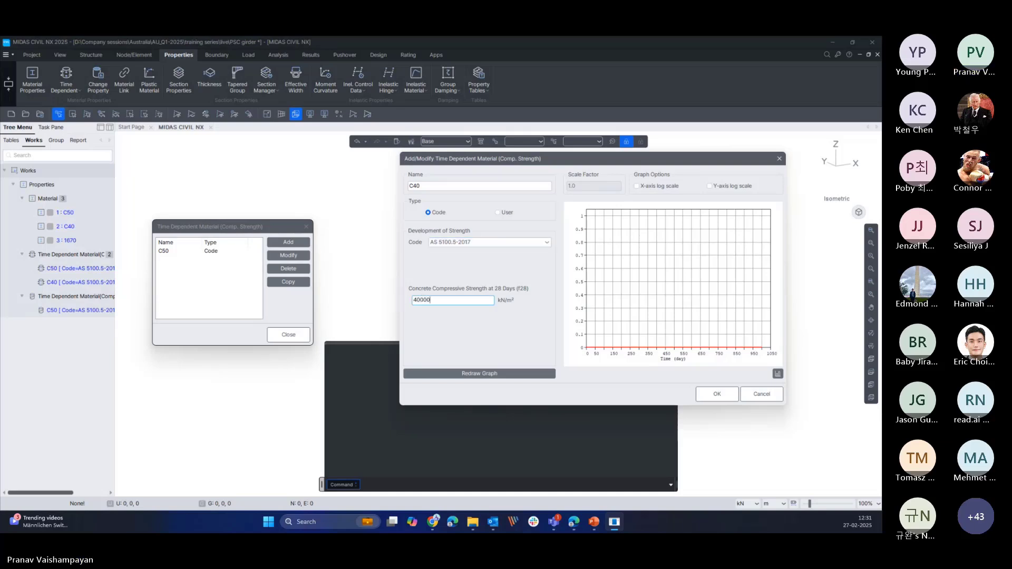
click(480, 374)
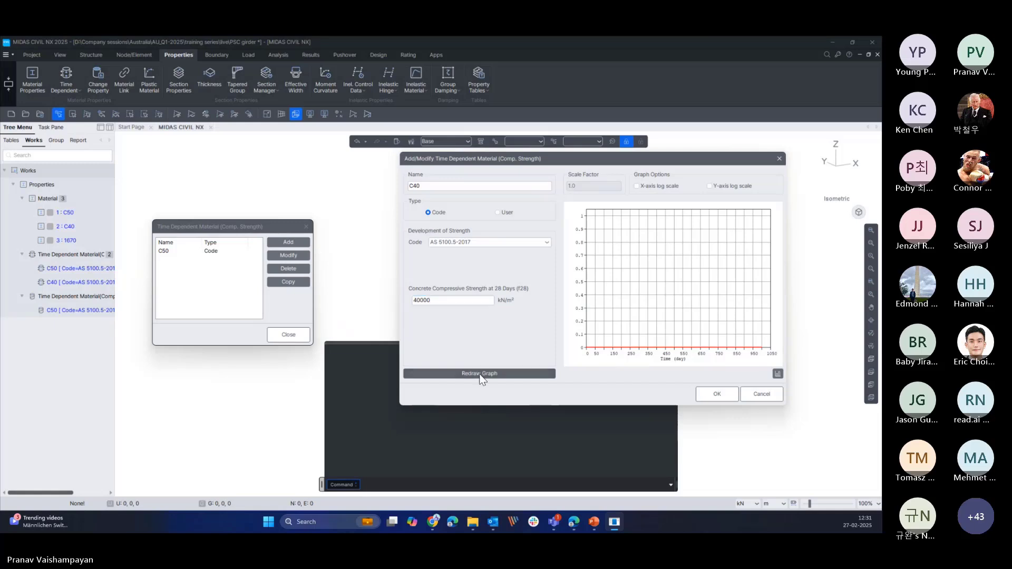
drag(626, 169, 574, 174)
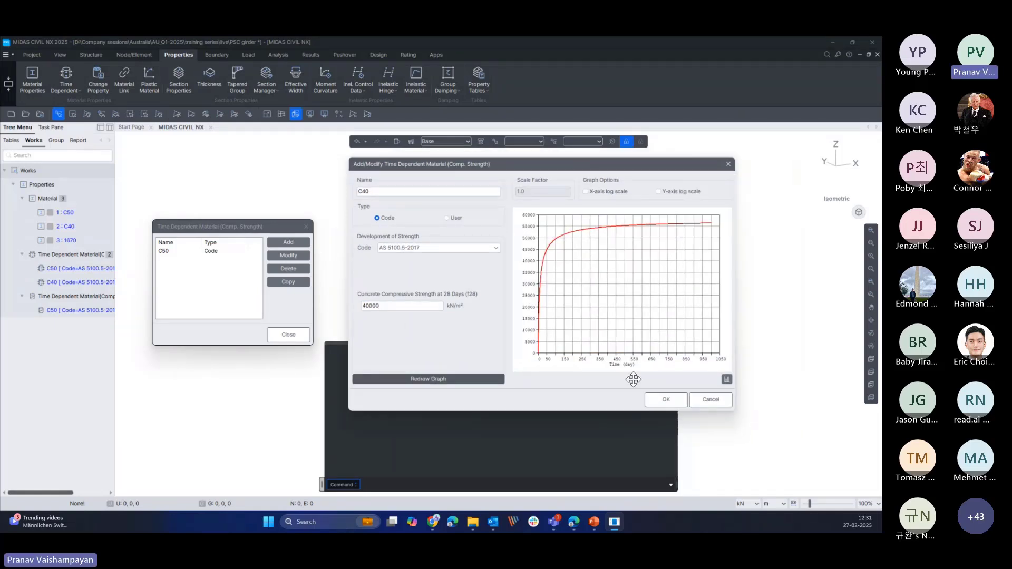
click(668, 400)
drag(279, 225, 379, 203)
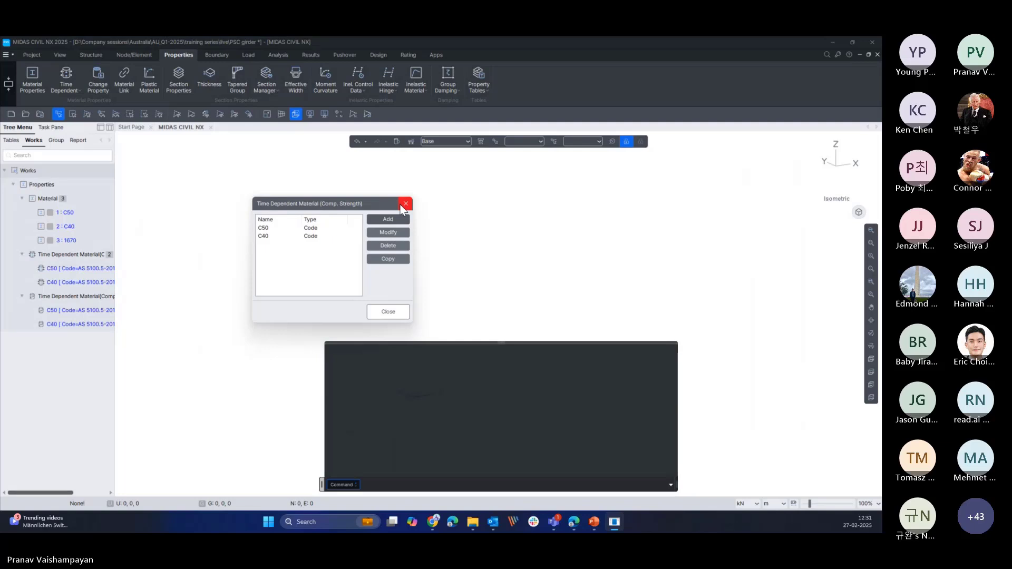
click(403, 204)
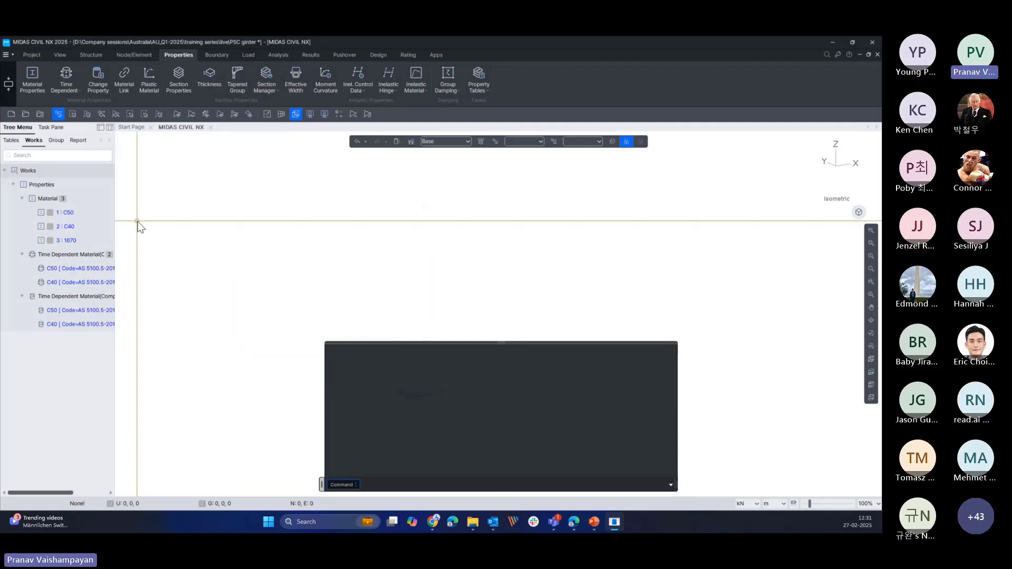
- Widen the works tree so the full code names of the time dependent materials can be read
drag(116, 232, 154, 228)
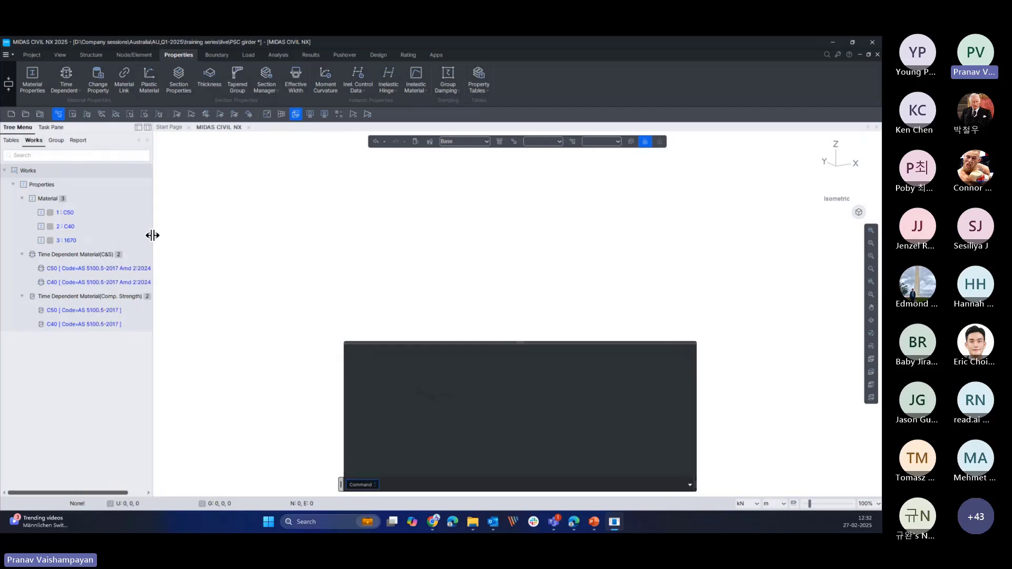
drag(153, 236, 176, 235)
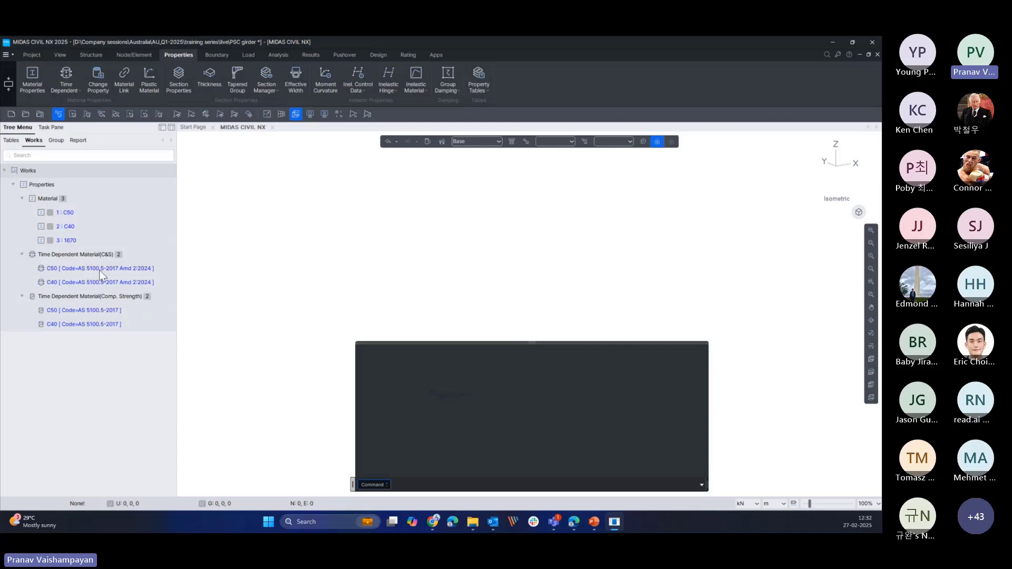
drag(176, 219, 170, 221)
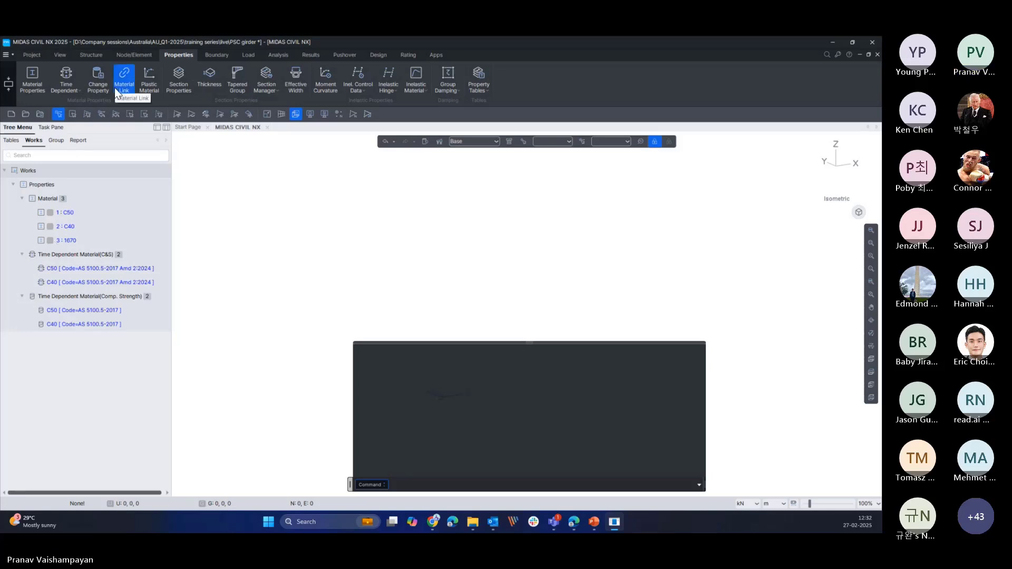
- Link material 1:C50 to the C50 creep/shrinkage and C50 compressive strength definitions
click(129, 93)
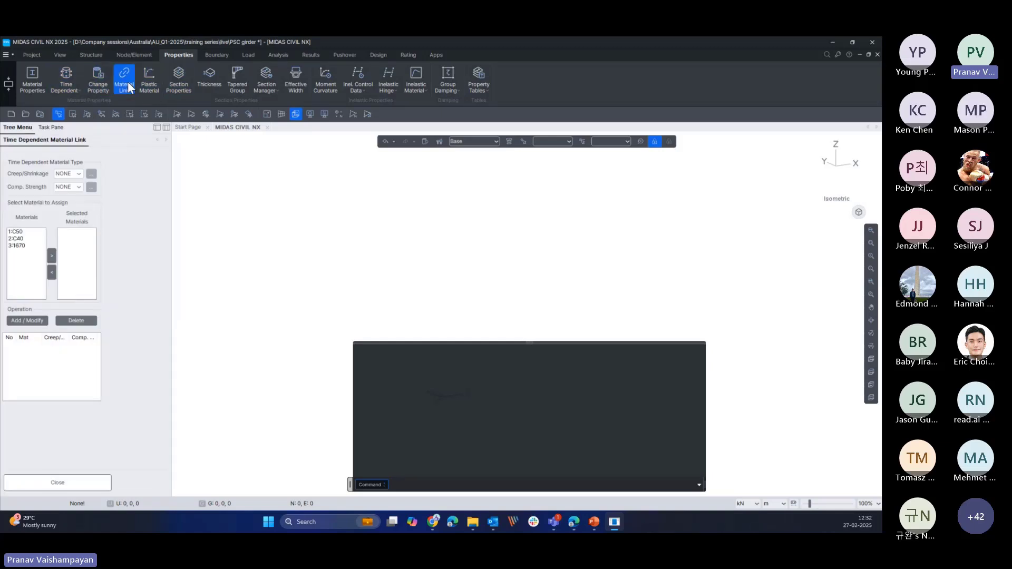
click(77, 174)
click(68, 191)
click(68, 187)
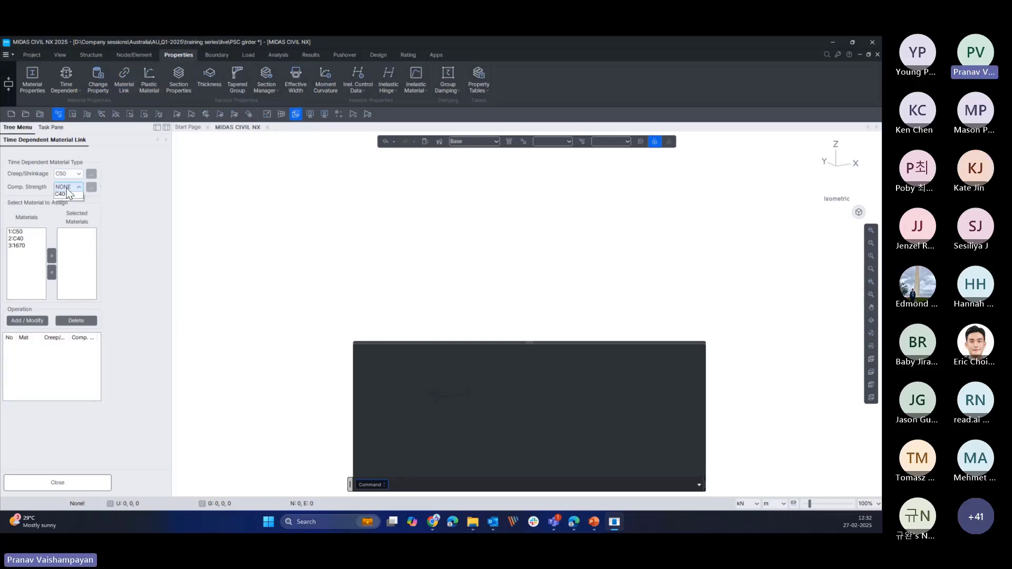
click(63, 203)
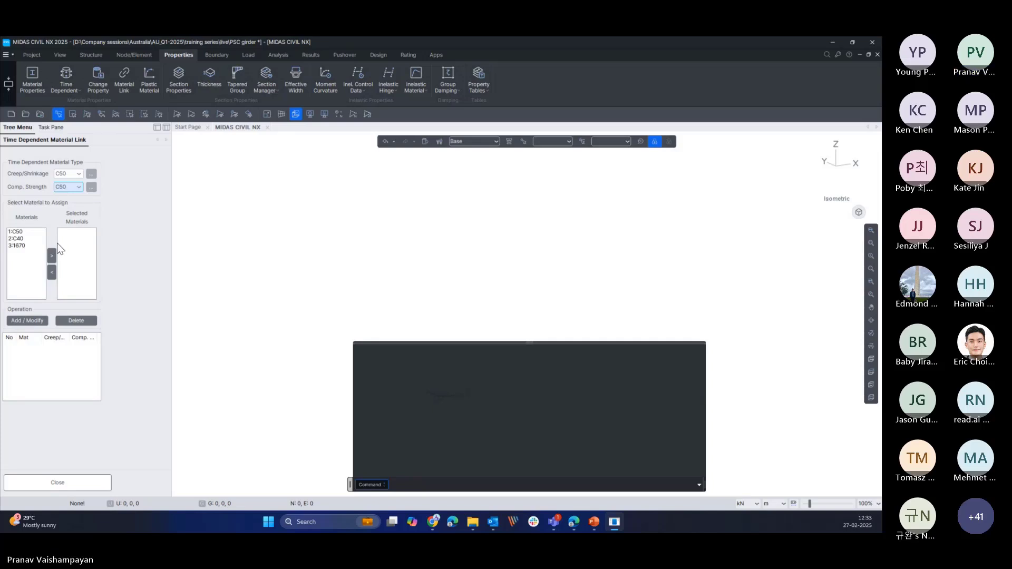
click(33, 244)
click(52, 257)
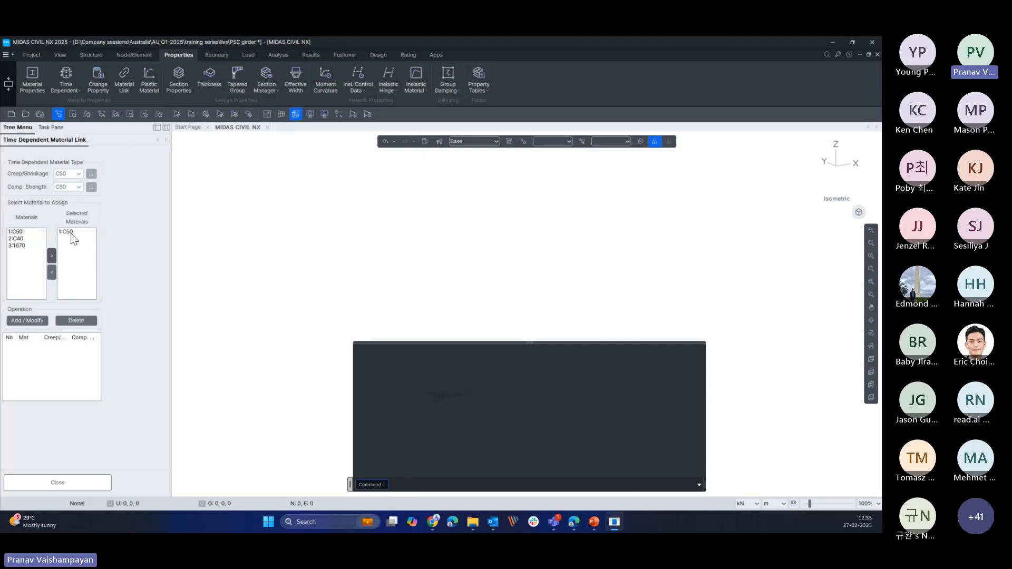
click(29, 321)
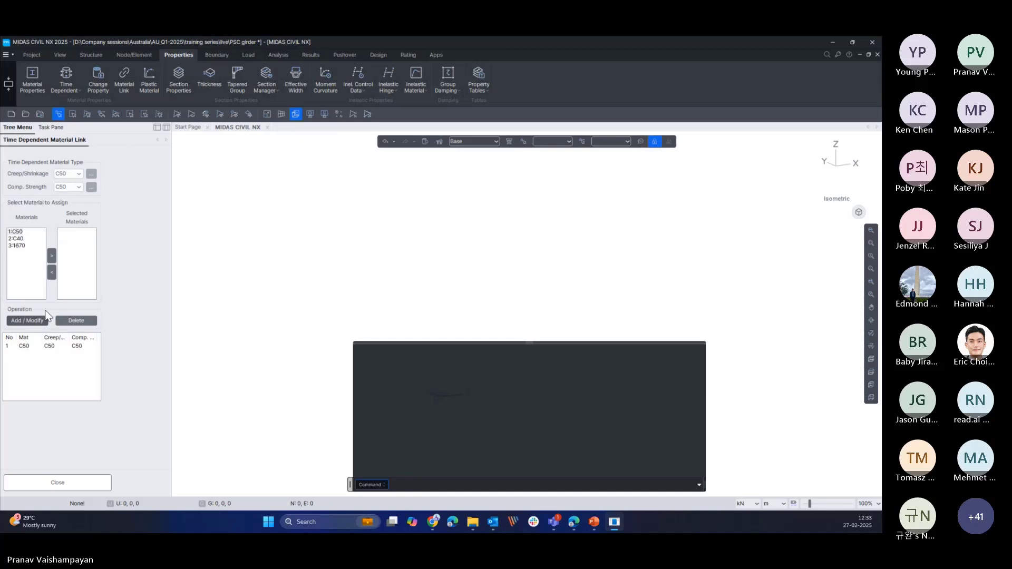
- Link material 2:C40 to the C40 creep/shrinkage and C40 compressive strength definitions
click(69, 173)
click(62, 196)
click(69, 187)
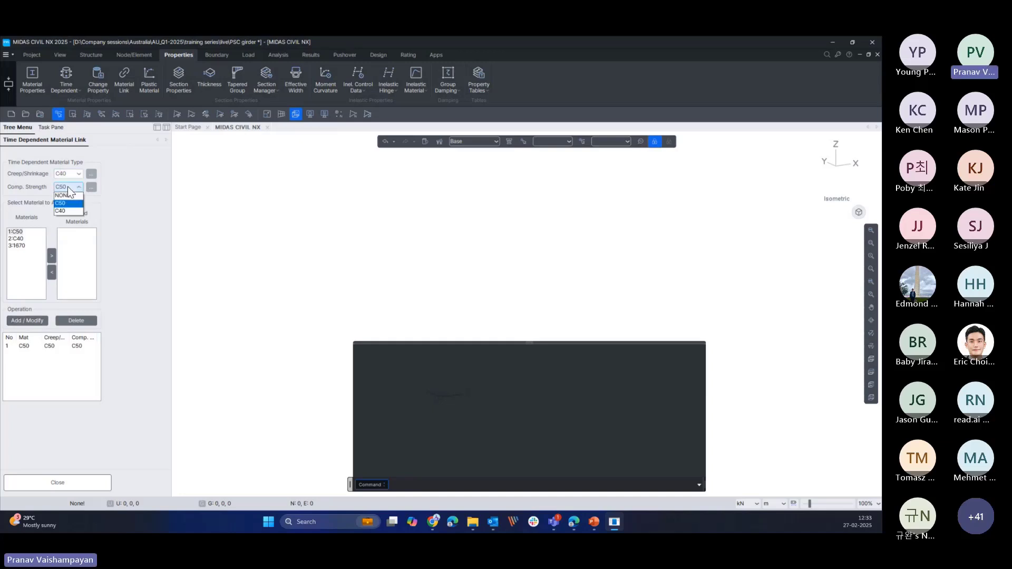
click(63, 211)
click(17, 238)
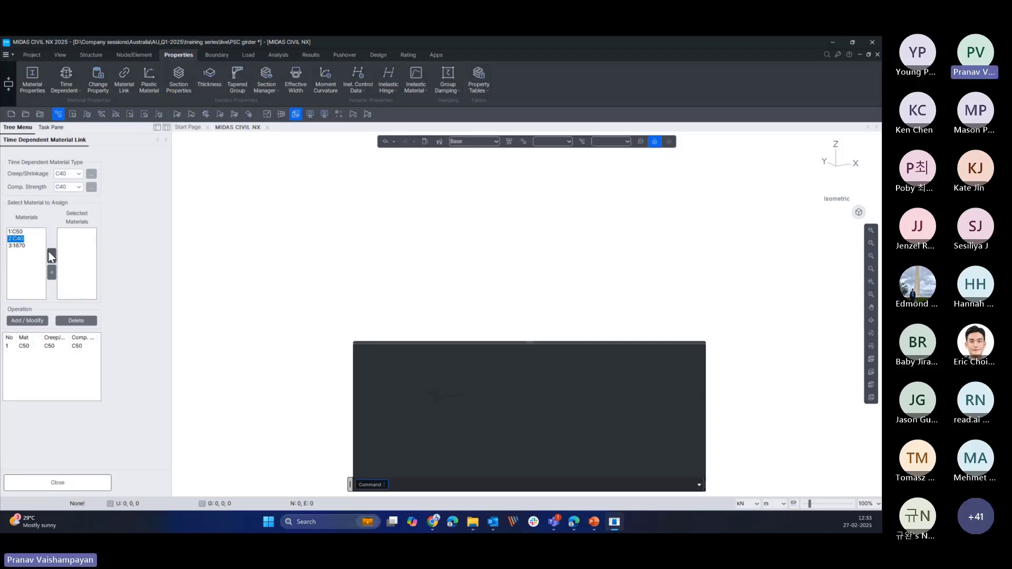
click(51, 256)
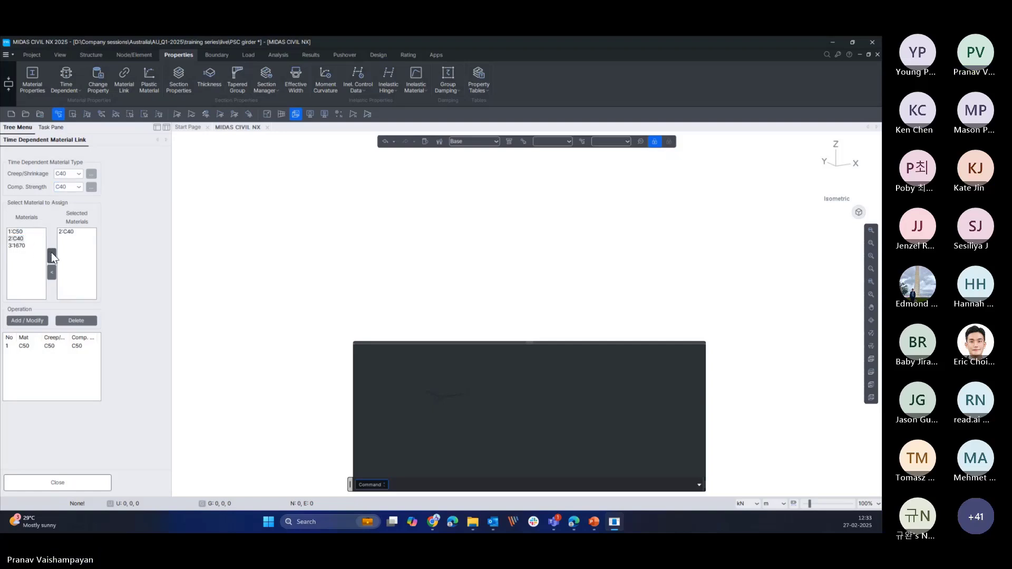
click(17, 322)
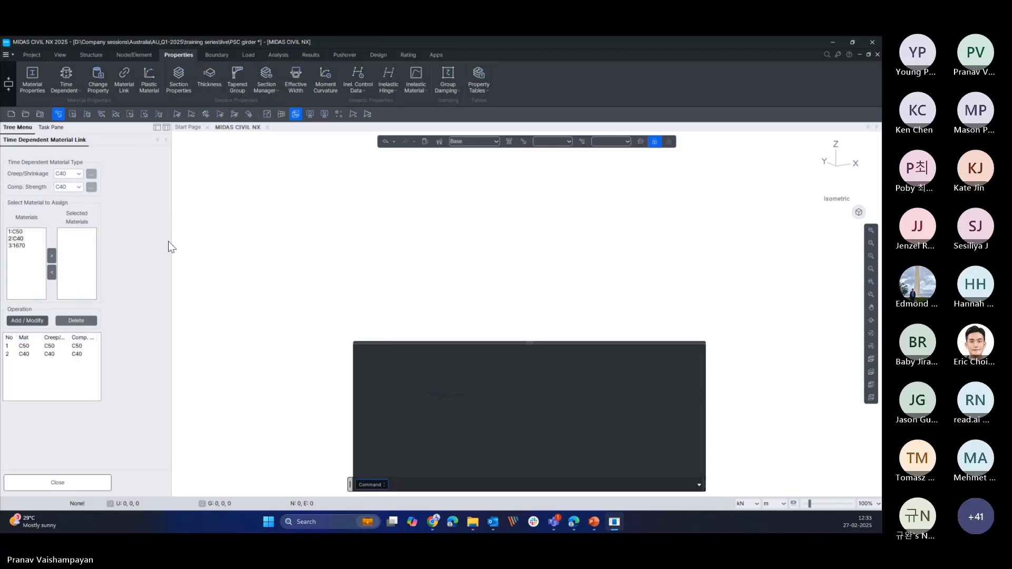
- Close the time dependent material link settings and widen the works tree so its material entries can be read in full
drag(169, 248, 125, 246)
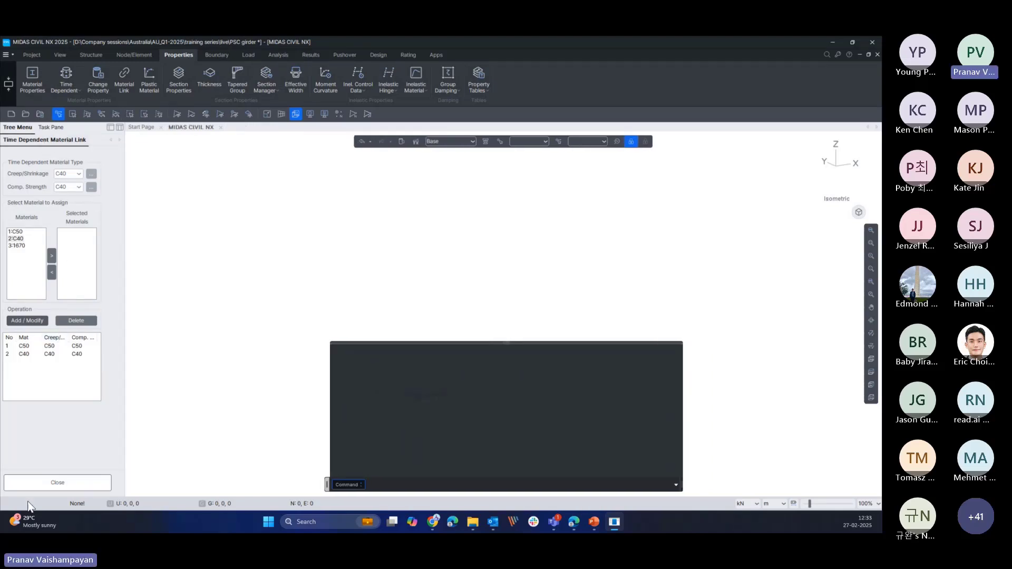
click(69, 489)
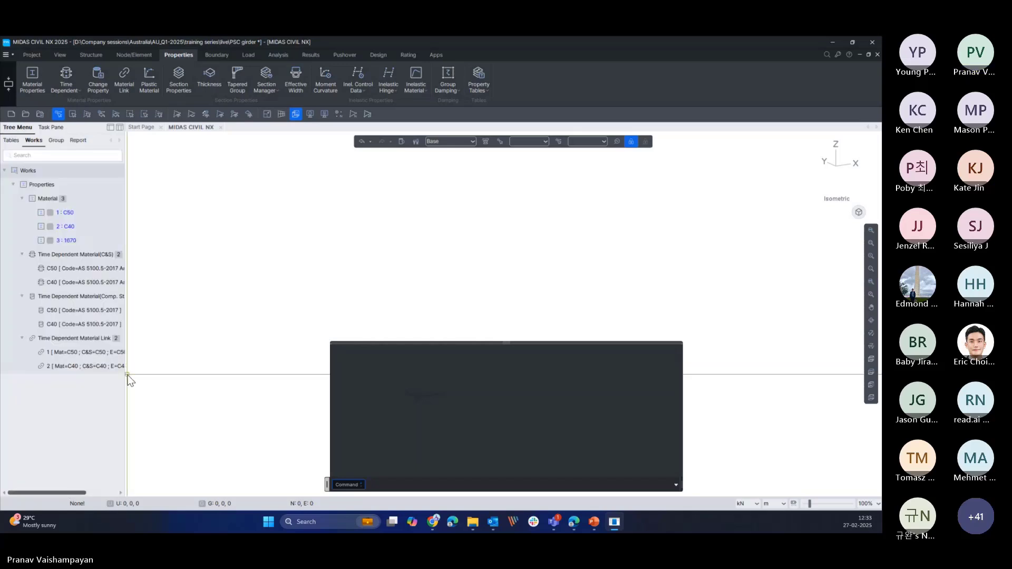
drag(124, 382, 166, 385)
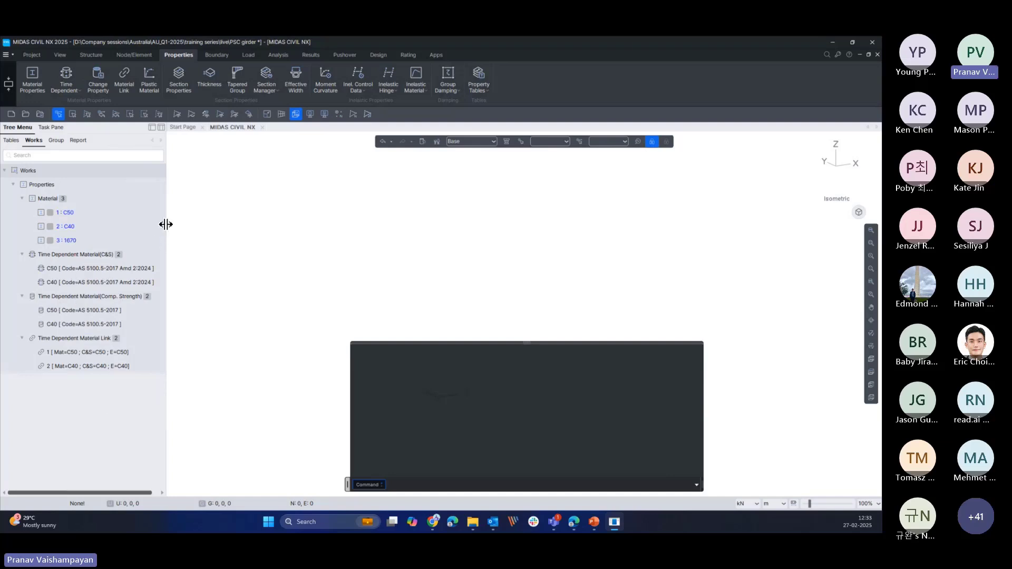
drag(165, 224, 160, 226)
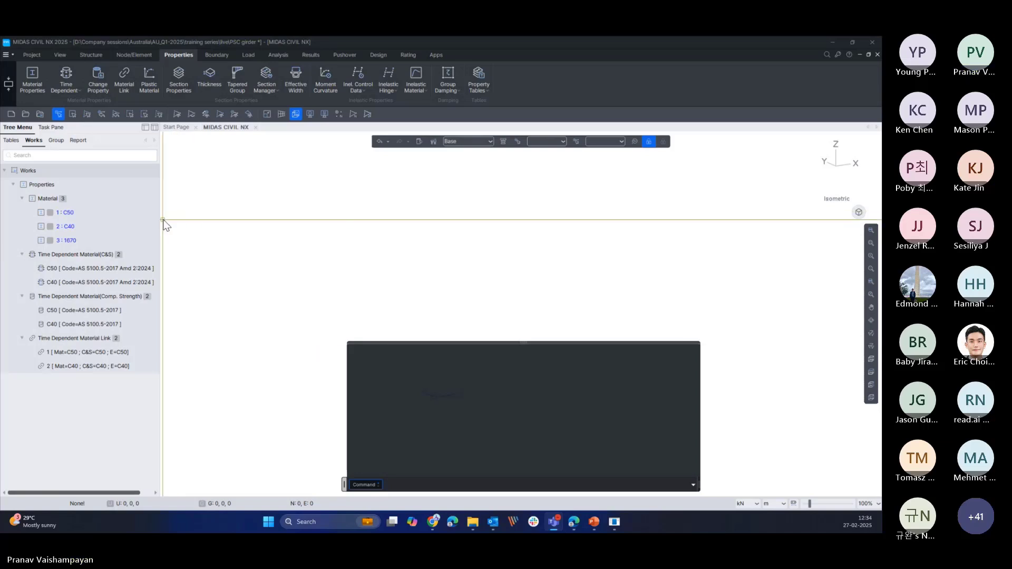
drag(159, 217, 163, 217)
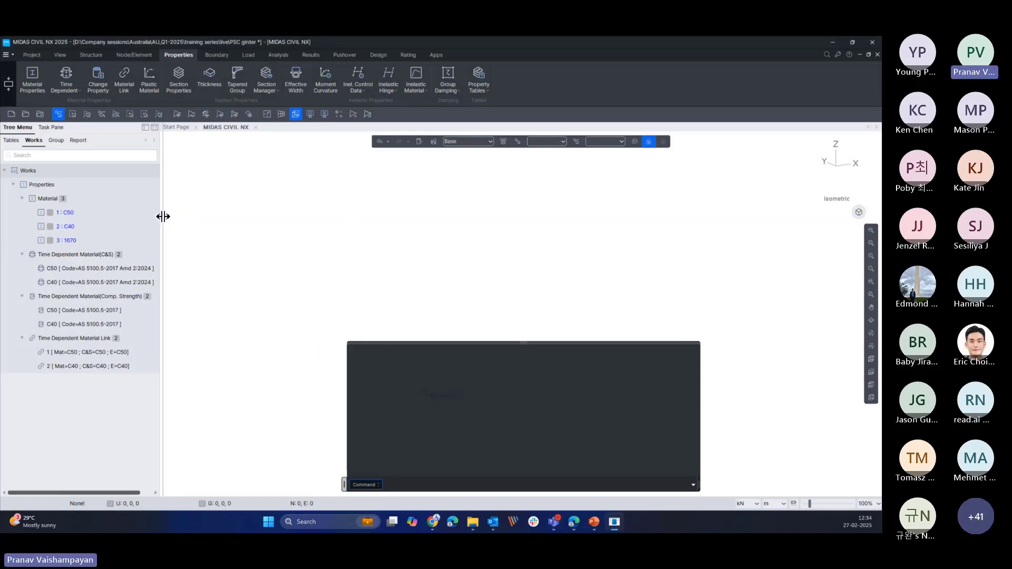
- Start a new section with the Solid Round shape and name it Pier Column
click(178, 77)
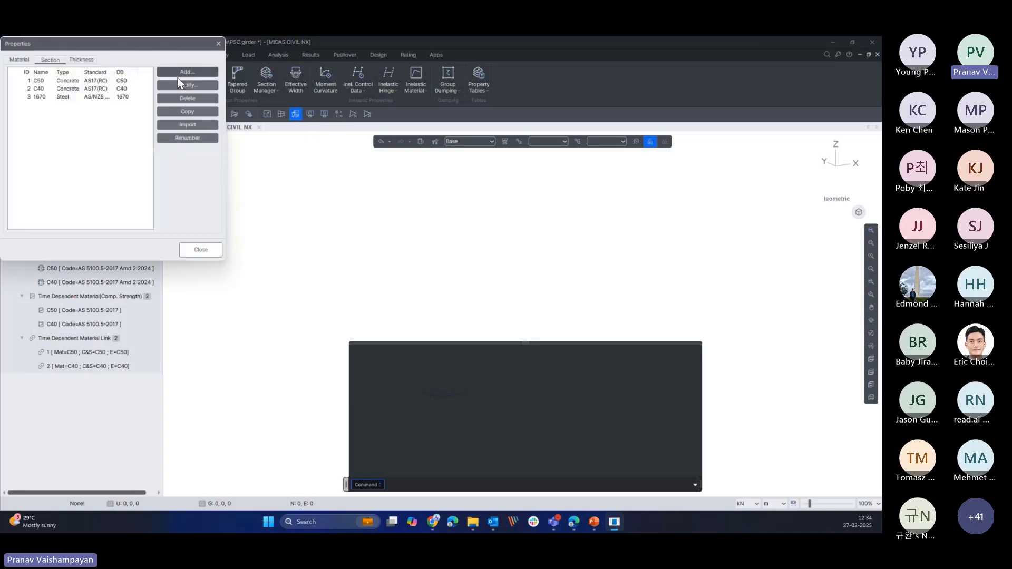
click(574, 522)
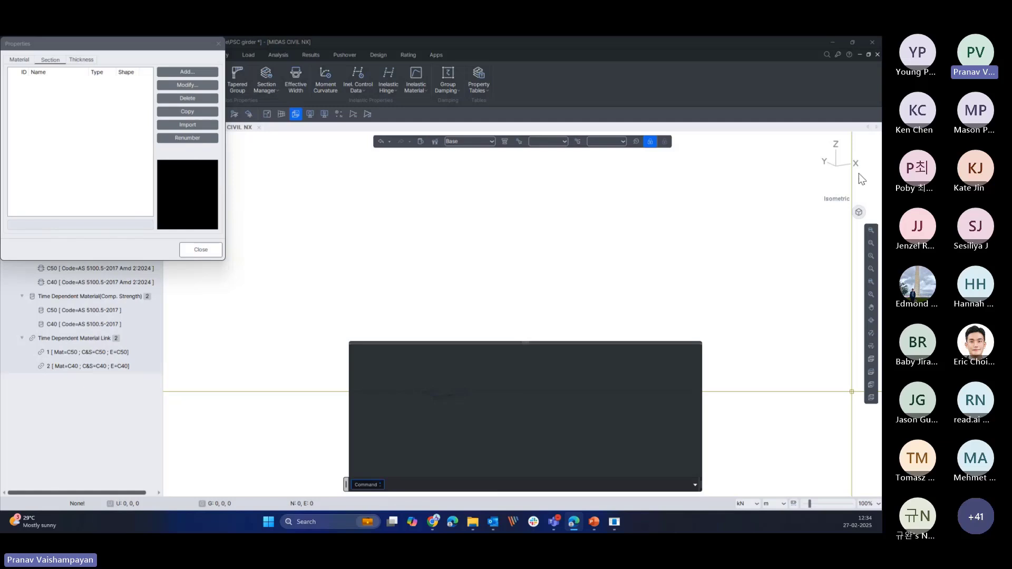
drag(133, 54, 340, 128)
click(345, 153)
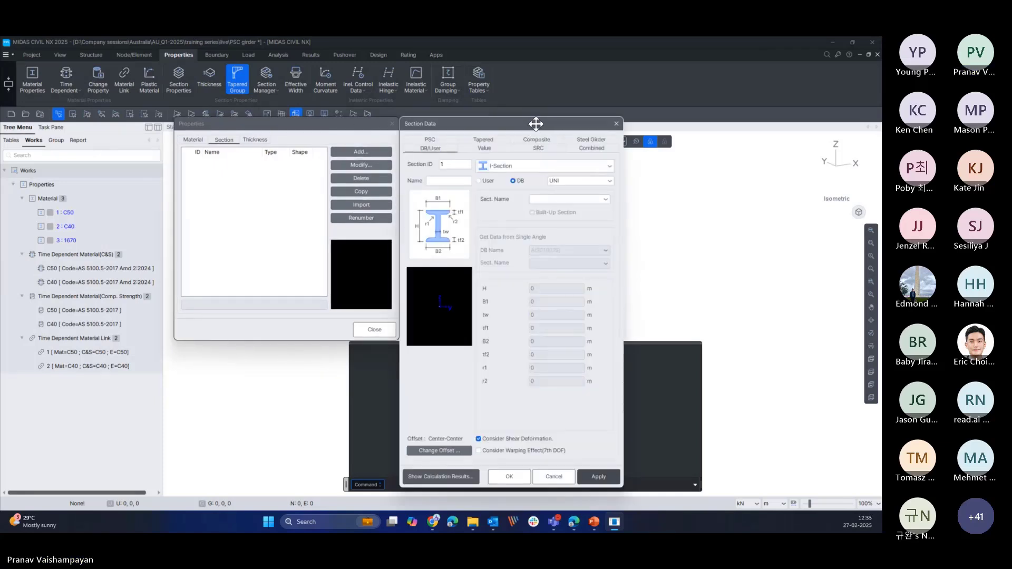
drag(536, 124, 568, 88)
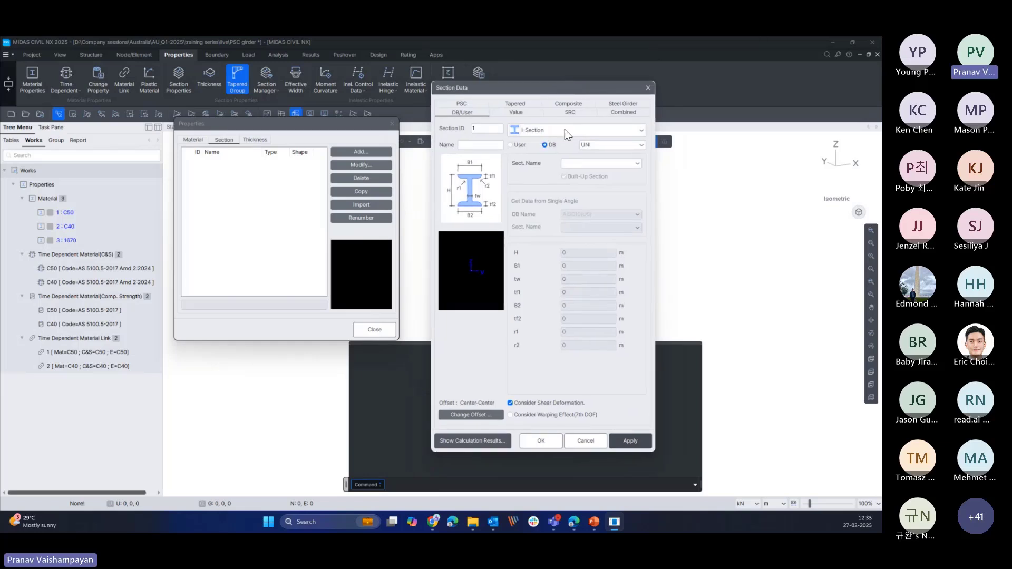
click(539, 131)
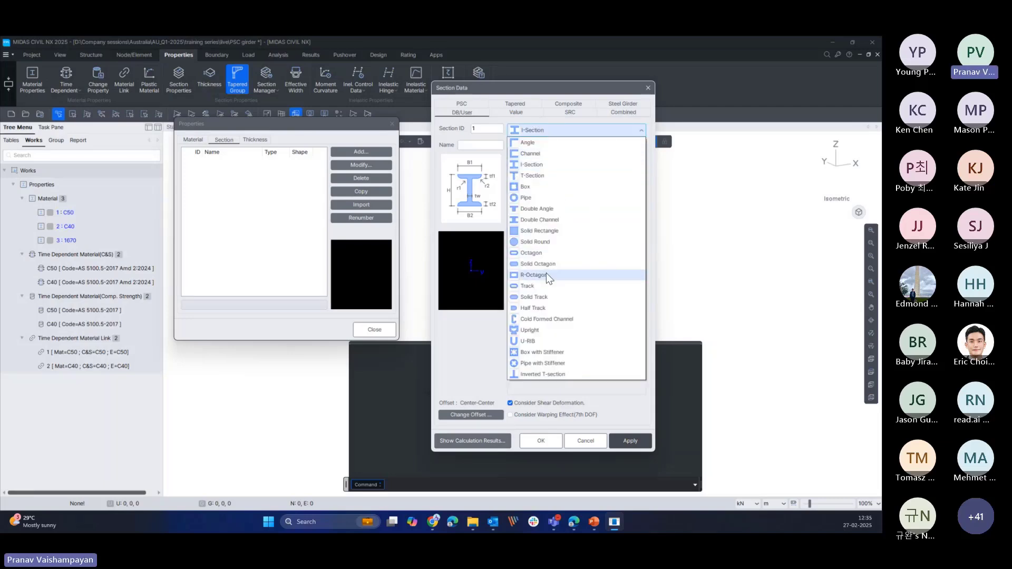
click(542, 244)
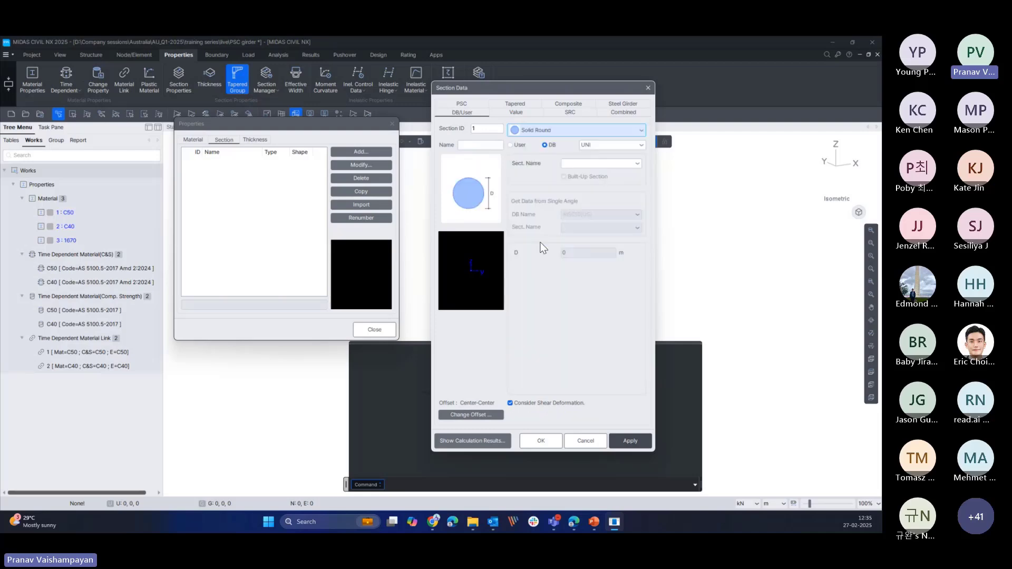
click(469, 144)
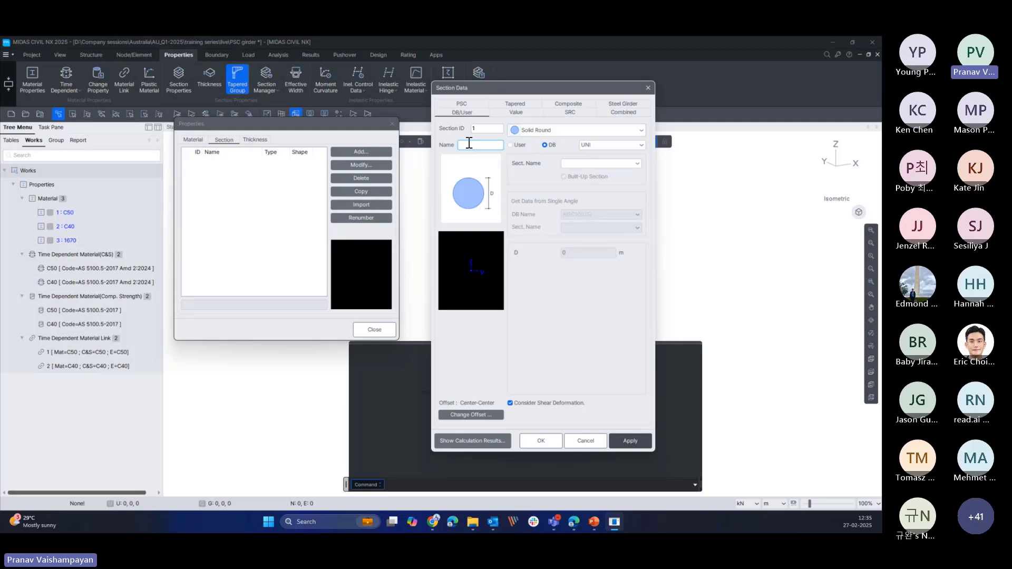
text(Pier)
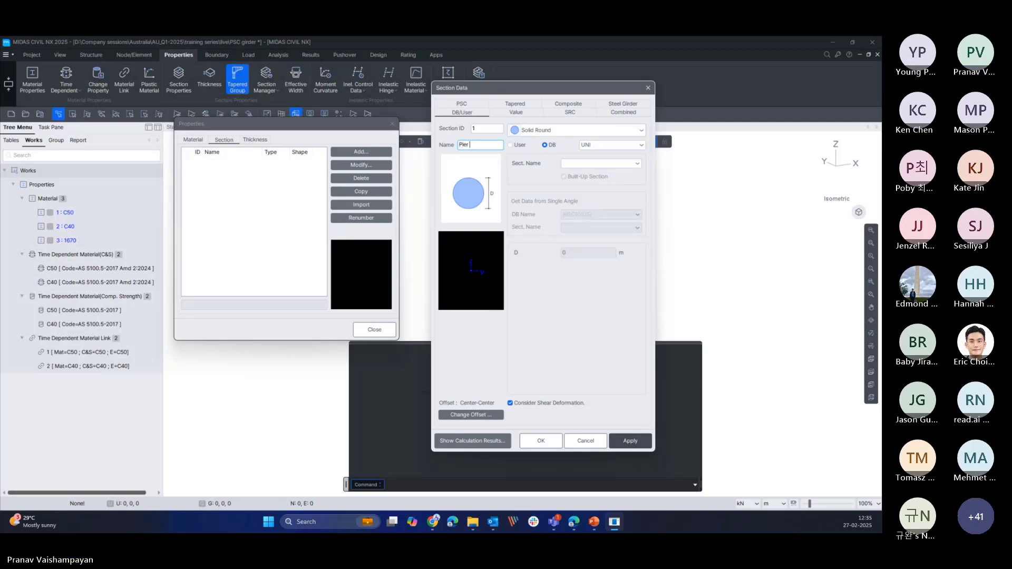
text( Column)
- Define Pier Column with user dimensions, set its diameter D to 1.2 m and add it to the section list
click(518, 147)
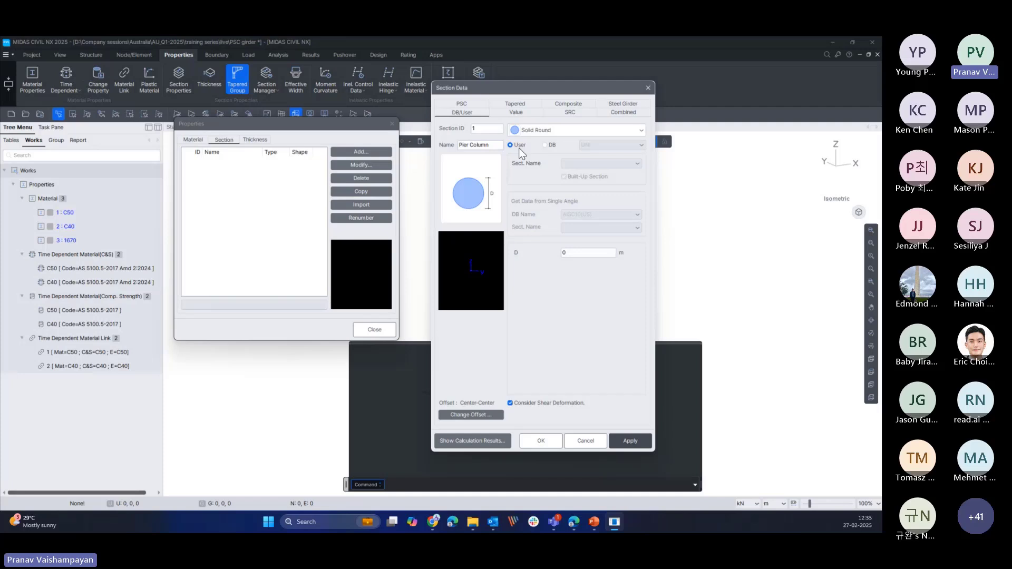
double_click(568, 253)
text(1.)
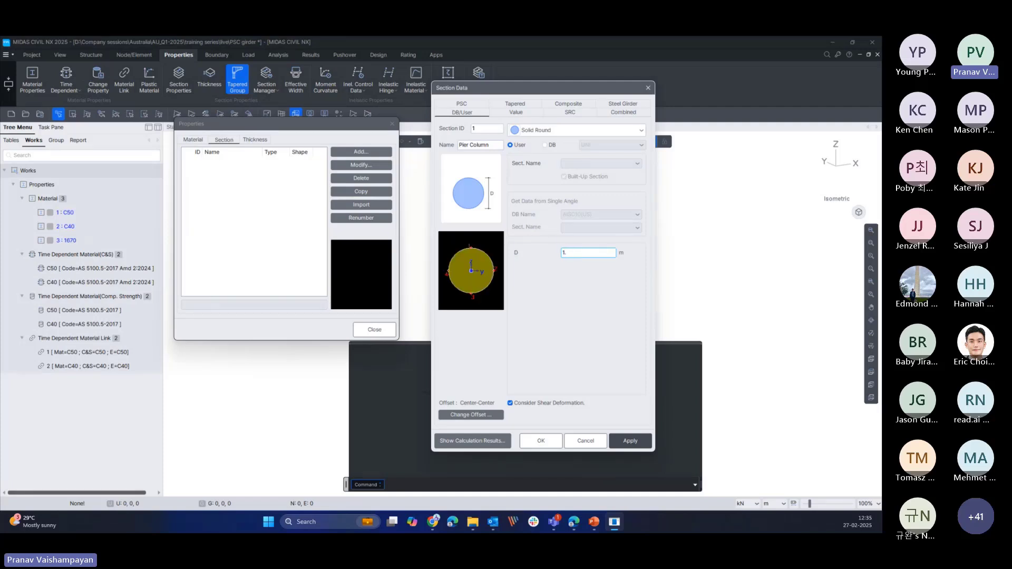
text(2)
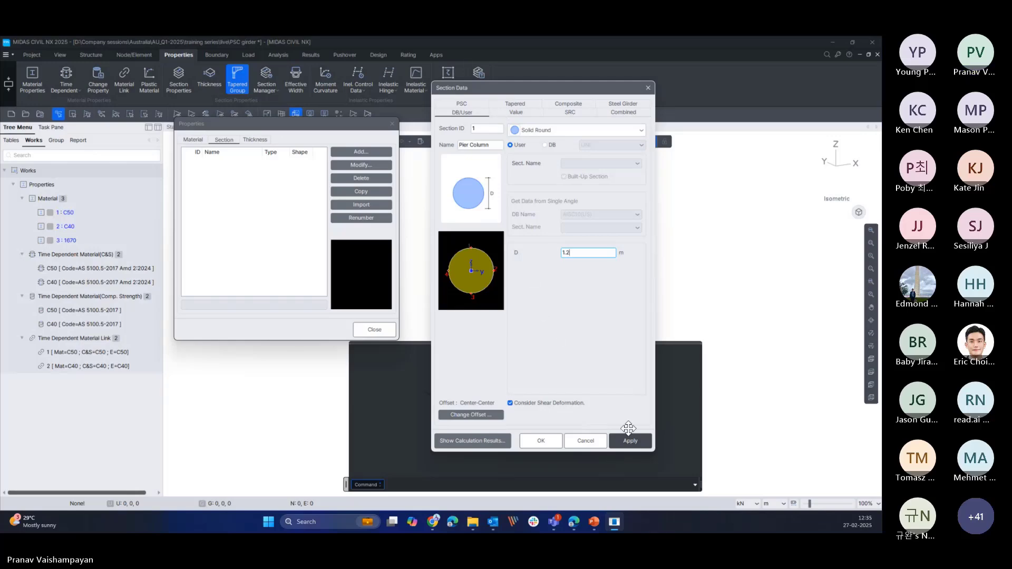
click(639, 441)
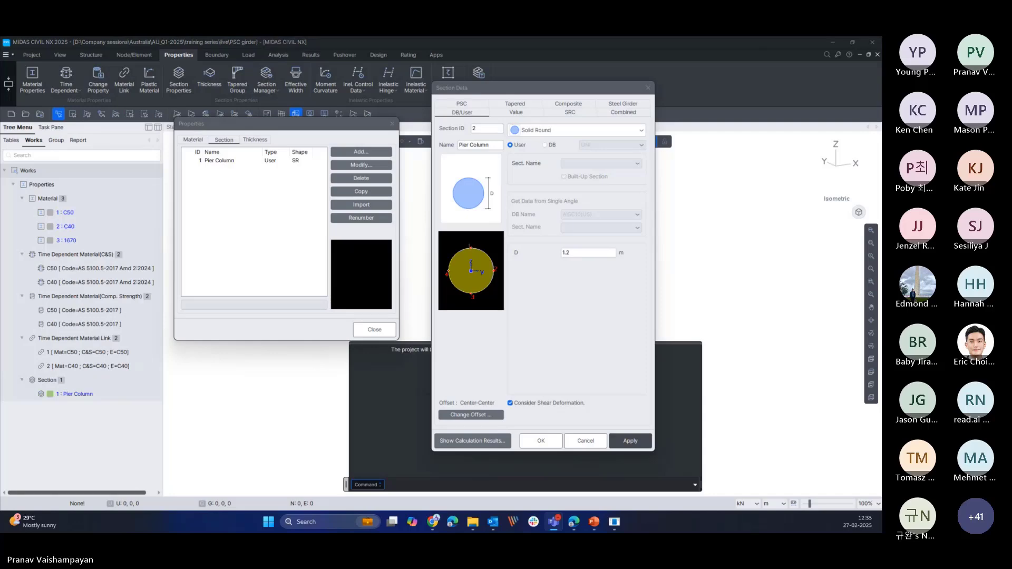
click(484, 161)
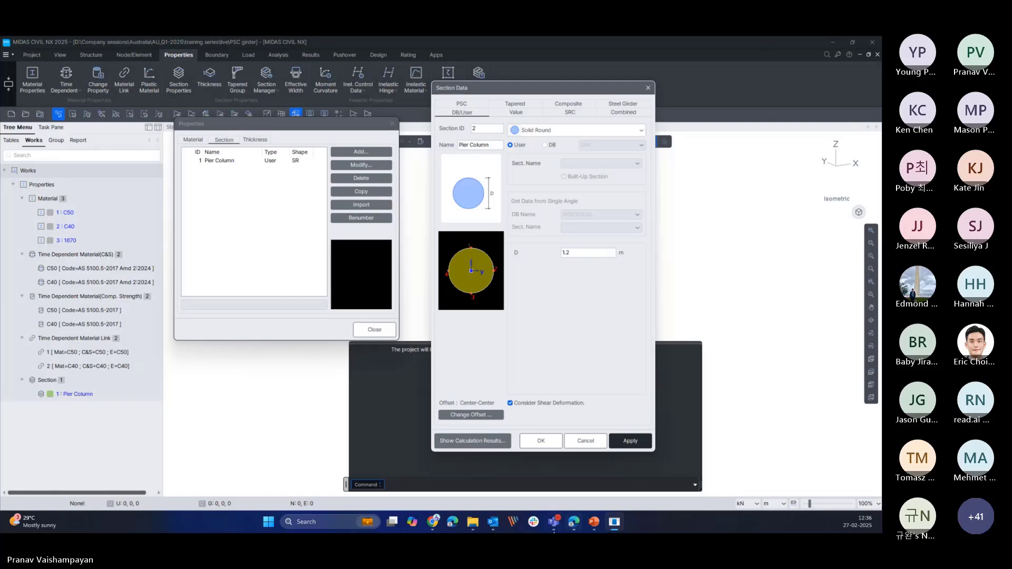
mouse_move(550, 530)
click(523, 460)
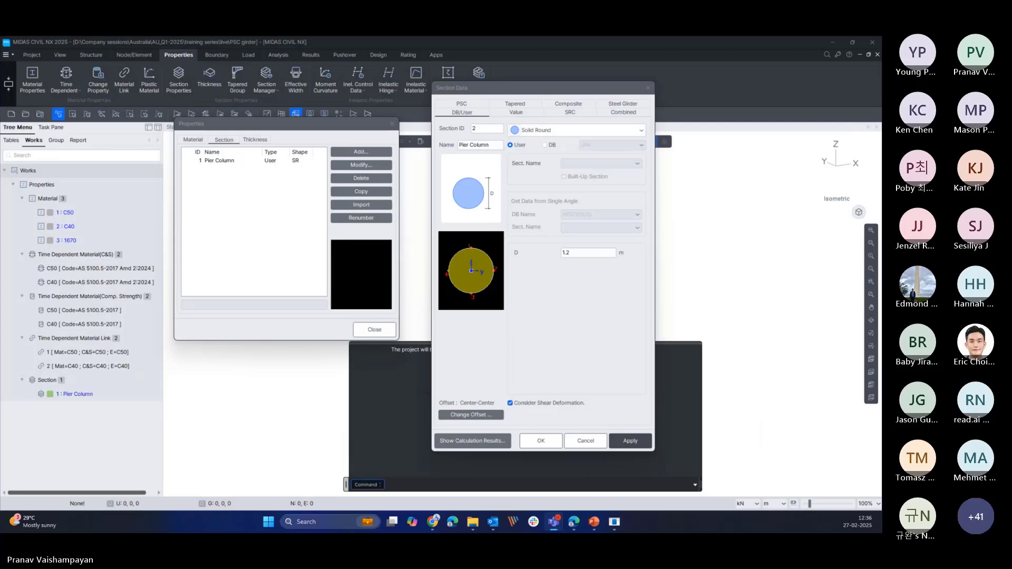
- Change the next section's shape to Solid Rectangle and name it Pier Cap
click(555, 133)
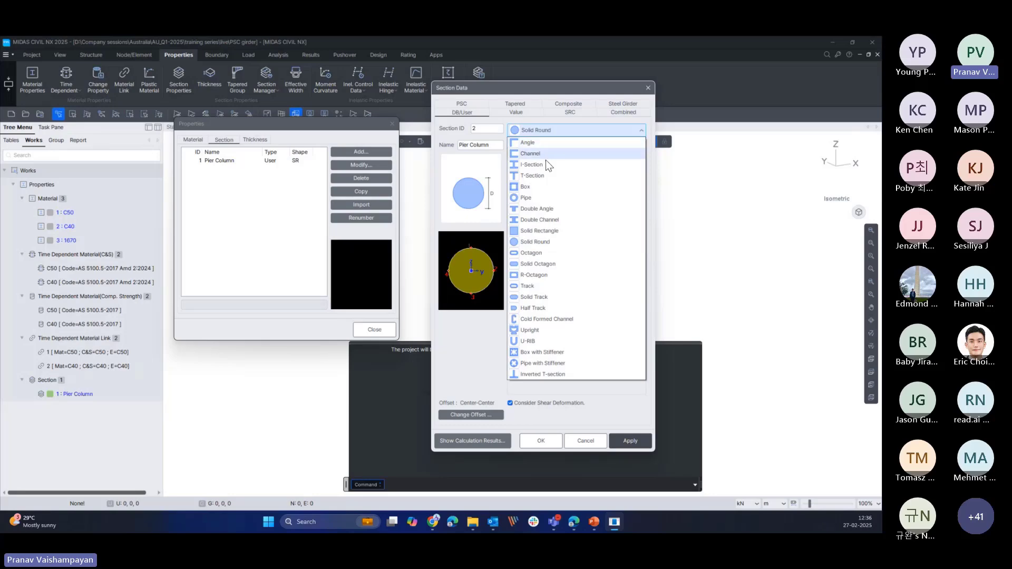
click(545, 231)
click(492, 146)
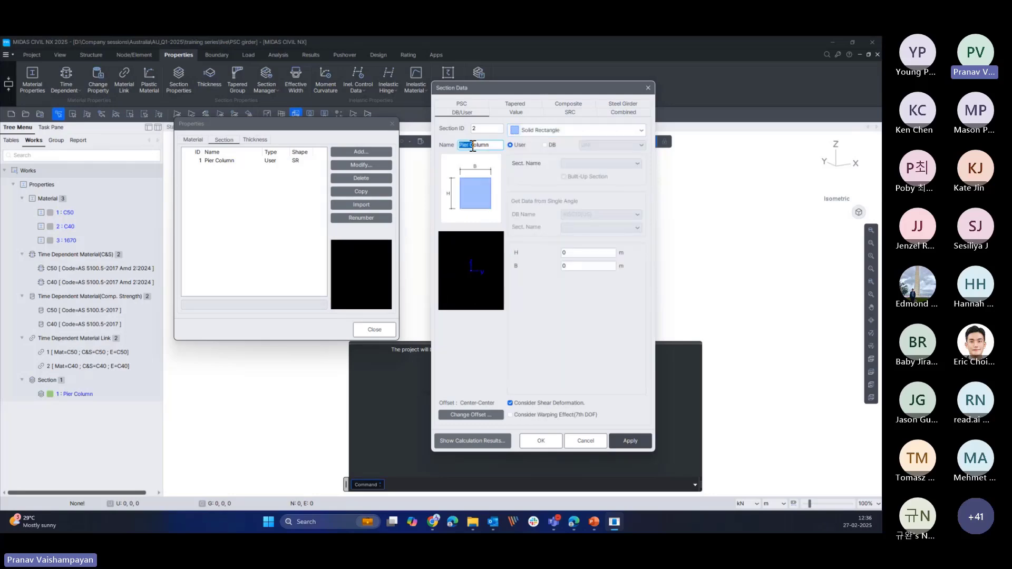
key(BackSpace)
key(BackSpace)
key(BackSpace)
text(ap)
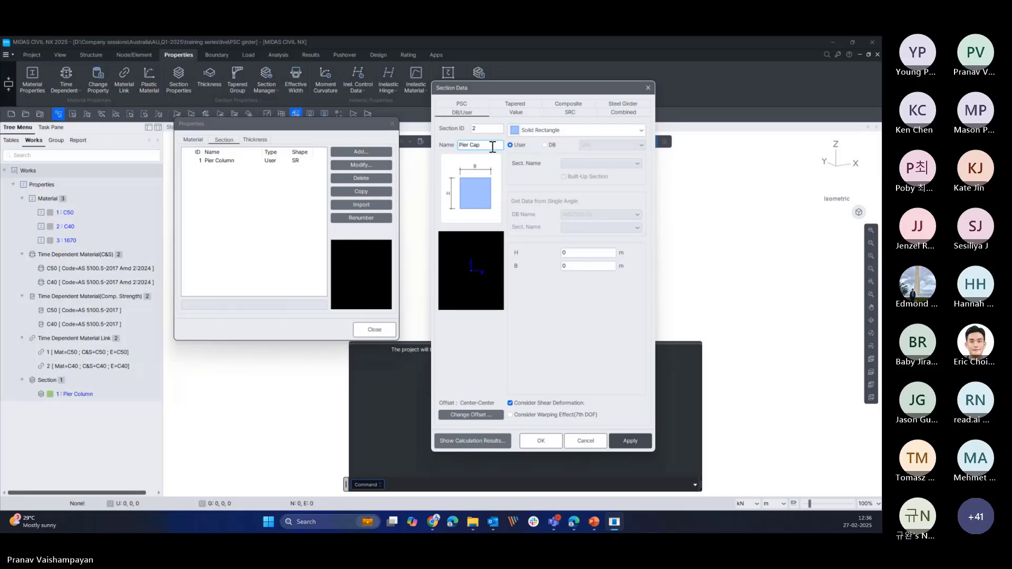
- Set the Pier Cap section's height H to 1.2 m and width B to 2.1 m
double_click(588, 253)
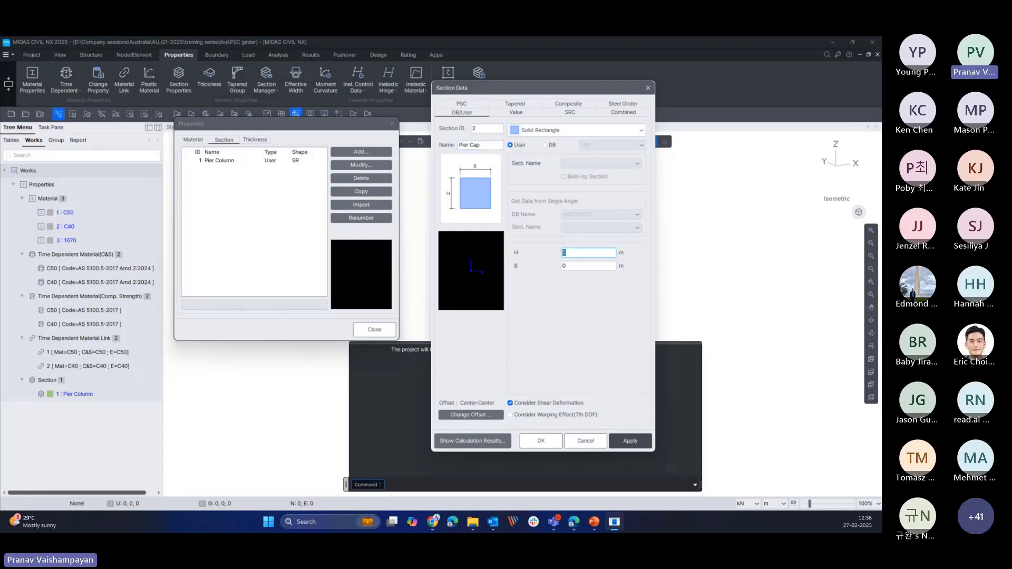
text(1.2)
double_click(563, 266)
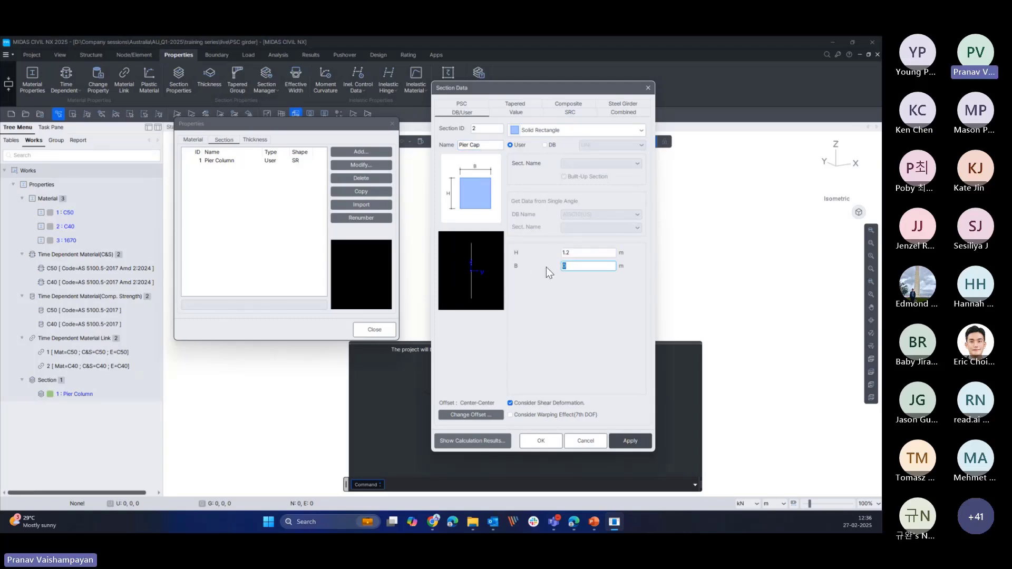
text(2.1)
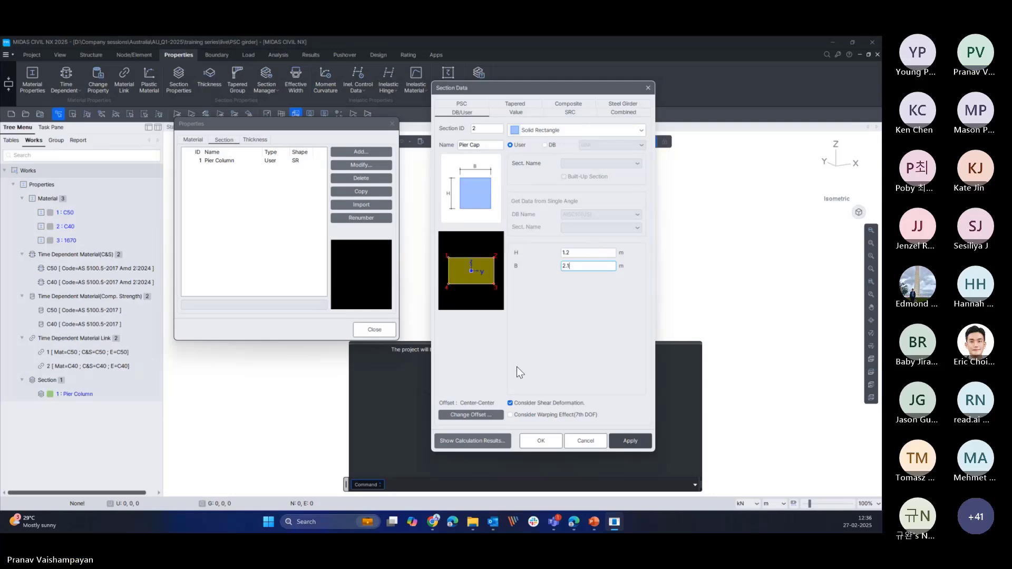
- Set the Pier Cap offset to Center-Top, display the offset point and add the section to the list
drag(557, 88, 524, 85)
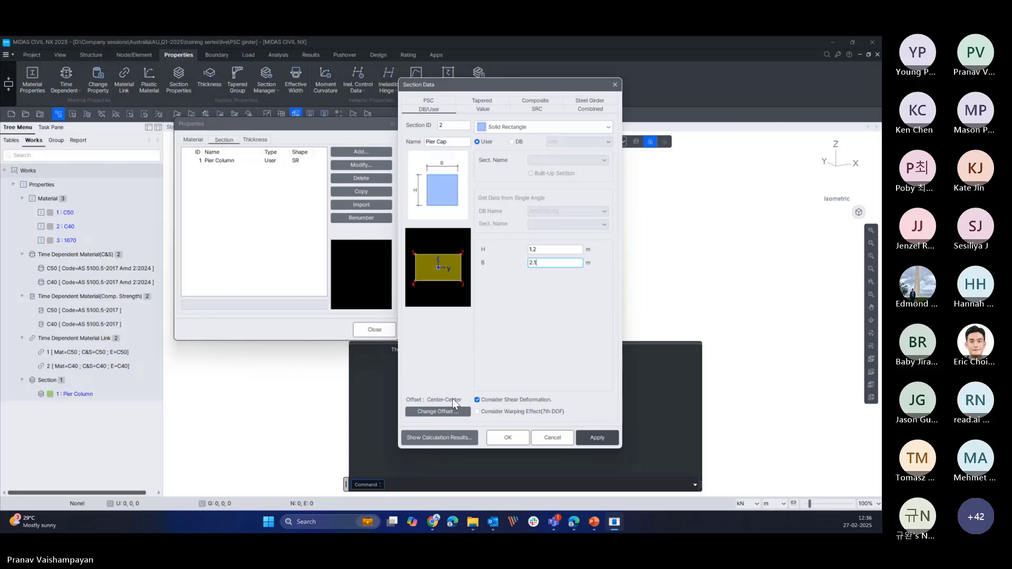
click(448, 411)
click(486, 233)
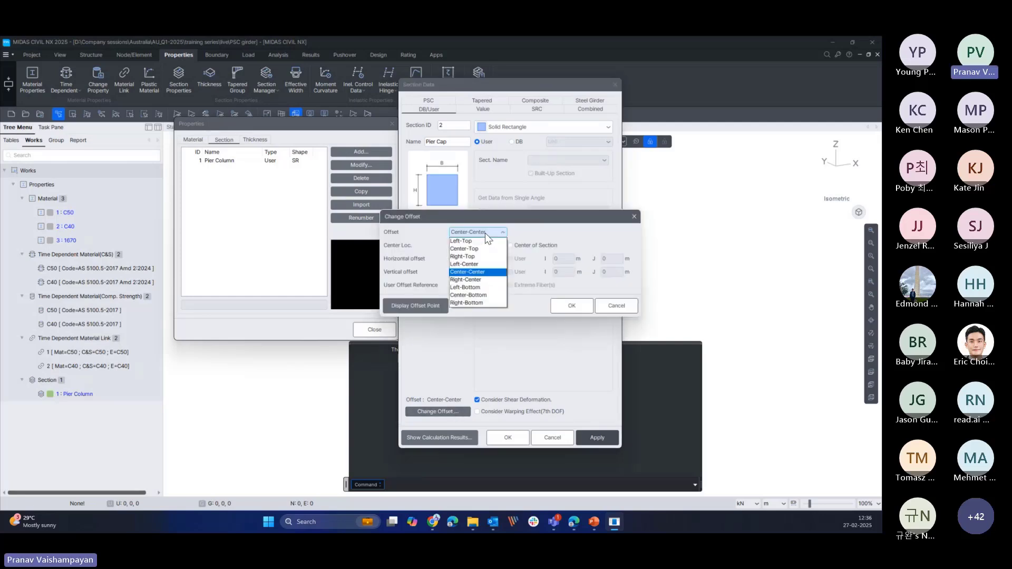
click(477, 249)
mouse_move(512, 220)
mouse_down()
mouse_move(683, 235)
mouse_move(658, 287)
mouse_up()
click(567, 373)
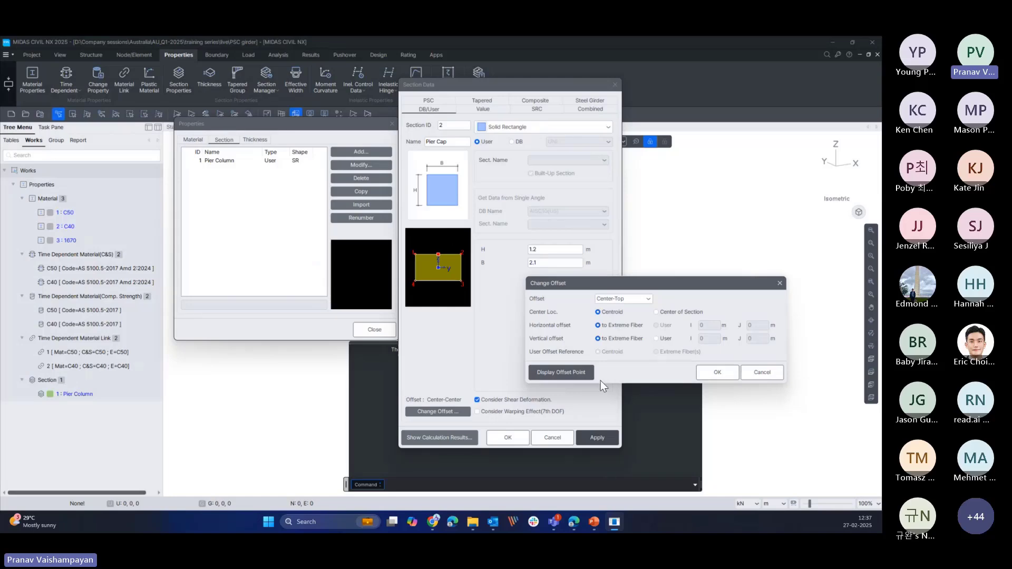
click(717, 372)
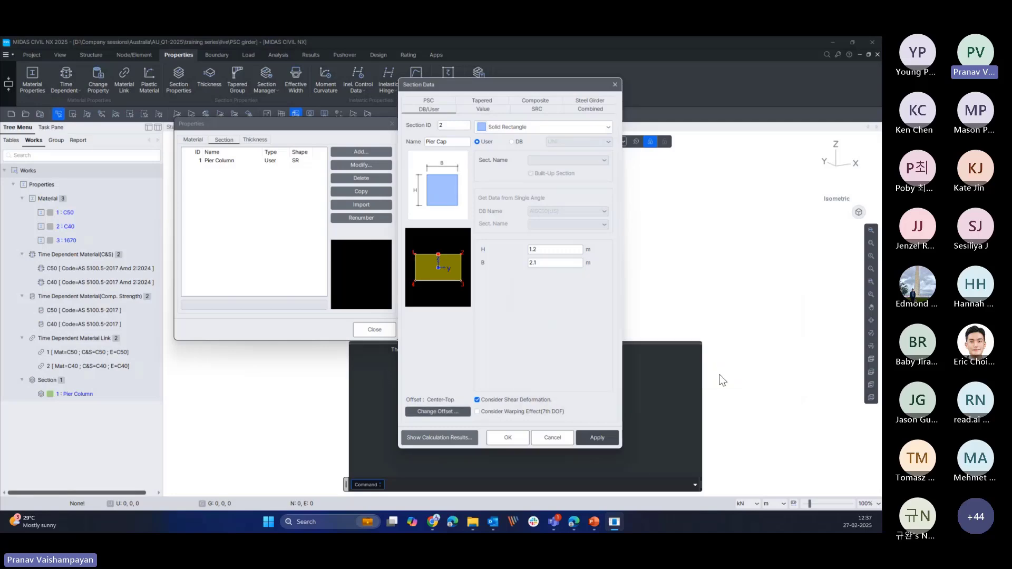
click(587, 439)
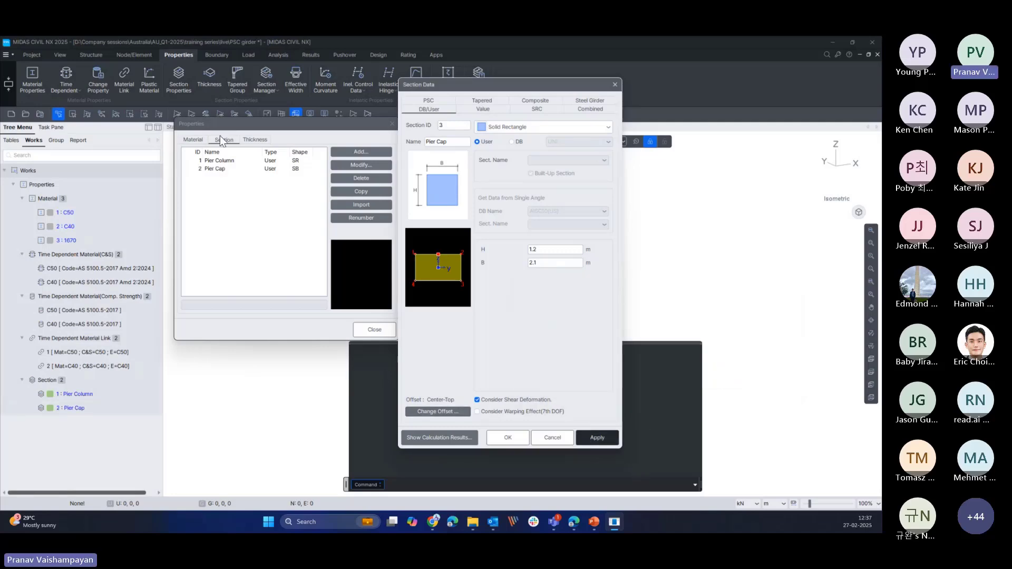
mouse_move(554, 522)
click(703, 454)
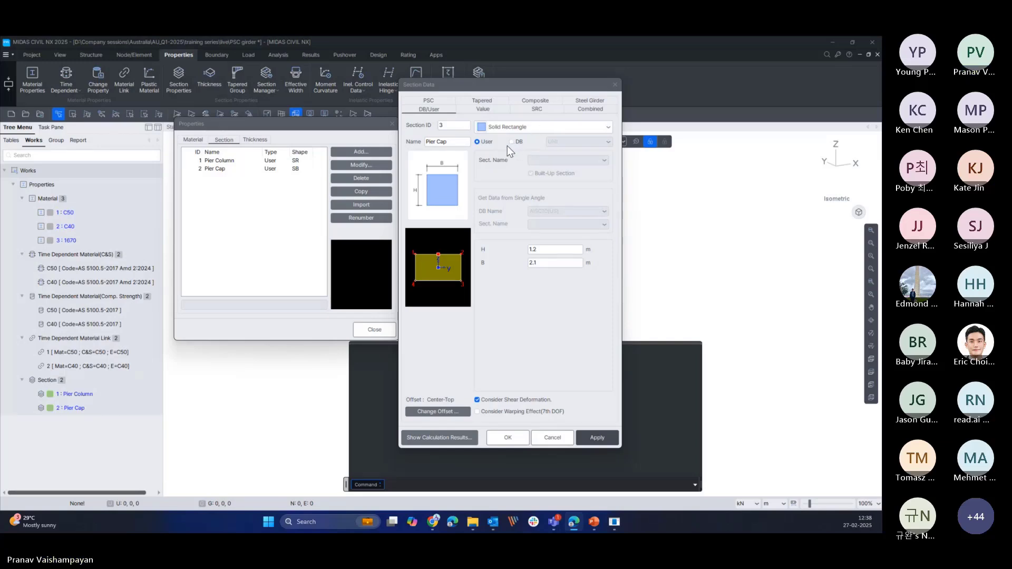
click(515, 128)
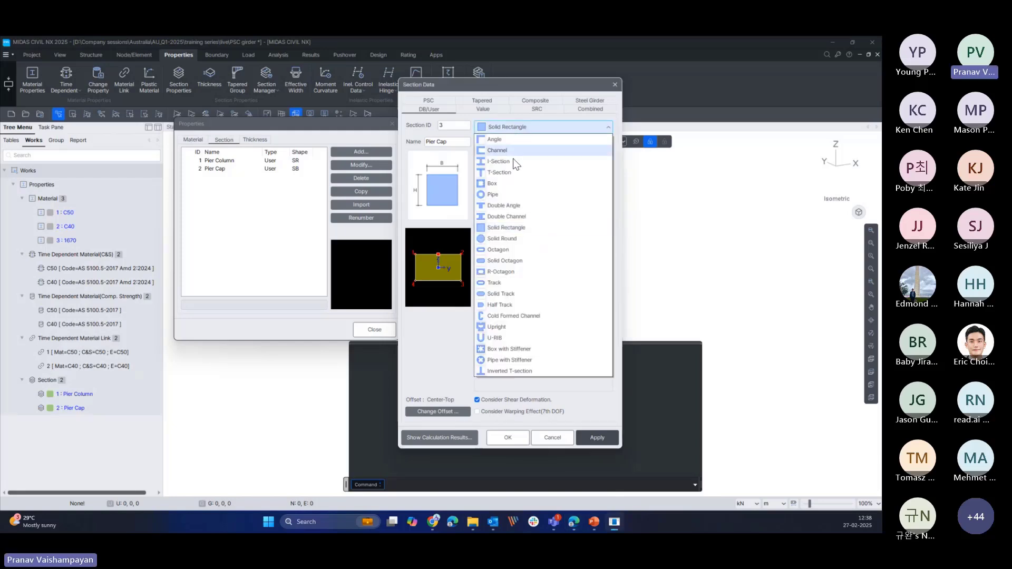
click(503, 229)
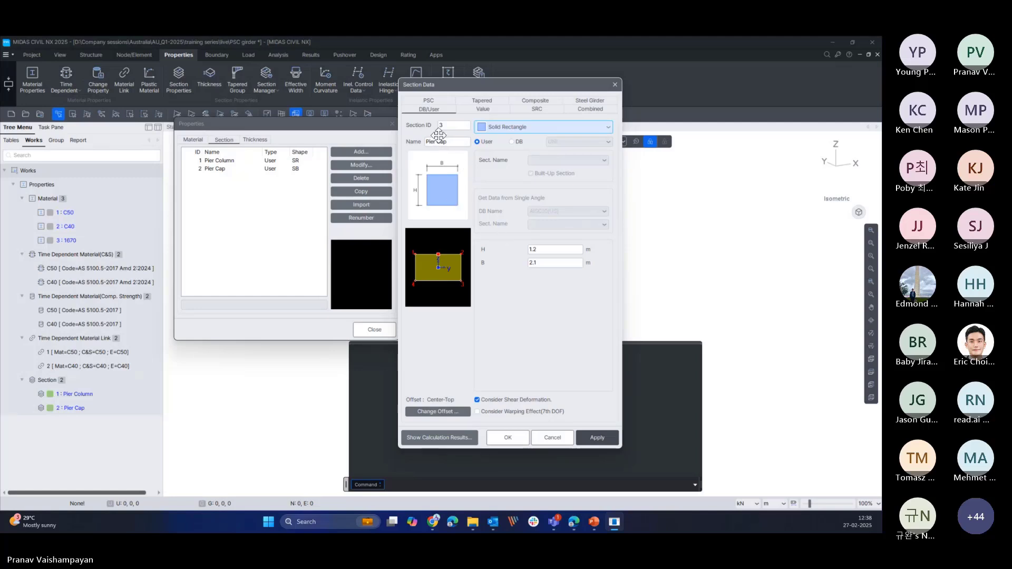
mouse_move(558, 517)
drag(521, 90, 568, 99)
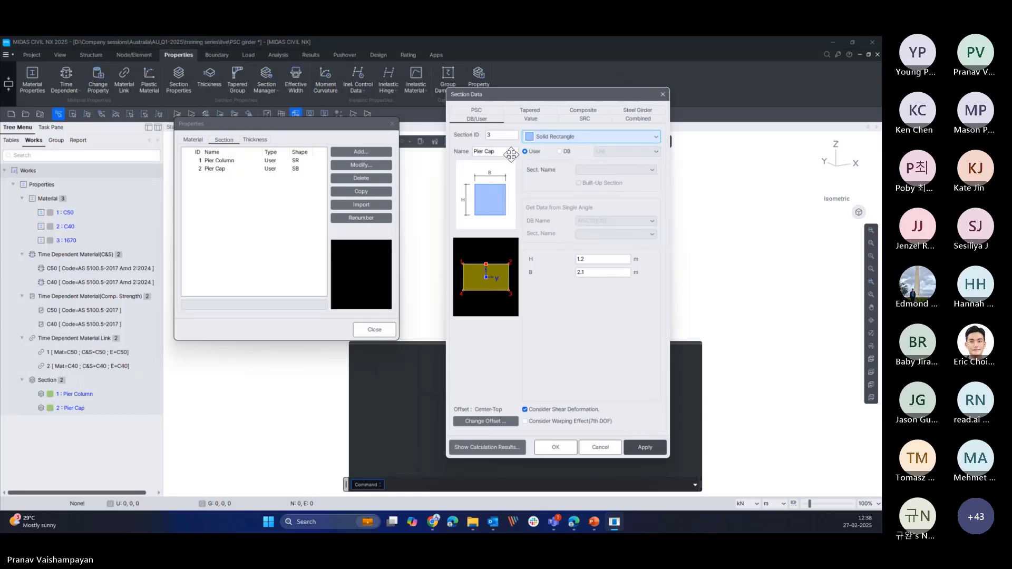
click(663, 95)
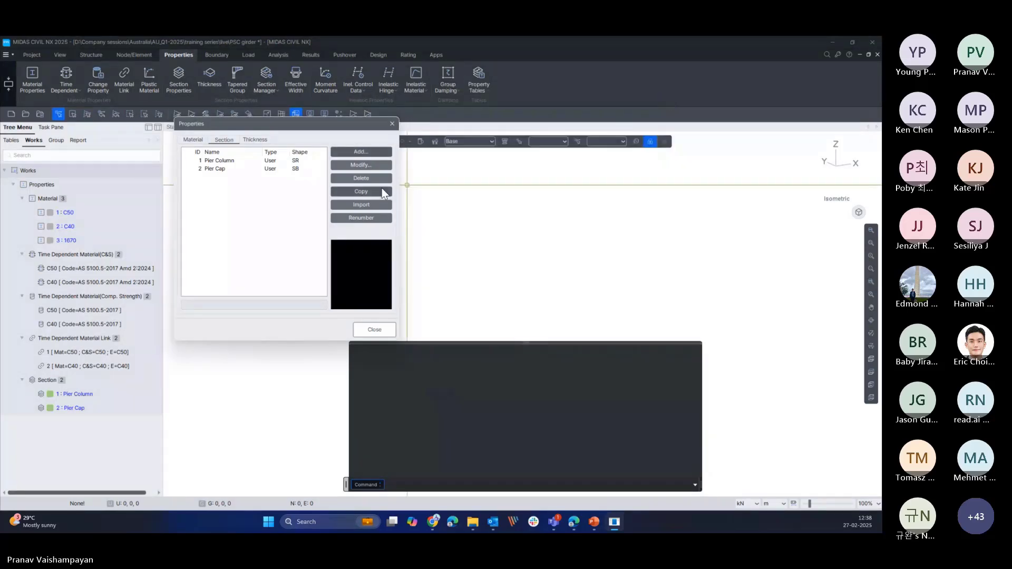
- Add a new section with the Solid Rectangle shape and name it Cross beam
click(381, 153)
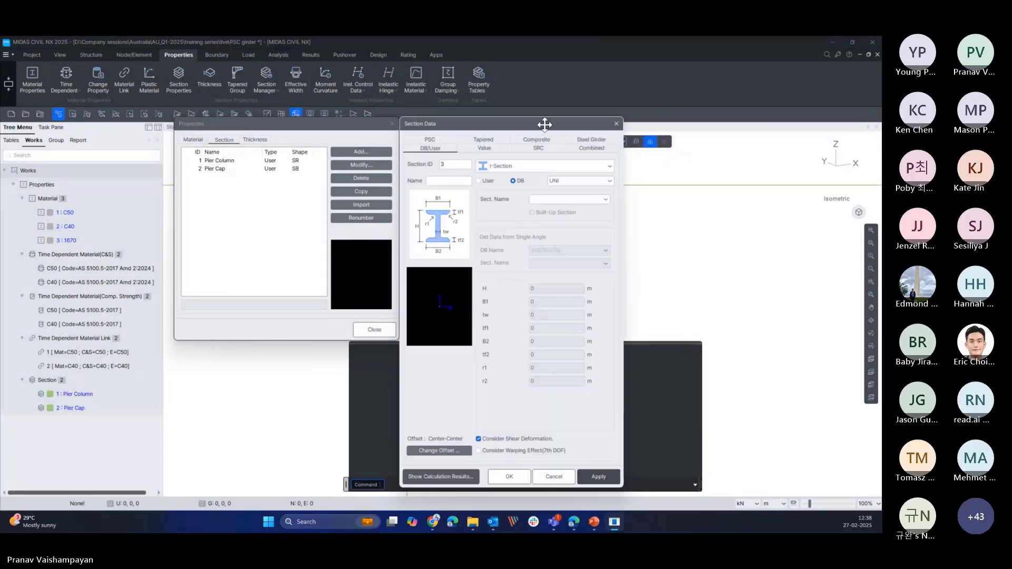
drag(544, 125, 576, 85)
click(569, 125)
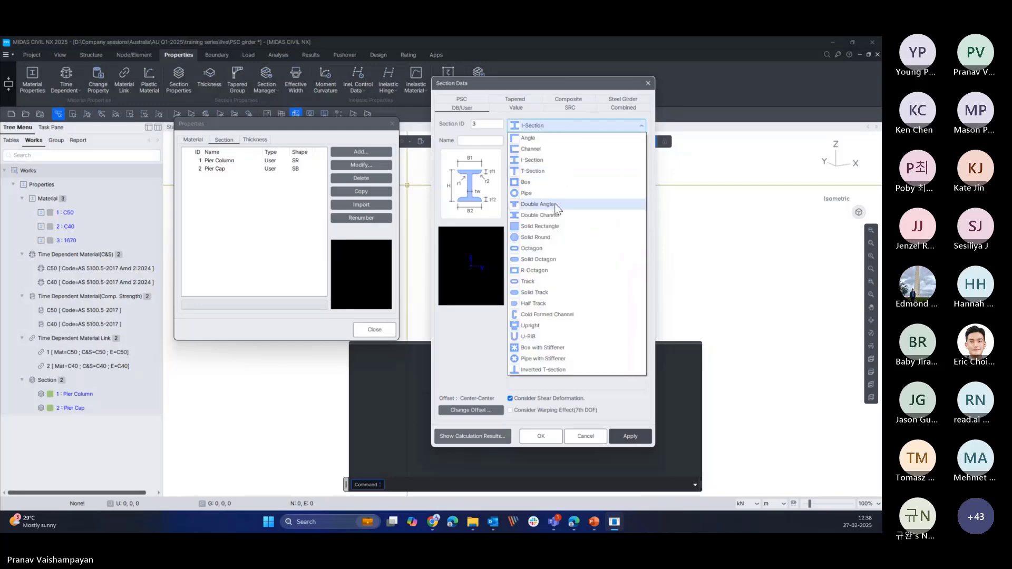
click(545, 229)
click(472, 141)
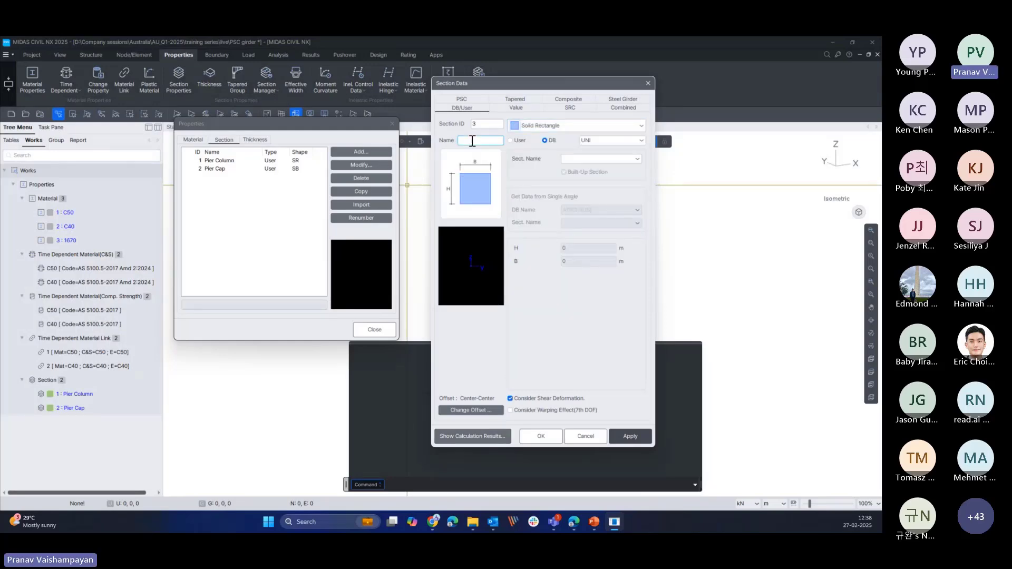
text(Cross beam)
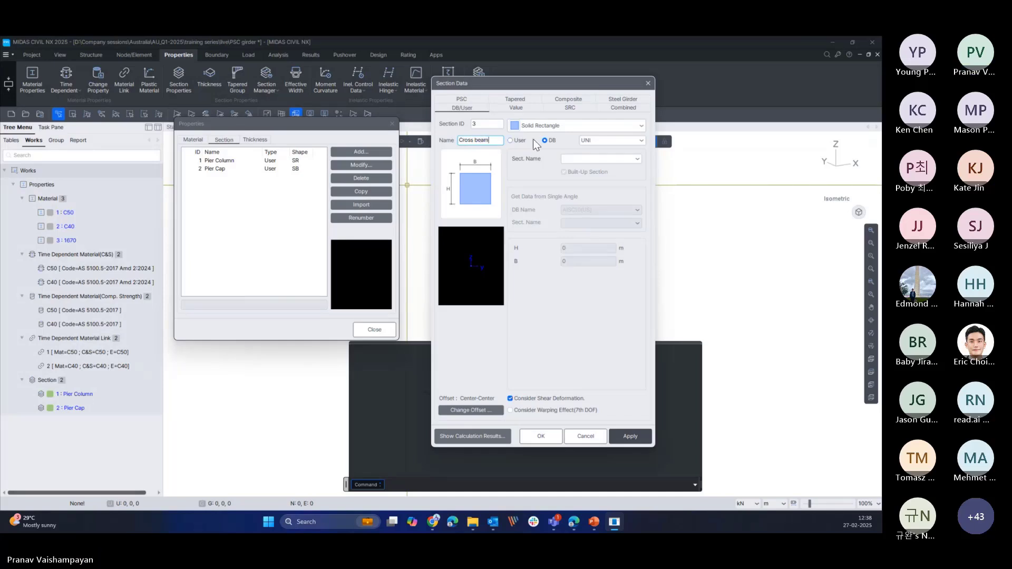
- Switch the Cross beam to user dimensions and set its height H to 1 m and width B to 0.6 m
click(510, 140)
click(578, 248)
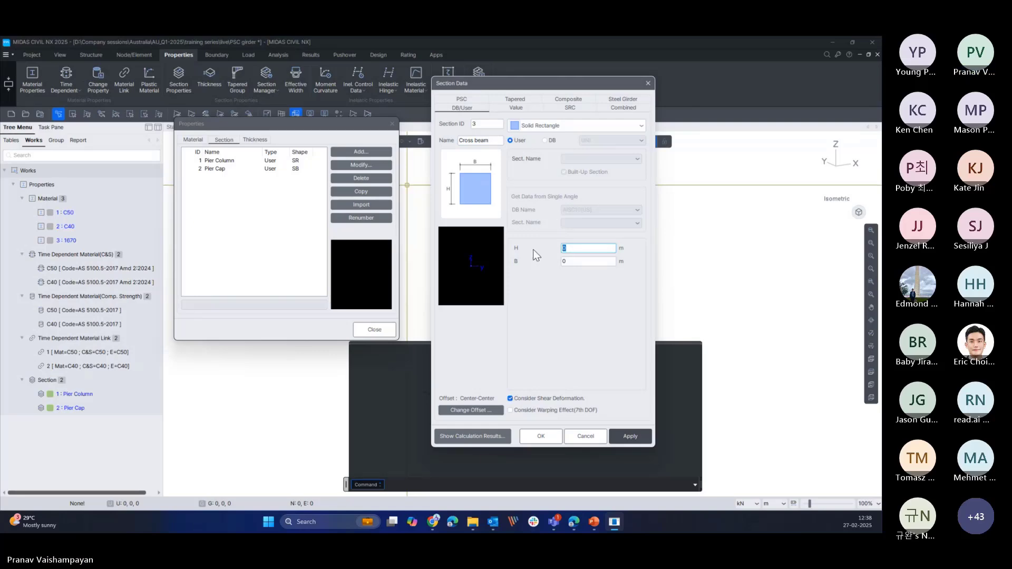
text(1)
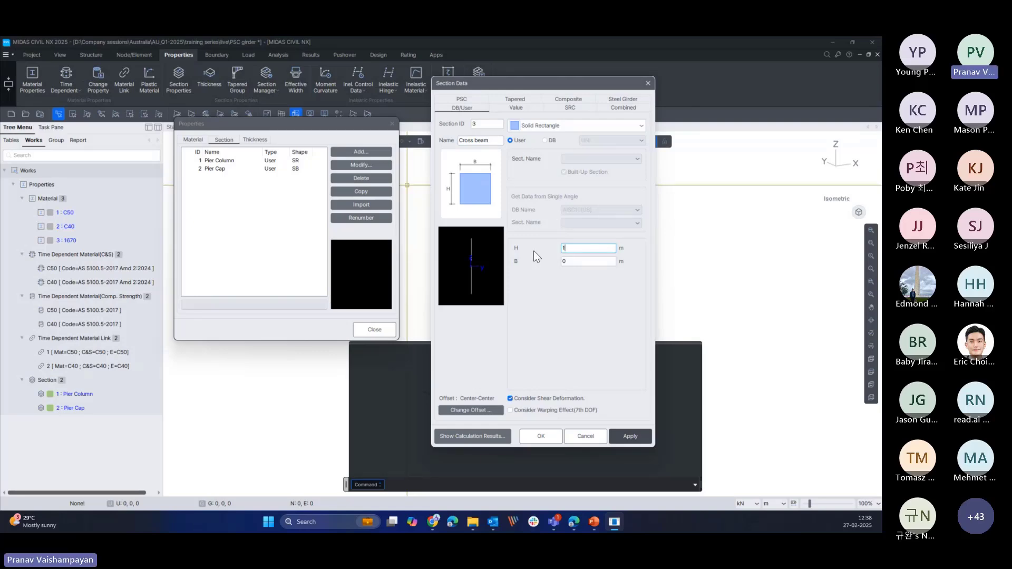
click(572, 261)
text(0.6)
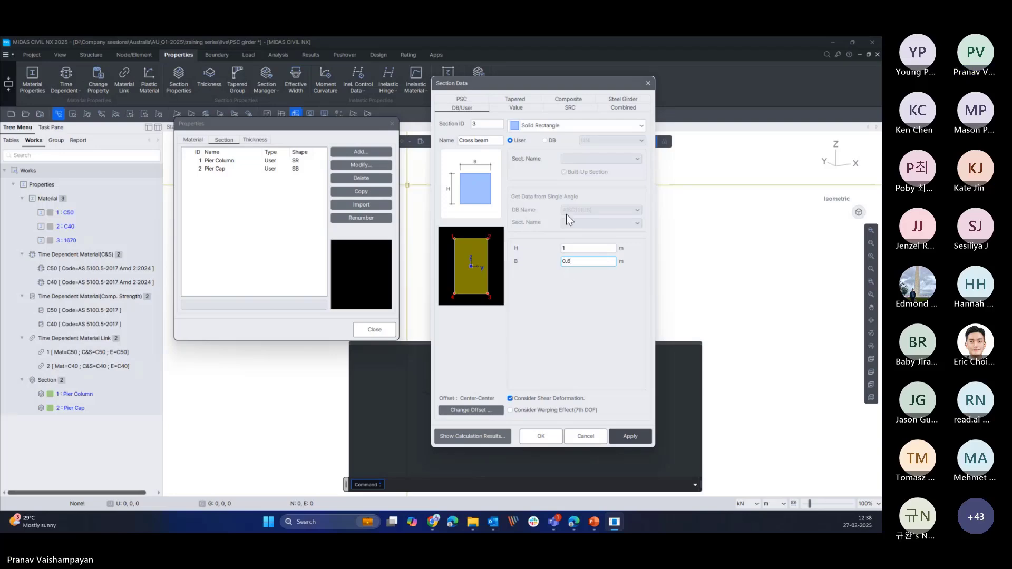
drag(555, 84, 543, 80)
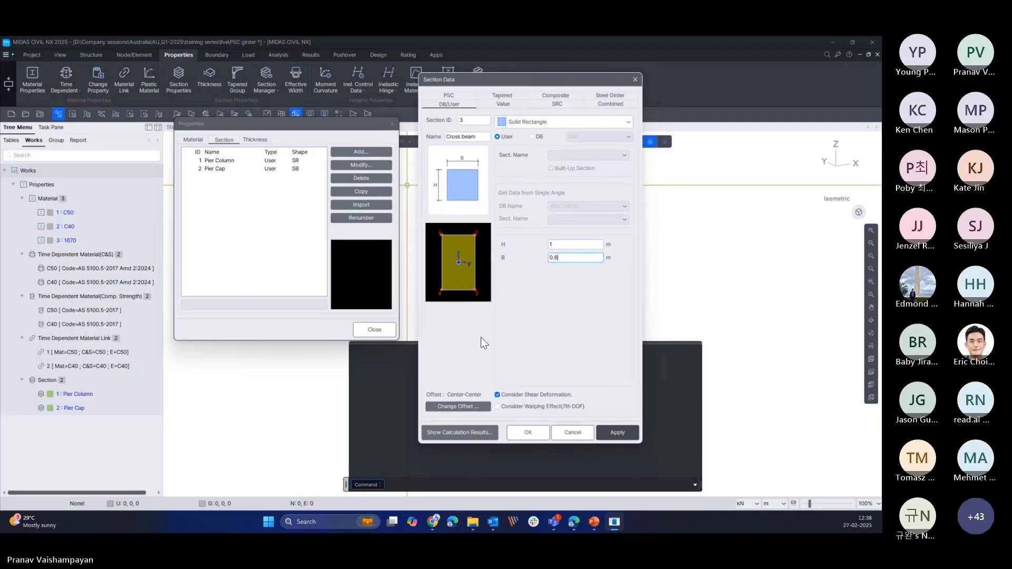
- Change the Cross beam section's offset to Center-Top
click(462, 406)
drag(554, 214, 675, 298)
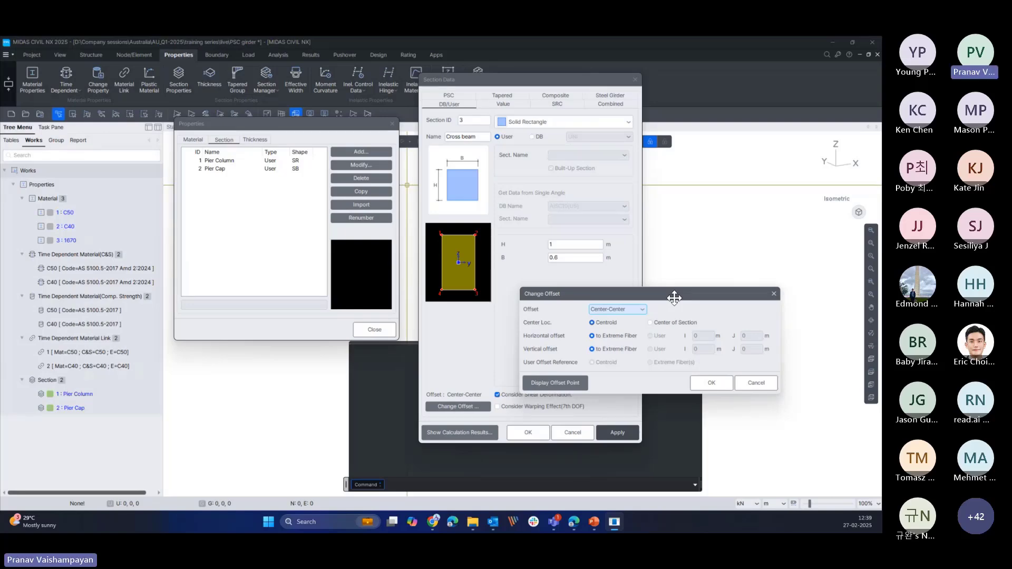
click(640, 309)
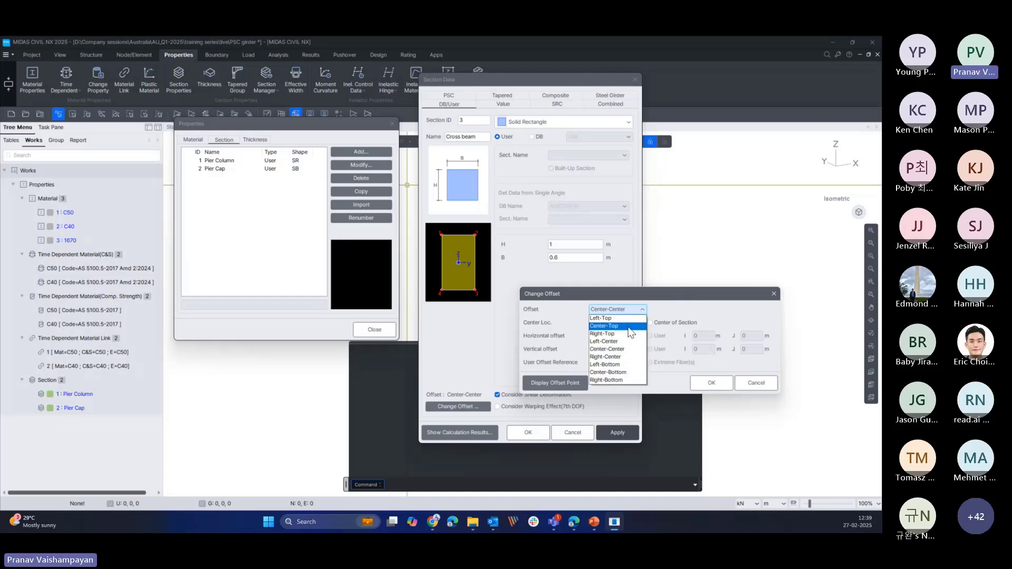
click(631, 328)
drag(667, 294, 665, 281)
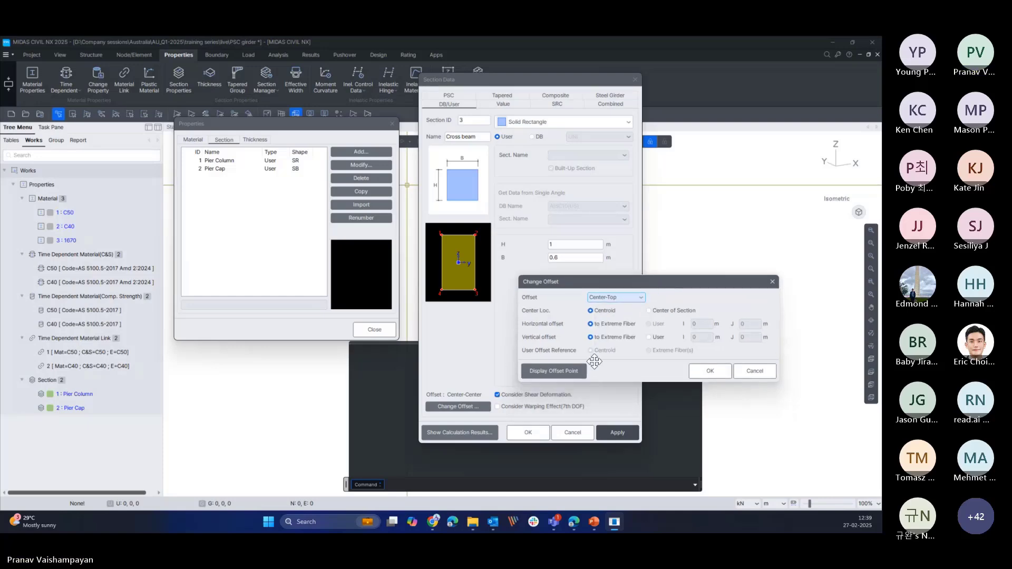
- Set a user vertical offset of -0.23 m referenced to the extreme fiber and add the Cross beam to the section list
click(654, 340)
double_click(697, 338)
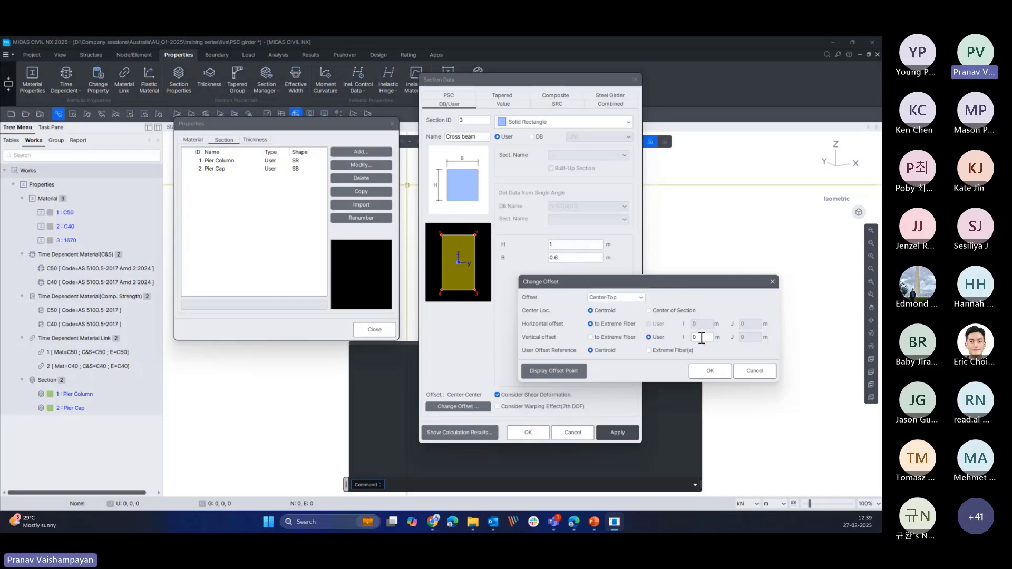
text(-)
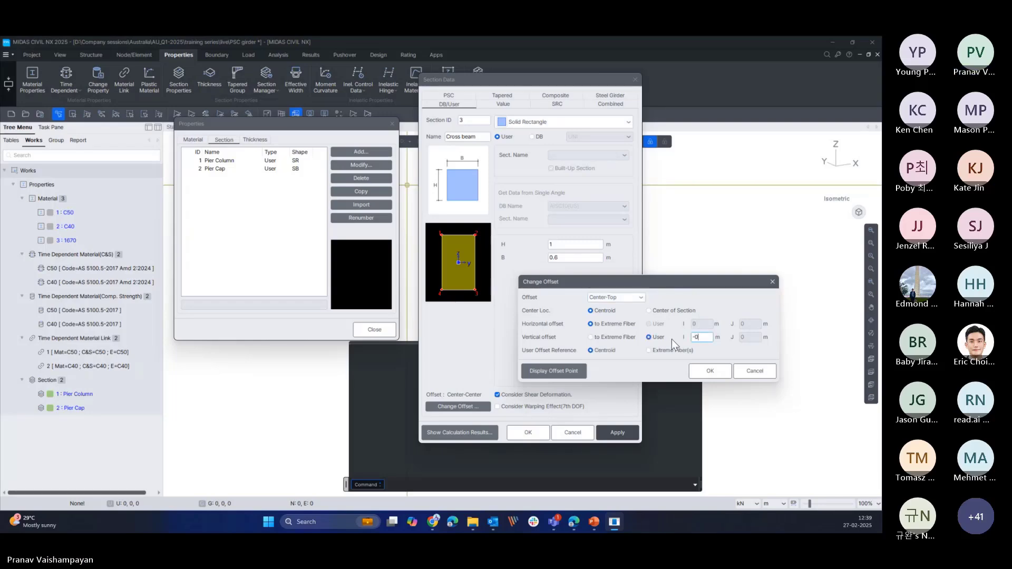
text(0.23)
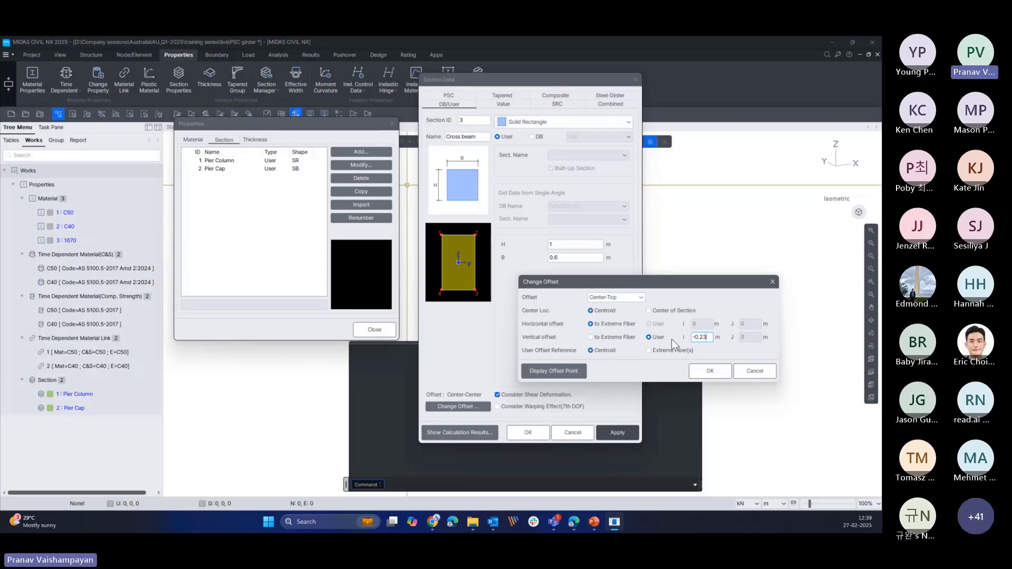
click(663, 349)
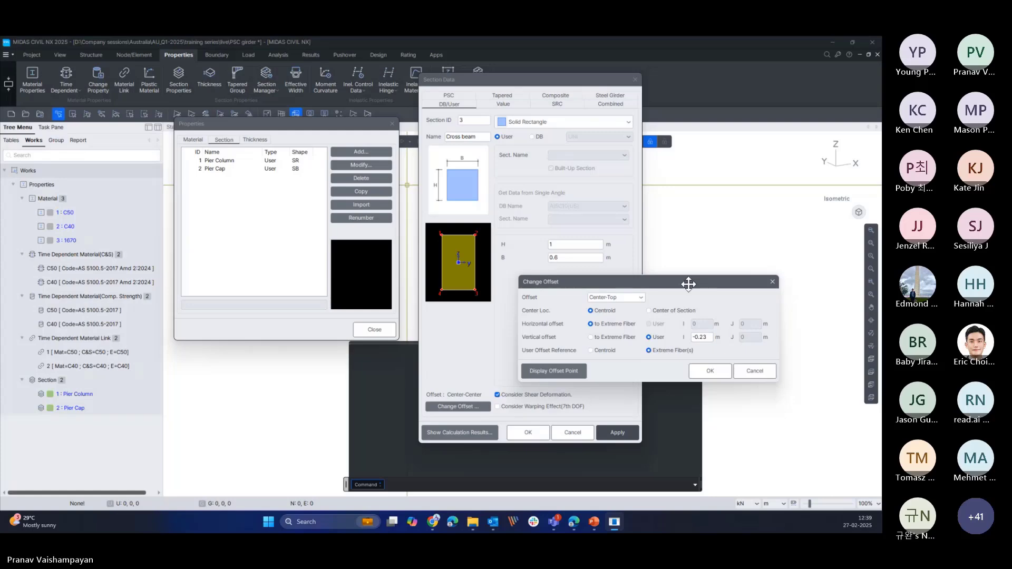
drag(685, 281, 702, 289)
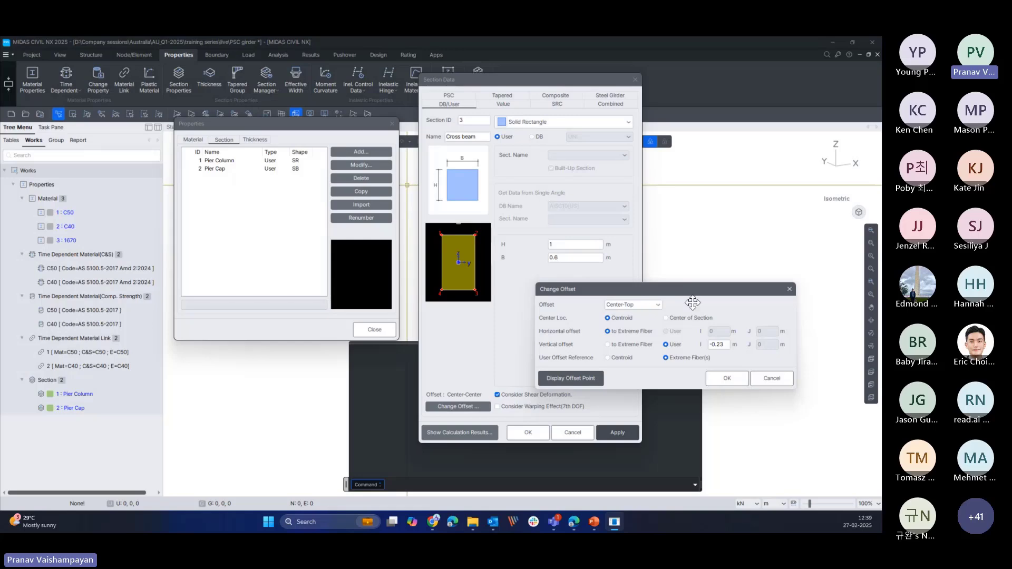
click(727, 378)
click(619, 433)
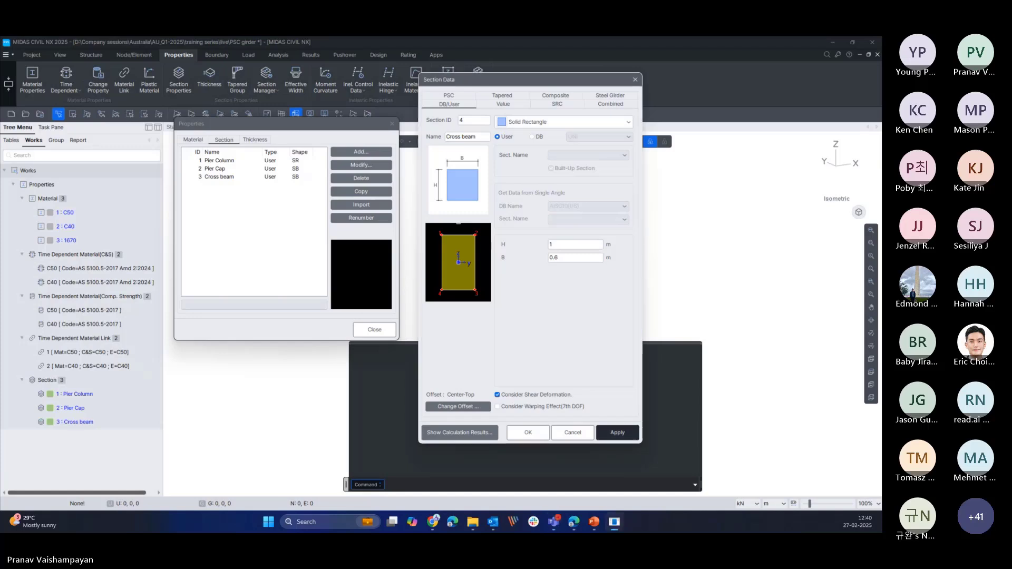
- Set up the next section as a PSC section of shape PSC-Value and open the PSC section database
drag(562, 81, 564, 90)
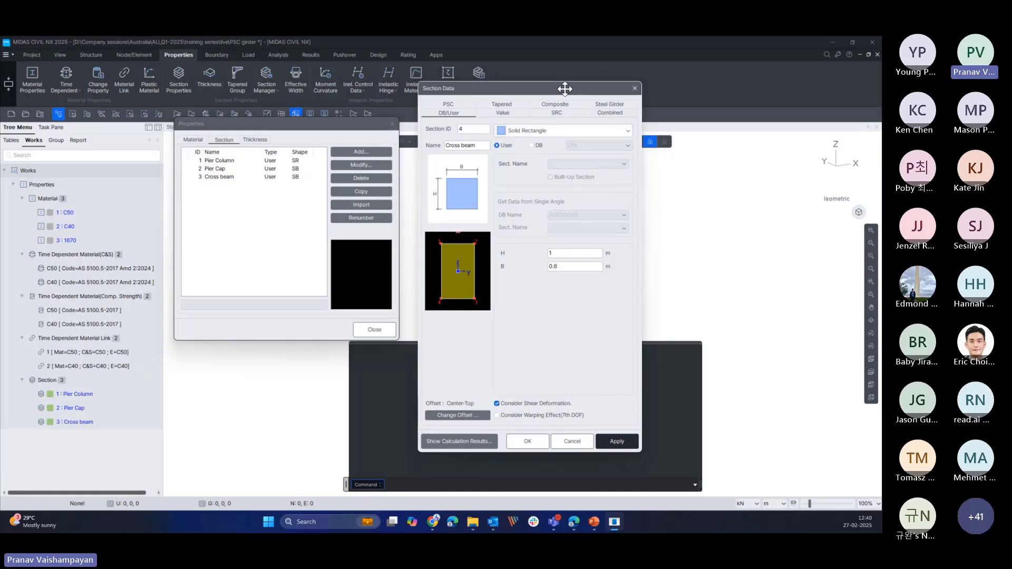
click(471, 105)
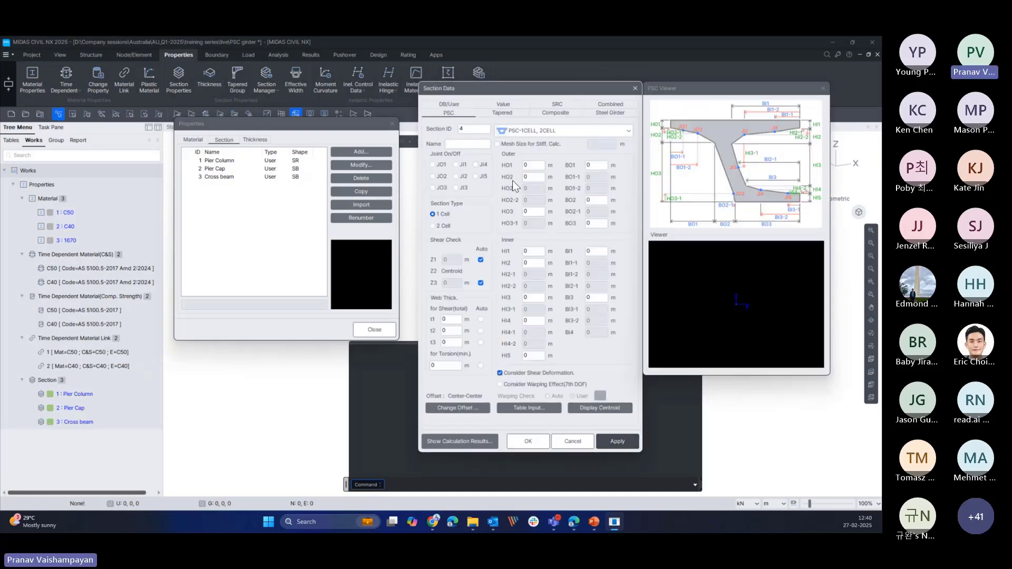
click(554, 128)
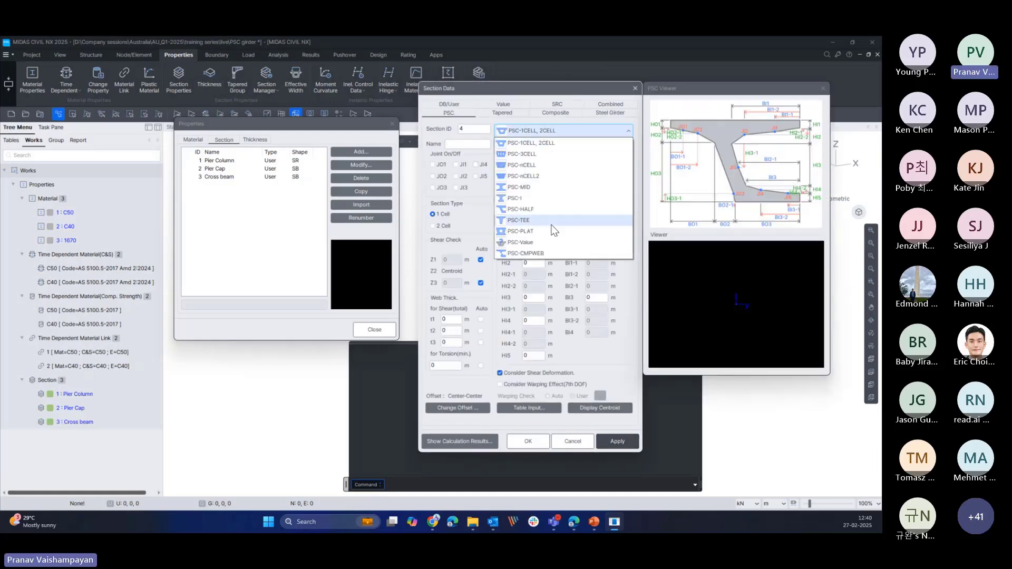
click(529, 243)
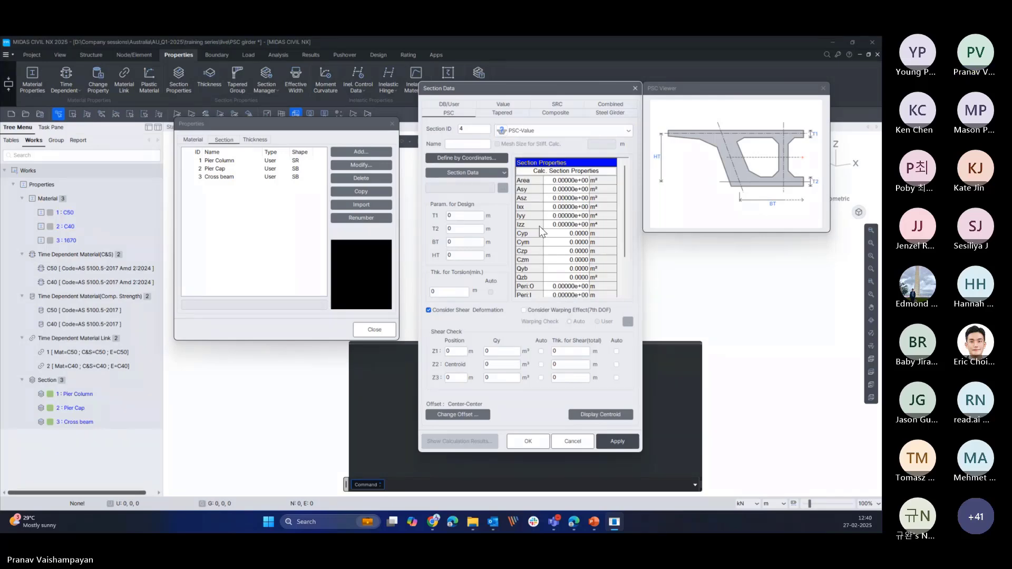
click(502, 173)
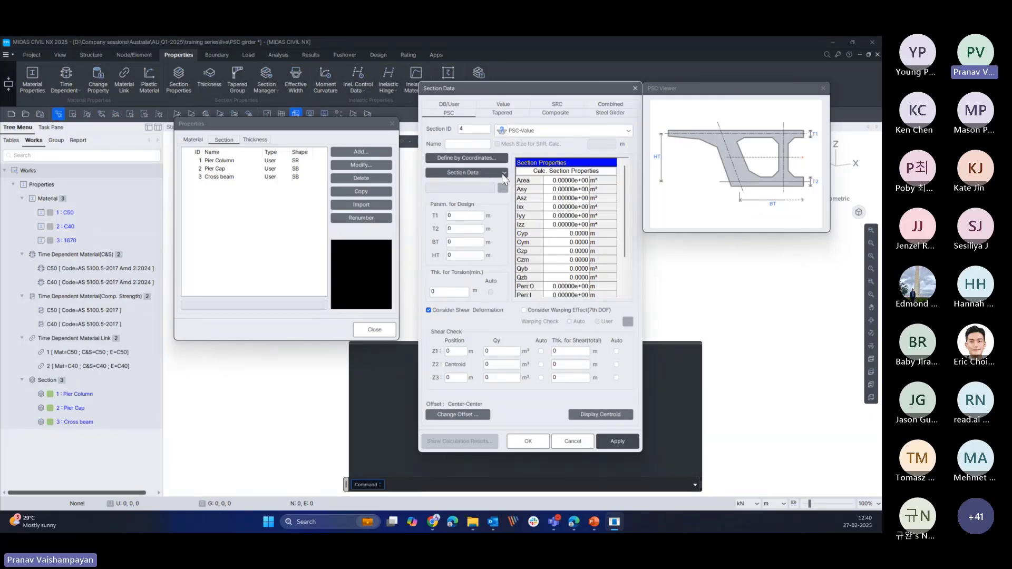
click(480, 183)
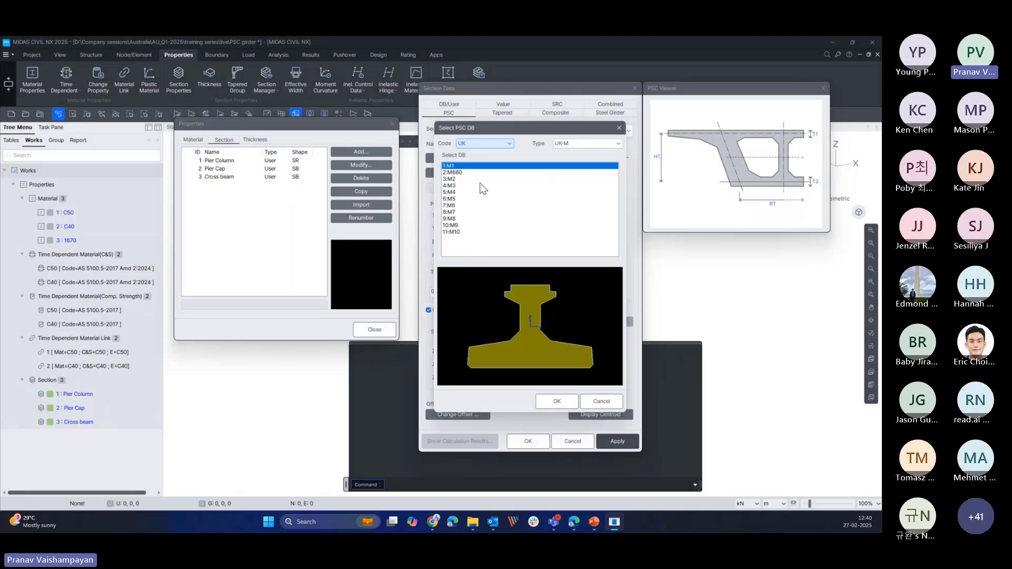
- Load the 24-25m_deck_unit section from the AS code database, type AS-PSC_Deck_Unit_TMR_QLD
drag(528, 127, 521, 131)
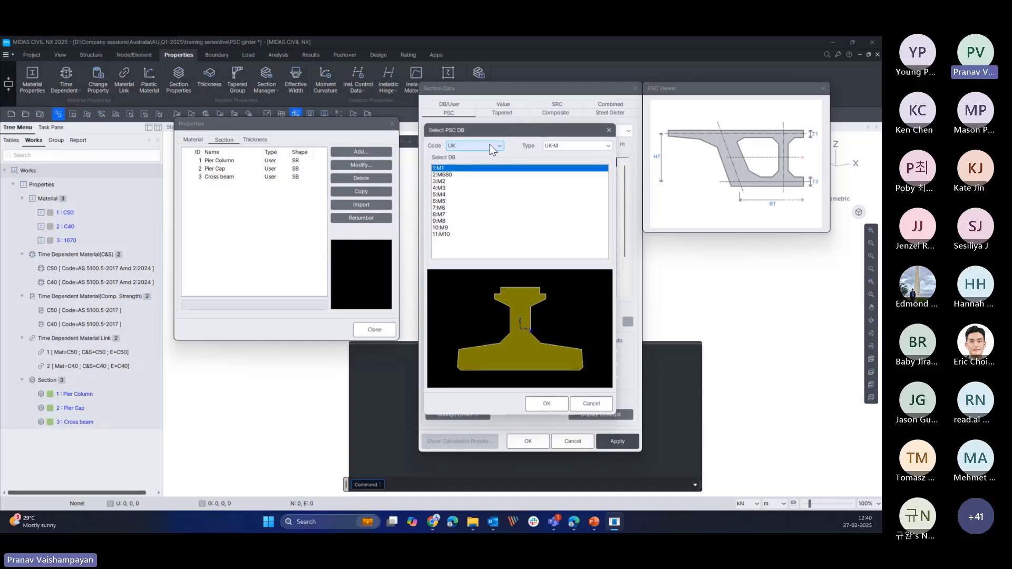
click(494, 146)
click(463, 179)
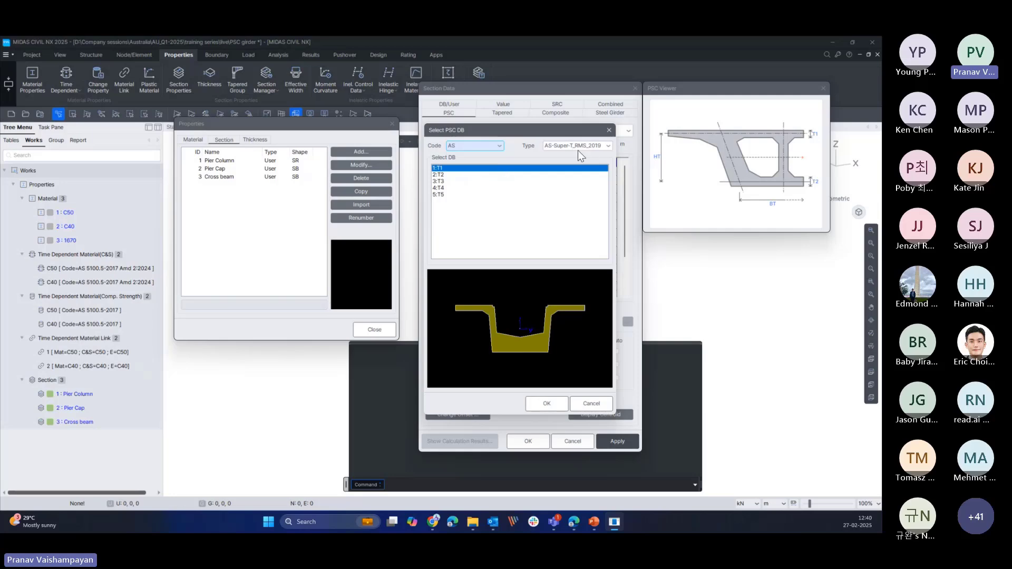
click(602, 145)
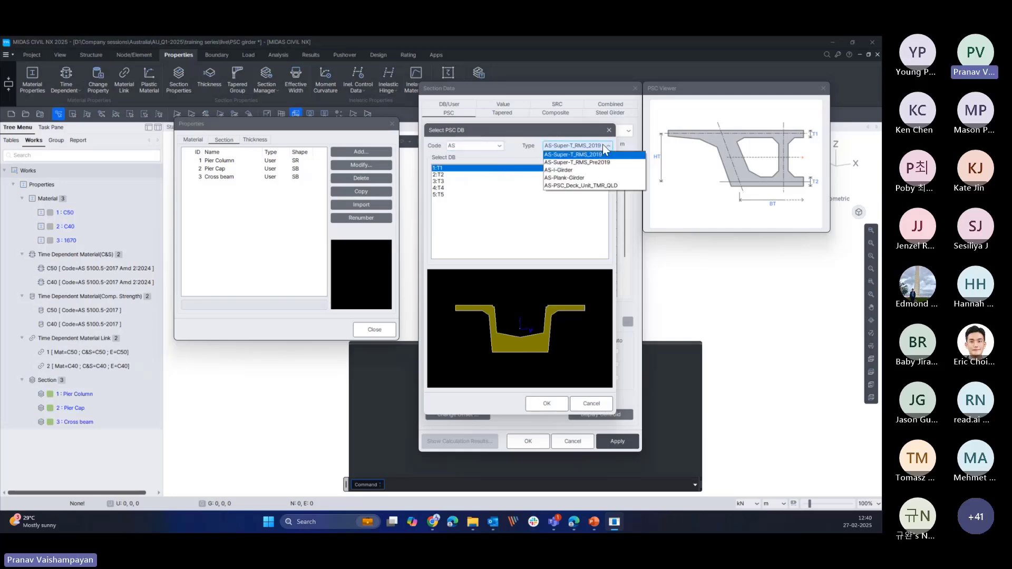
click(567, 187)
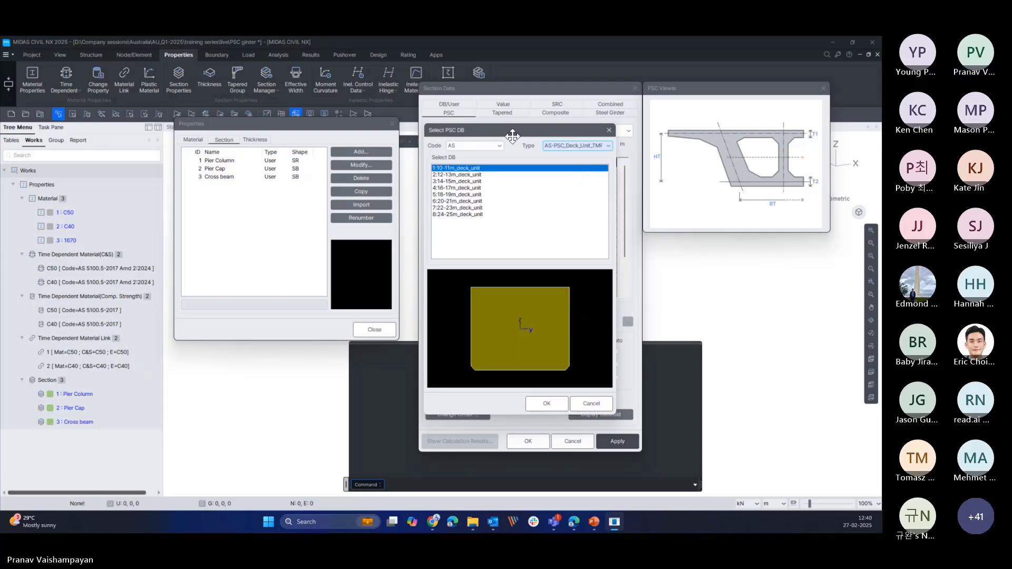
click(464, 215)
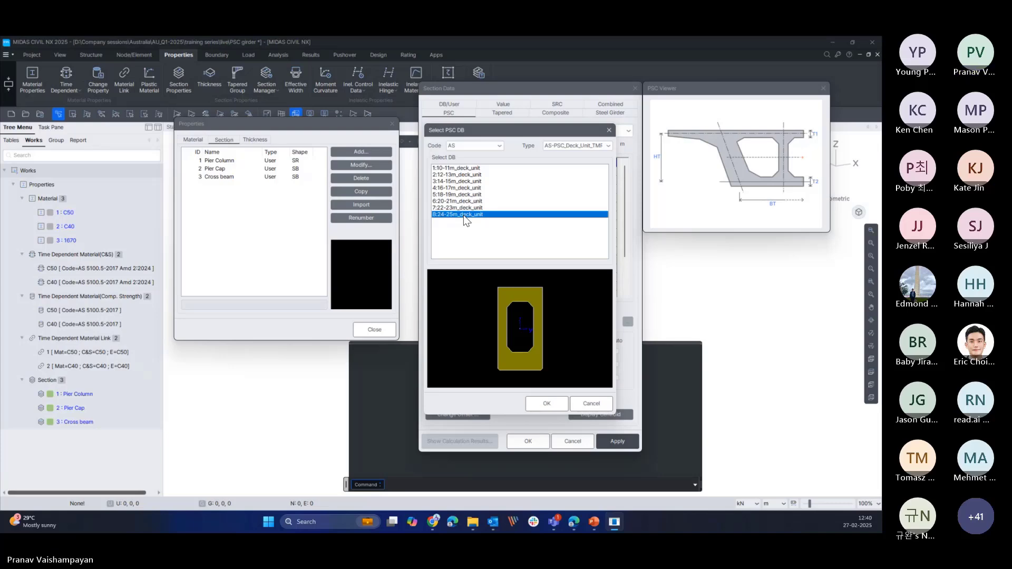
click(546, 404)
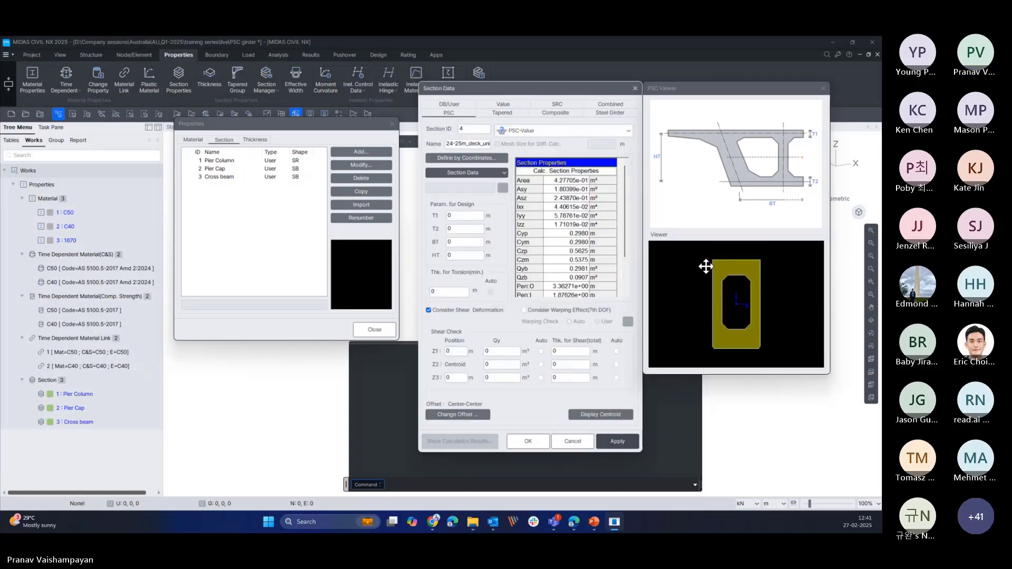
- Inspect the deck unit's polygon coordinates in the Define by Coordinates window and close it without changing anything
click(495, 159)
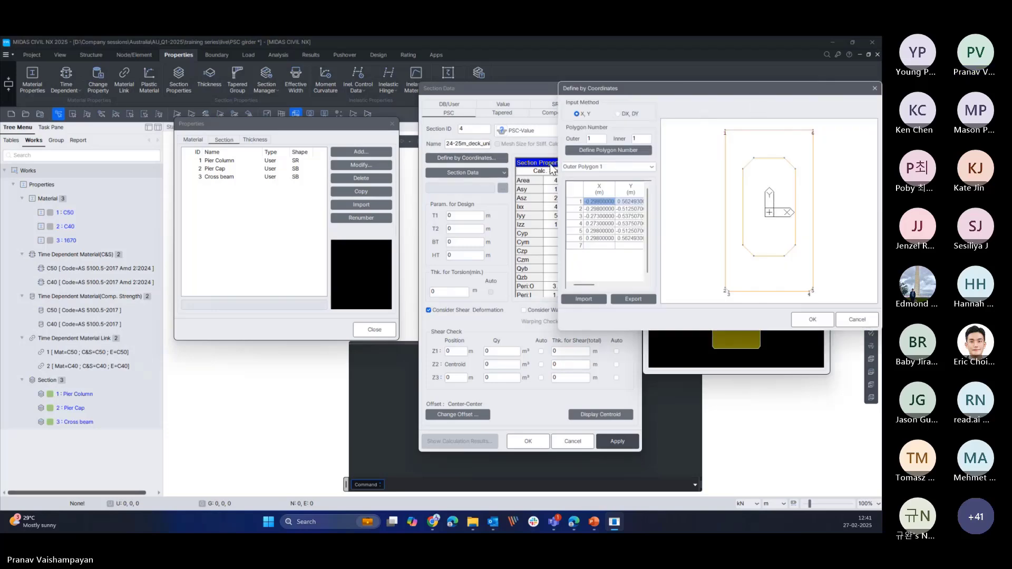
drag(728, 92, 684, 108)
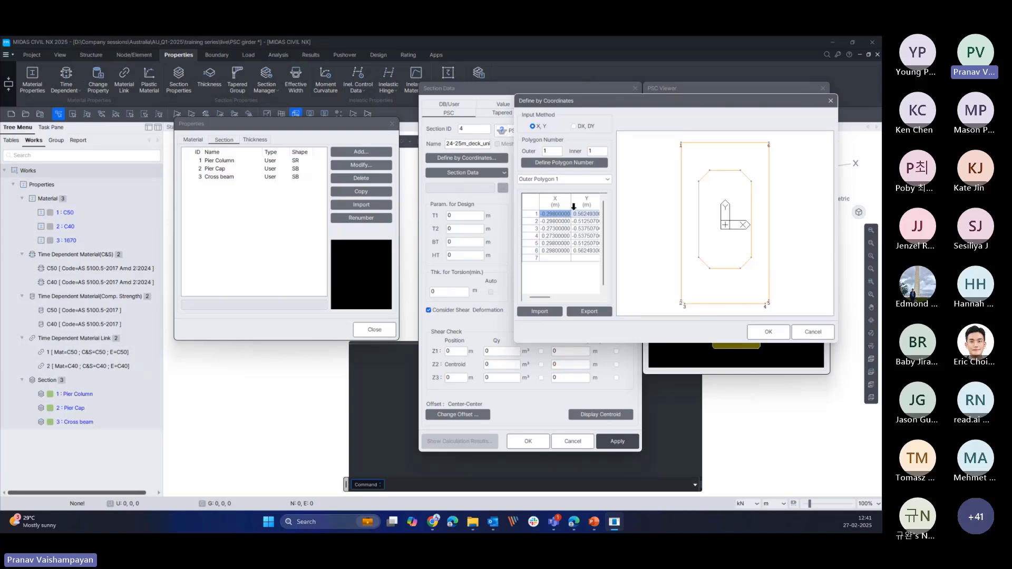
click(831, 101)
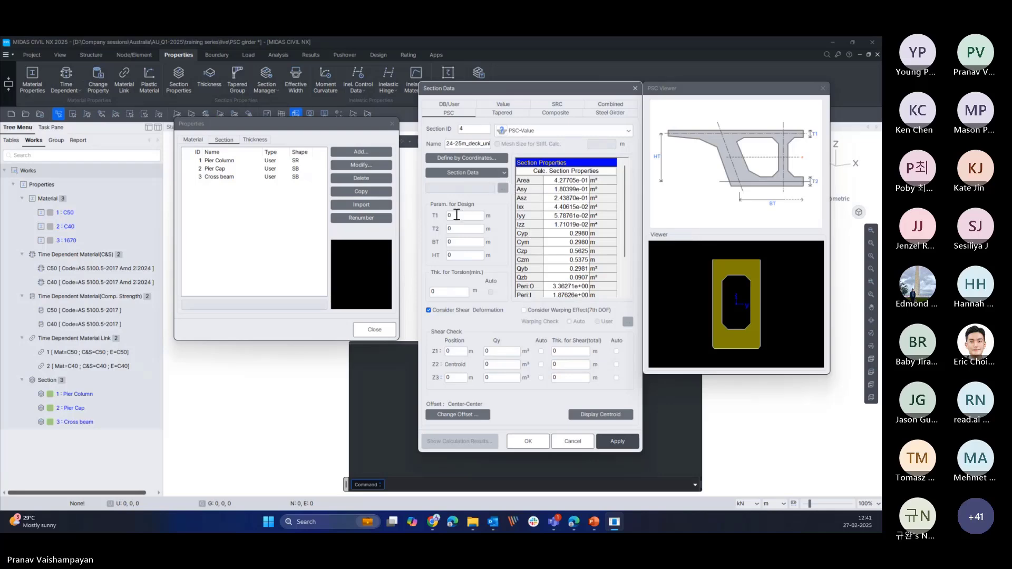
- Set the deck unit's design parameters T1, T2, BT and HT and its minimum torsion thickness to 1 m each
double_click(457, 215)
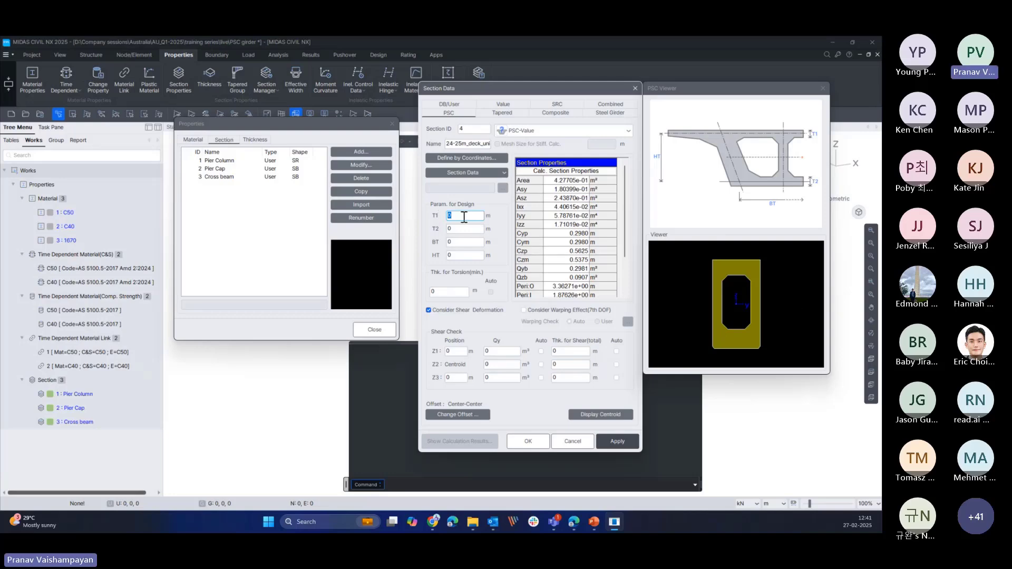
text(1)
key(Tab)
text(1)
key(Tab)
text(1)
key(Tab)
text(1)
click(460, 242)
click(460, 231)
click(466, 216)
click(462, 233)
click(461, 243)
click(460, 256)
click(446, 292)
text(1)
- Have Qy and the shear thickness calculated automatically for Z1, Z2 and Z3, and add the deck unit to the section list
click(541, 351)
click(541, 364)
click(541, 377)
click(617, 378)
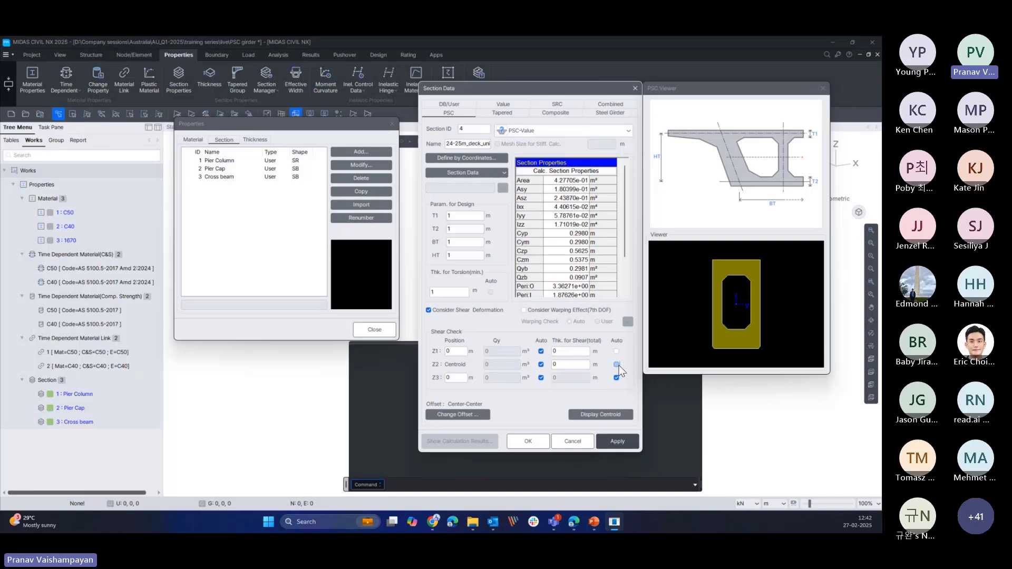
click(616, 351)
click(616, 364)
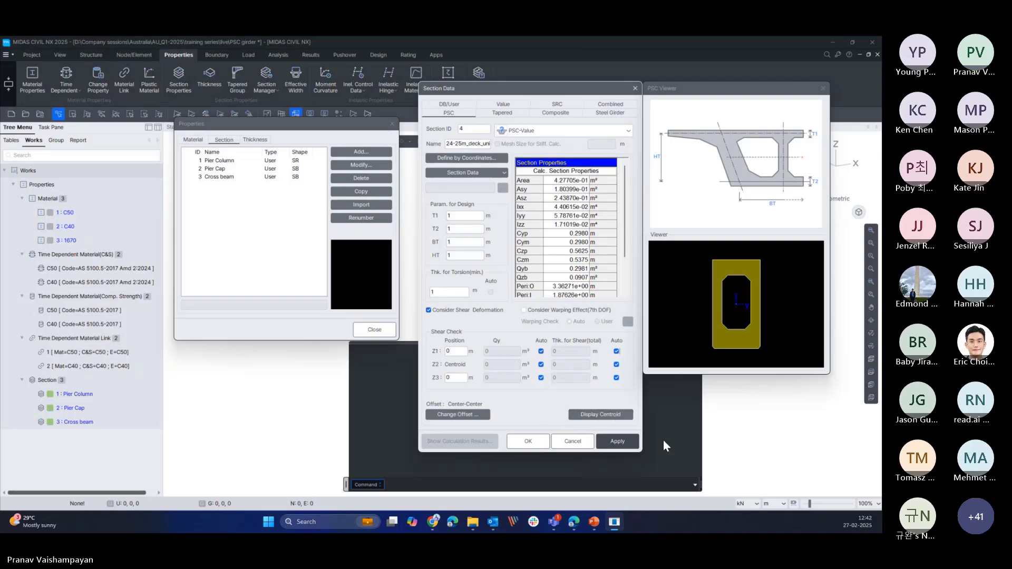
click(618, 442)
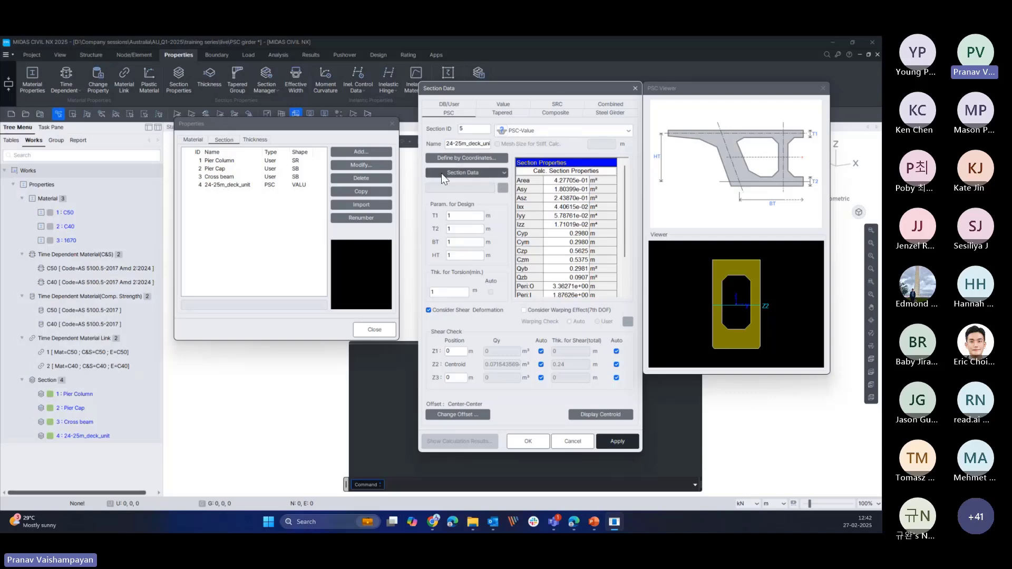
- Set up the next section as a composite section of type Composite-PSC and name it Composite
click(552, 112)
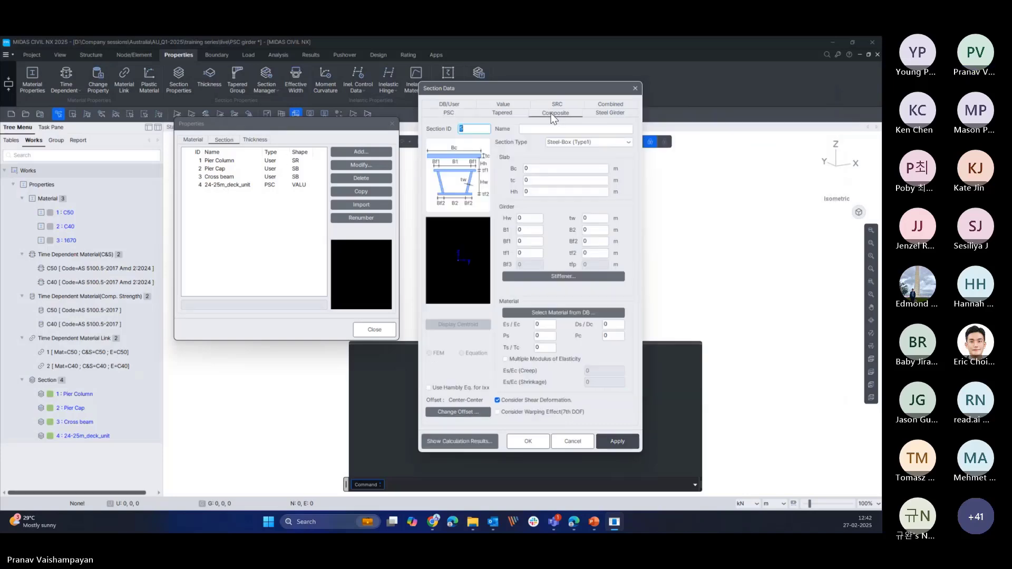
click(588, 142)
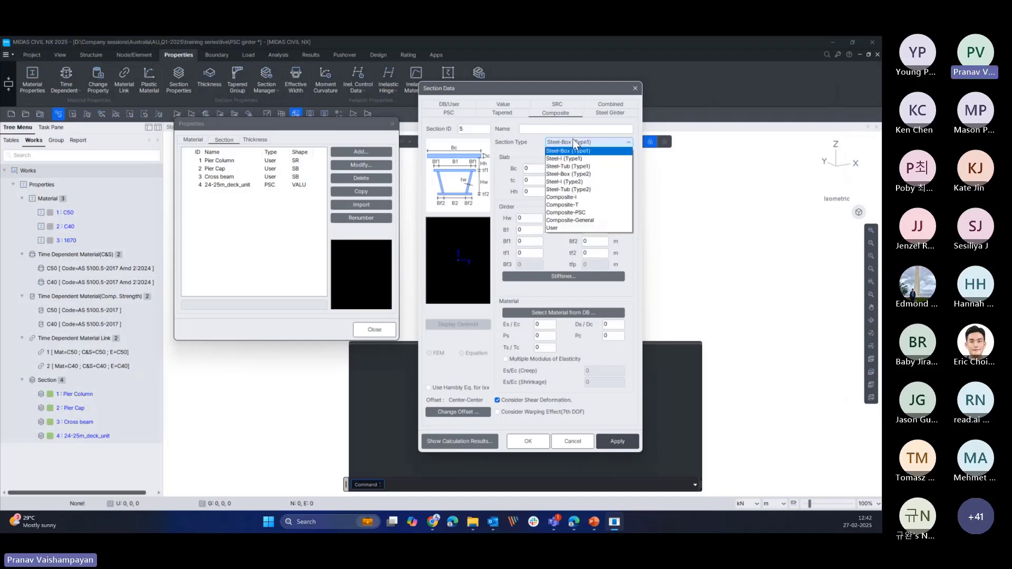
click(570, 217)
click(533, 129)
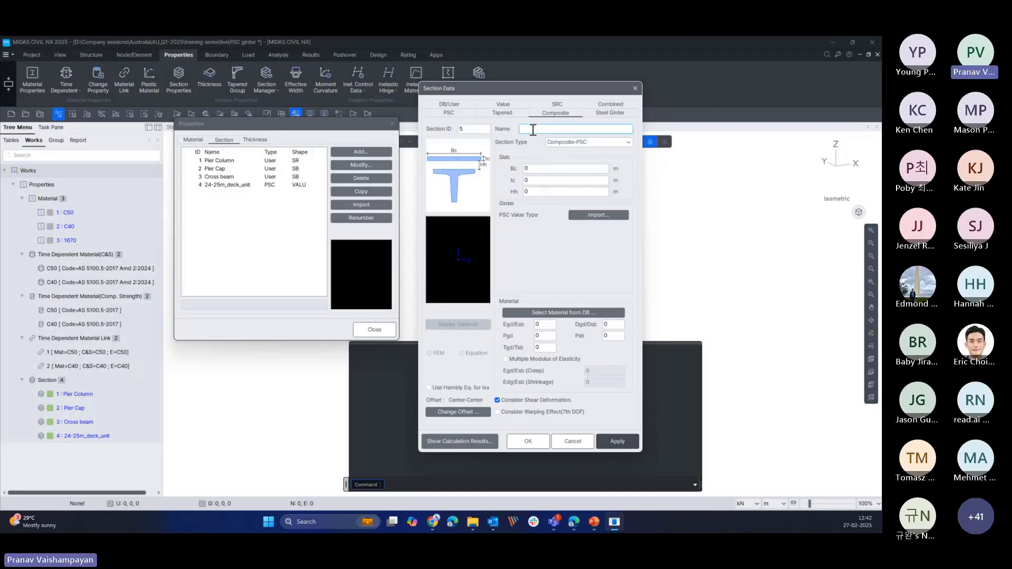
text(Compos)
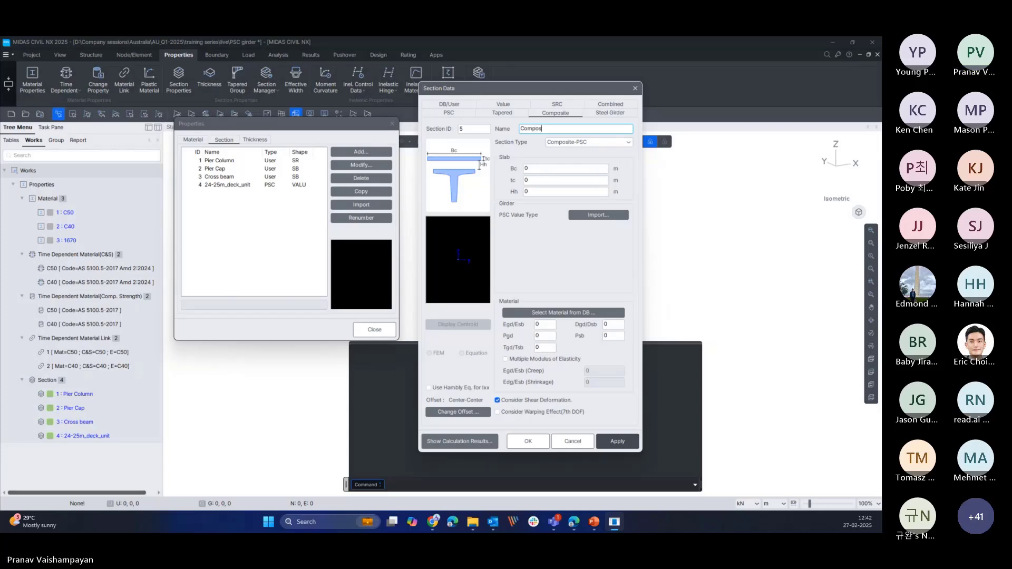
text(ite)
- Set the slab's Bc to 0.616 m and tc to 0.23 m, and import 24-25m_deck_unit as the girder
double_click(532, 169)
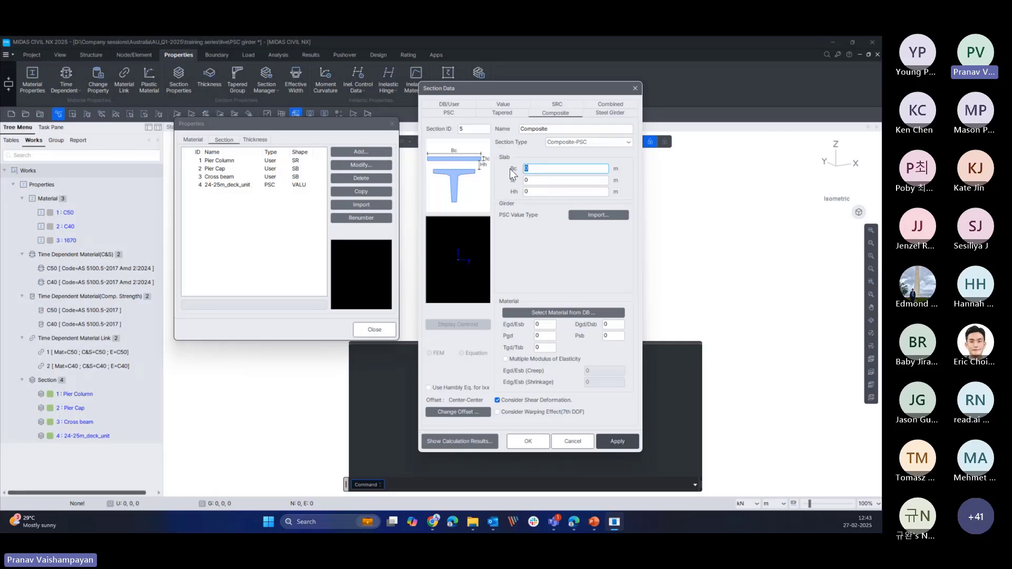
text(0.616)
click(521, 179)
text(0.23)
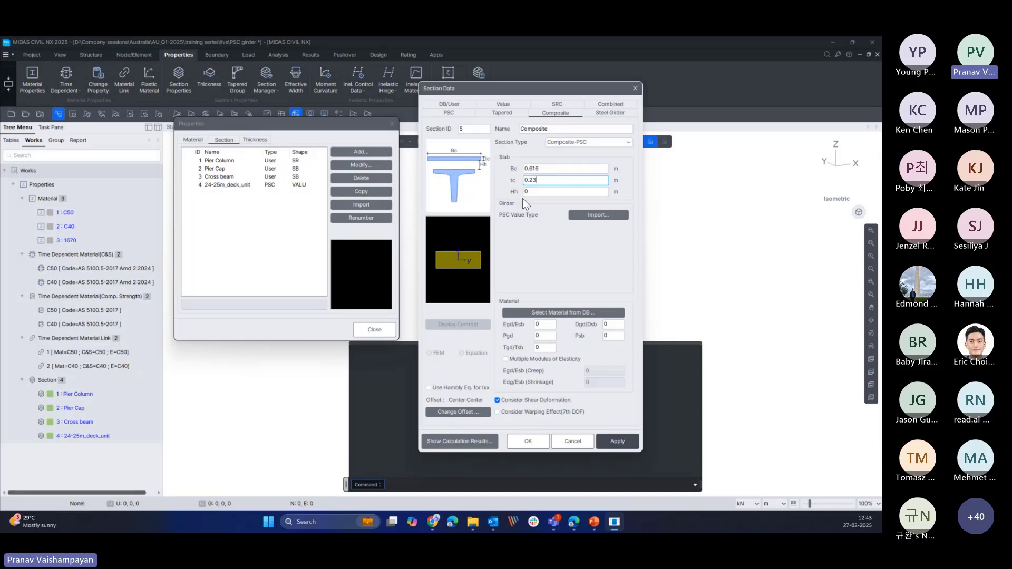
click(583, 216)
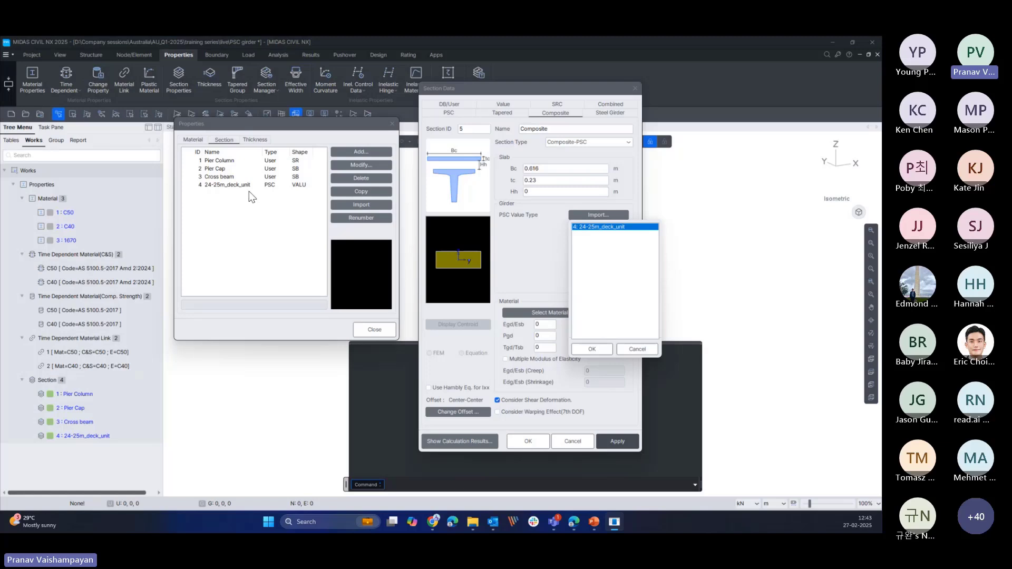
click(599, 353)
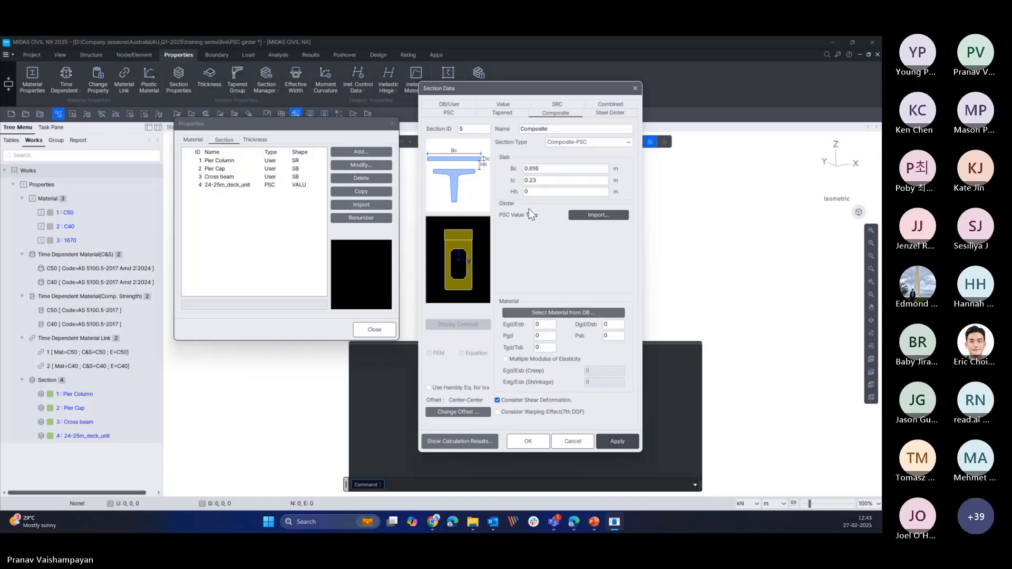
- Choose concrete C40 from the AS17(RC) database as the slab material of the Composite section
drag(531, 93, 515, 79)
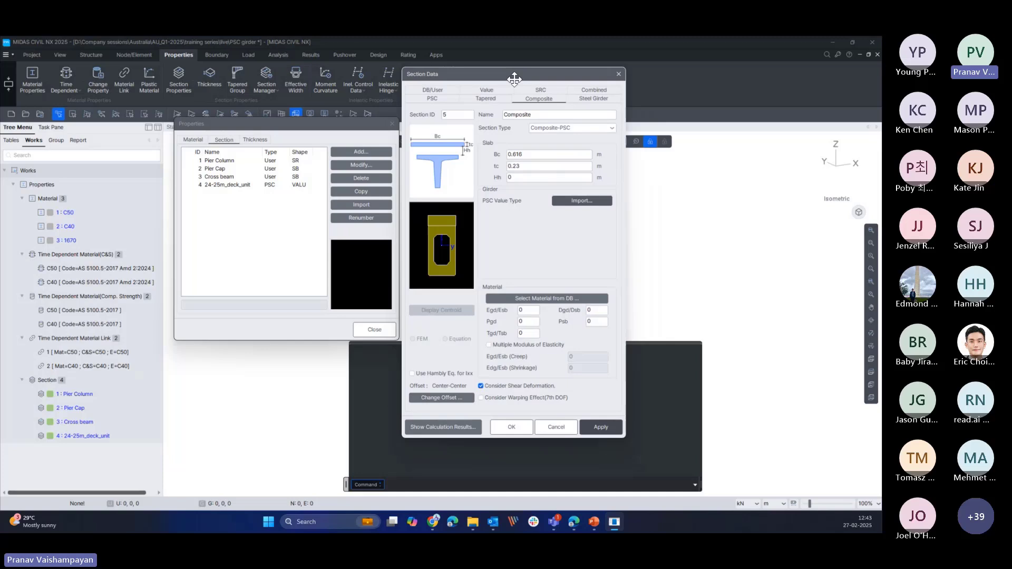
click(542, 296)
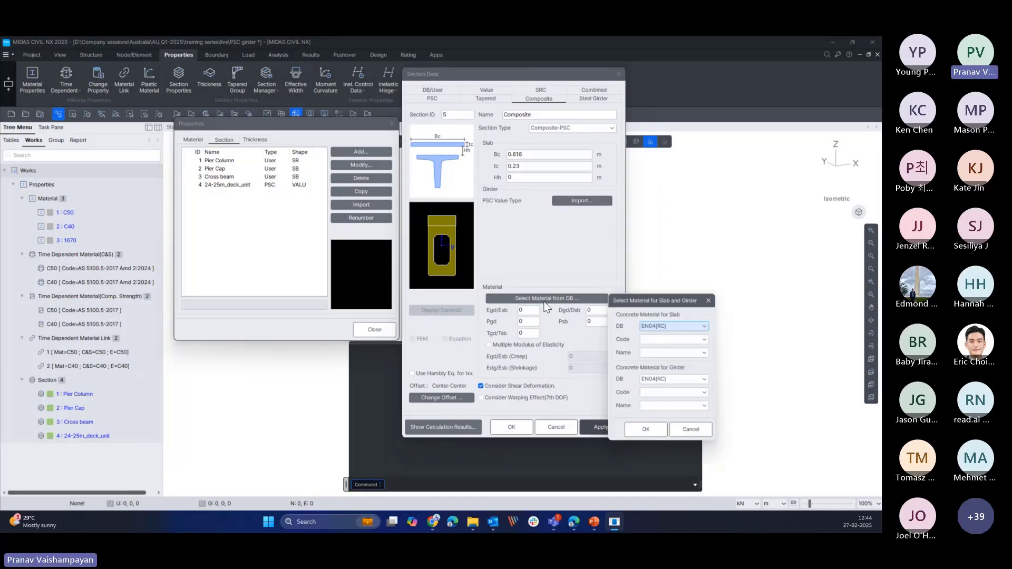
drag(677, 301, 705, 197)
click(726, 223)
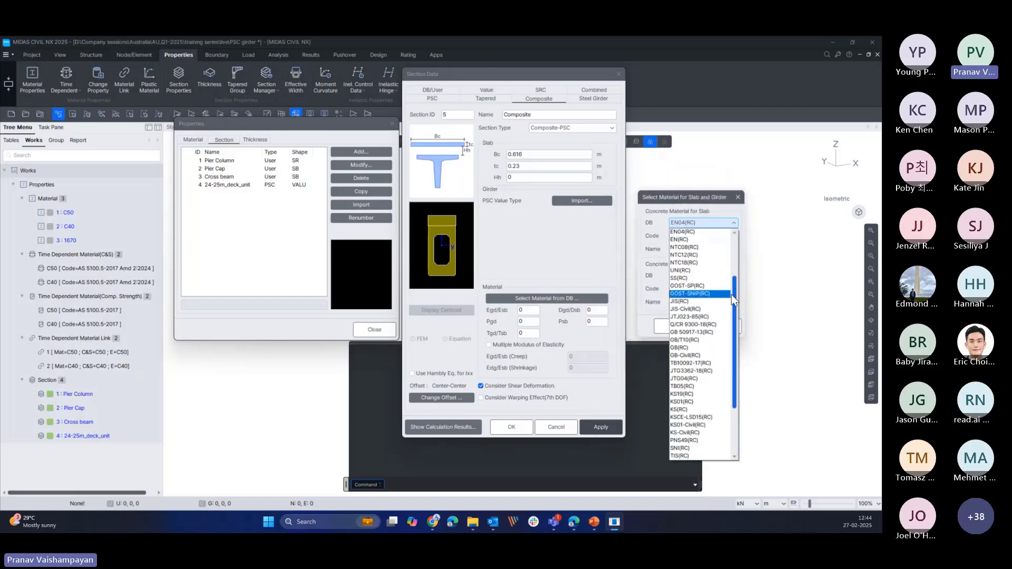
drag(736, 302, 737, 347)
click(695, 439)
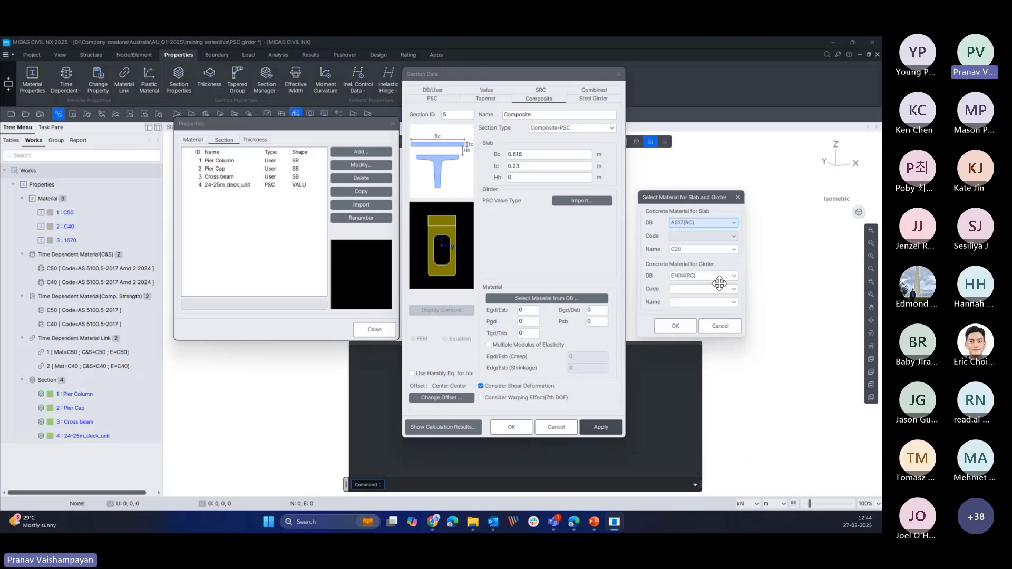
scroll(735, 249, down, 3)
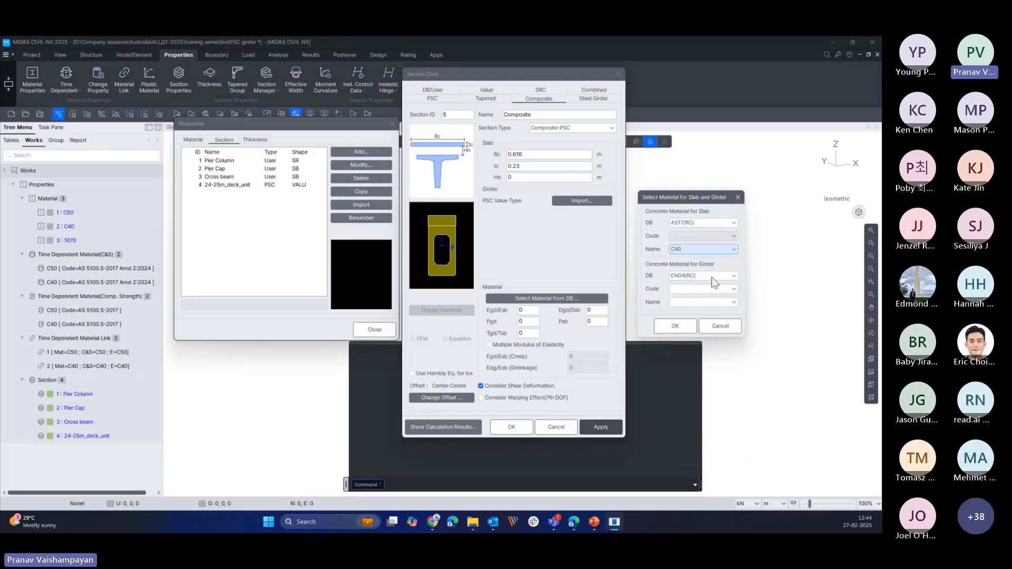
- Choose concrete C50 from the AS17(RC) database as the girder material and accept both material selections
click(717, 276)
drag(733, 359, 733, 374)
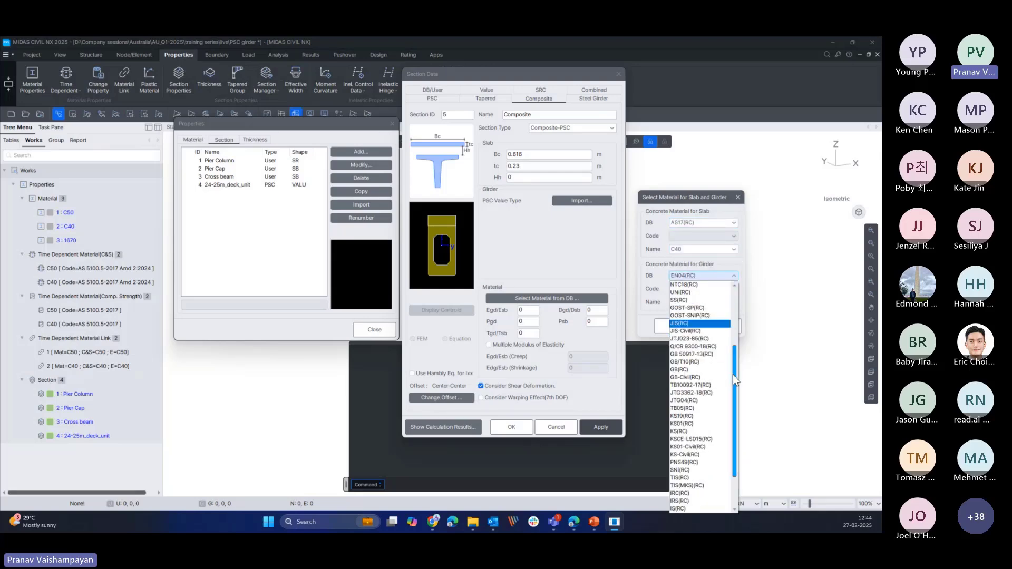
click(688, 469)
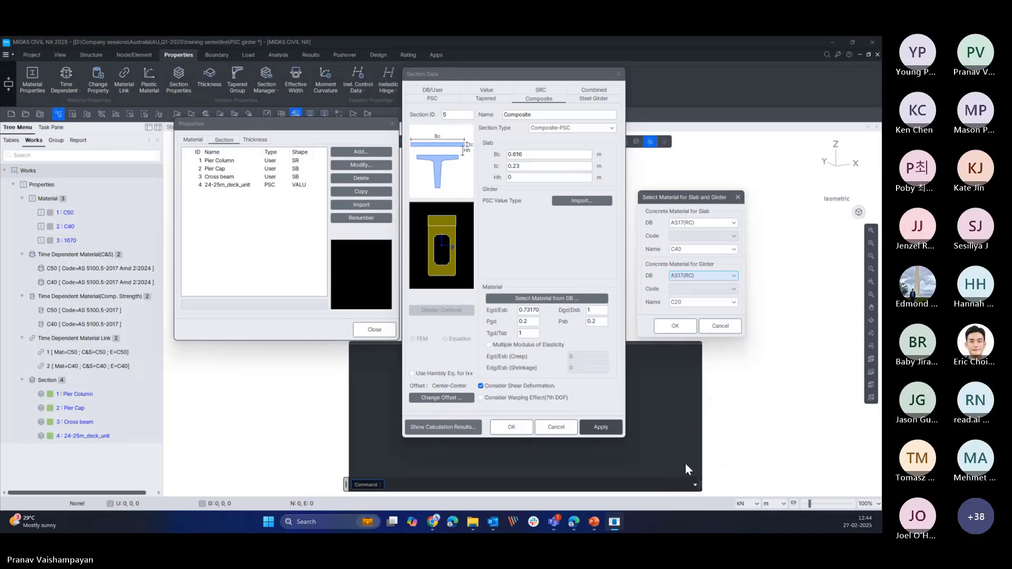
click(734, 302)
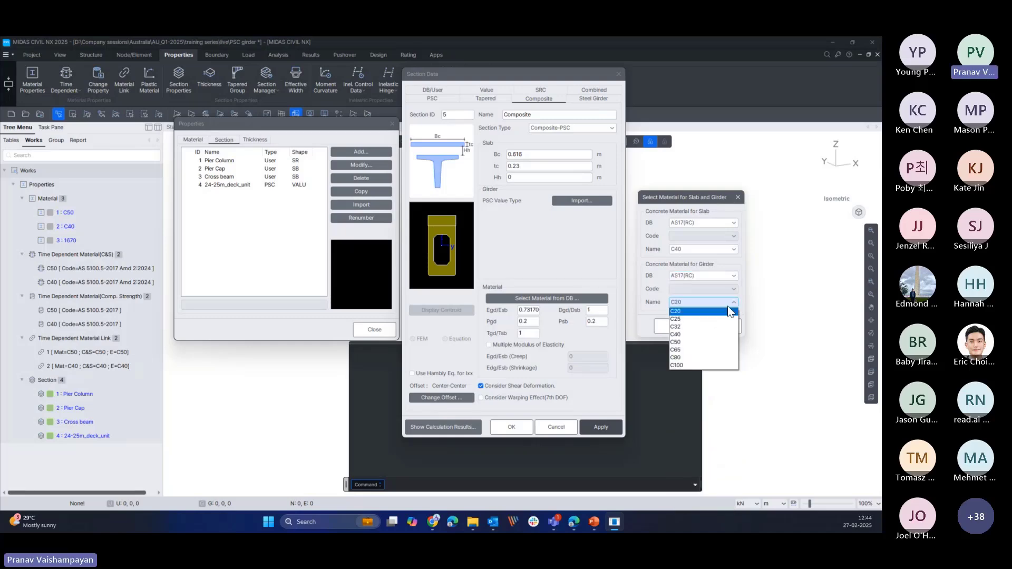
click(686, 342)
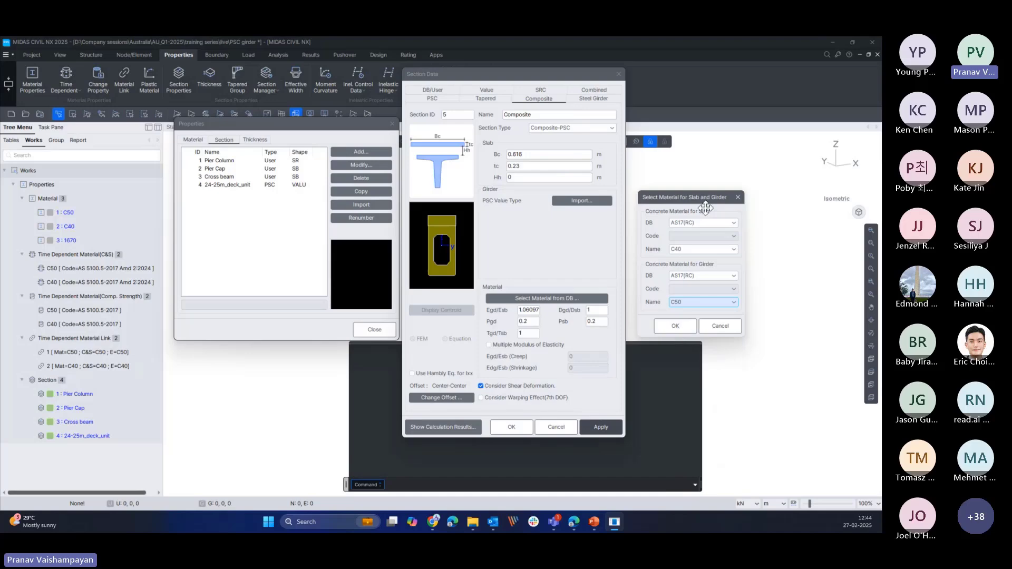
drag(704, 207, 706, 230)
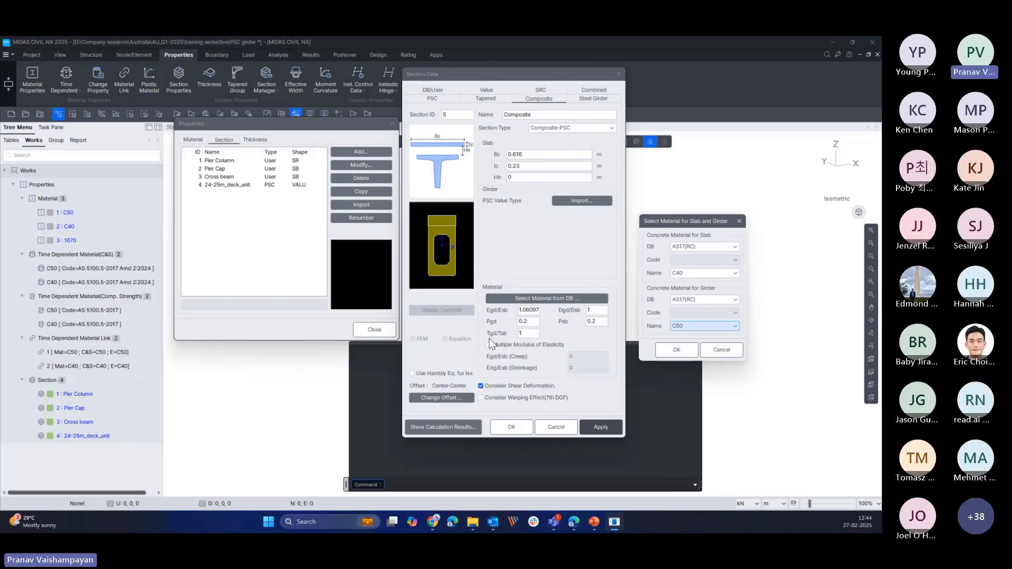
click(676, 350)
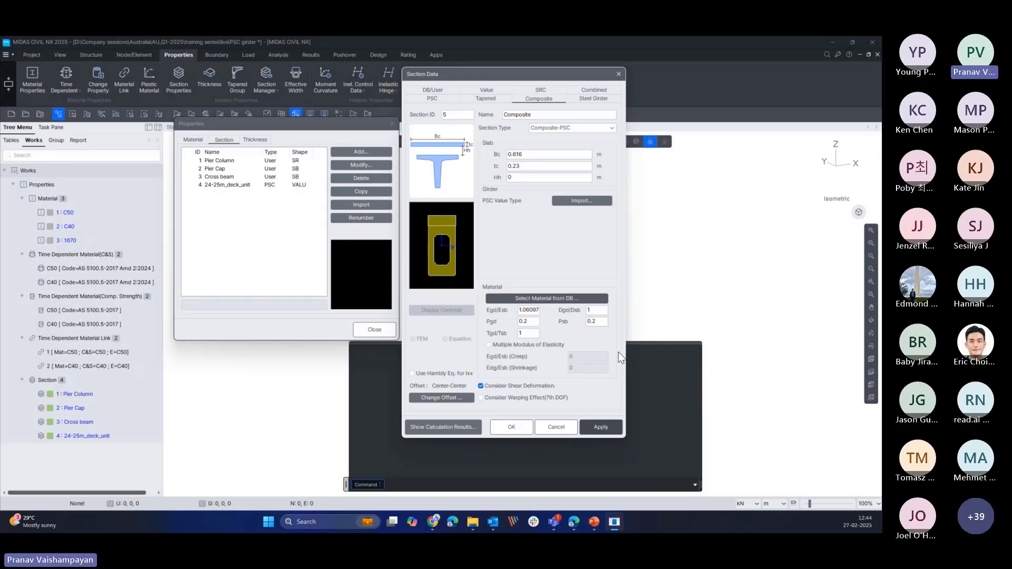
- Change the Composite section's offset to Center-Top, show its offset points, and add the section to the list
click(443, 398)
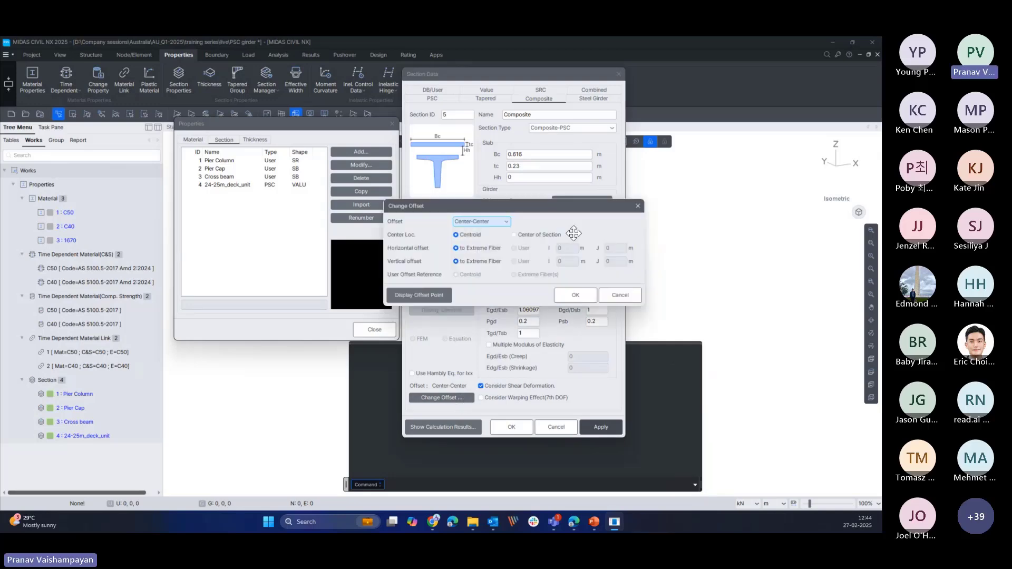
drag(568, 209, 765, 205)
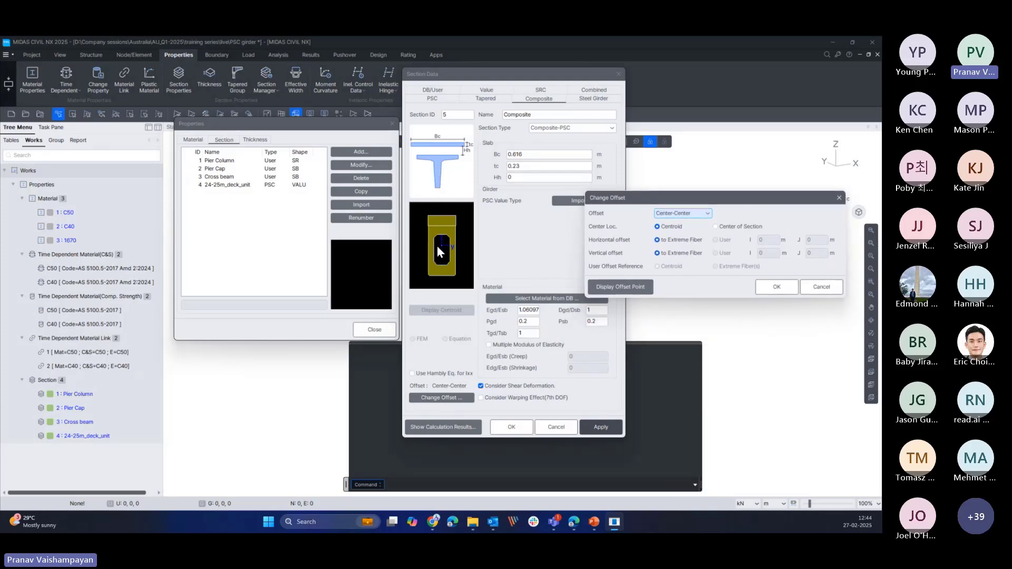
click(705, 214)
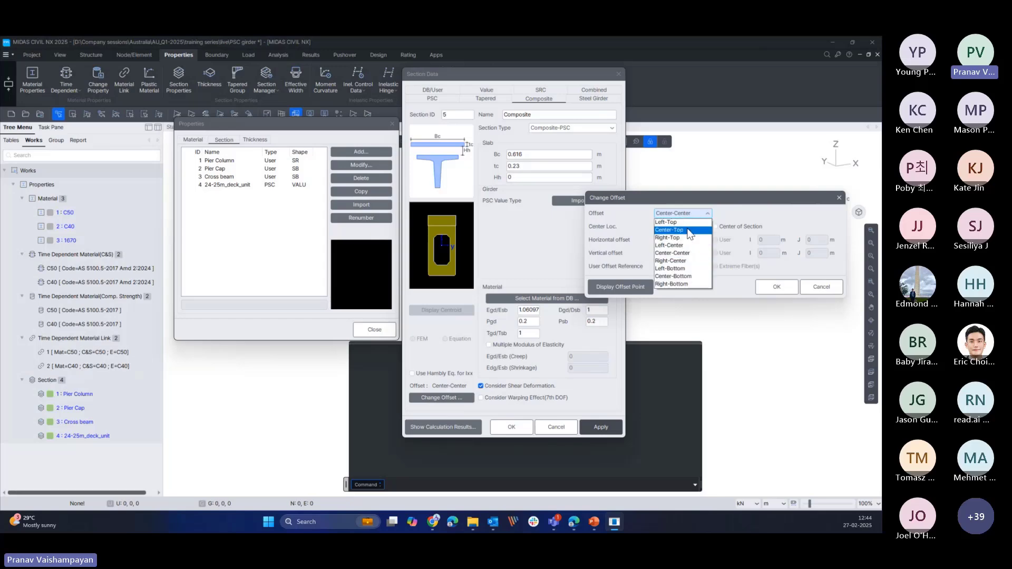
click(690, 231)
click(638, 287)
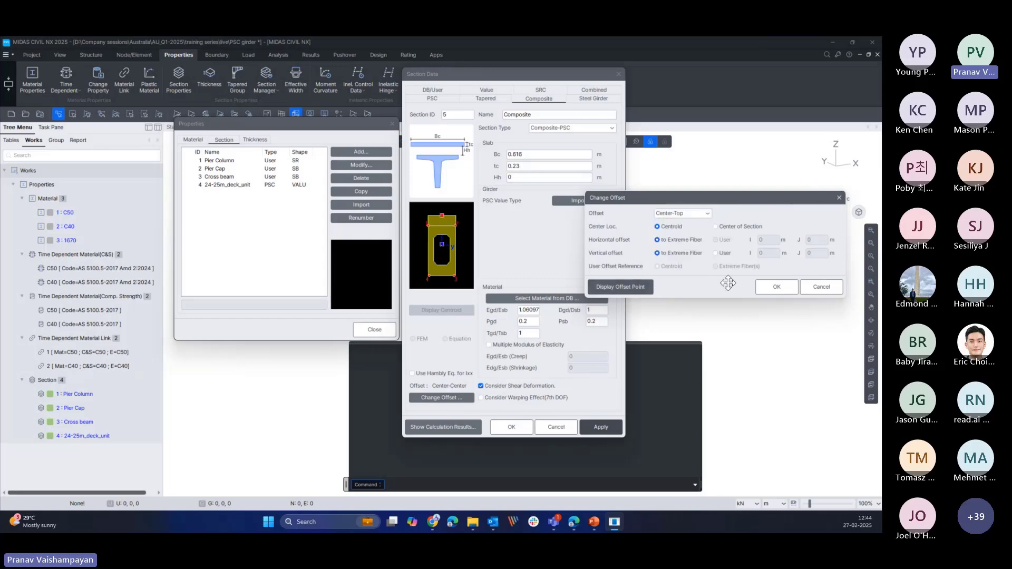
click(768, 285)
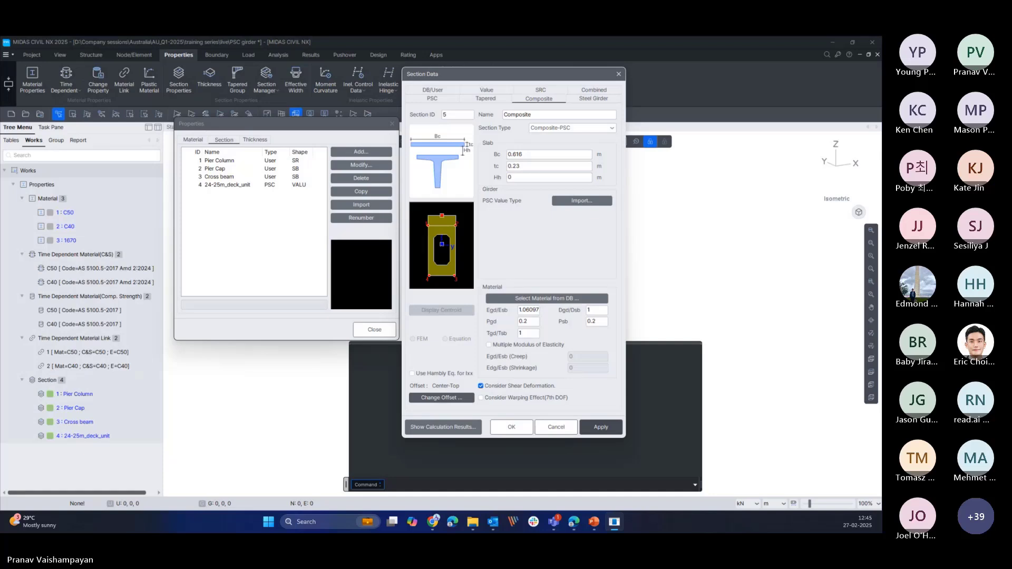
click(521, 429)
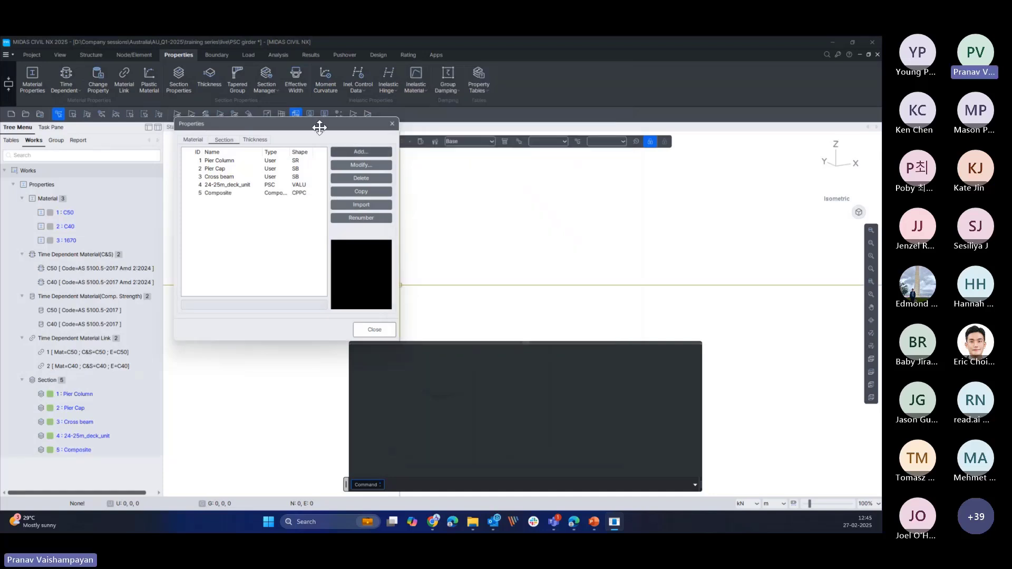
- Switch to the online meeting window in Microsoft Teams
drag(319, 128, 364, 136)
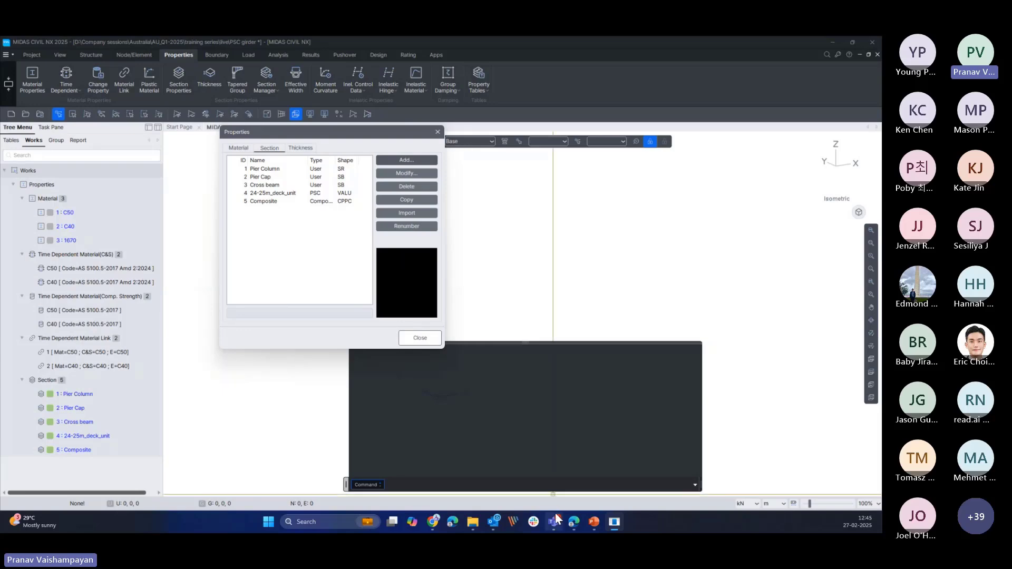
mouse_move(554, 522)
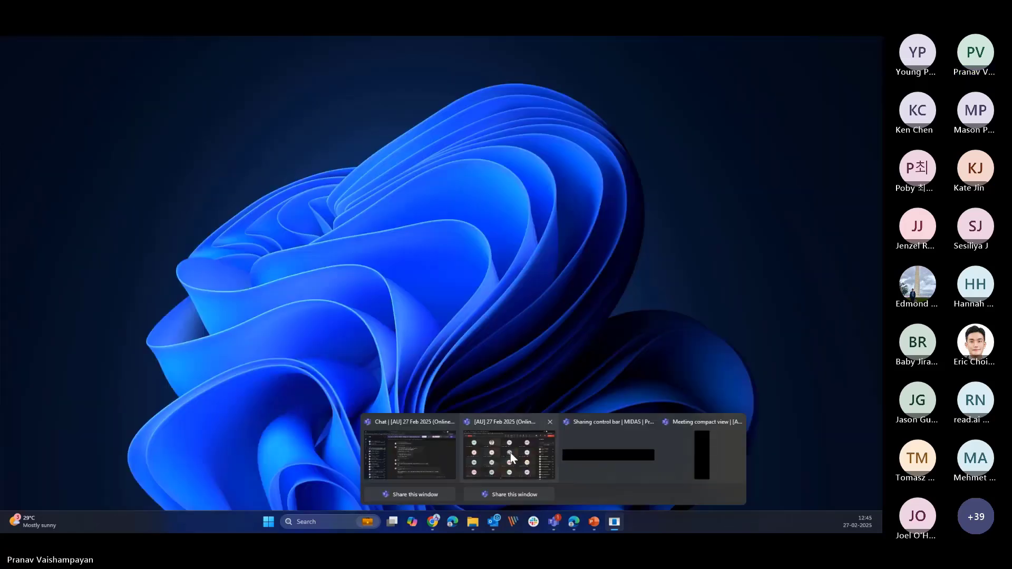
click(510, 457)
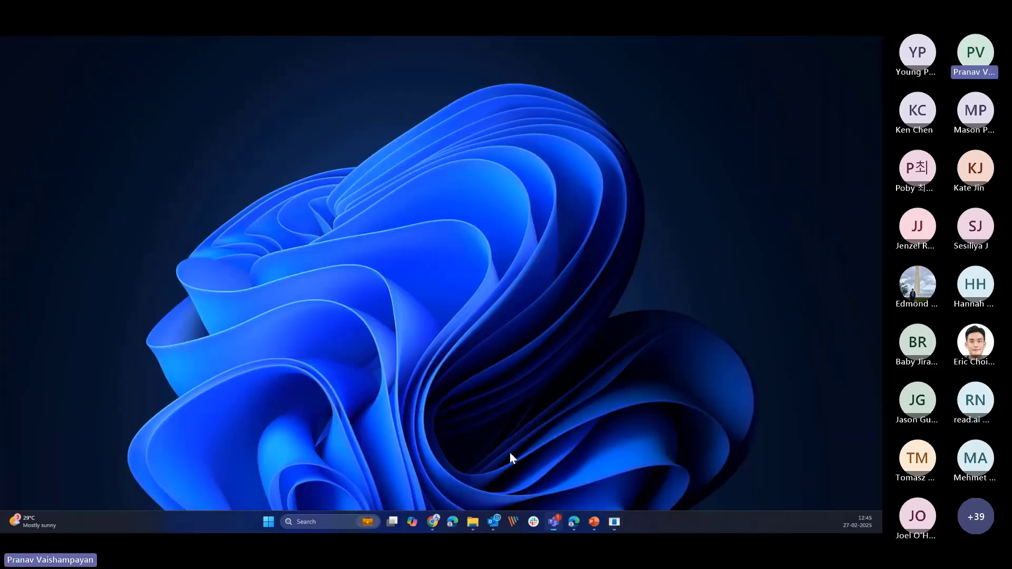
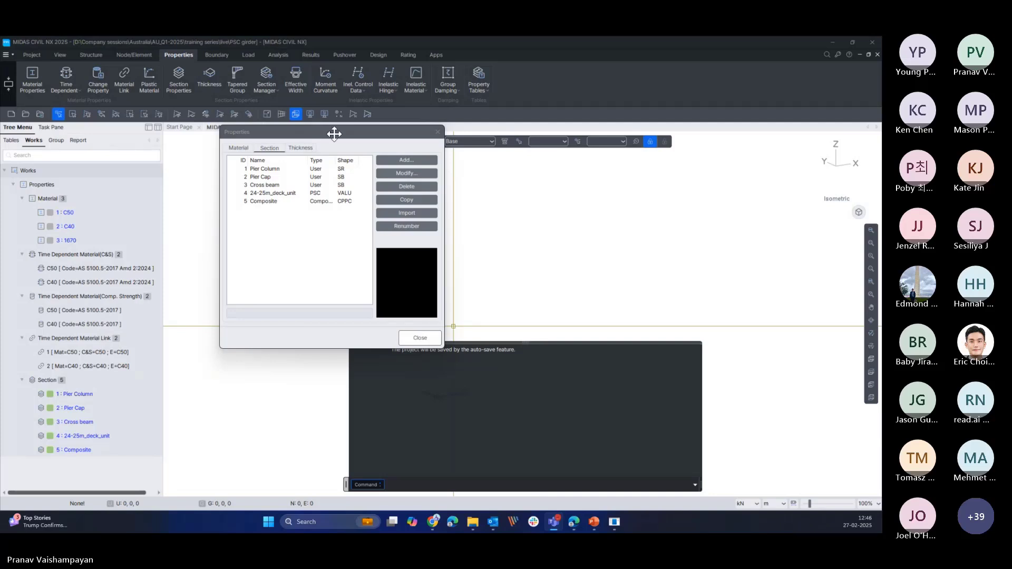
- Close the Properties dialog, collapse the command message window and slightly widen the Tree Menu
drag(335, 134, 334, 142)
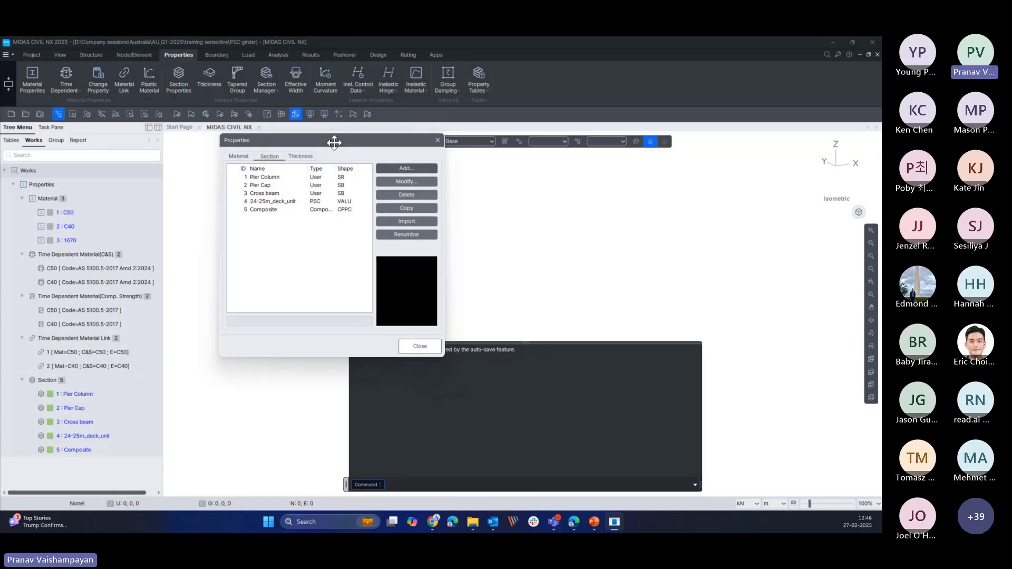
drag(343, 143, 401, 169)
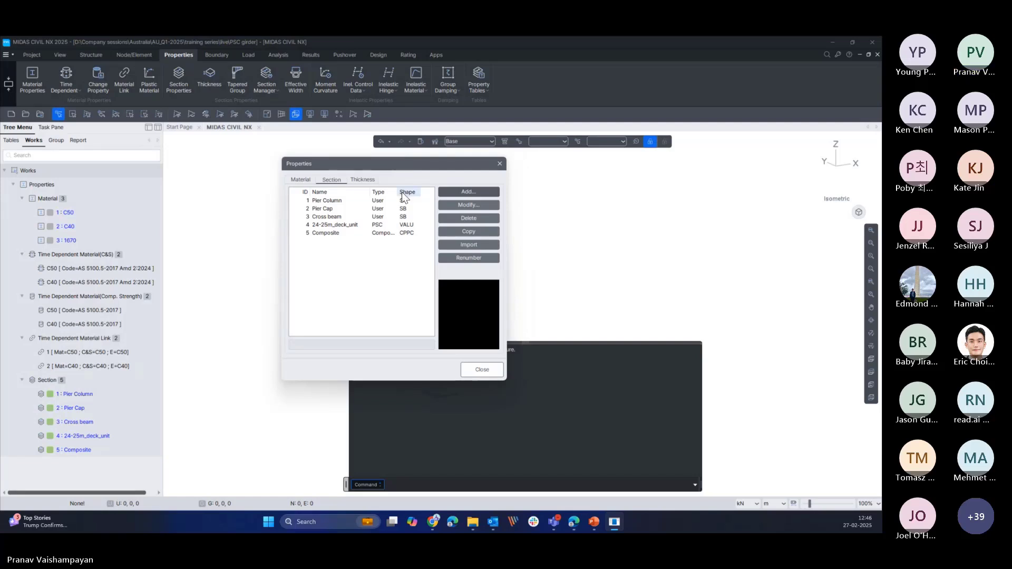
click(483, 369)
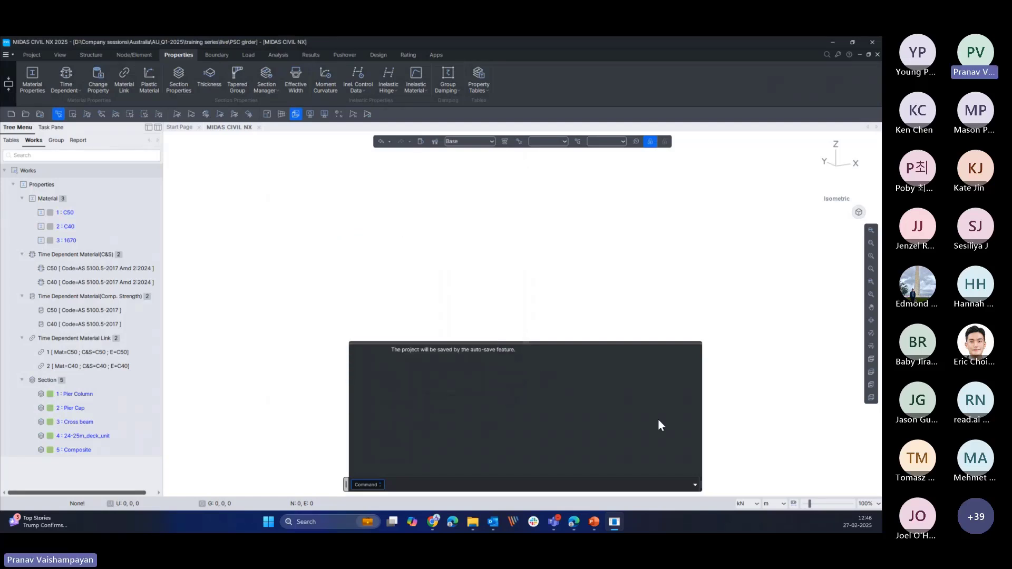
click(695, 485)
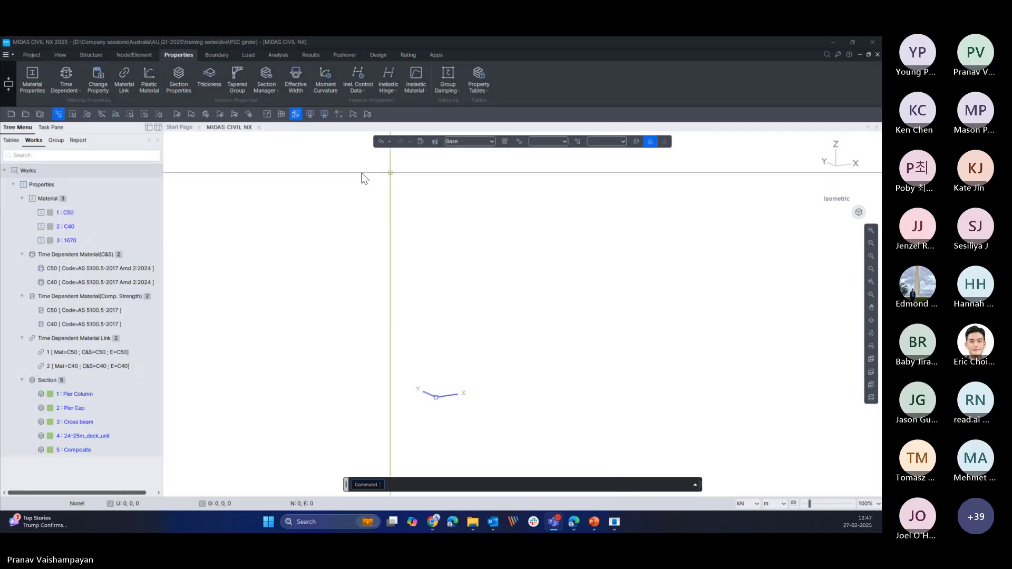
drag(165, 215, 171, 215)
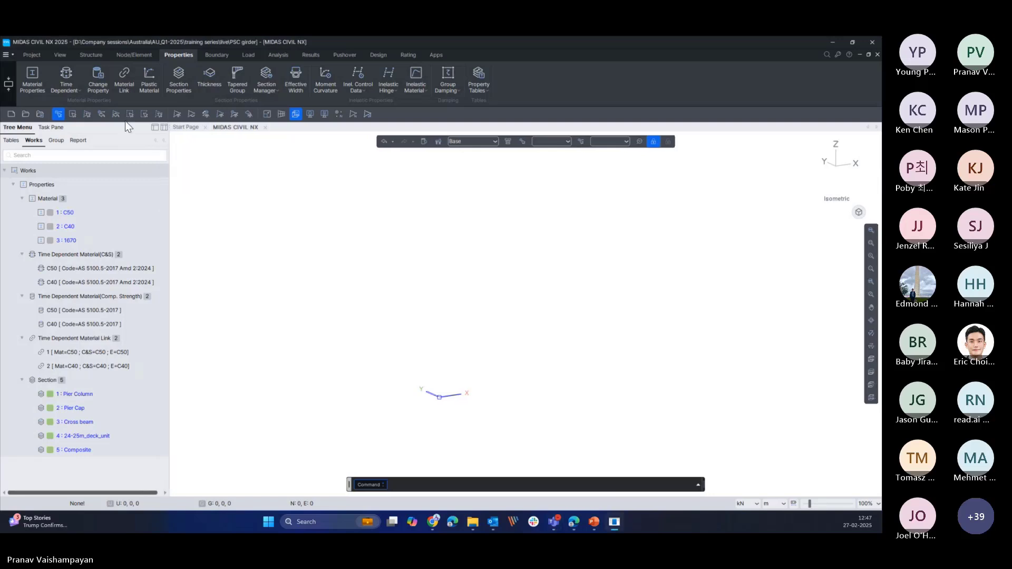
- Open the Prestressed Composite Bridge wizard, look through its Section and Tendon settings, and close it
click(92, 54)
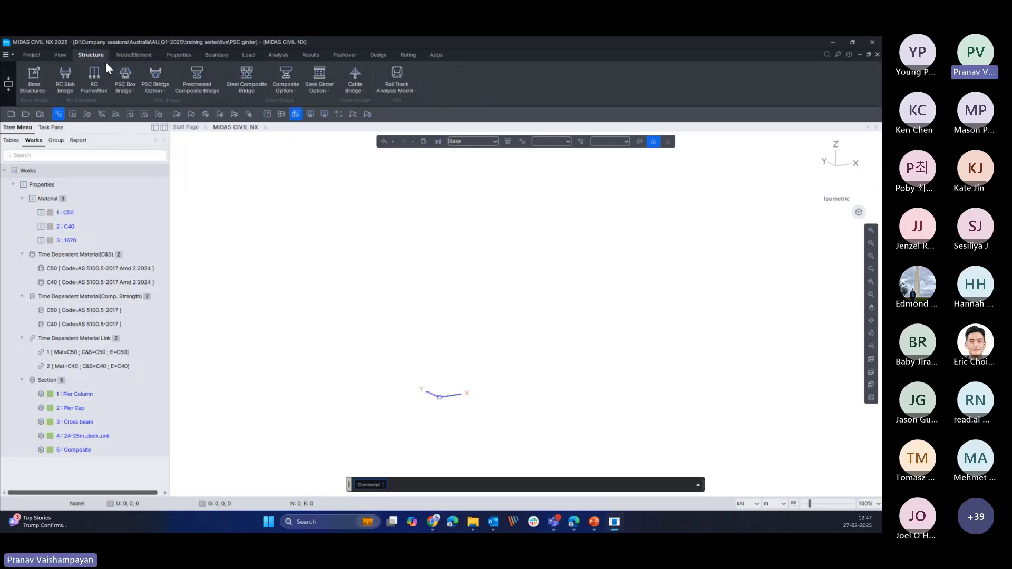
click(205, 88)
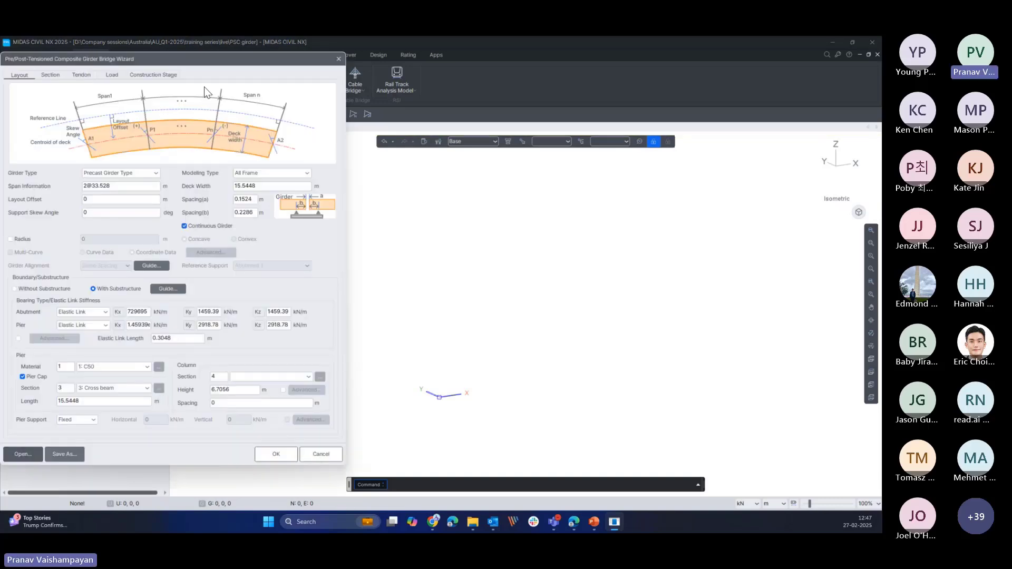
drag(204, 62, 473, 70)
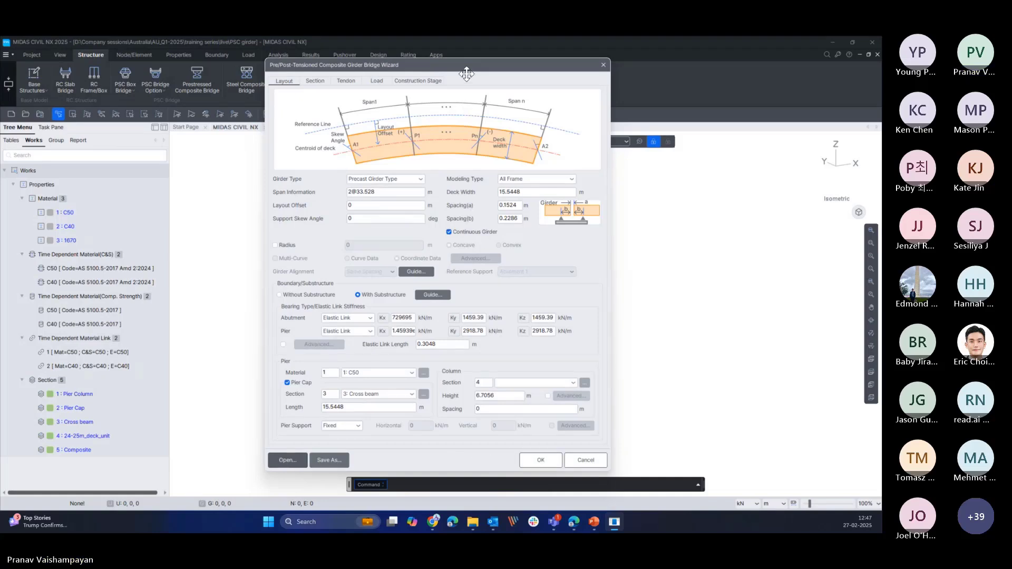
drag(467, 74, 462, 76)
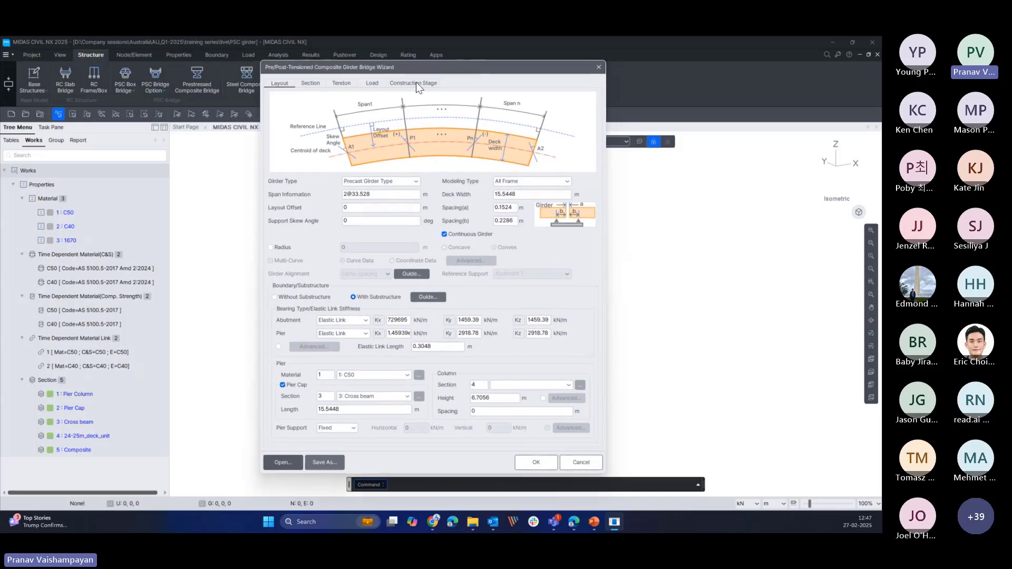
click(316, 83)
click(340, 83)
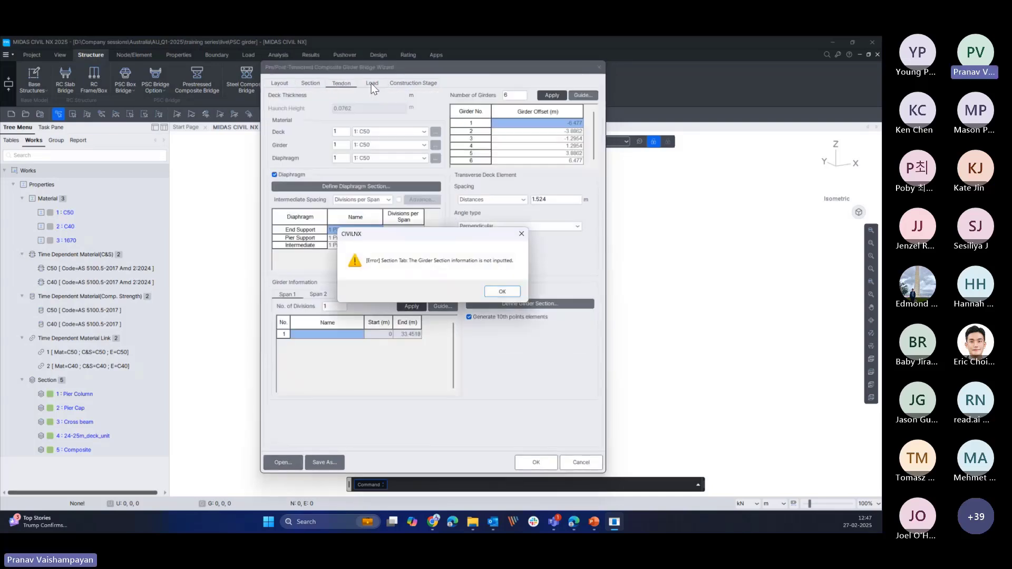
click(502, 295)
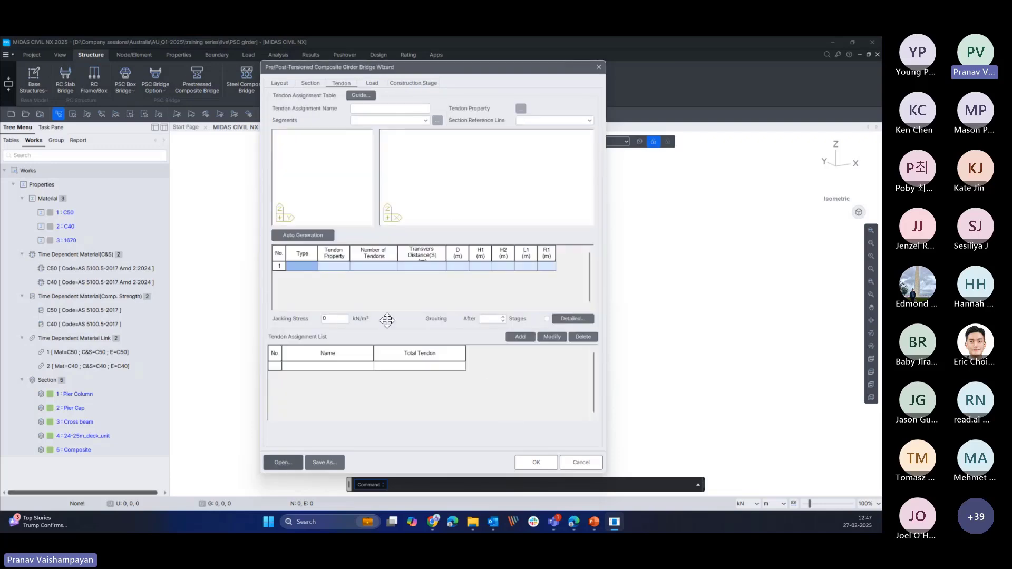
click(287, 83)
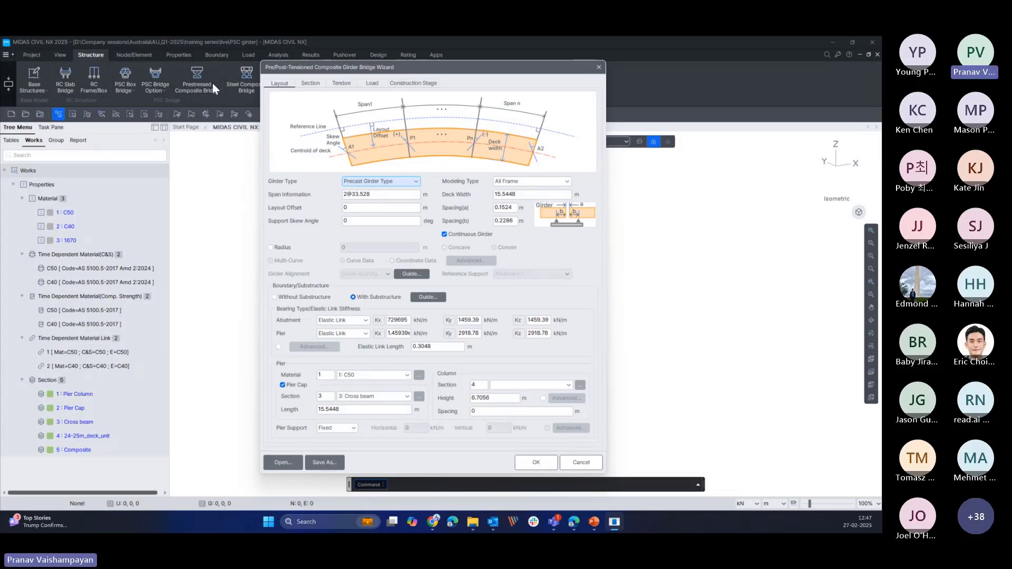
click(599, 67)
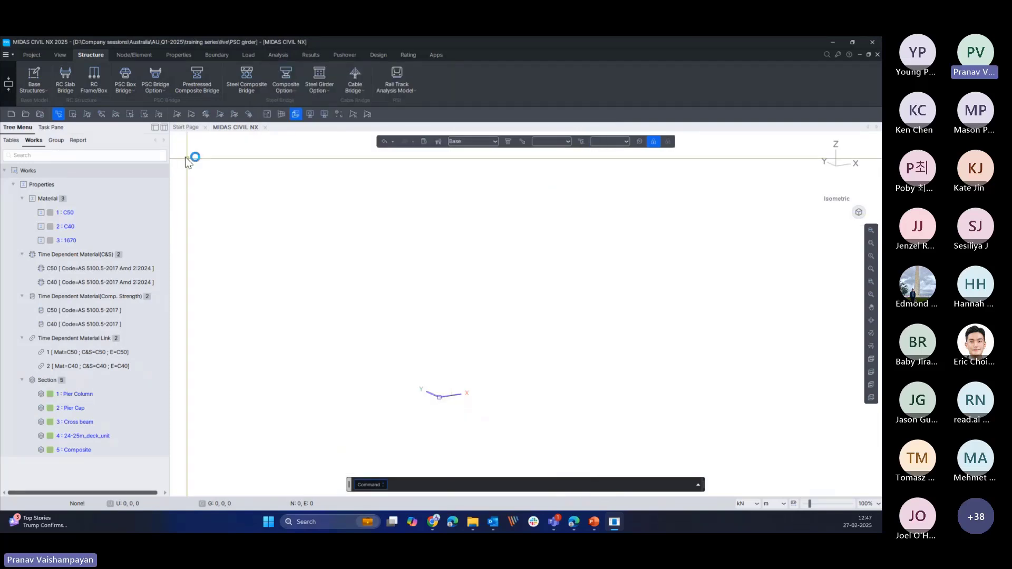
- Reopen the Prestressed Composite Bridge wizard, review its Section and Tendon settings, and return to the Layout settings
click(205, 85)
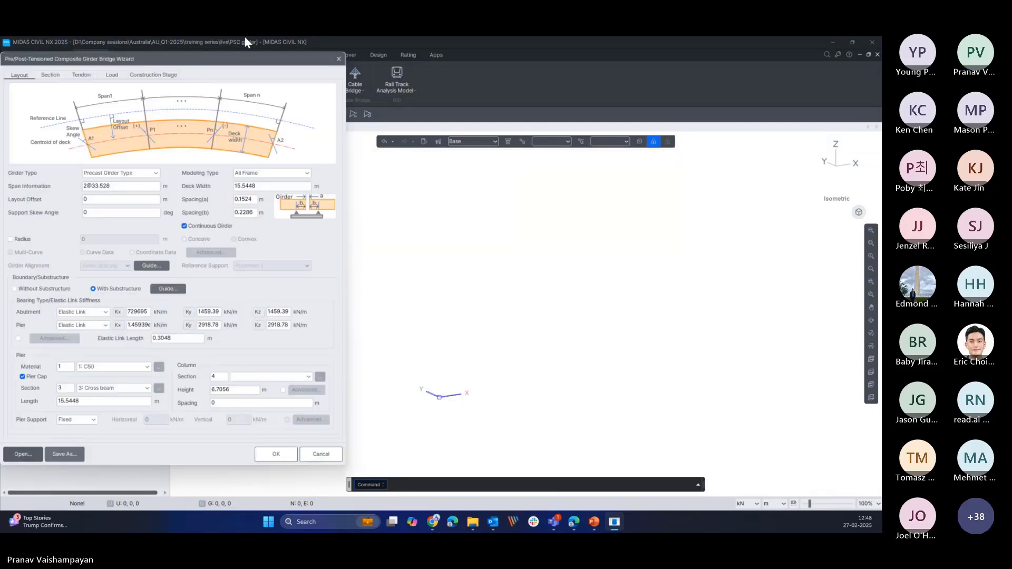
drag(200, 70, 428, 70)
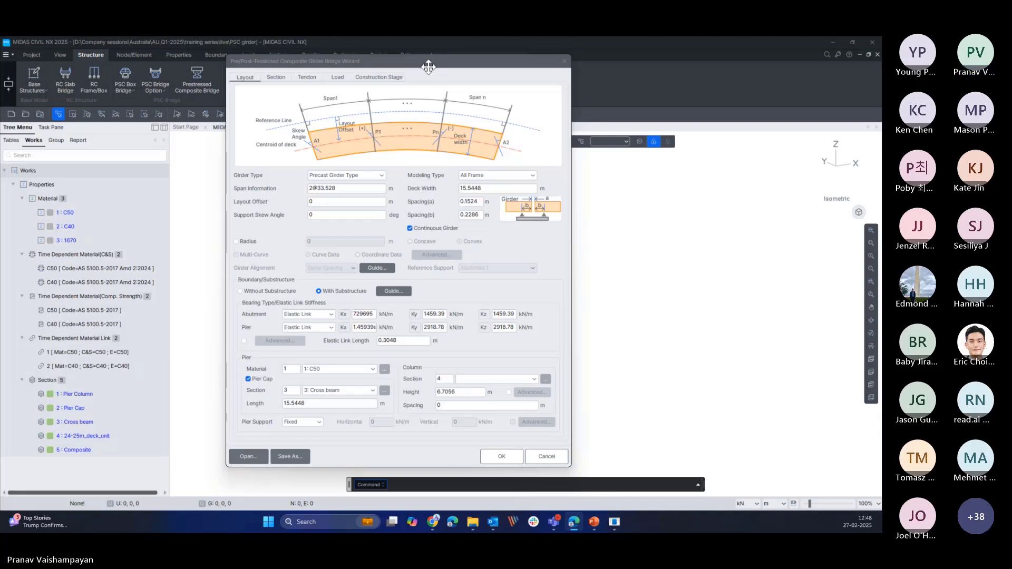
drag(428, 66, 446, 72)
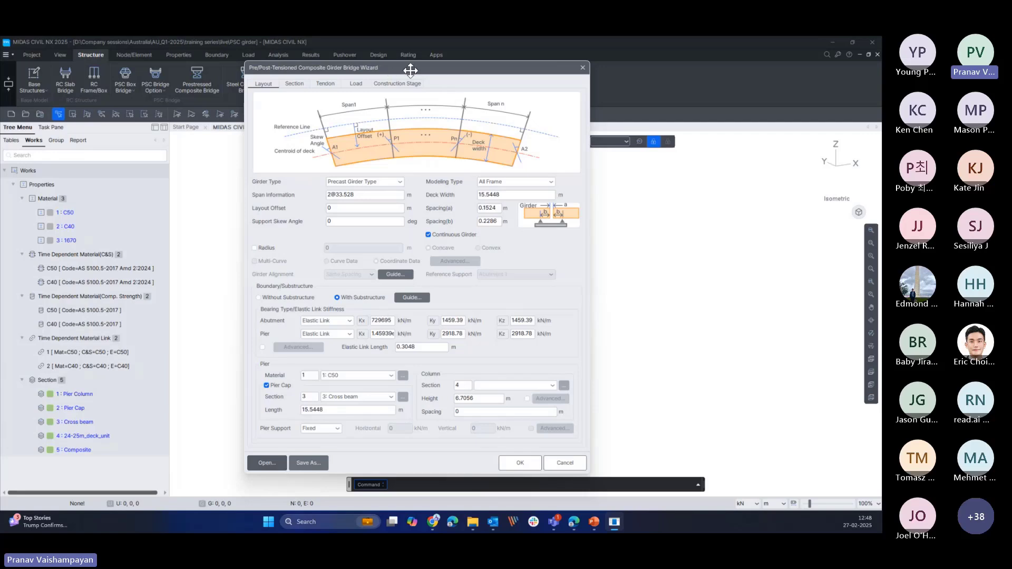
drag(411, 71, 413, 69)
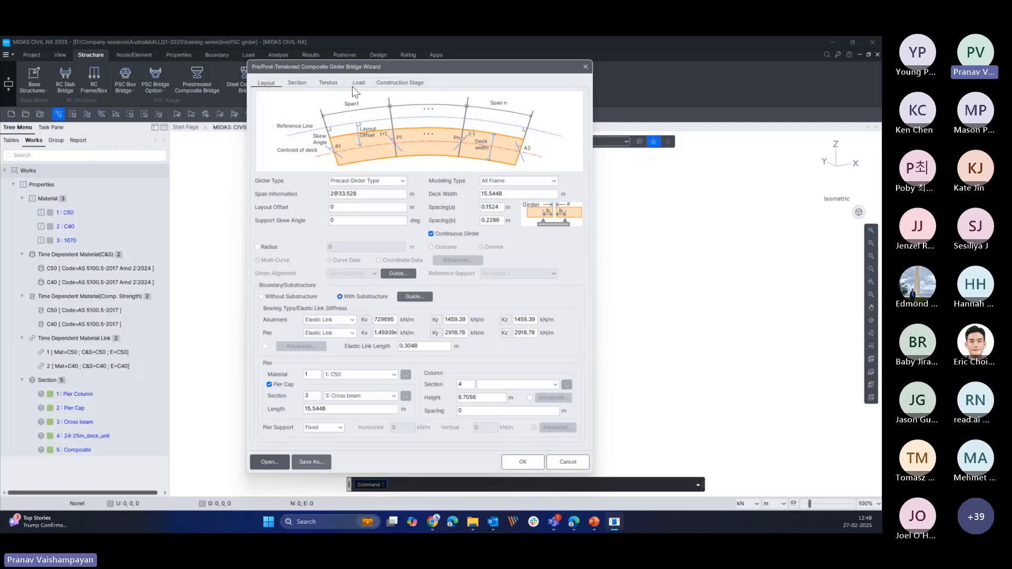
click(298, 84)
click(328, 83)
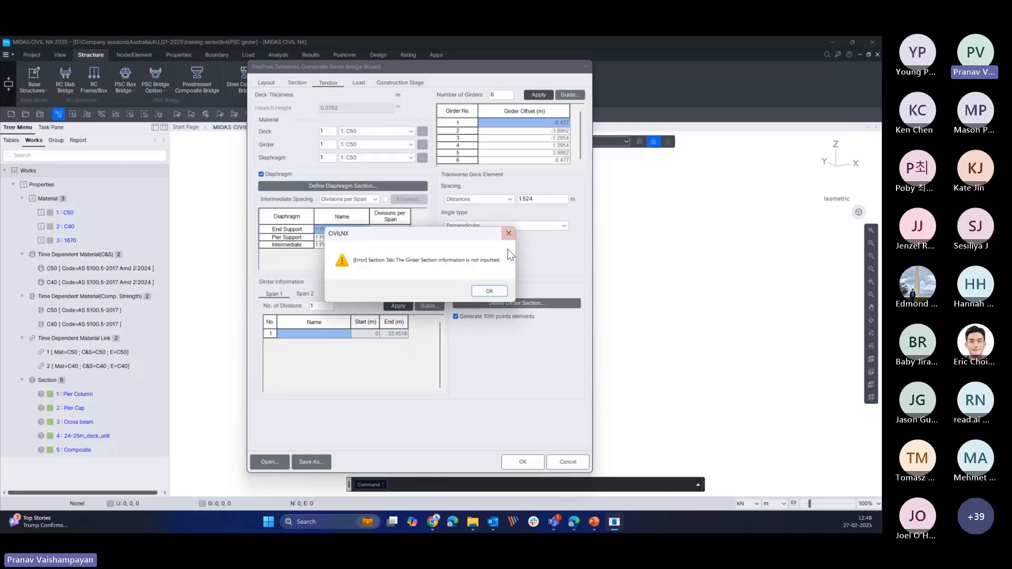
click(508, 233)
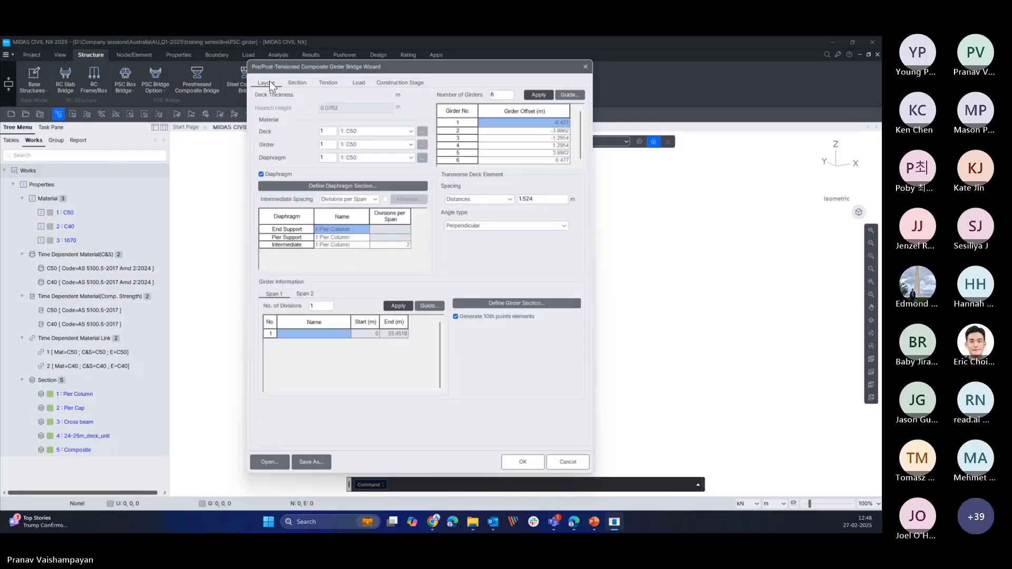
click(267, 82)
drag(437, 72, 455, 68)
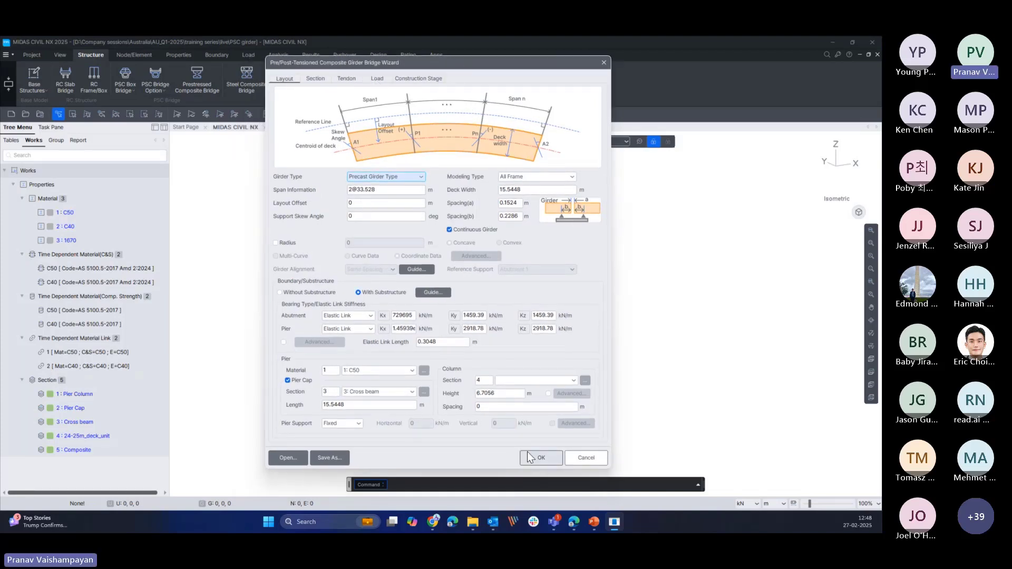
click(319, 78)
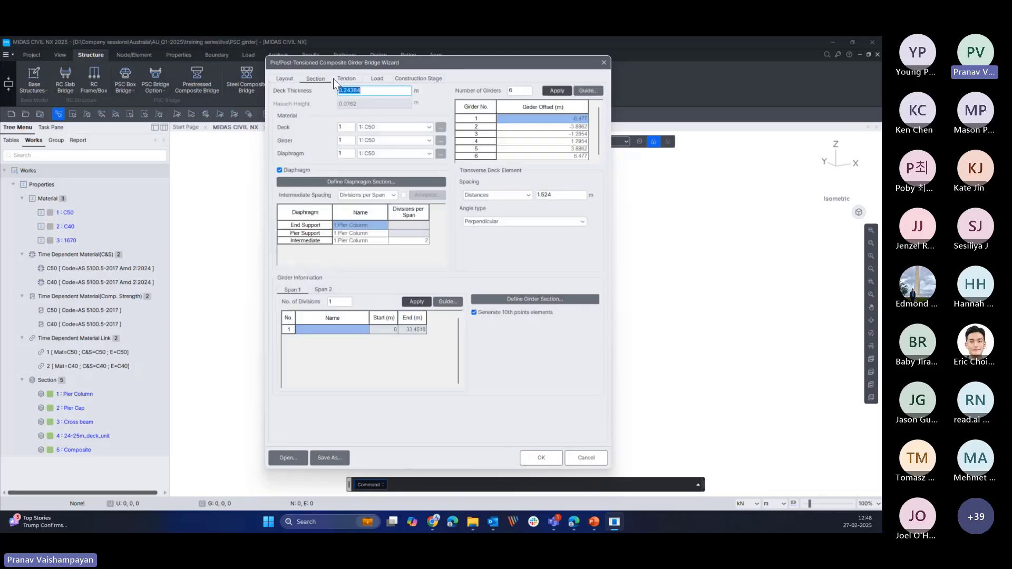
click(294, 77)
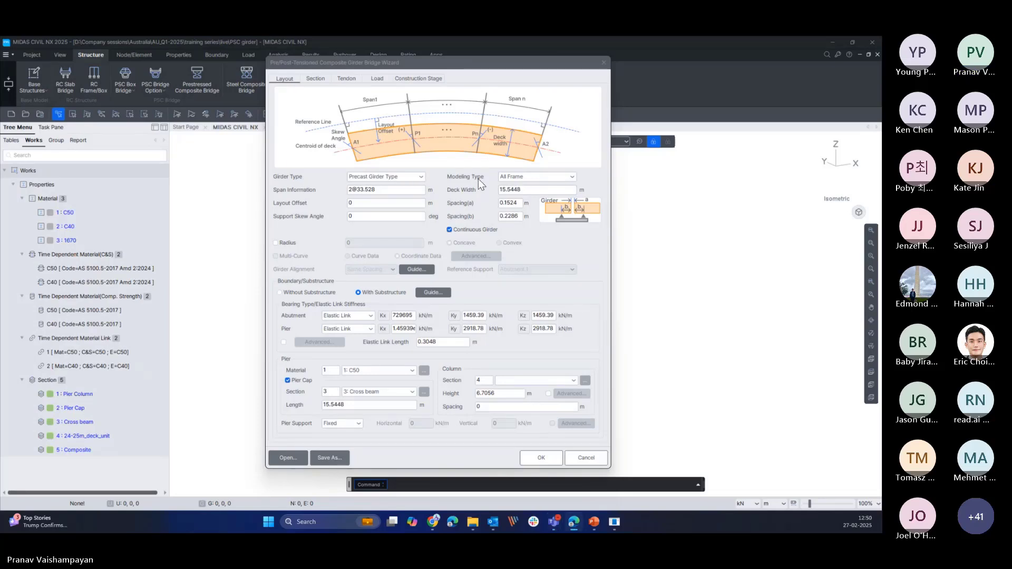
- Choose All Frame as the modeling type and set the bridge's span information to 24,25,24 m
click(518, 181)
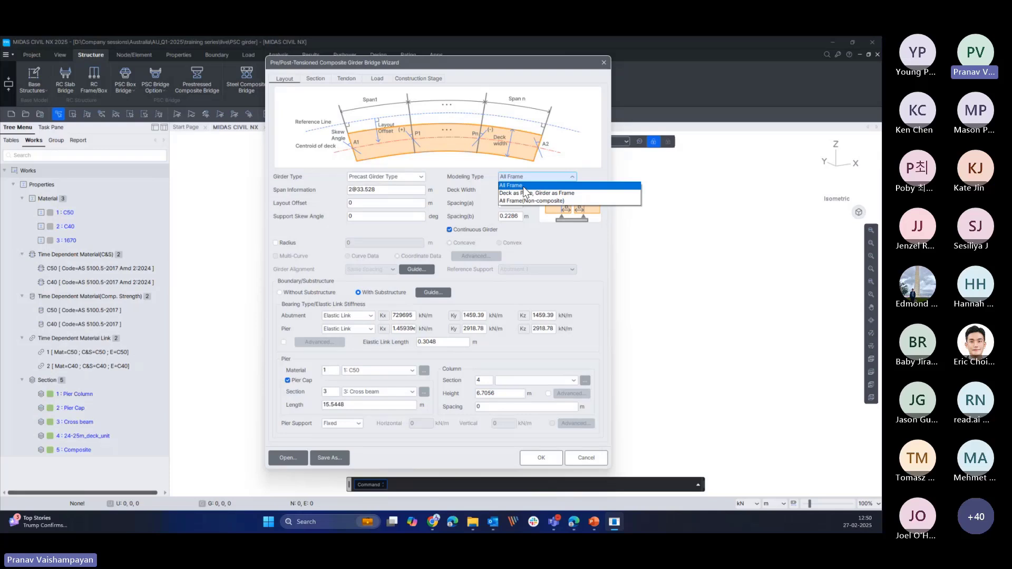
click(523, 186)
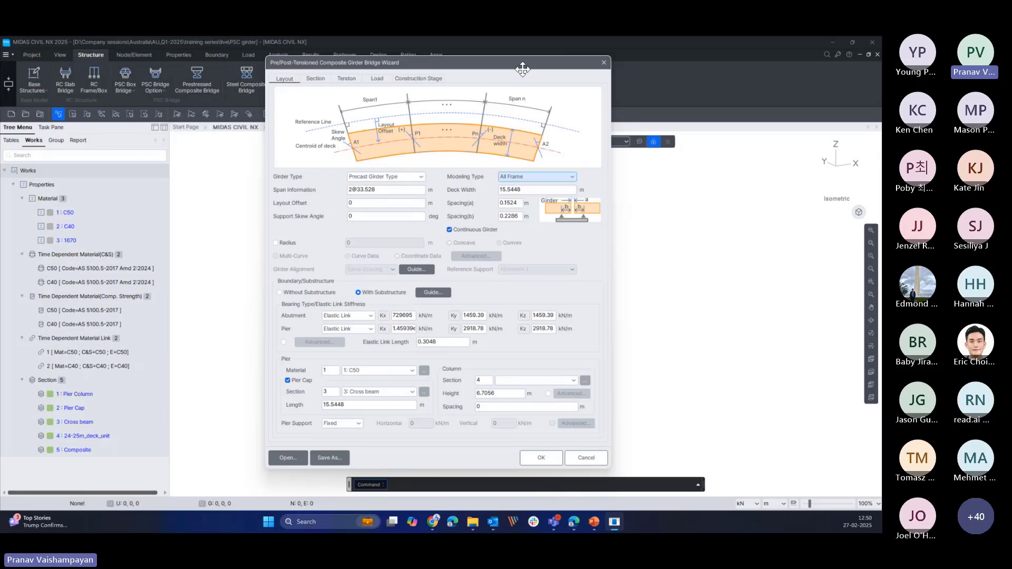
drag(522, 68, 535, 73)
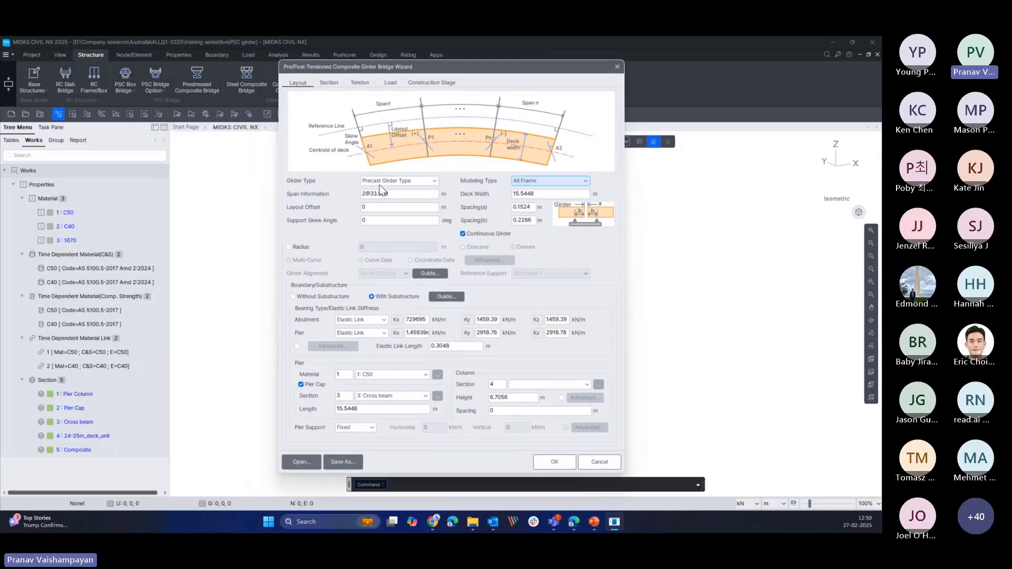
drag(398, 193, 338, 194)
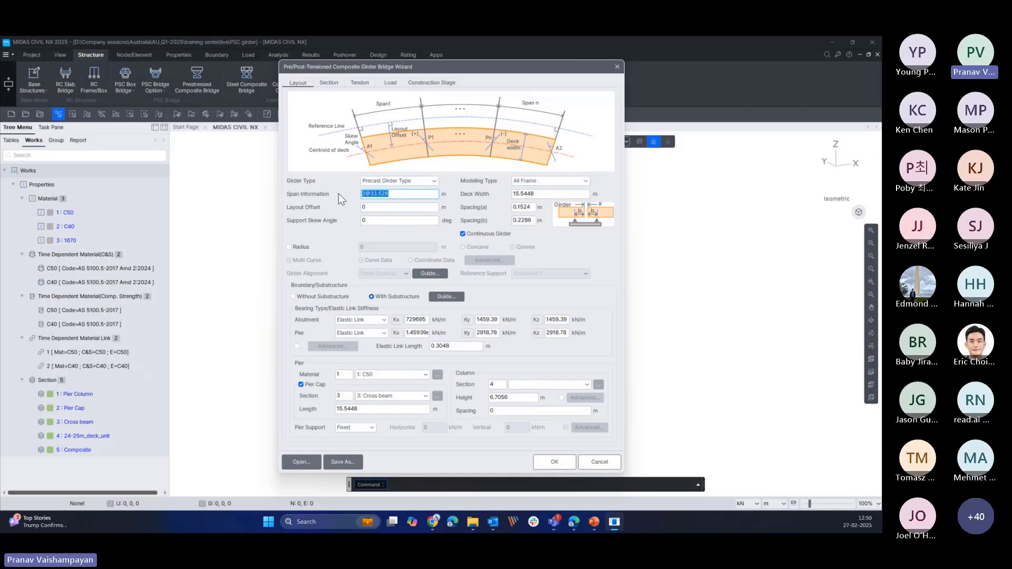
text(25)
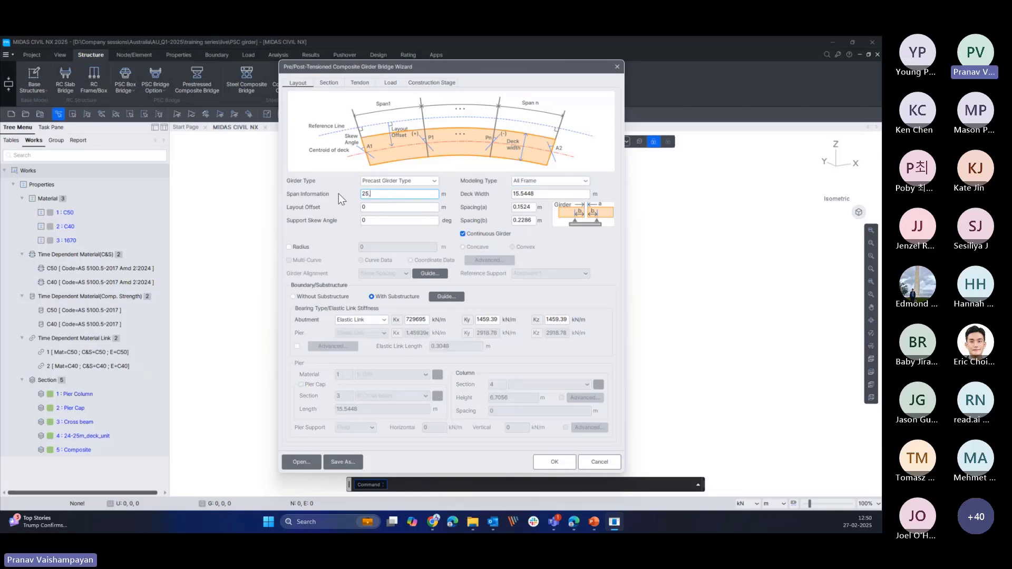
text(,25,24)
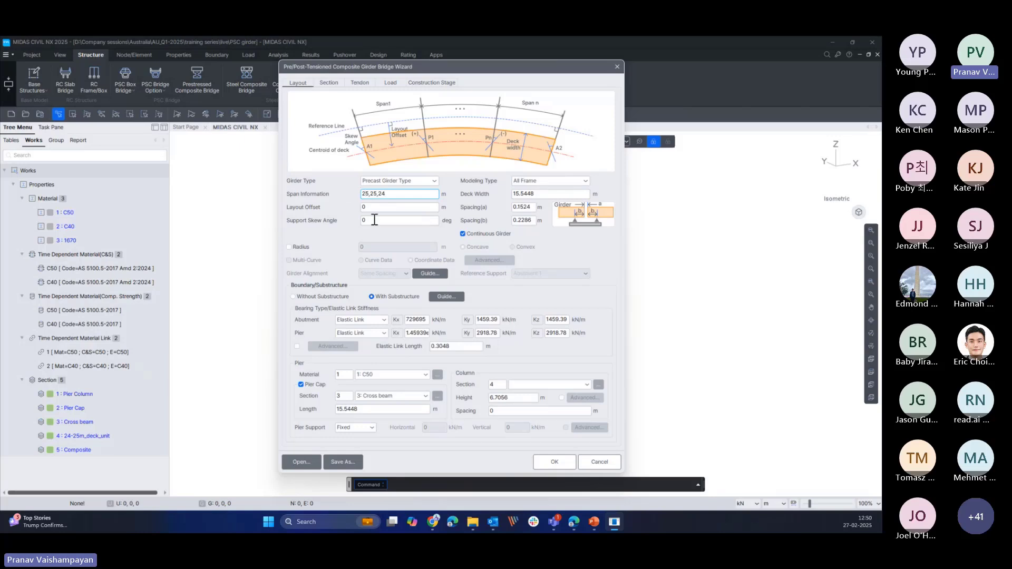
key(BackSpace)
text(4)
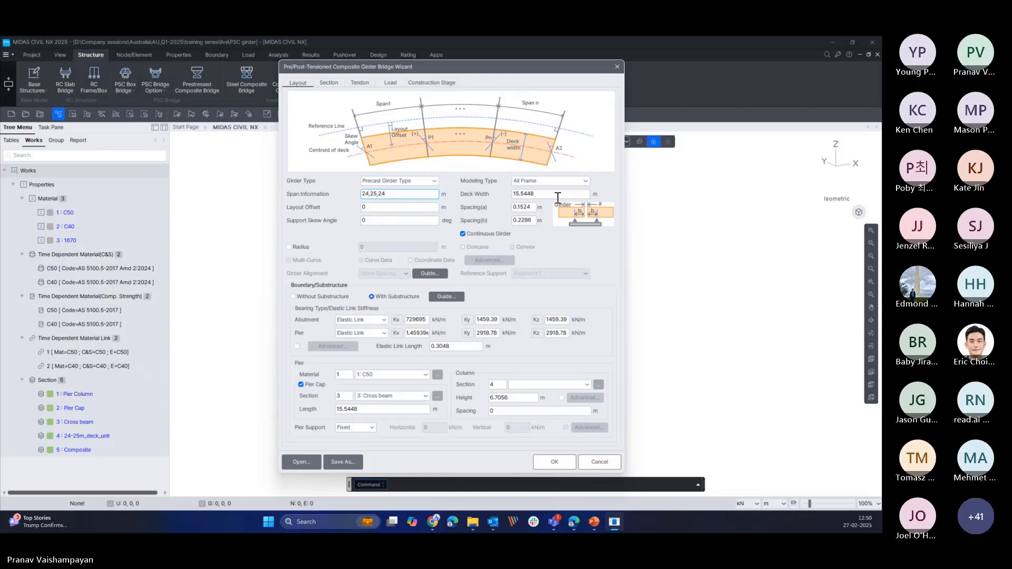
- Set the deck width of the bridge layout to 24.64 m
drag(558, 196, 498, 198)
text(24)
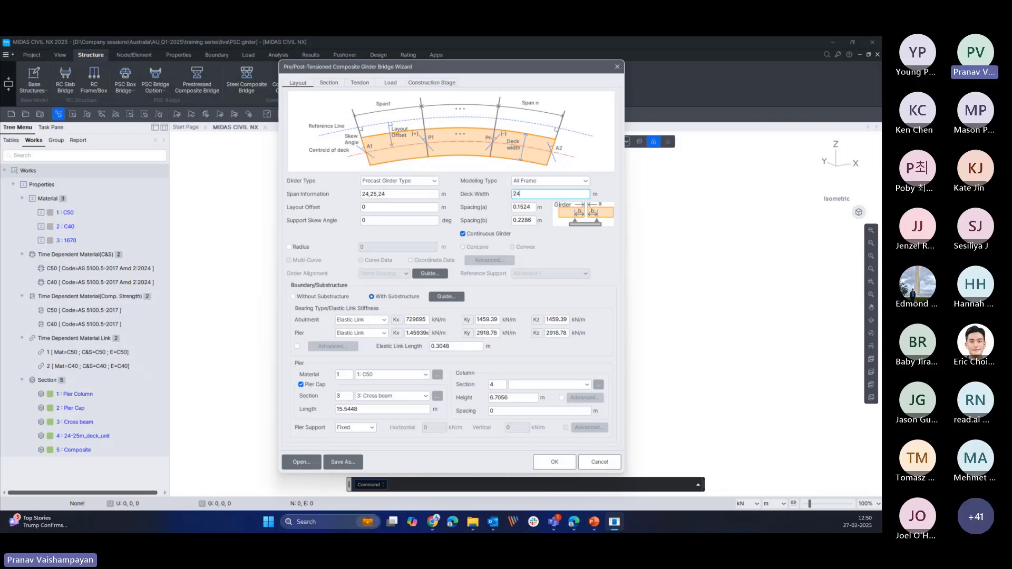
text(.64)
key(Tab)
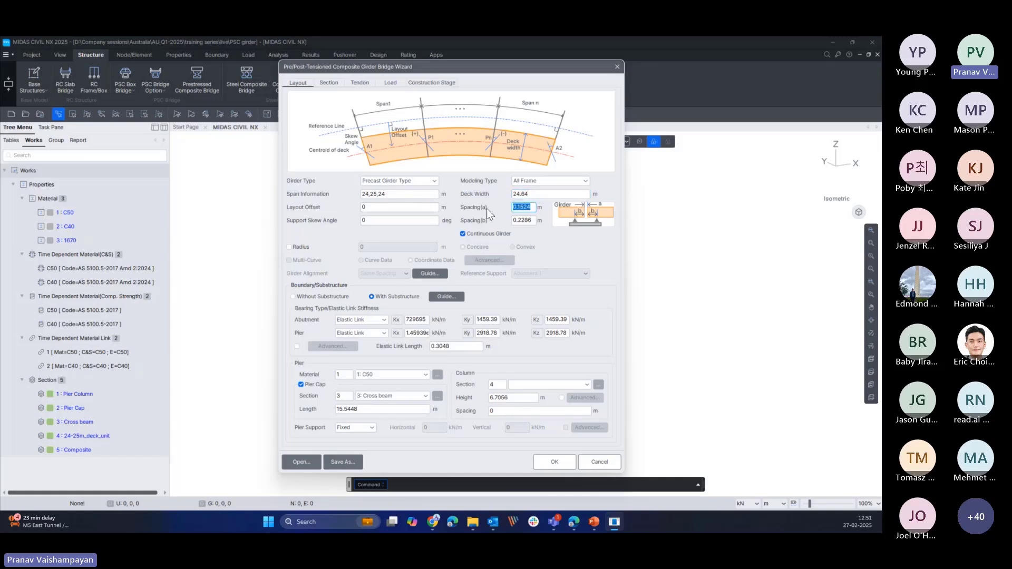
- Set the girder end Spacing(a) to 0.05 m and Spacing(b) to 0.5 m
text(0.05)
drag(533, 220, 508, 225)
text(0.5)
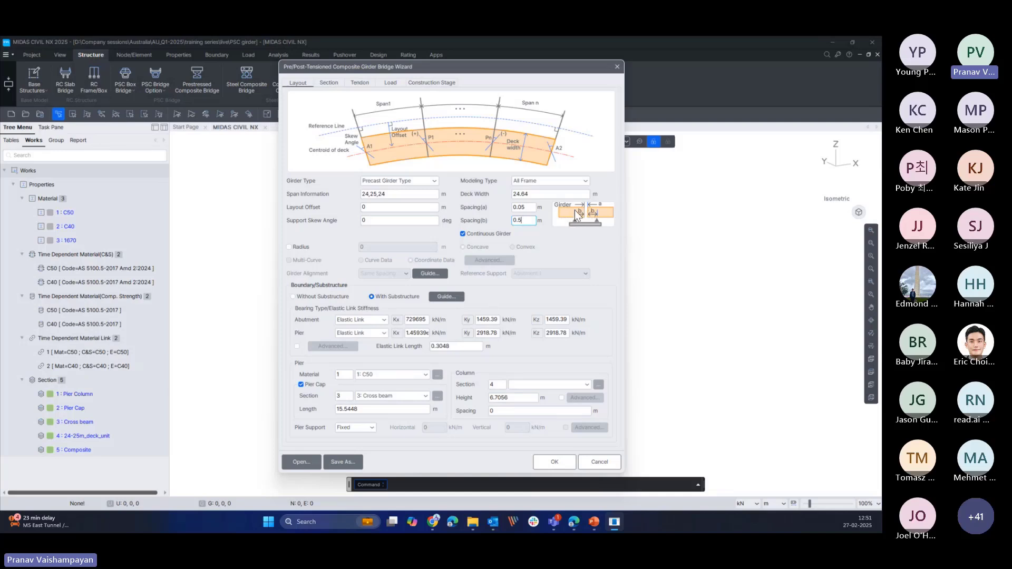
click(527, 220)
click(528, 206)
click(525, 219)
drag(491, 66, 498, 65)
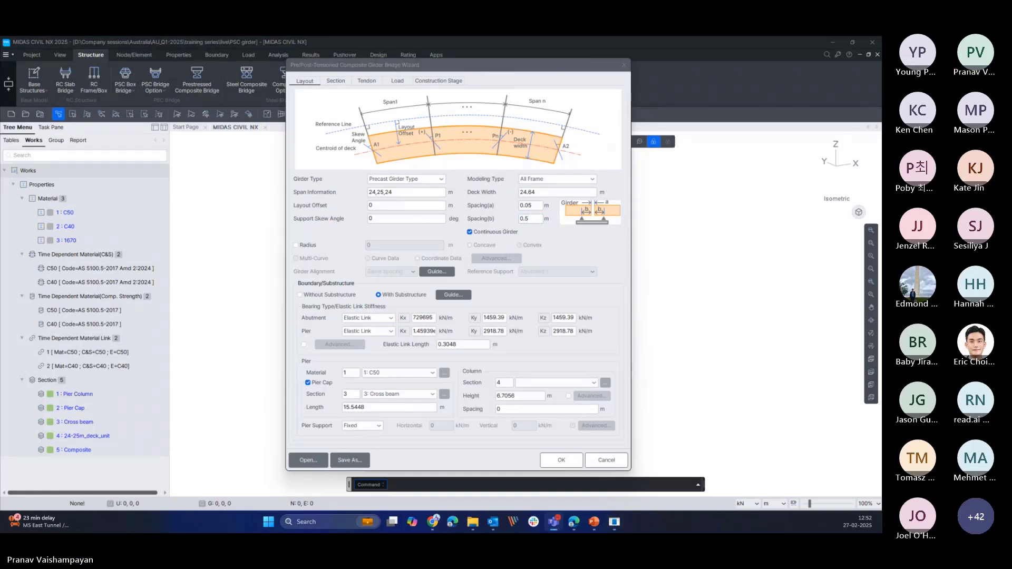
click(643, 187)
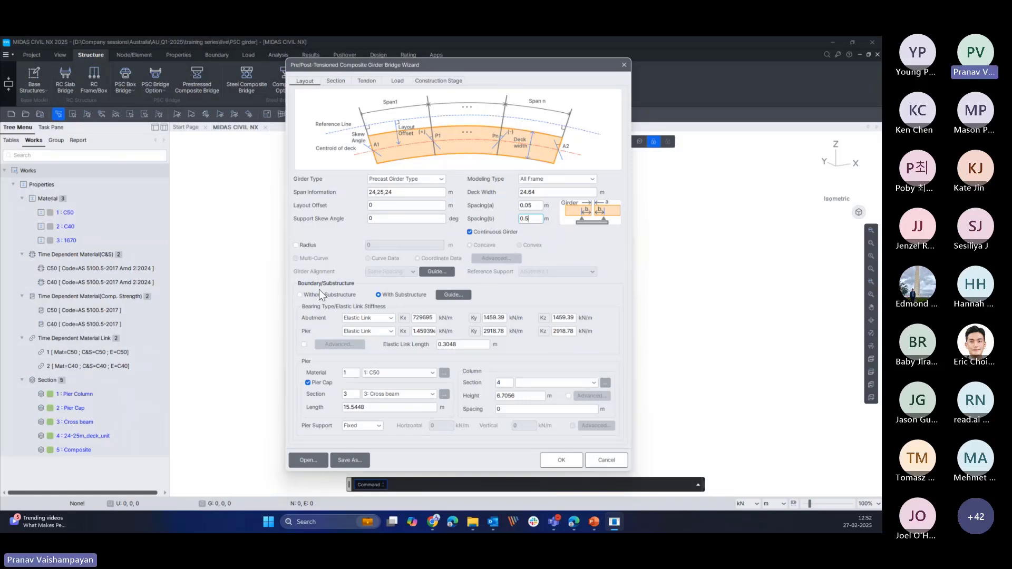
- Open the Boundary/Substructure guide diagram and place it beside the wizard to examine the pier and elastic link dimensions
drag(562, 75, 563, 71)
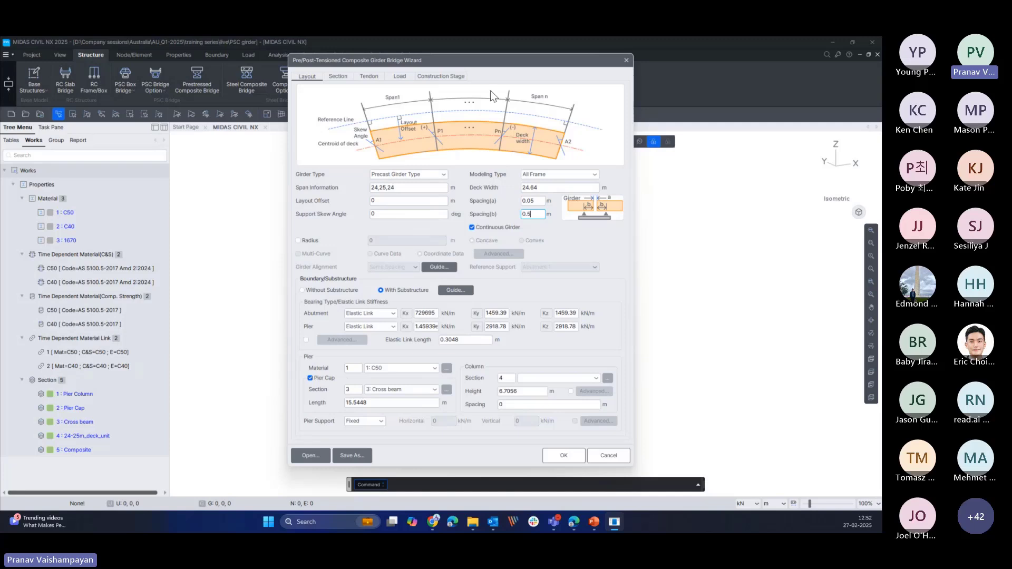
drag(485, 65, 485, 68)
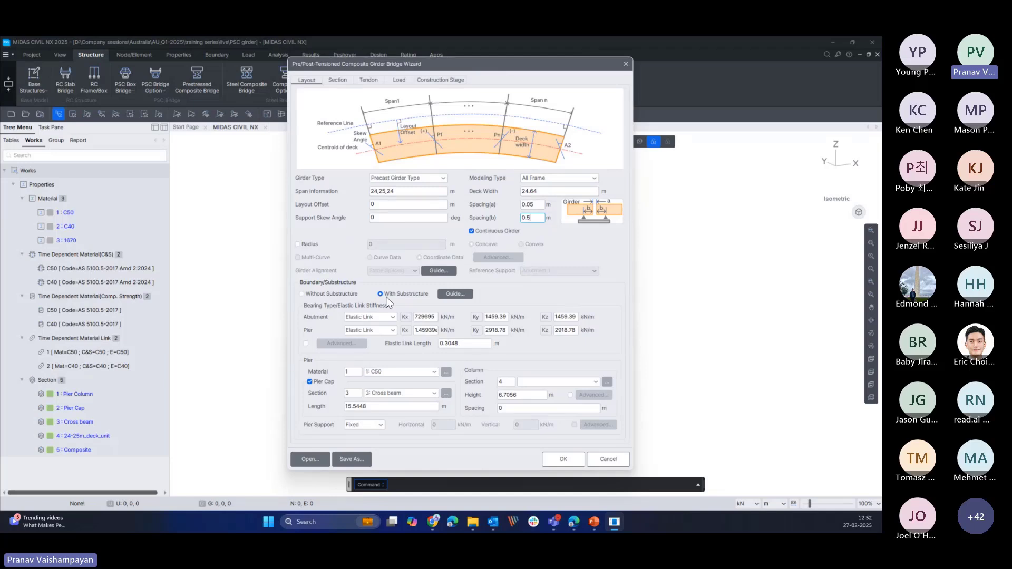
click(456, 293)
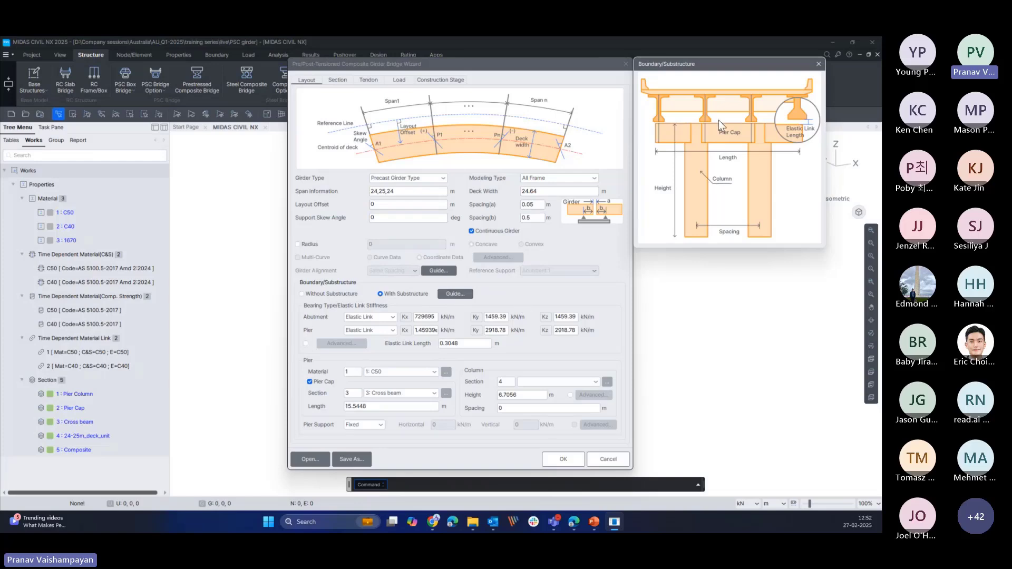
drag(728, 64, 724, 133)
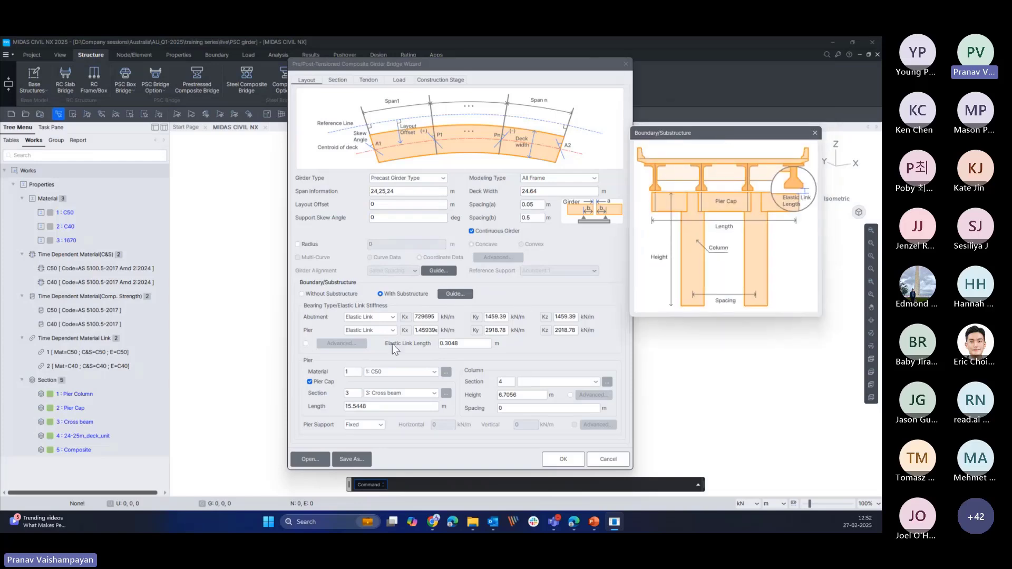
drag(722, 134, 728, 163)
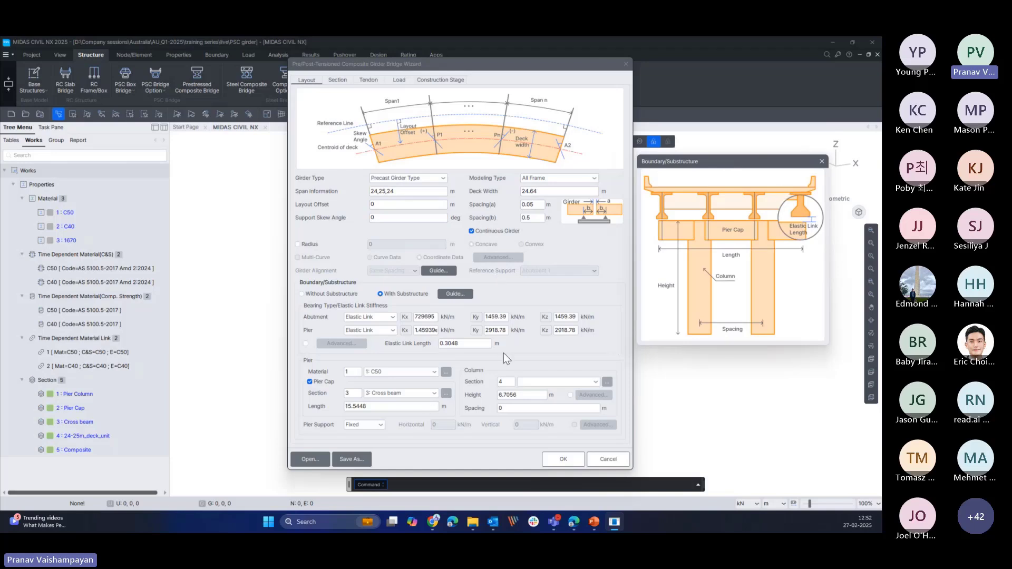
- Close the substructure guide and set the abutment elastic link stiffness to Kx 1e6, Ky 3000 and Kz 3000 kN/m
click(823, 162)
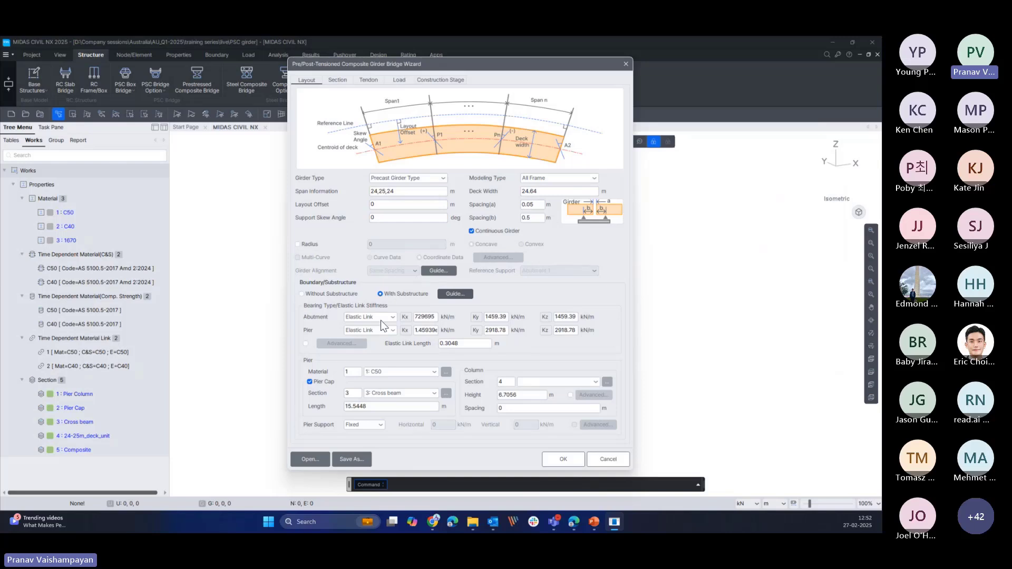
drag(514, 64, 518, 61)
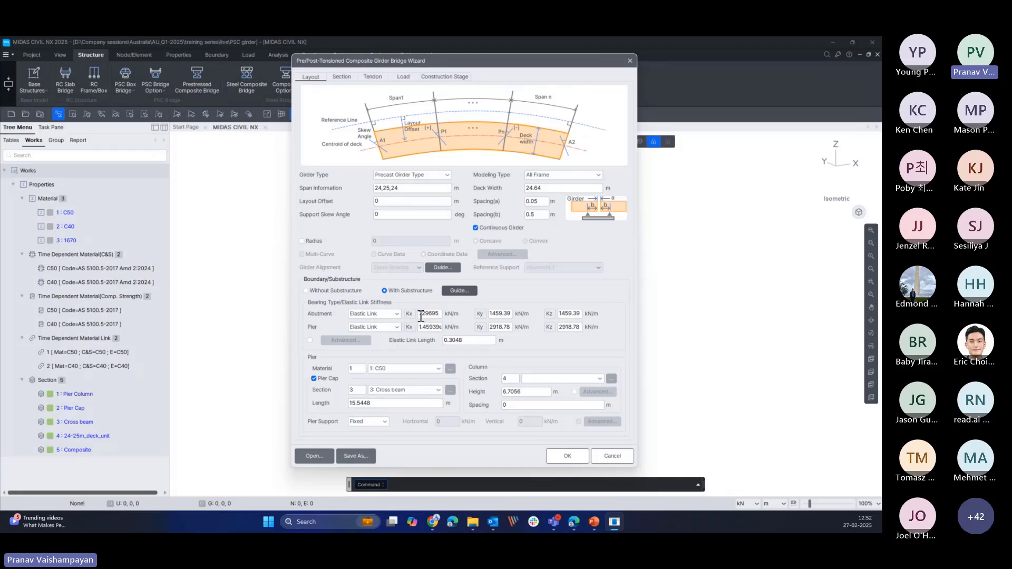
click(422, 316)
text(1e6)
click(509, 315)
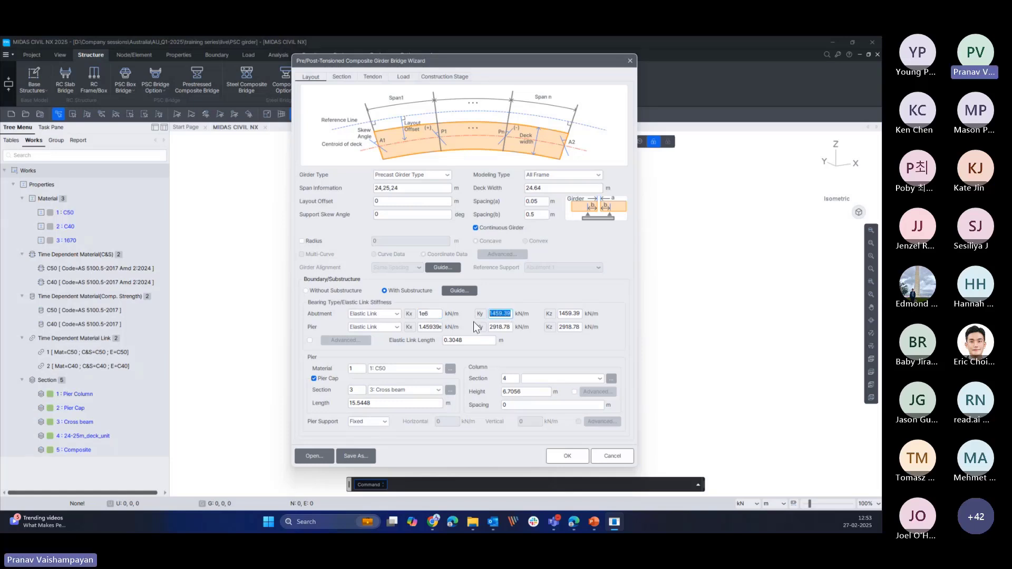
text(3000)
key(Tab)
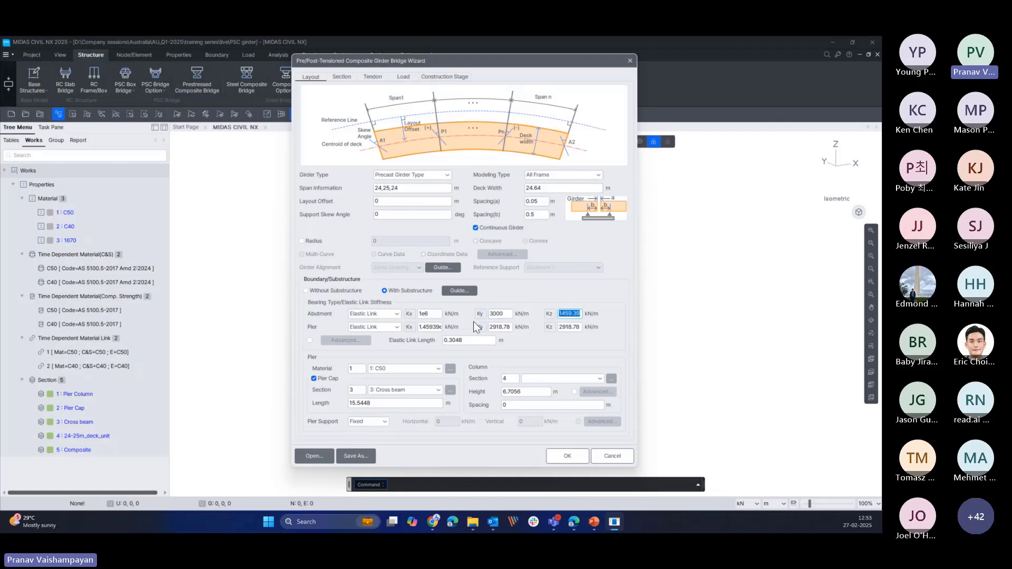
text(3000)
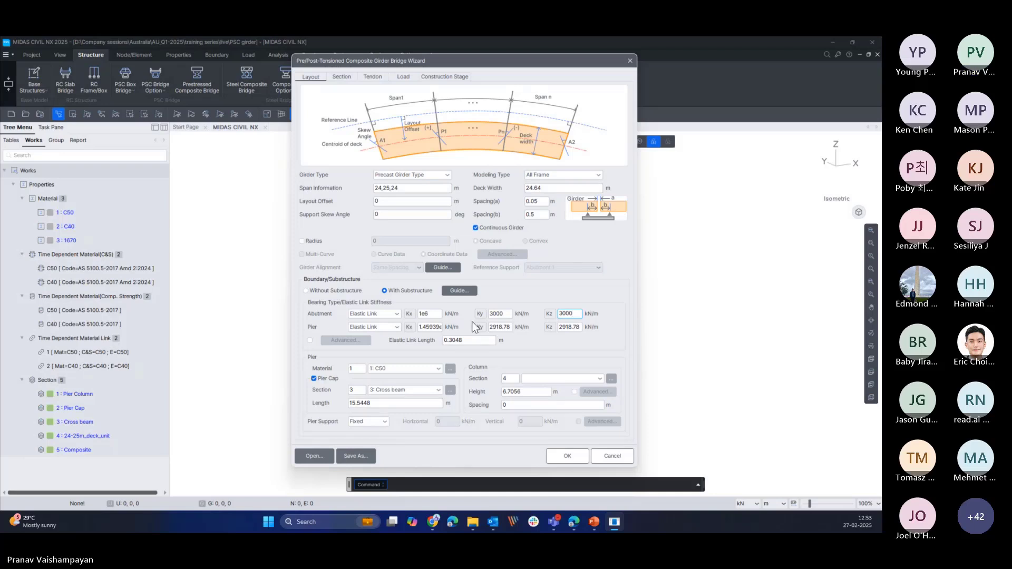
- Set the pier elastic link stiffness to Kx 1e6, Ky 3000 and Kz 3000 kN/m
double_click(438, 327)
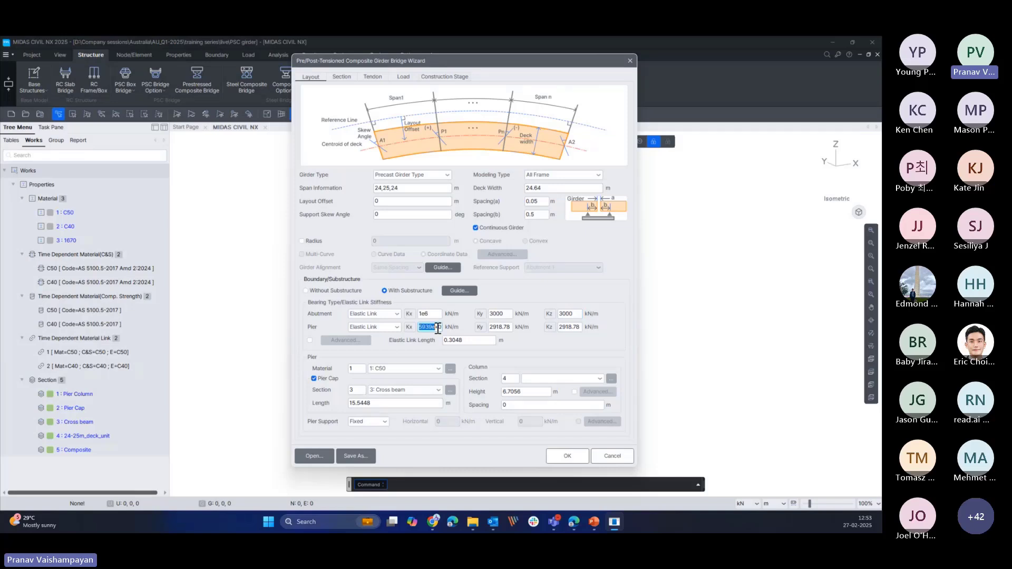
text(1e6)
text(1)
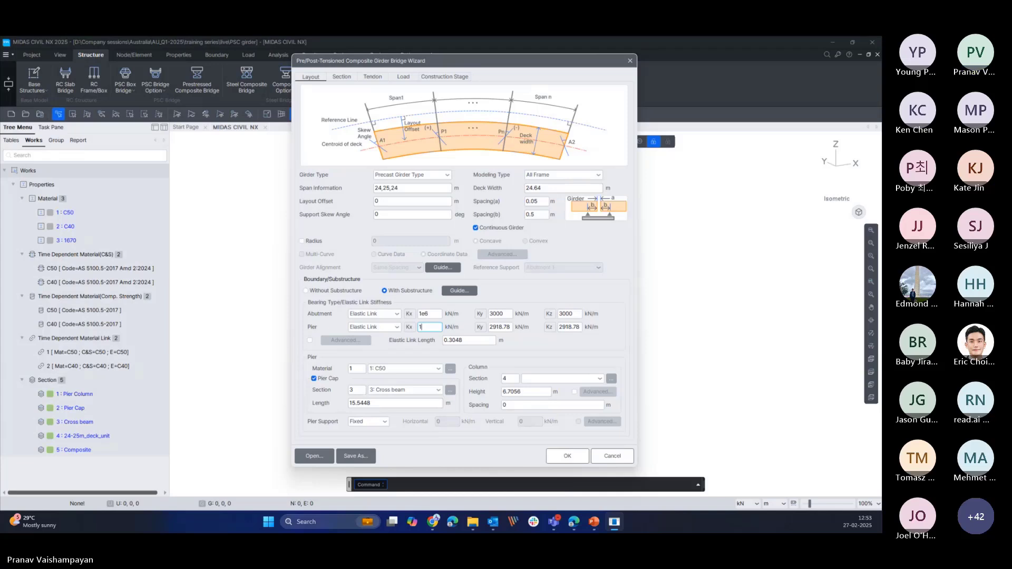
text(e6)
key(Tab)
text(3000)
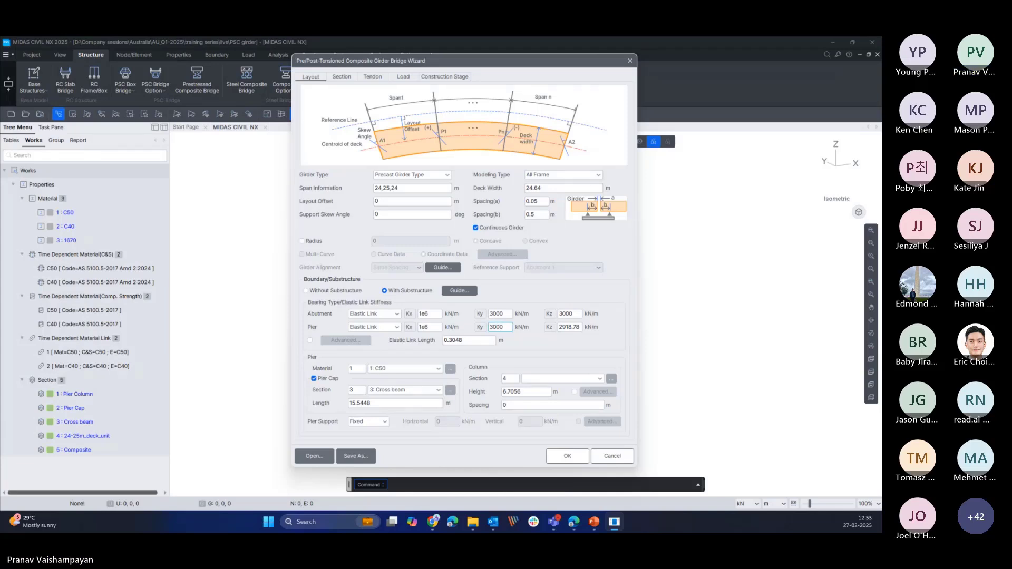
key(Tab)
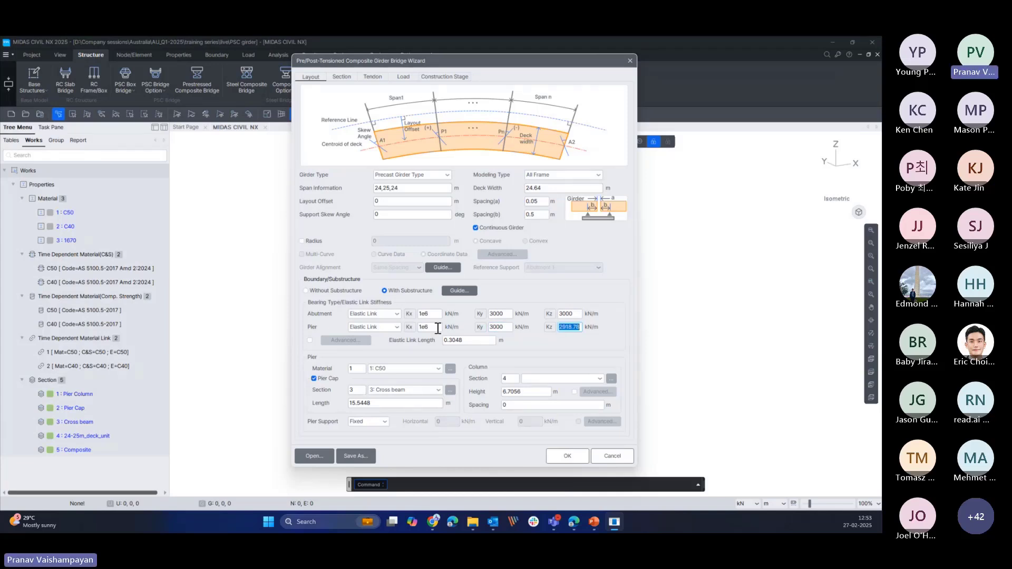
text(3000)
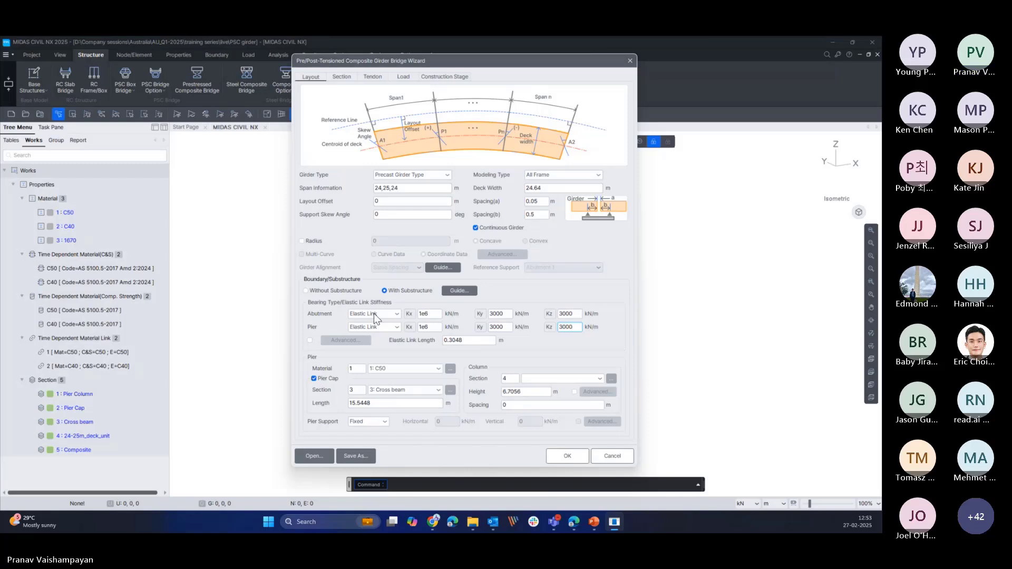
click(506, 327)
click(577, 327)
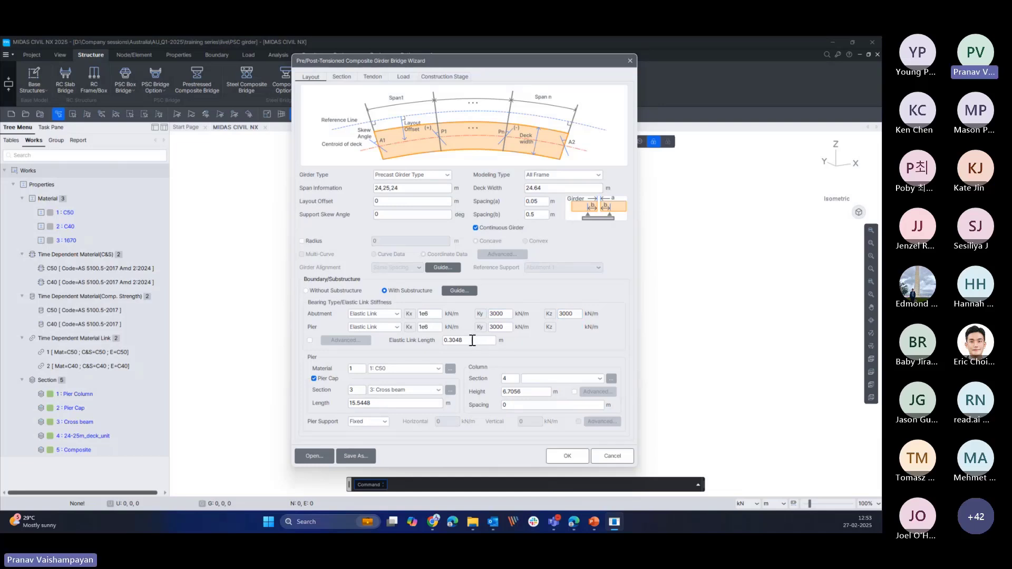
- Set the elastic link length of the bearings to 0.15 m
drag(473, 340, 438, 341)
text(0.15)
click(509, 327)
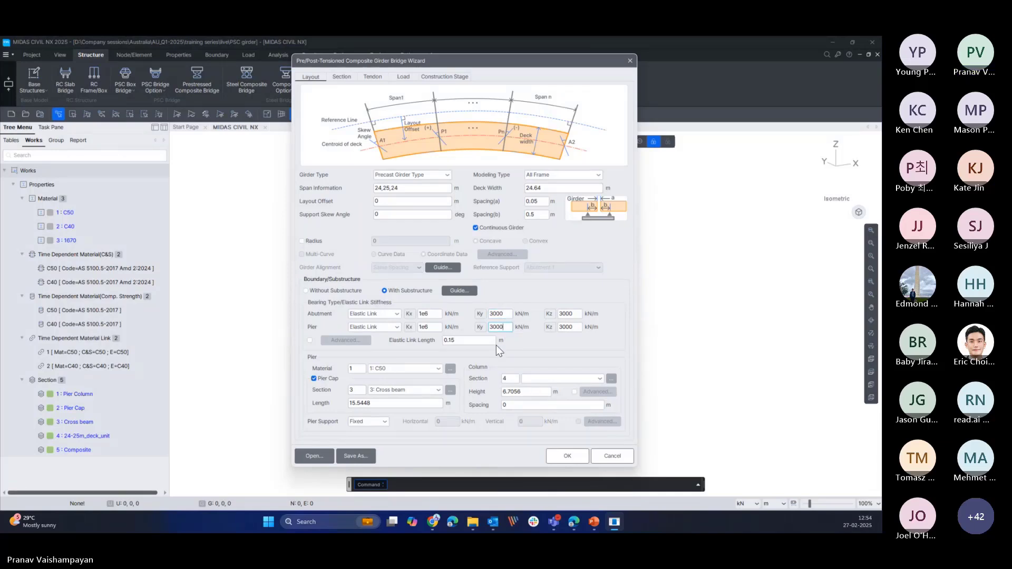
click(472, 342)
- Assign material 2: C40 to the pier
click(406, 369)
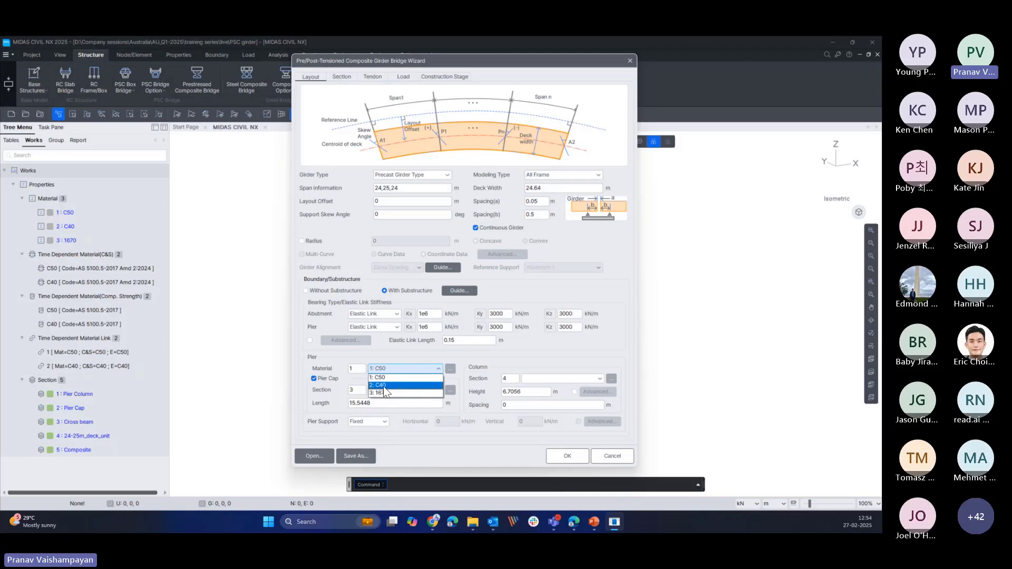
click(384, 387)
drag(537, 63, 543, 63)
click(412, 371)
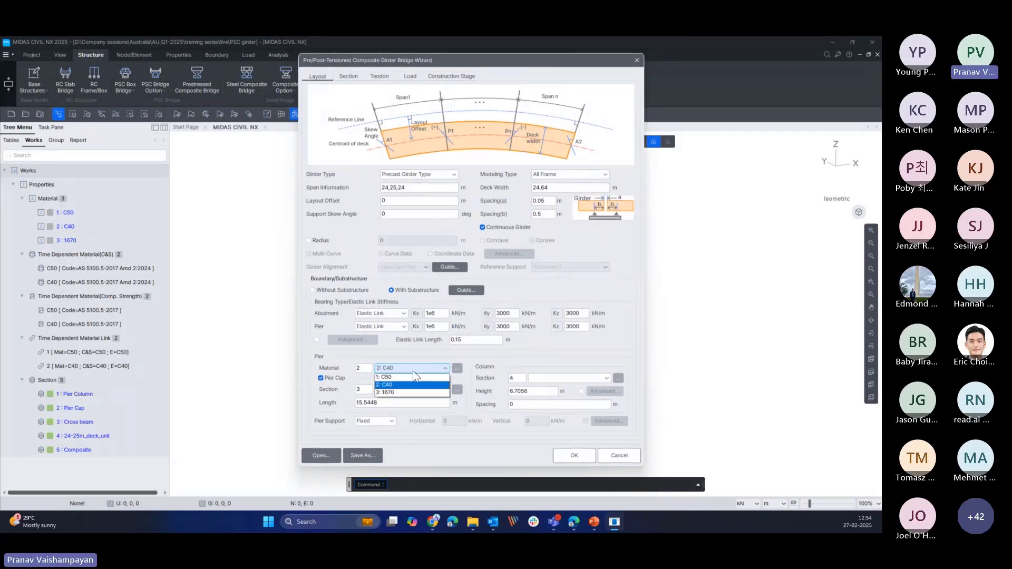
click(393, 381)
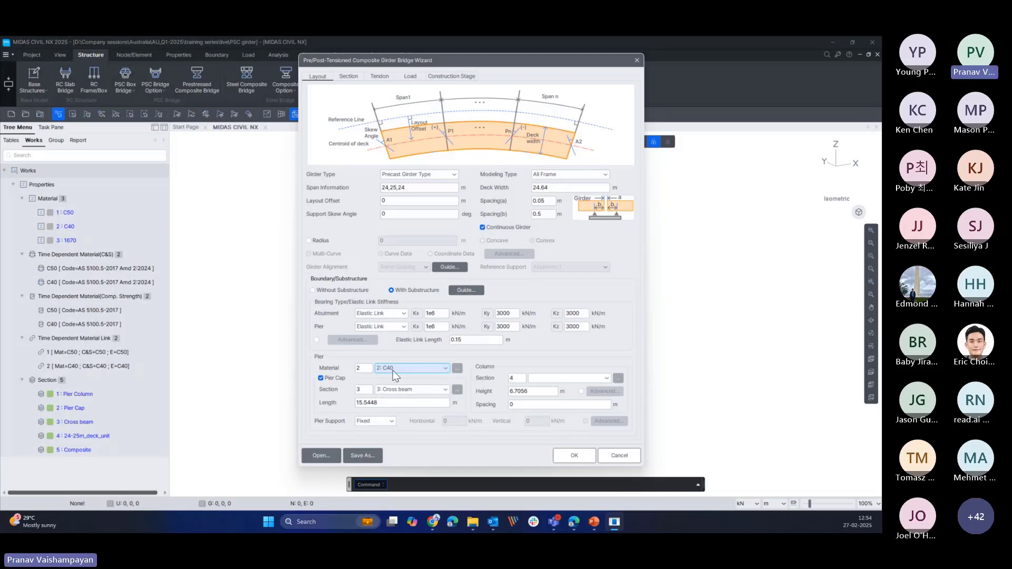
- Assign section 2: Pier Cap to the pier cap and set its length to 24.5 m
click(411, 390)
click(395, 405)
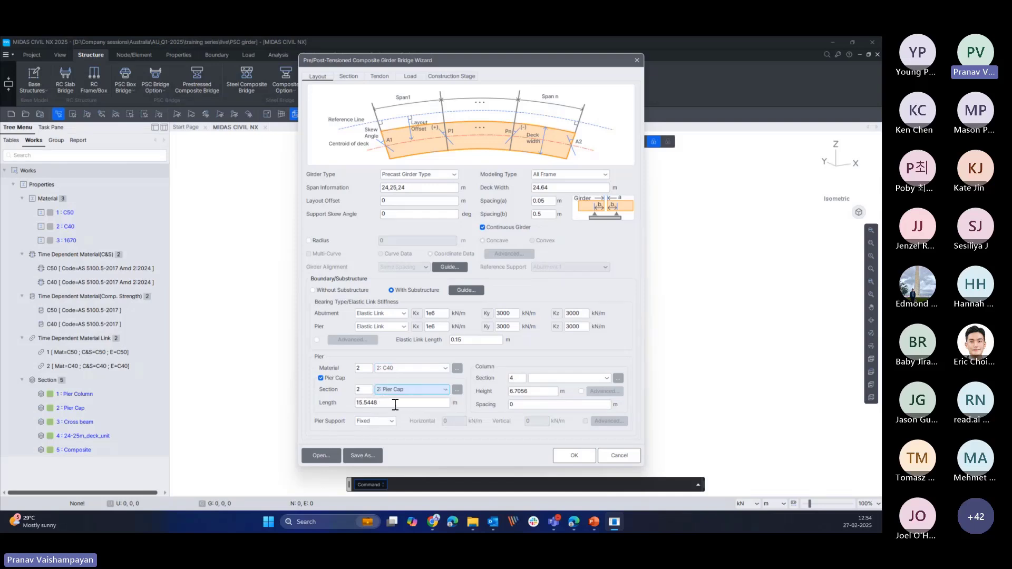
double_click(396, 405)
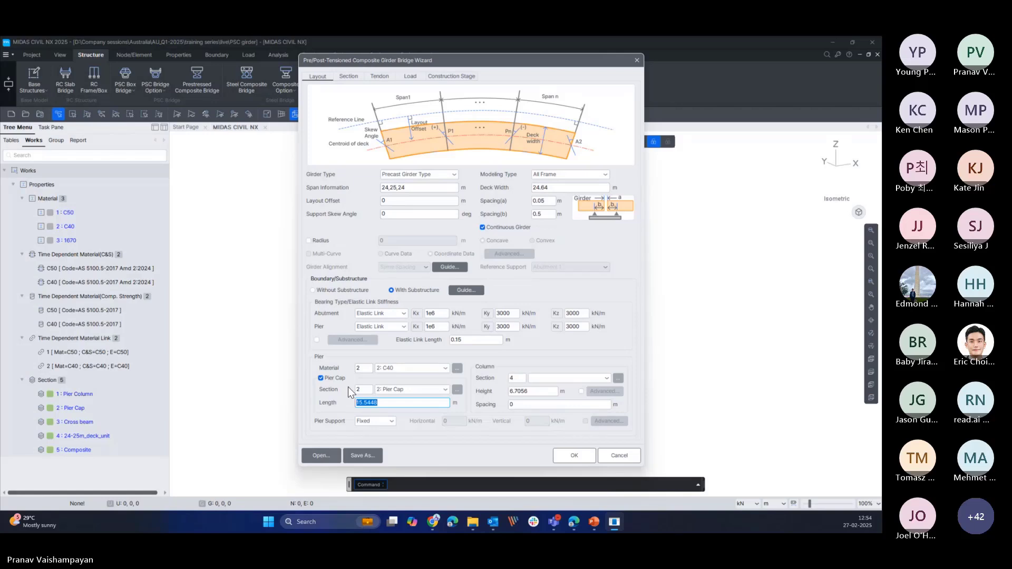
text(24.5)
- Assign section 1: Pier Column to the pier columns and set their height to 15 m
click(573, 380)
click(563, 384)
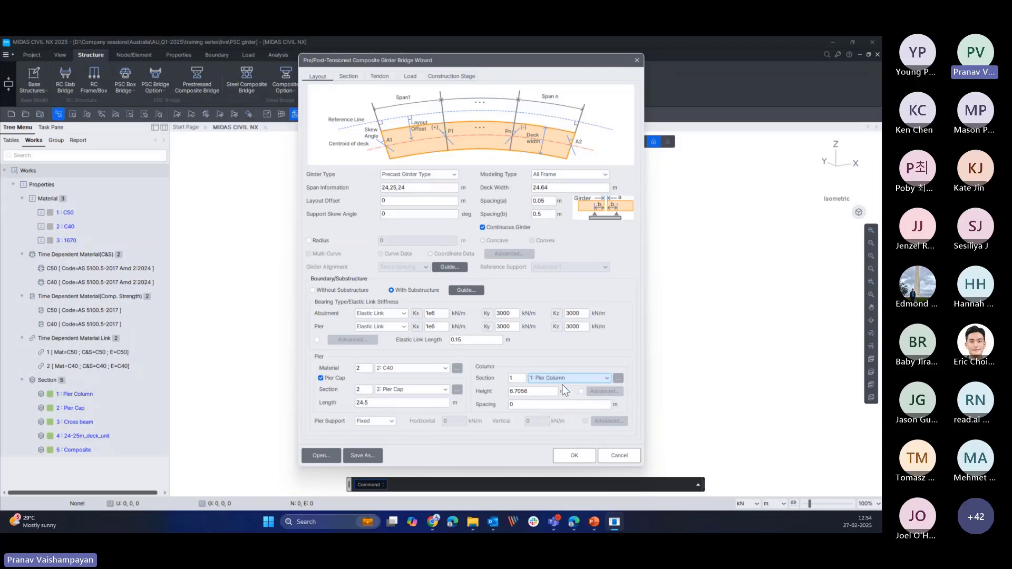
drag(543, 391, 500, 391)
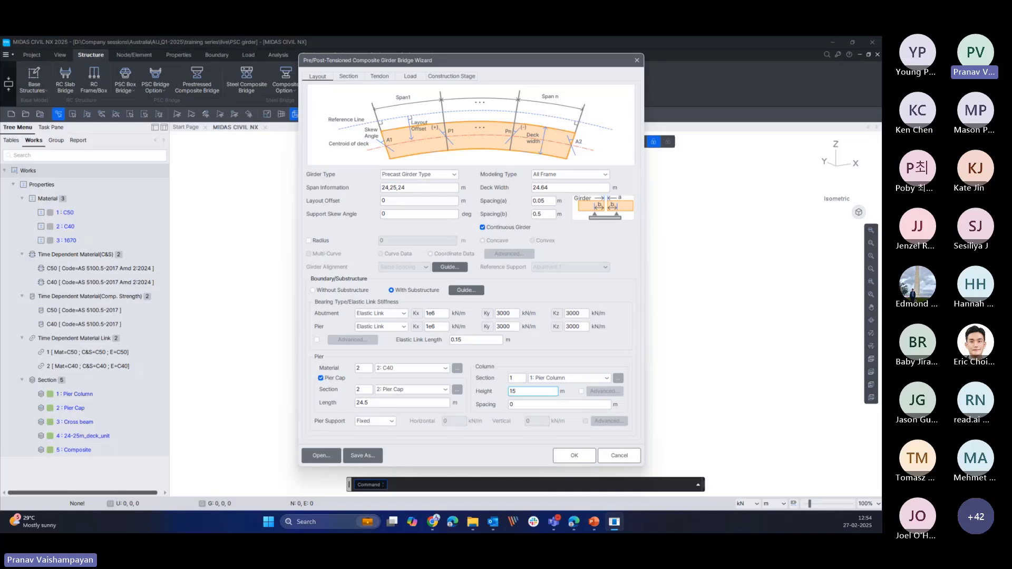
text(15)
key(Tab)
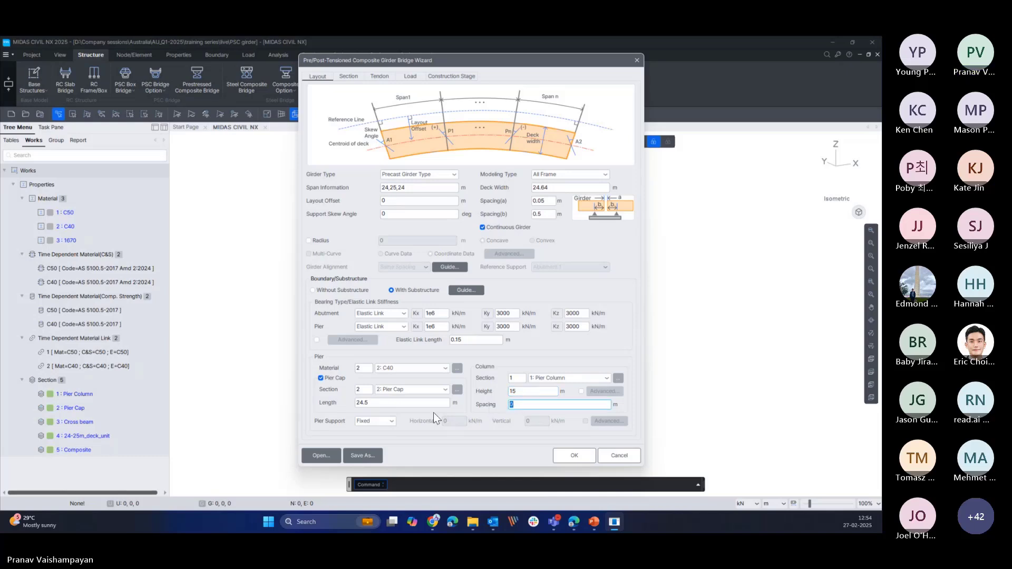
text(6)
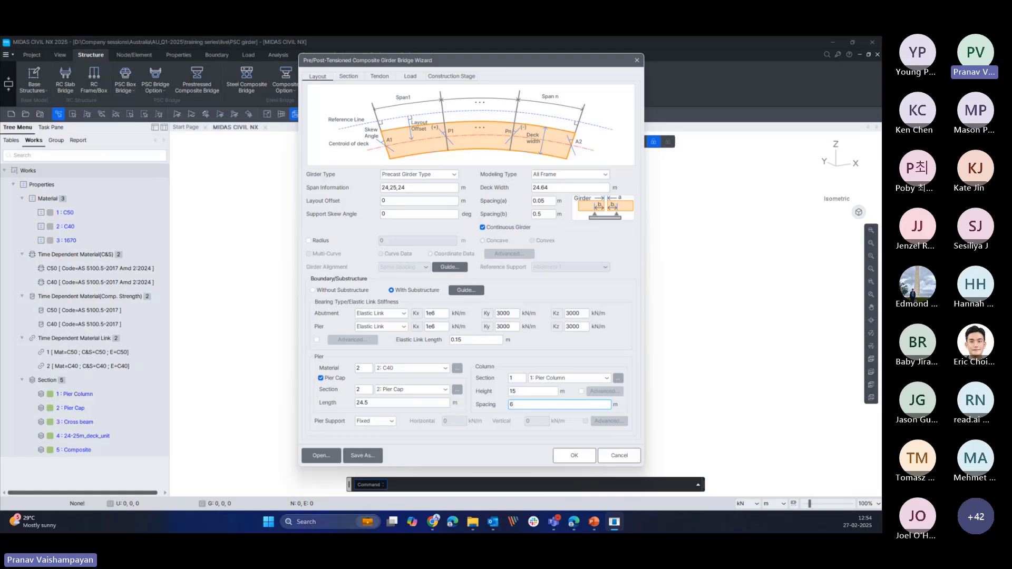
text(3.5)
key(BackSpace)
key(BackSpace)
key(BackSpace)
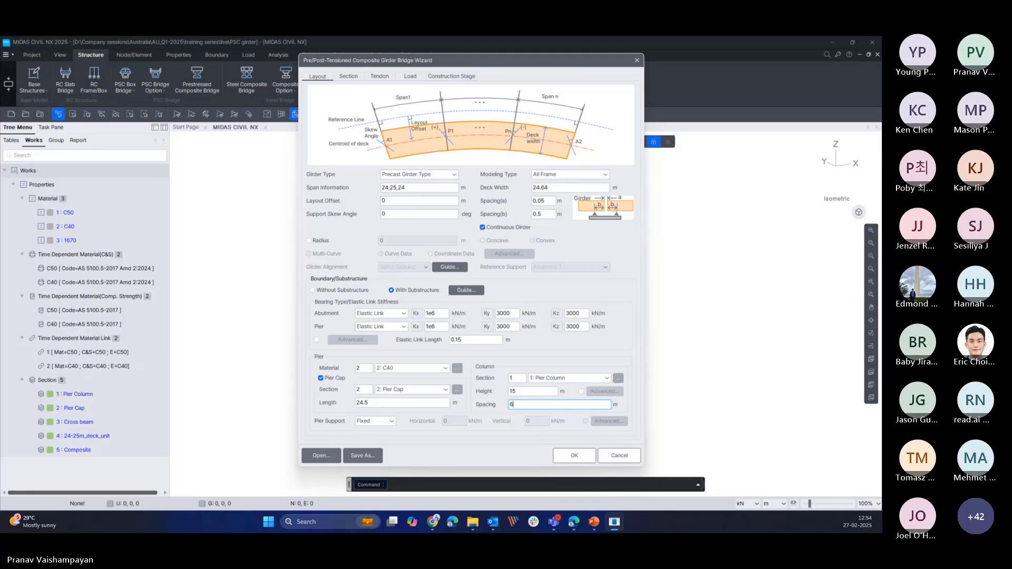
text(@3.5)
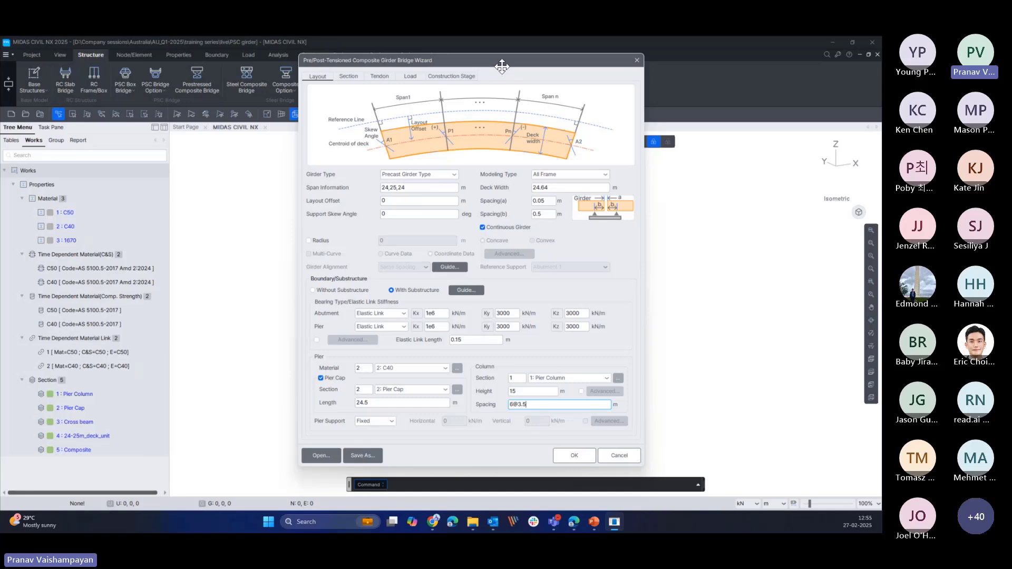
drag(502, 67, 496, 69)
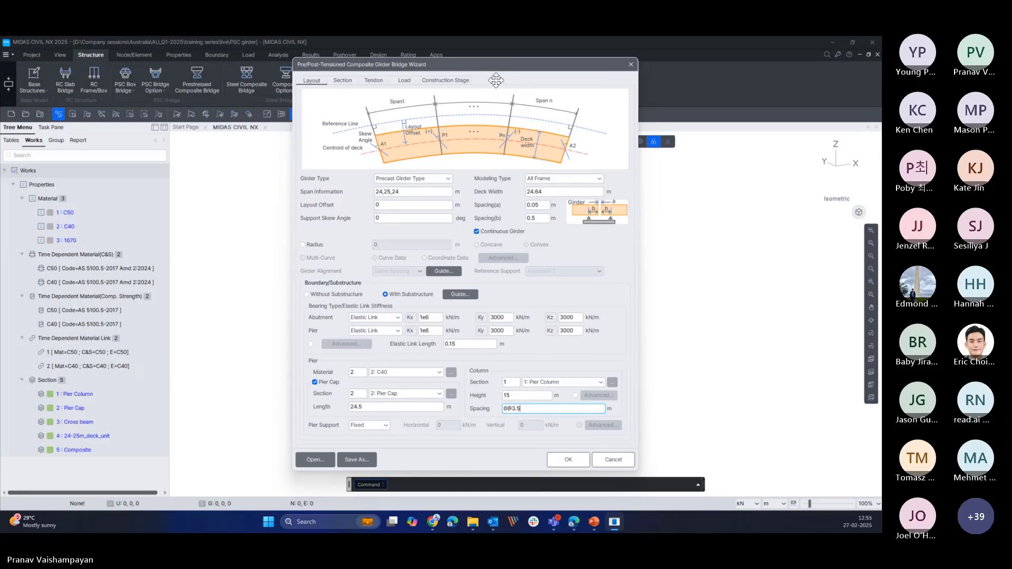
click(521, 394)
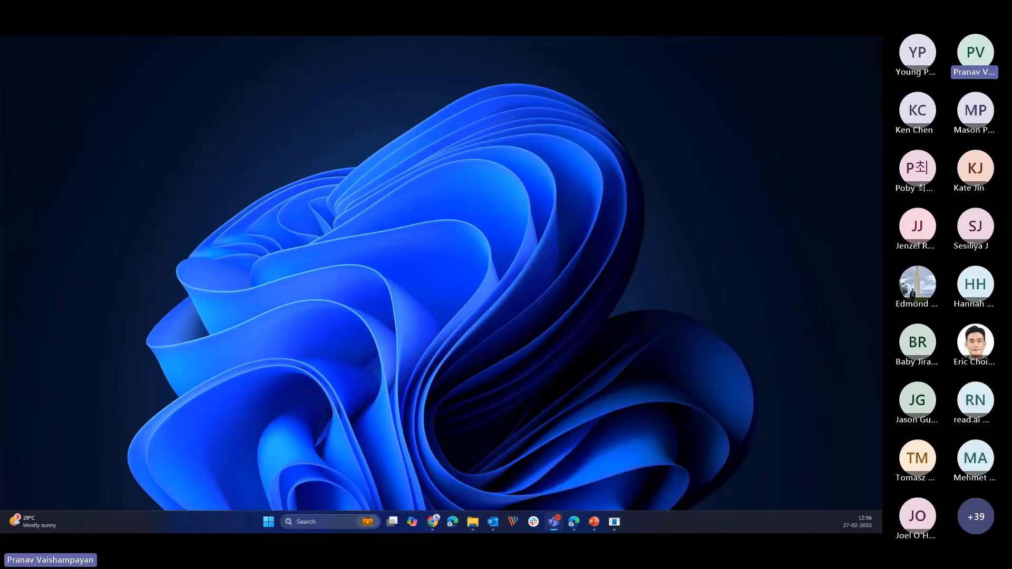
- Return to MIDAS CIVIL NX and set the deck thickness to 0.23 m in the bridge wizard's section settings
key(alt+Tab)
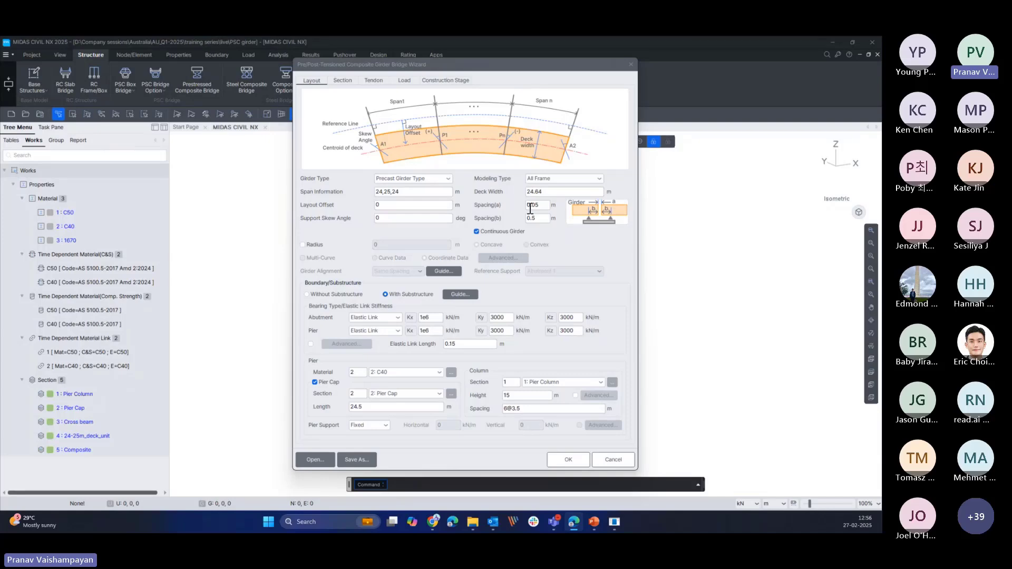
click(343, 80)
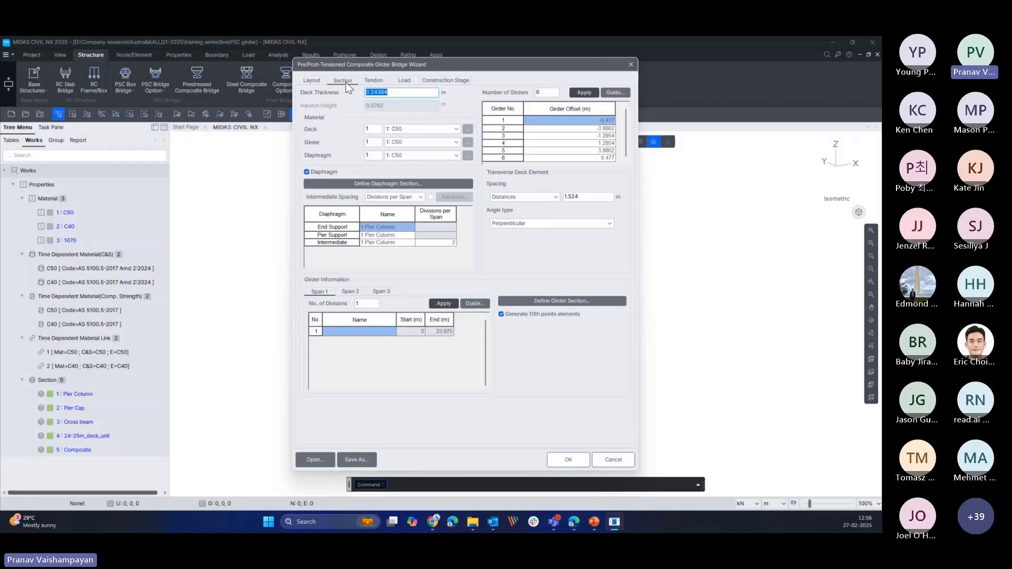
click(399, 94)
drag(400, 94, 361, 93)
text(0.23)
- Assign material 2: C40 to both the deck and the diaphragms
click(415, 128)
click(414, 128)
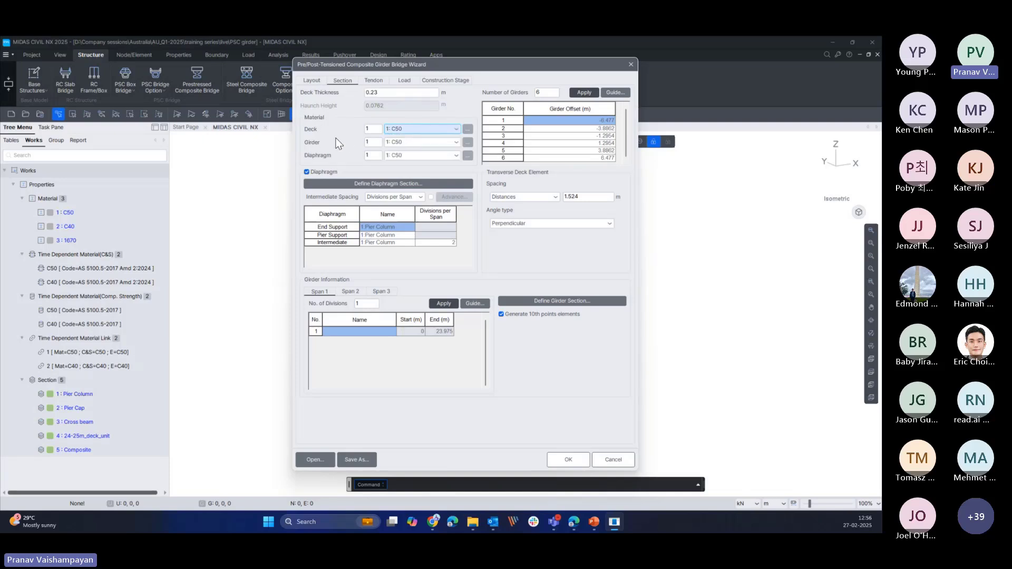
click(406, 130)
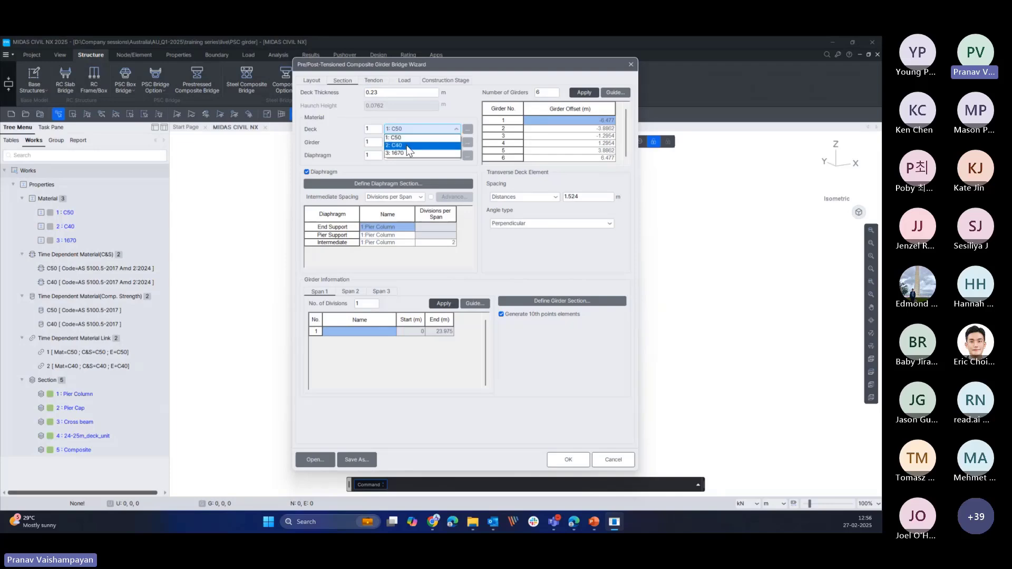
click(407, 144)
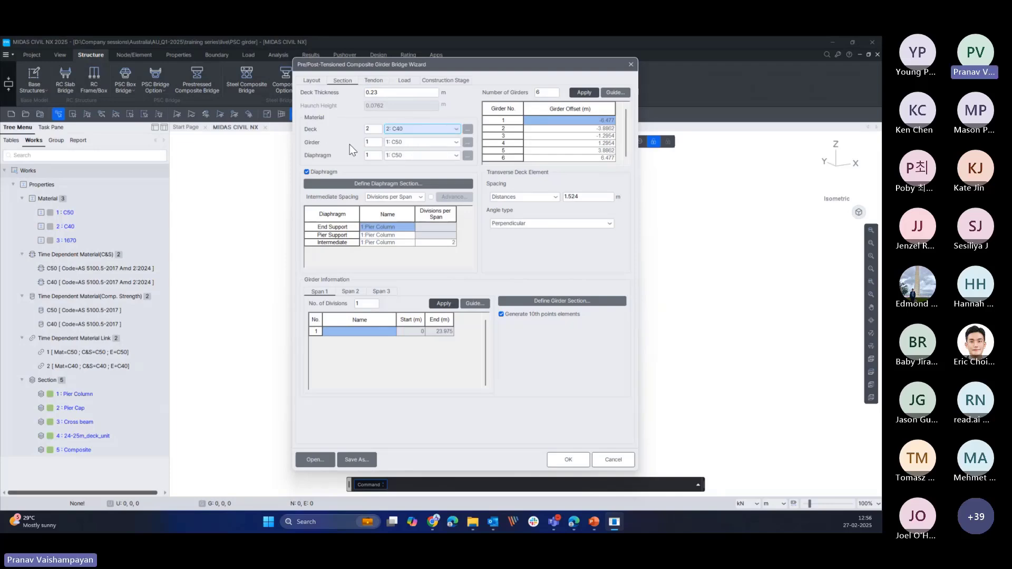
click(412, 155)
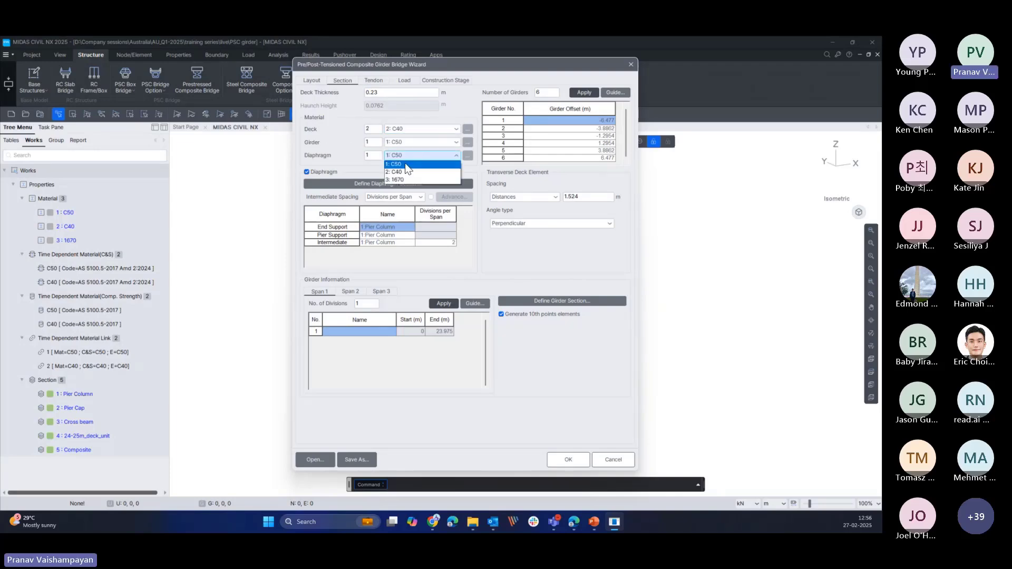
click(400, 172)
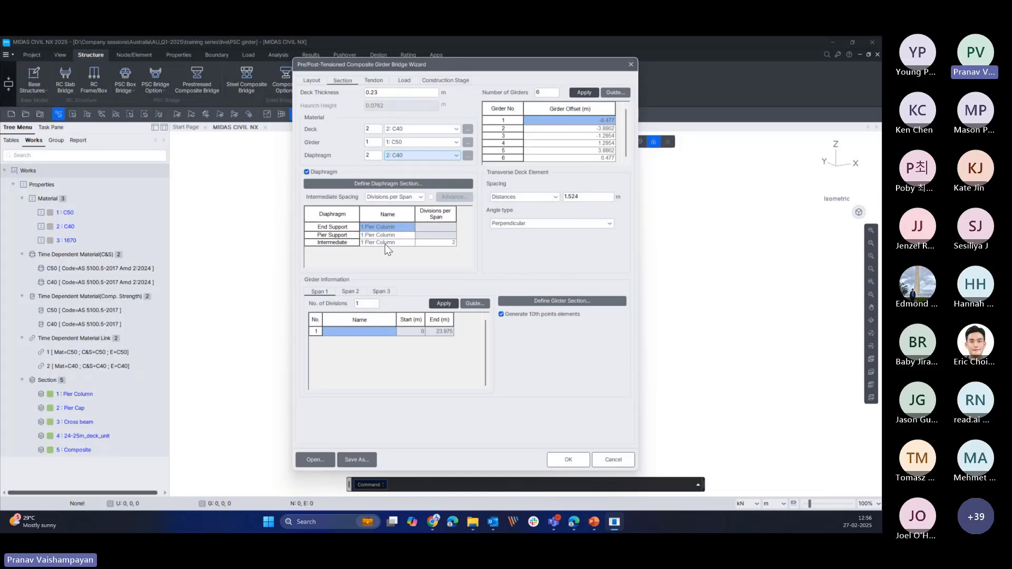
- Keep the intermediate diaphragm spacing as Divisions per Span and set the intermediate diaphragm's divisions per span to 1
click(421, 199)
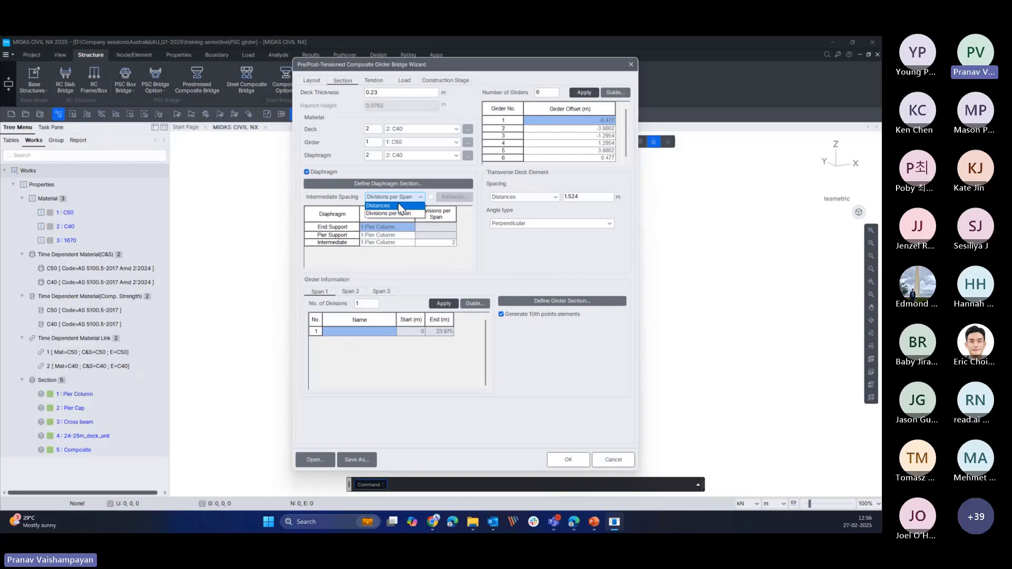
click(402, 212)
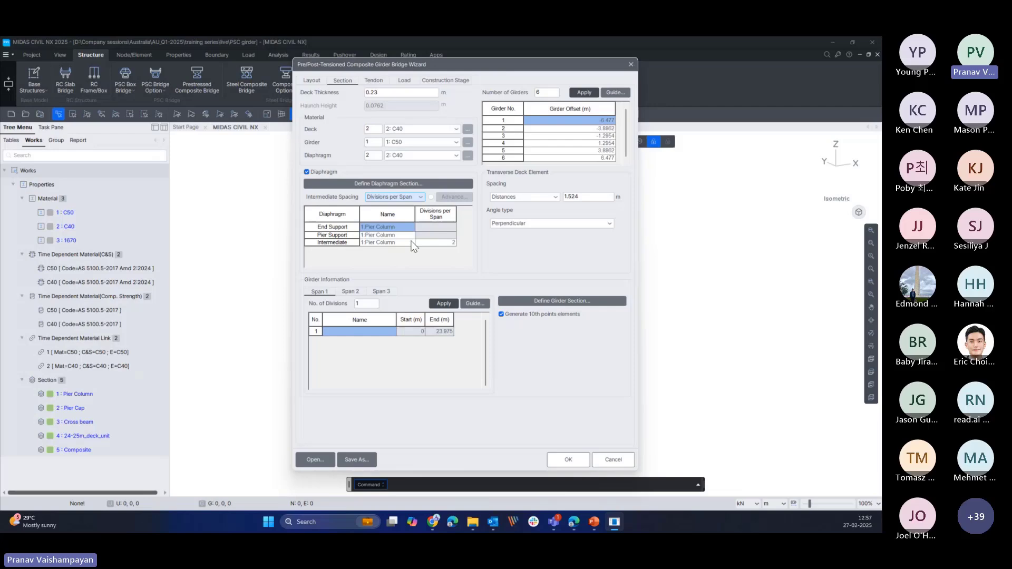
click(448, 243)
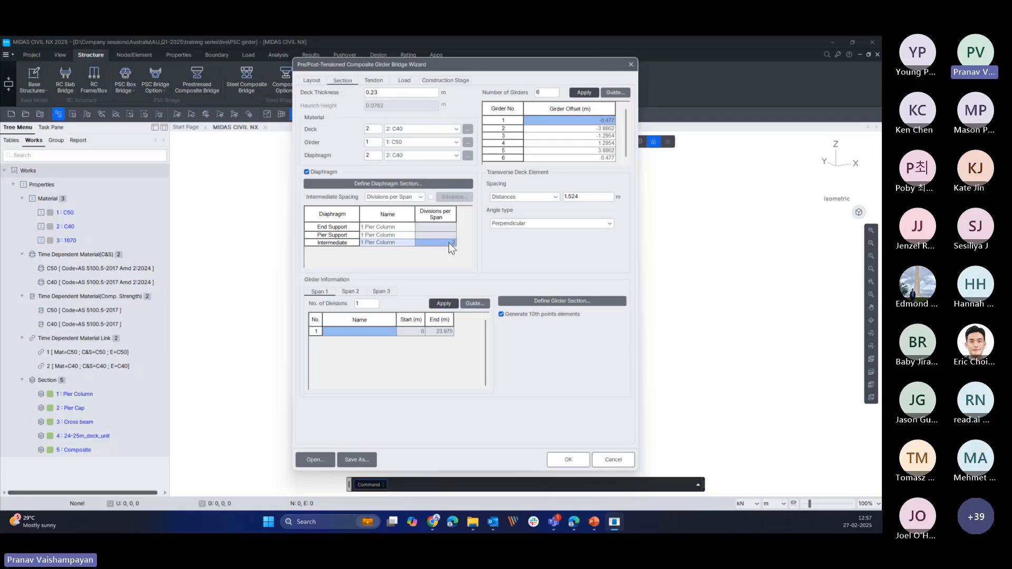
text(1)
click(413, 235)
click(435, 244)
- Assign section 3 Cross beam to the end support, pier support and intermediate diaphragms
click(399, 229)
click(410, 226)
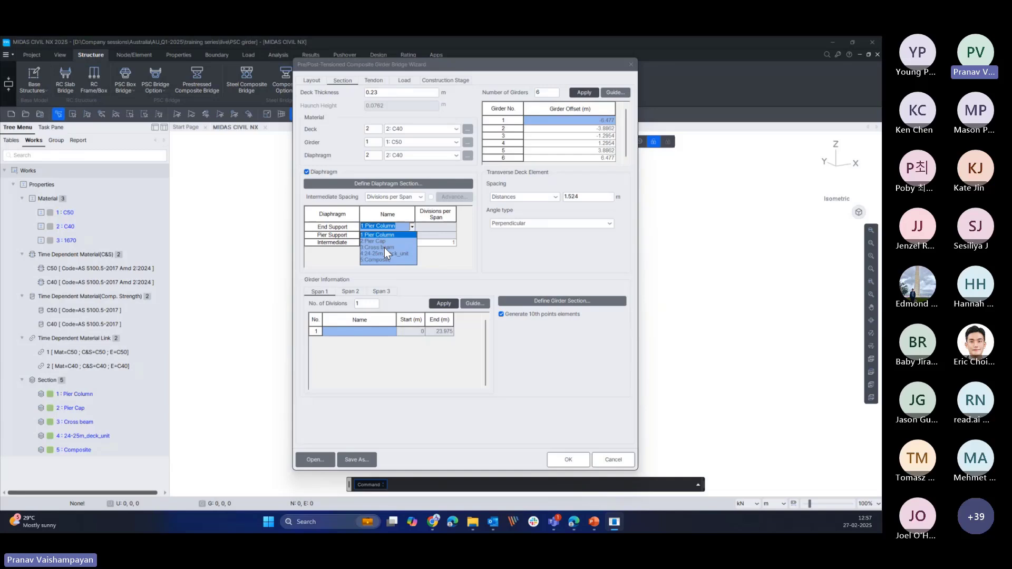
click(384, 248)
click(413, 236)
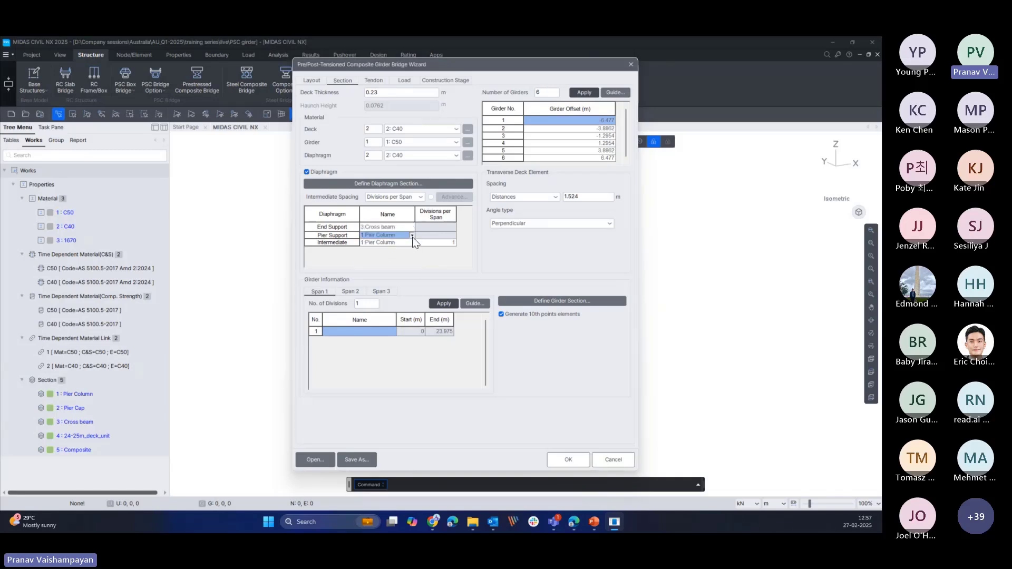
click(412, 236)
click(409, 242)
double_click(412, 242)
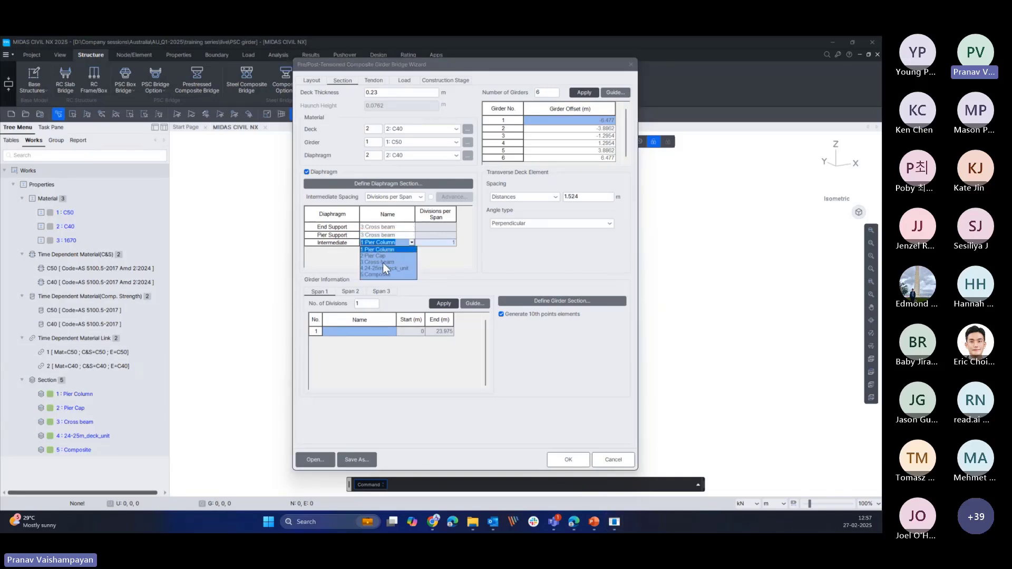
click(384, 264)
click(410, 226)
click(410, 227)
click(431, 242)
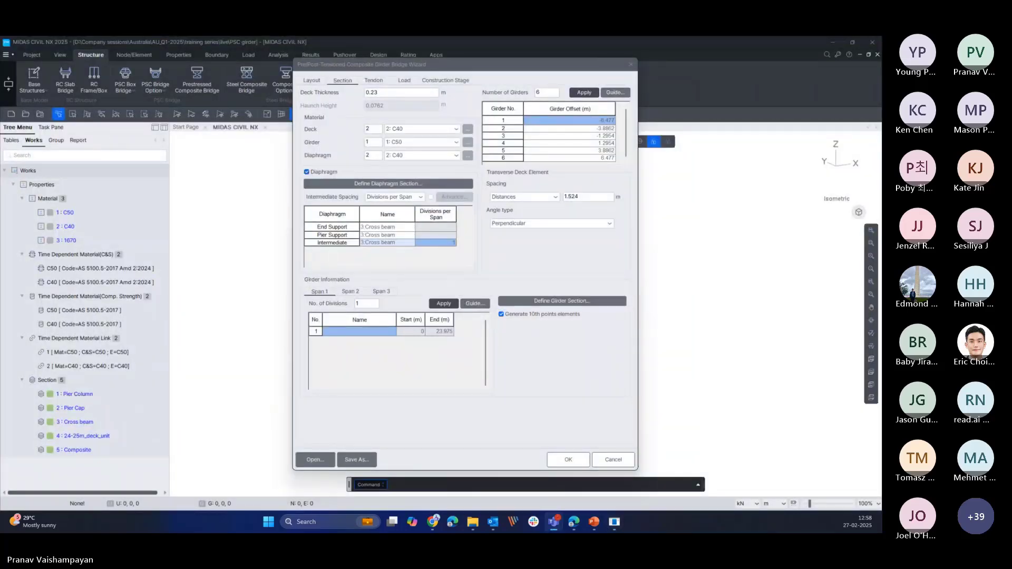
click(387, 166)
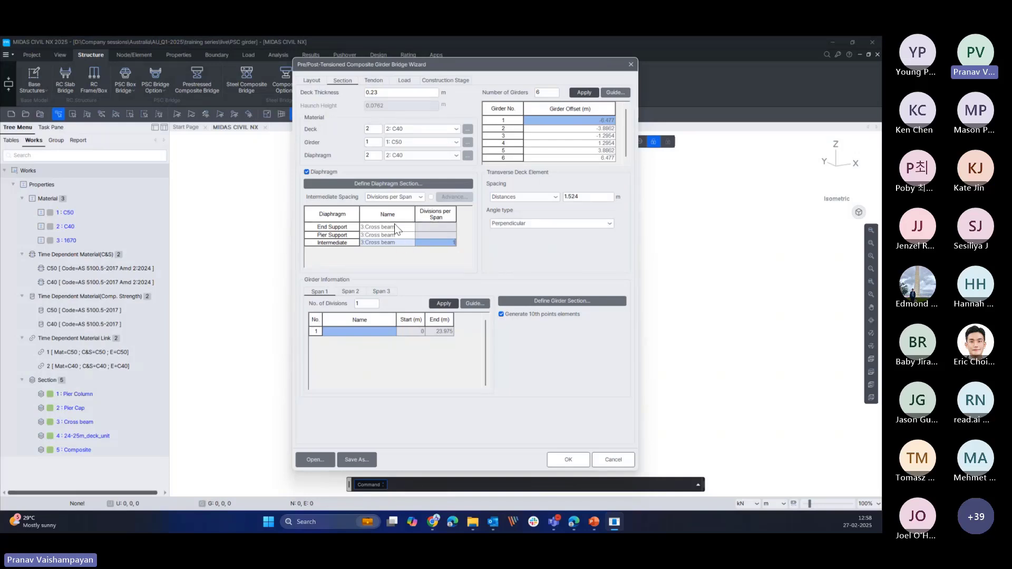
- Assign section 5 Composite to the girders of Span 1, Span 2 and Span 3
click(355, 292)
click(321, 291)
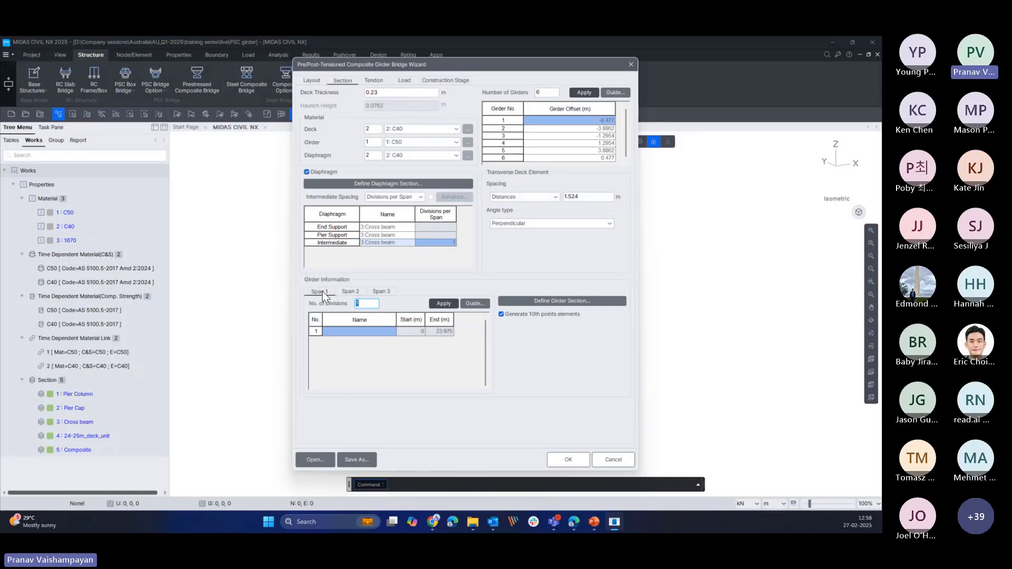
click(393, 331)
click(358, 339)
click(351, 293)
click(393, 331)
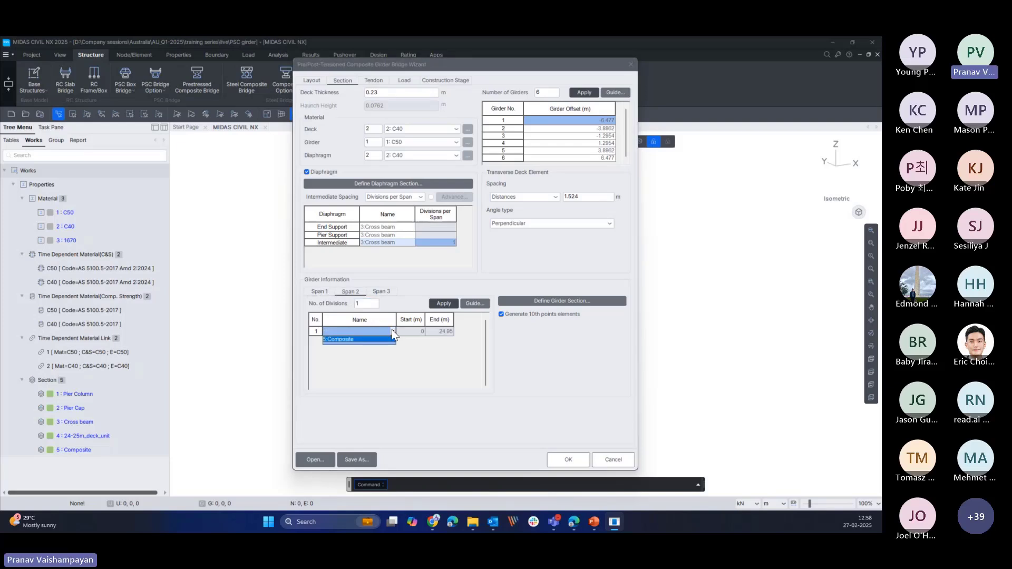
click(366, 338)
click(381, 292)
click(393, 331)
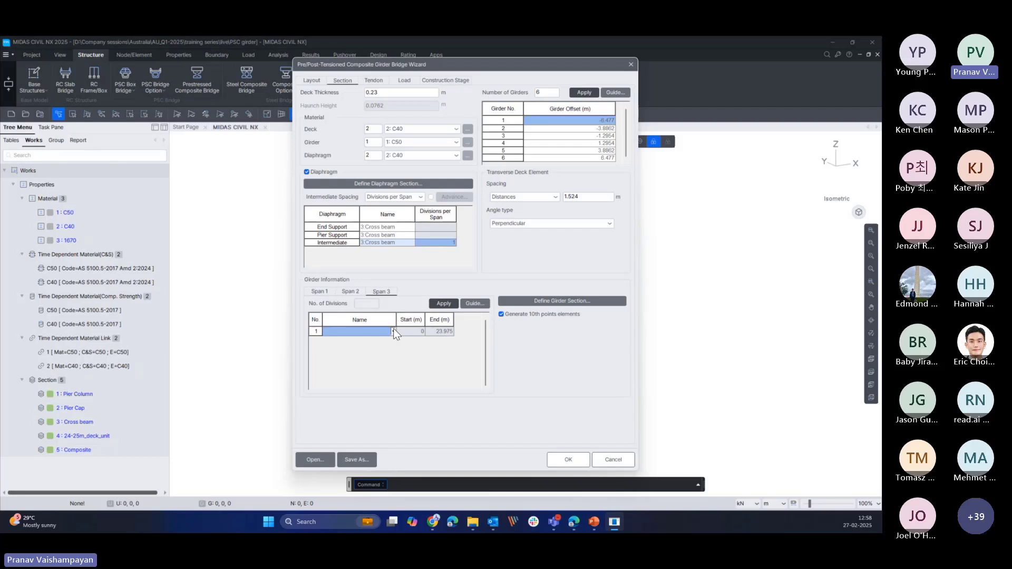
click(359, 340)
- Check the girder section assignments for Span 1 and Span 2
click(353, 292)
click(320, 293)
click(394, 333)
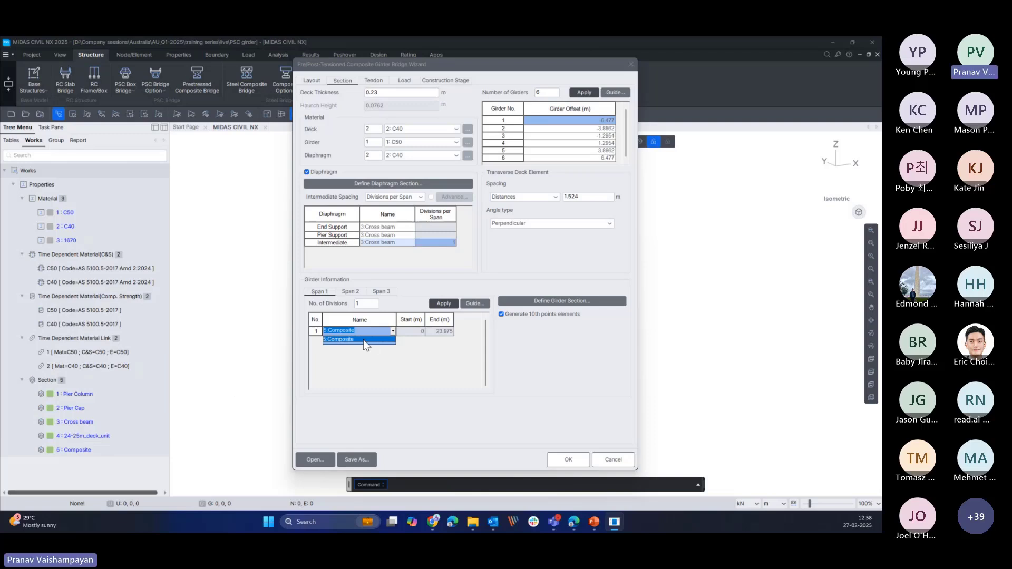
click(358, 354)
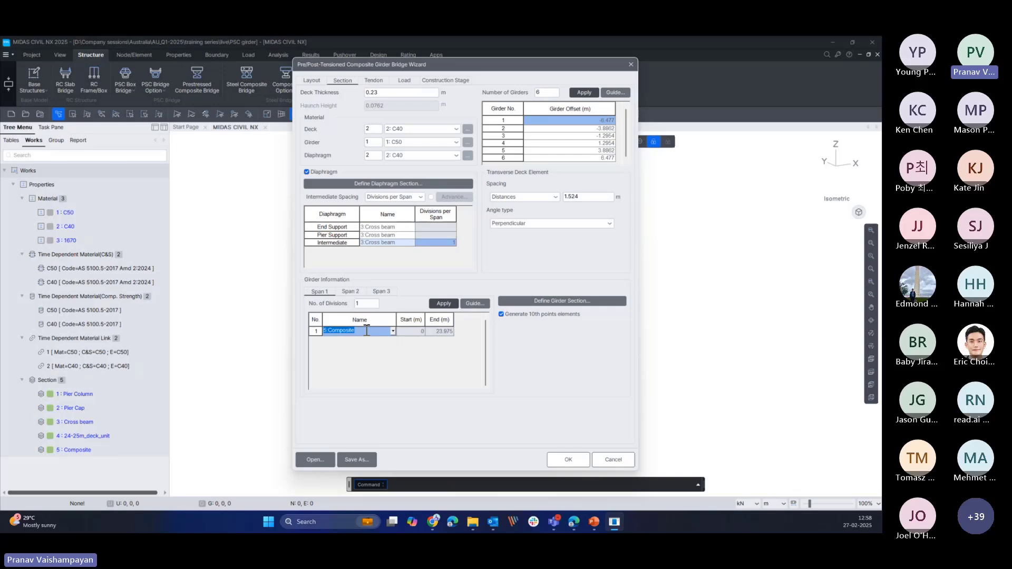
click(351, 291)
click(321, 293)
- Set the number of girders to 40 and apply it to the girder offset table
double_click(538, 93)
text(40)
click(584, 93)
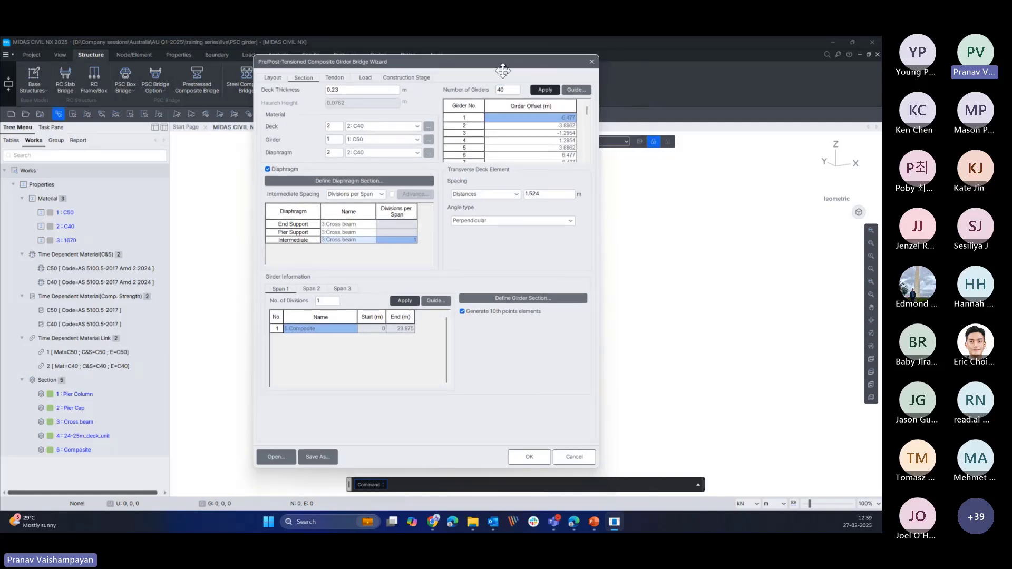
mouse_move(587, 112)
mouse_down()
mouse_move(586, 155)
mouse_move(590, 102)
mouse_up()
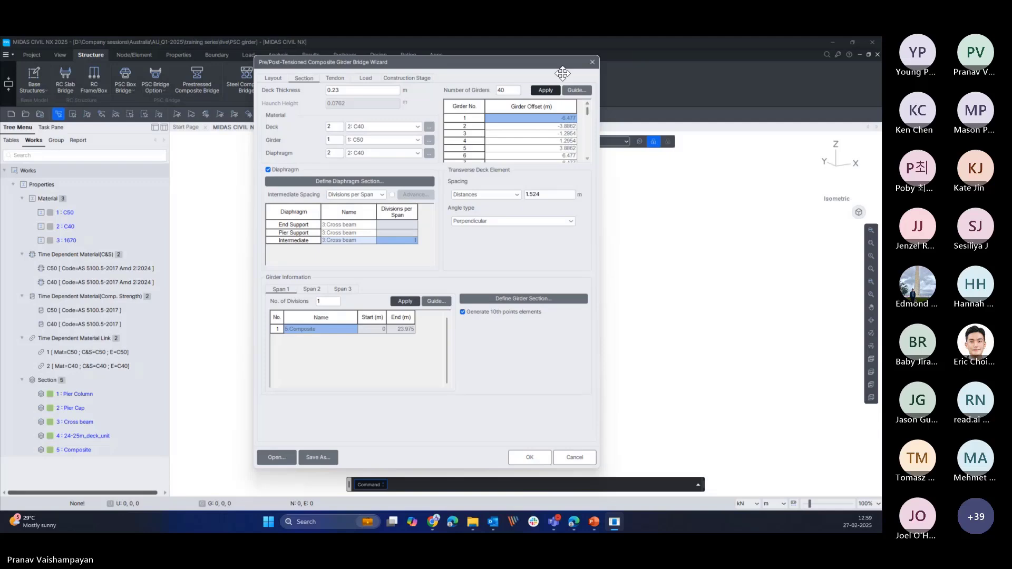
- Examine the Transverse Girder Position guide diagram for how girder offsets are measured
drag(564, 74, 519, 75)
click(533, 92)
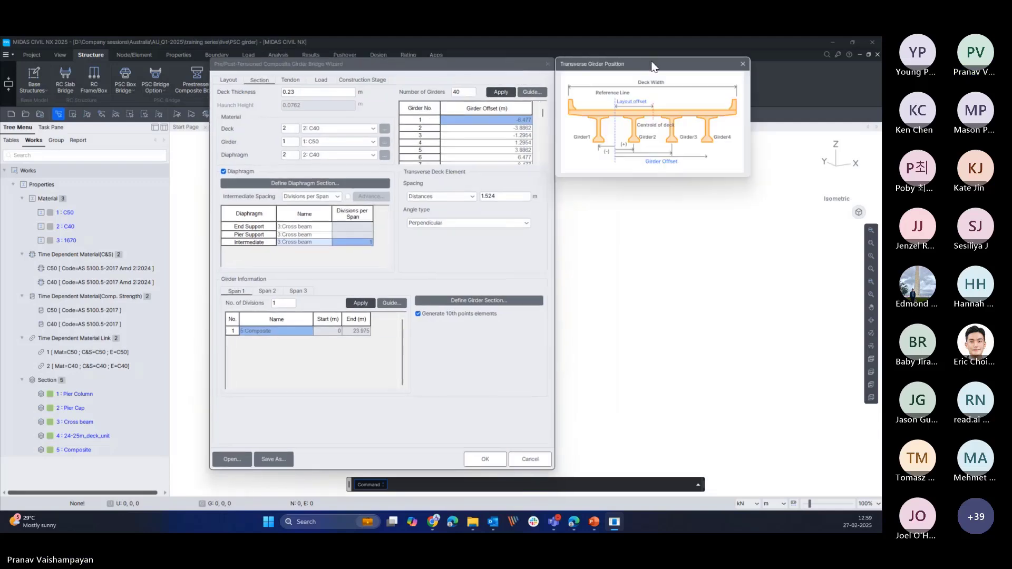
drag(652, 65, 658, 81)
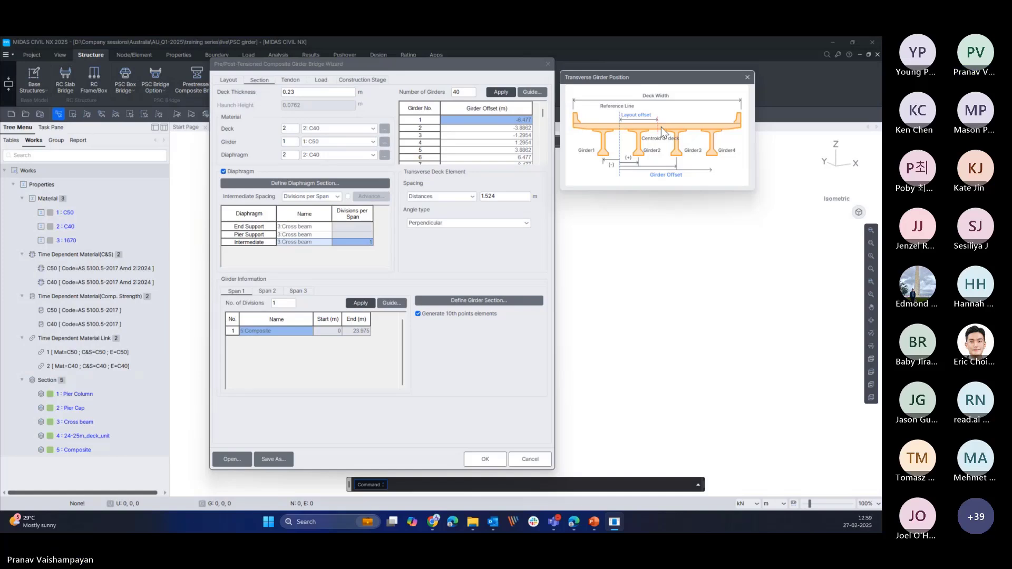
click(747, 78)
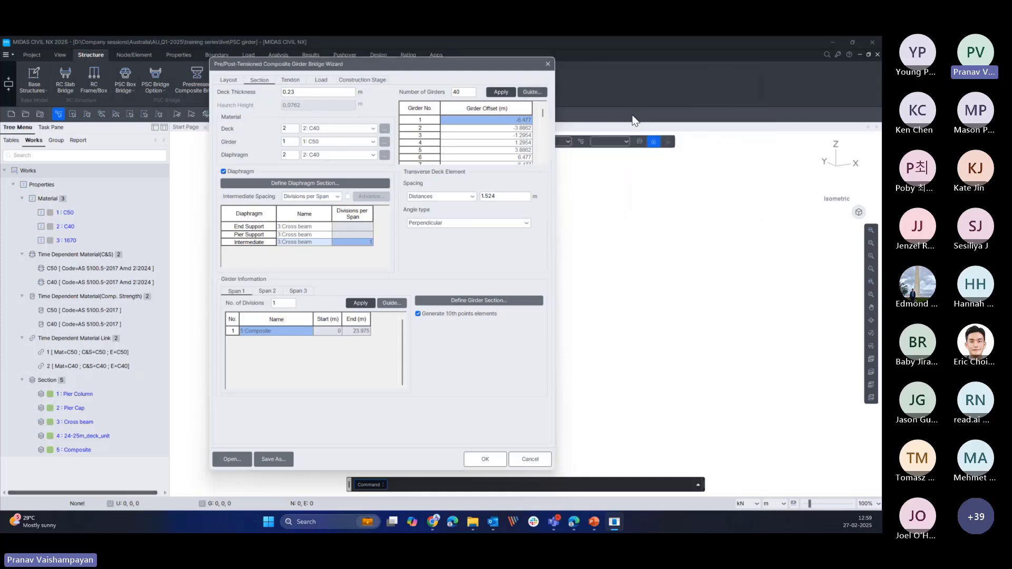
- Compare the wizard's layout offset and deck width settings with the girder offset guide diagram
click(235, 79)
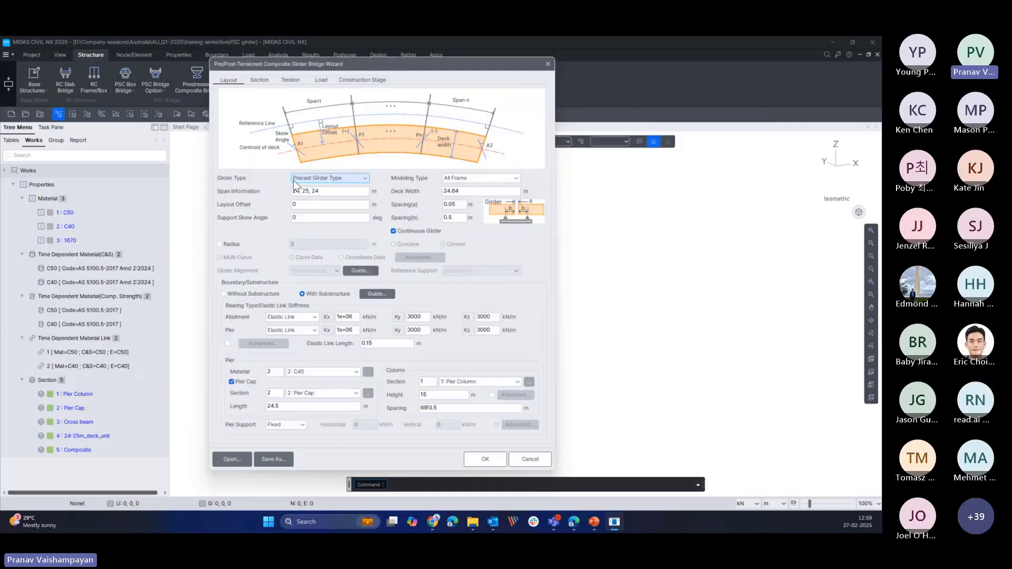
click(260, 80)
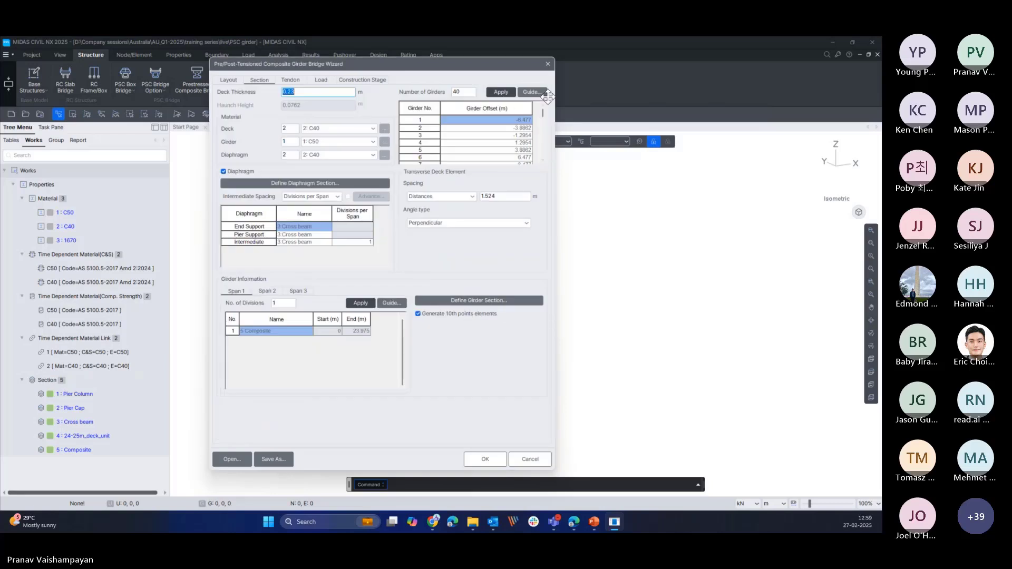
click(540, 93)
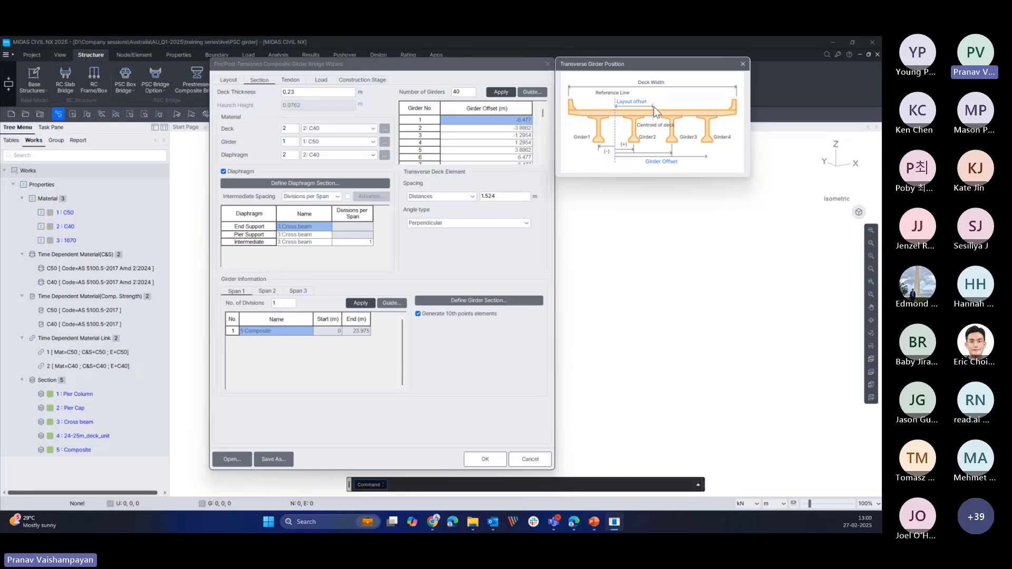
drag(653, 69, 655, 70)
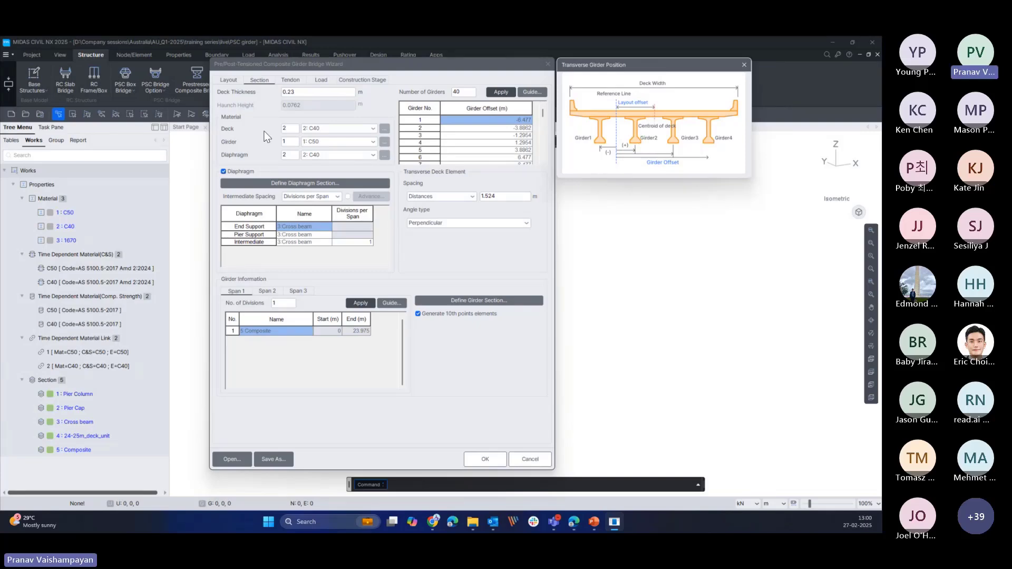
click(229, 80)
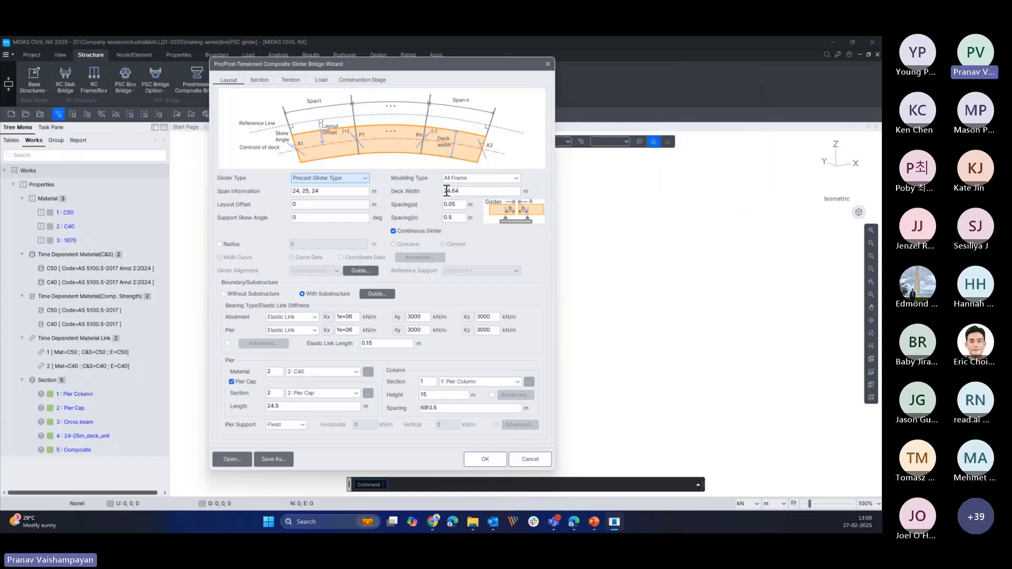
click(264, 83)
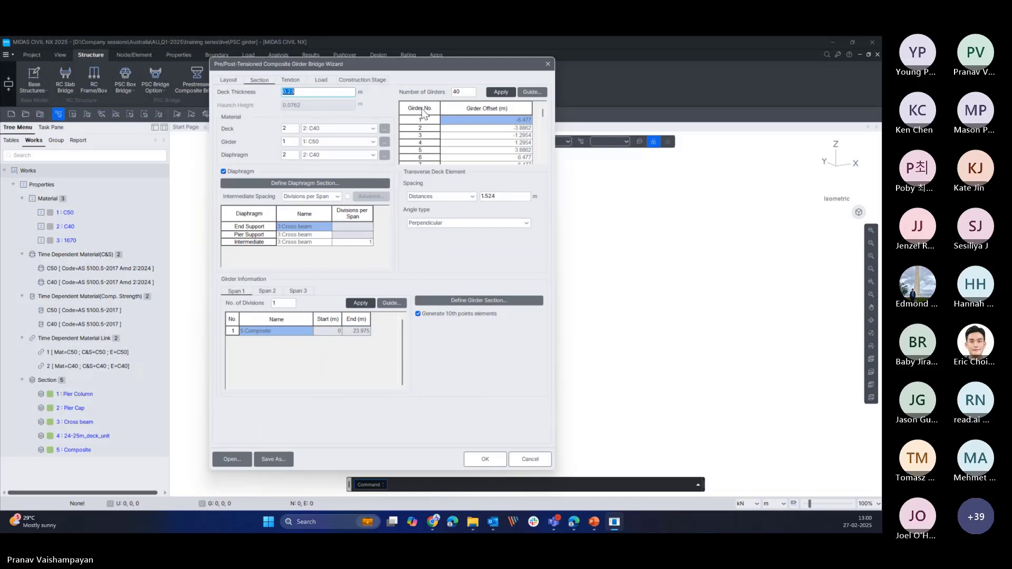
click(532, 92)
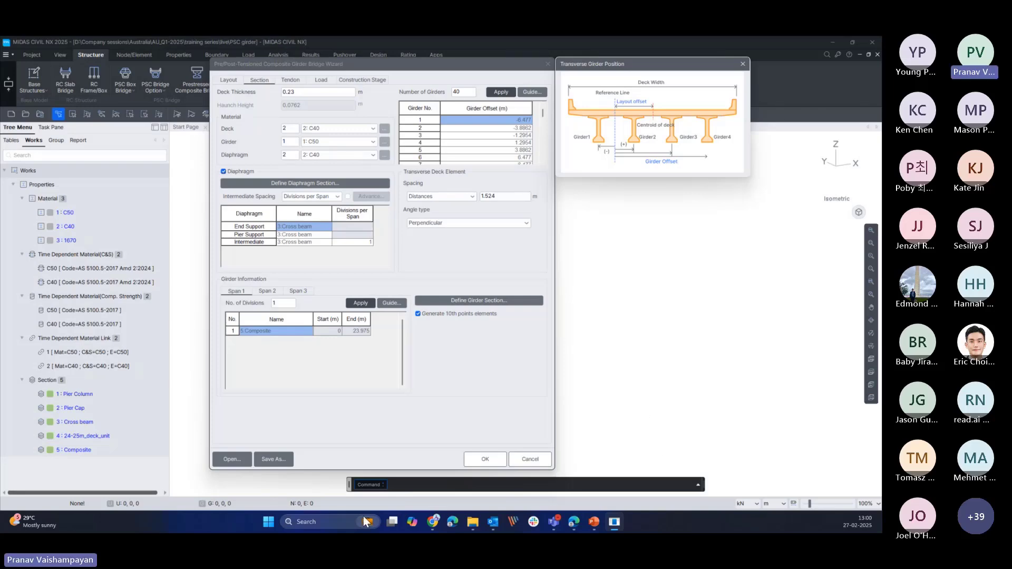
- Switch to Paint 3D and draw a long black horizontal line across the canvas
click(321, 519)
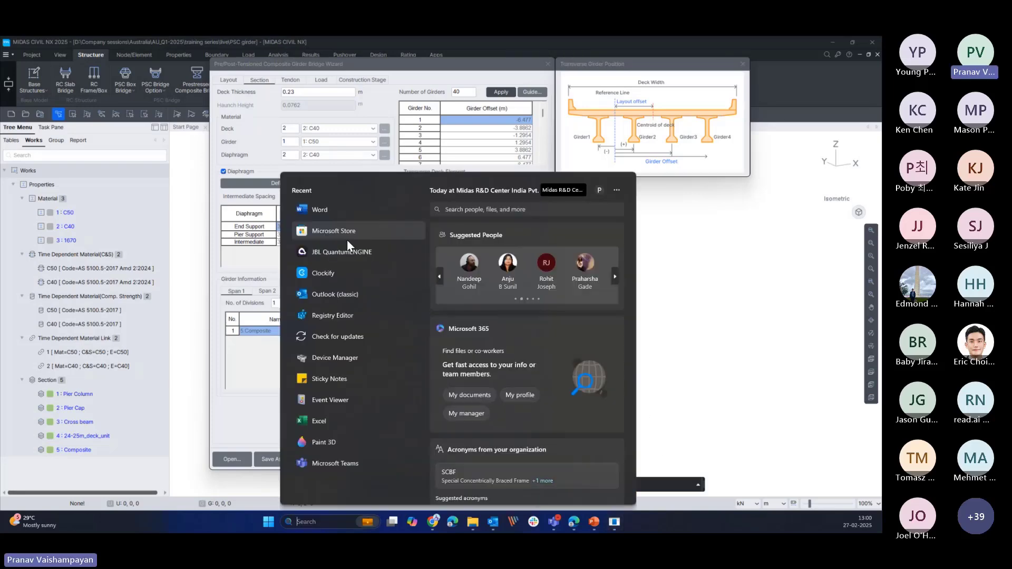
click(330, 440)
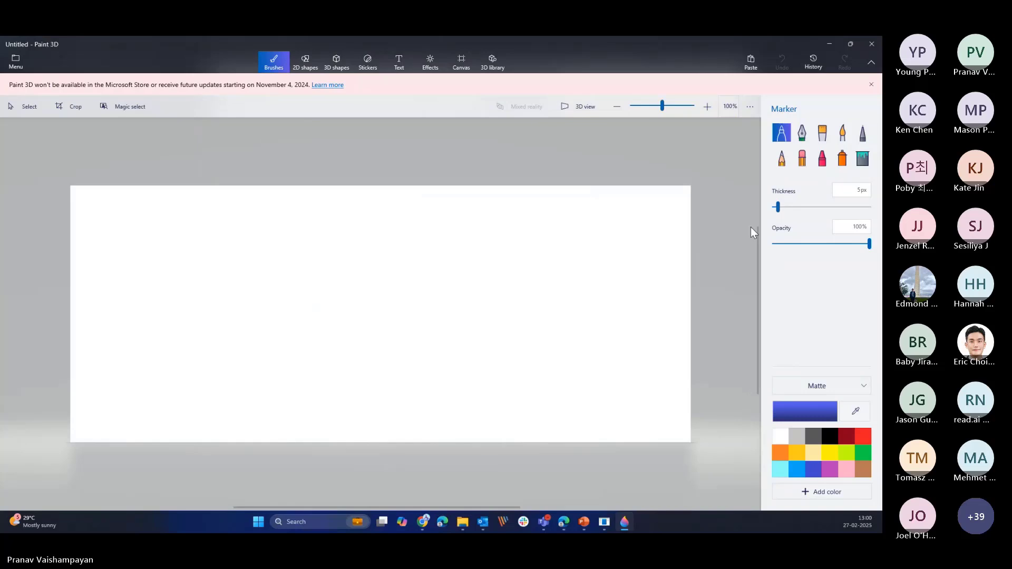
click(306, 61)
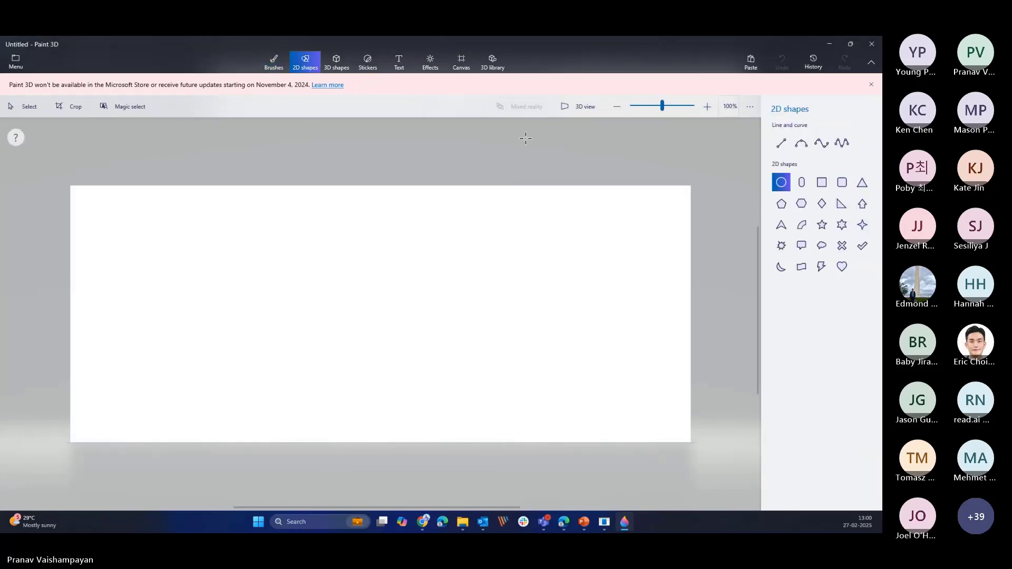
click(783, 146)
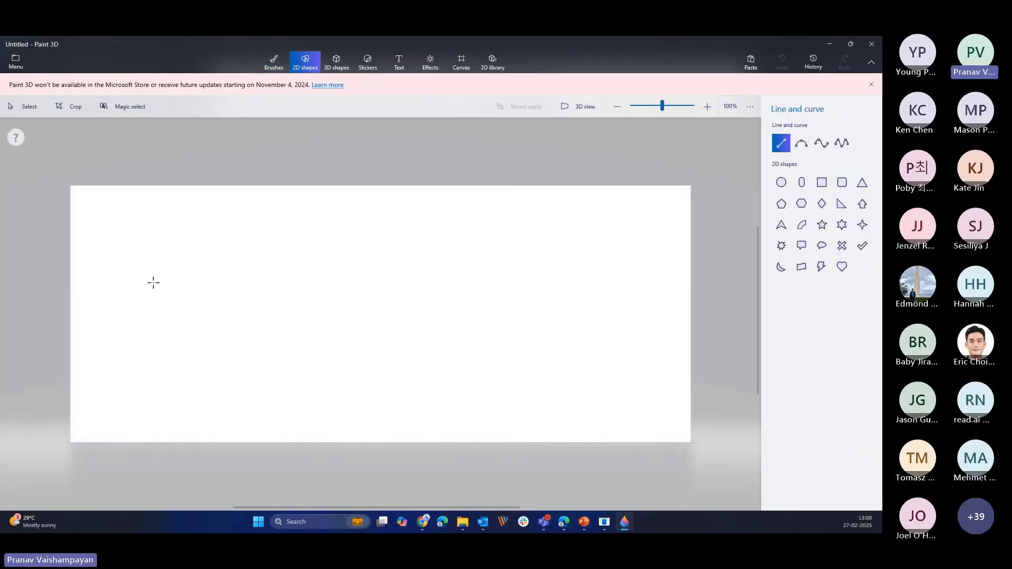
drag(153, 282, 651, 283)
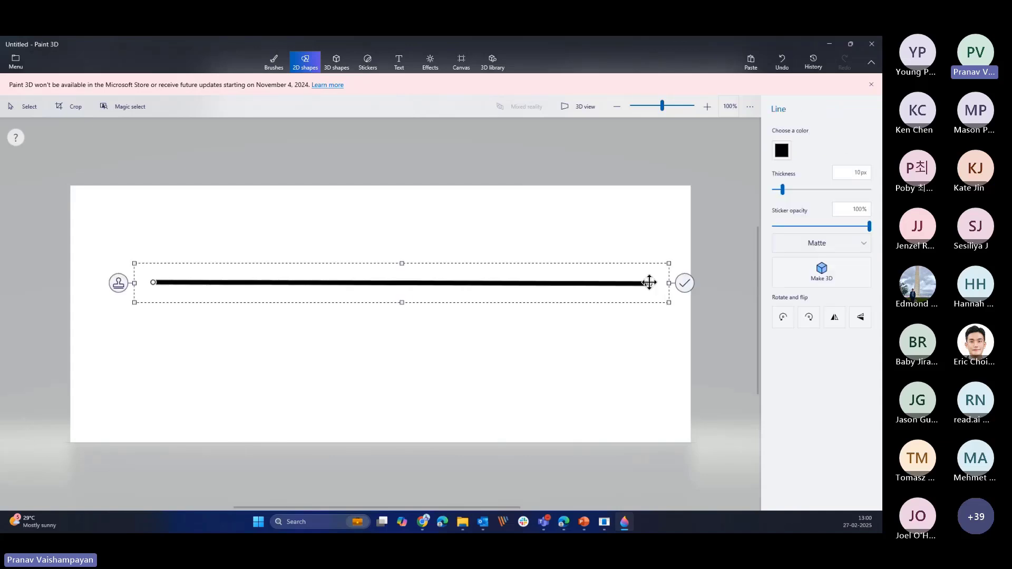
click(529, 373)
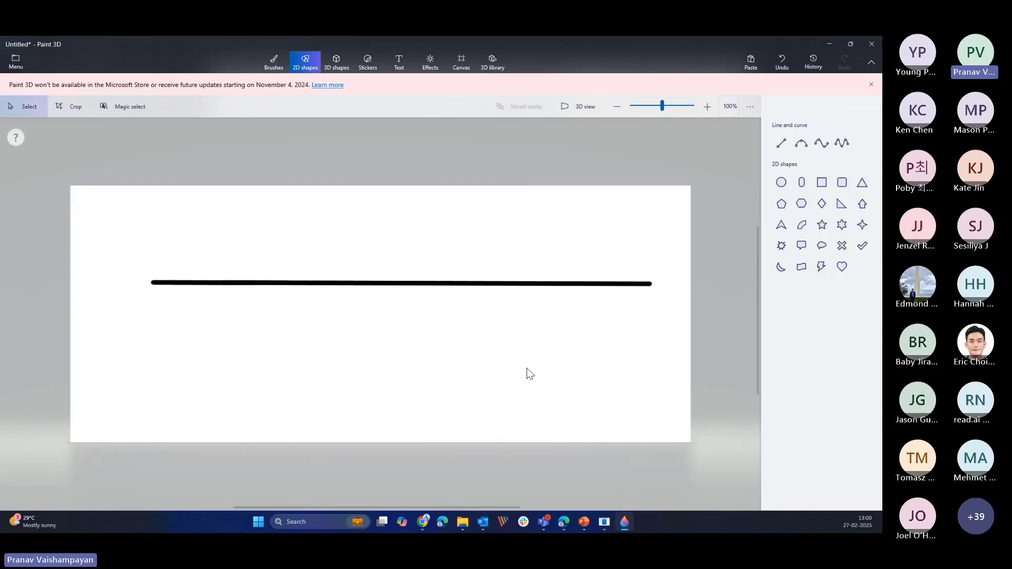
- Draw a short vertical line crossing the horizontal line near its midpoint
click(781, 143)
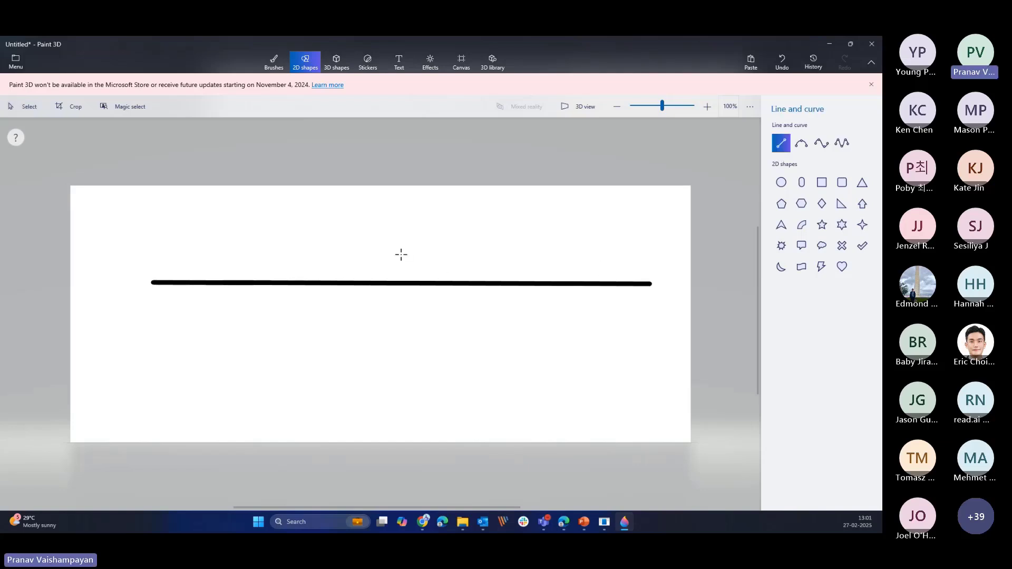
drag(396, 244, 396, 336)
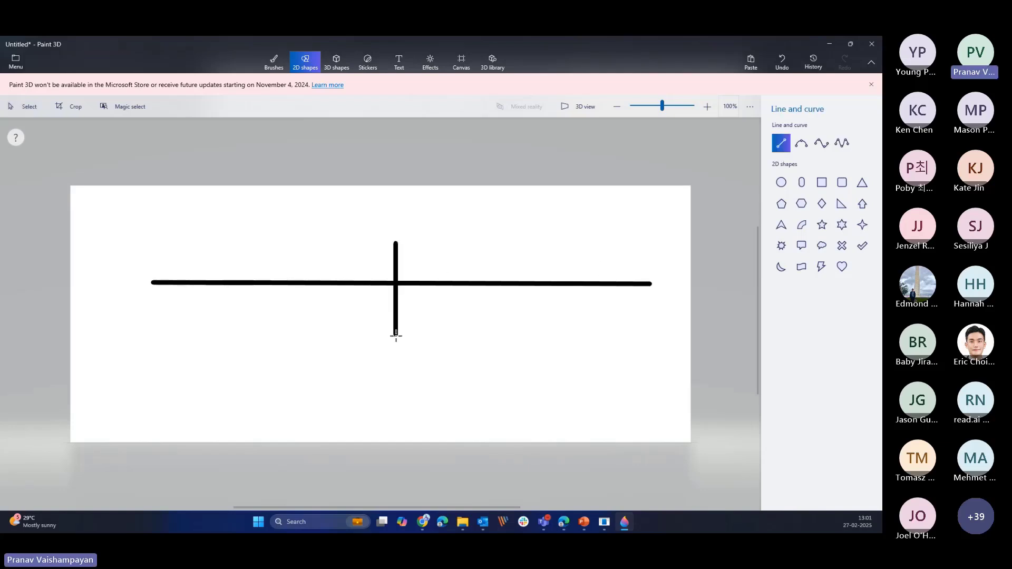
click(509, 361)
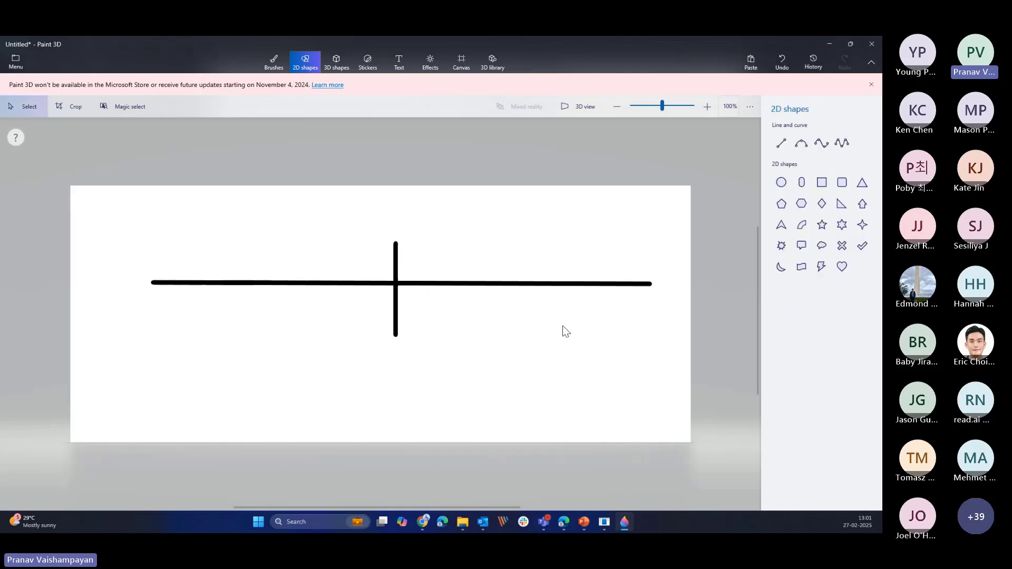
- Draw a short vertical tick crossing the horizontal line near its left end
click(782, 143)
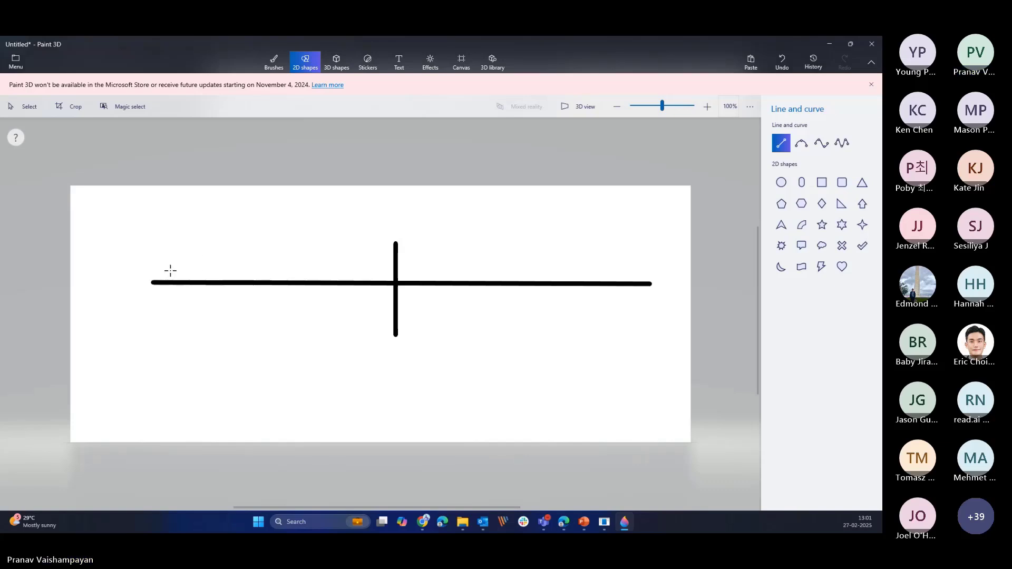
drag(171, 271, 170, 302)
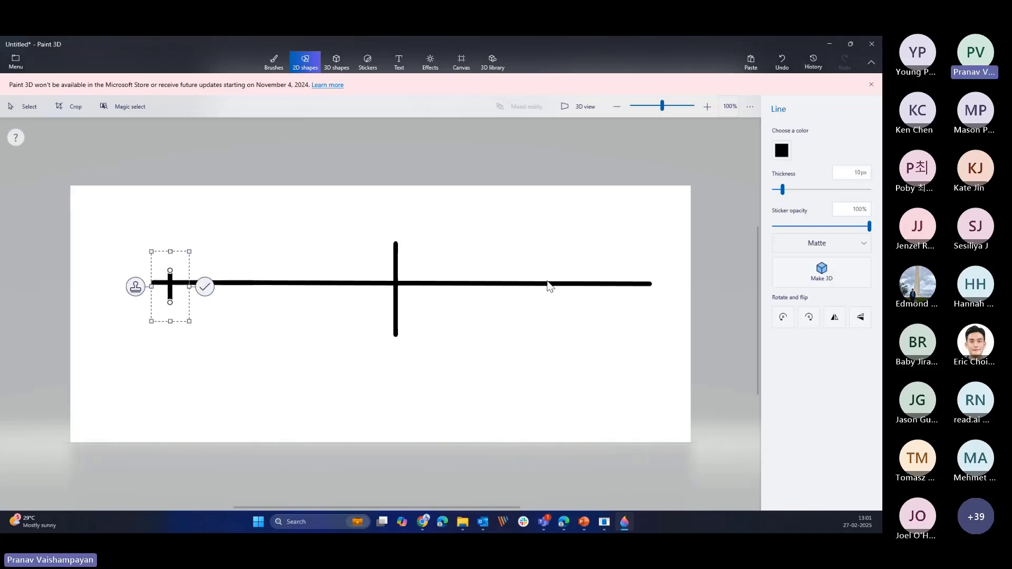
- Try to duplicate the short tick and place the copy beside the original, then undo the placed copy
key(ctrl+c)
key(ctrl+v)
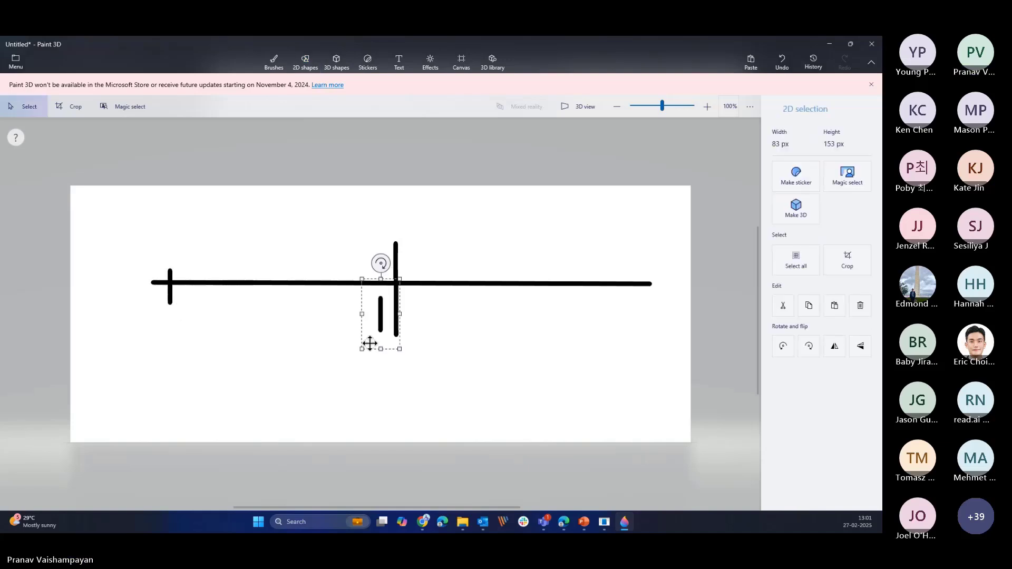
drag(385, 324, 192, 290)
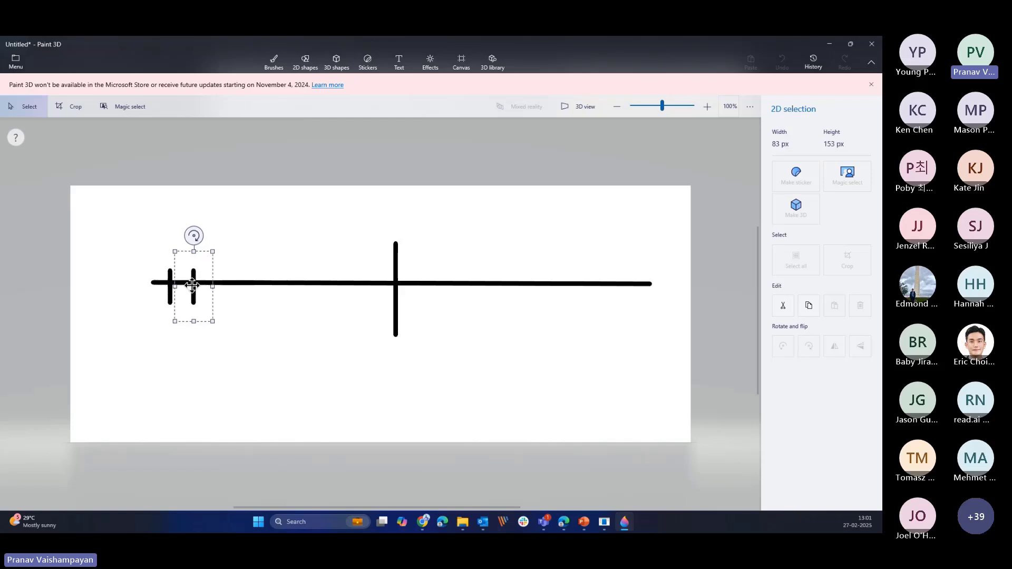
key(ctrl+z)
key(ctrl+v)
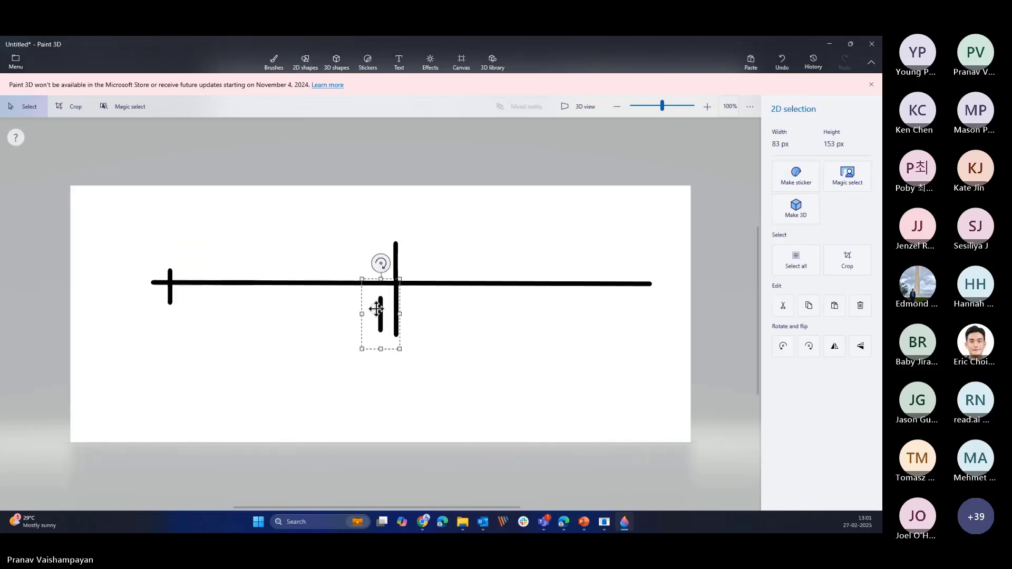
drag(377, 309, 207, 300)
click(265, 318)
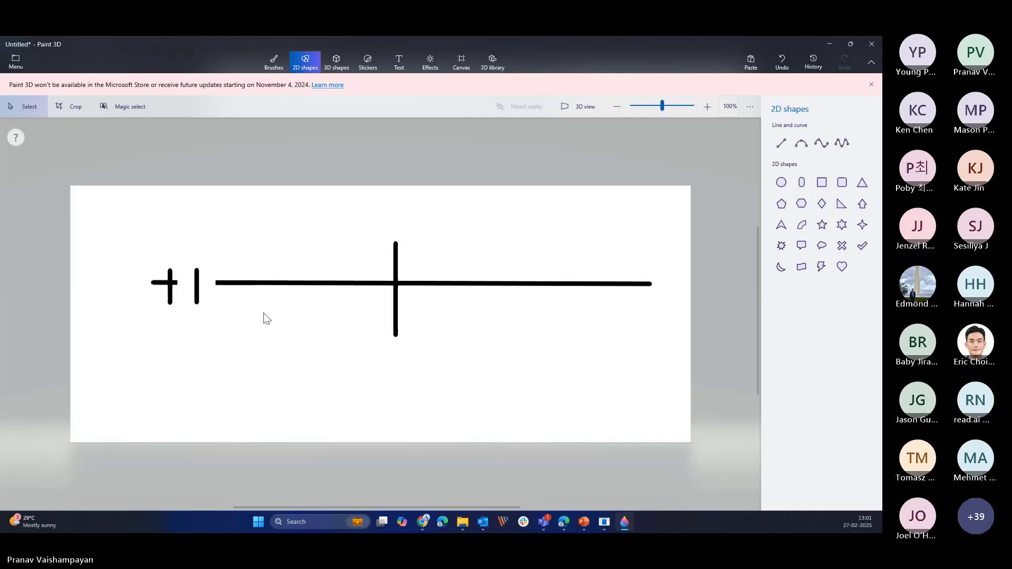
key(ctrl+z)
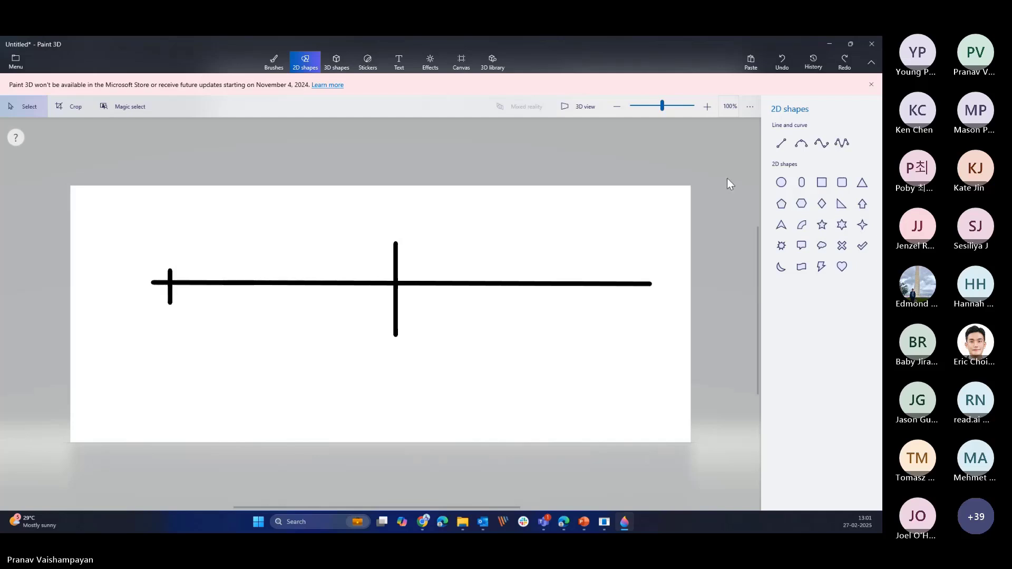
- Draw a second and a third short vertical tick across the horizontal line, evenly spaced beside the first tick
click(781, 143)
drag(190, 270, 190, 303)
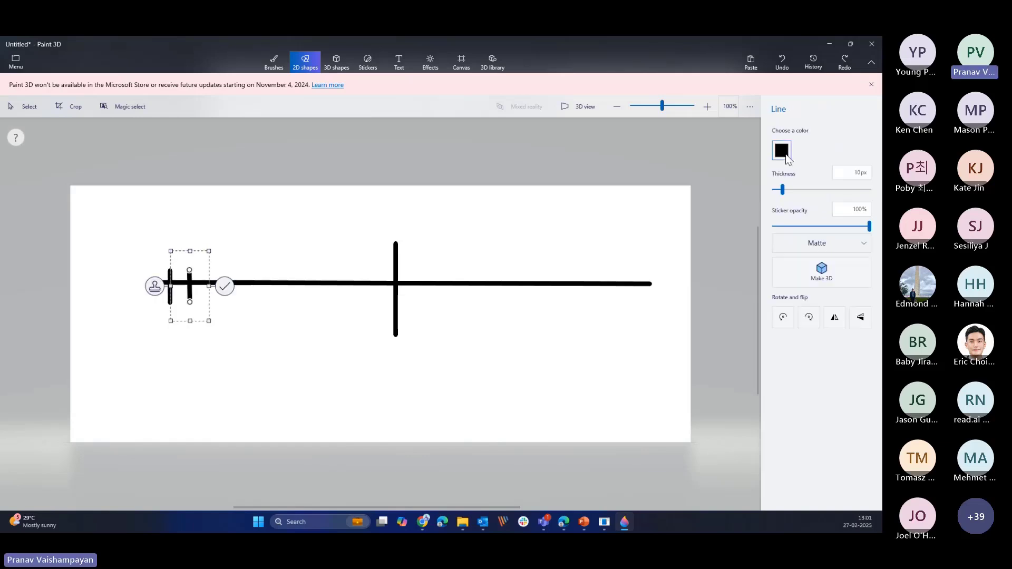
click(725, 230)
click(777, 147)
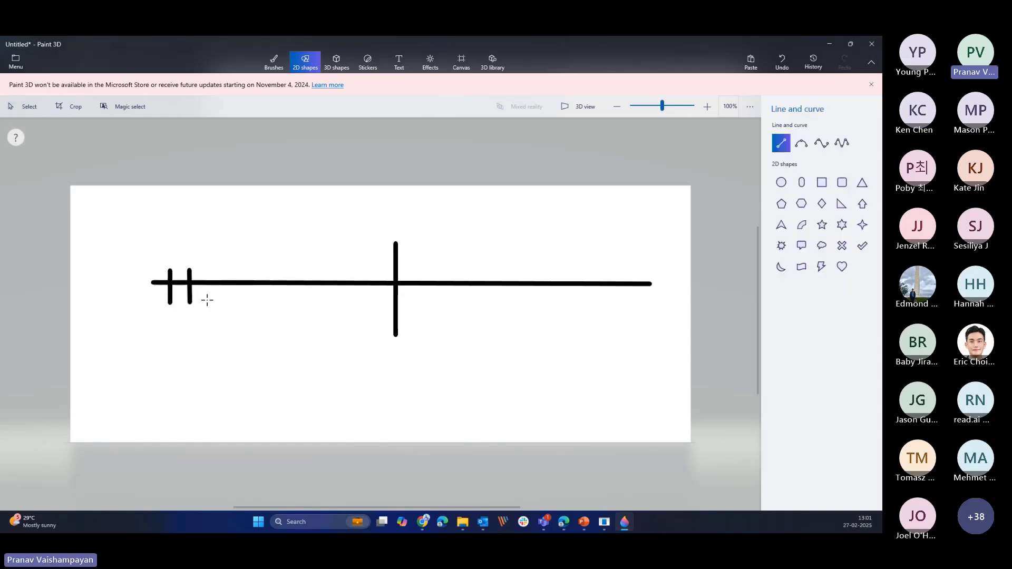
drag(207, 268, 207, 305)
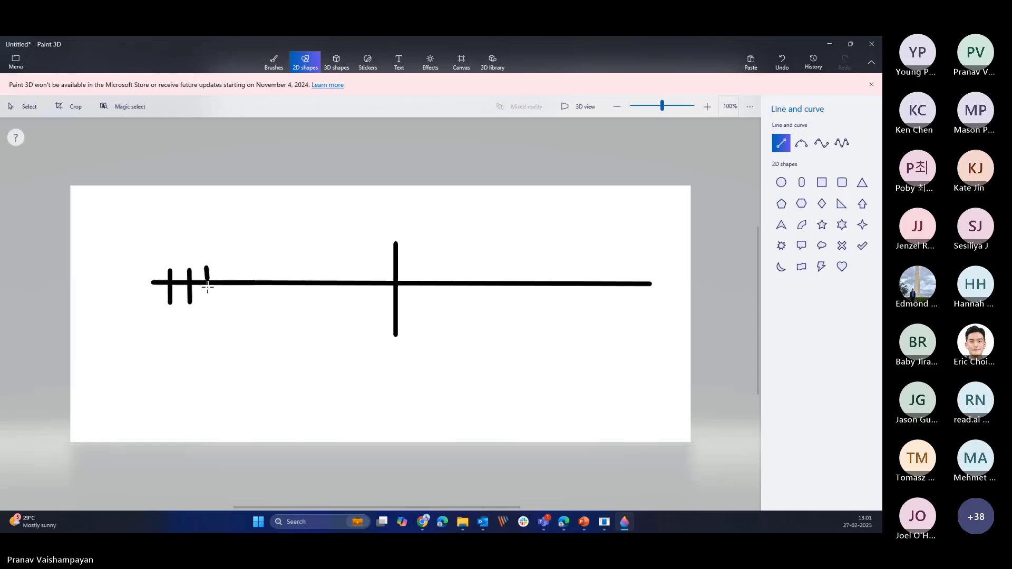
click(267, 346)
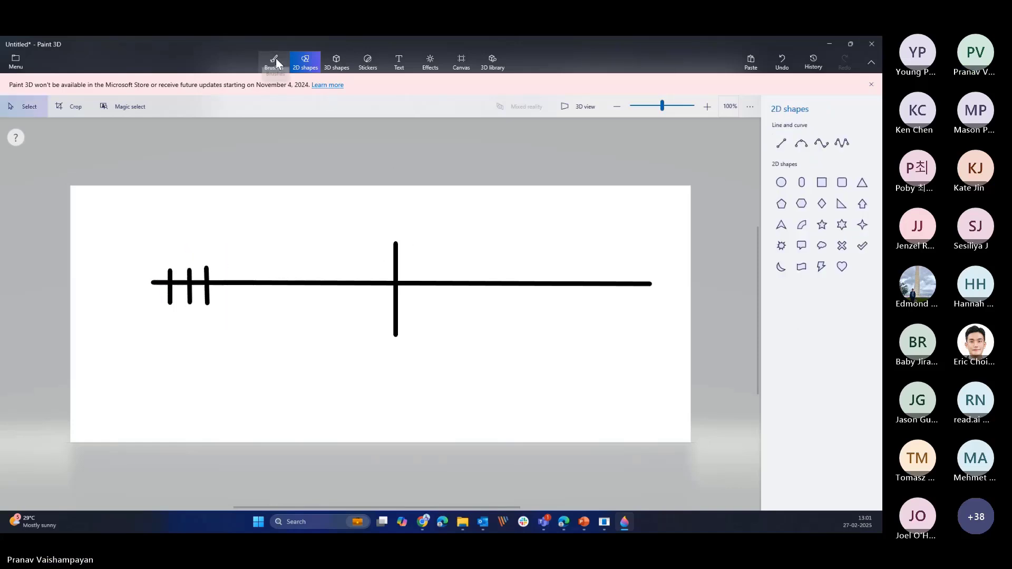
- Add the 2D text "24.64/2" above the left half of the horizontal line
click(399, 64)
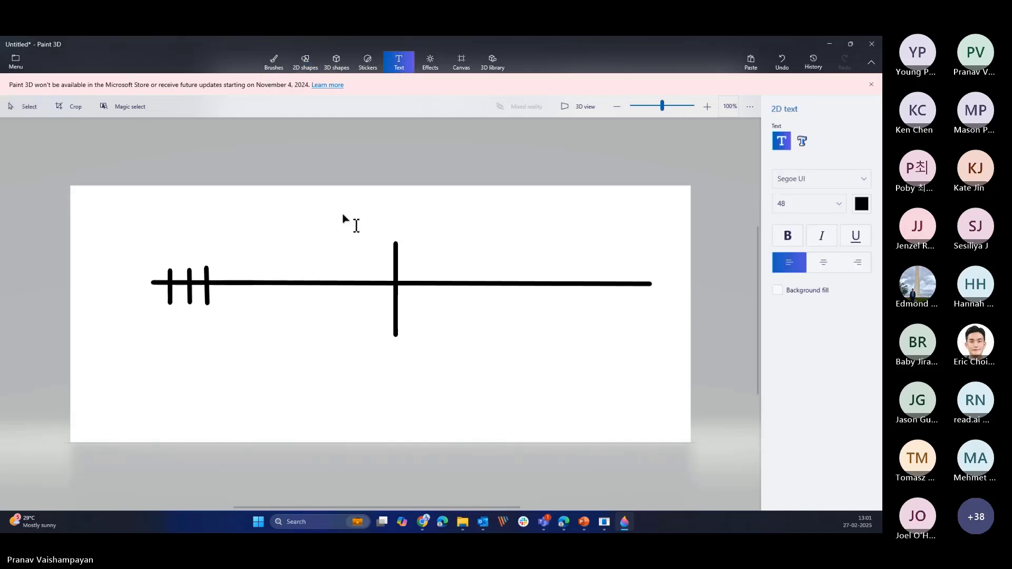
click(289, 206)
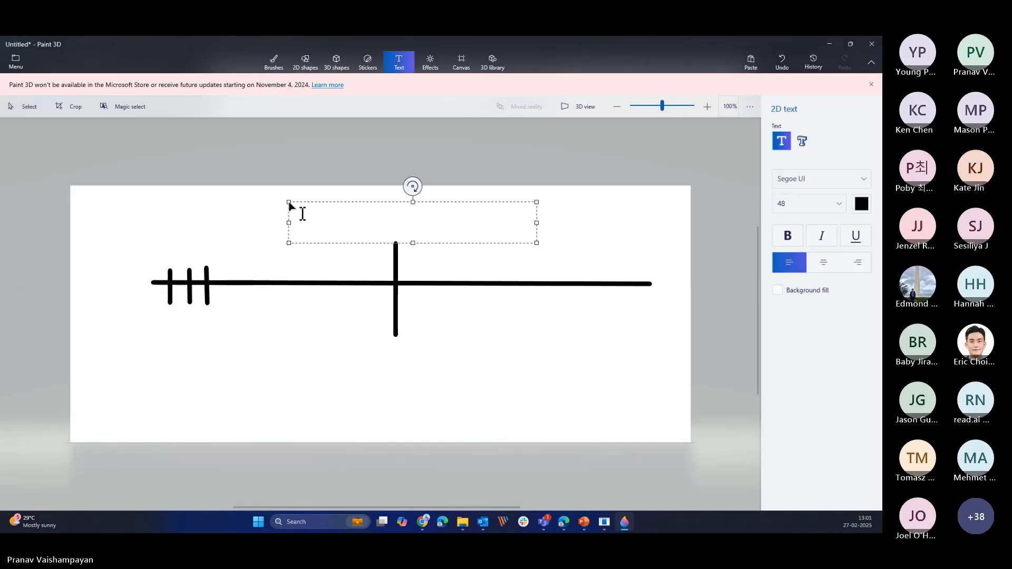
text(2464/)
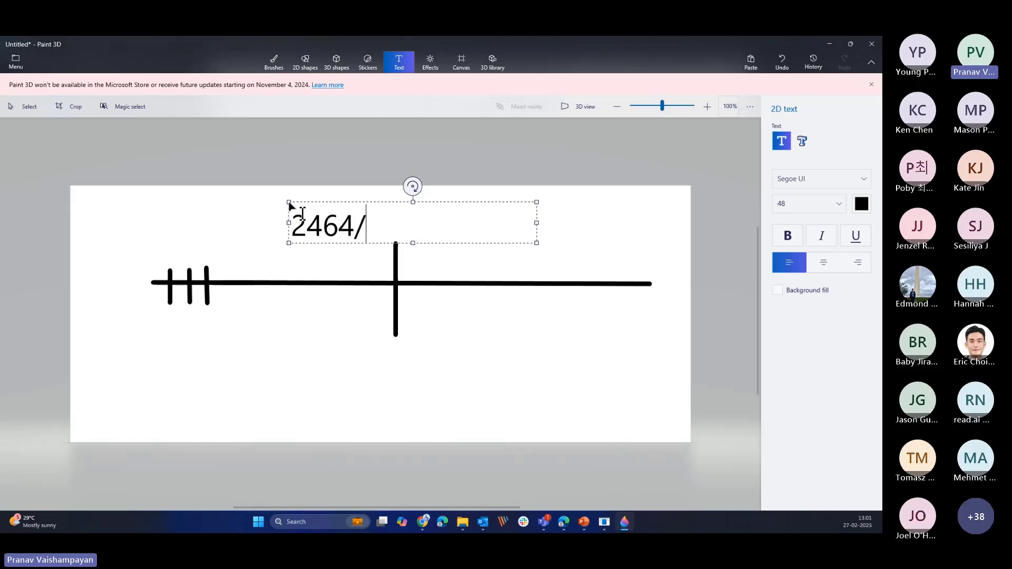
text(2)
click(324, 229)
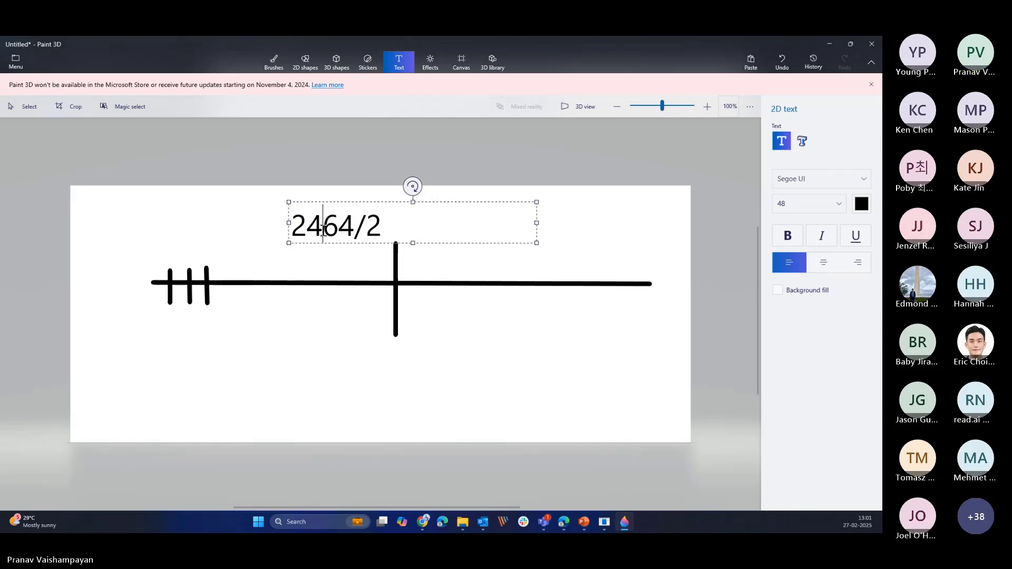
text(.)
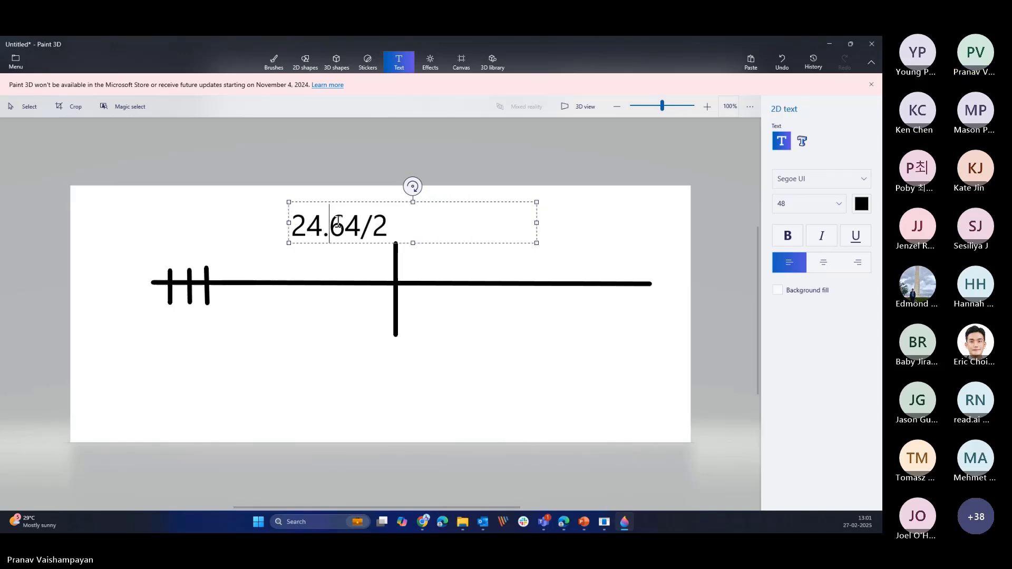
drag(345, 202, 251, 212)
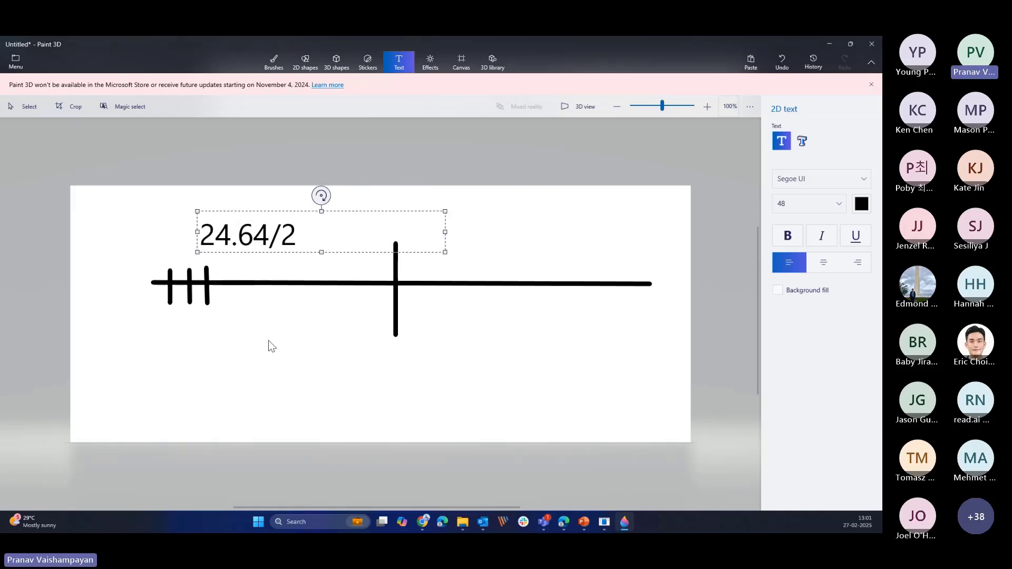
click(196, 304)
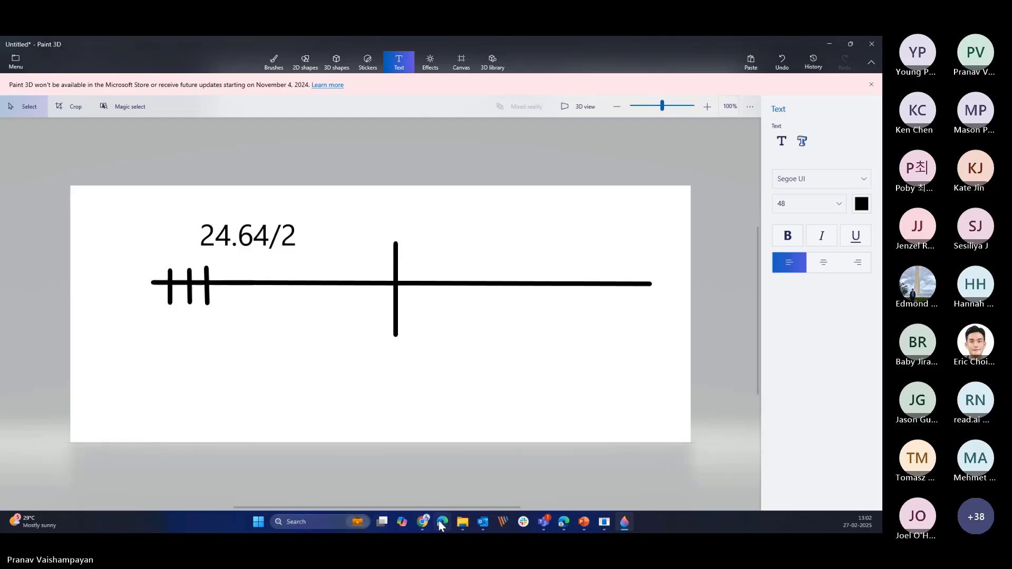
- Switch to a blank Excel workbook and enter the label "deck width" in G10 with 24.64 in H10
click(300, 522)
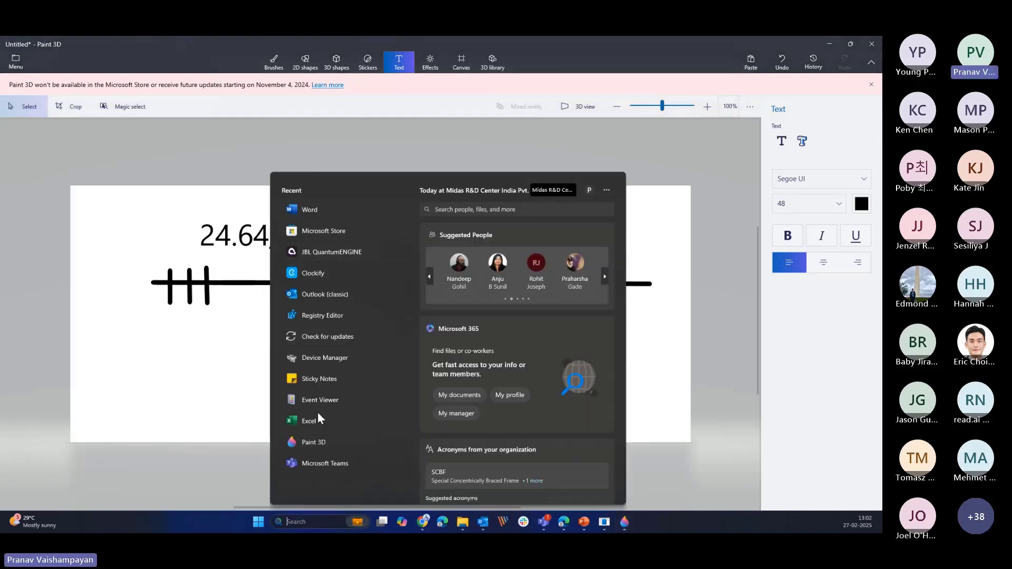
click(312, 420)
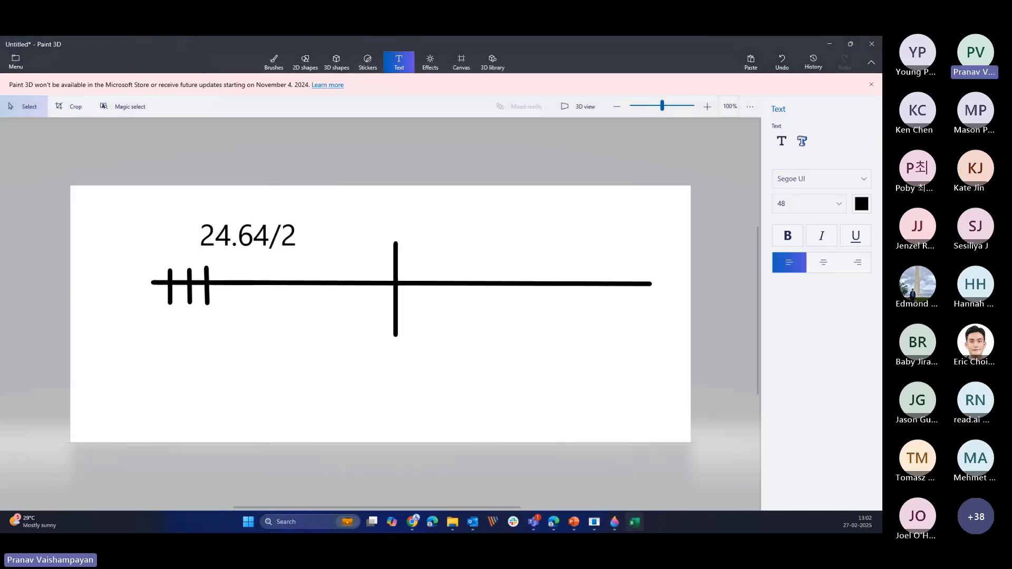
mouse_move(867, 204)
mouse_down()
mouse_move(646, 166)
mouse_move(653, 36)
mouse_up()
click(220, 225)
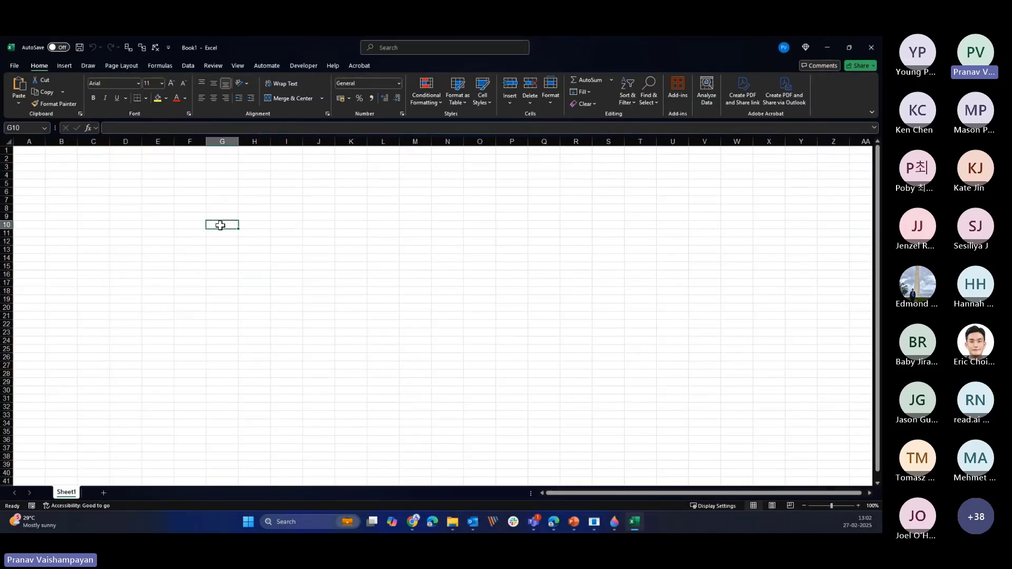
text(deck wd)
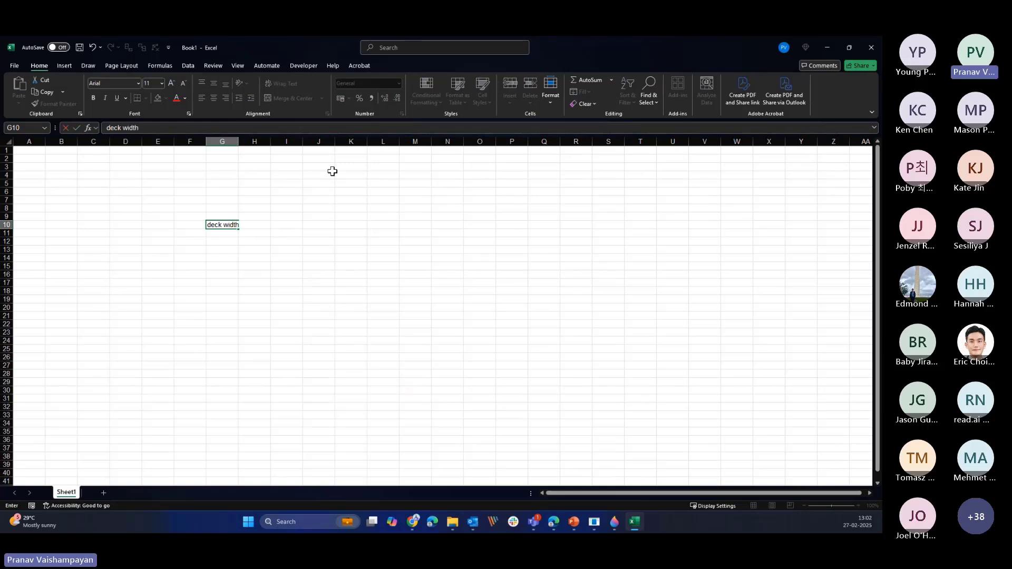
key(Tab)
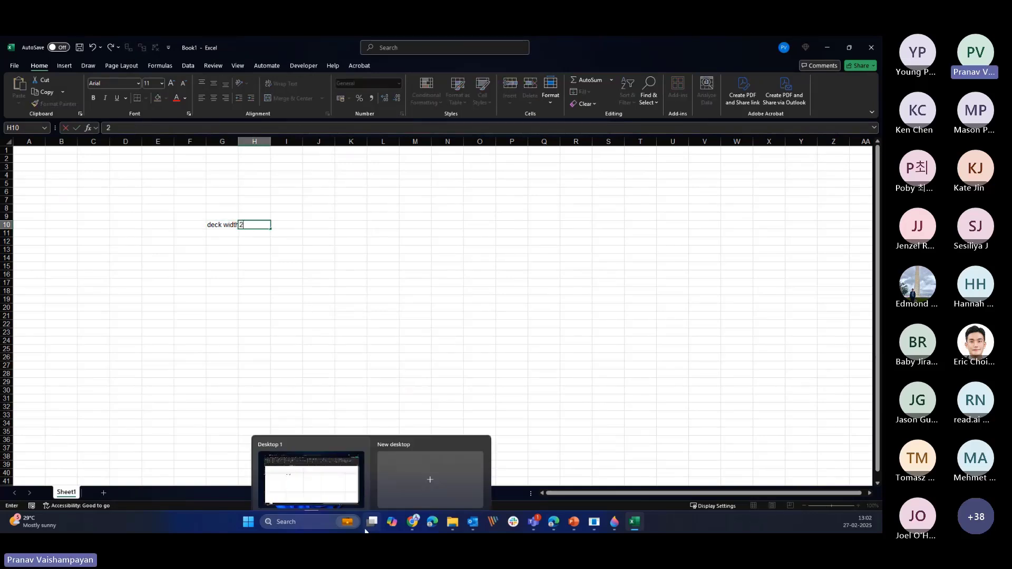
text(24.64)
key(Return)
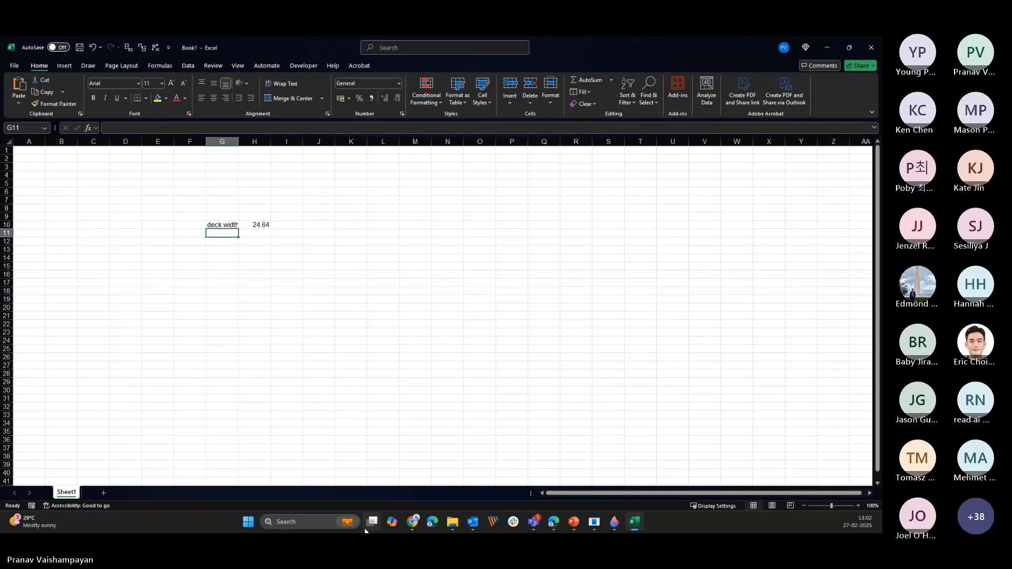
- Enter the label "each slab width" in G11 with 0.616 in H11, and fit column G to its text
text(each slab)
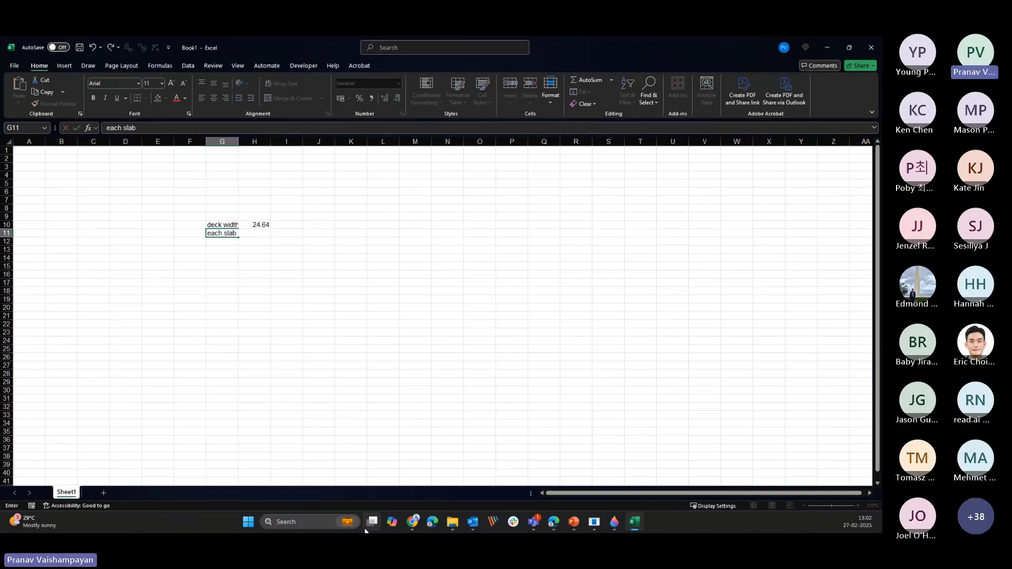
text( width)
key(Tab)
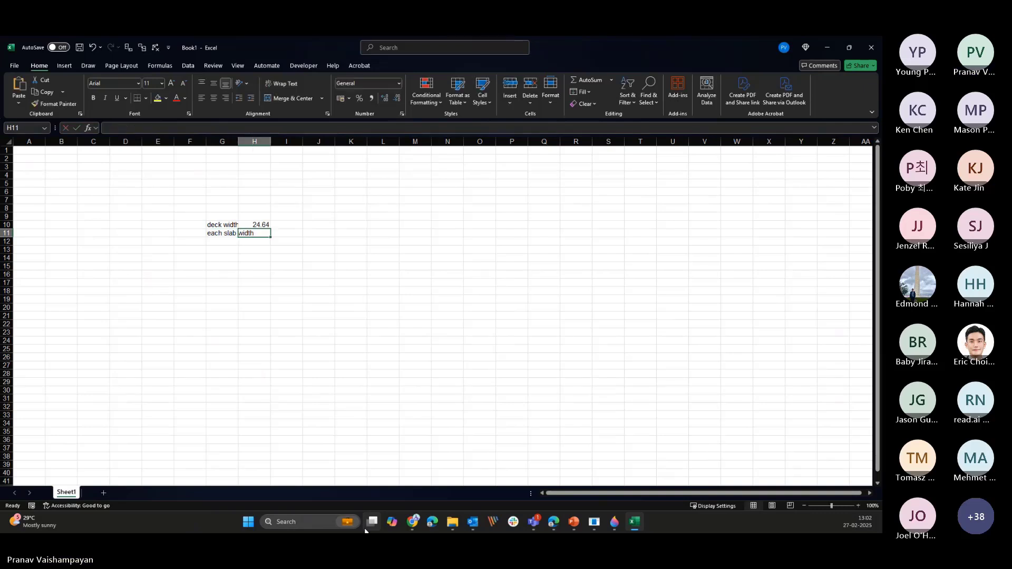
text(0.616)
key(Return)
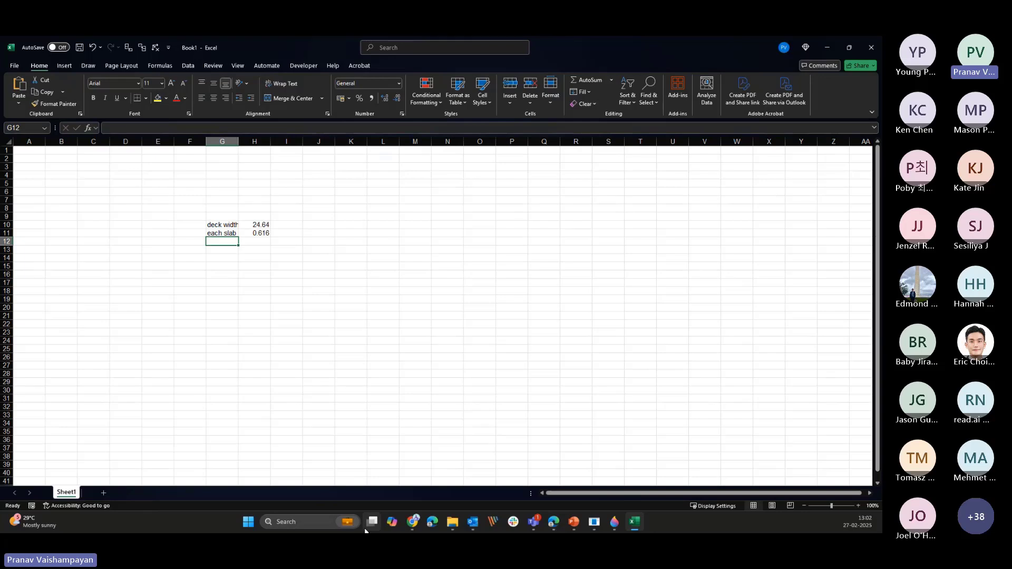
double_click(239, 141)
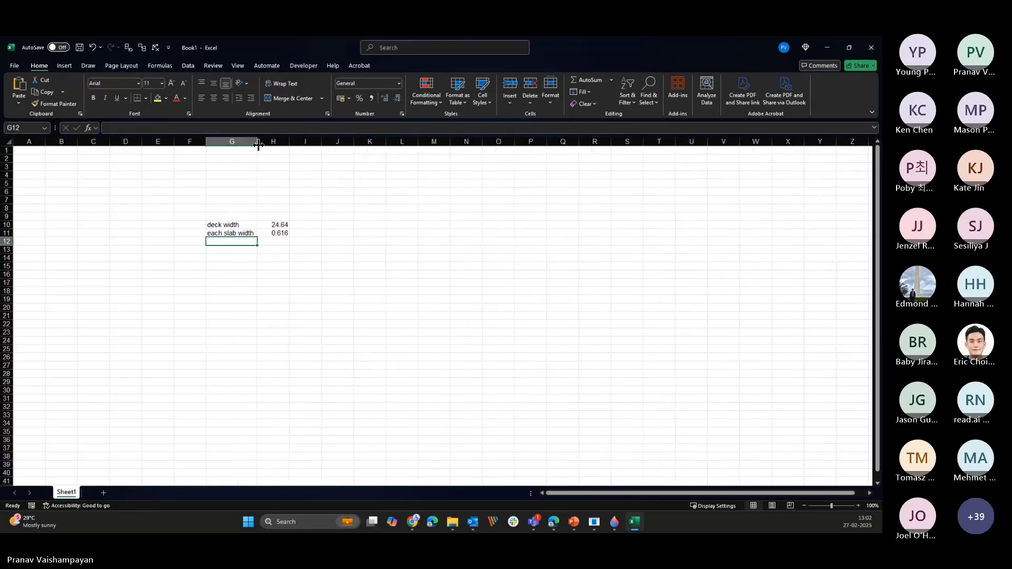
- Enter the label "1st slab ref from center" in G13 and widen column G to show it fully
click(242, 249)
key(Up)
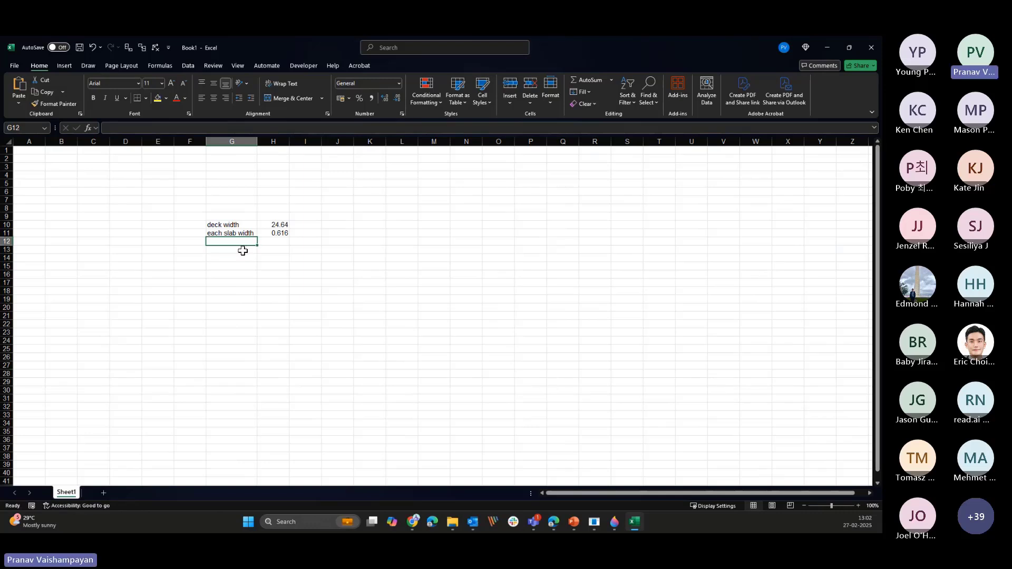
text(1)
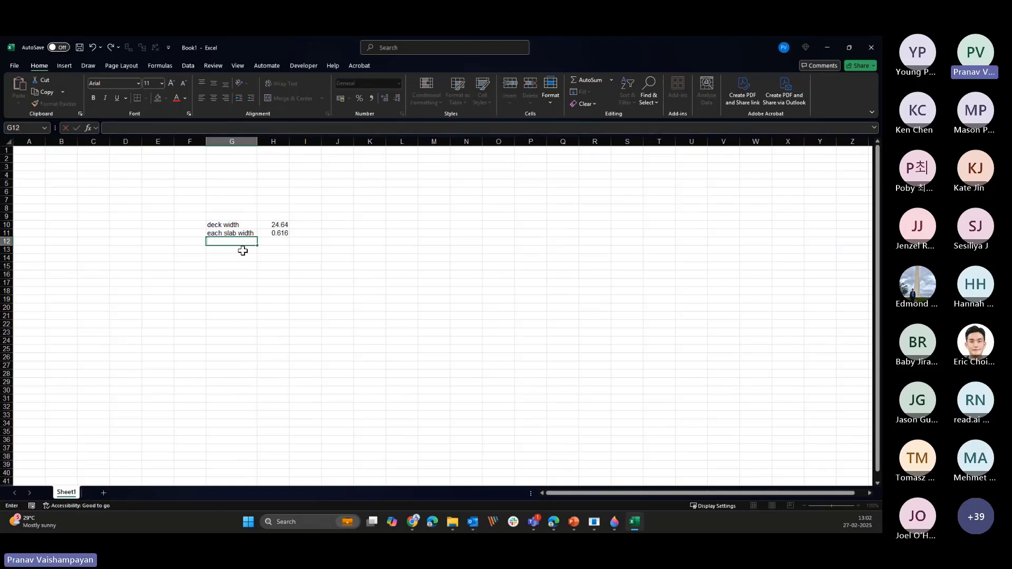
key(Return)
text(1st sl)
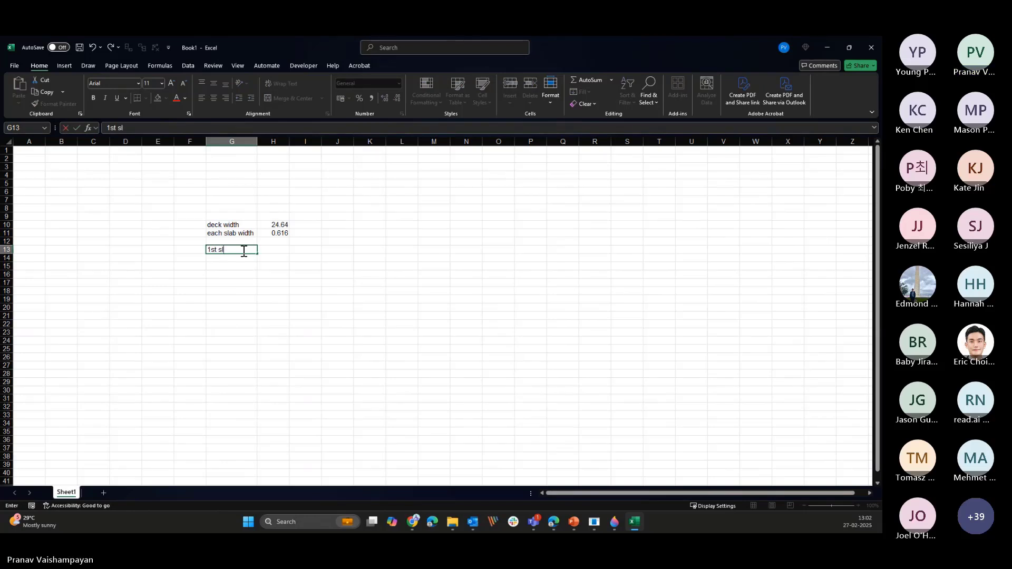
text(ab ref fr)
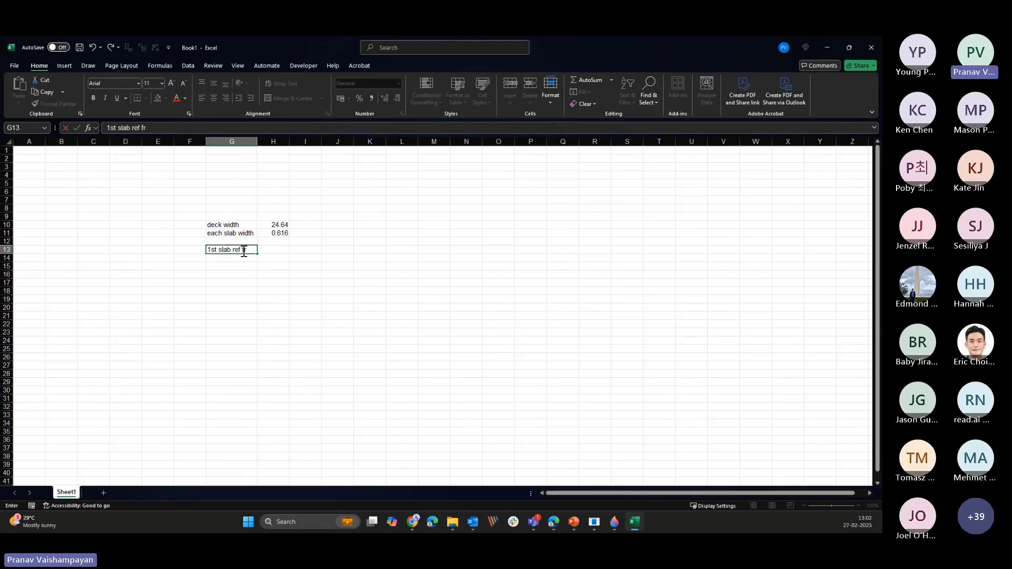
text(om center)
key(Tab)
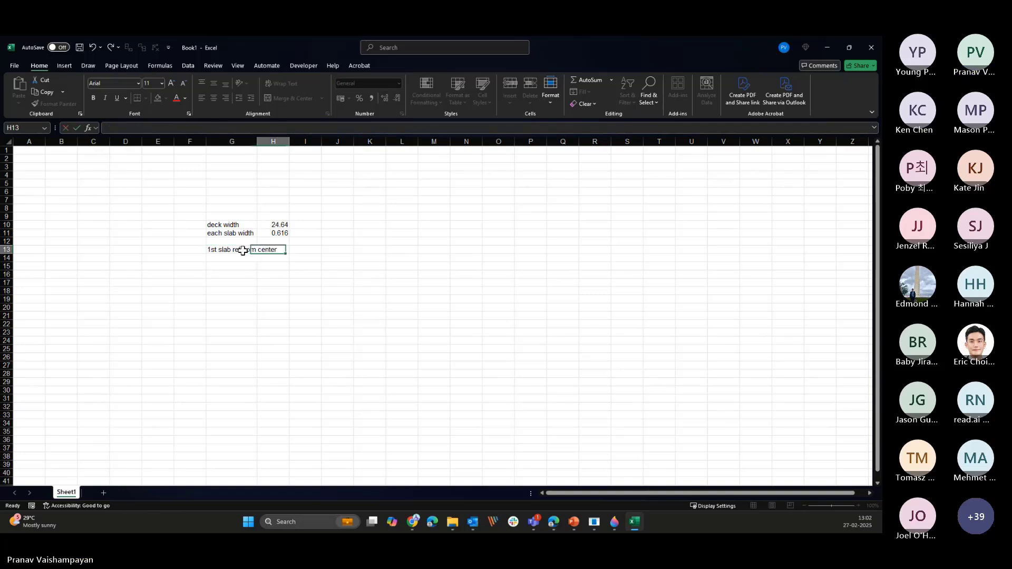
drag(258, 143, 290, 142)
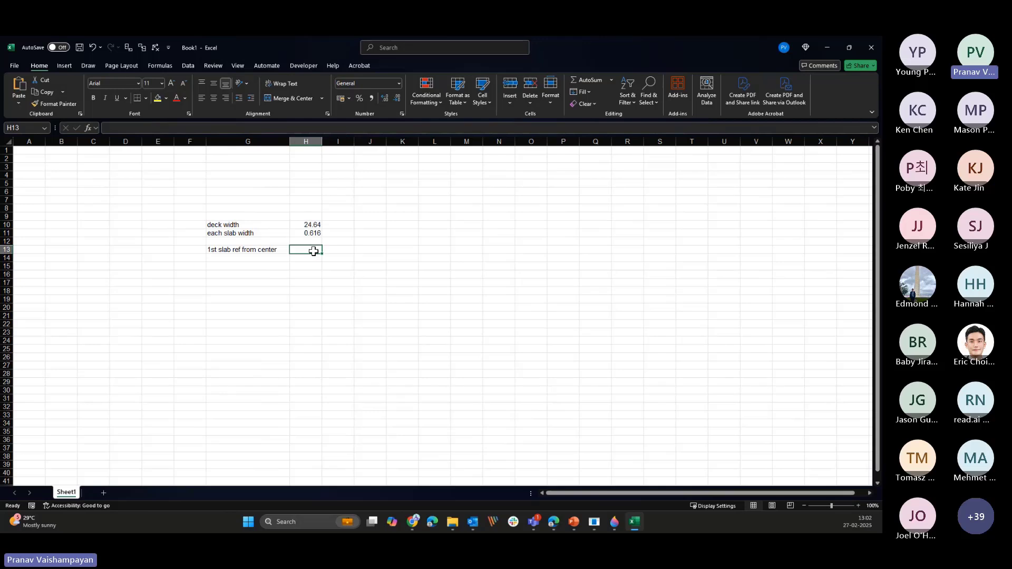
- Calculate the first slab's reference from center in H13 with the formula =H10/2-H11/2
text(=)
click(316, 223)
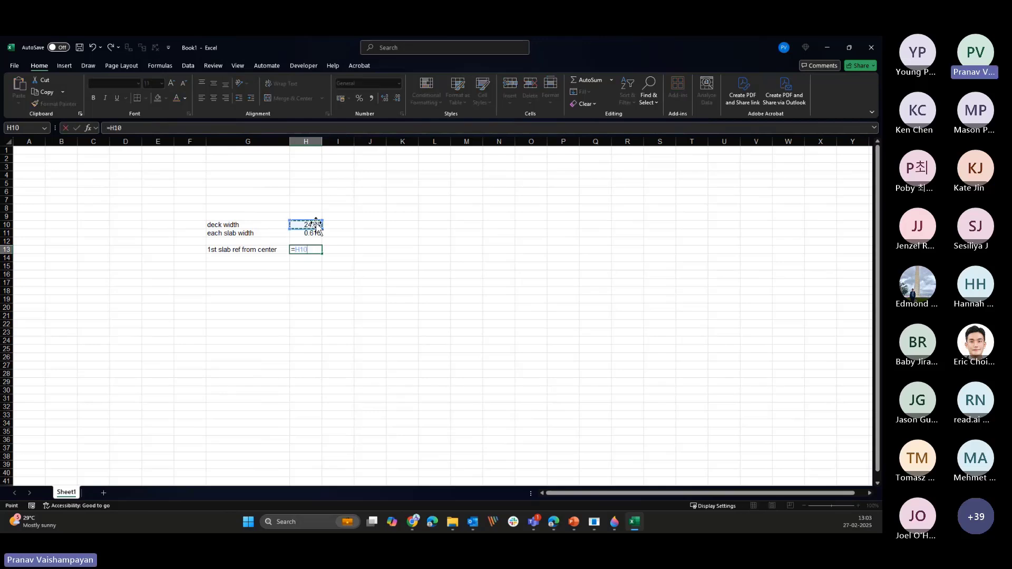
text(/2-)
click(309, 234)
text(/)
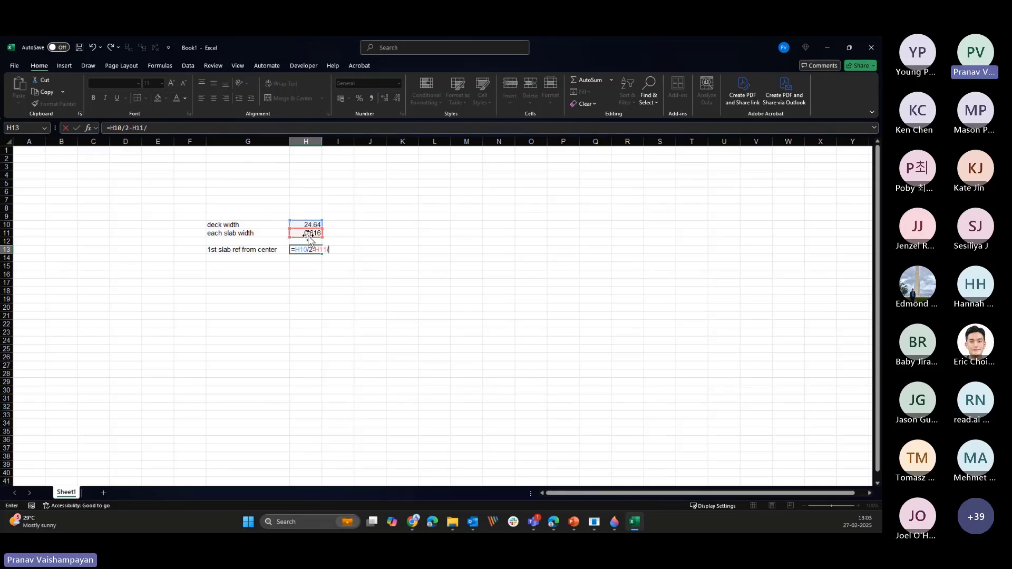
text(2)
key(Return)
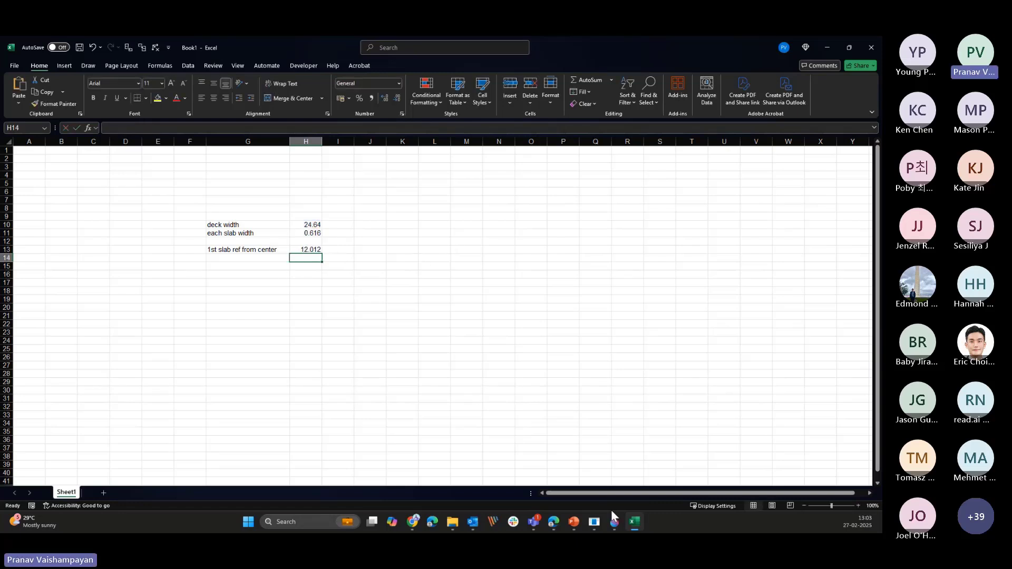
- Switch to MIDAS Civil NX, set girder 1's offset to -12.012 m in the bridge wizard, and return to the Excel workbook
mouse_move(574, 524)
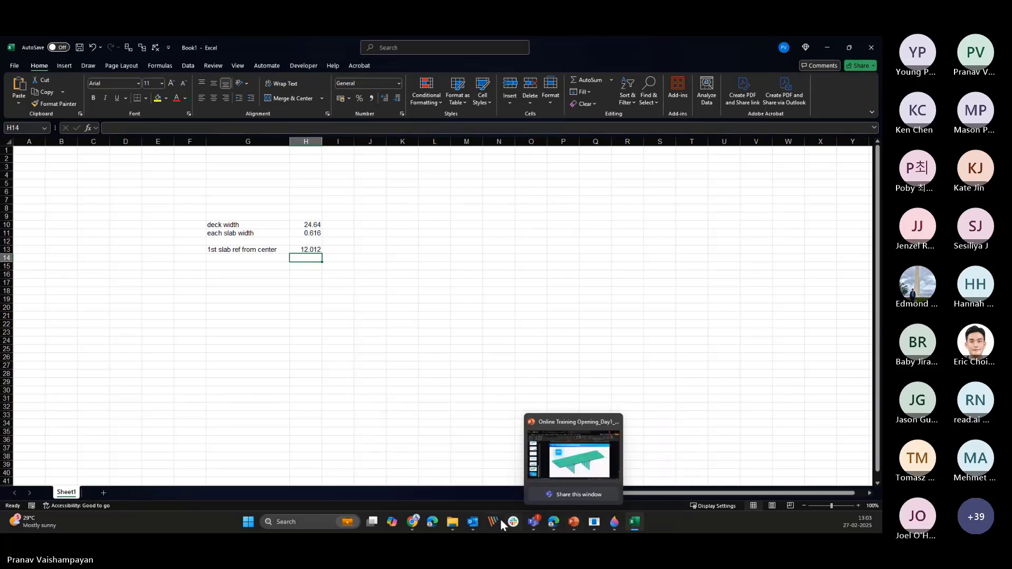
click(594, 522)
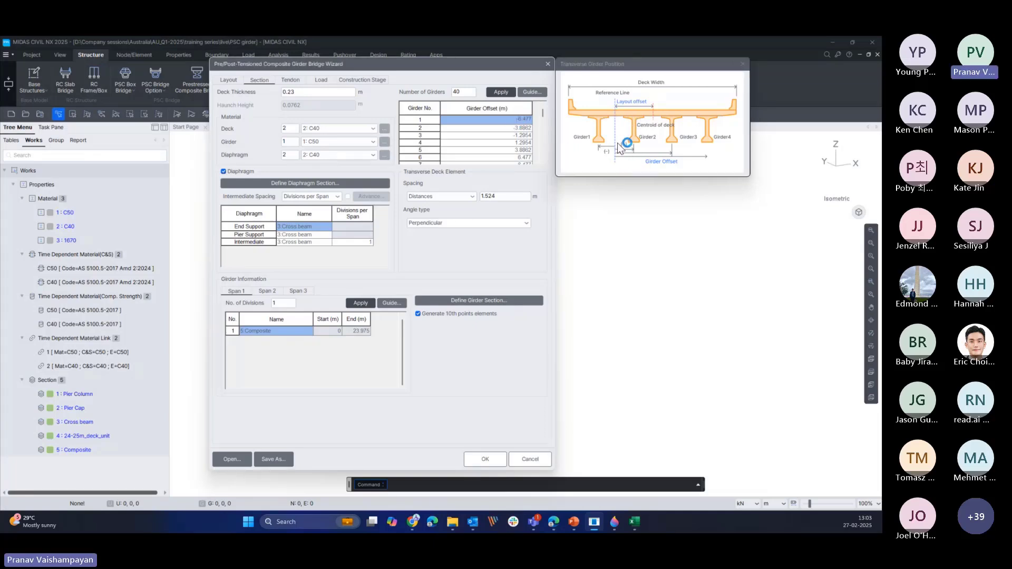
double_click(536, 122)
key(Return)
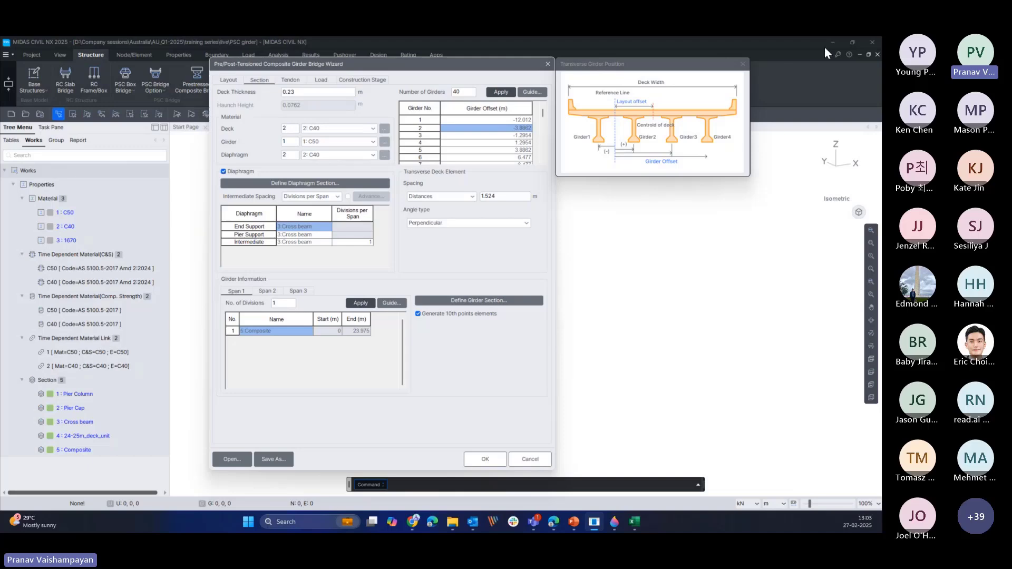
click(615, 522)
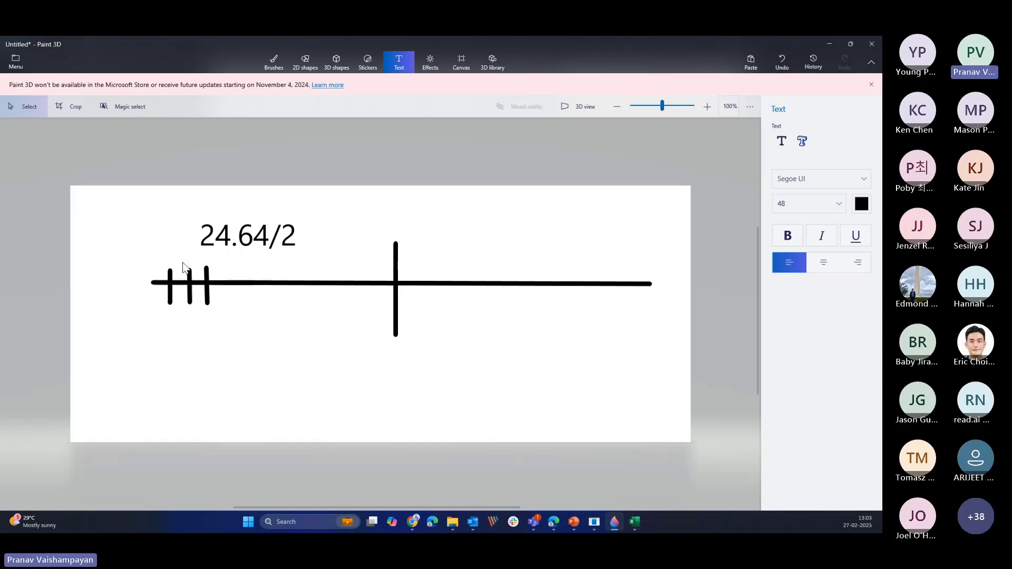
click(634, 522)
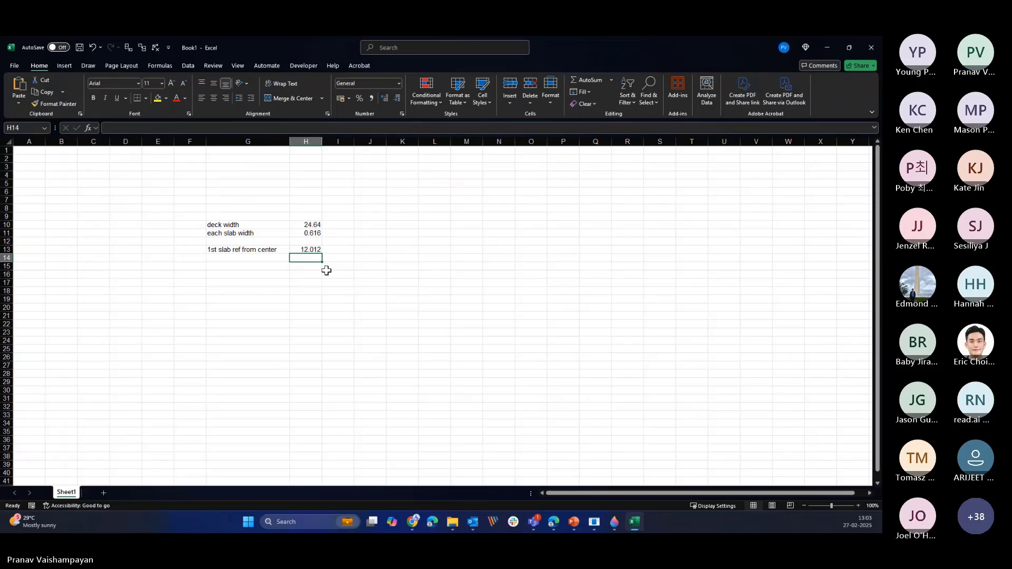
text(=)
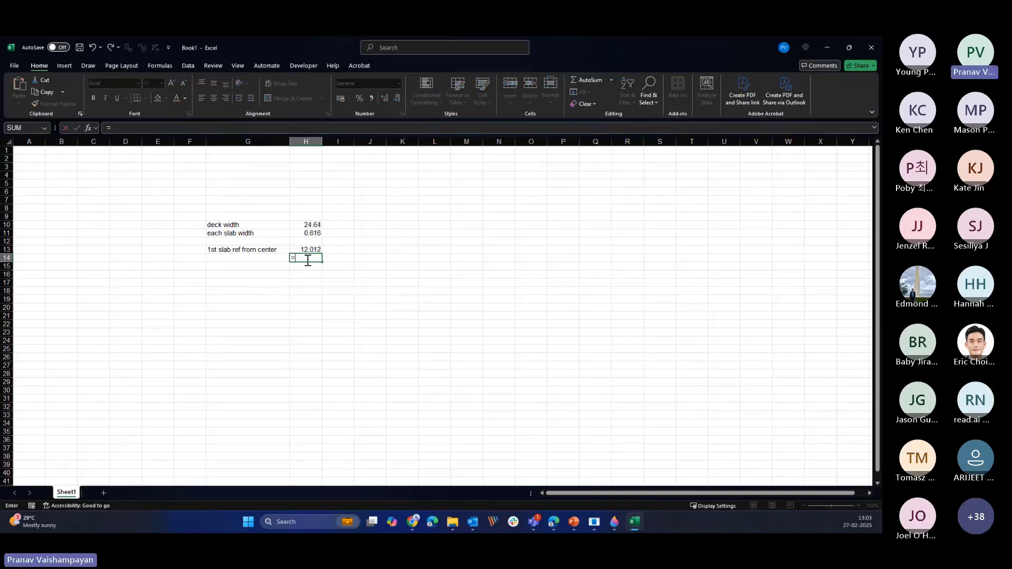
click(309, 250)
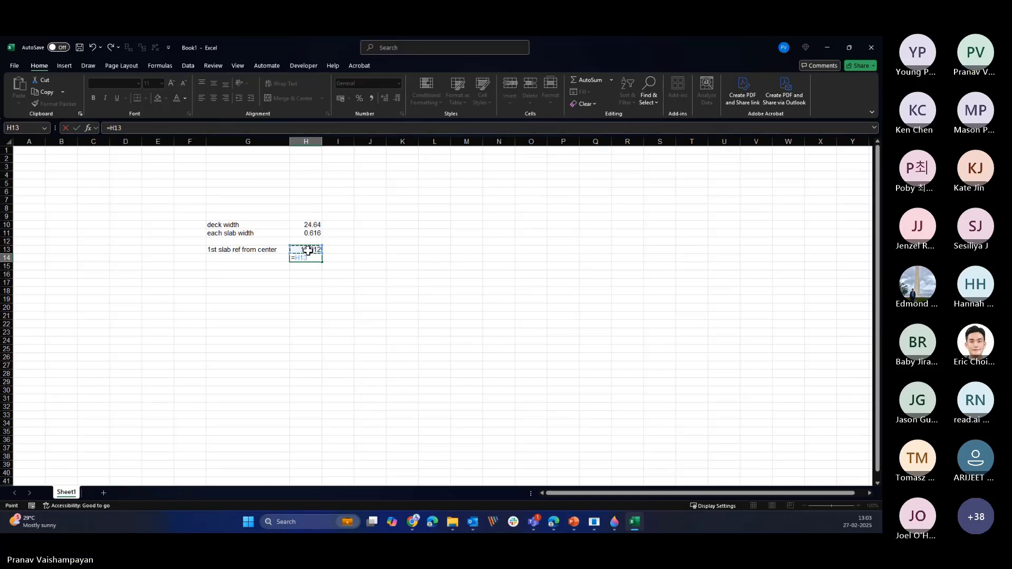
key(Escape)
click(336, 289)
click(338, 250)
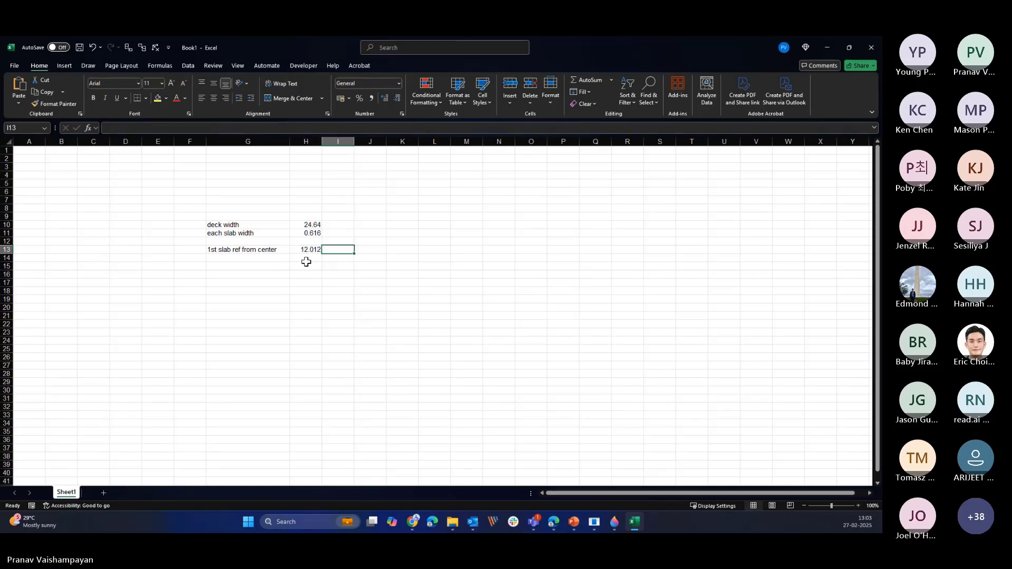
- Enter -1 in H14 and compute the negative slab reference in I13 with =H13*H14
click(308, 258)
text(-1)
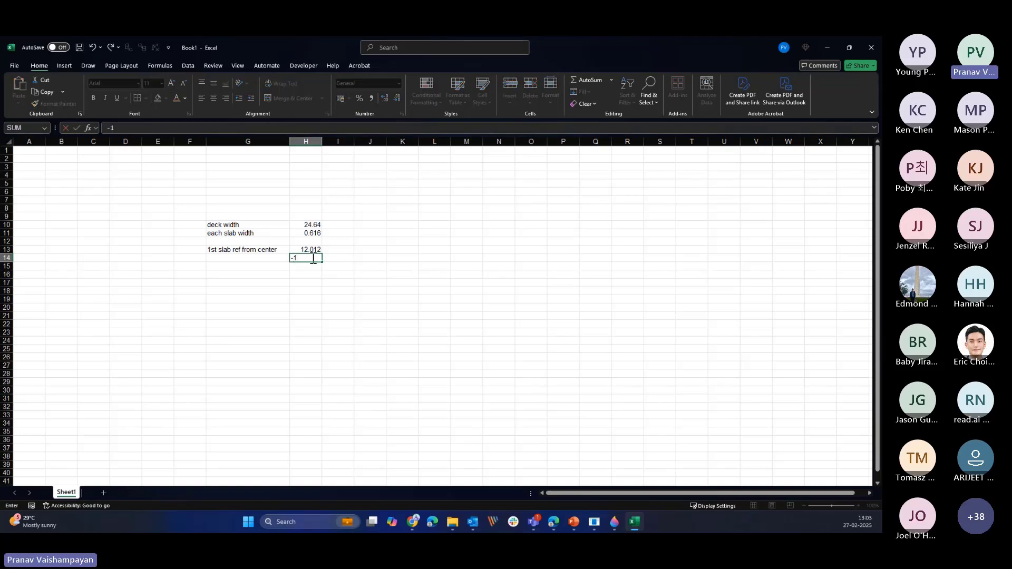
key(Tab)
click(335, 250)
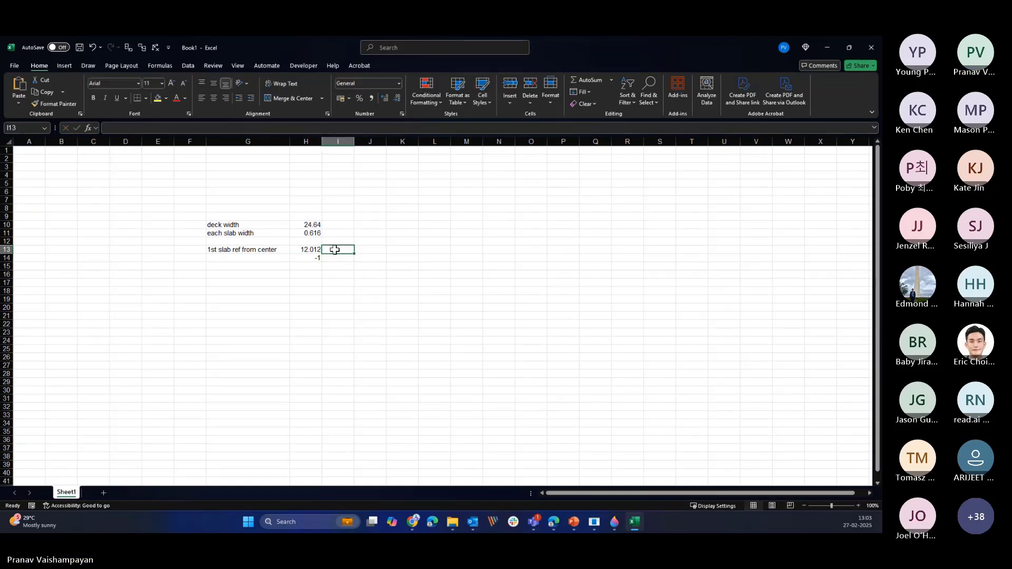
text(=)
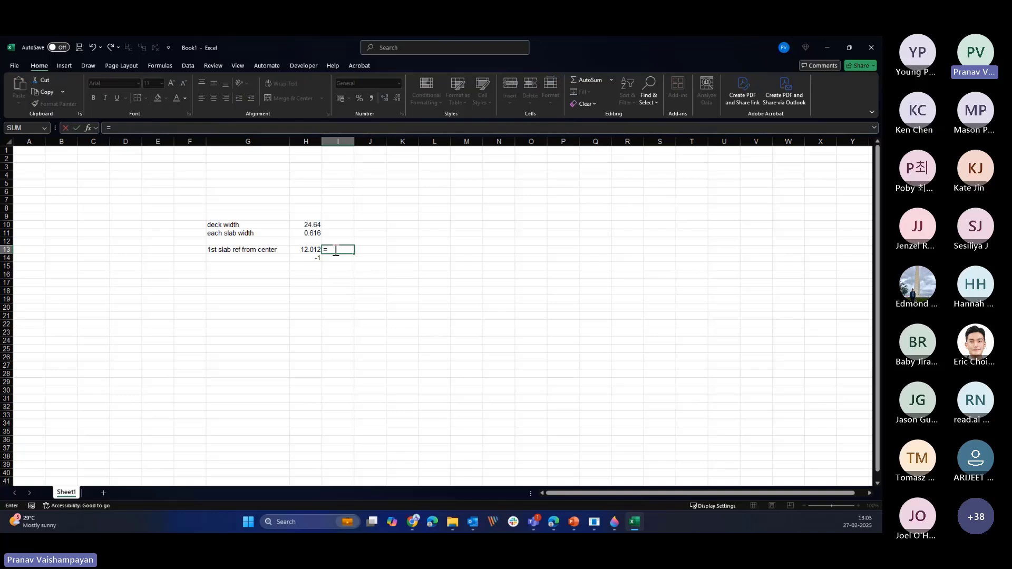
click(307, 250)
text(*)
click(312, 257)
key(Return)
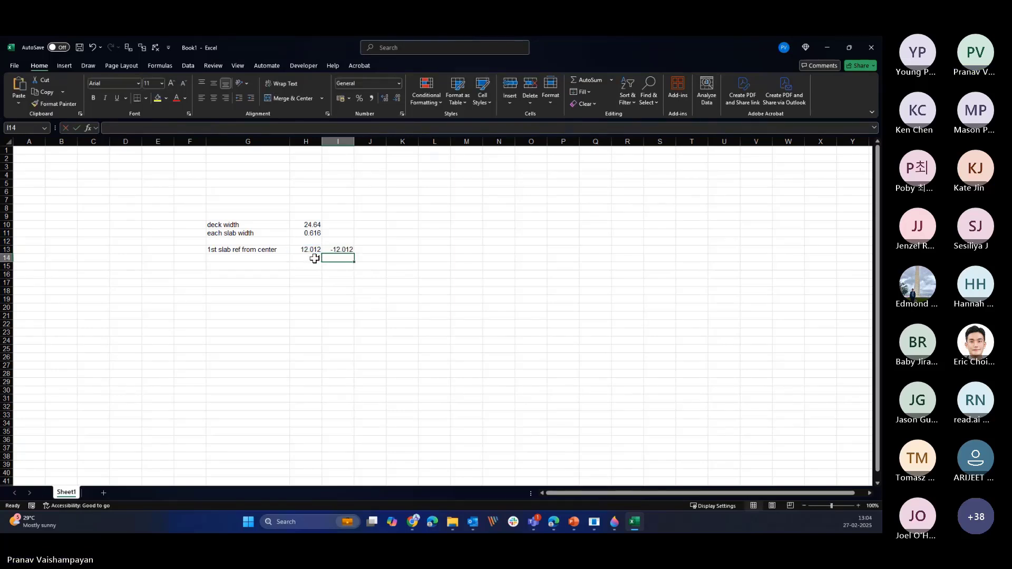
click(283, 275)
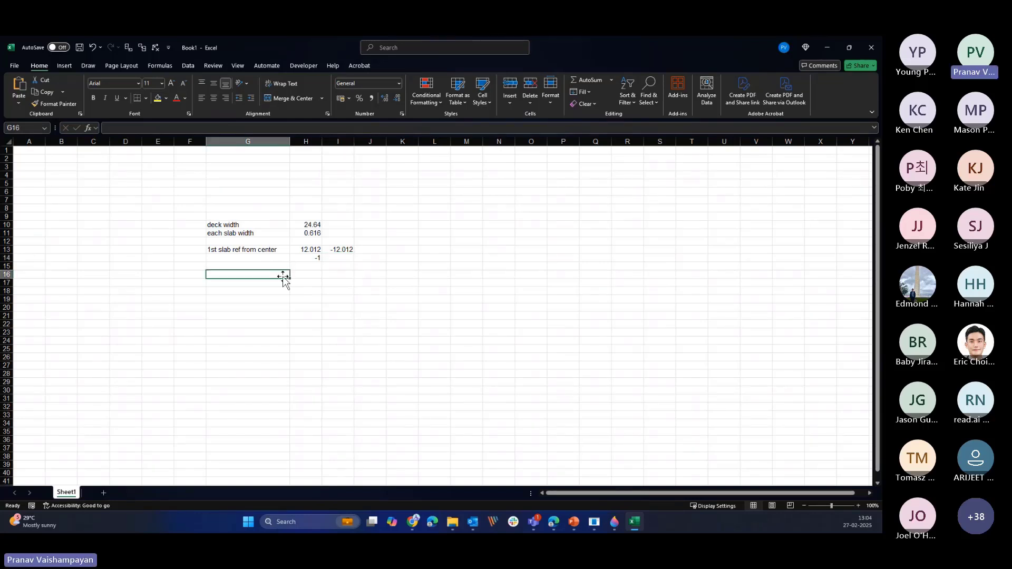
- Move the negative slab reference from I13 to K13 and number the girders 1 to 40 down column J from J13
click(342, 250)
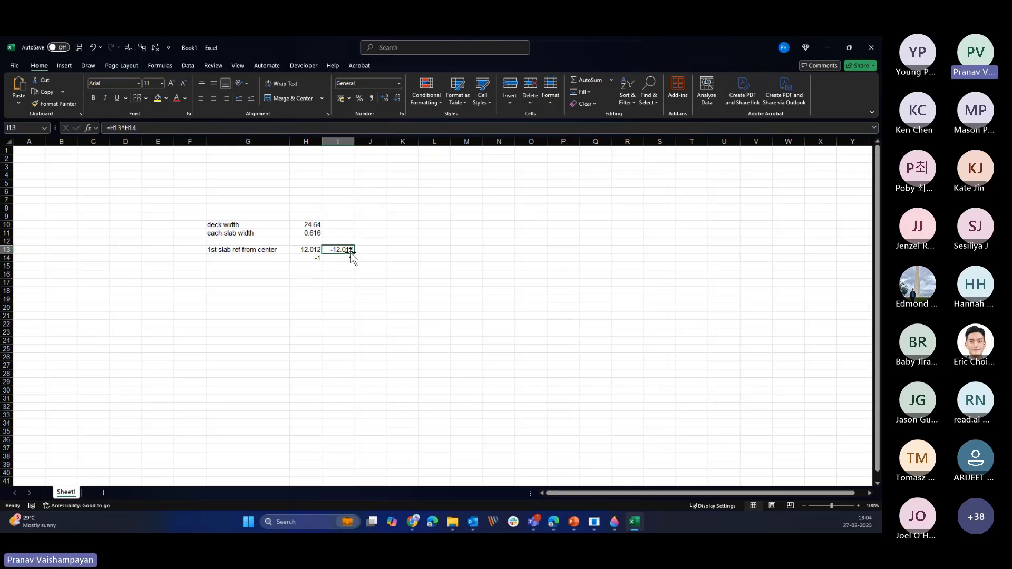
drag(348, 256, 404, 252)
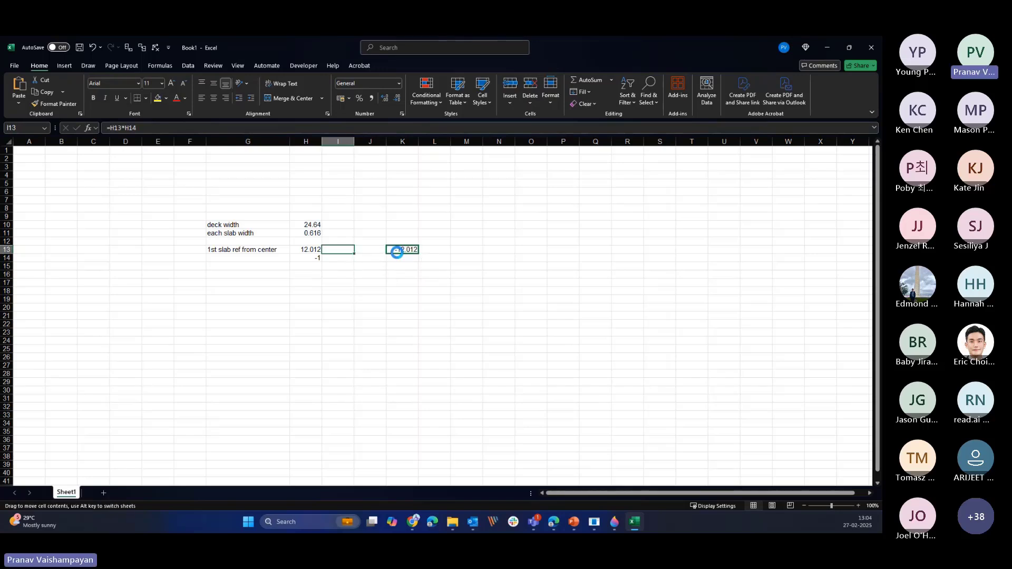
click(375, 250)
text(1)
key(Return)
text(2)
key(Return)
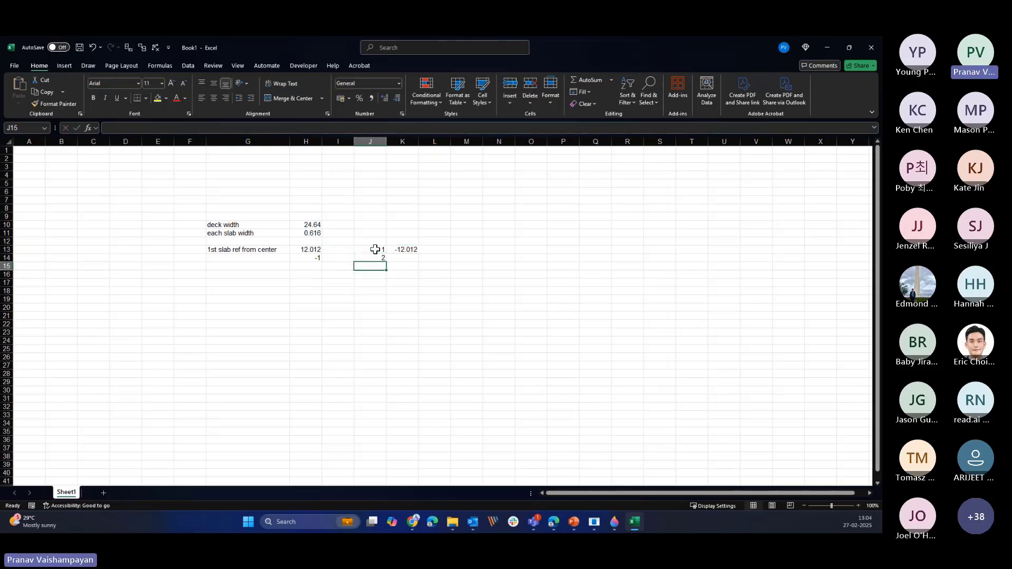
drag(375, 249, 354, 480)
scroll(452, 329, up, 4)
click(488, 323)
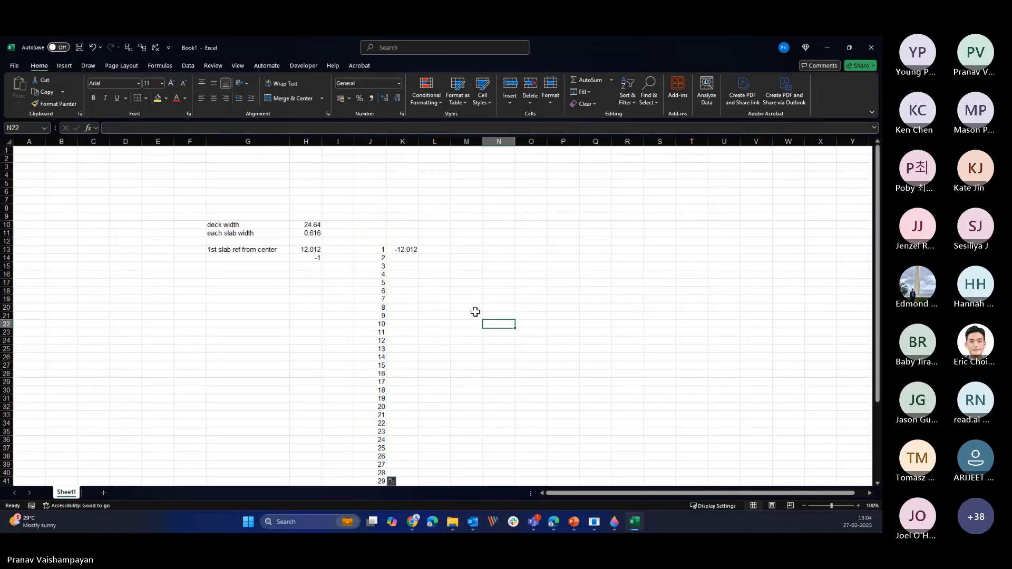
- Calculate the second girder's offset in K14 by adding the slab width to the first offset, =K13+H11
click(408, 252)
click(406, 264)
click(406, 259)
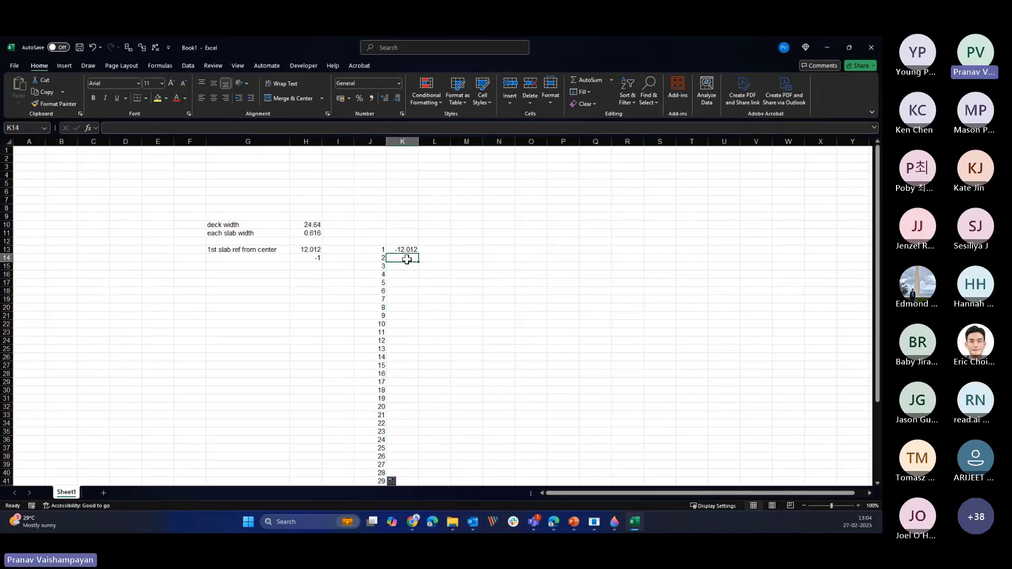
text(=)
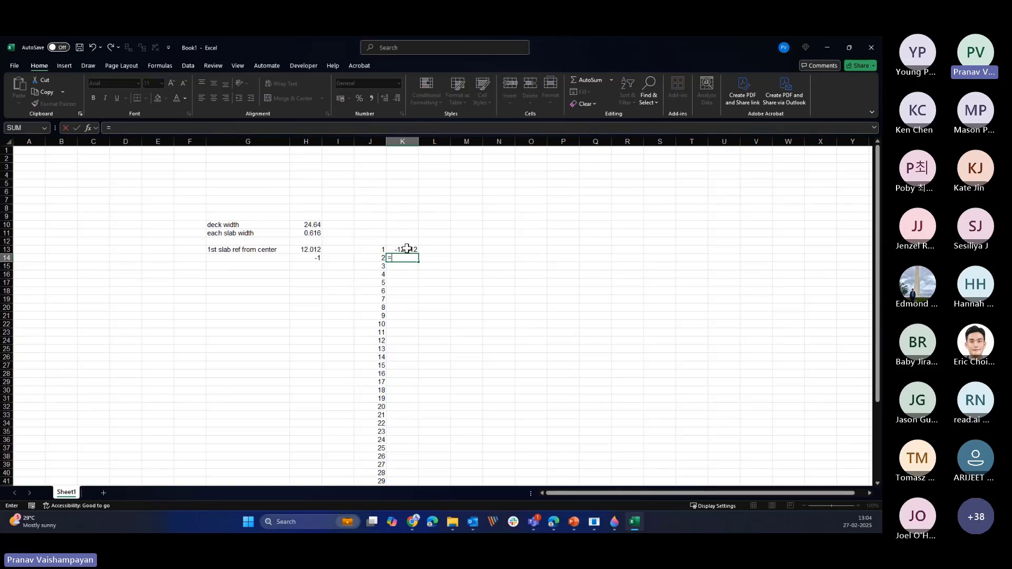
click(407, 249)
text(+)
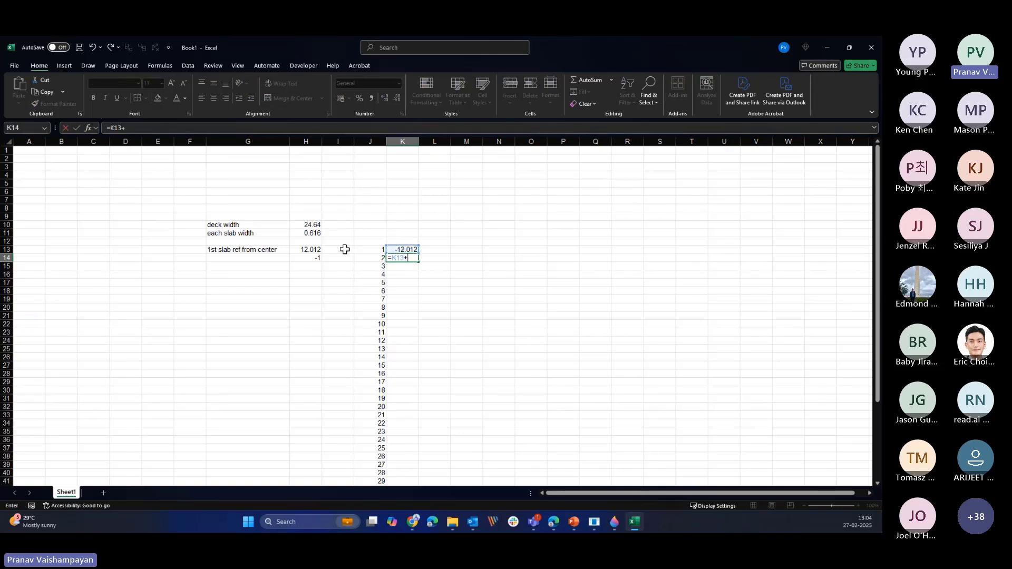
click(305, 233)
key(Return)
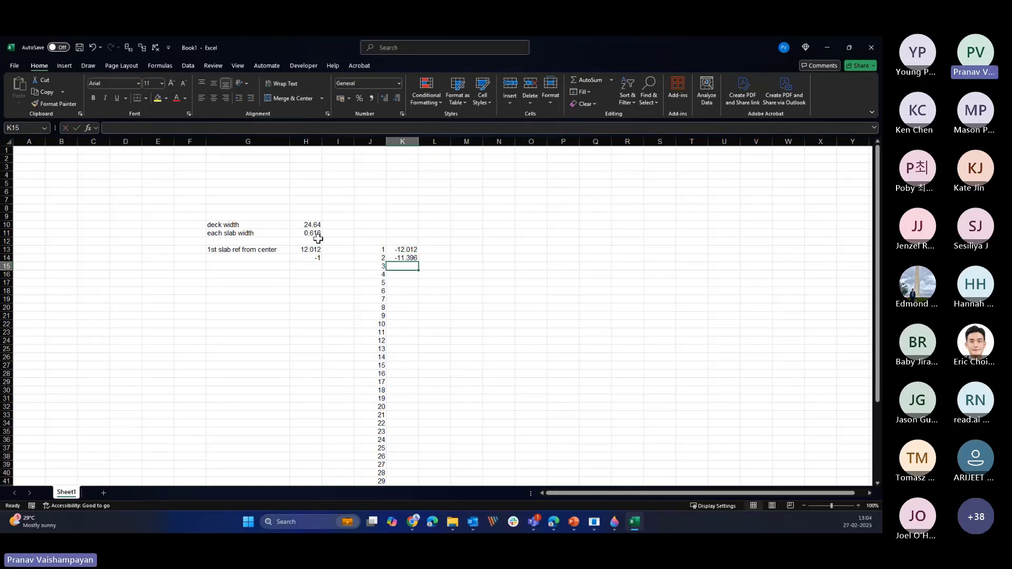
- Make the slab width reference in K14 absolute so the formula is =K13+$H$11
click(407, 258)
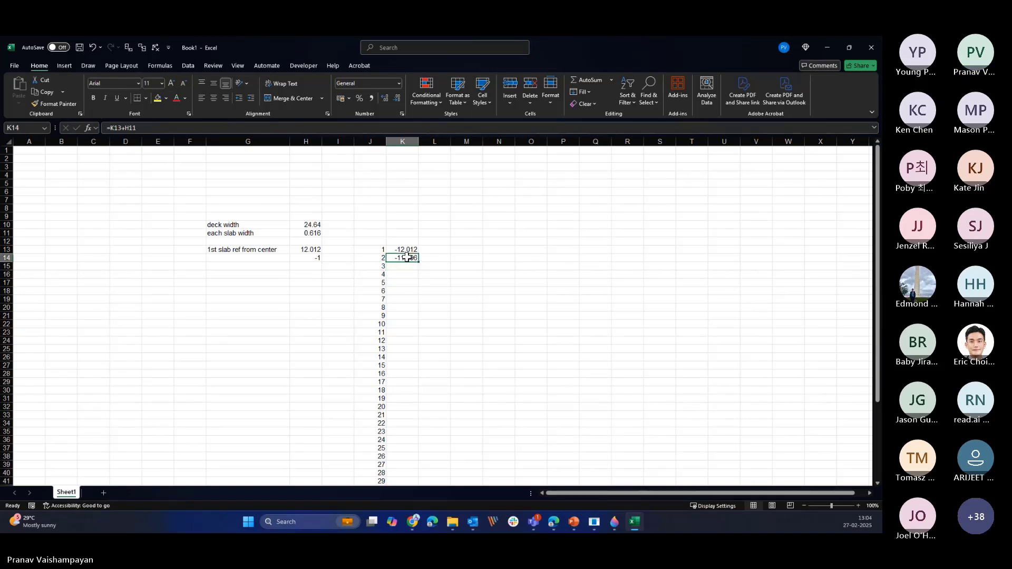
click(435, 291)
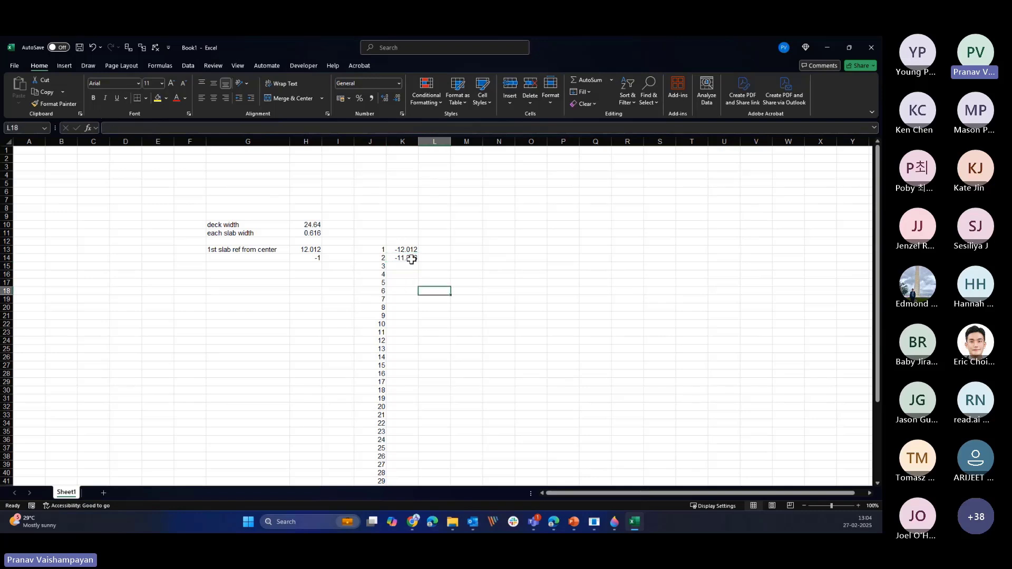
click(411, 258)
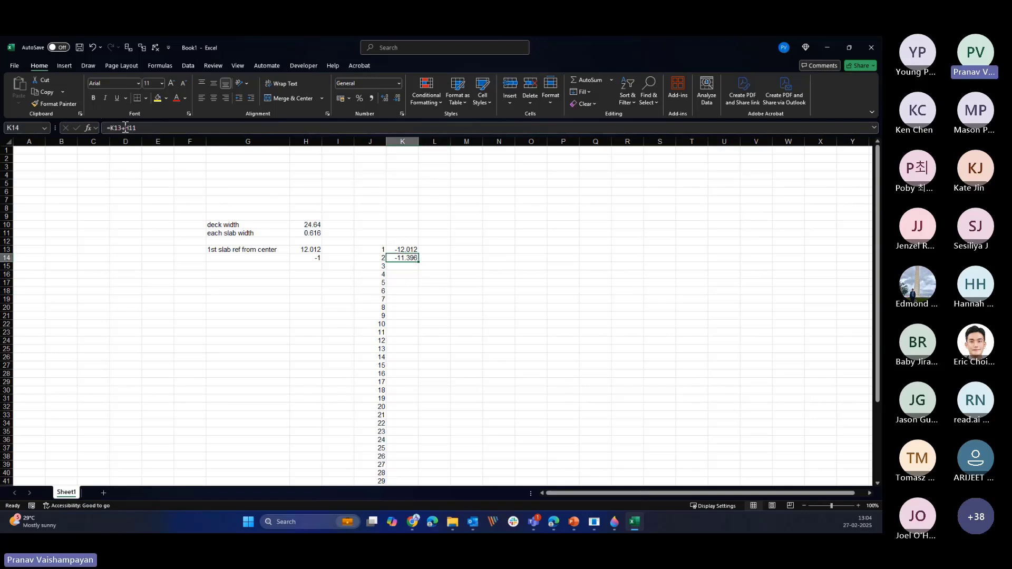
click(126, 128)
key(F4)
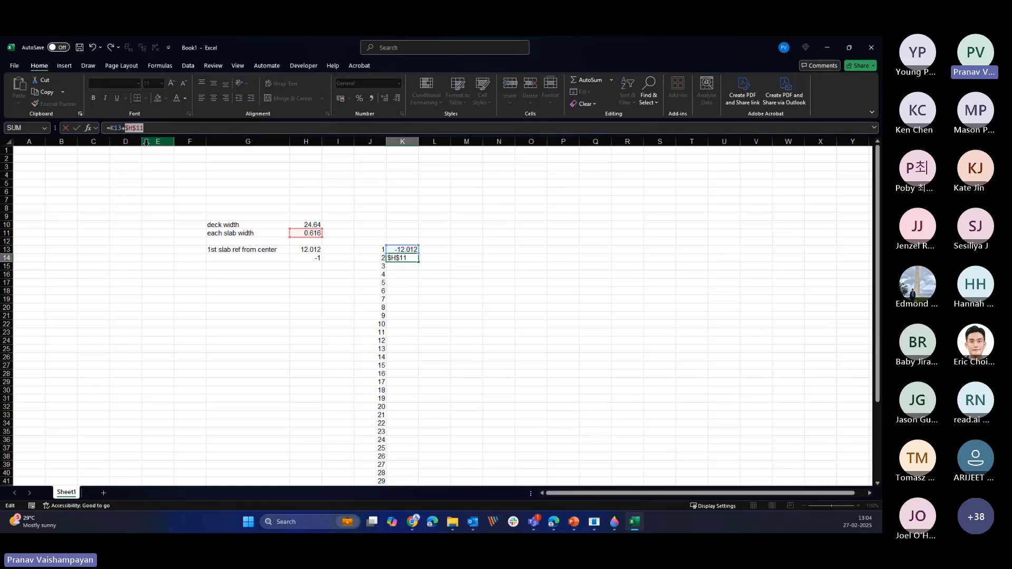
key(Return)
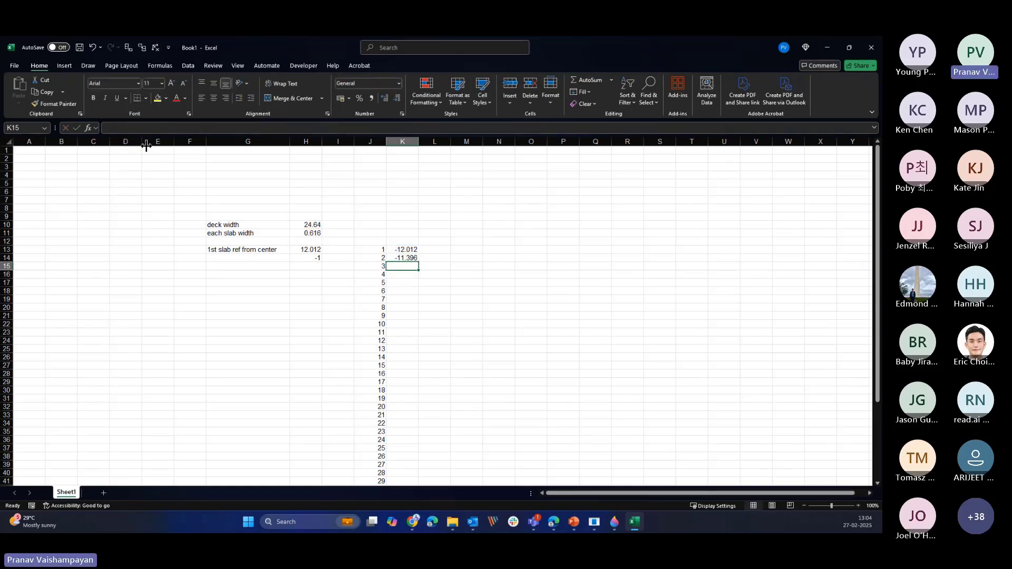
- Fill the K14 offset formula down to K52 for girder 40 and review the column of offsets
click(410, 258)
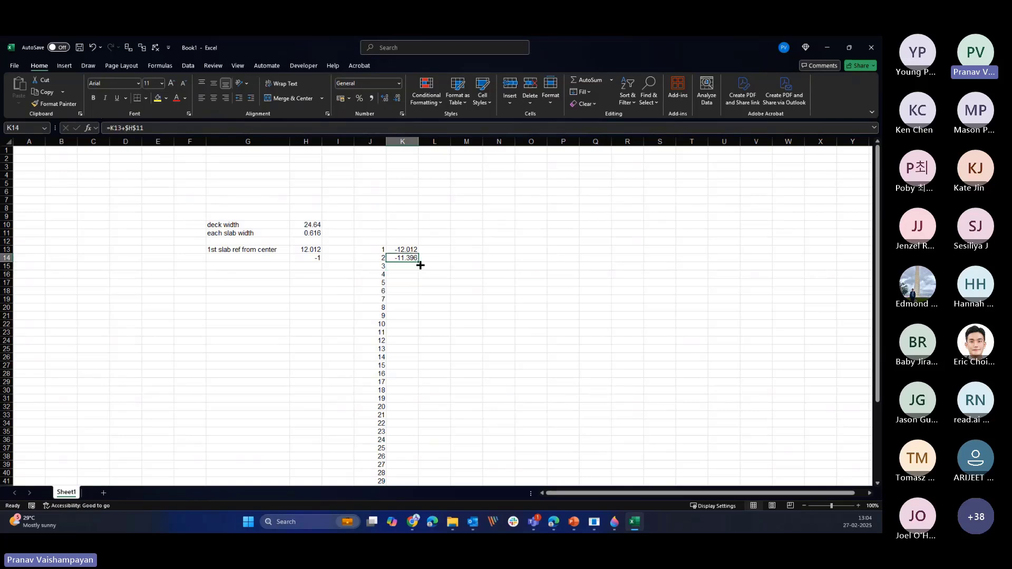
drag(419, 263, 416, 458)
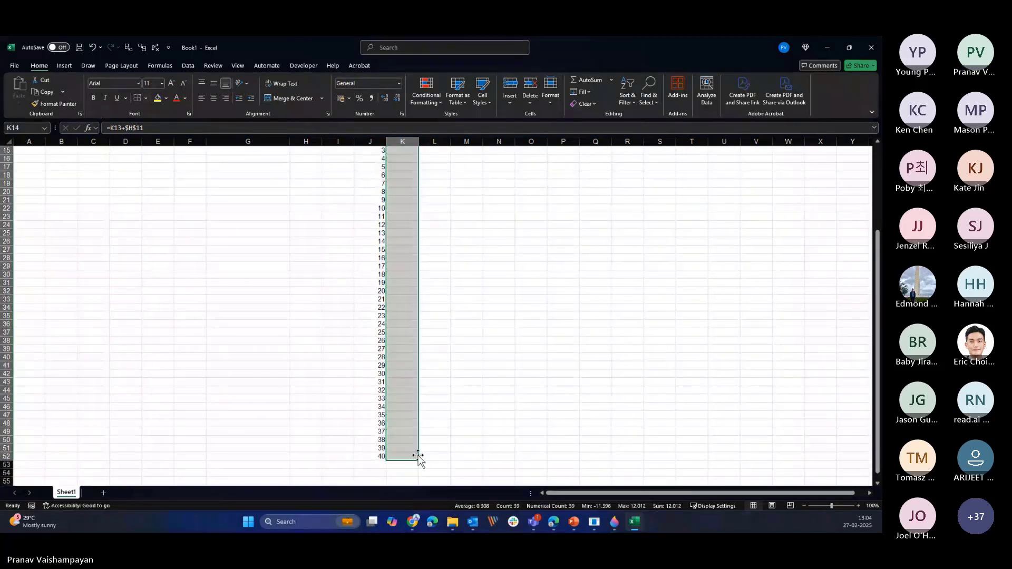
scroll(450, 350, up, 3)
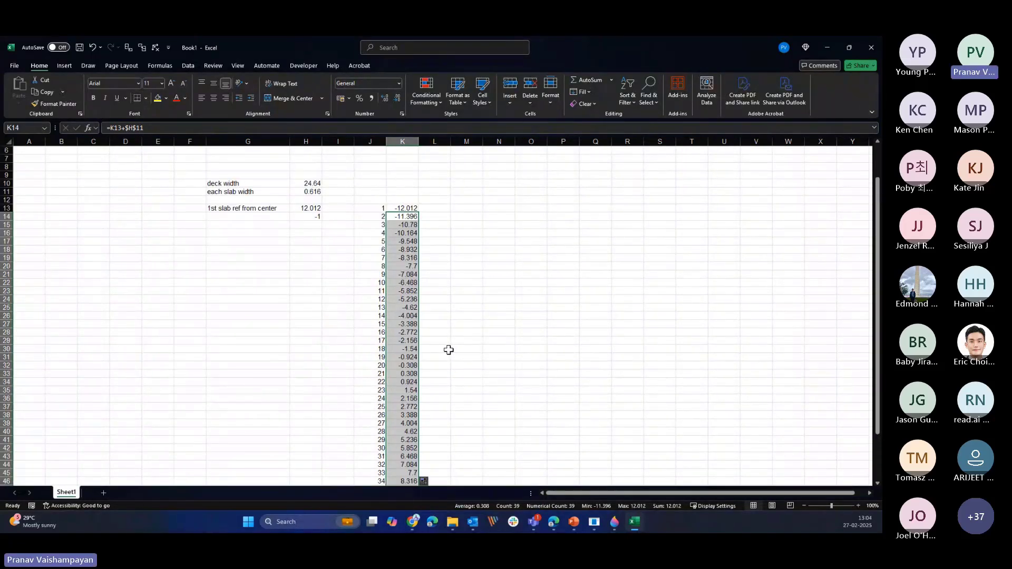
click(448, 349)
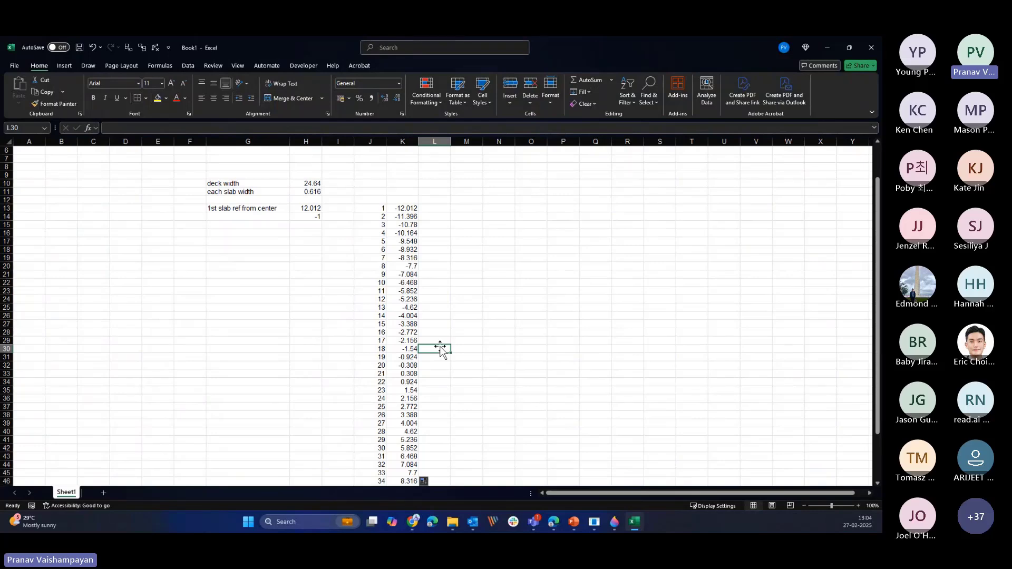
scroll(443, 348, down, 3)
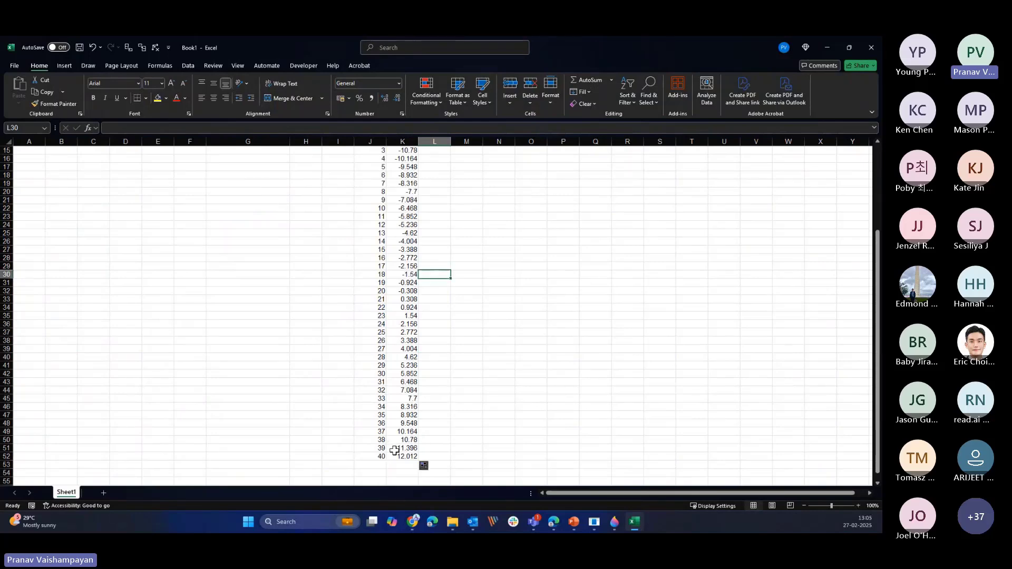
scroll(432, 443, up, 2)
click(488, 241)
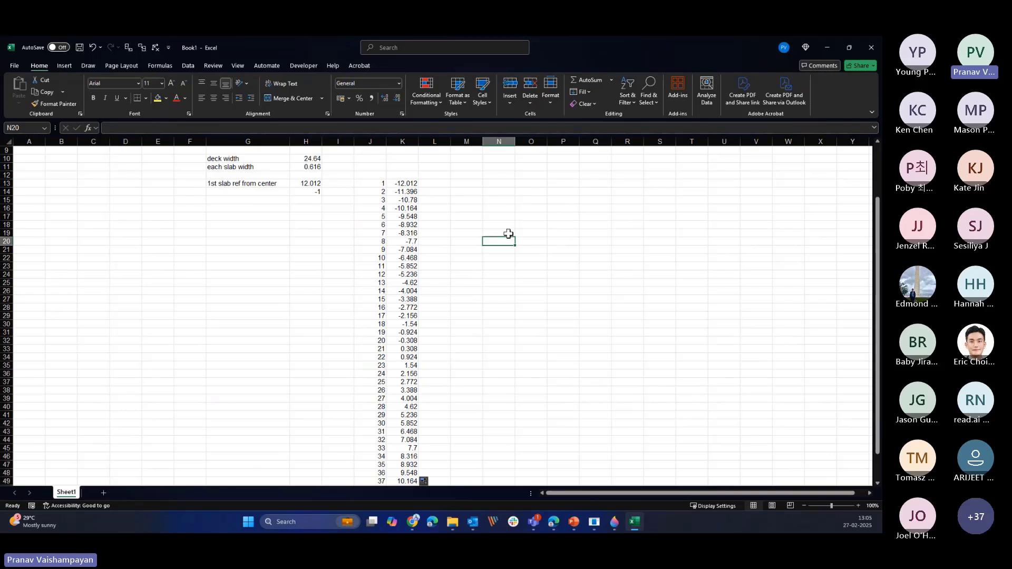
- Review the offset column from girder 1 to 40 and examine the K14 formula's references to the first offset and slab width
scroll(488, 271, up, 3)
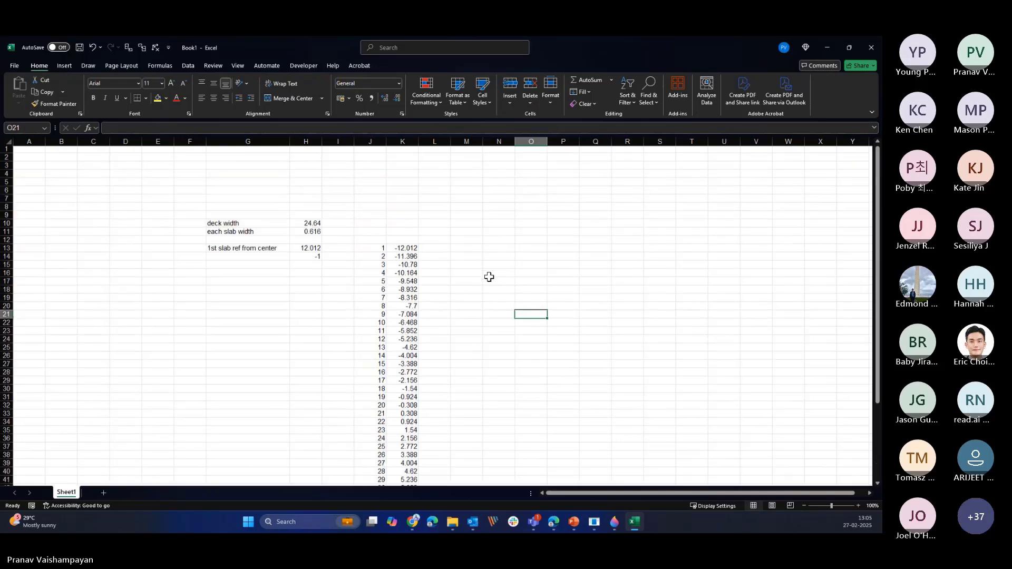
click(480, 275)
scroll(403, 240, down, 4)
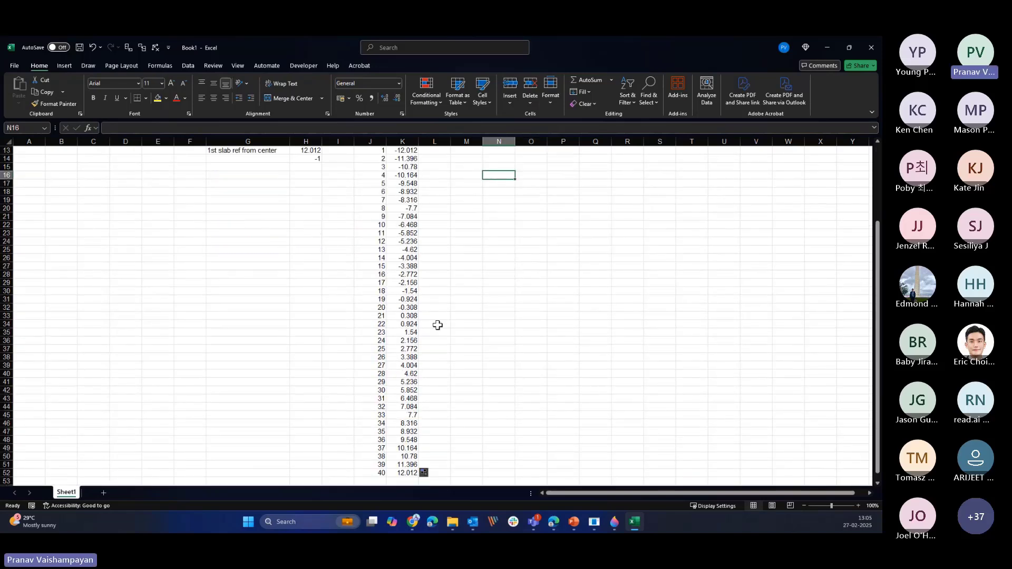
scroll(407, 332, down, 2)
scroll(406, 333, up, 4)
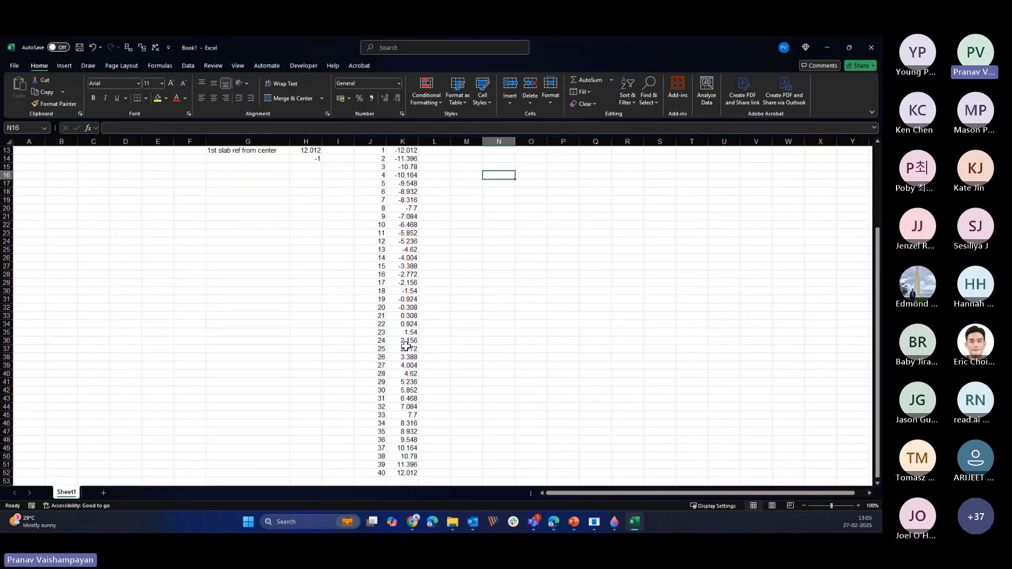
click(505, 274)
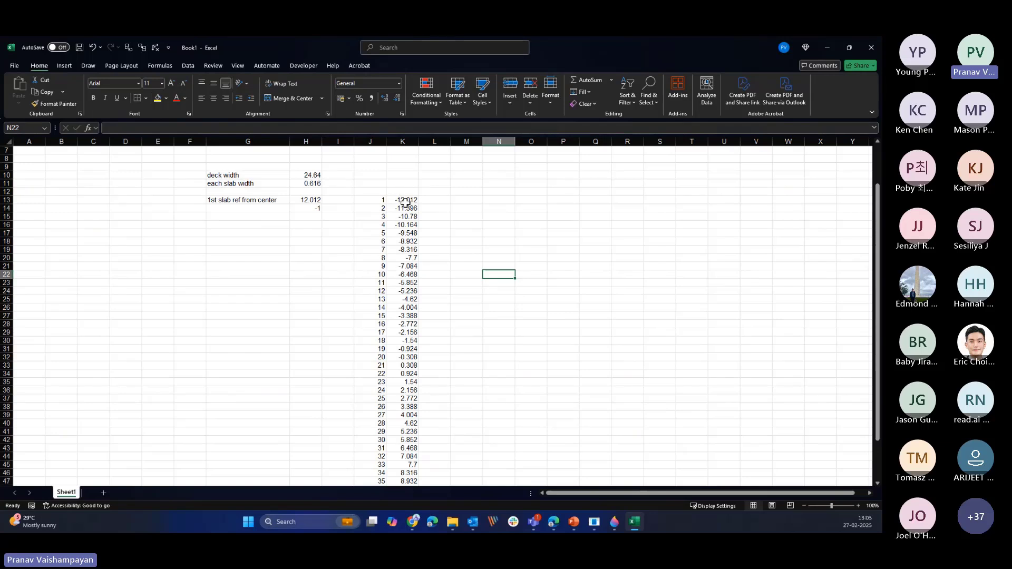
click(437, 201)
click(409, 209)
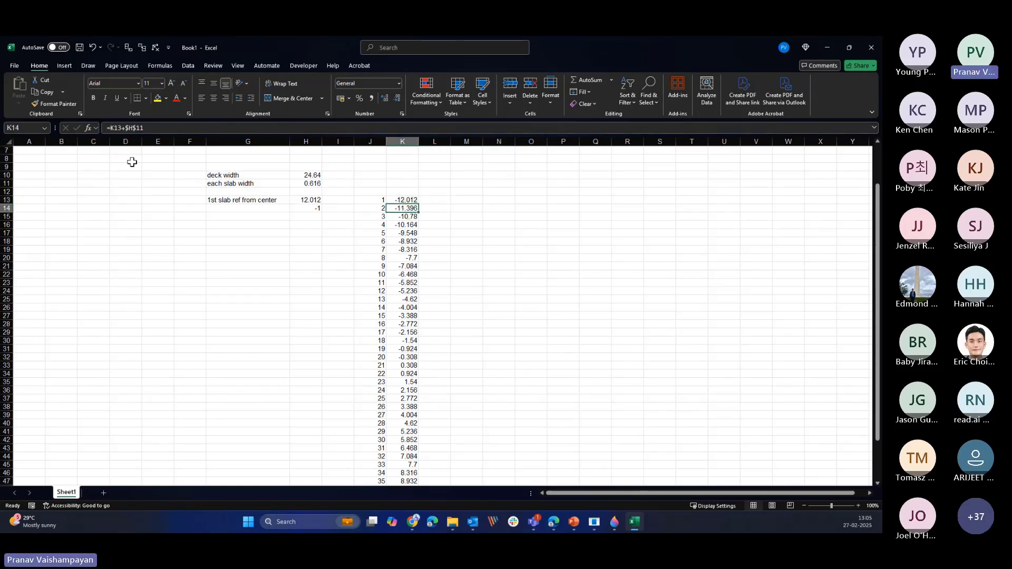
click(382, 128)
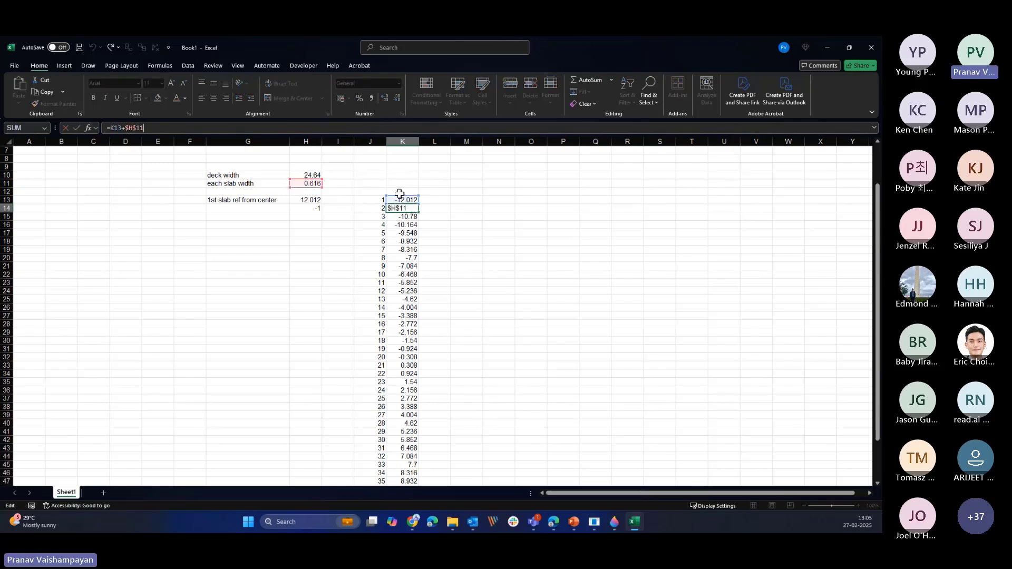
click(460, 233)
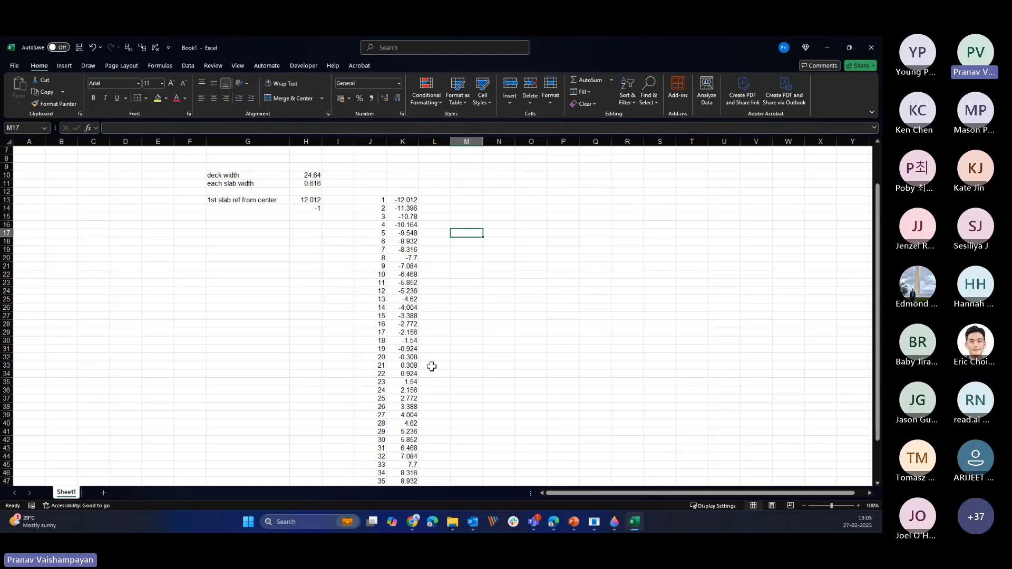
- Copy the 40 offsets in K13:K52 and paste them into the girder offset table of the MIDAS CIVIL NX bridge wizard
scroll(518, 351, down, 1)
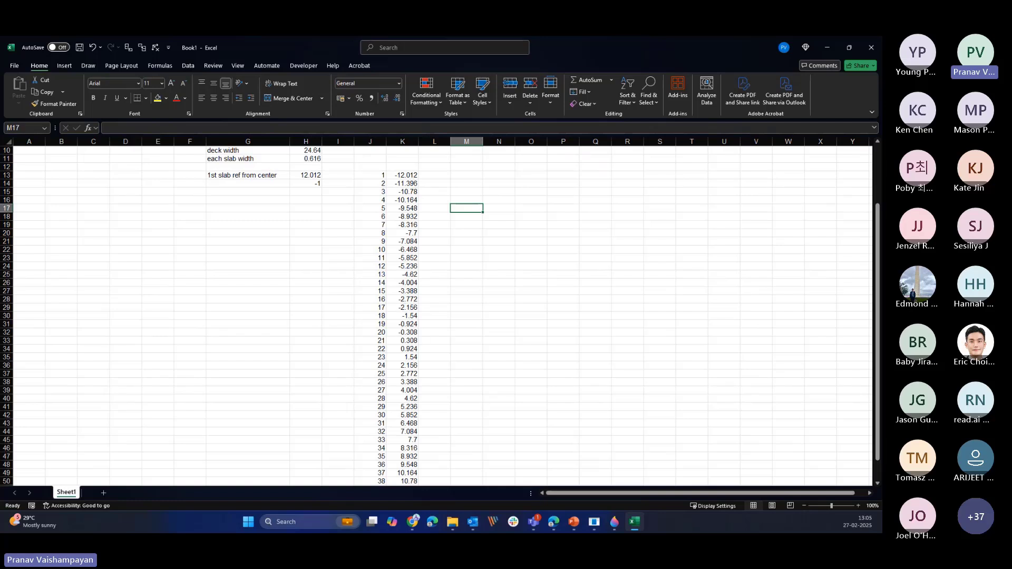
drag(407, 175, 392, 506)
drag(413, 471, 415, 456)
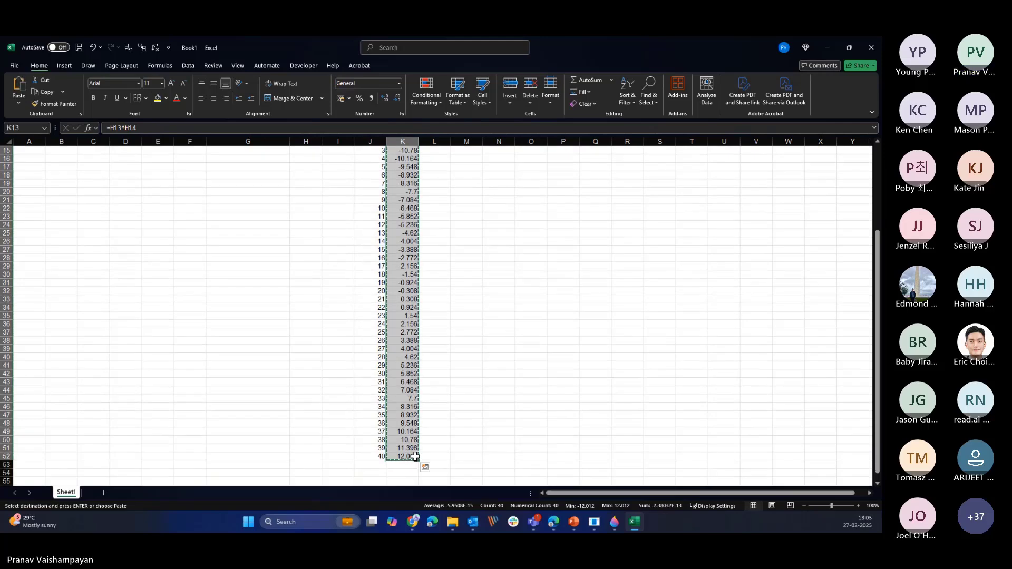
key(alt+Tab)
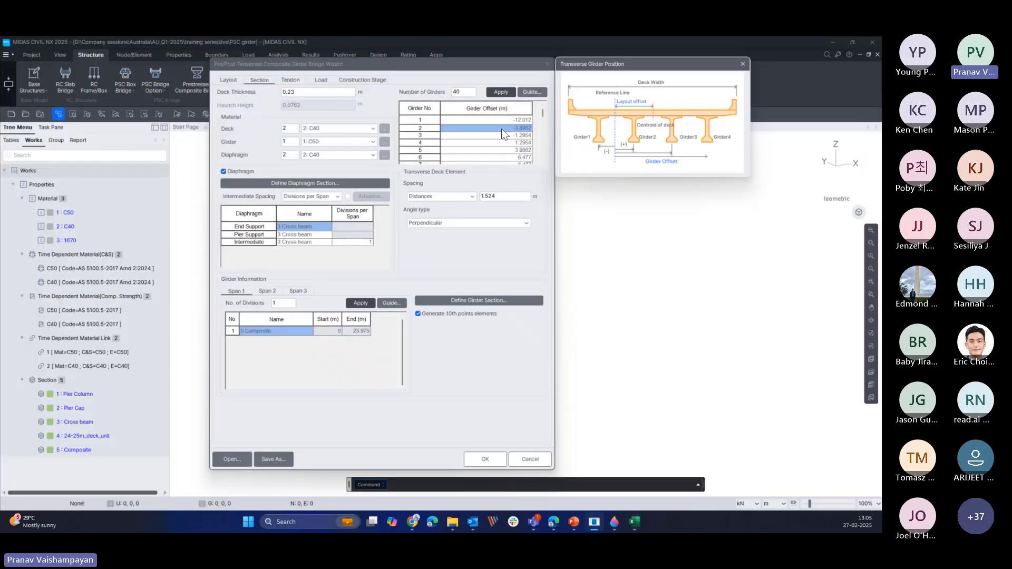
click(508, 124)
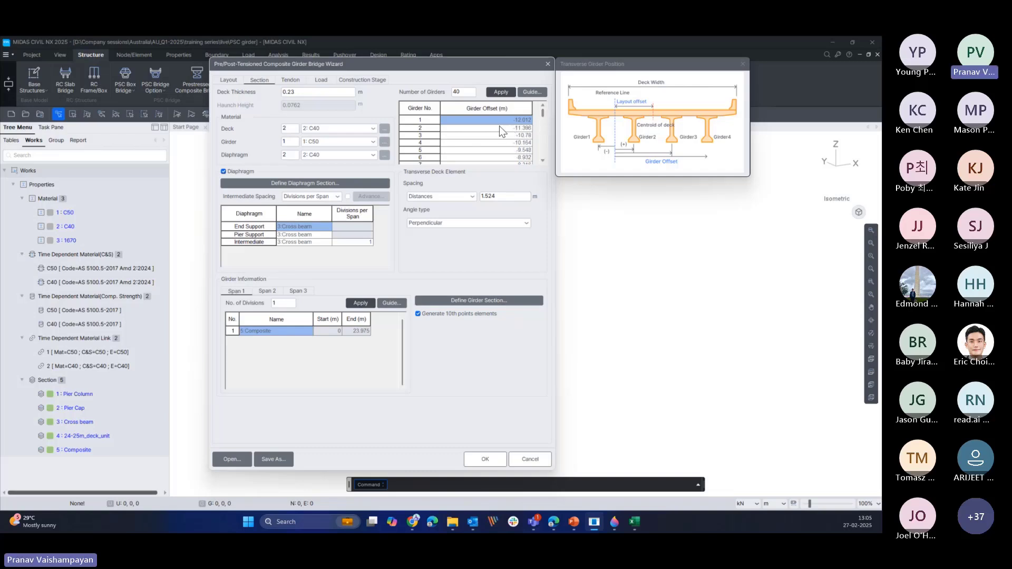
scroll(546, 117, down, 1)
drag(543, 114, 541, 160)
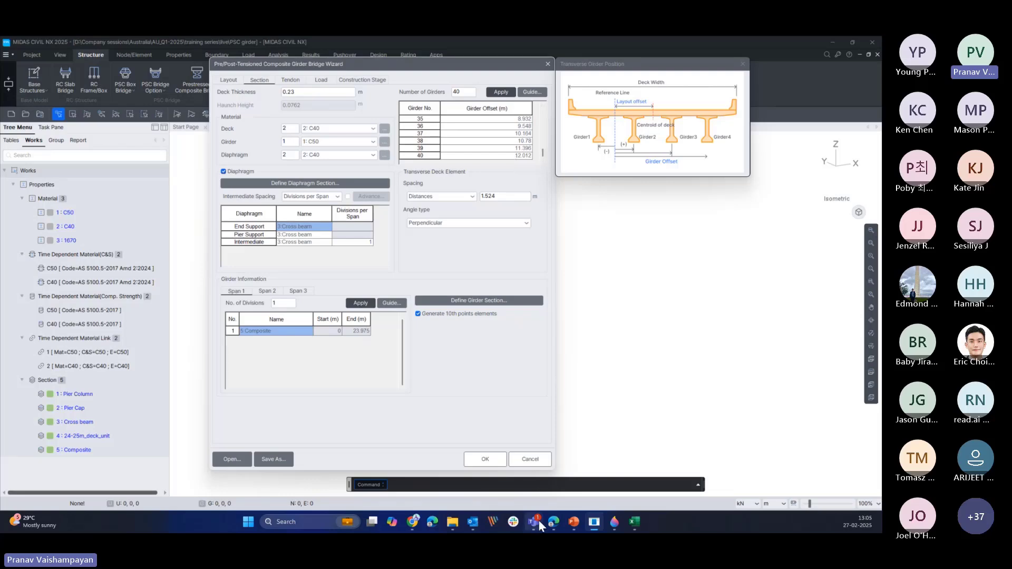
mouse_move(539, 520)
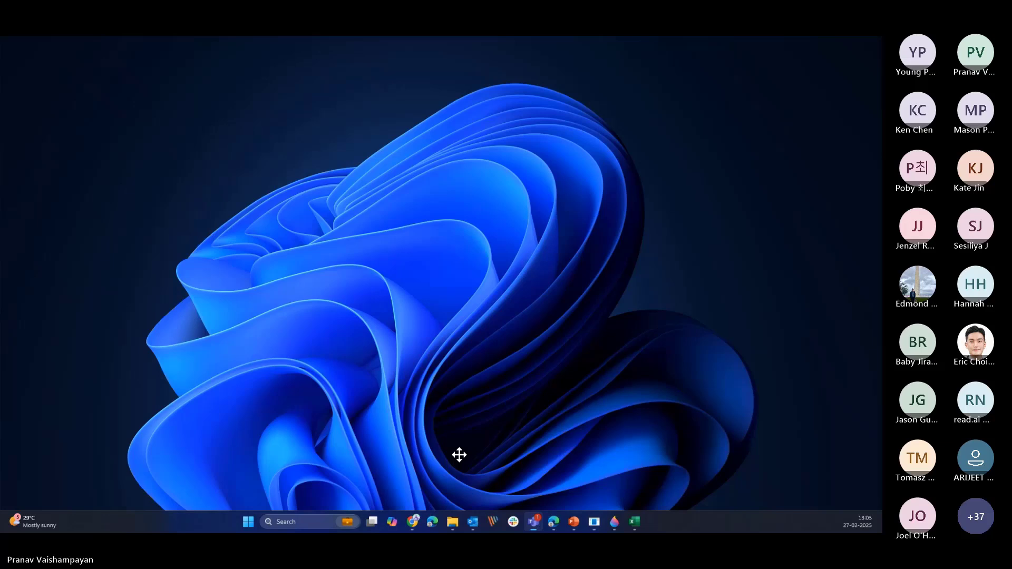
click(459, 454)
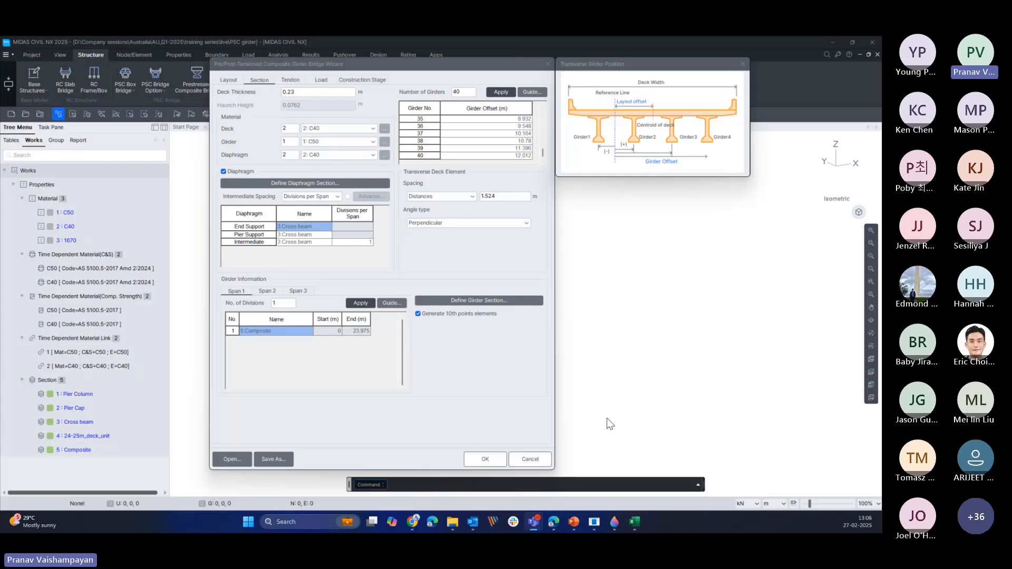
- Switch to Paint 3D and draw red dimension lines beside 24.64/2, spanning from the deck's outer edge to the centreline
click(615, 522)
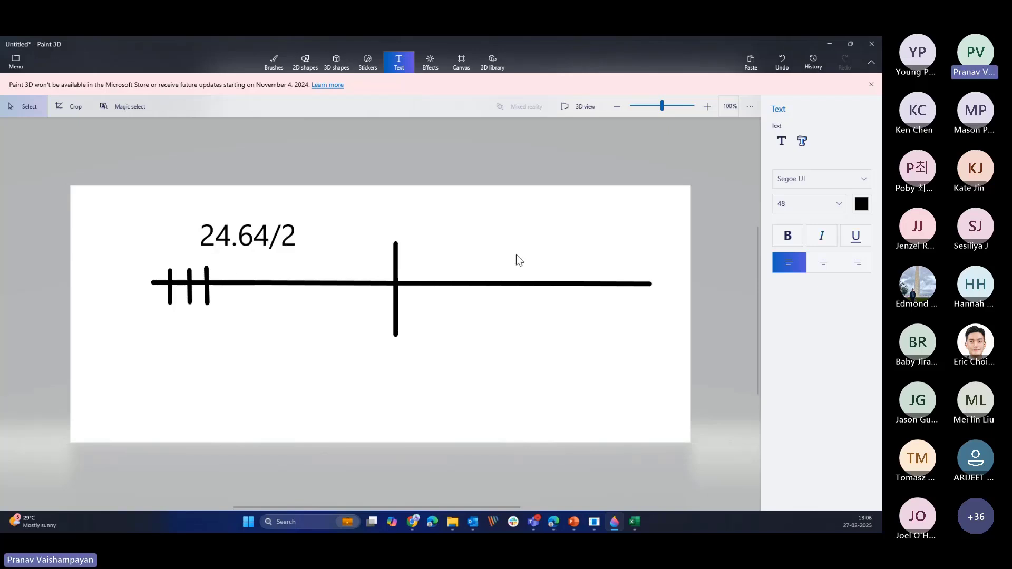
click(278, 61)
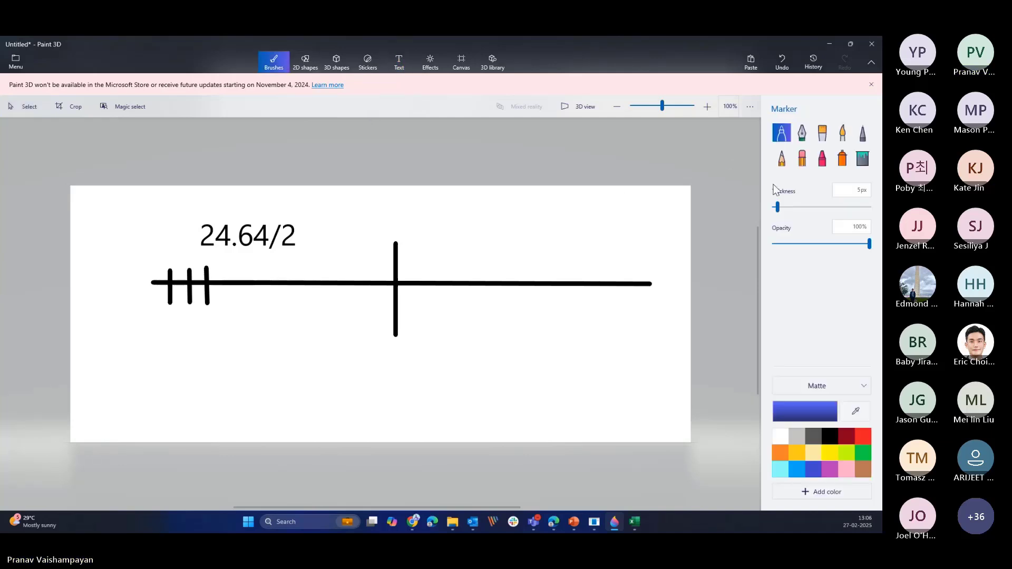
click(865, 438)
mouse_move(303, 232)
mouse_down()
mouse_move(385, 232)
mouse_move(399, 244)
mouse_up()
mouse_move(201, 234)
mouse_down()
mouse_move(149, 235)
mouse_move(150, 385)
mouse_up()
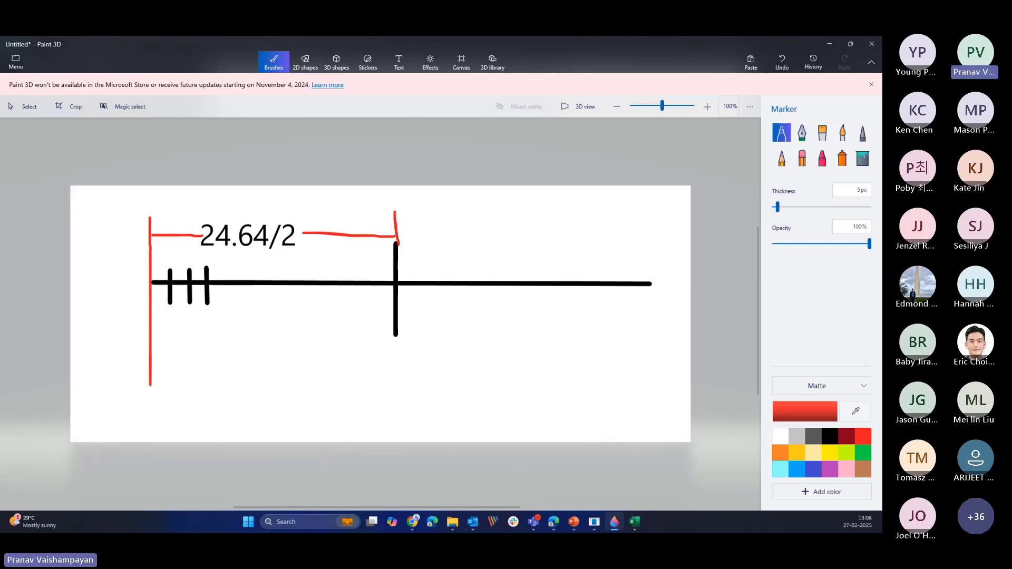
- Sketch green slab outlines around the three tick marks at the deck edge and label the slab width 0.616
click(864, 454)
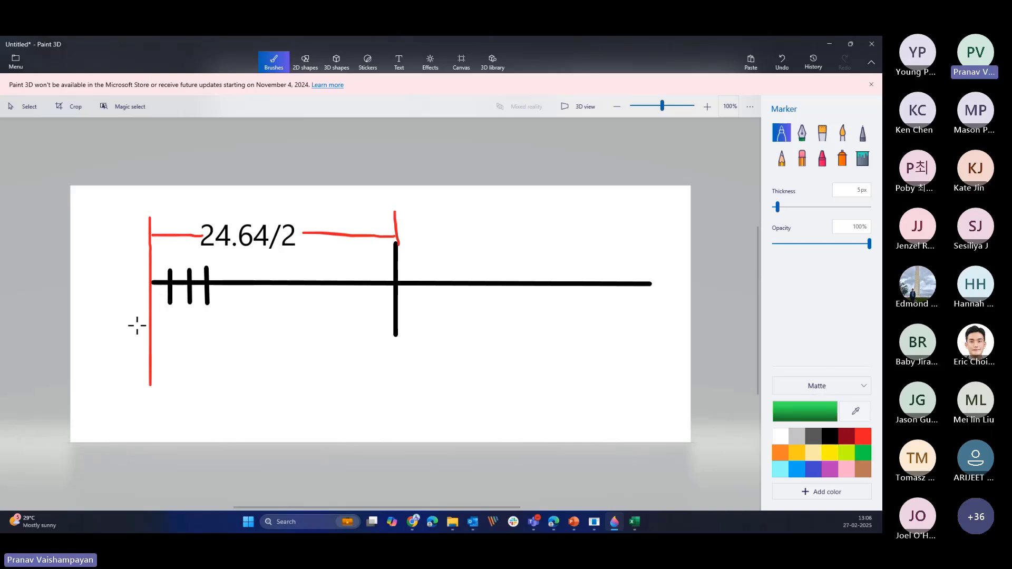
mouse_move(156, 285)
mouse_down()
mouse_move(151, 334)
mouse_move(189, 336)
mouse_move(181, 297)
mouse_move(196, 286)
mouse_move(198, 335)
mouse_move(181, 337)
mouse_up()
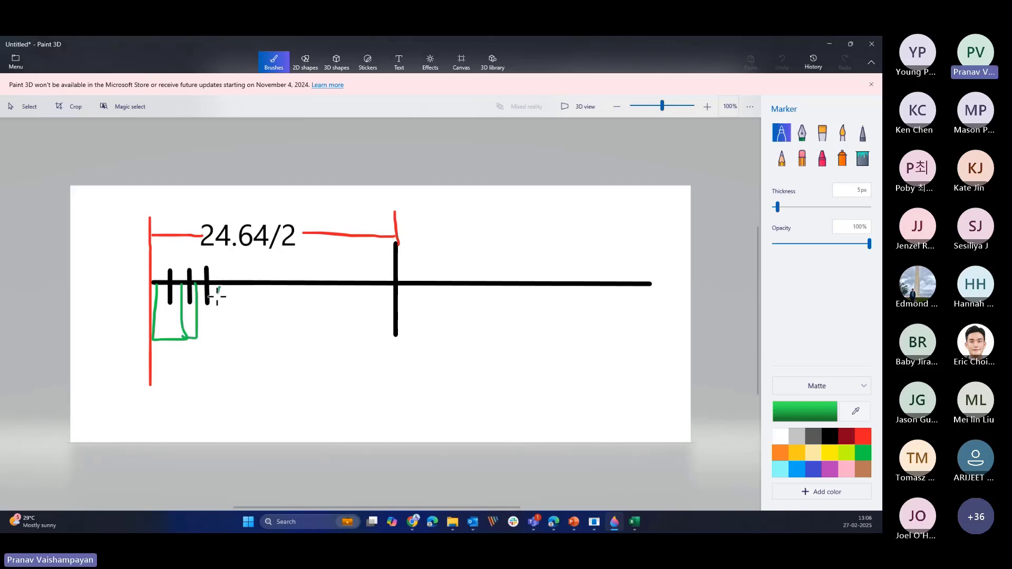
drag(219, 287, 195, 338)
mouse_move(149, 265)
mouse_down()
mouse_move(149, 277)
mouse_move(151, 264)
mouse_move(182, 268)
mouse_move(182, 284)
mouse_move(152, 282)
mouse_move(193, 265)
mouse_move(202, 282)
mouse_move(219, 279)
mouse_move(200, 283)
mouse_move(90, 226)
mouse_move(124, 218)
mouse_move(157, 227)
mouse_up()
click(111, 223)
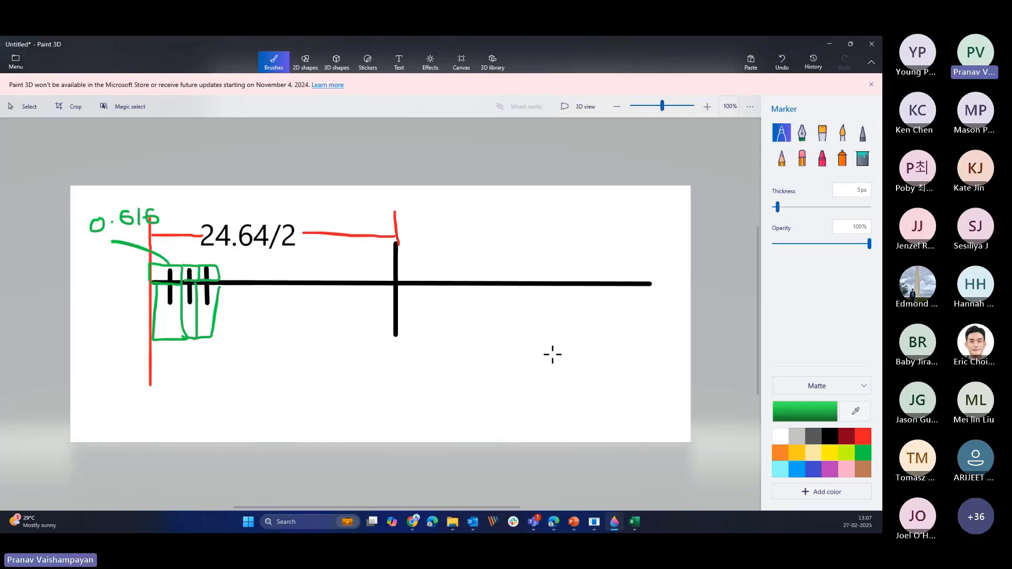
- Return to the MIDAS CIVIL NX bridge wizard and review the pasted girder offsets from girder 40 back to girder 1
click(829, 46)
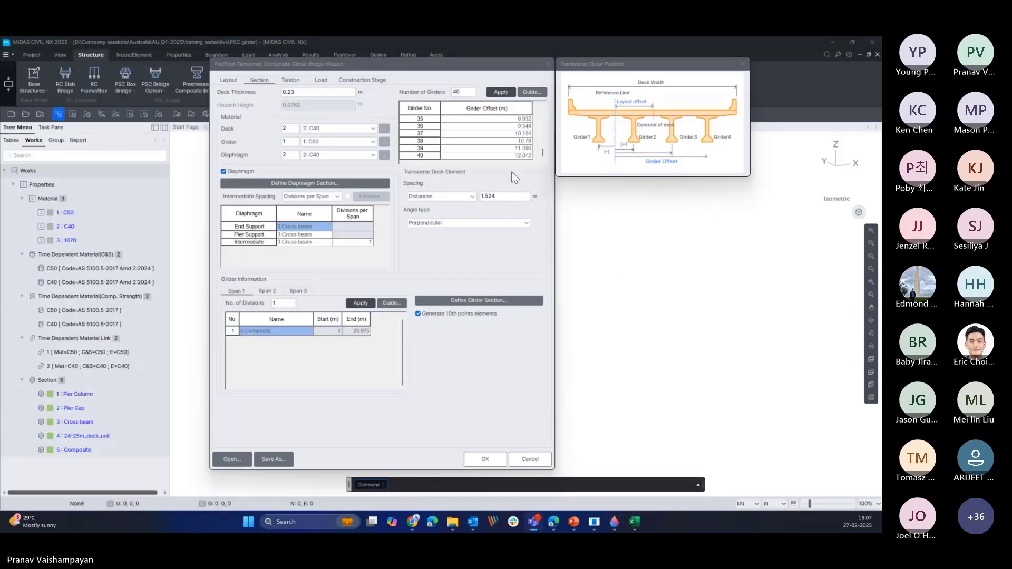
drag(430, 64, 428, 72)
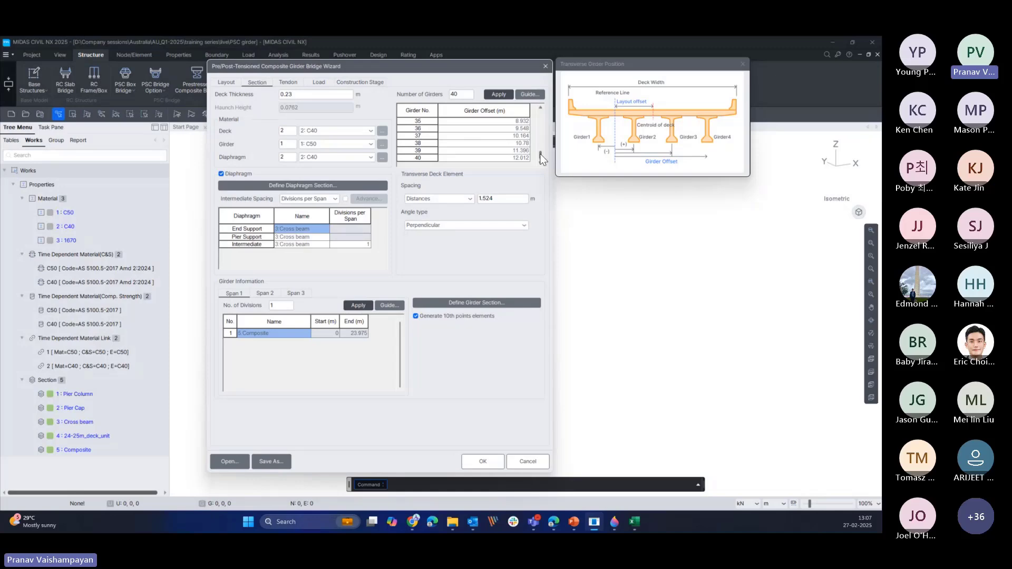
drag(540, 154, 540, 114)
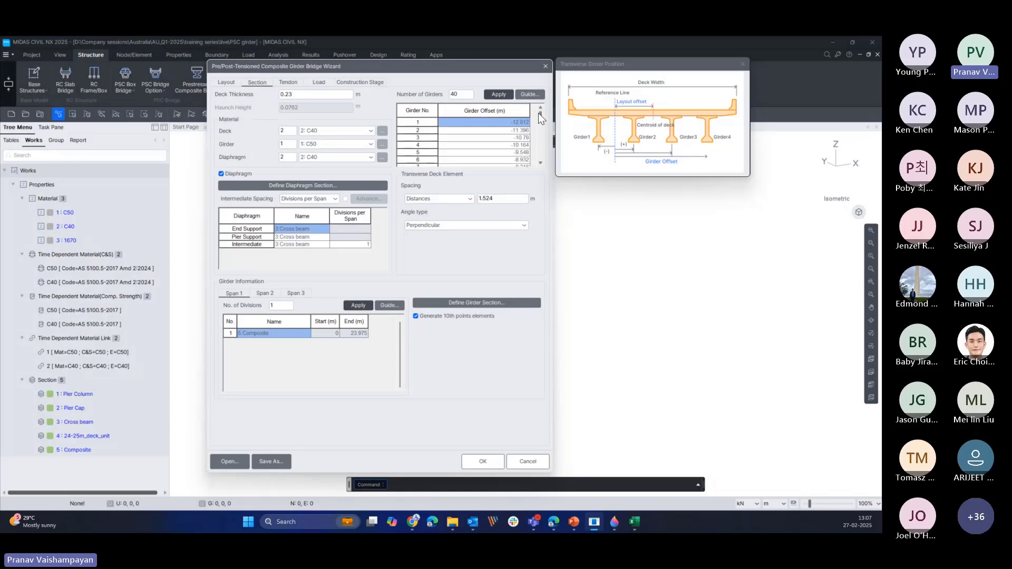
- Switch to the Excel workbook and examine the deck width, slab width and the first slab reference formula in H13
click(635, 523)
scroll(489, 319, up, 5)
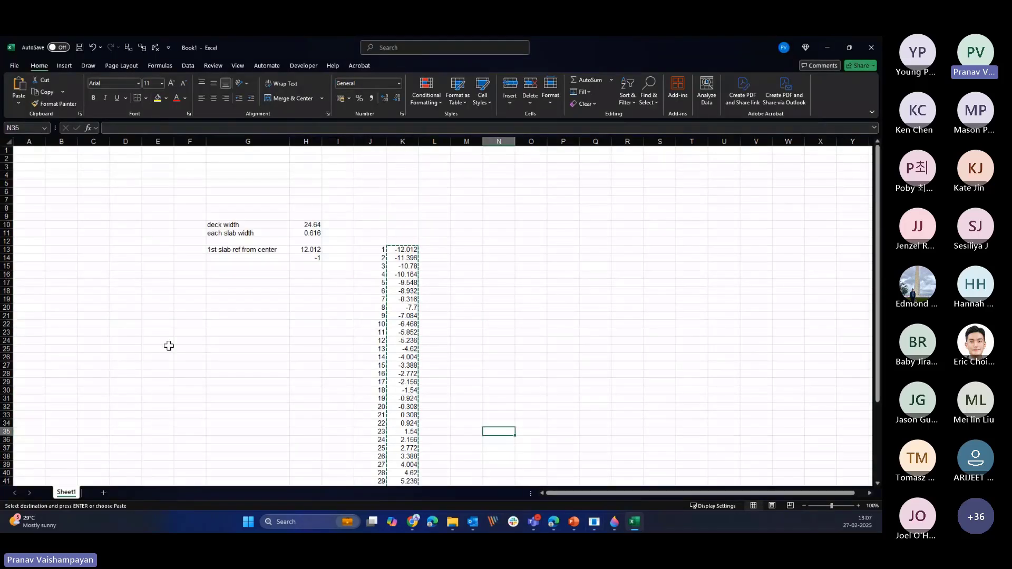
click(248, 348)
click(306, 224)
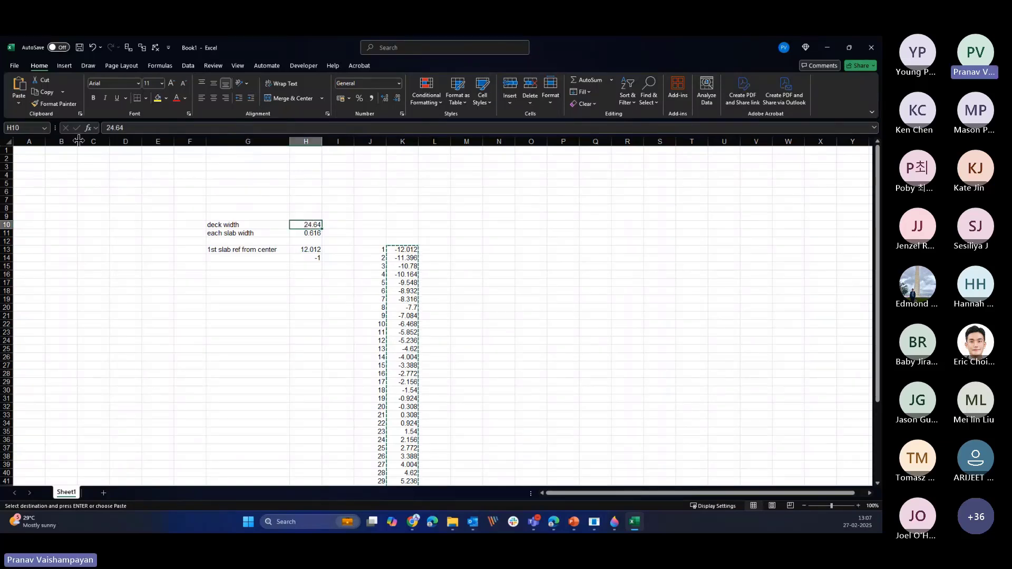
click(260, 316)
click(309, 234)
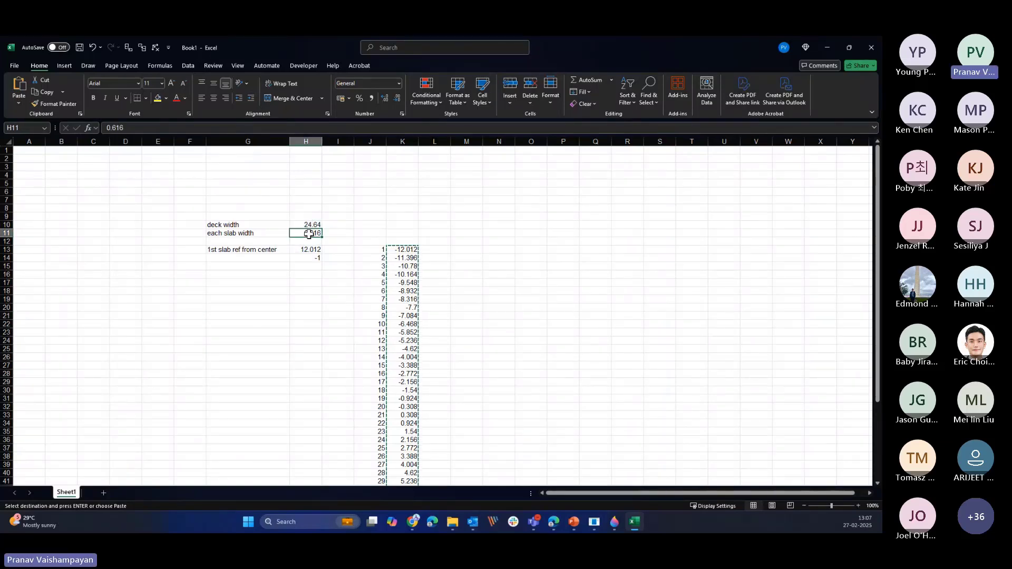
click(291, 289)
click(304, 233)
click(309, 249)
click(192, 128)
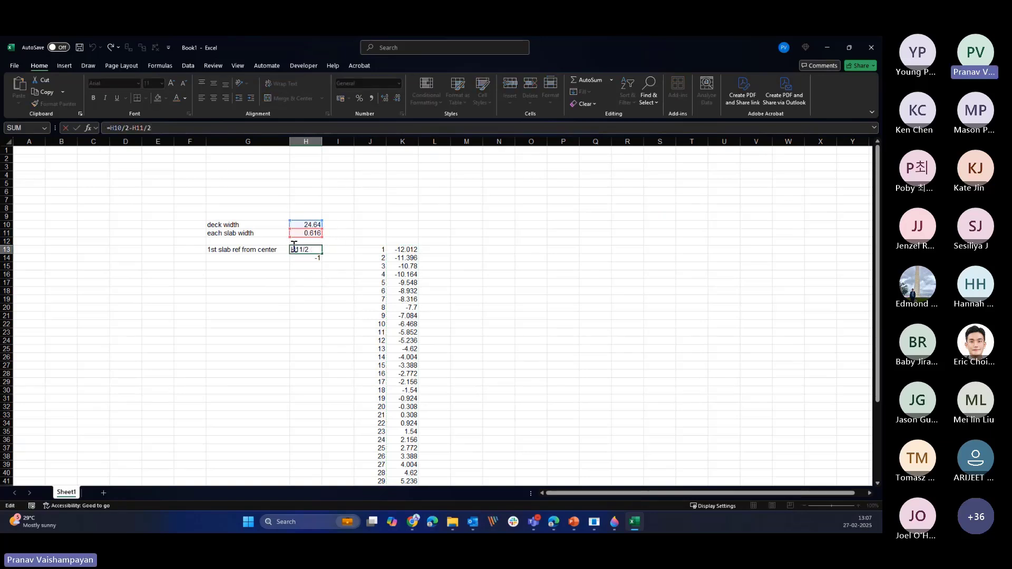
click(301, 314)
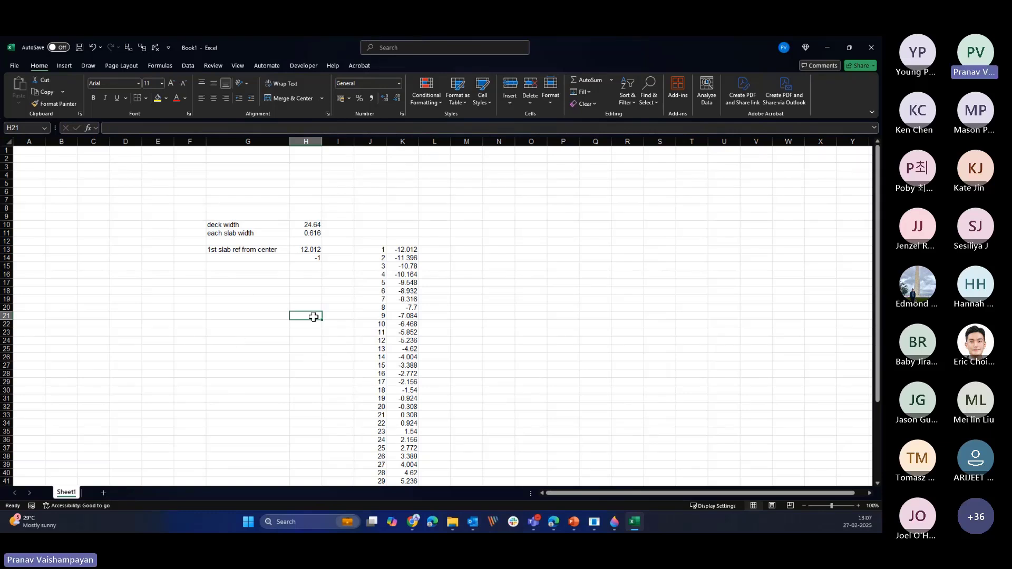
- Try clearing the -1 multiplier from H14
click(308, 259)
key(Delete)
click(316, 299)
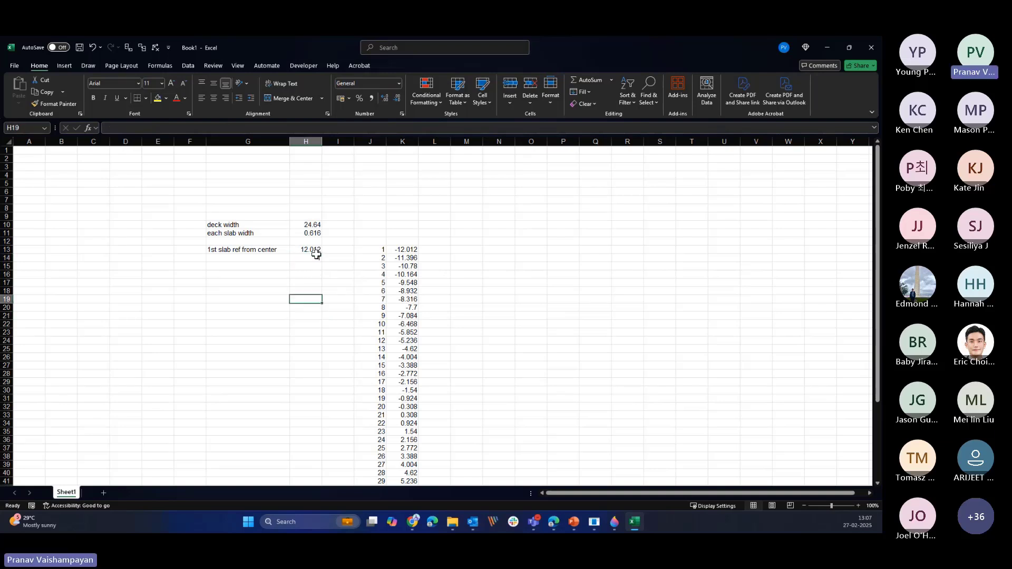
- Examine the girder offsets in column K and the formulas of the first and last offsets, K13 and K52
click(403, 249)
click(511, 249)
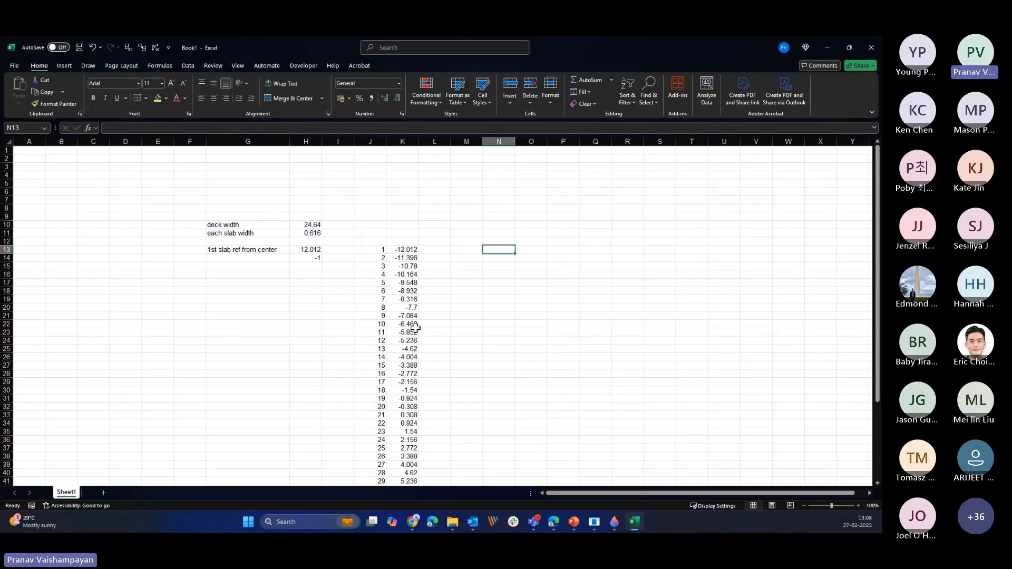
scroll(406, 359, down, 8)
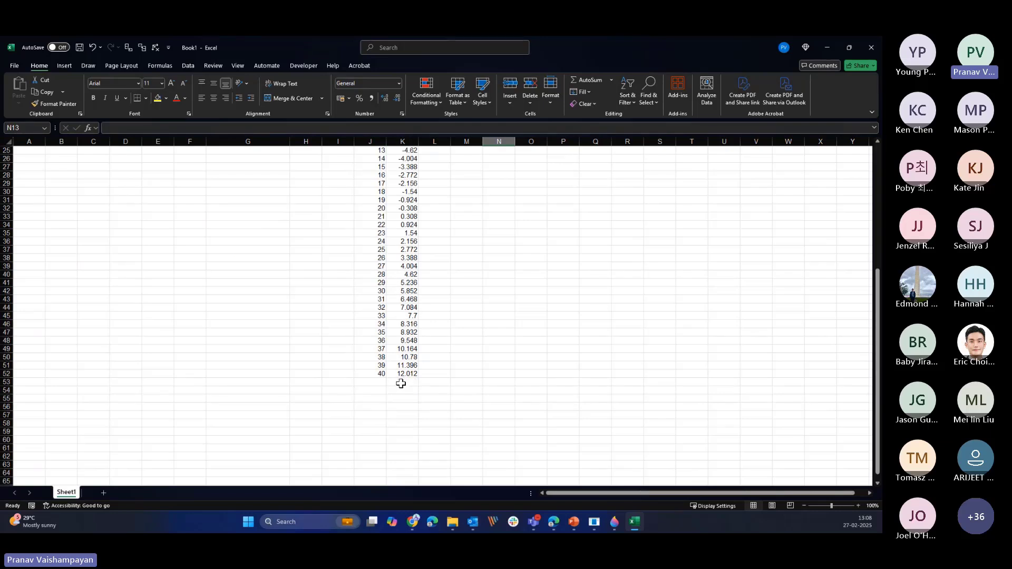
scroll(401, 382, up, 8)
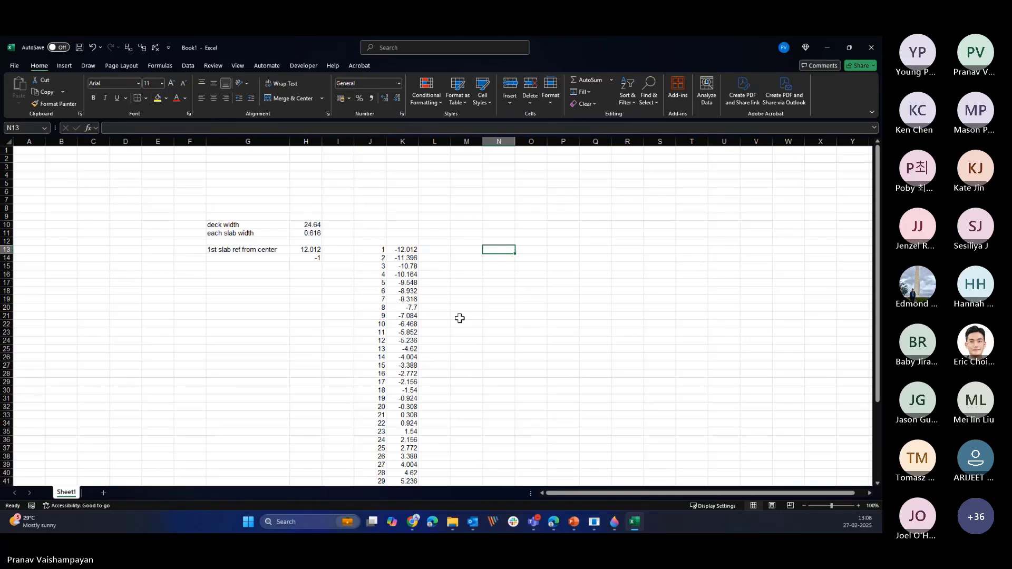
scroll(460, 319, down, 2)
click(463, 200)
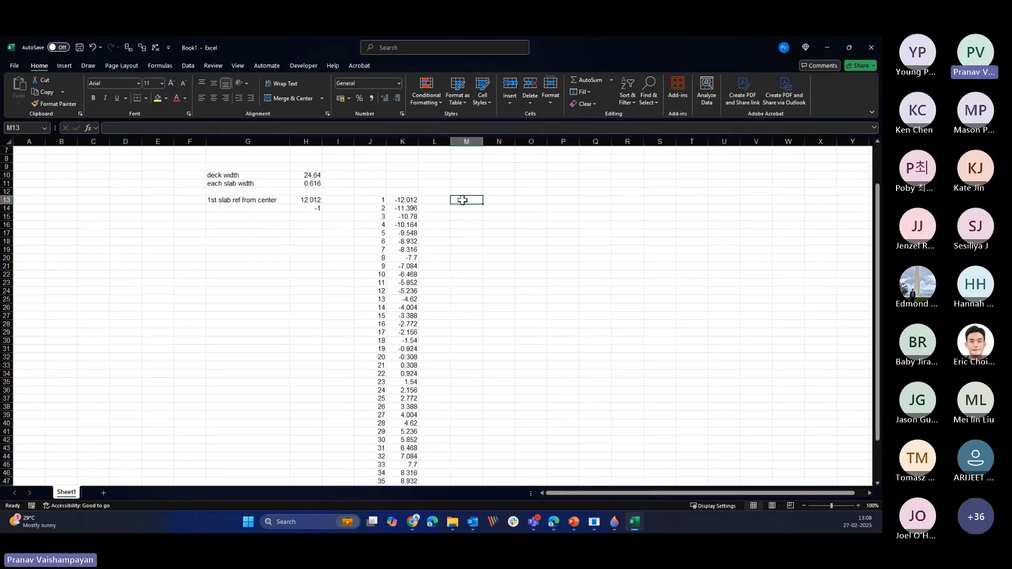
click(402, 200)
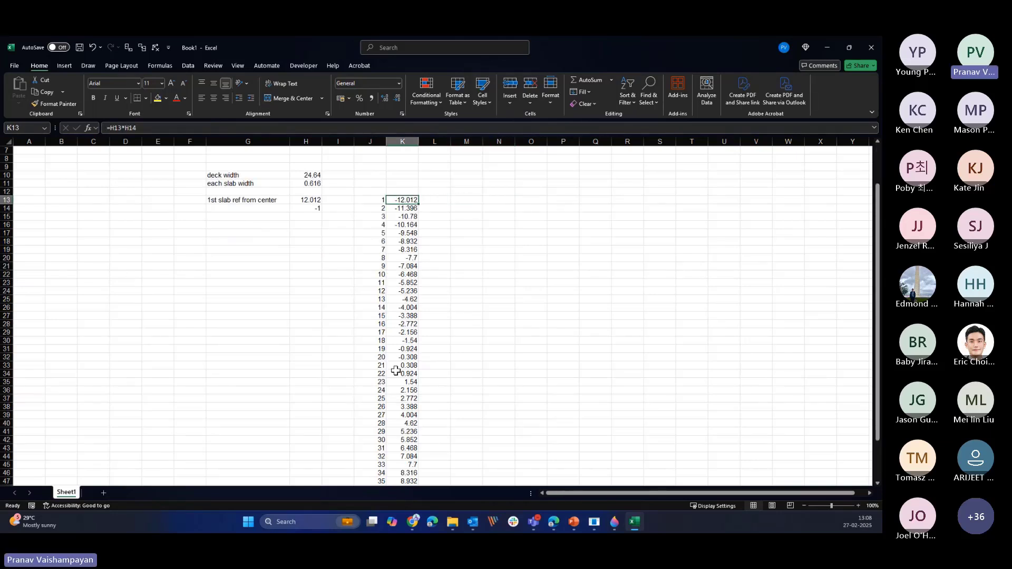
scroll(396, 371, down, 4)
click(404, 425)
scroll(406, 431, up, 4)
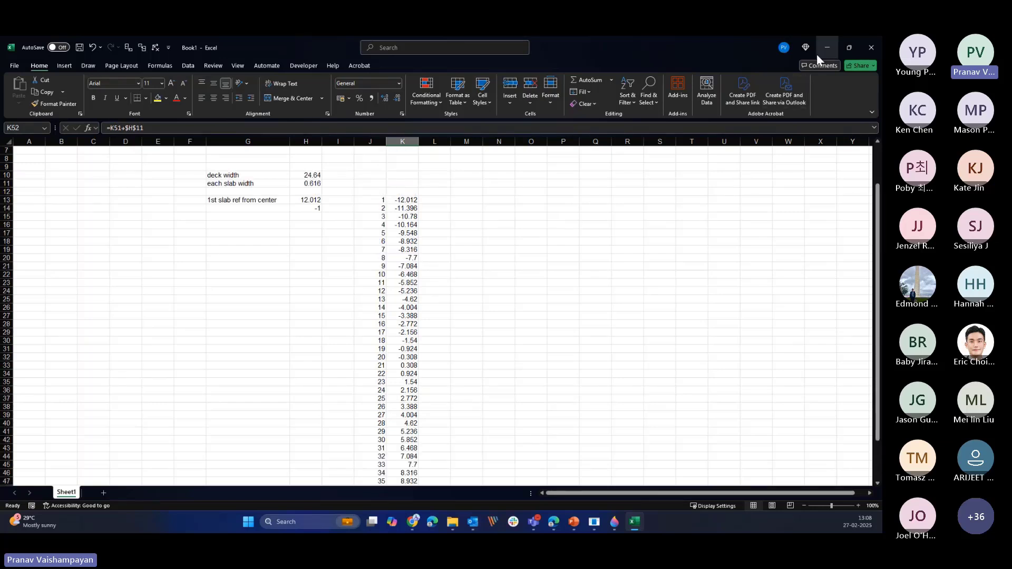
- Copy the girder numbers and their offsets for all 40 girders, J13:K52
click(405, 200)
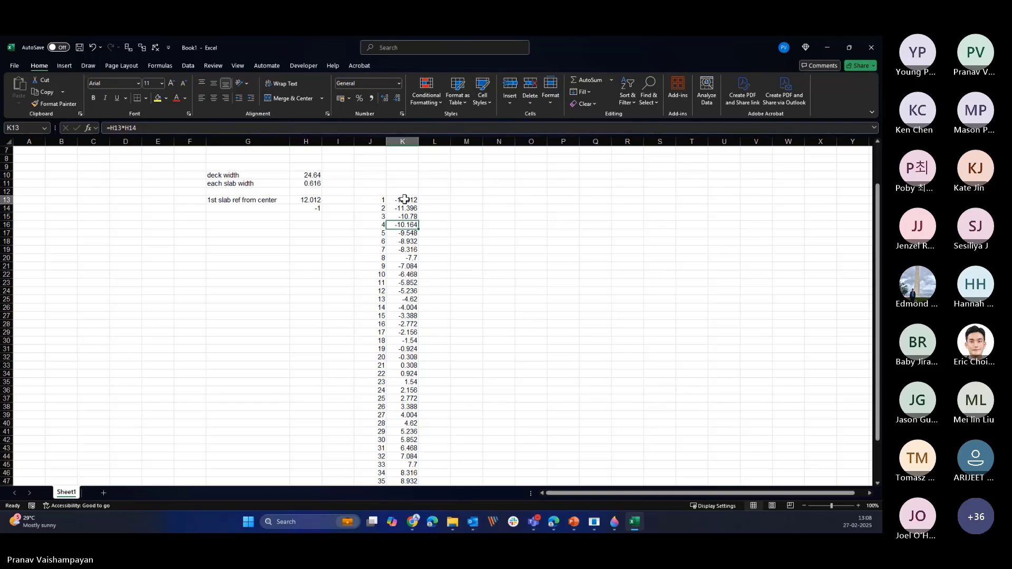
drag(404, 199, 403, 475)
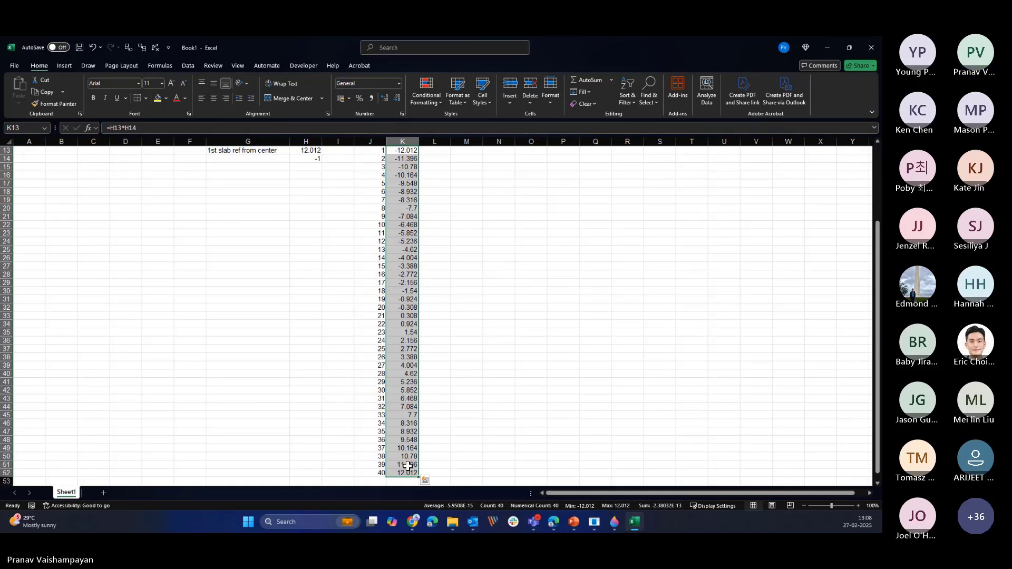
key(ctrl+q)
click(335, 294)
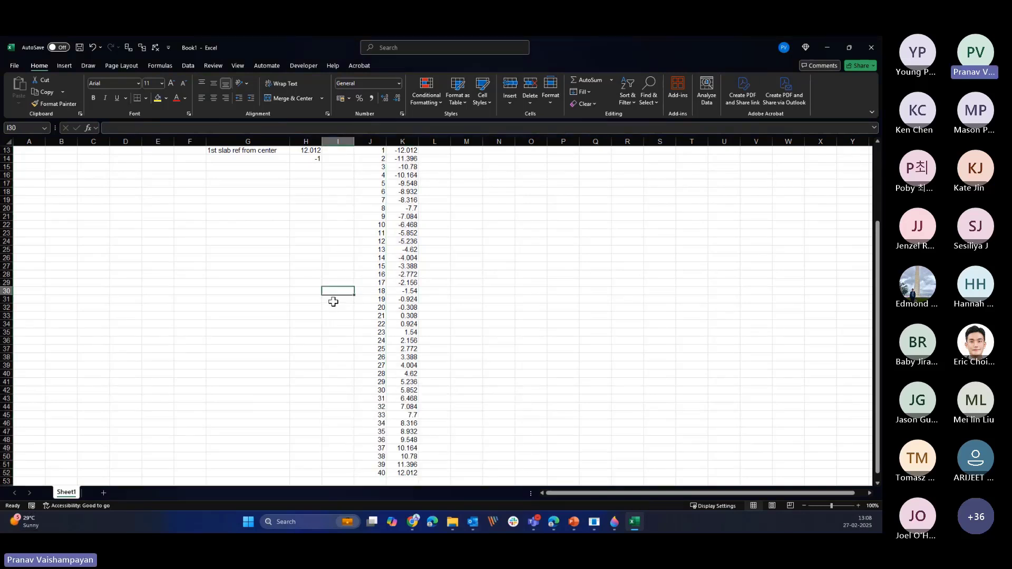
scroll(377, 234, up, 3)
drag(377, 226, 408, 481)
click(499, 459)
scroll(398, 411, up, 4)
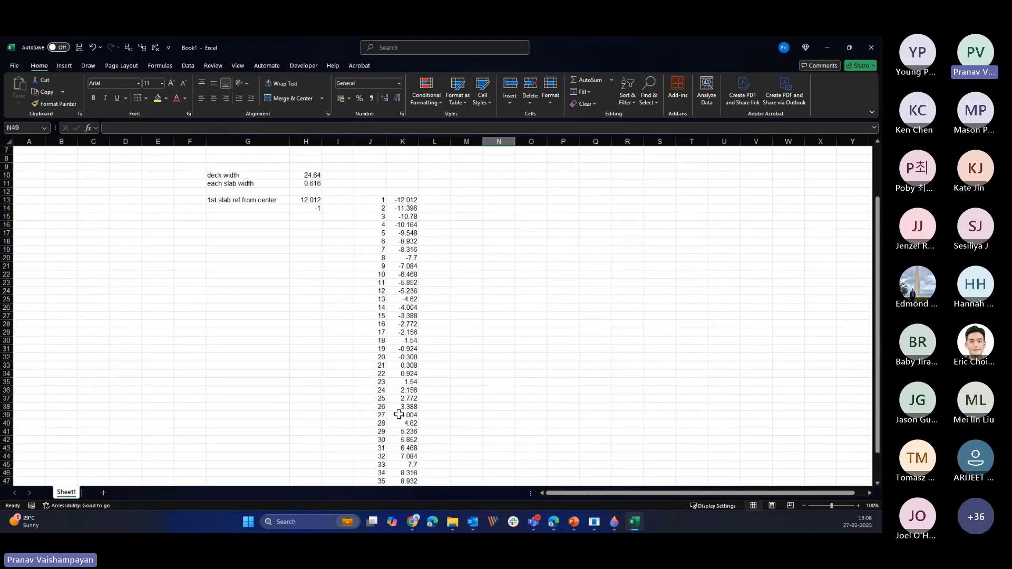
drag(382, 248, 399, 478)
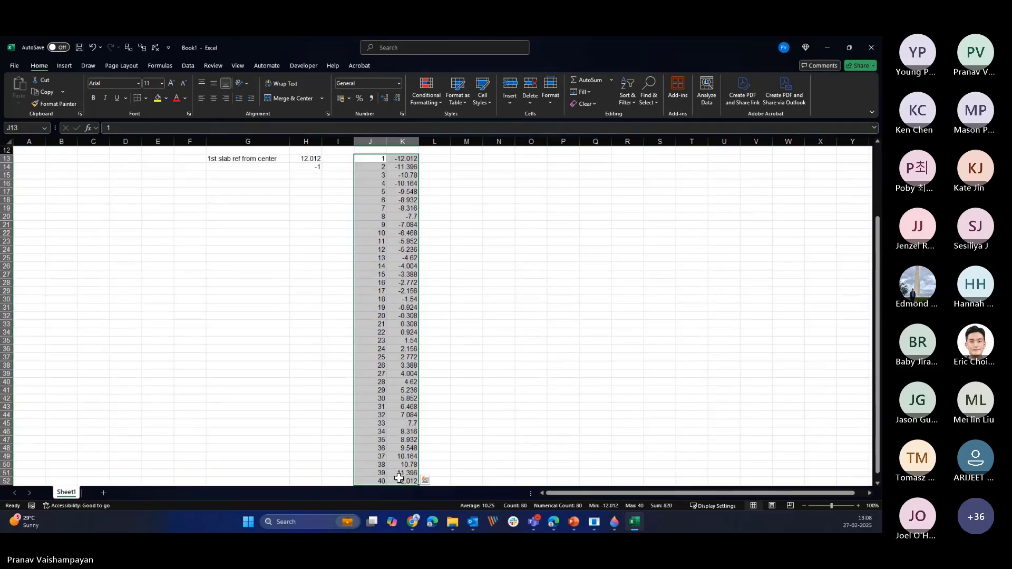
key(ctrl+c)
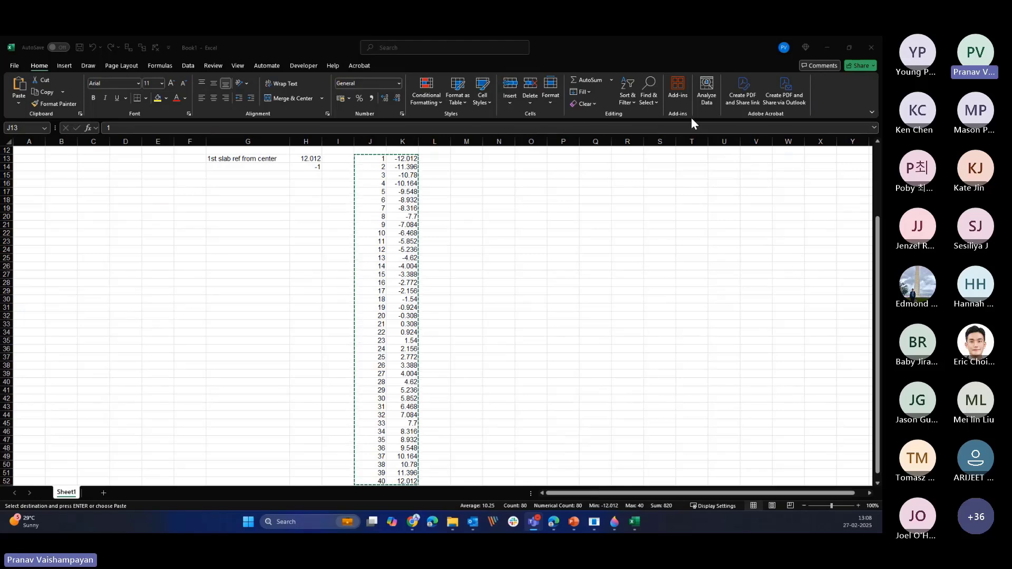
- Return to the MIDAS CIVIL NX bridge wizard, set the transverse deck element spacing to 1 m and turn off generating 10th points elements
click(826, 49)
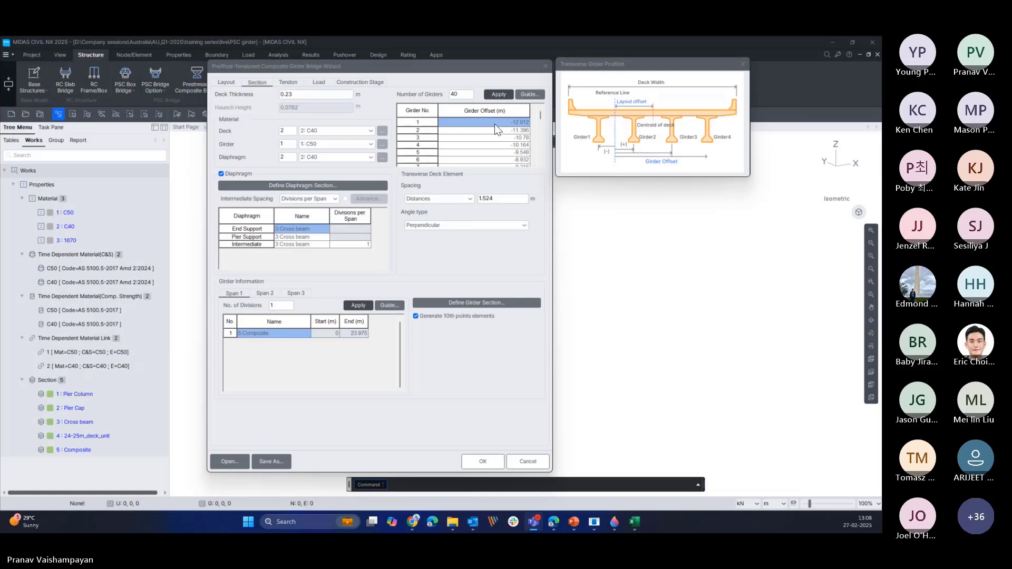
click(491, 198)
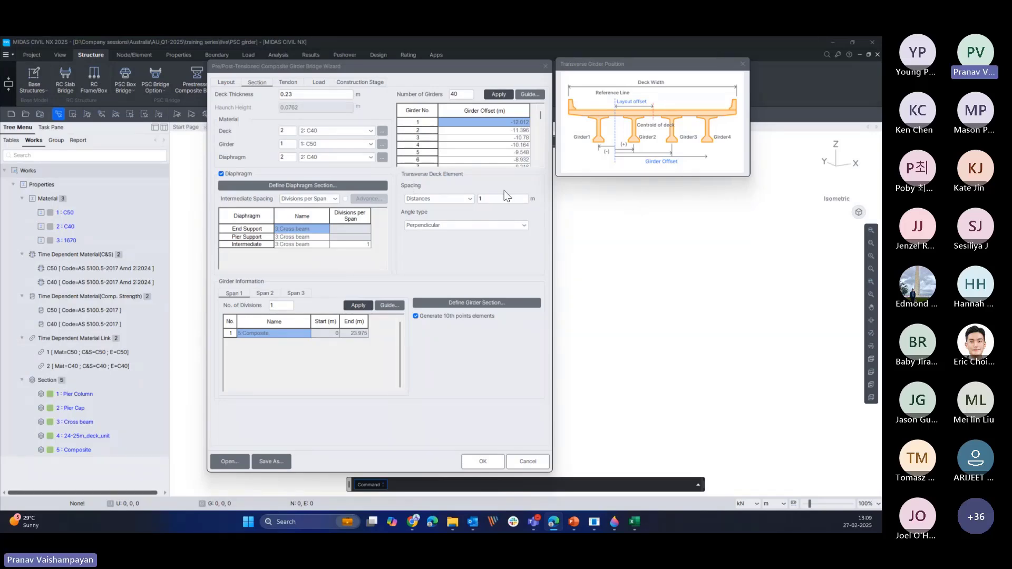
click(416, 317)
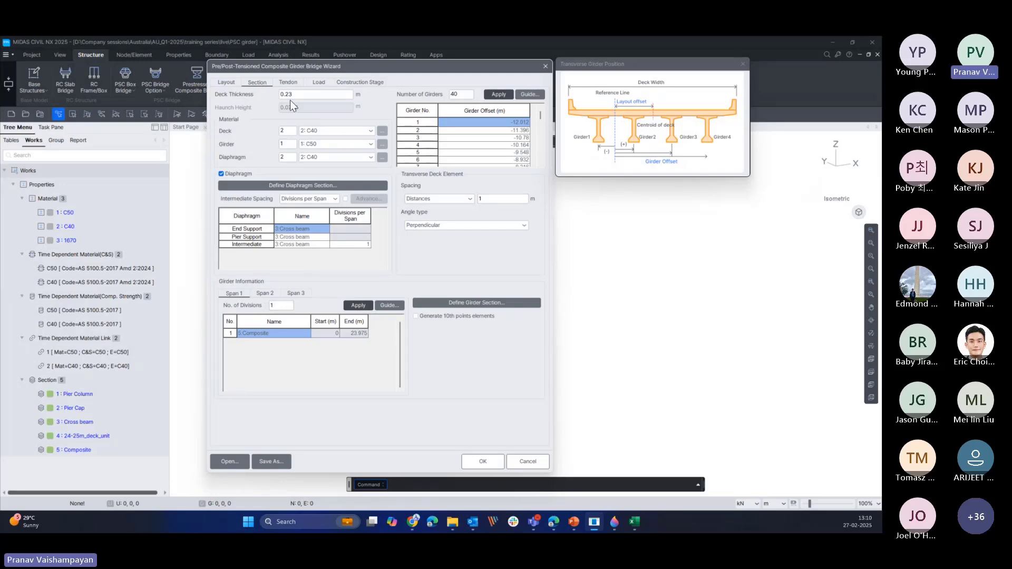
- Go to the wizard's tendon settings and open the tendon property list
click(286, 84)
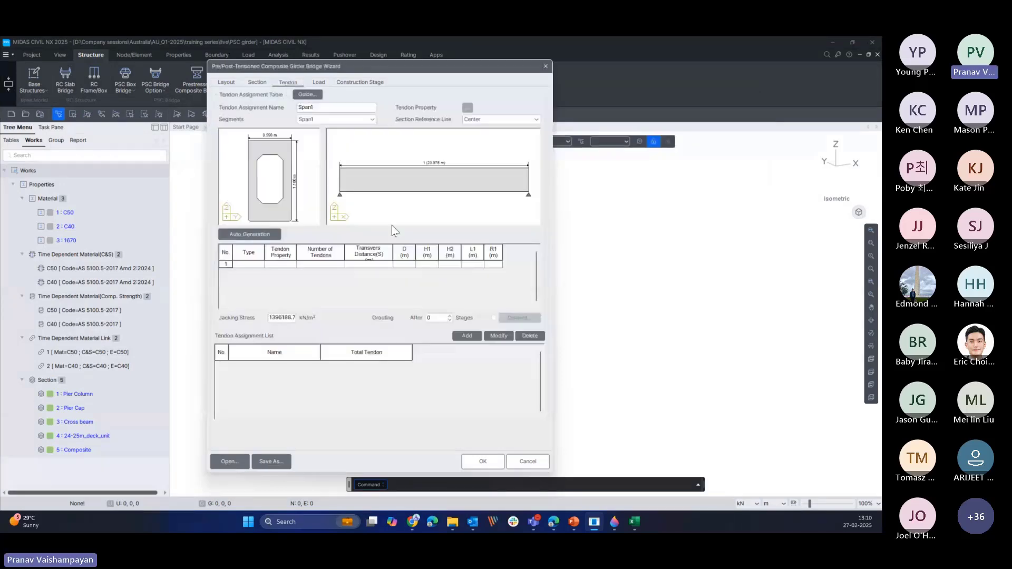
drag(427, 74, 413, 77)
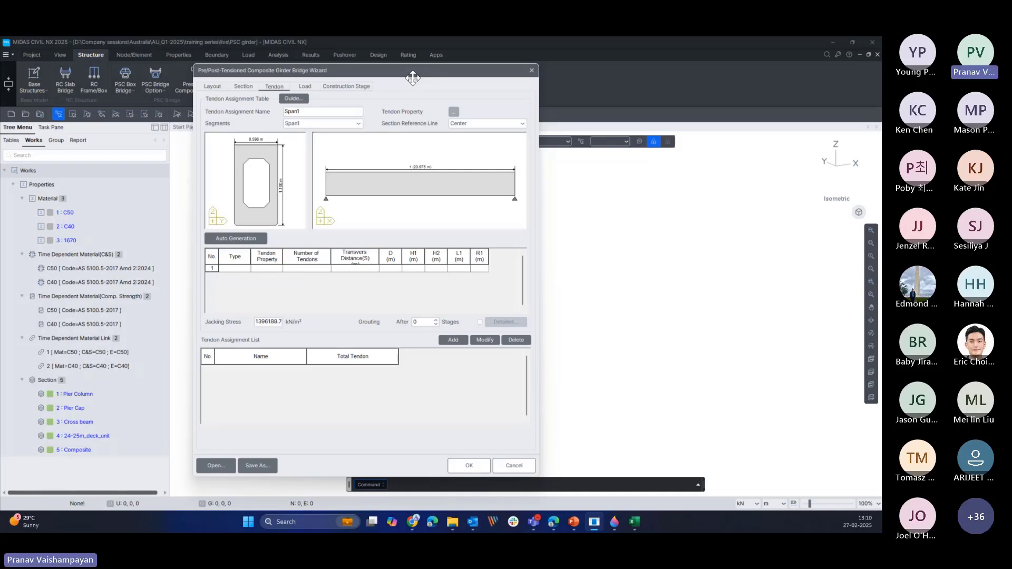
drag(412, 78, 409, 77)
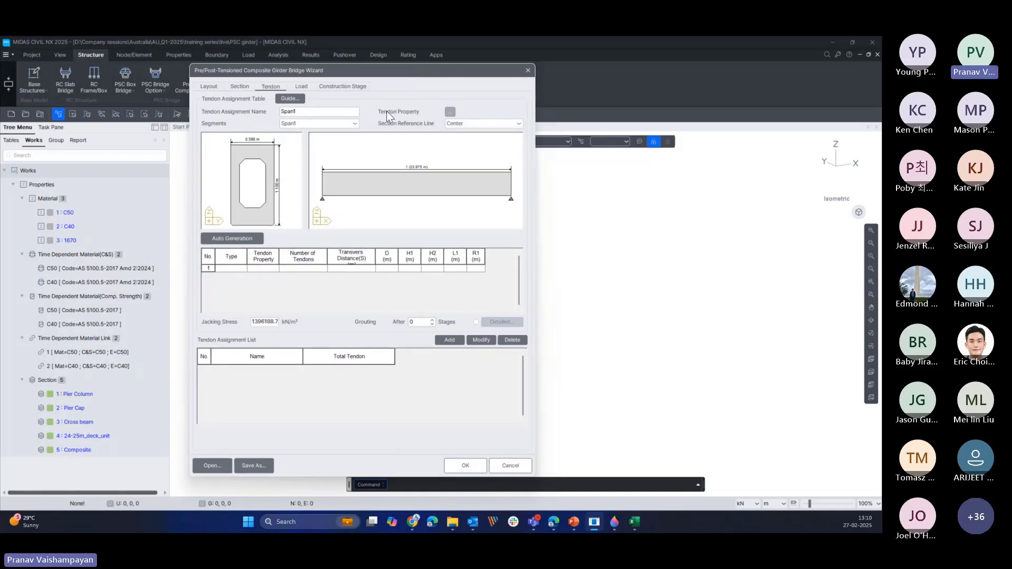
click(449, 112)
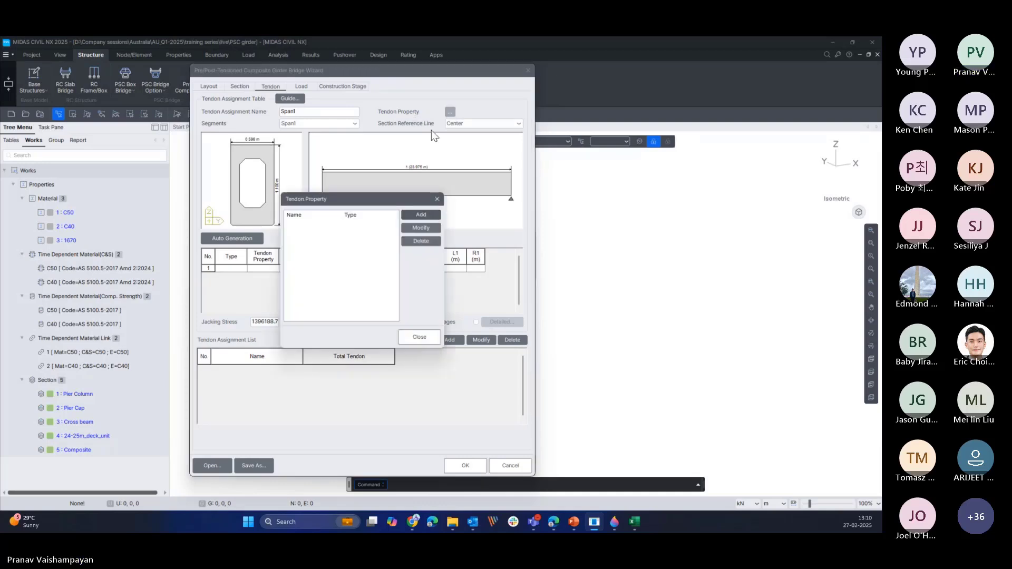
drag(384, 201, 547, 148)
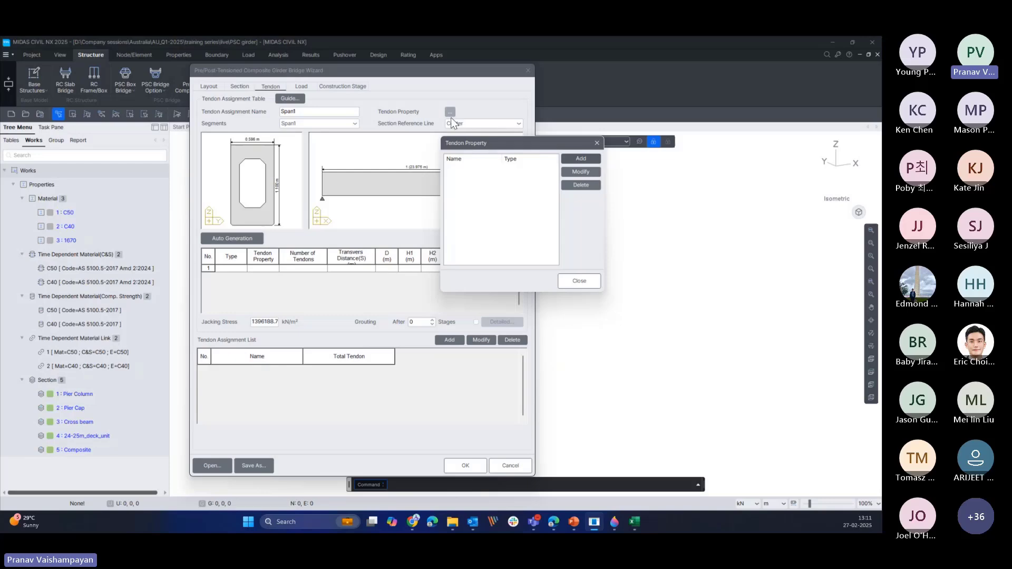
drag(528, 147, 374, 157)
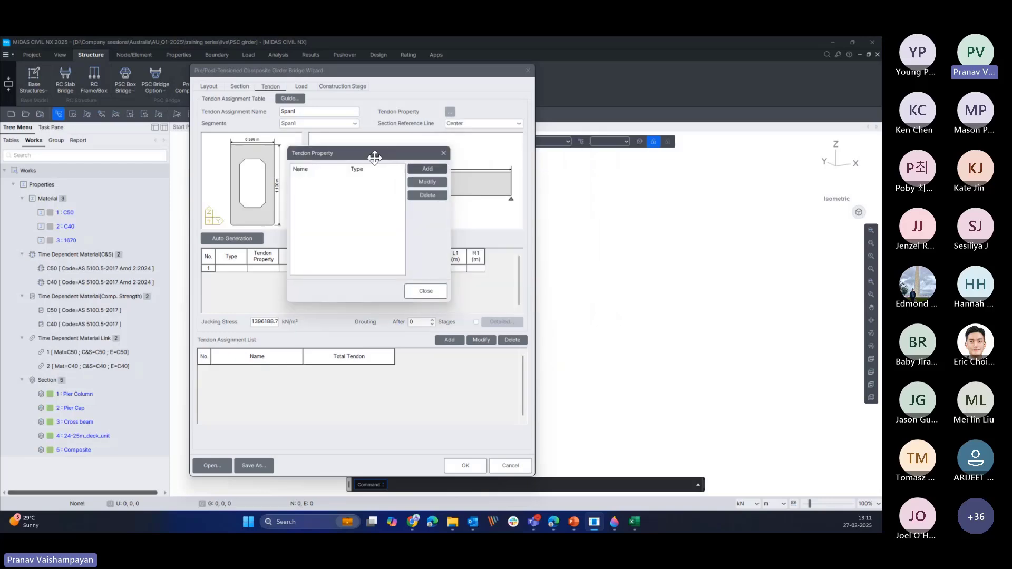
- Add a tendon property named Tendon with type Internal(Pre-Tension) and material 3: 1670
click(427, 169)
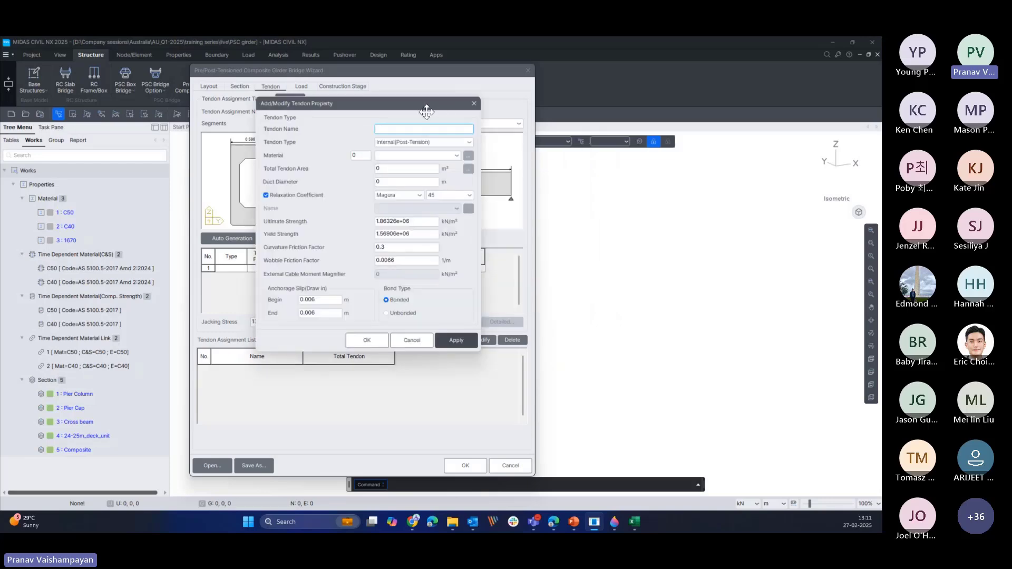
drag(426, 111, 641, 115)
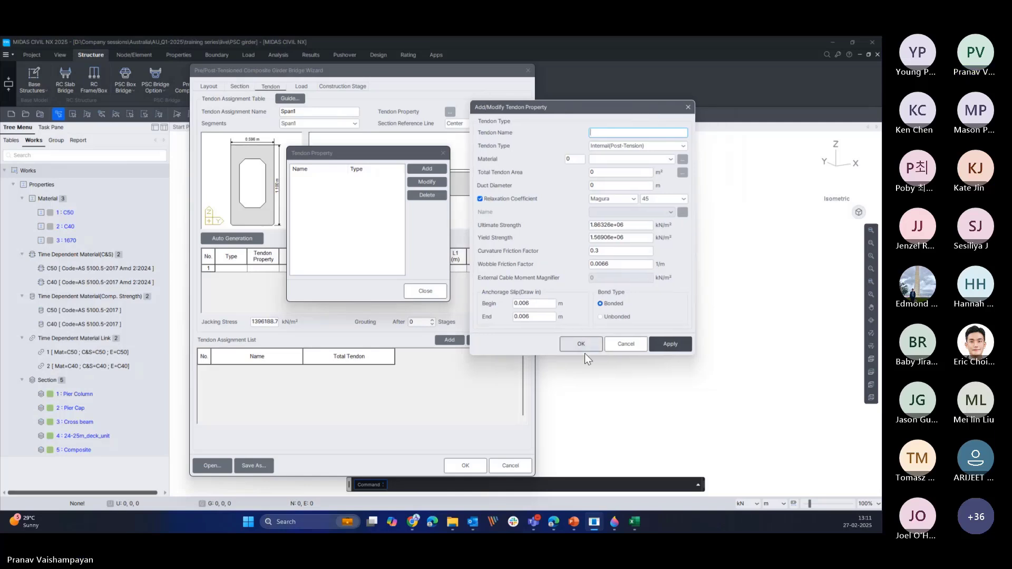
click(554, 522)
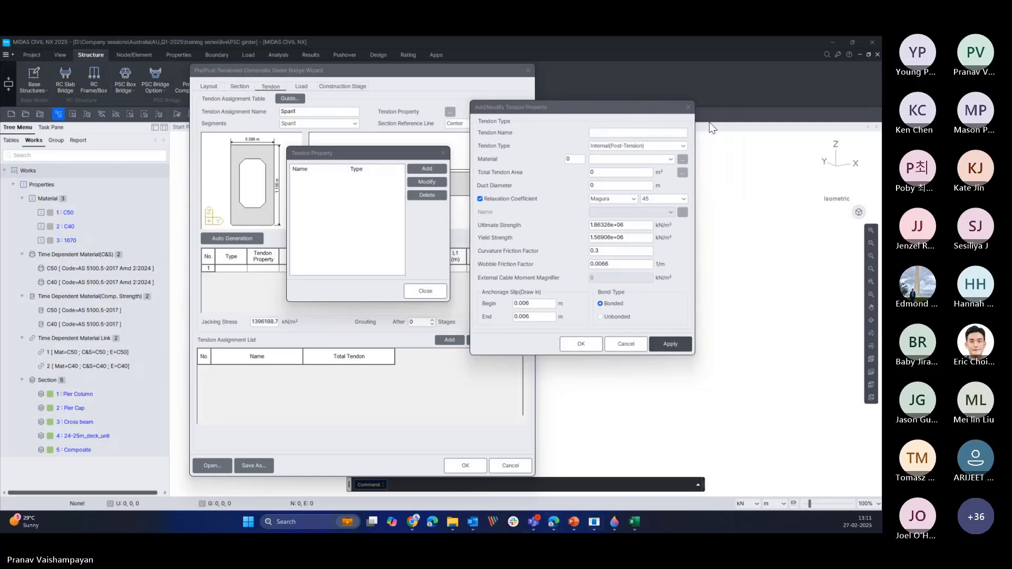
click(610, 133)
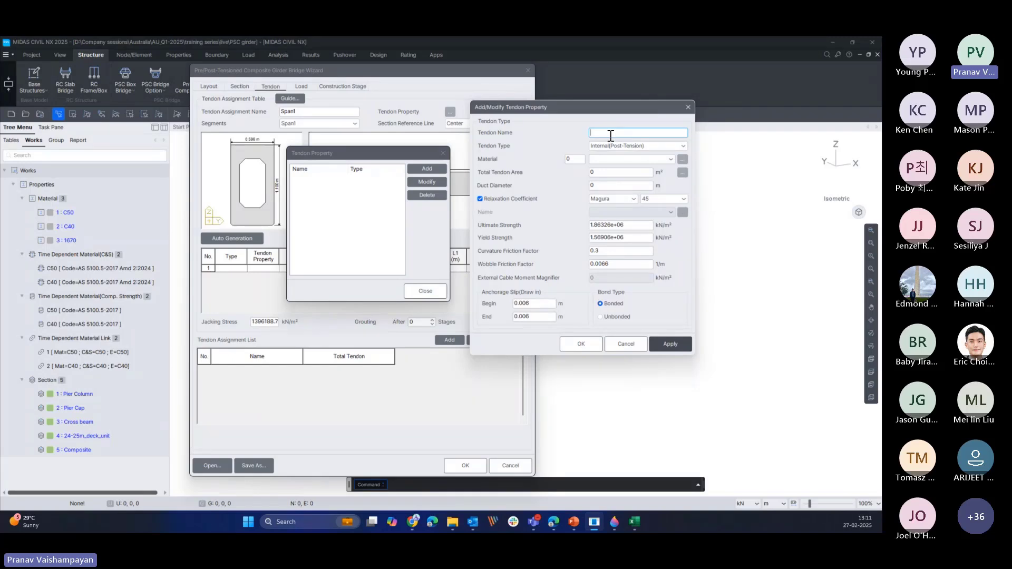
text(Tendon)
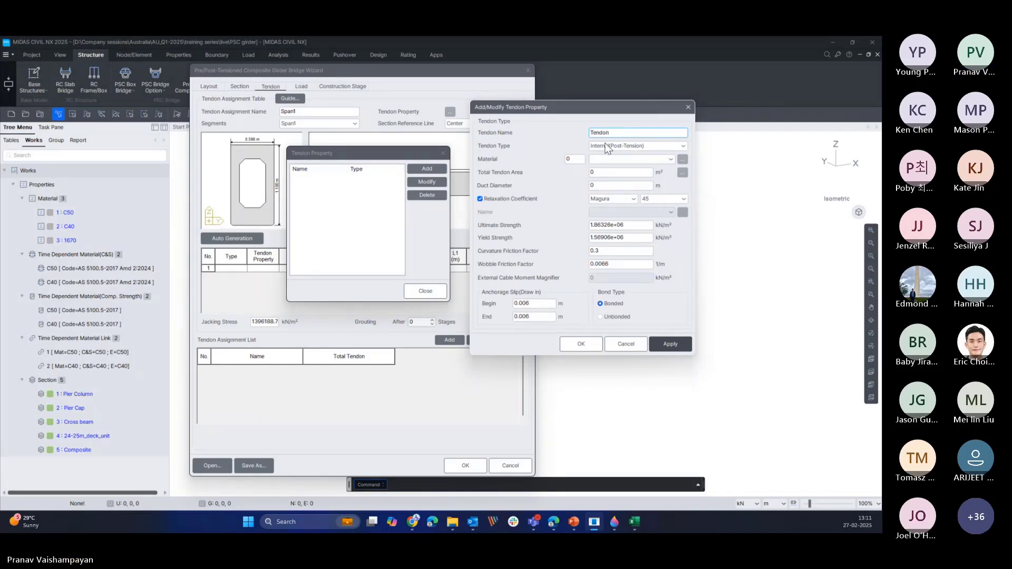
click(632, 146)
click(633, 155)
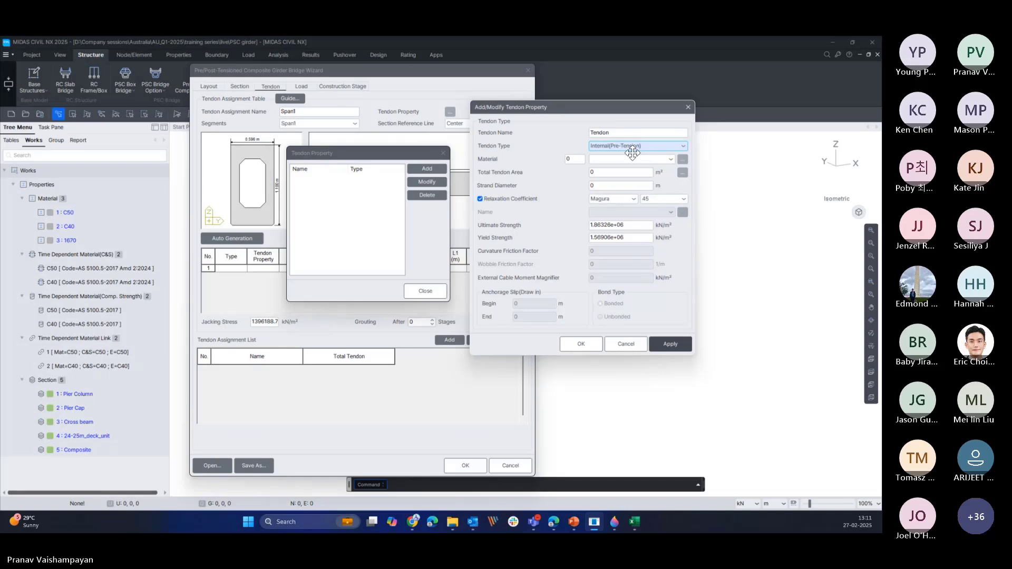
click(663, 160)
click(661, 167)
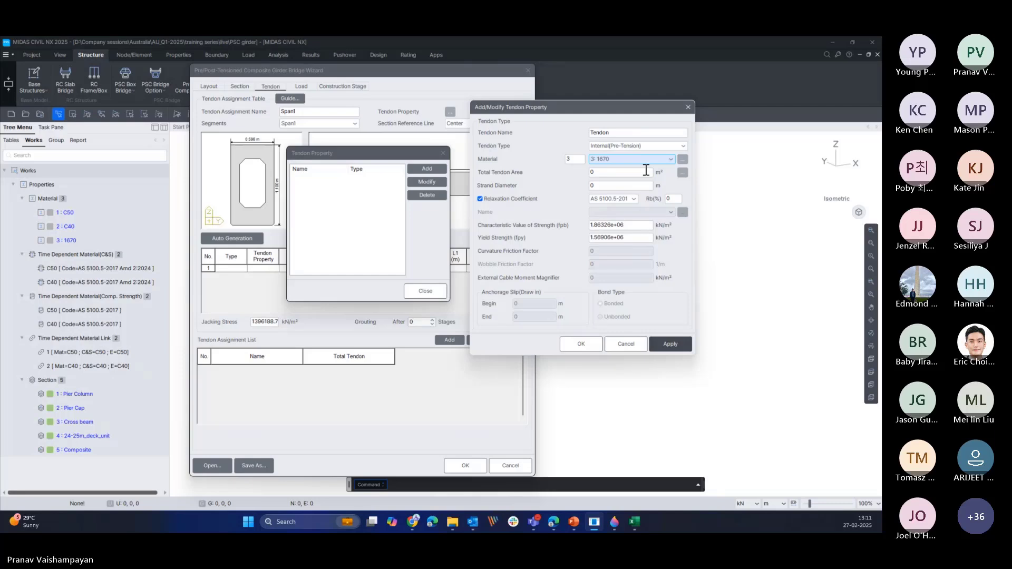
- Define the total tendon area from one 15.2mm(1x7) strand
drag(631, 115, 623, 116)
click(676, 172)
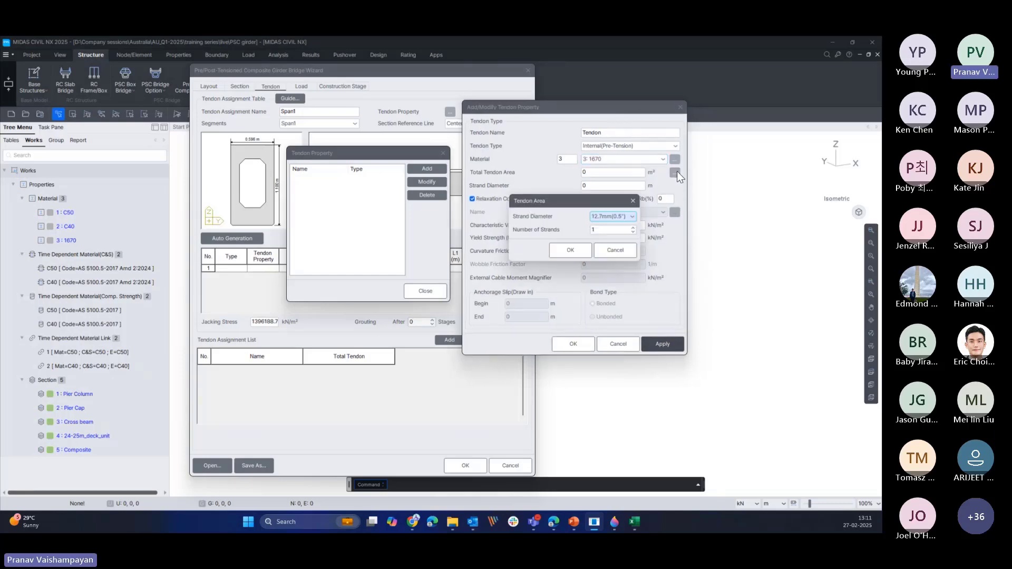
drag(575, 207, 759, 203)
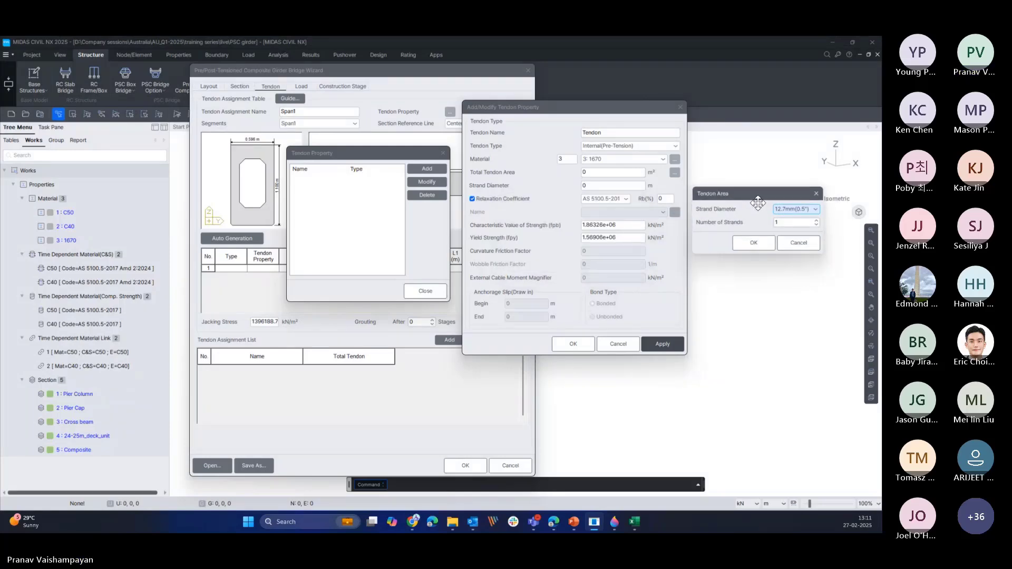
click(814, 210)
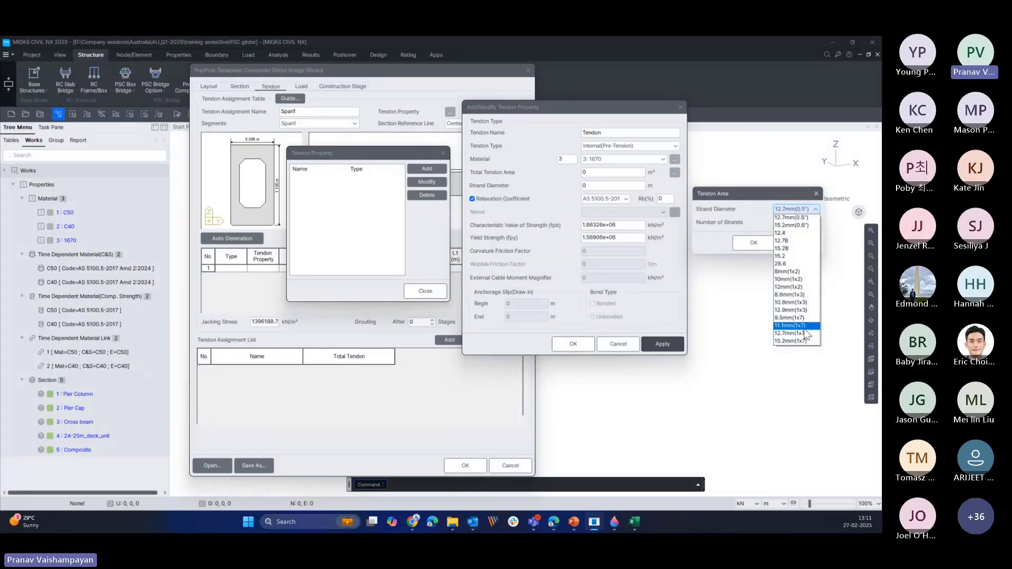
click(800, 342)
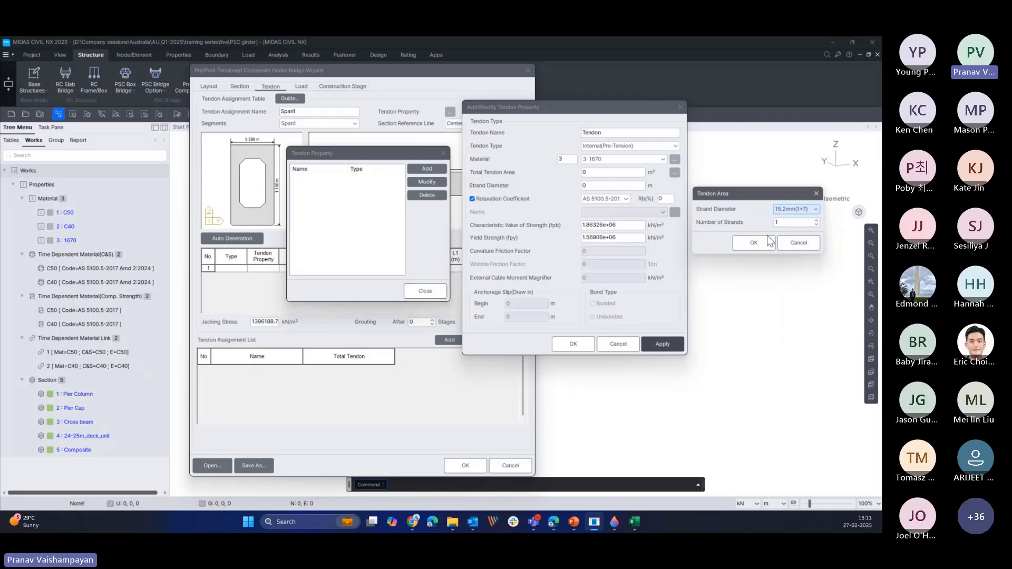
click(743, 248)
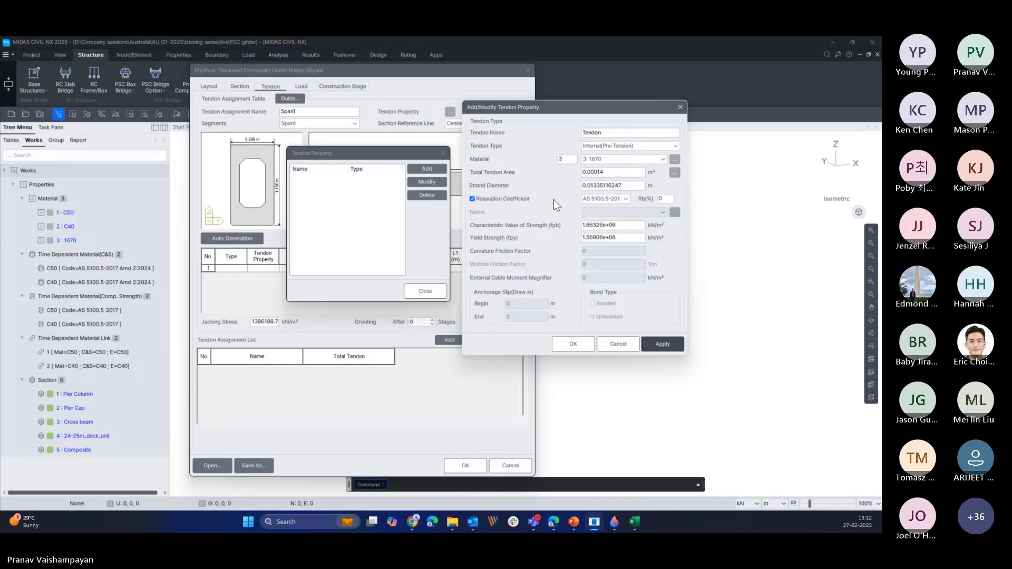
- Set the tendon's relaxation coefficient to AS 5100.5-2017 with Rb 5%, save the property and close the tendon property list
click(625, 199)
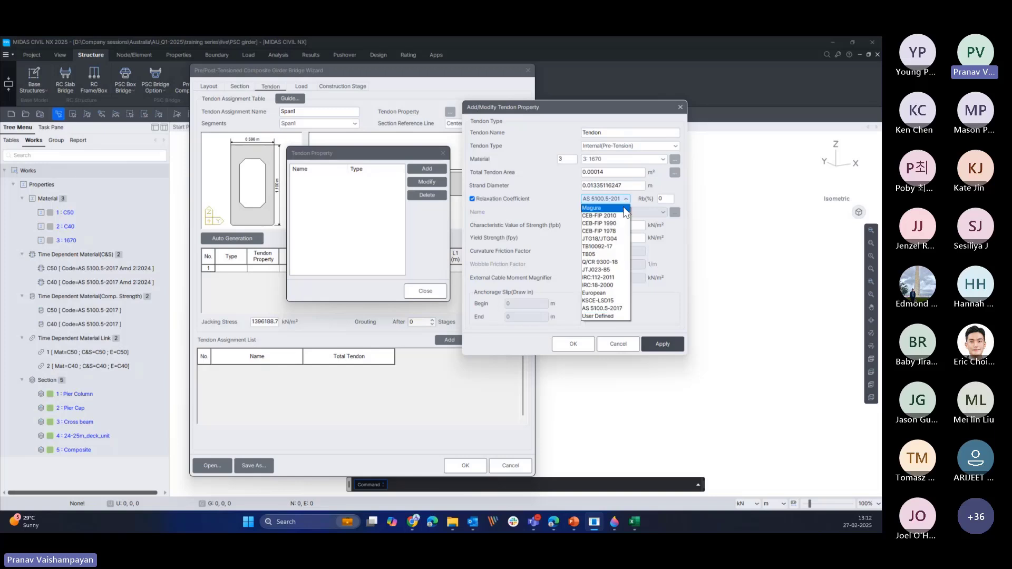
click(614, 311)
click(665, 201)
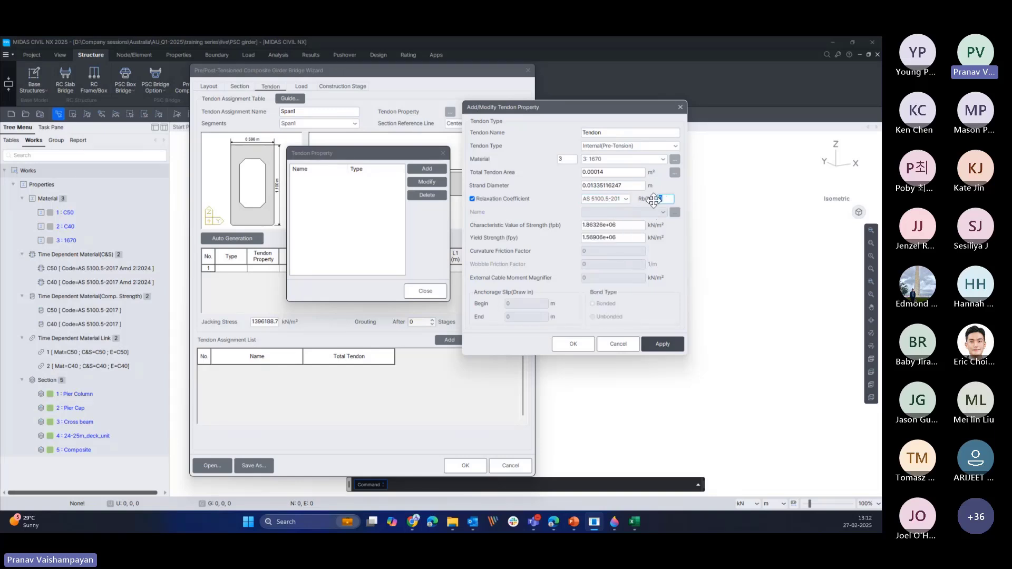
text(5)
click(620, 202)
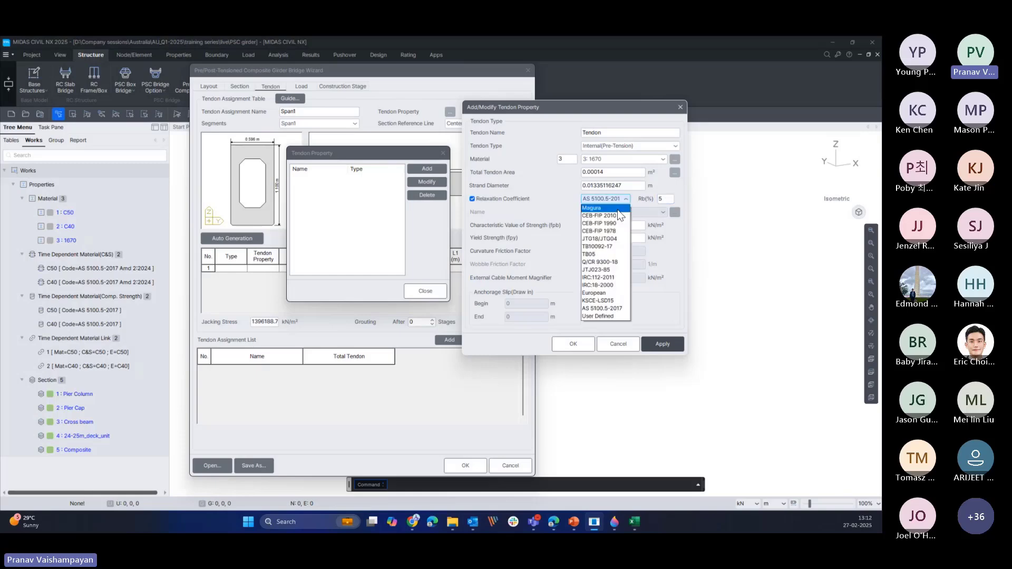
click(695, 283)
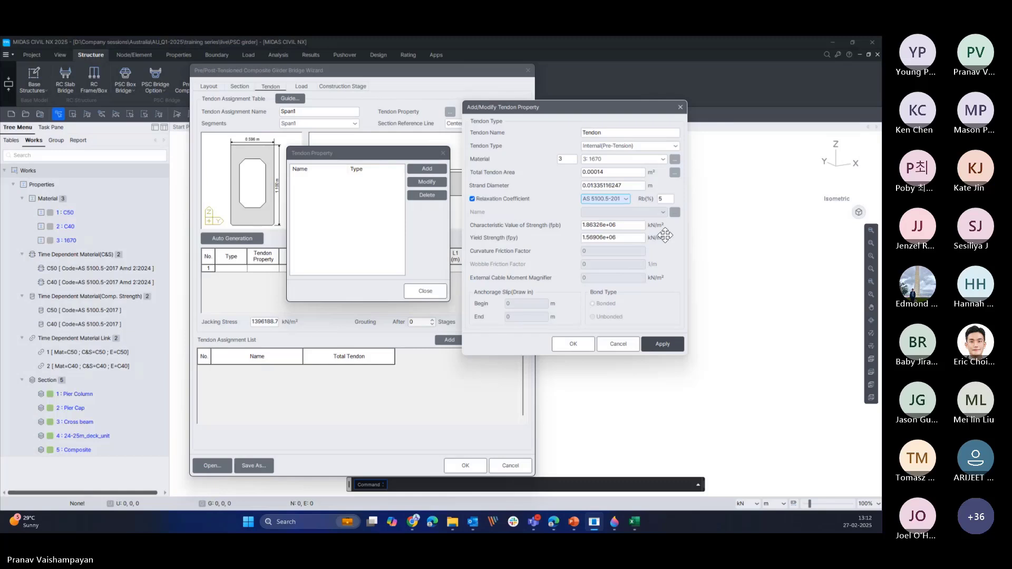
click(574, 344)
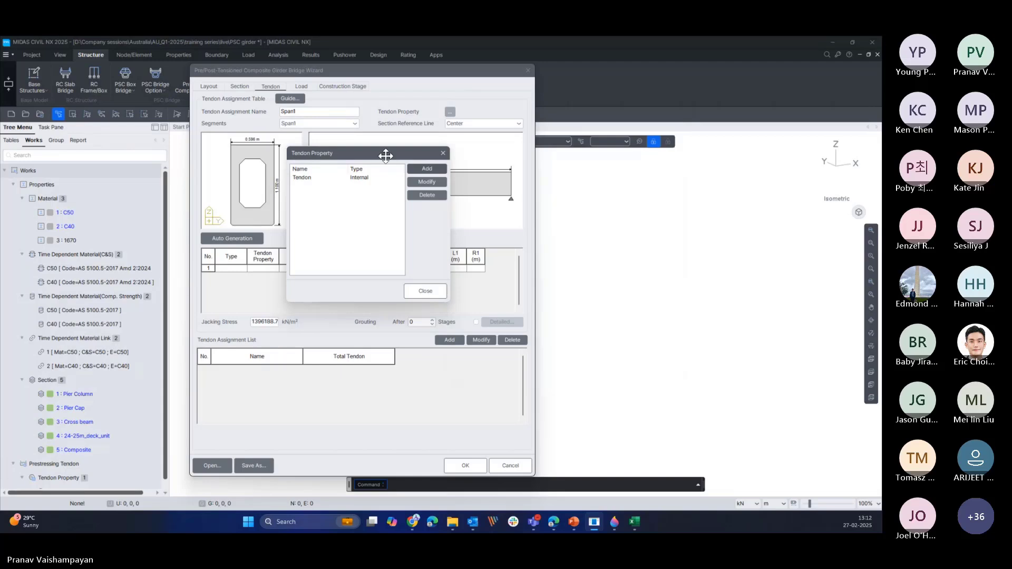
drag(388, 153, 617, 160)
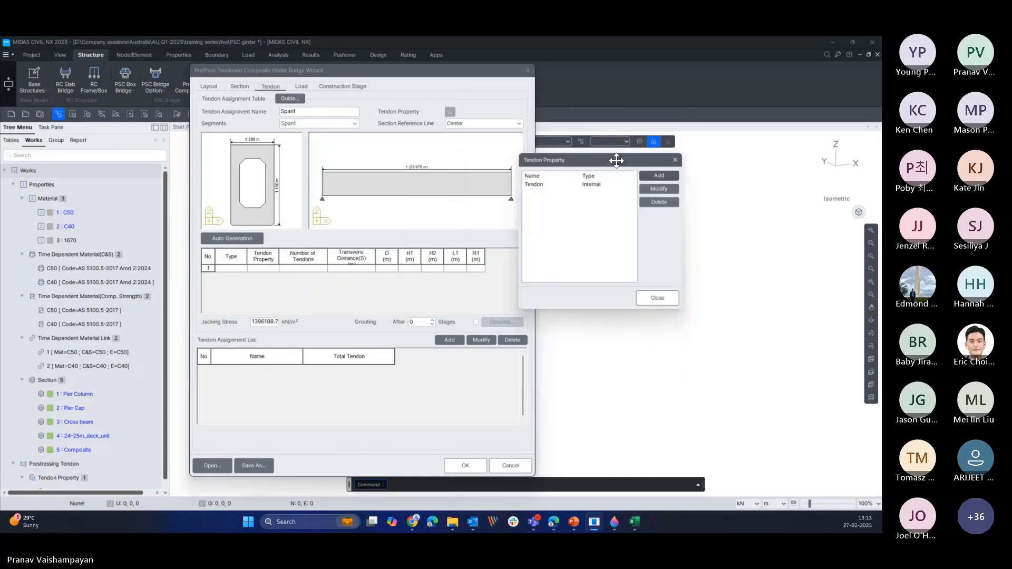
click(657, 298)
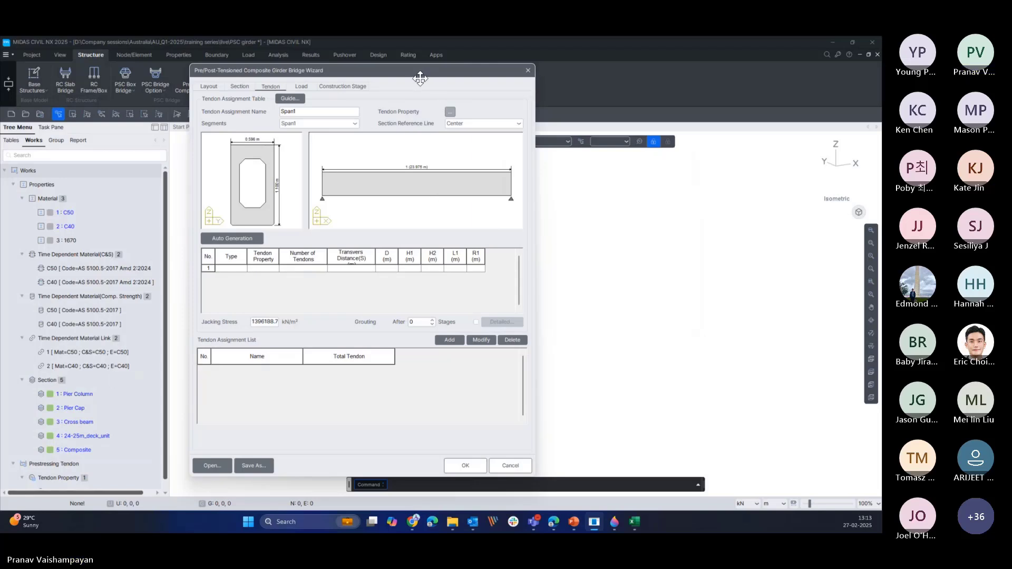
drag(420, 78, 422, 75)
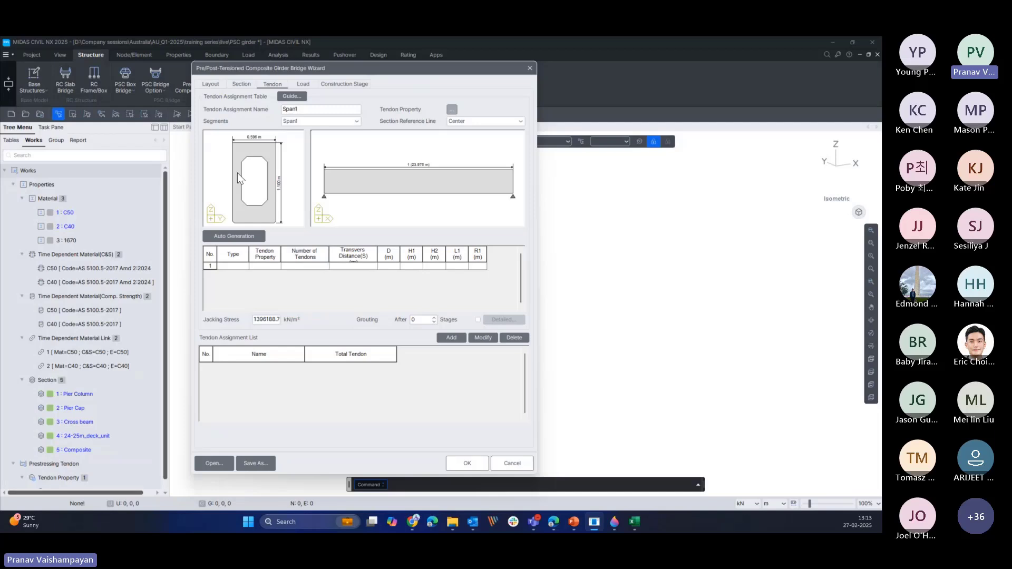
- Auto-generate the Span1 tendons from the AS template 24-25m_deck_unit with property Tendon and add the assignment to the list
click(241, 232)
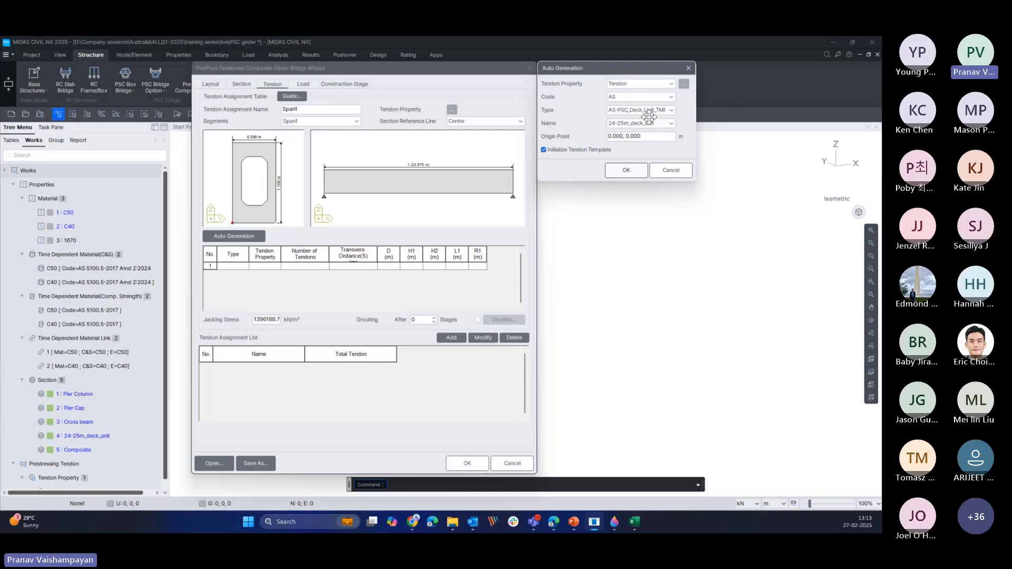
click(625, 167)
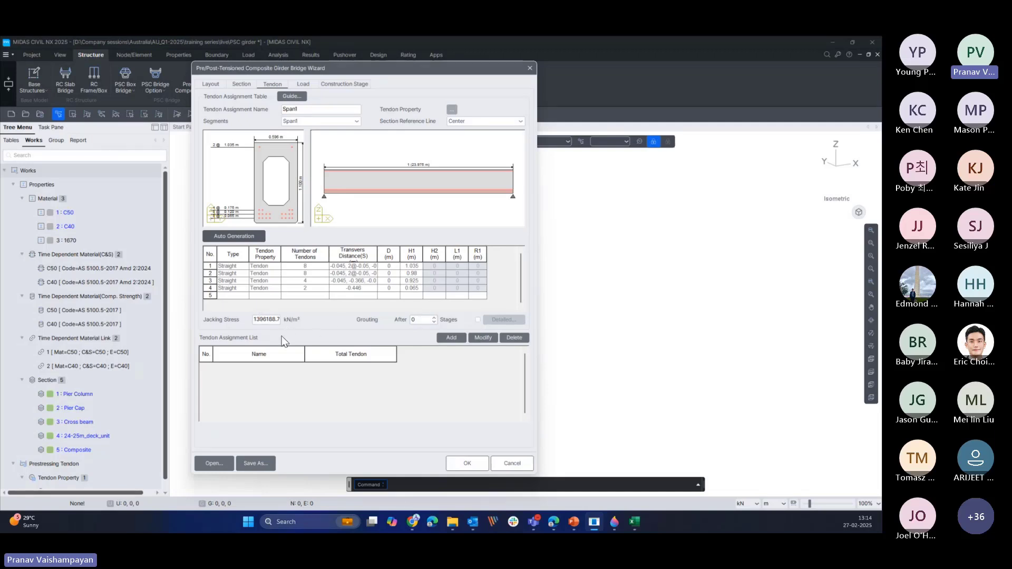
click(459, 337)
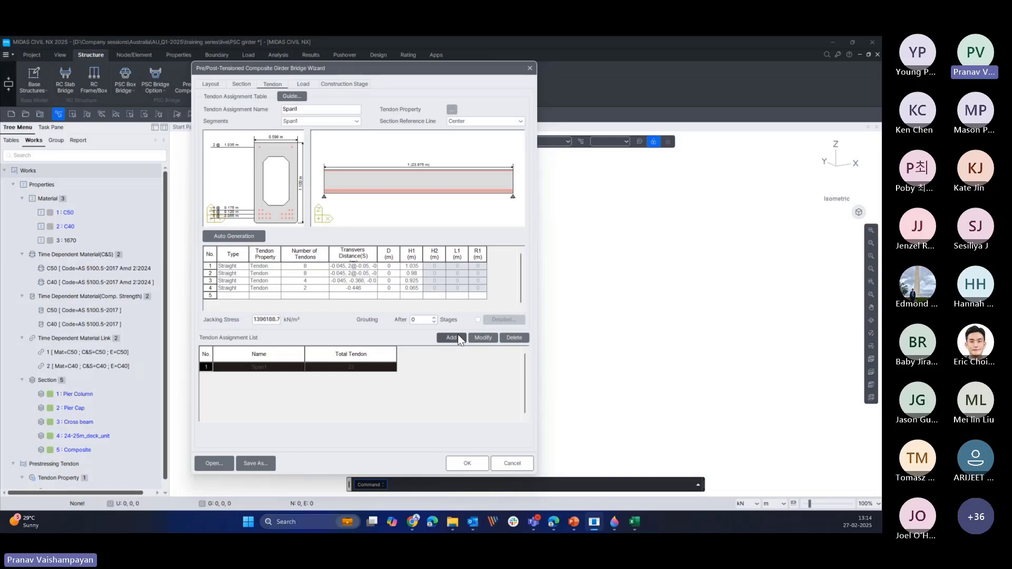
- Inspect the detailed per-tendon jacking stress and debonding settings for Span1, leaving the detailed option off
click(479, 320)
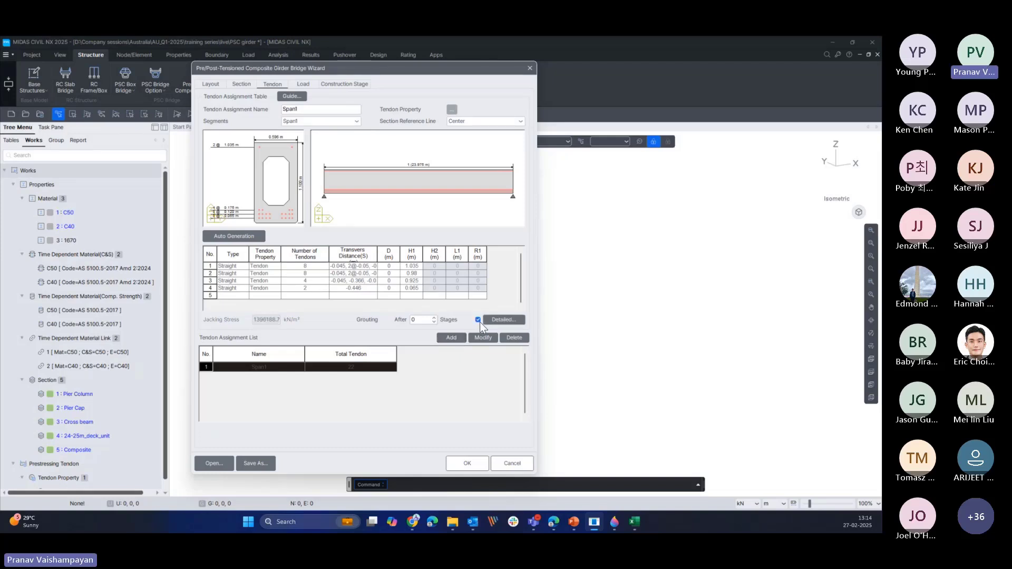
click(486, 321)
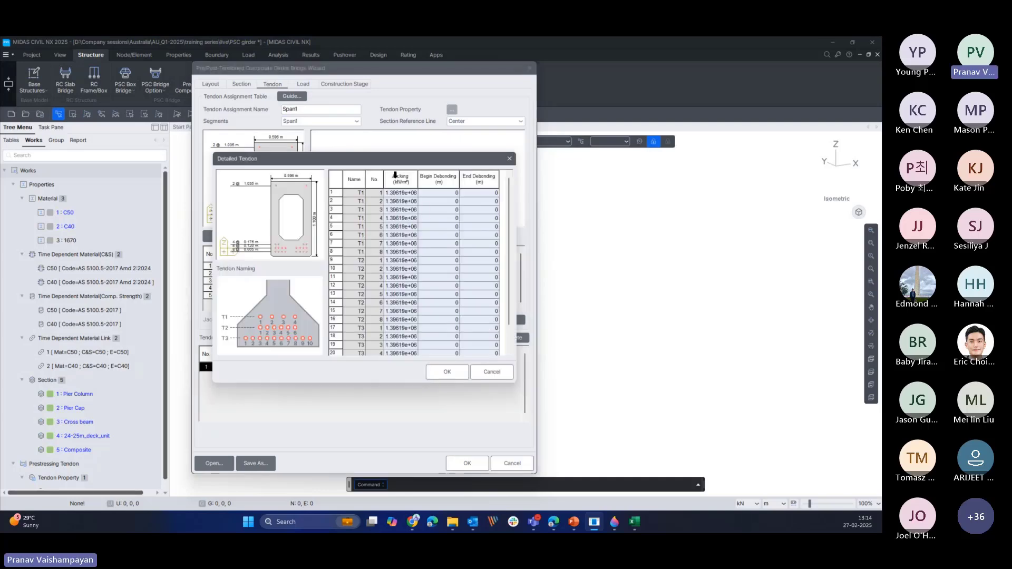
click(509, 158)
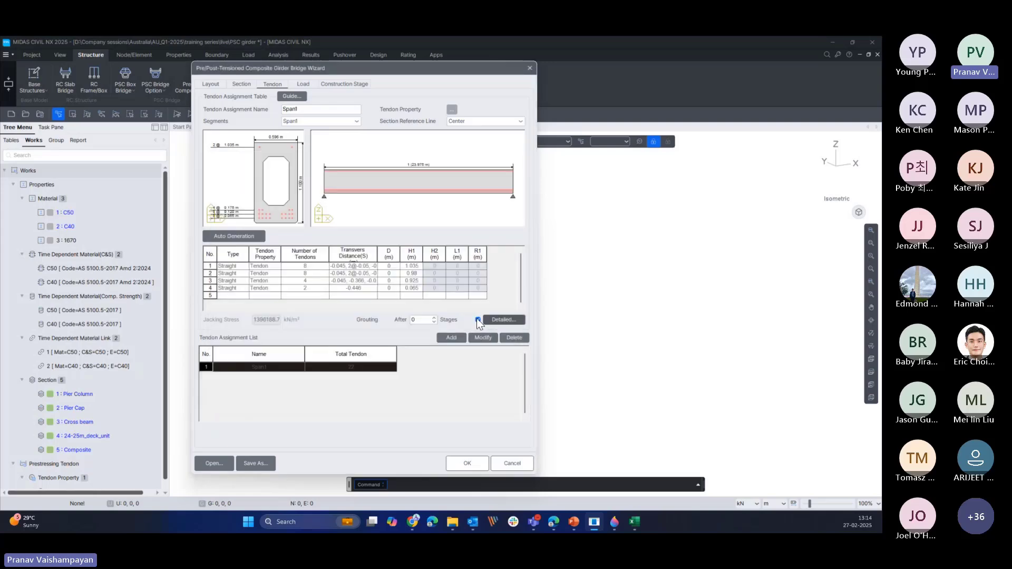
click(478, 320)
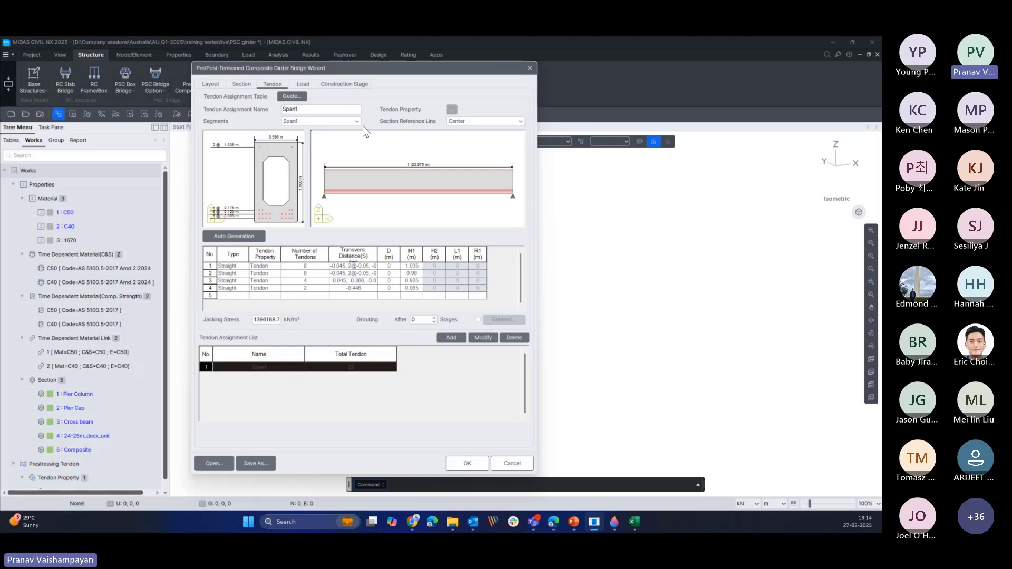
- Add tendon assignments for Span2 and Span3 using the same tendon layout
drag(395, 74, 400, 74)
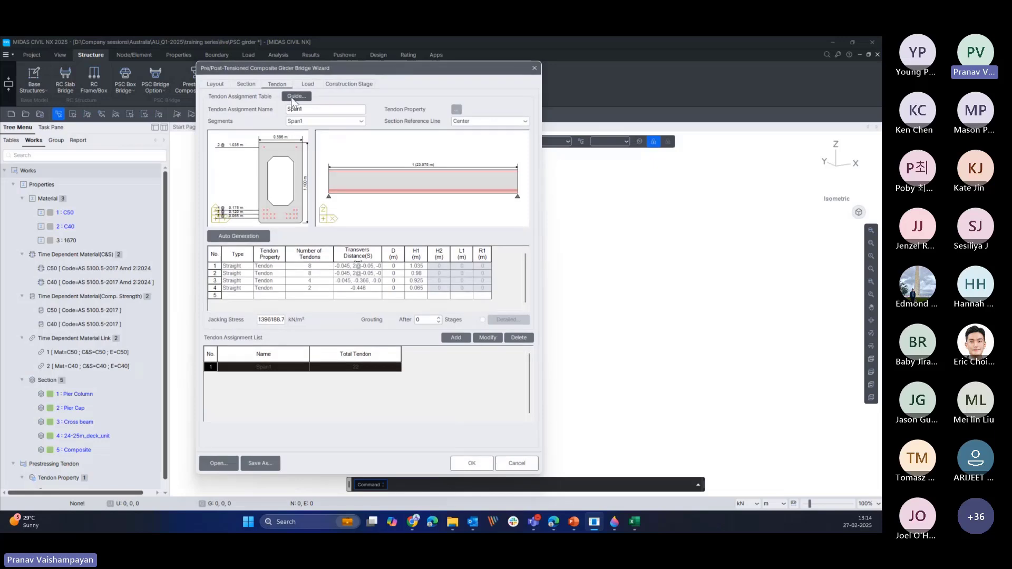
click(327, 120)
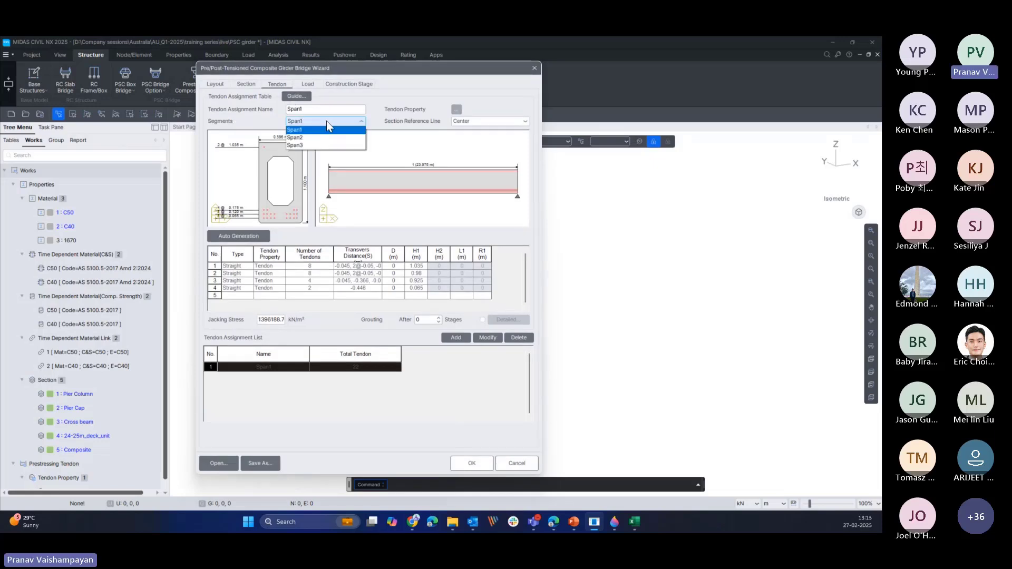
click(309, 121)
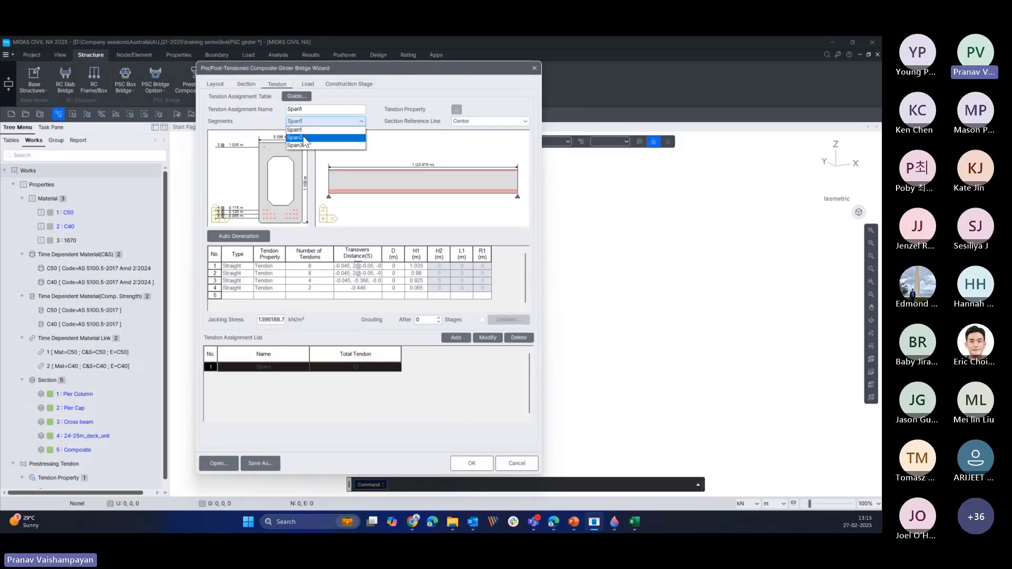
click(303, 138)
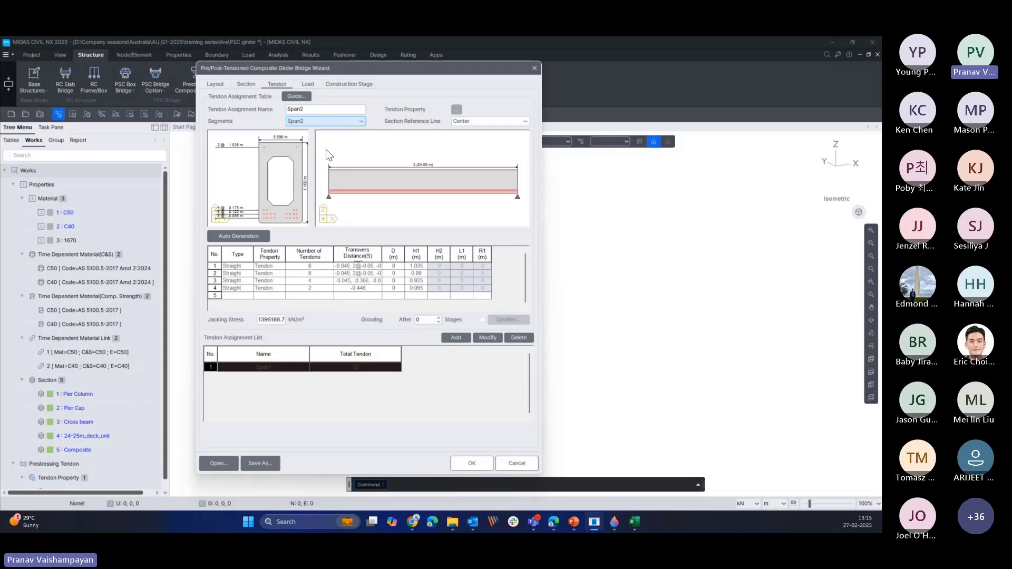
click(463, 335)
click(325, 122)
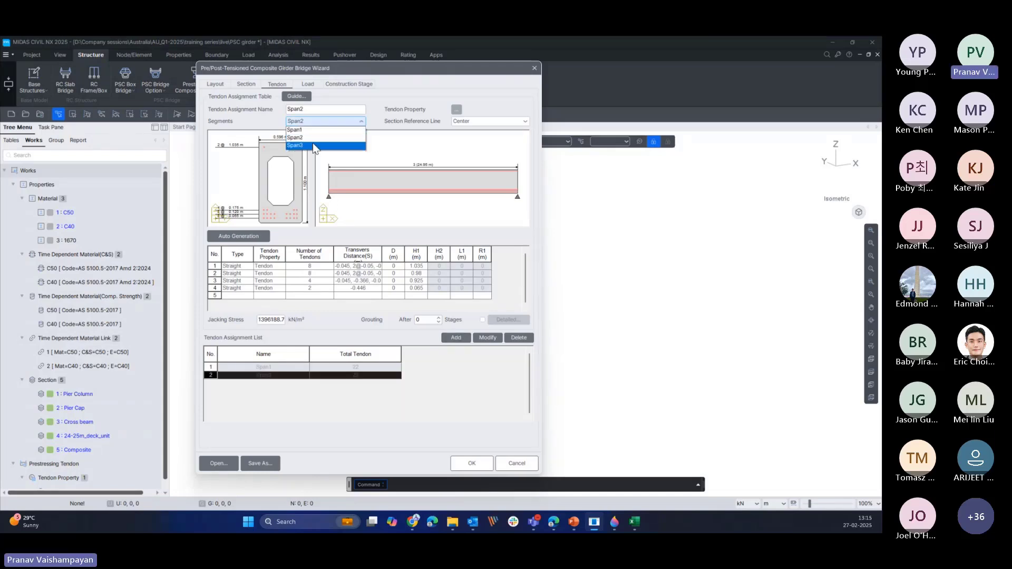
click(317, 146)
click(456, 337)
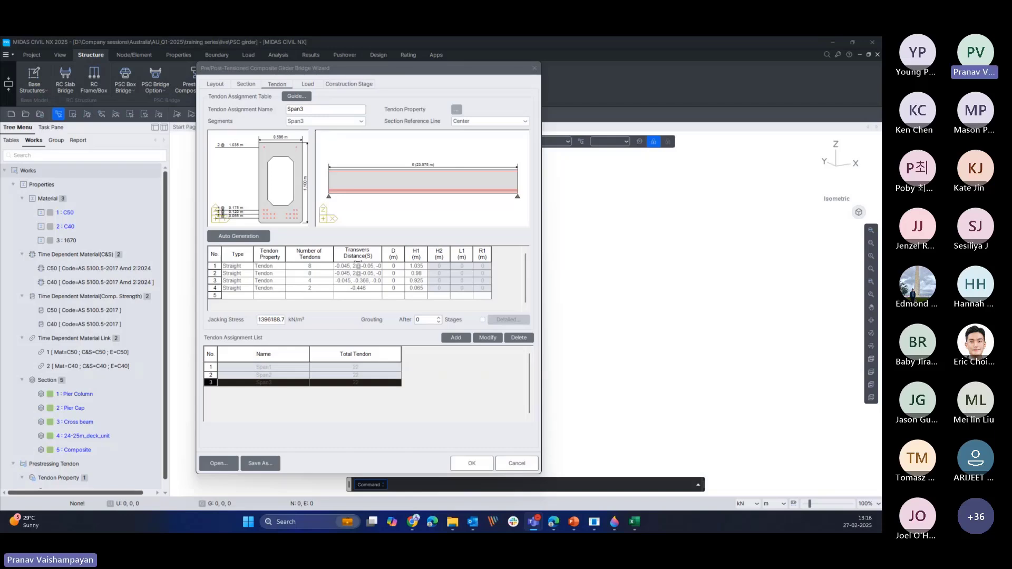
- In the load settings, set b1 and b5 to 0.5 m, b2 and b4 to 11.52 m and b3 to 0.6 m, and check the layout's deck width
click(311, 84)
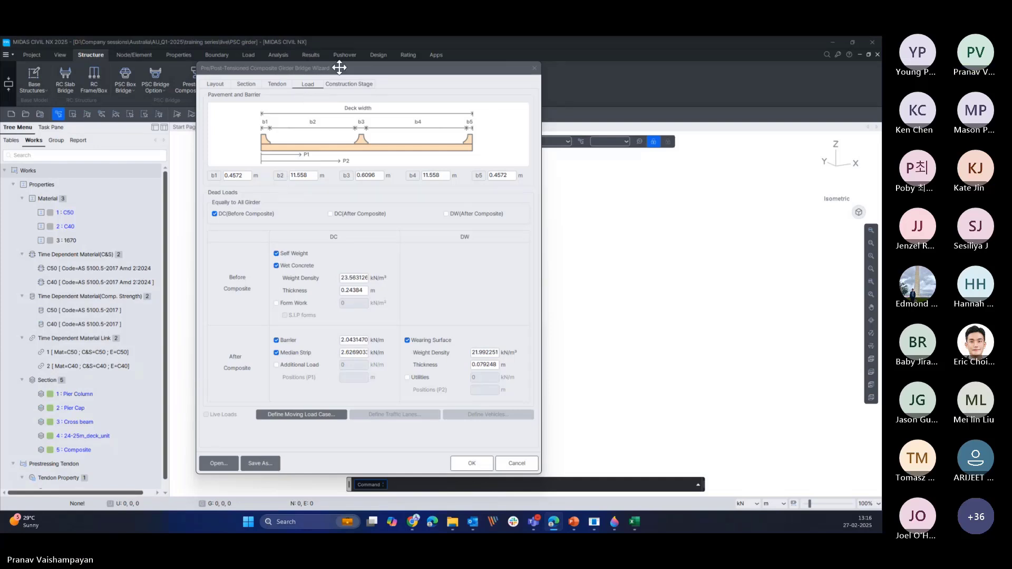
drag(339, 68, 398, 74)
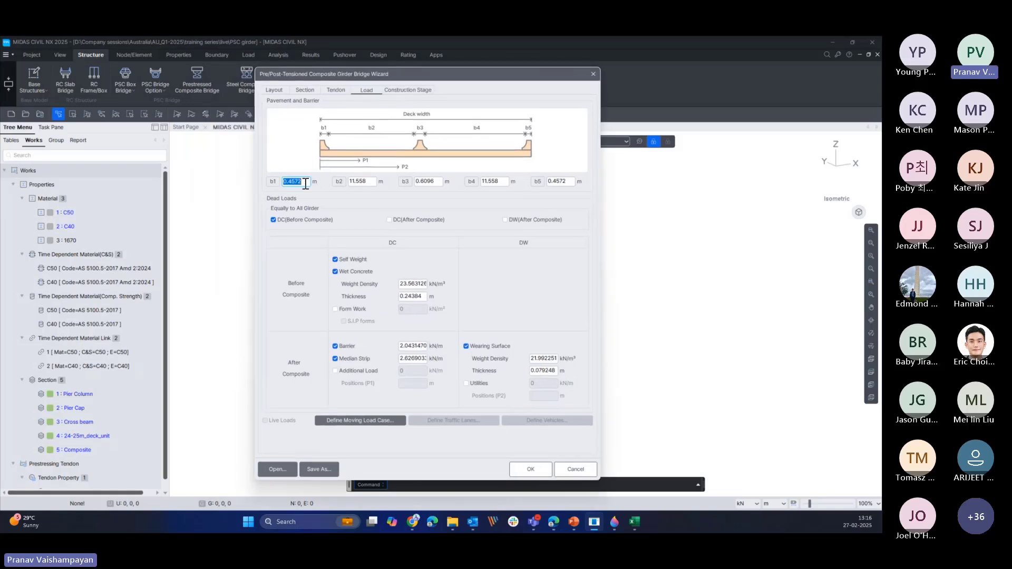
click(305, 183)
drag(308, 181, 282, 183)
text(0.5)
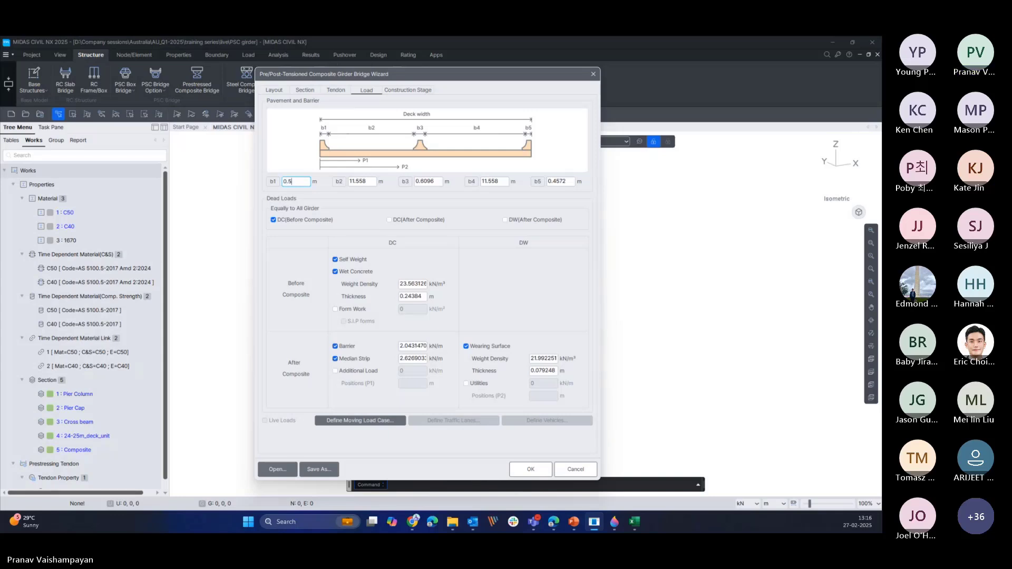
key(Tab)
text(11.52)
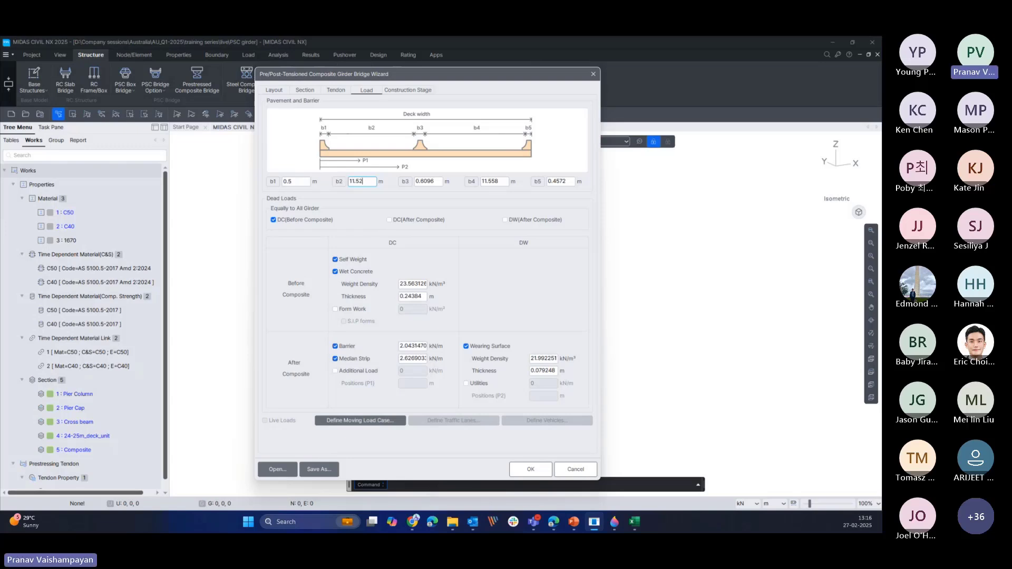
key(Tab)
text(0.6)
key(Tab)
text(11.52)
key(Tab)
text(0.5)
click(275, 90)
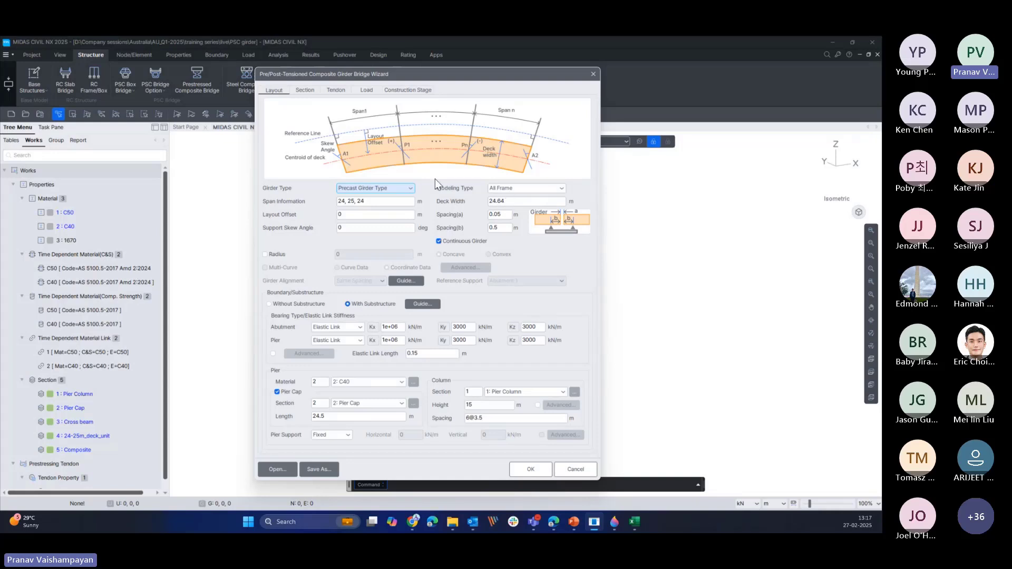
click(369, 93)
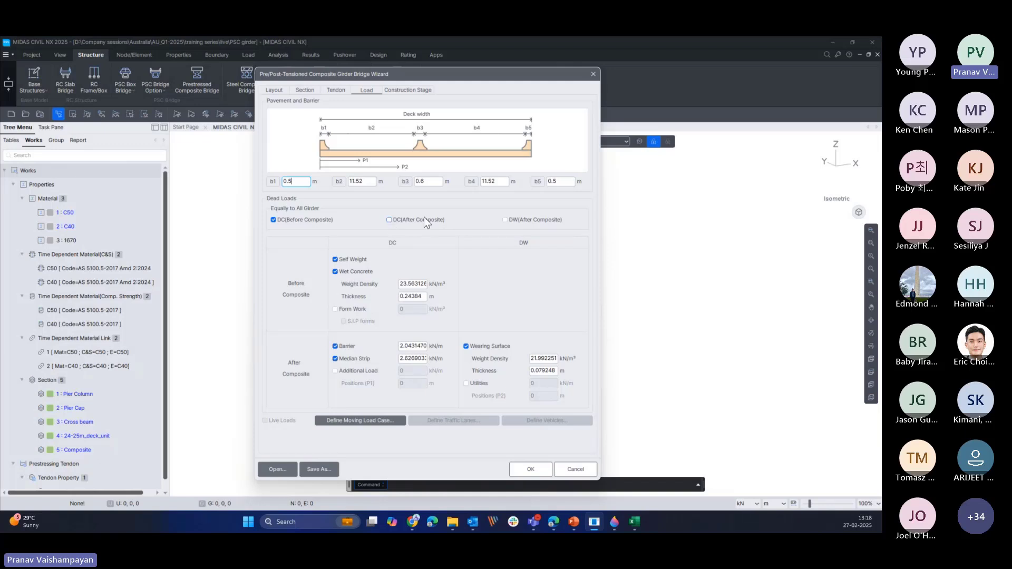
- Distribute DW (After Composite) equally to all girders and set wet concrete to 25 kN/m³ weight density and 0.23 m thickness
click(506, 221)
double_click(403, 285)
text(25)
double_click(422, 296)
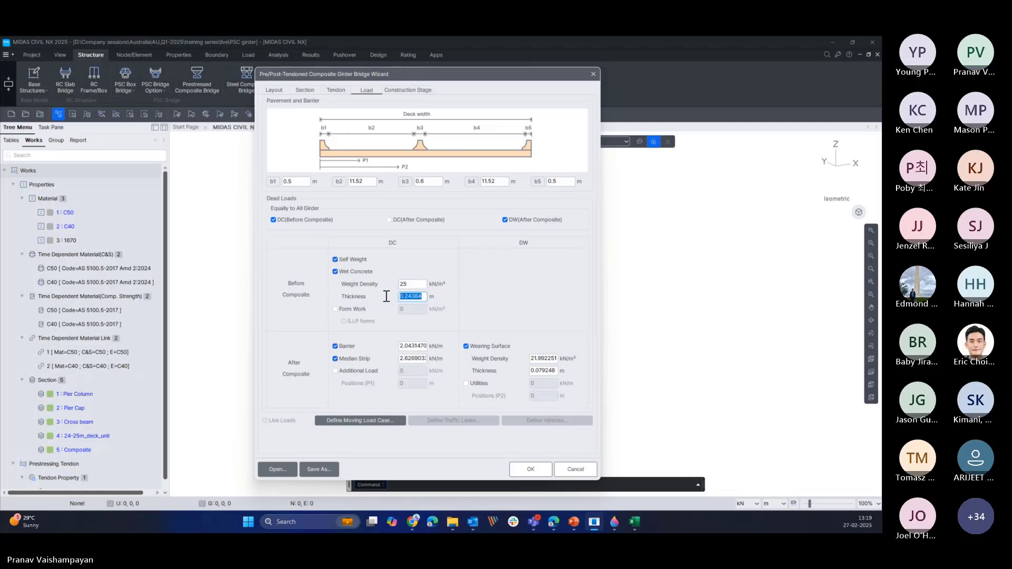
text(0.23)
- Set the after-composite dead loads to 9 kN/m for the barrier and 4 kN/m for the median strip
drag(402, 347, 433, 351)
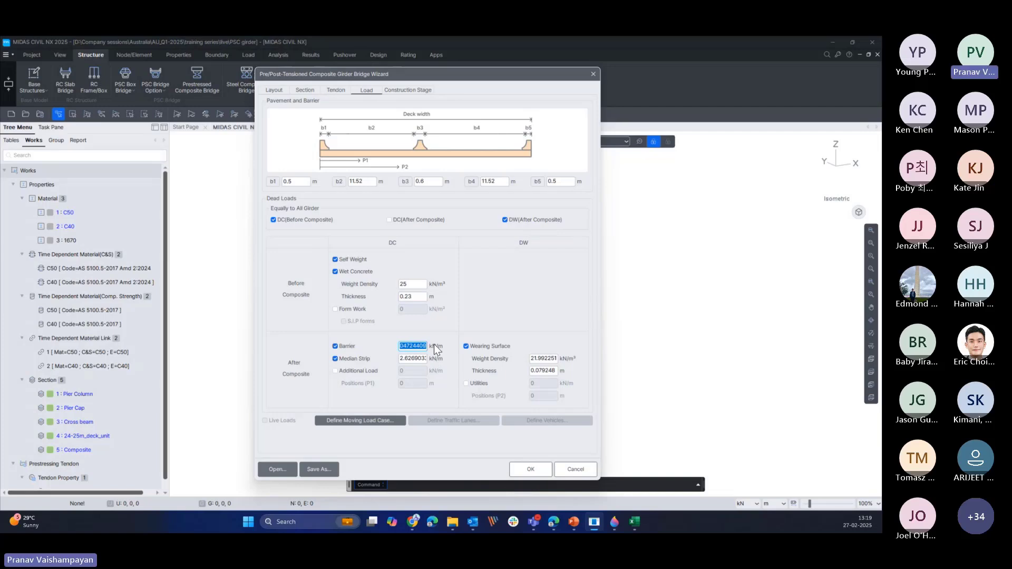
text(9)
key(Tab)
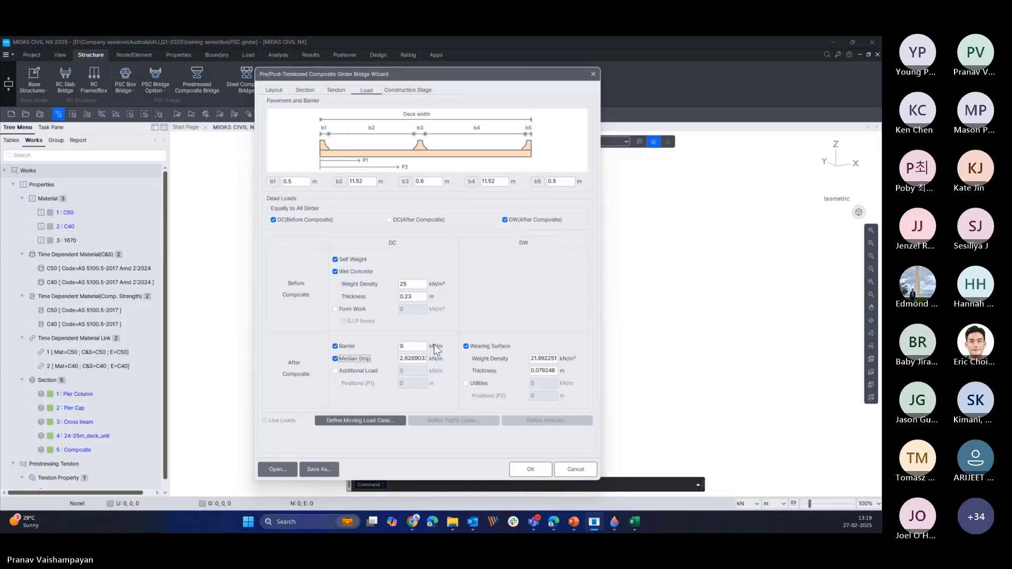
click(417, 358)
key(BackSpace)
key(BackSpace)
key(BackSpace)
key(BackSpace)
key(BackSpace)
key(BackSpace)
key(BackSpace)
key(BackSpace)
text(4)
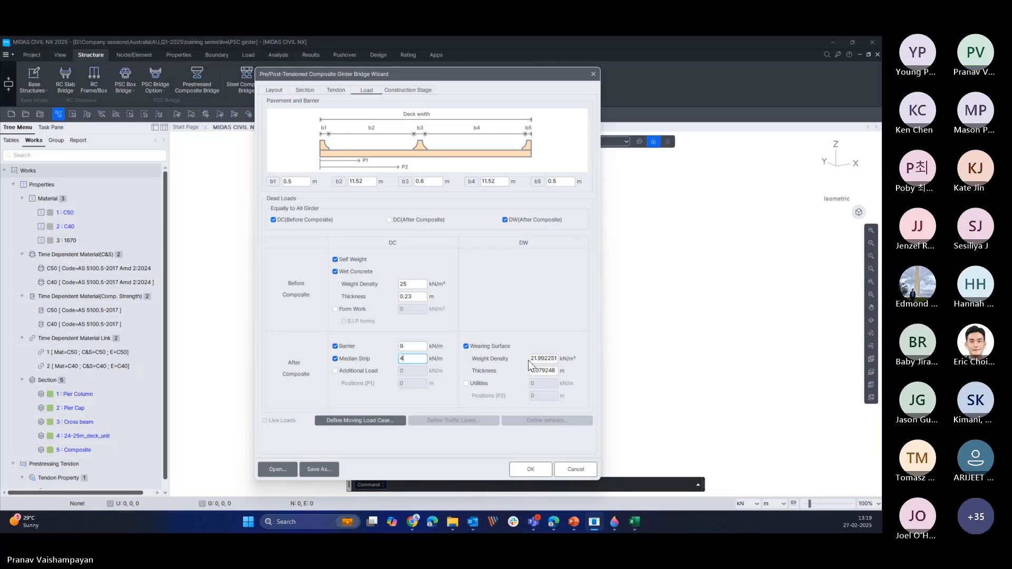
- Set the wearing surface to 22 kN/m³ weight density and 0.1 m thickness
drag(532, 360, 564, 363)
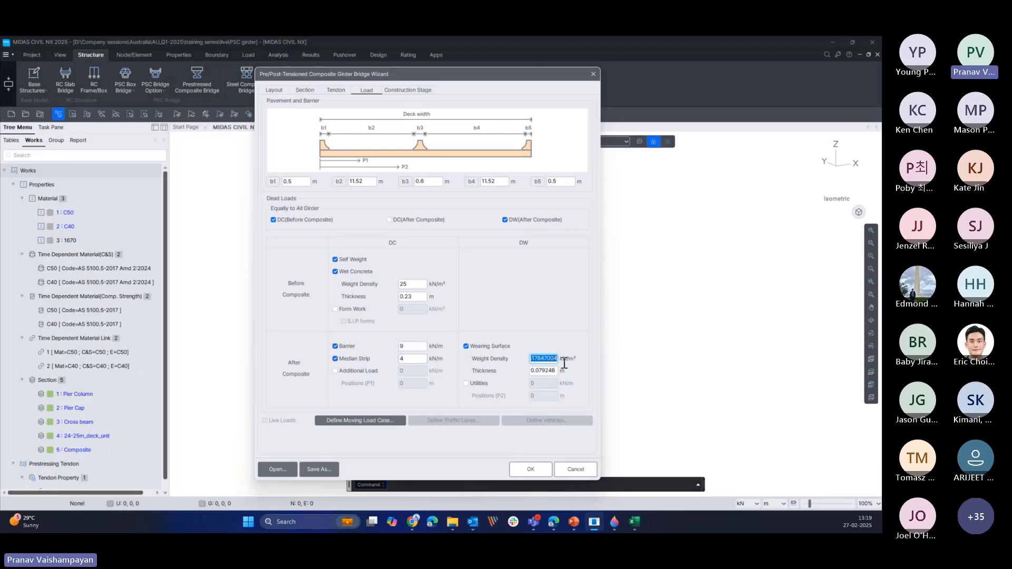
text(22)
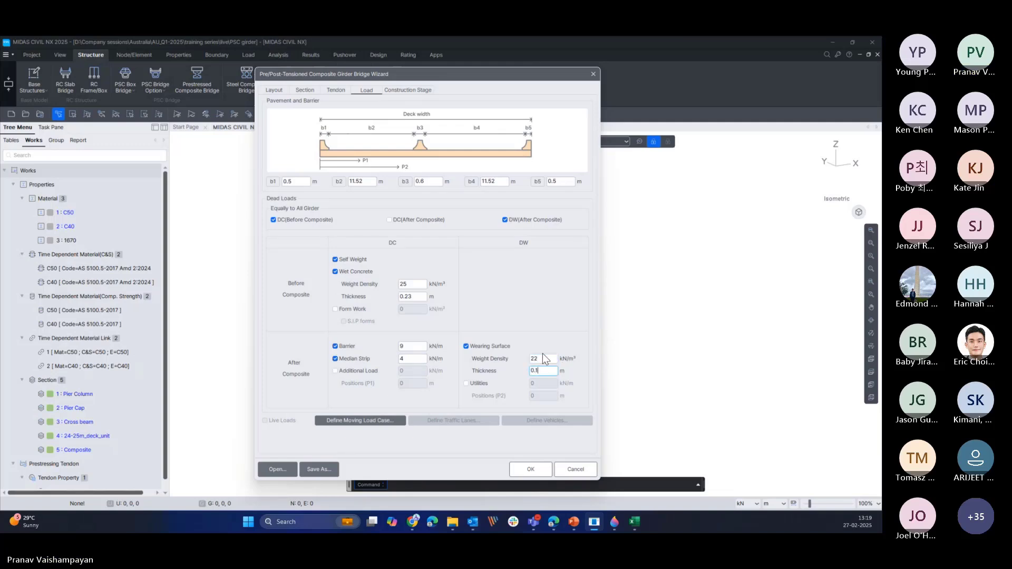
drag(461, 85, 463, 83)
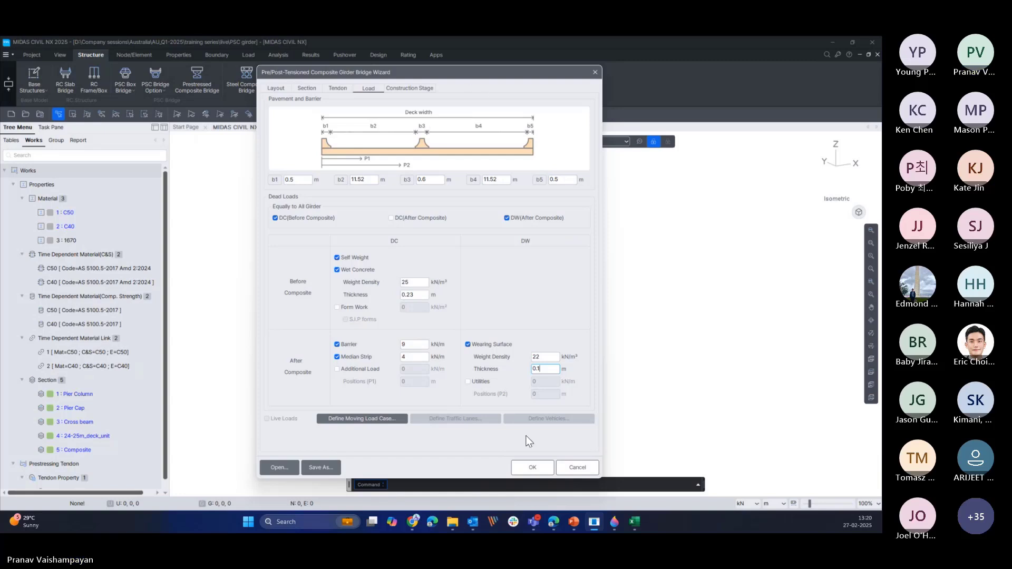
mouse_move(526, 520)
click(490, 467)
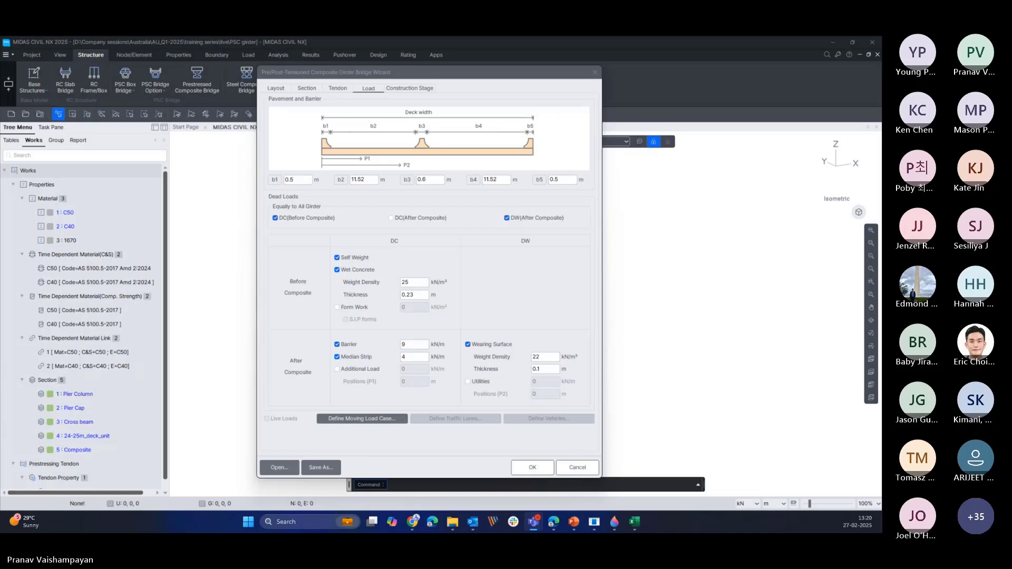
key(alt+Tab)
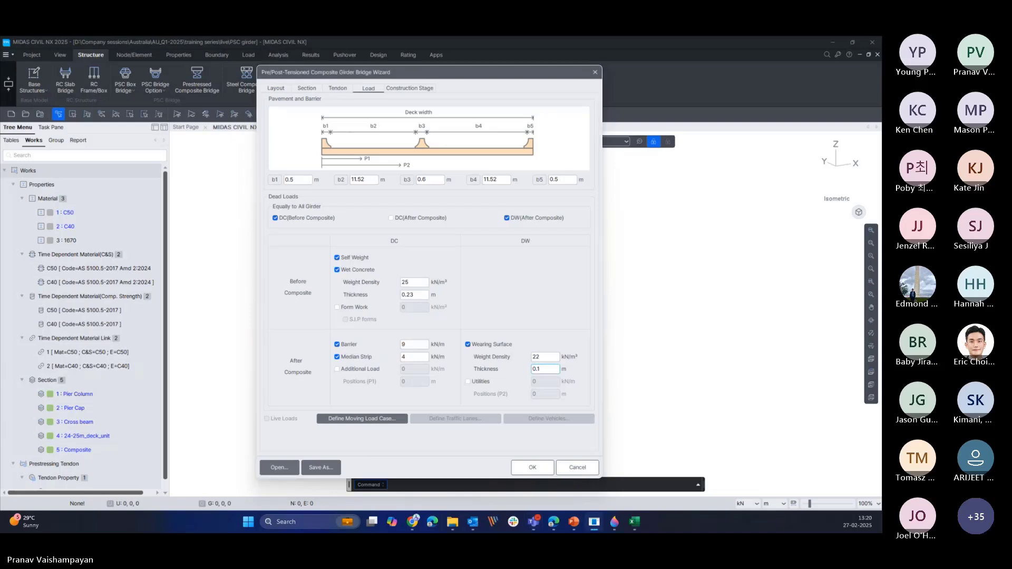
- Set the moving load code to Australia and enable live loads for the bridge
click(391, 419)
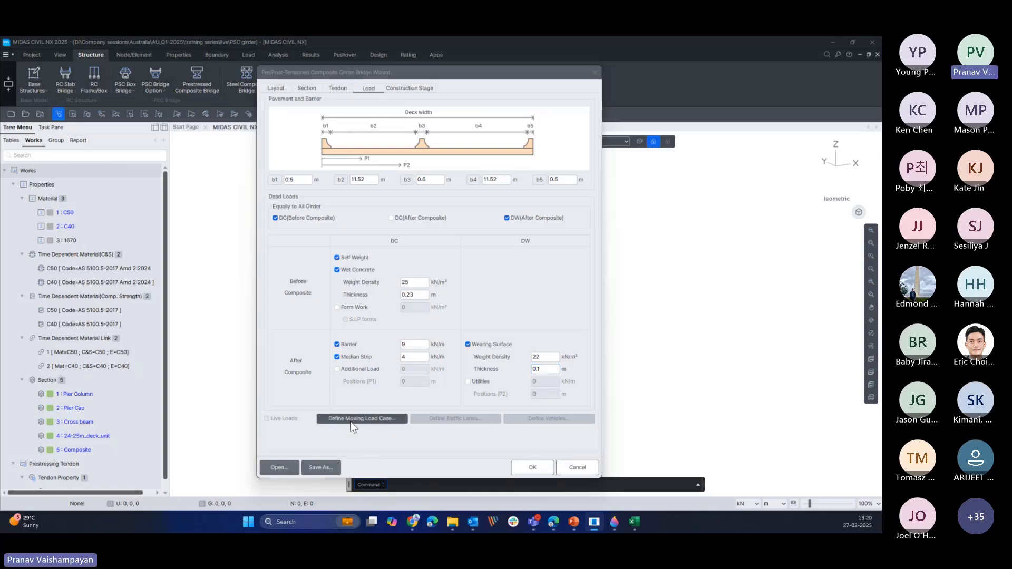
click(441, 269)
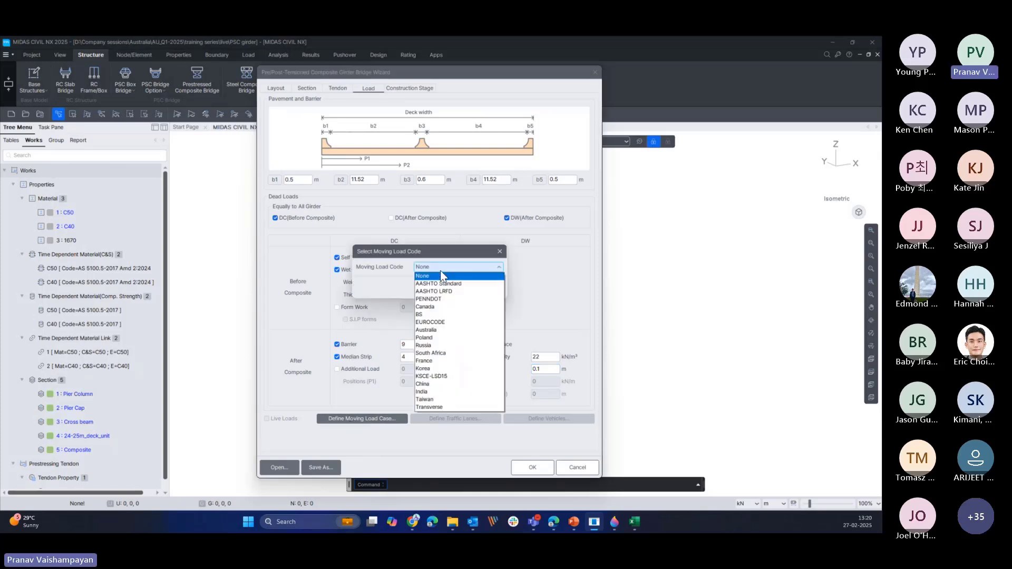
click(435, 314)
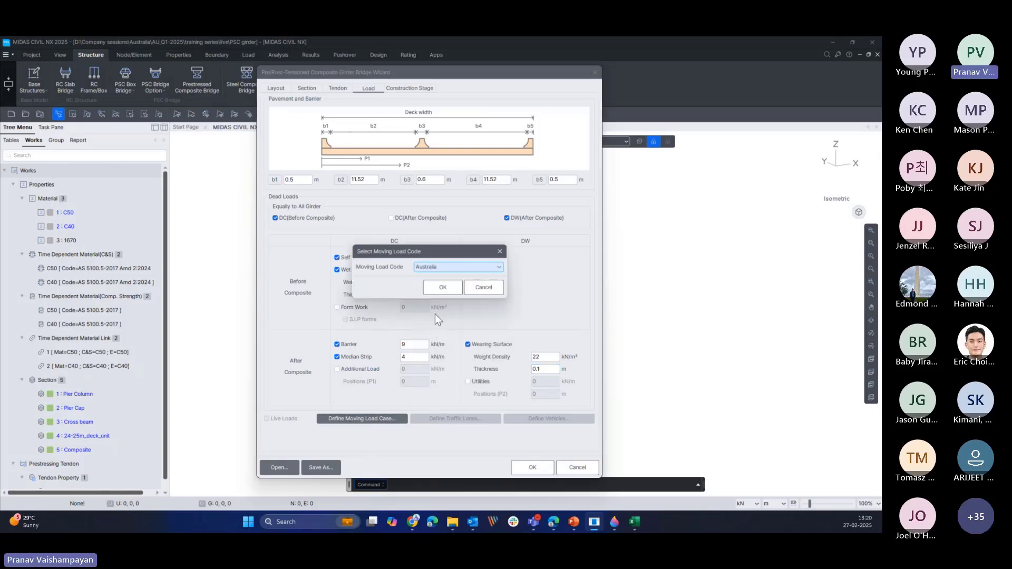
click(443, 288)
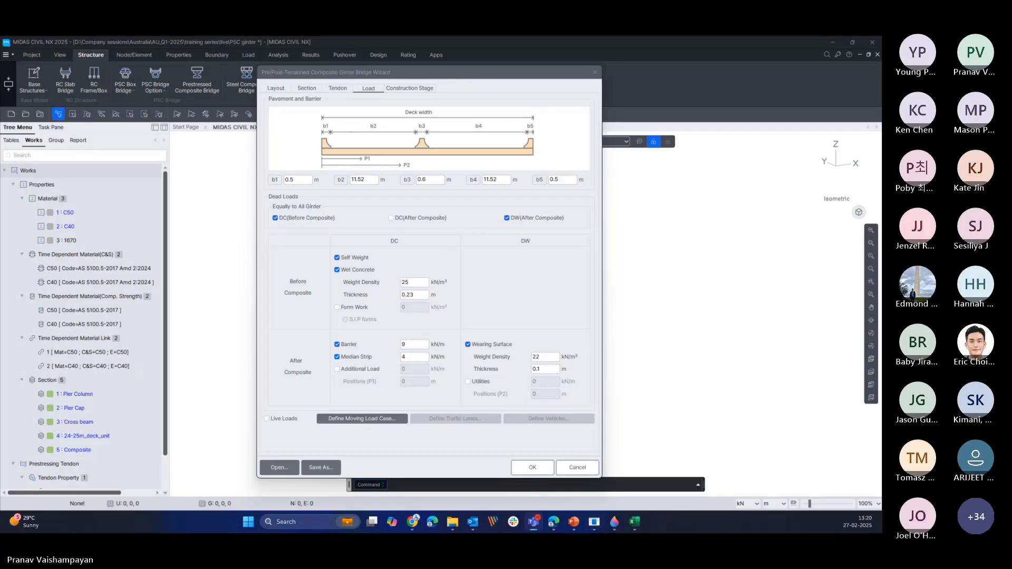
key(alt+Tab)
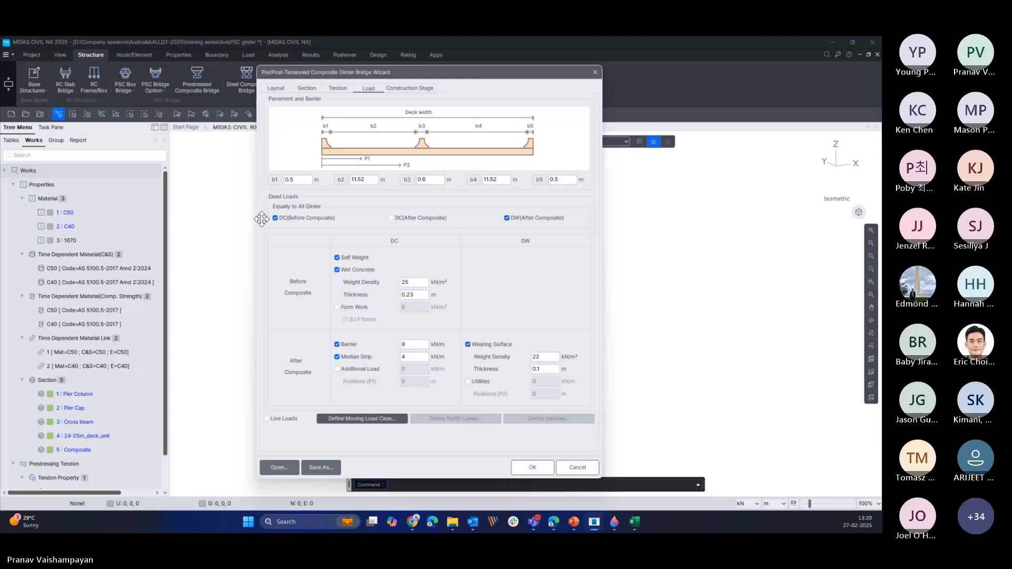
click(339, 418)
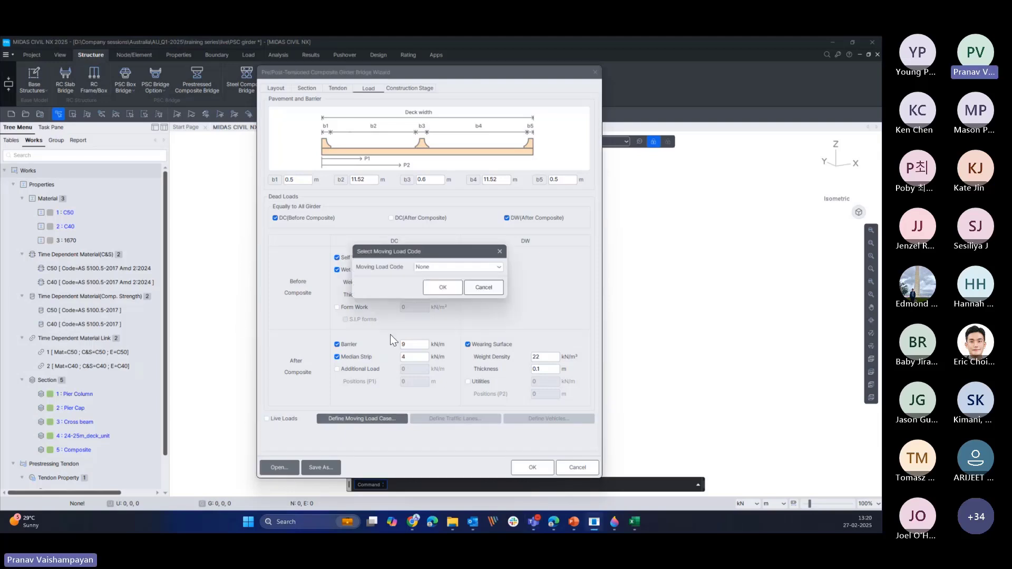
click(438, 268)
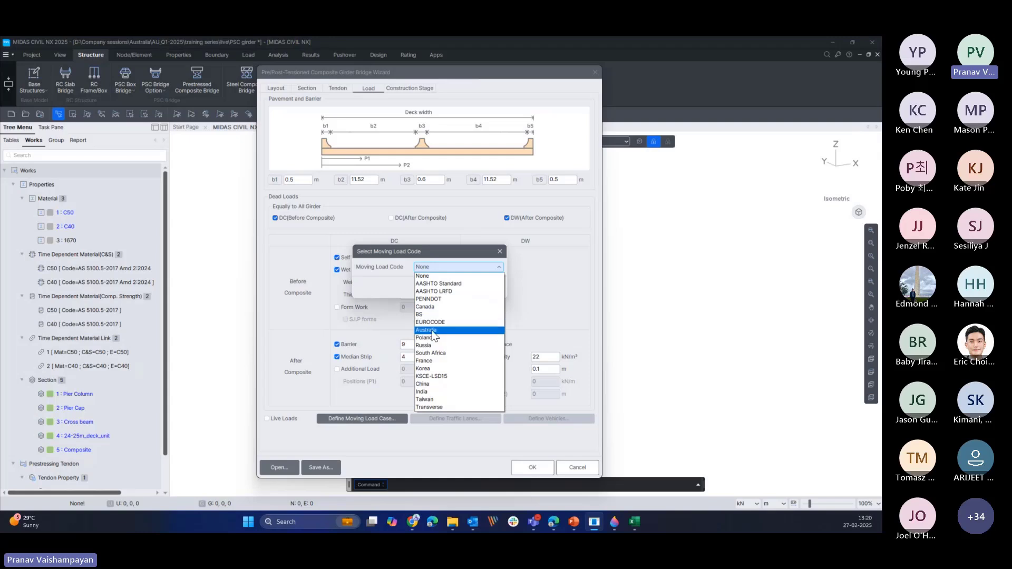
click(432, 322)
click(445, 288)
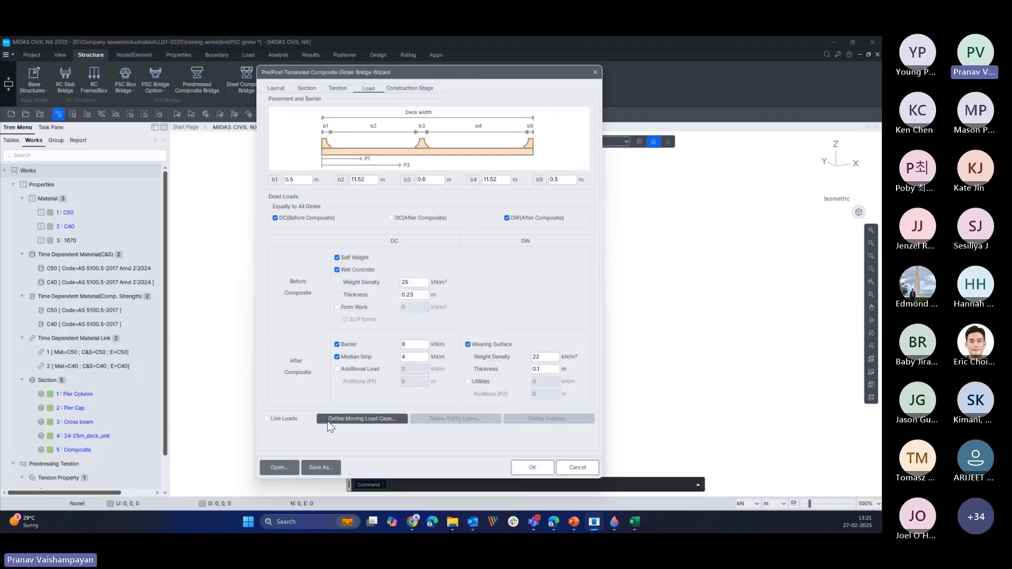
click(267, 418)
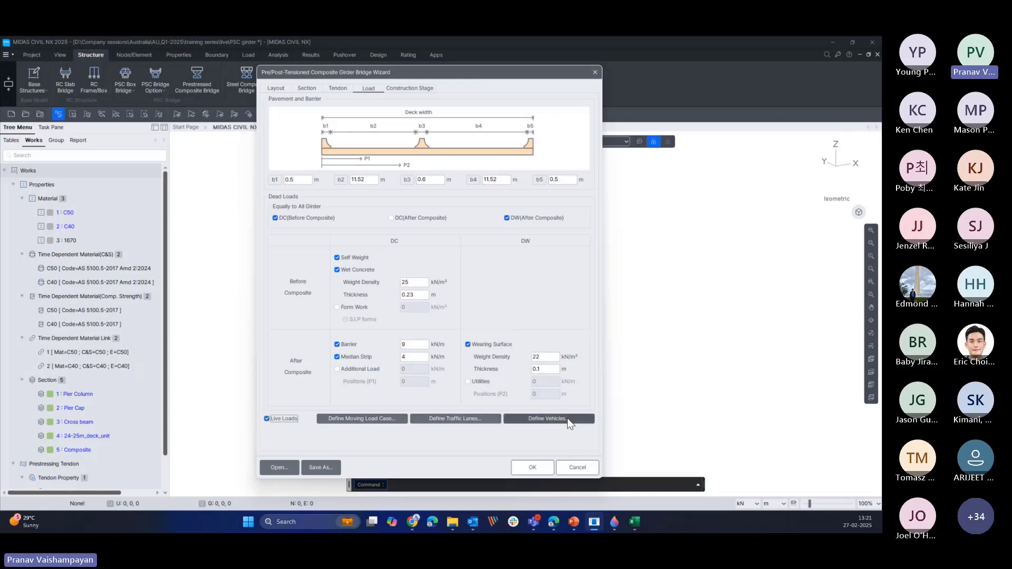
- Define two traffic lanes at distances of 10.57 m for D1 and 14.07 m for D2
click(485, 420)
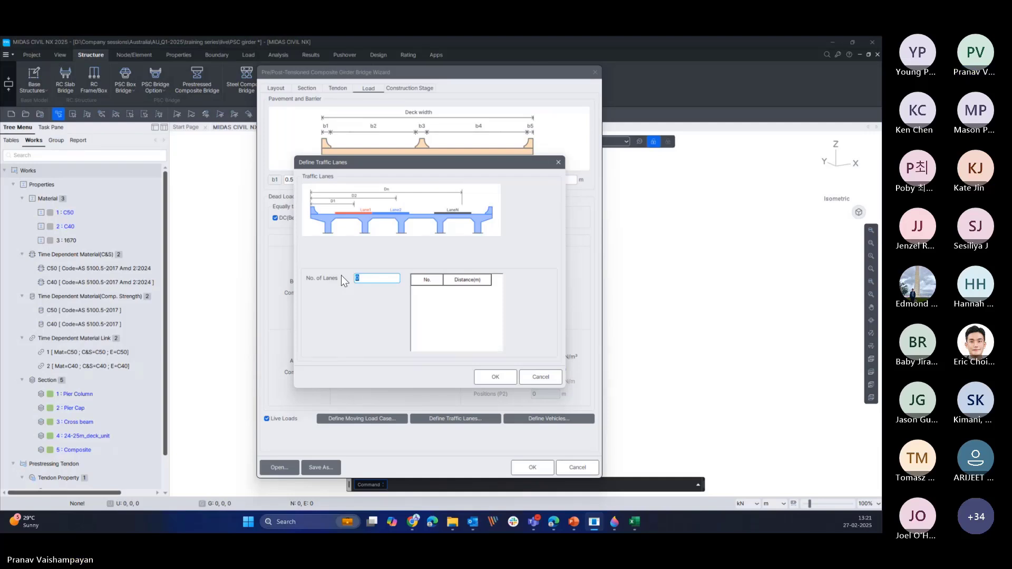
text(2)
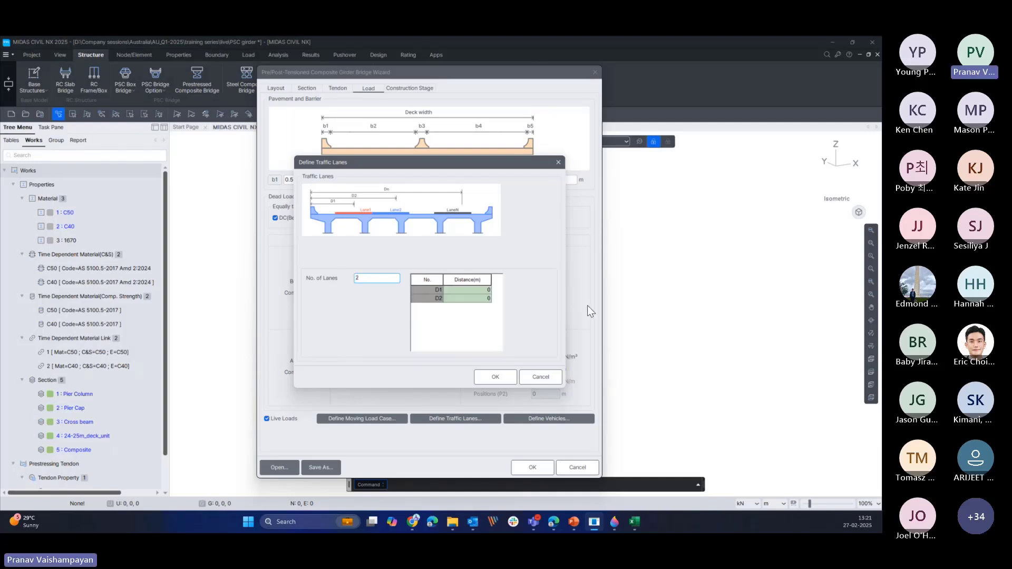
click(483, 289)
text(10.57)
key(Return)
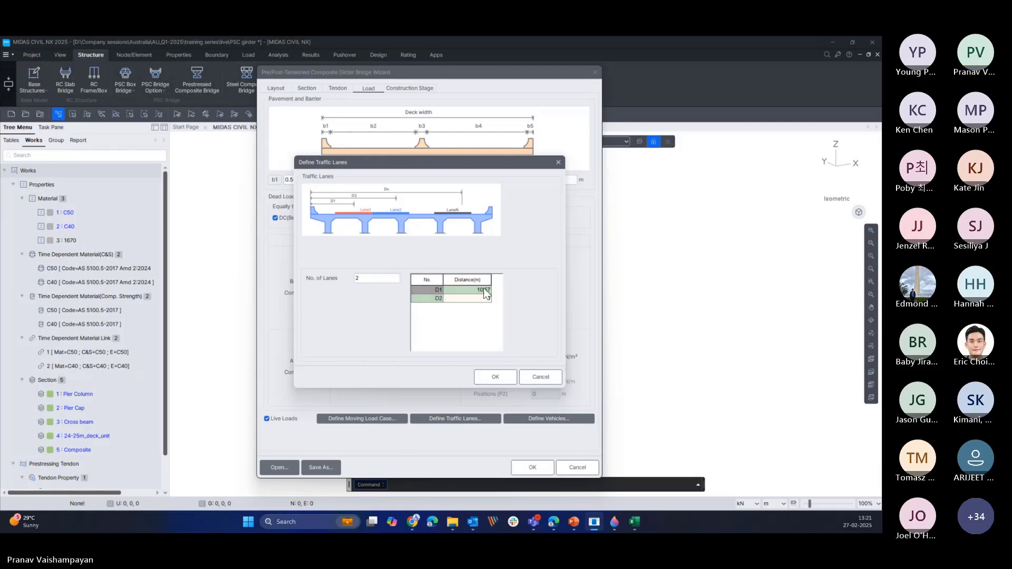
text(14.07)
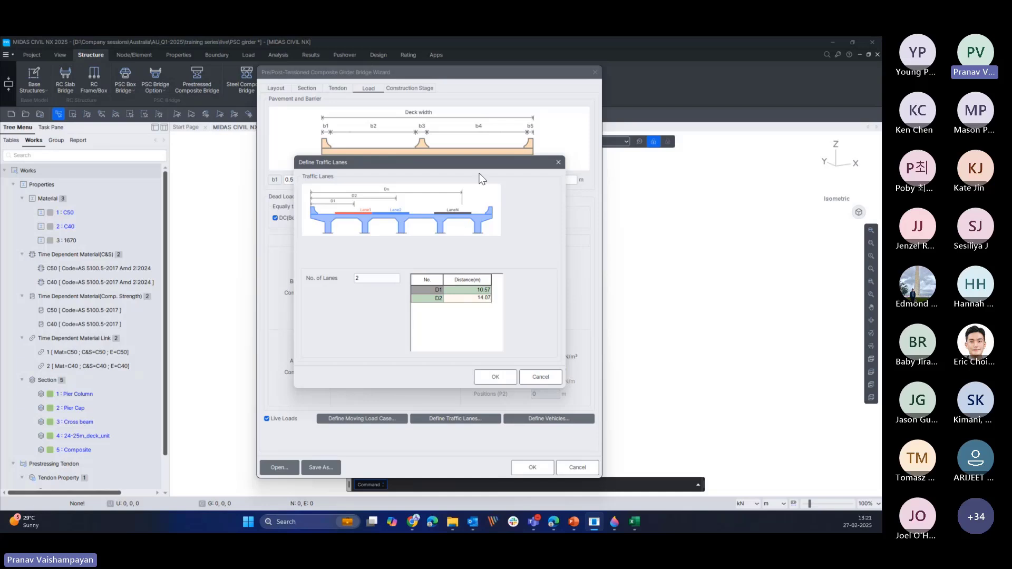
drag(430, 168, 545, 199)
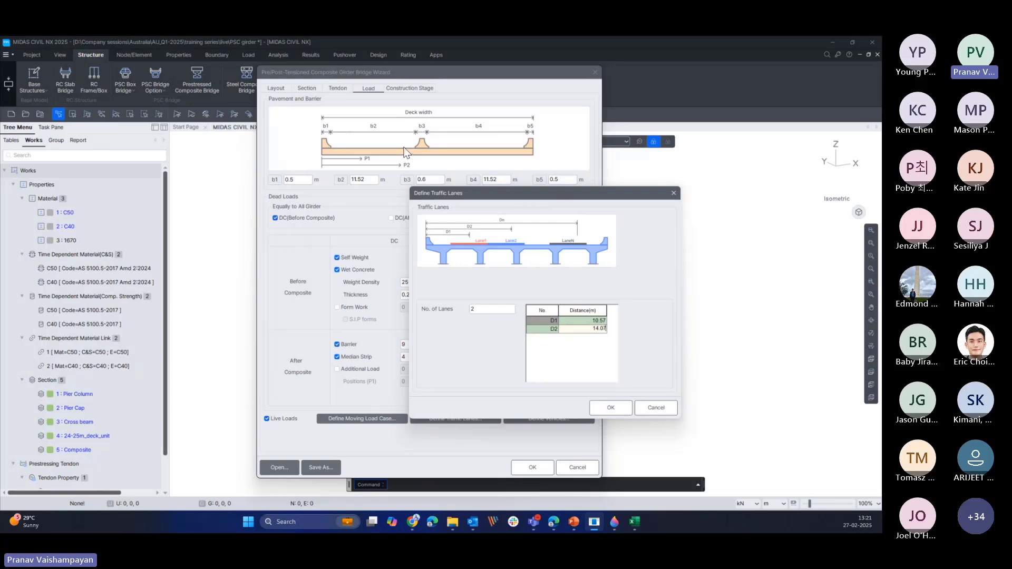
click(583, 321)
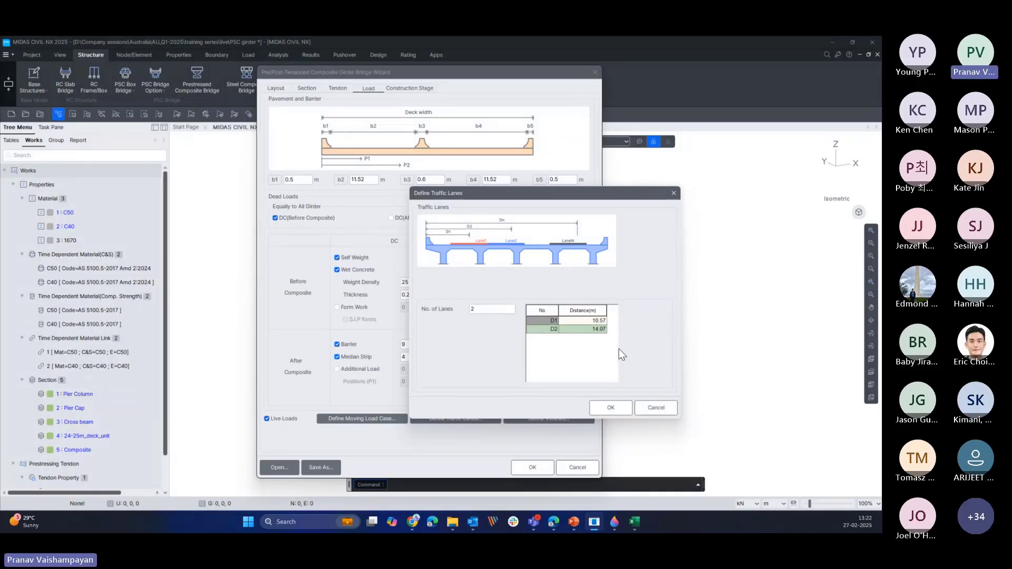
click(612, 408)
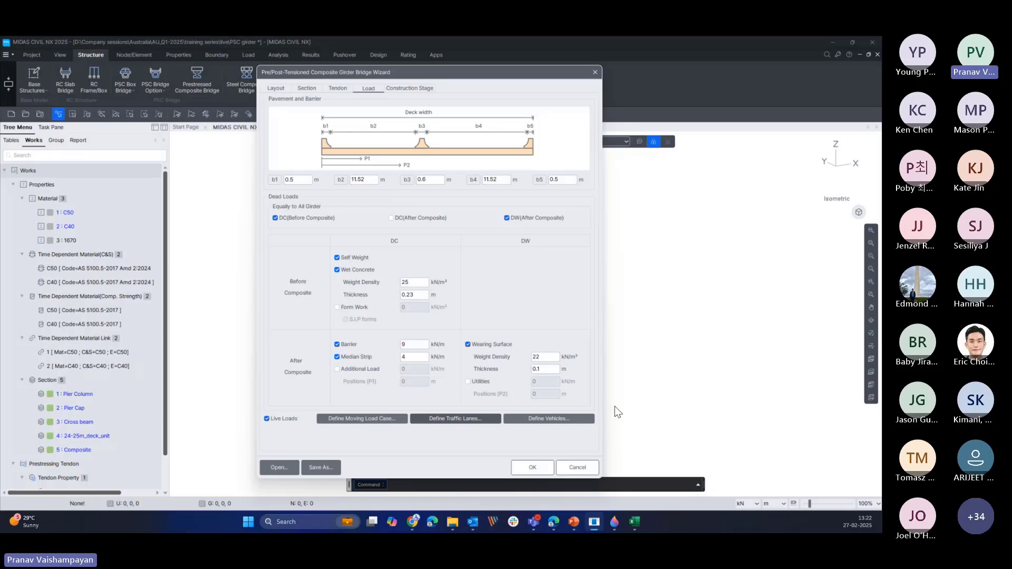
- Start adding a standard vehicle based on AS 5100.7 - Rating Vehicles
click(570, 419)
drag(351, 97, 321, 111)
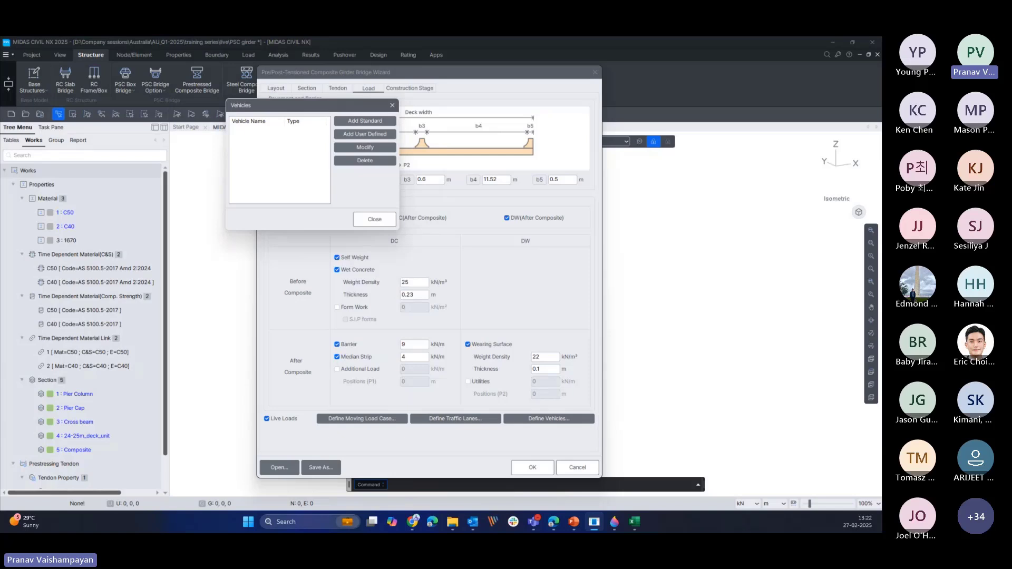
click(352, 121)
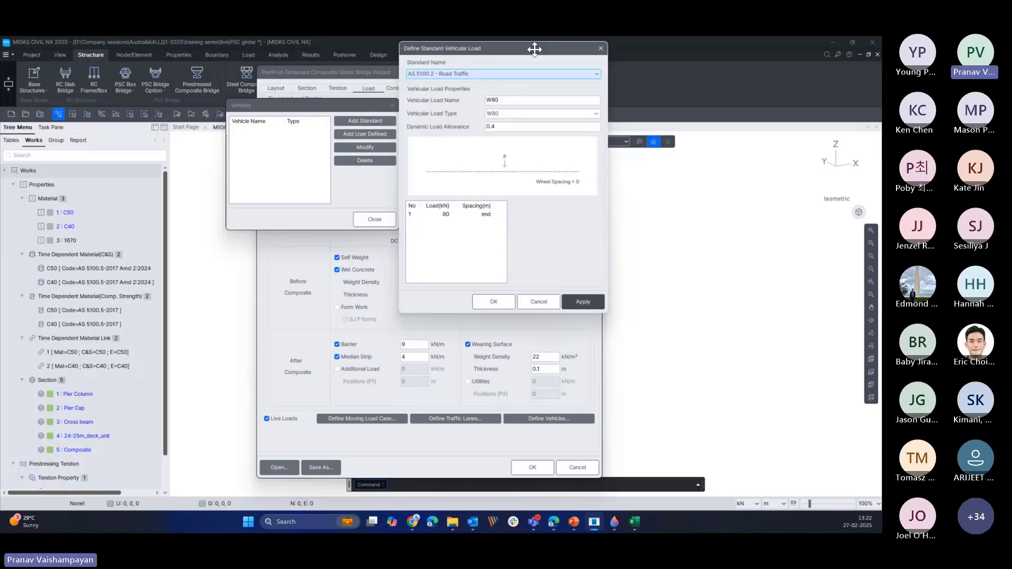
drag(535, 49, 524, 117)
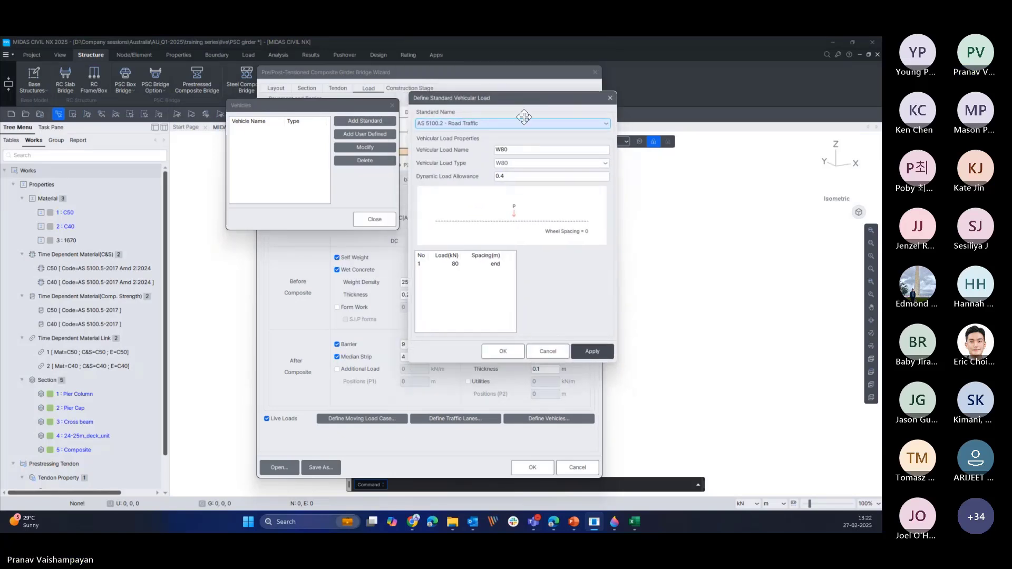
click(523, 123)
click(475, 156)
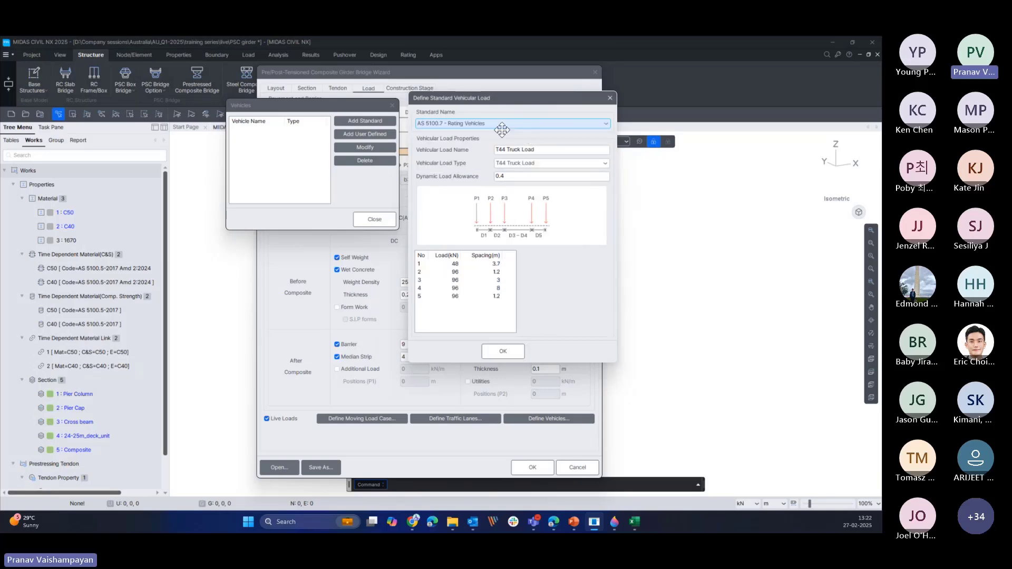
drag(519, 98, 501, 104)
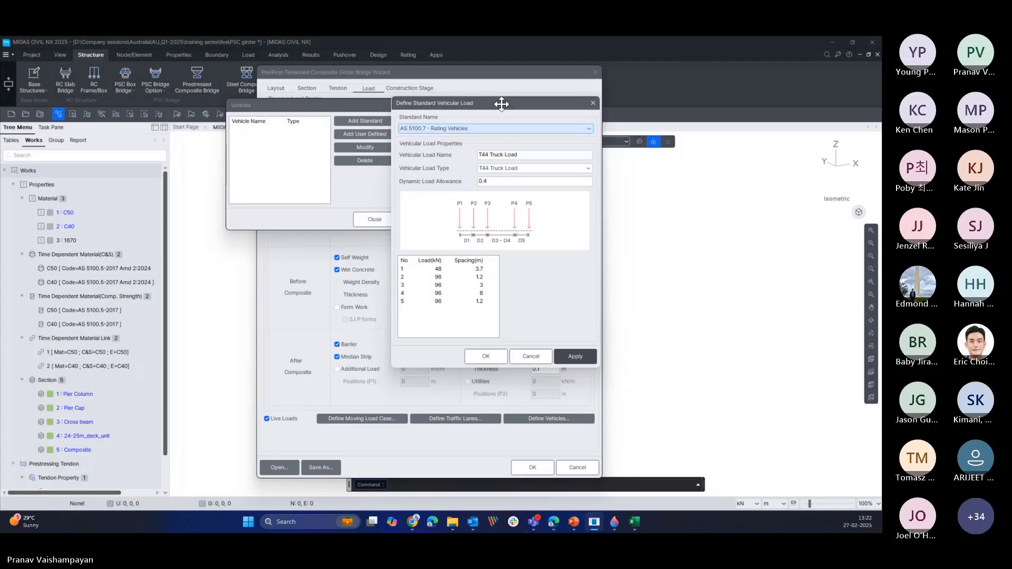
- Set the vehicular load type to QLD-50.5T 8G1 GML 19m B DOUBLE
click(528, 169)
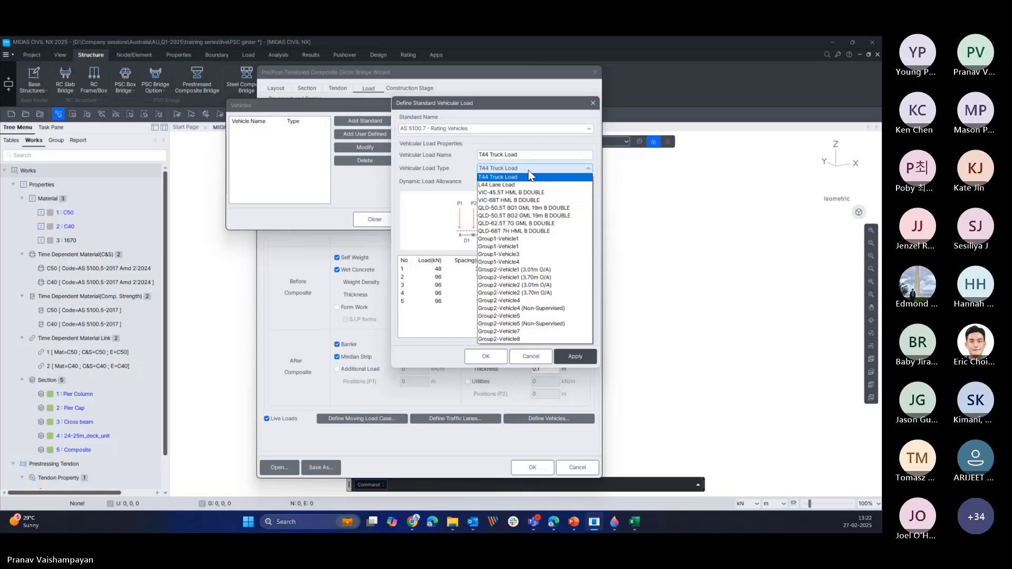
click(528, 170)
click(528, 170)
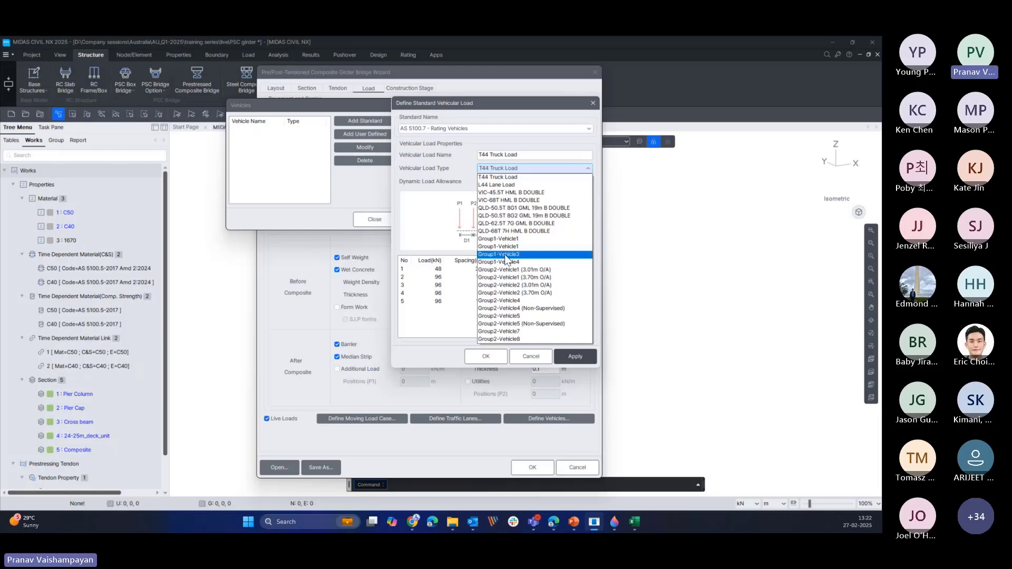
click(533, 177)
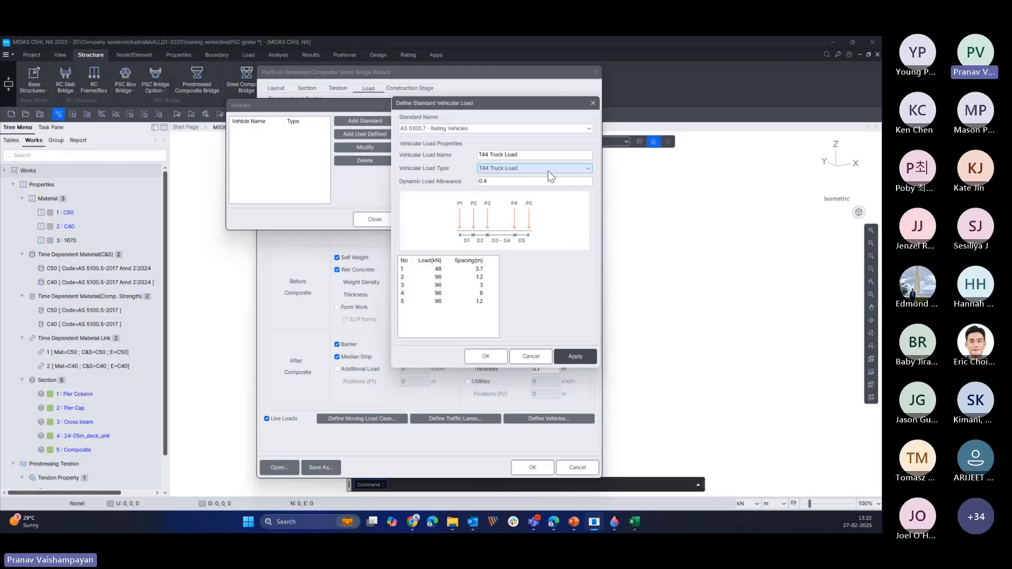
click(551, 174)
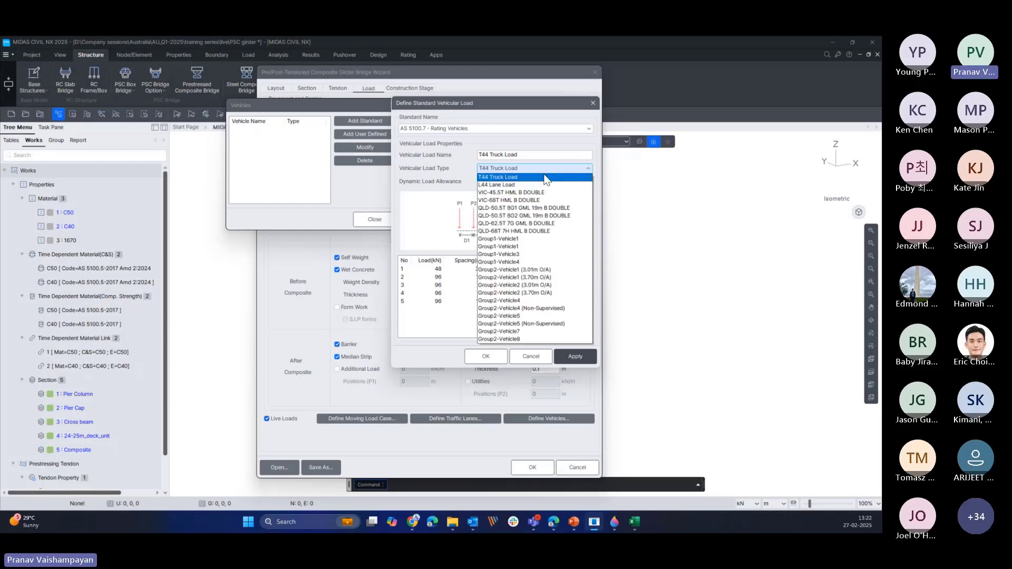
click(519, 209)
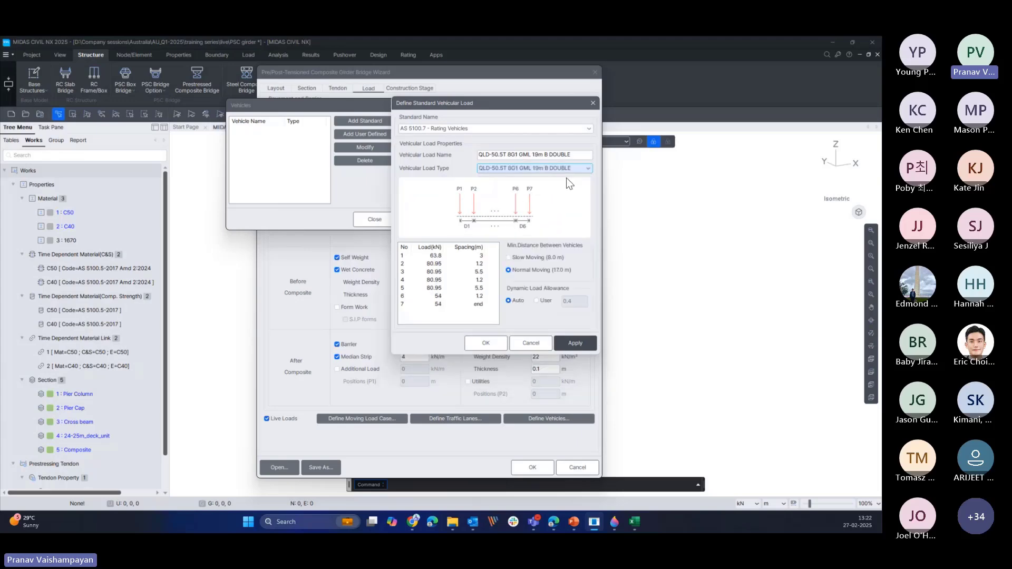
drag(550, 109, 560, 109)
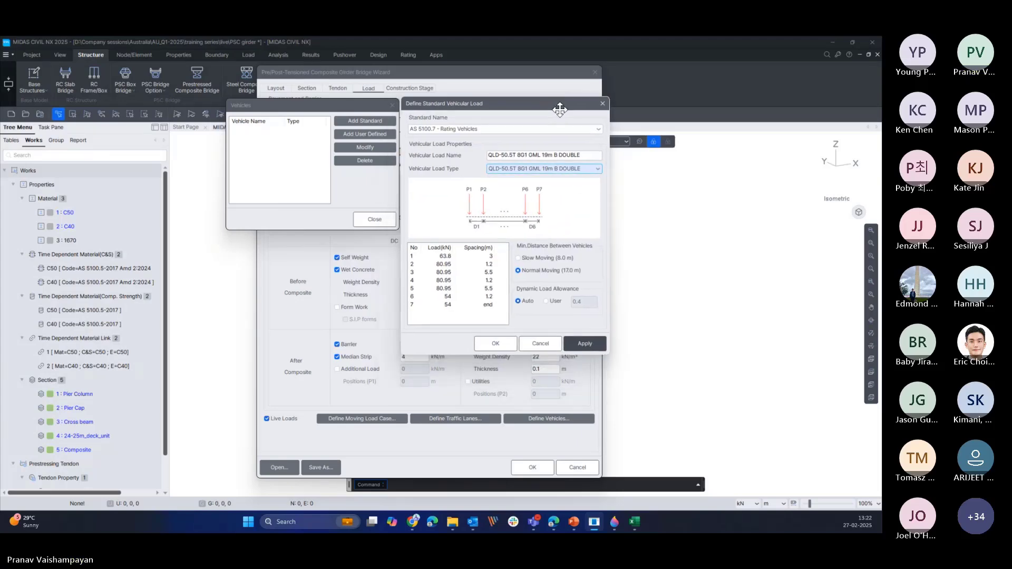
- Examine the available AS 5100.7 rating vehicle load types, keeping QLD-50.5T 8G1 GML 19m B DOUBLE selected
click(581, 170)
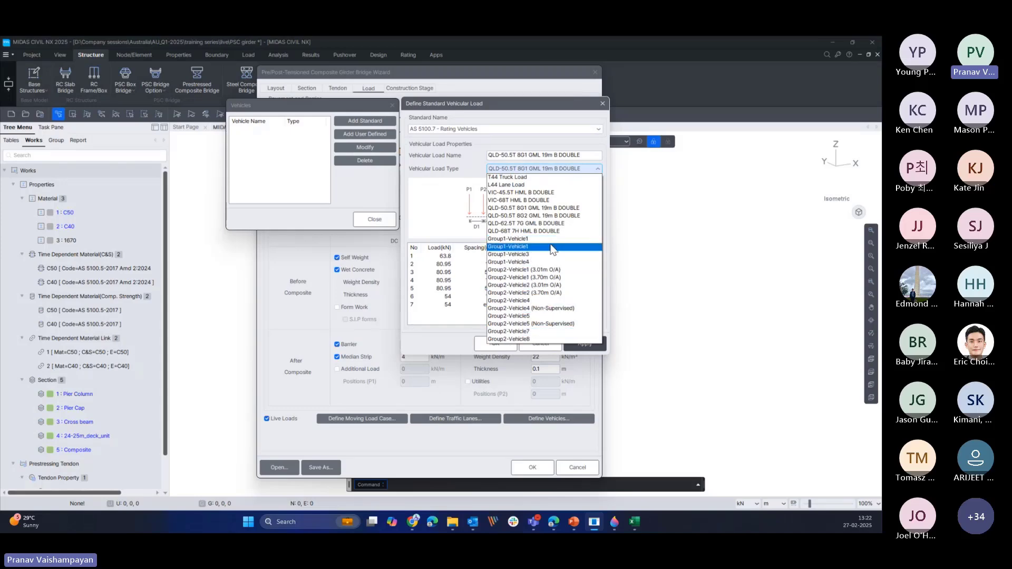
click(565, 208)
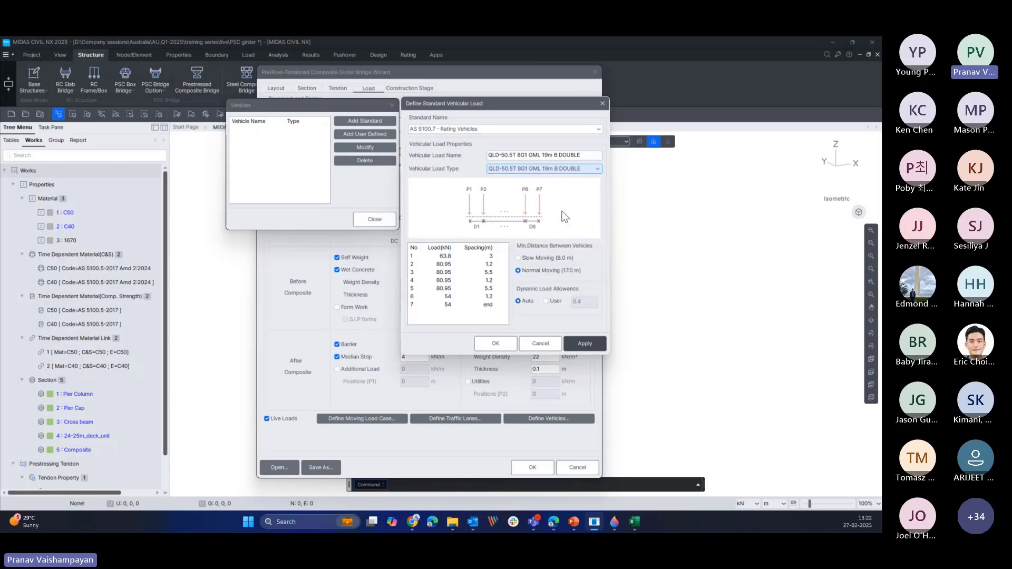
click(584, 170)
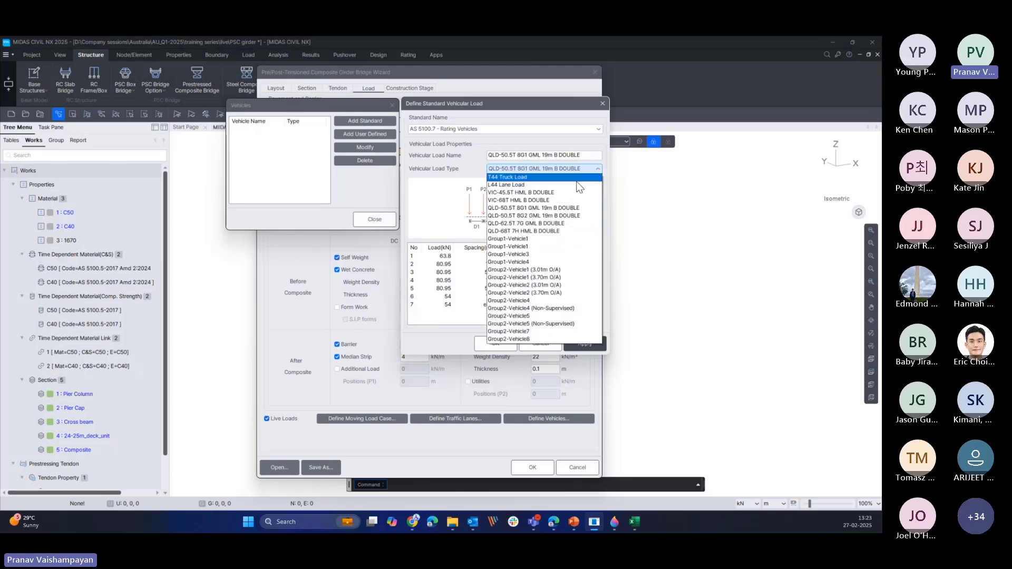
click(564, 209)
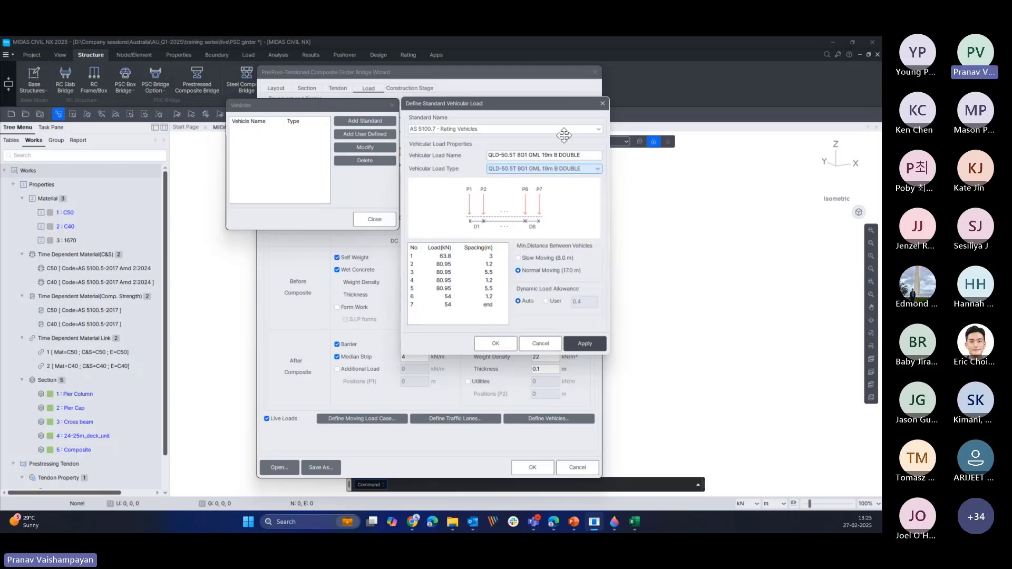
drag(562, 105, 562, 106)
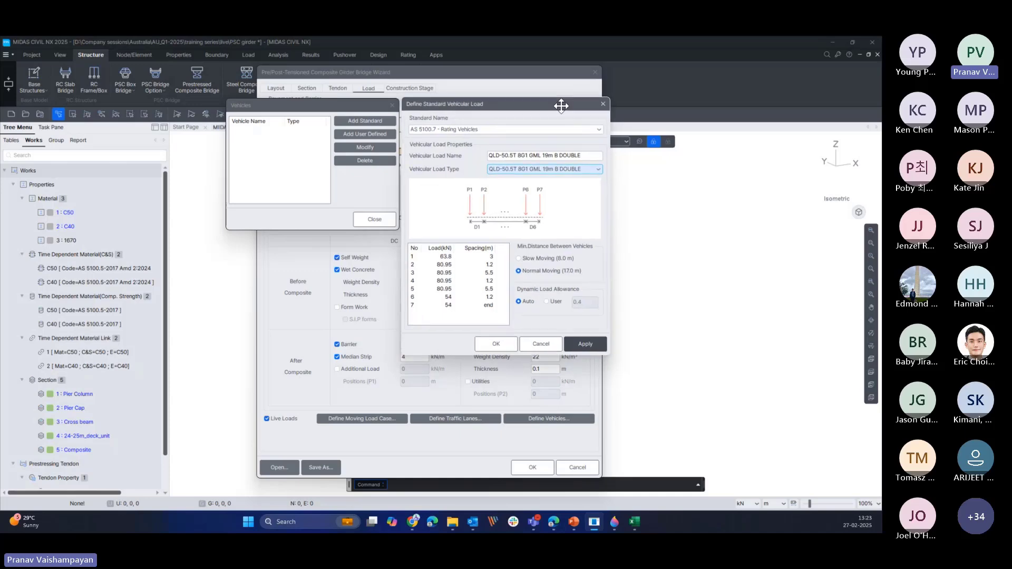
click(589, 170)
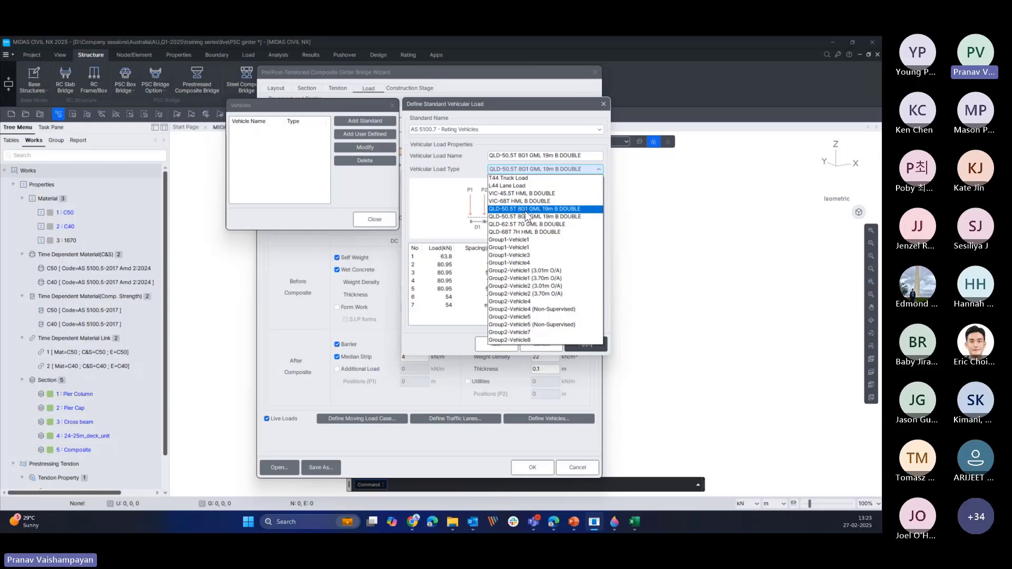
click(545, 209)
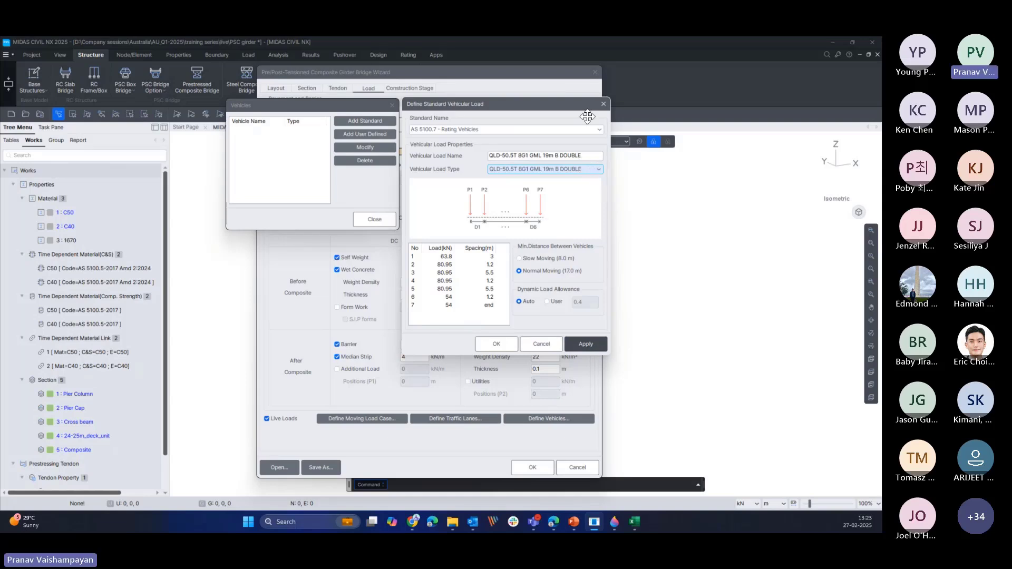
click(596, 169)
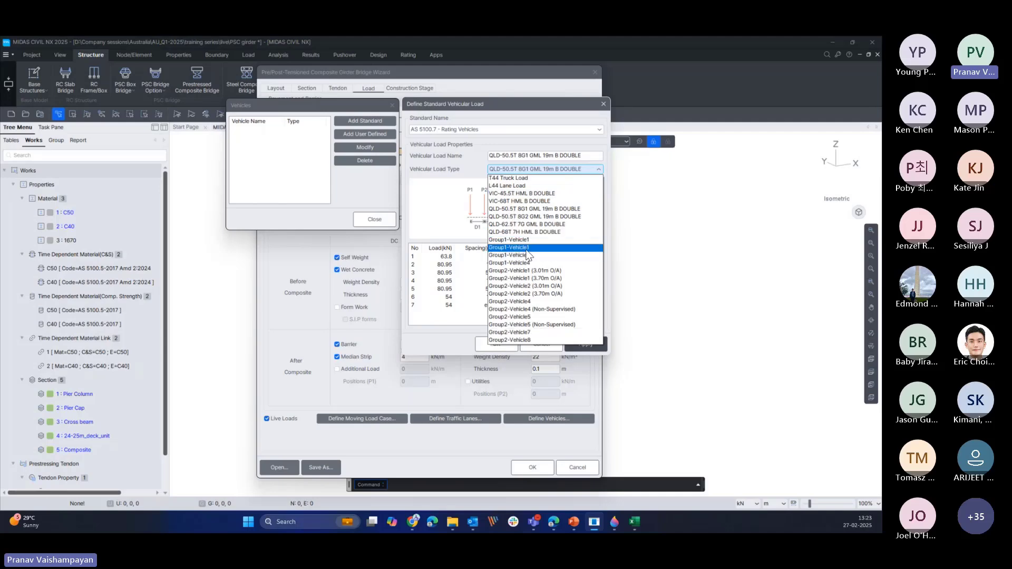
click(505, 209)
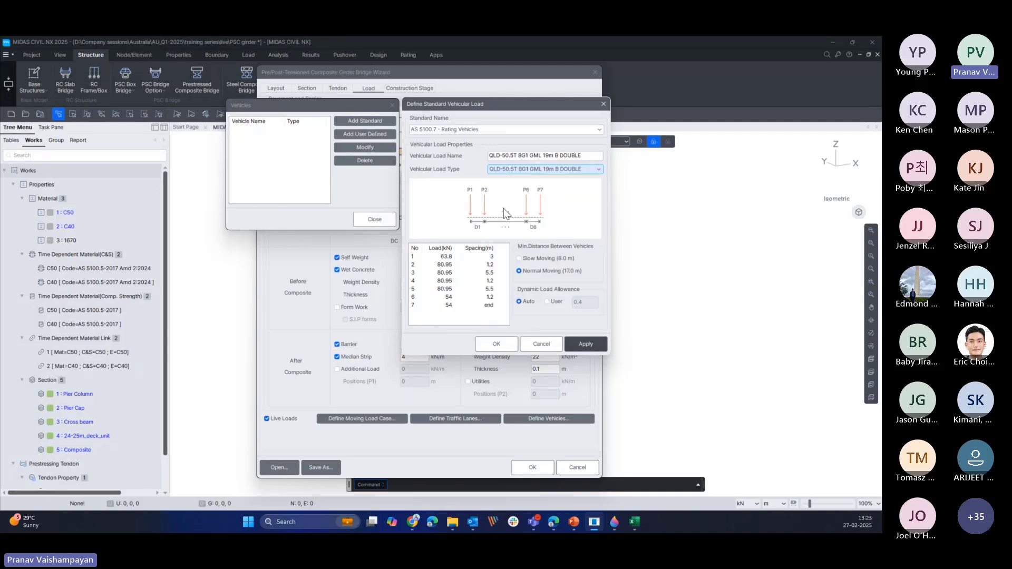
click(558, 170)
click(546, 207)
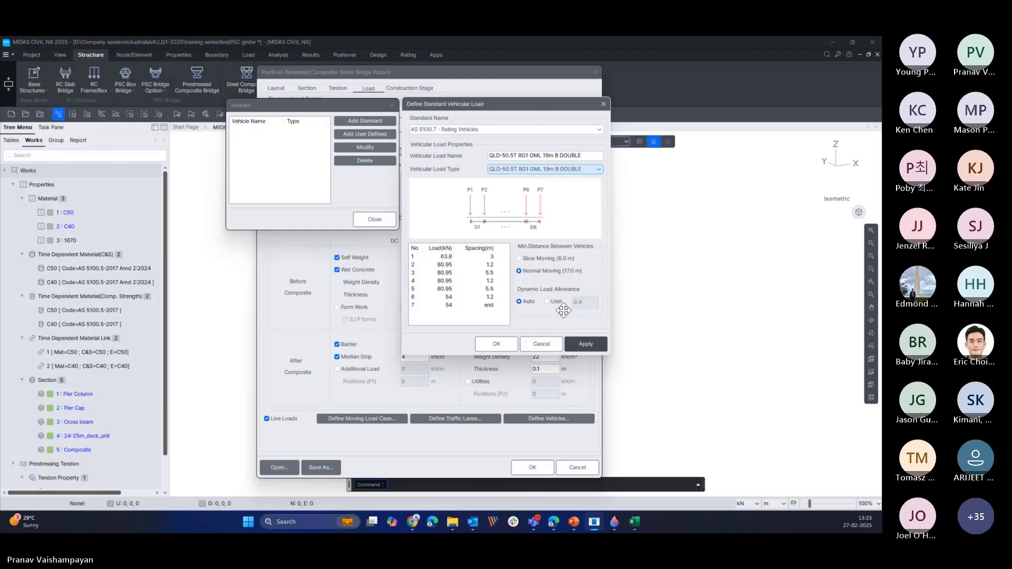
- Add the QLD-50.5T 8G1 GML 19m B DOUBLE vehicle, check its full name in the vehicle list and finish the vehicle definition
click(508, 344)
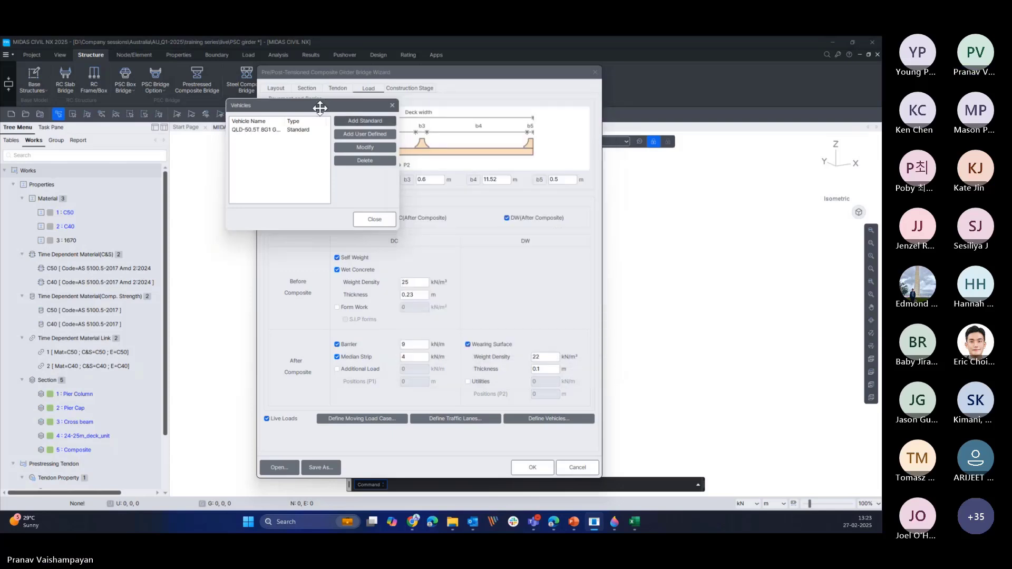
drag(320, 108, 398, 122)
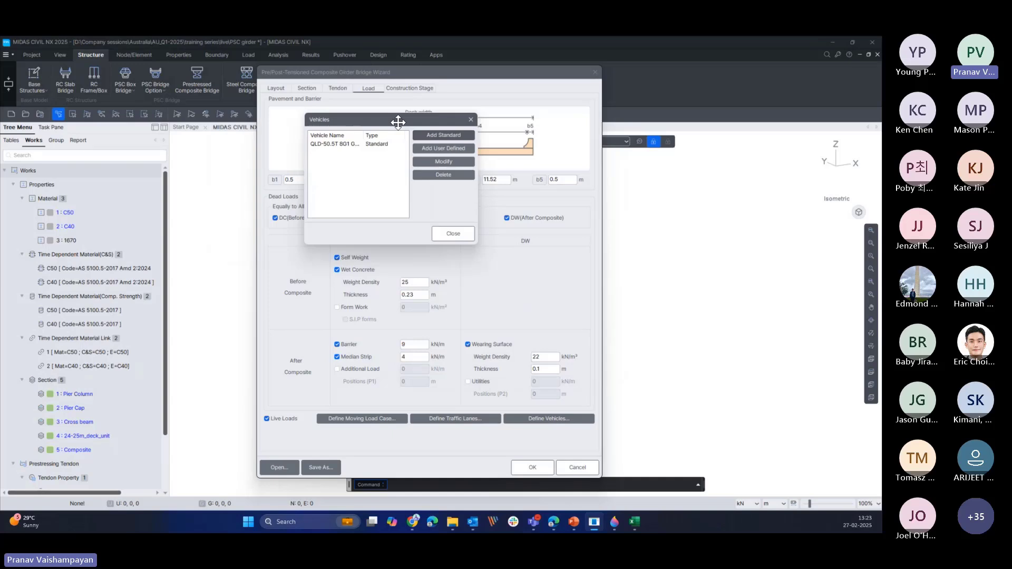
drag(363, 136, 389, 140)
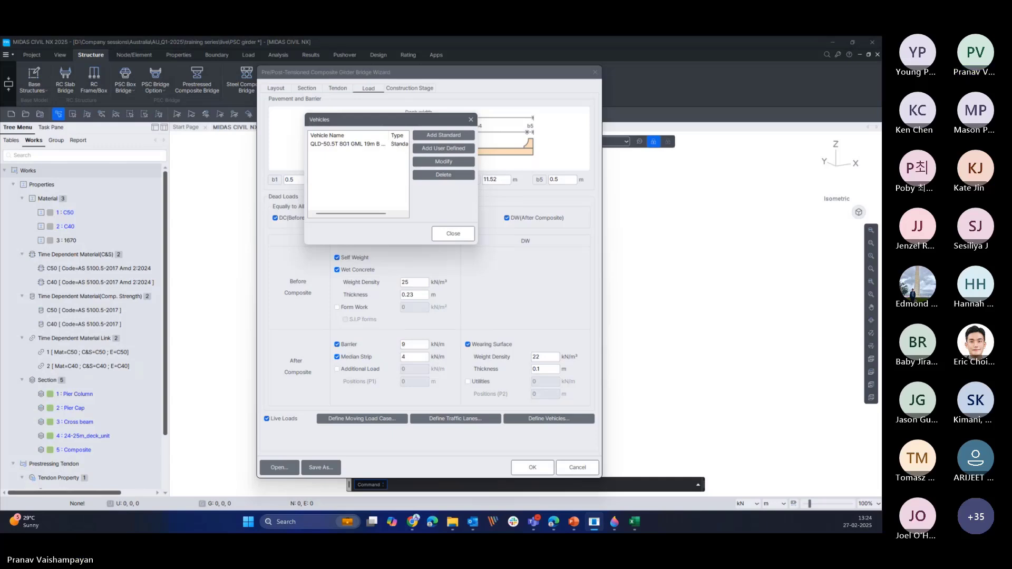
click(457, 237)
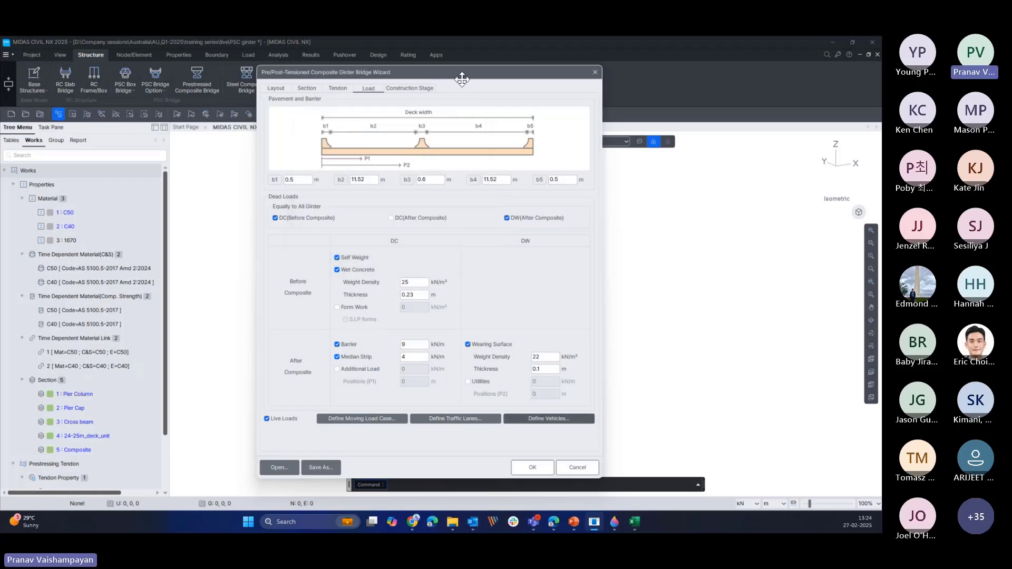
- Examine the wizard's construction stage settings, including each stage's description, load condition and duration
mouse_move(462, 79)
mouse_down()
mouse_move(423, 75)
mouse_move(444, 82)
mouse_up()
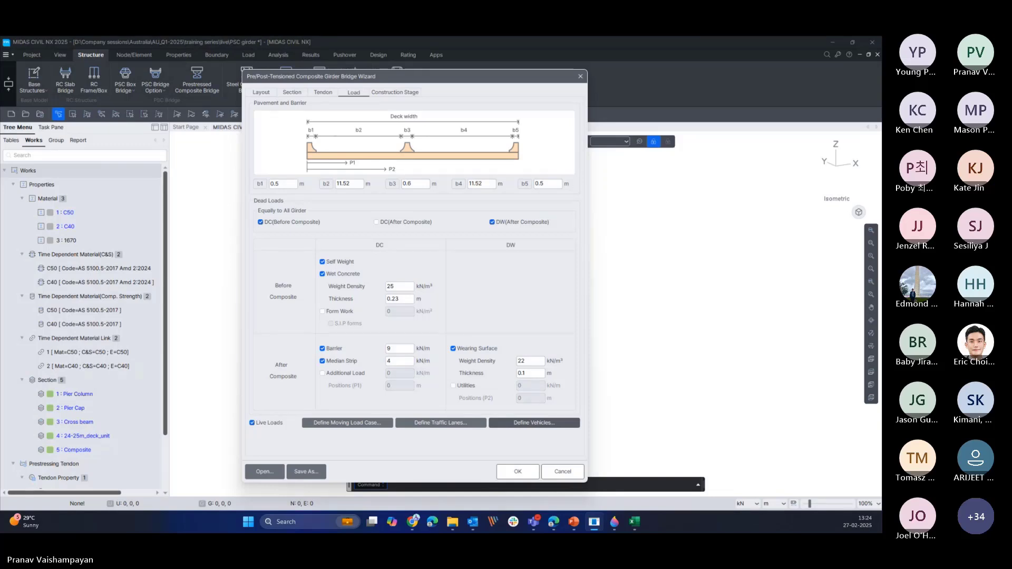
click(413, 93)
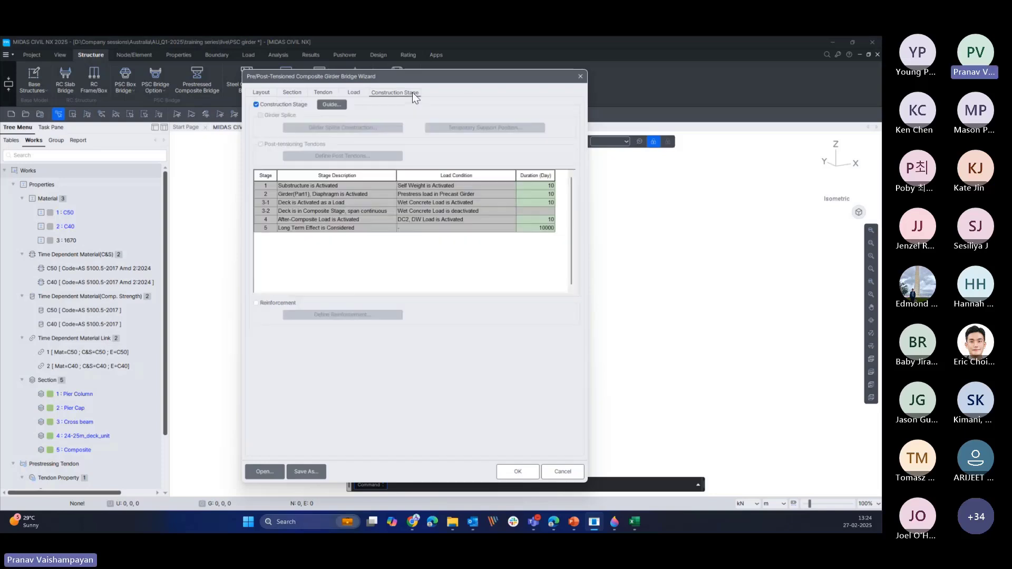
drag(452, 79, 447, 82)
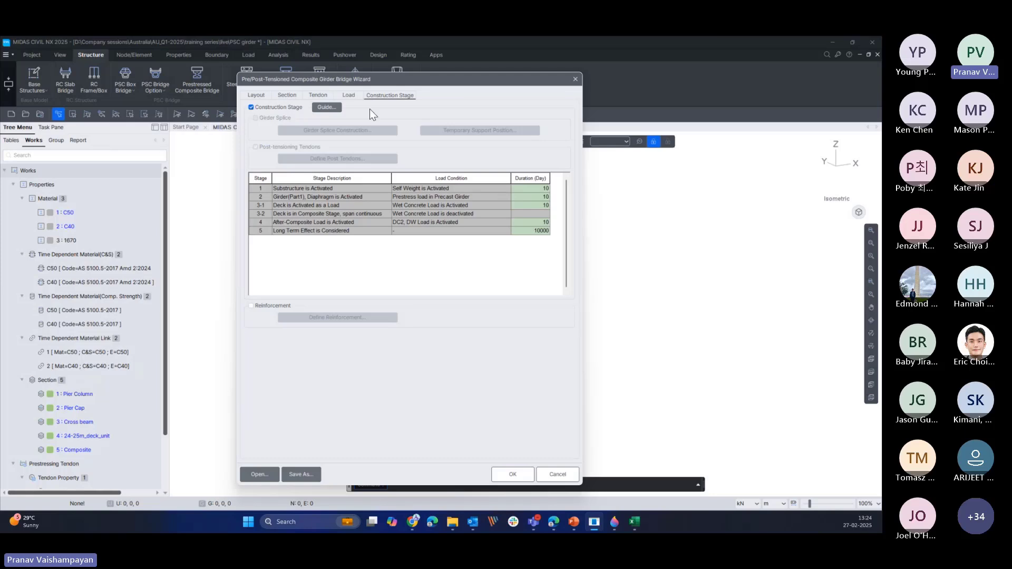
drag(440, 89, 435, 87)
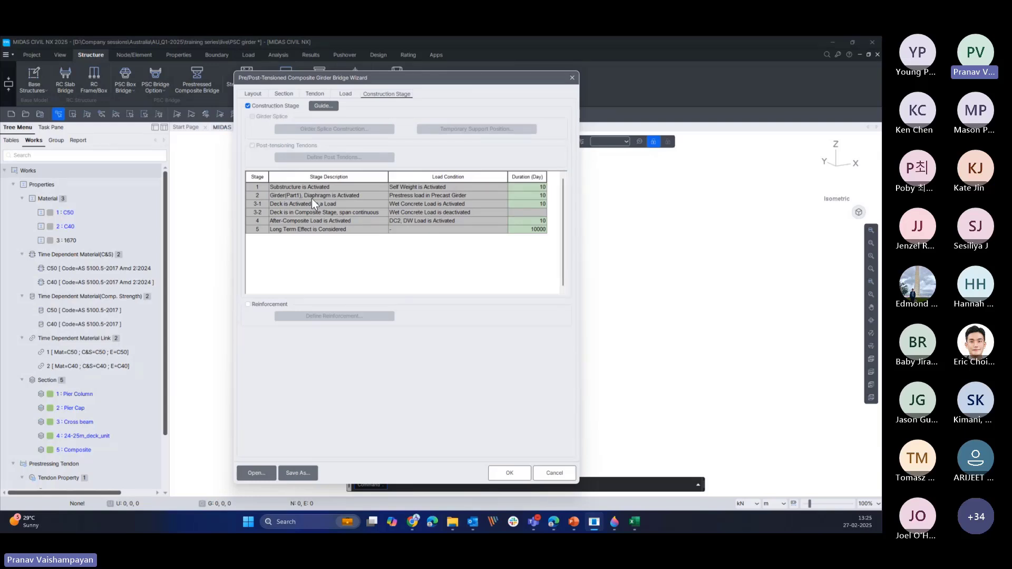
click(250, 478)
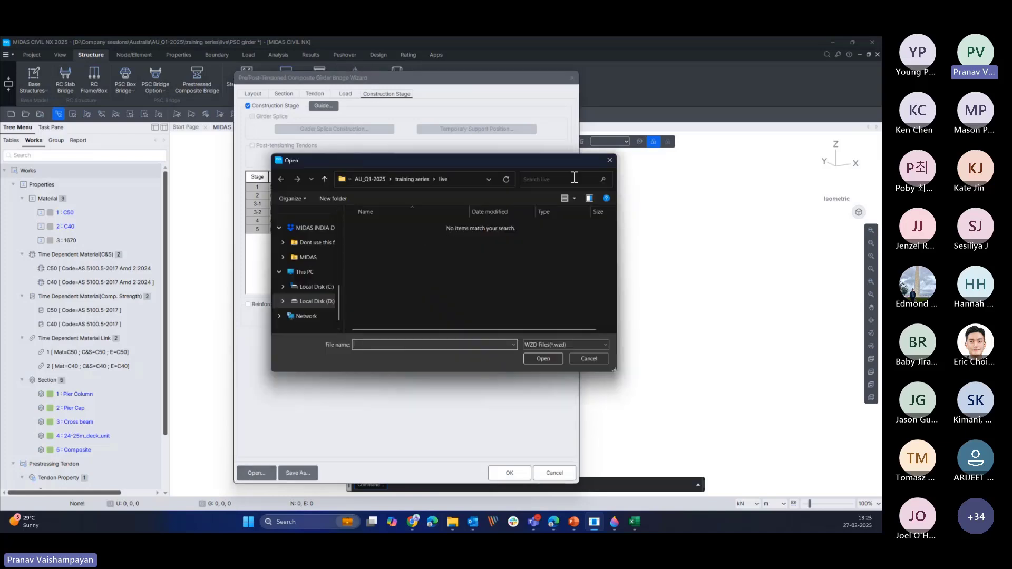
click(610, 159)
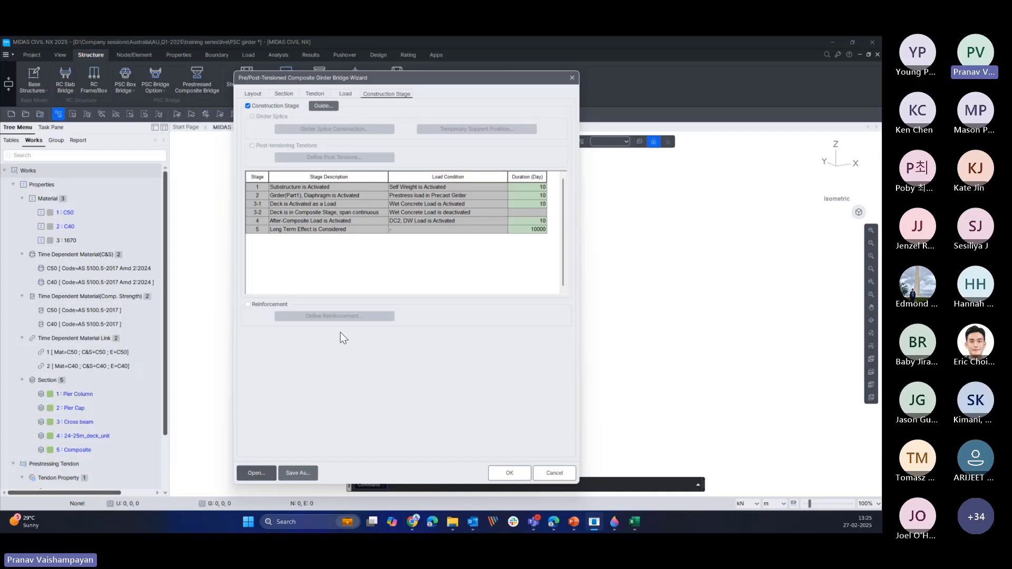
click(292, 94)
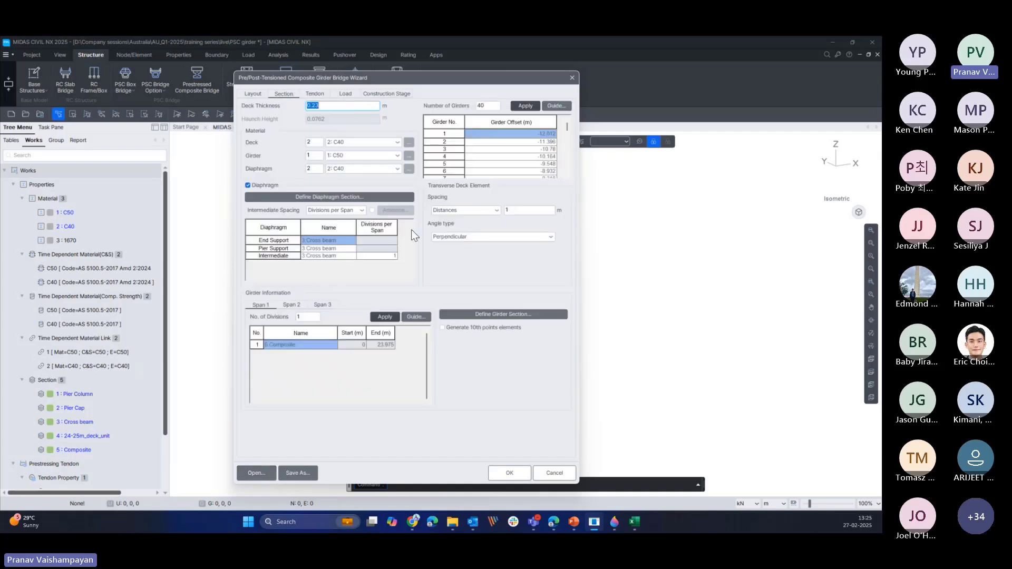
click(387, 94)
- Save the girder bridge wizard settings as a WZD file named "psc wizard" in the live folder
click(295, 473)
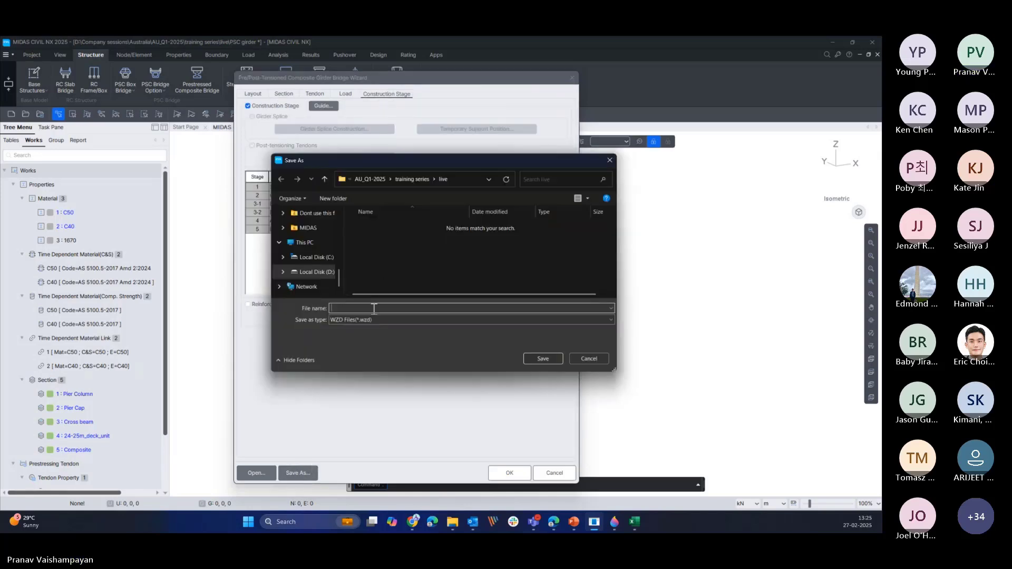
text(p)
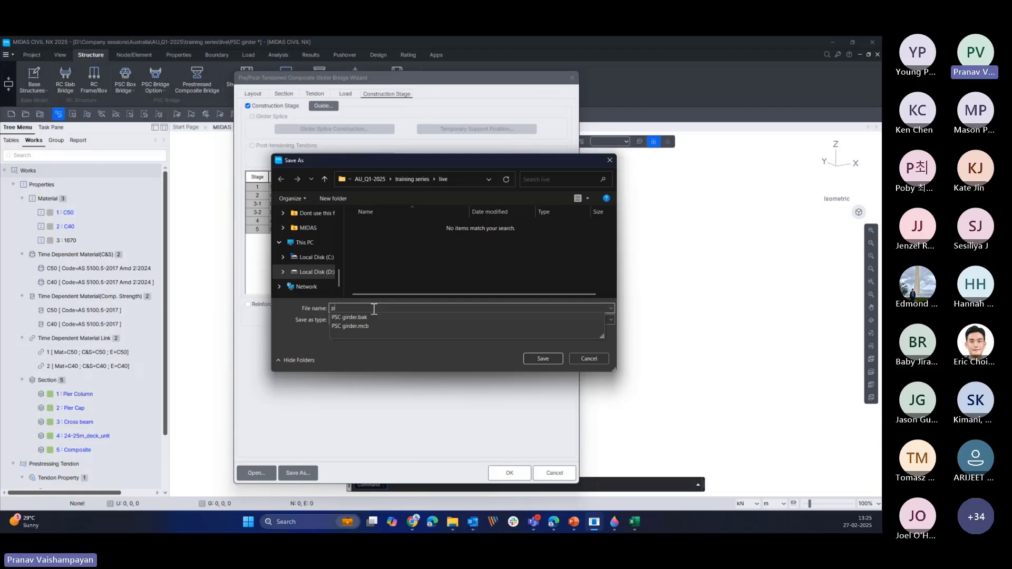
text(sc wiz)
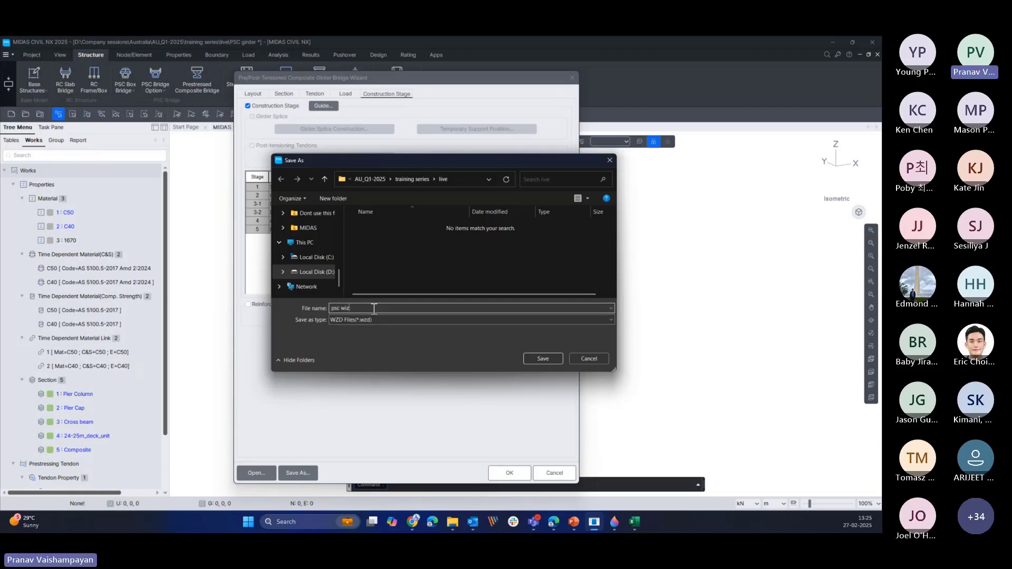
text(rd)
key(BackSpace)
key(BackSpace)
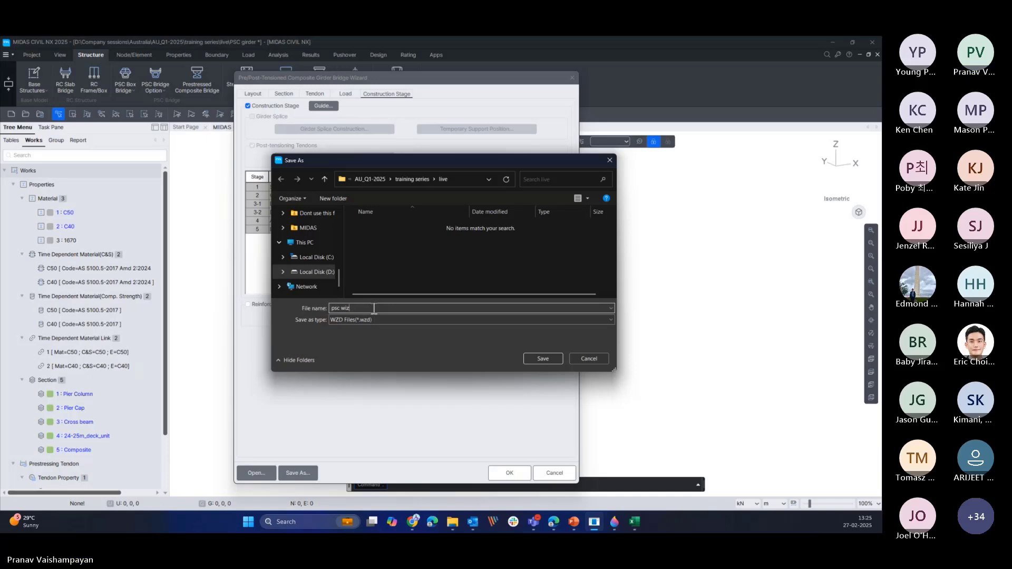
text(ard)
click(545, 361)
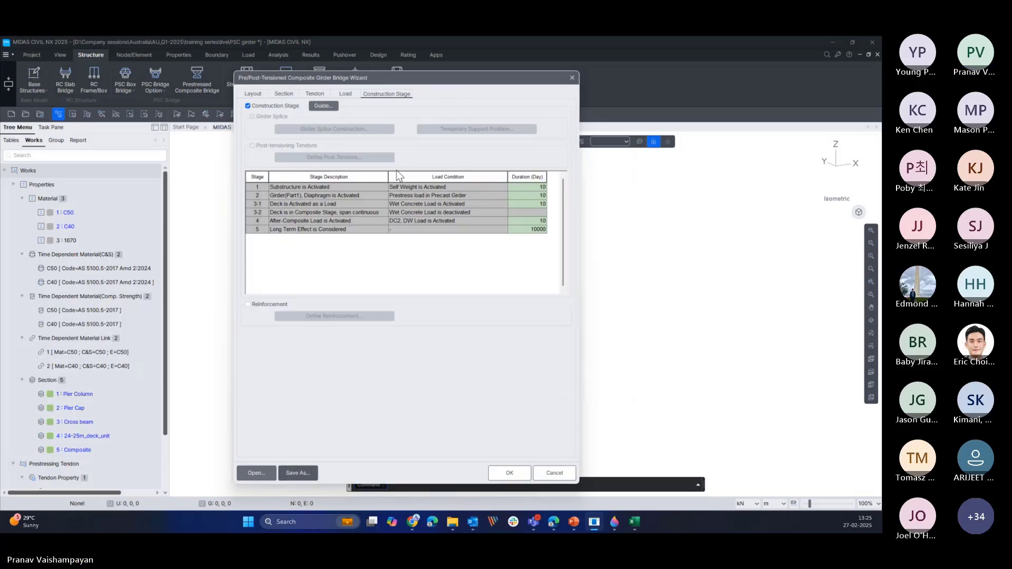
- Check that the psc wizard file is available to open, and generate the bridge model from the current wizard settings
click(258, 473)
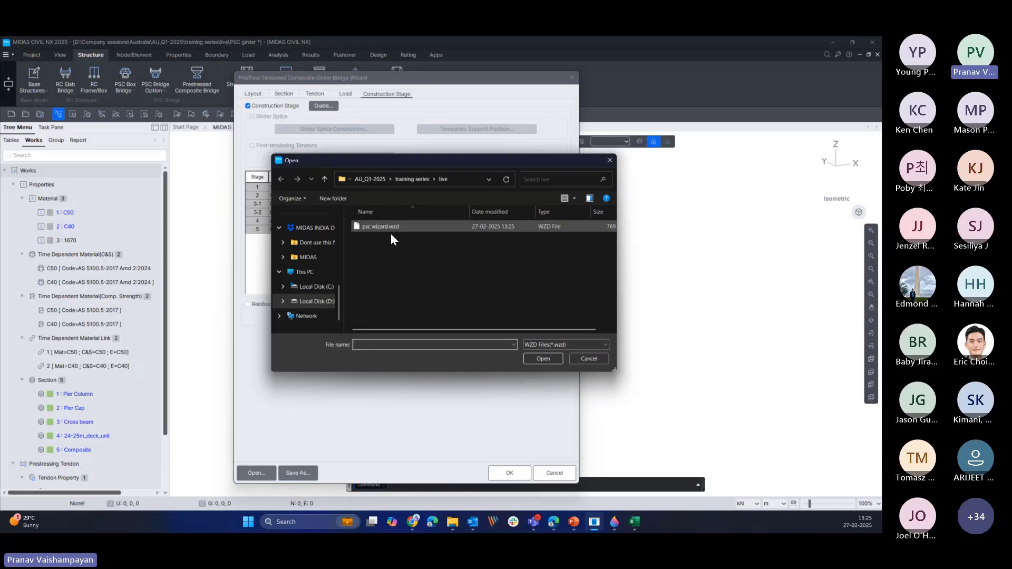
click(609, 160)
drag(425, 84, 422, 81)
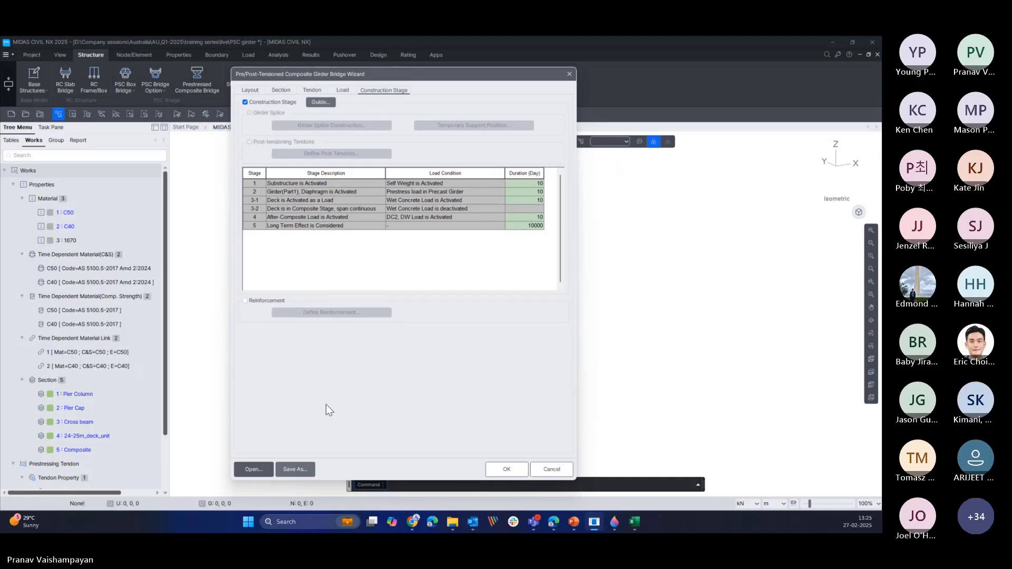
click(507, 465)
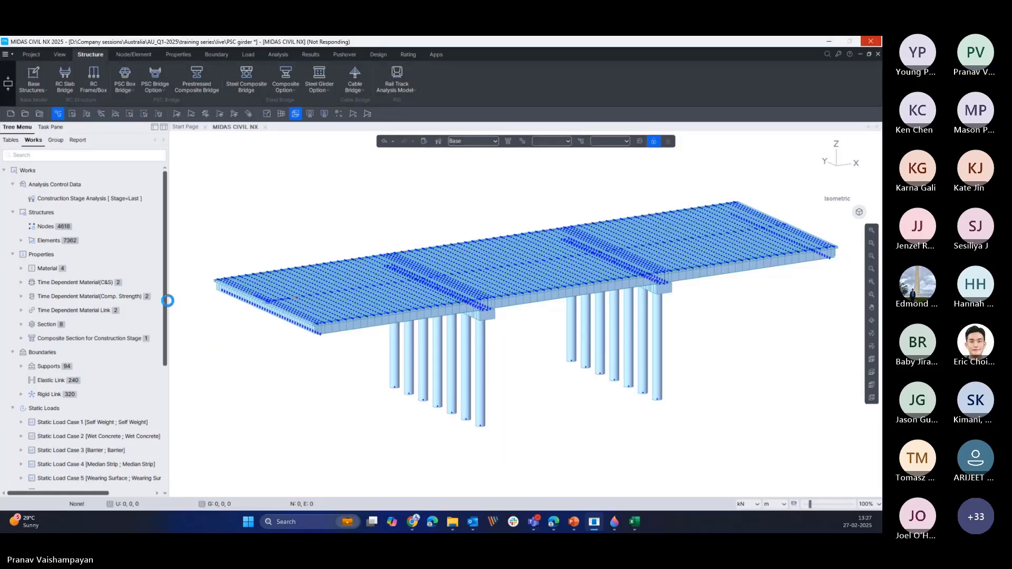
click(535, 522)
click(392, 451)
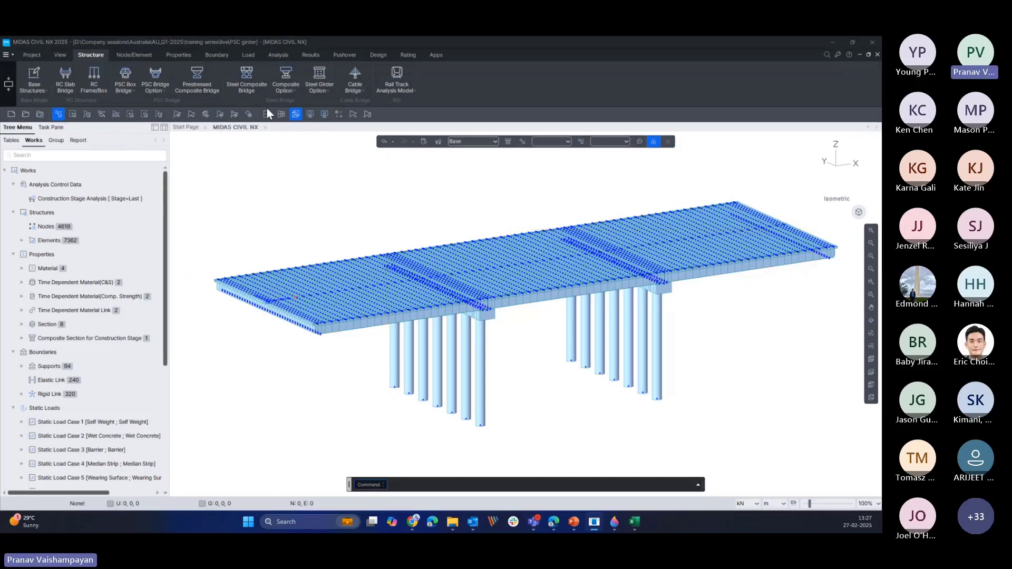
- Review the wizard's tendon guide diagrams and its multi-span girder type options, and close the wizard
click(167, 83)
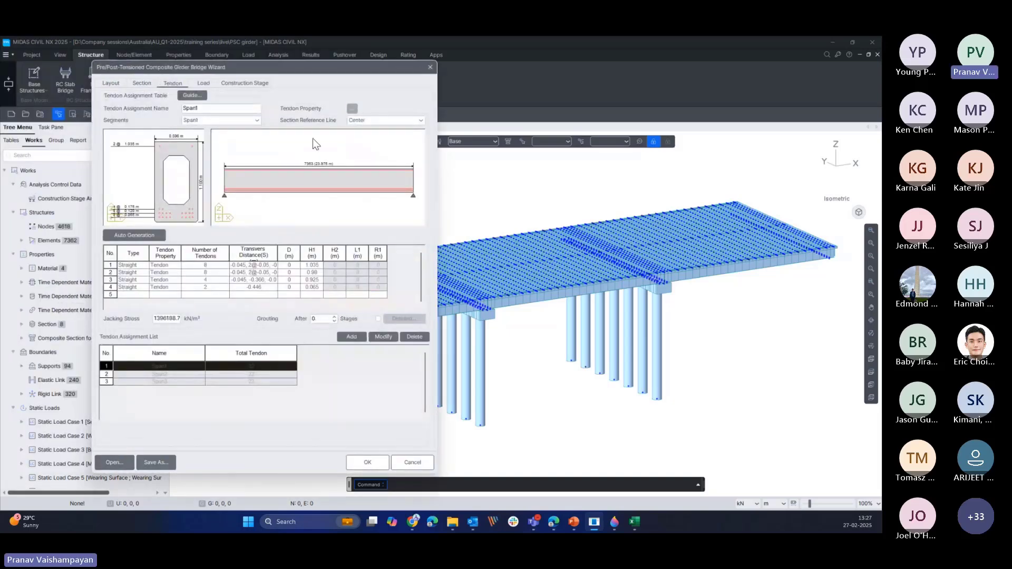
click(200, 97)
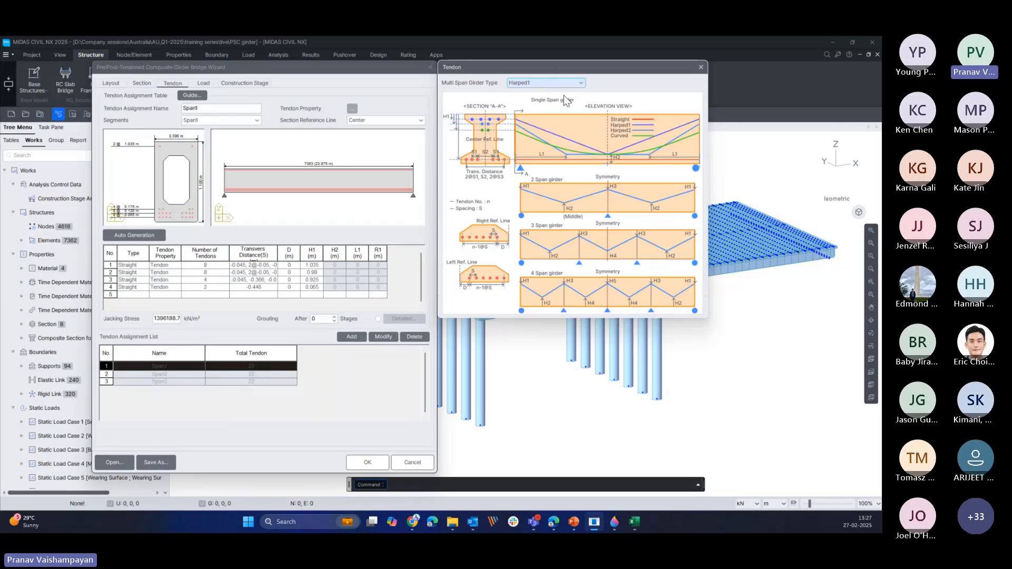
click(552, 83)
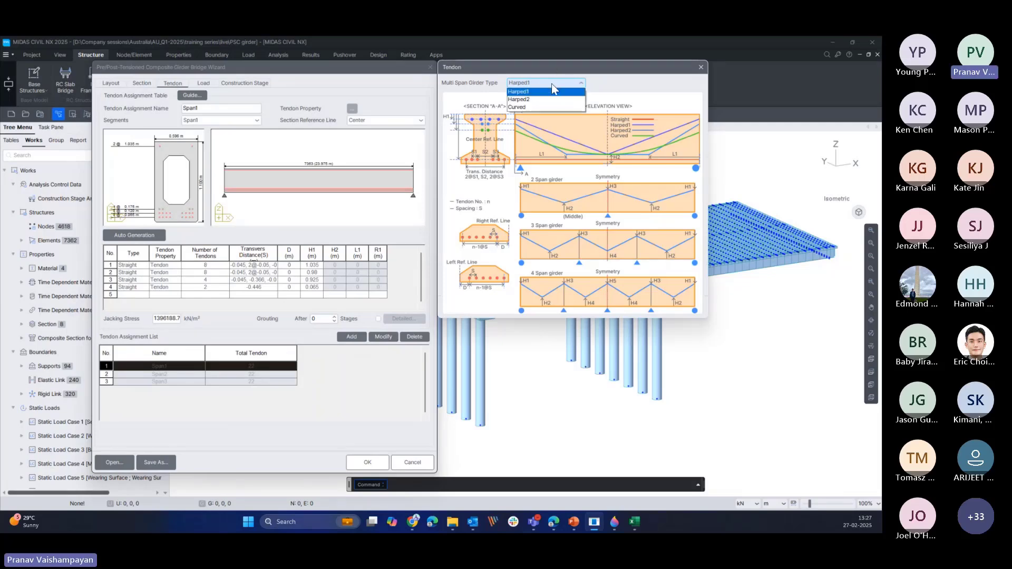
click(552, 84)
drag(552, 67, 570, 88)
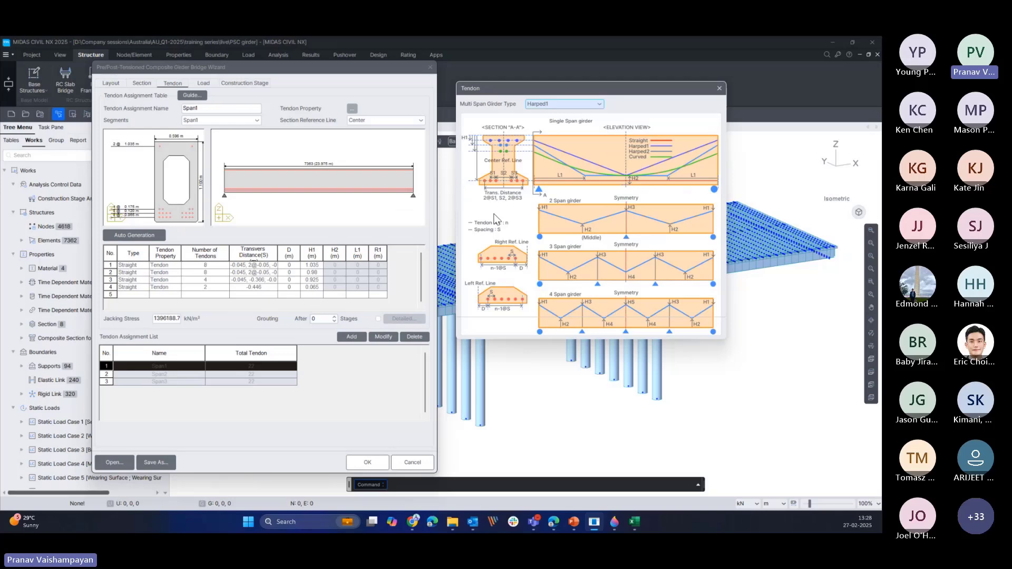
click(719, 88)
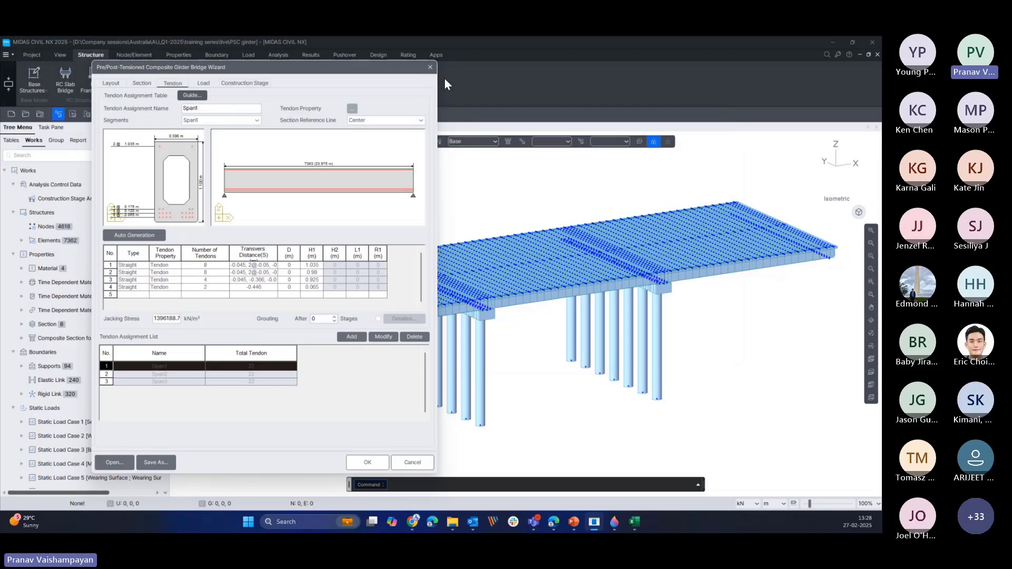
click(430, 68)
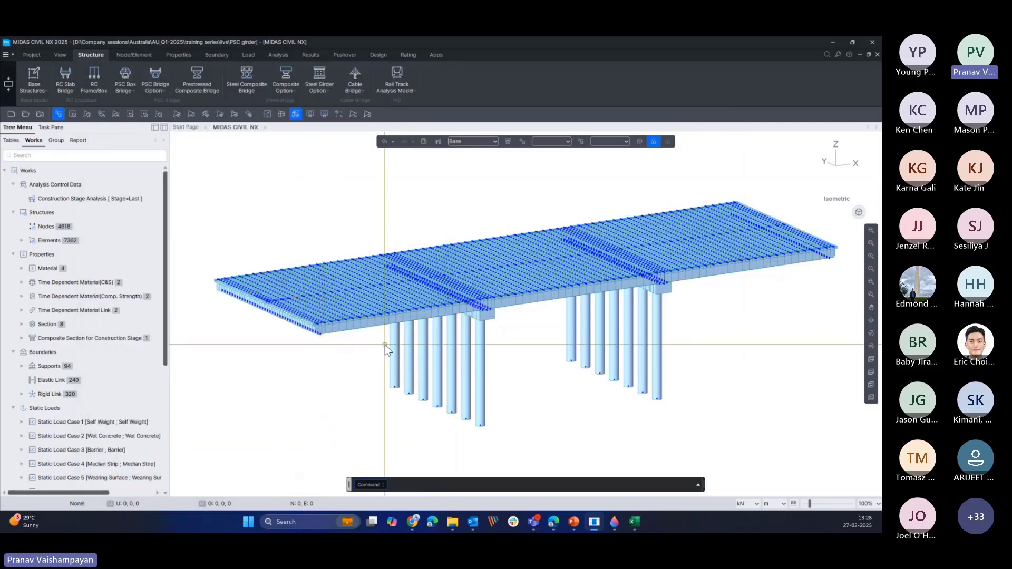
- Widen the works tree and review the model generation messages in the command log
drag(168, 333, 188, 333)
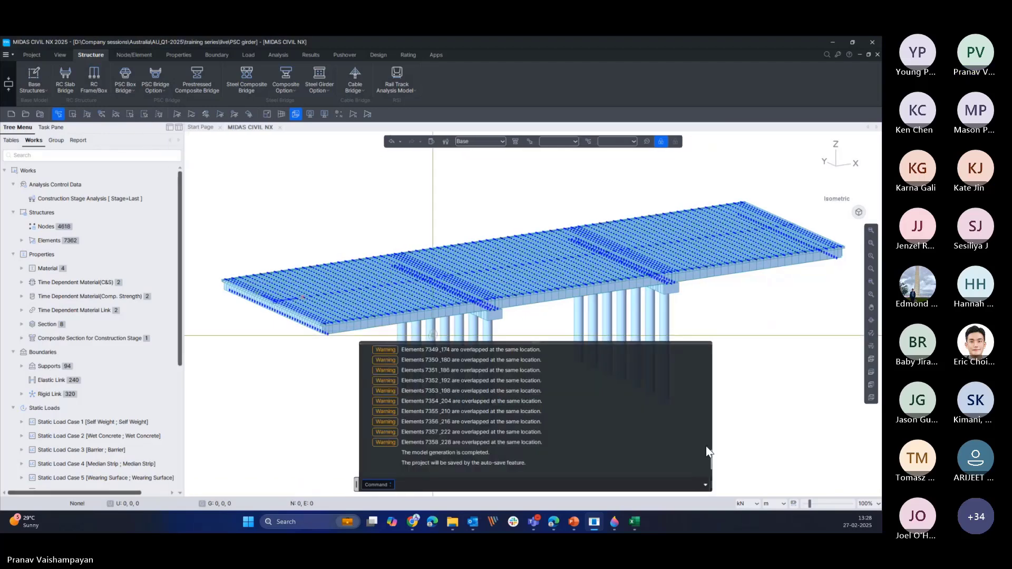
click(704, 485)
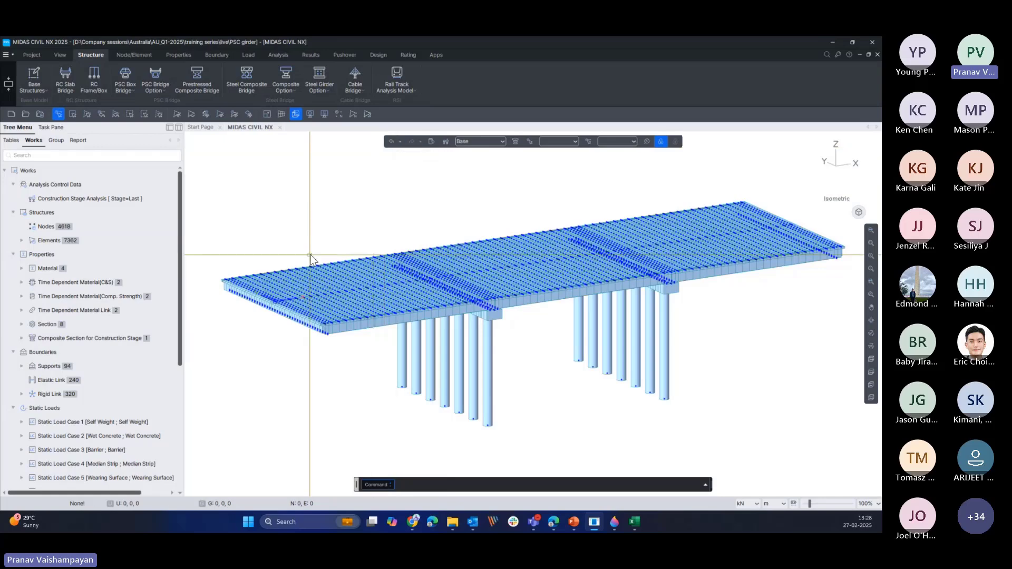
- Inspect the profile properties of tendon Span1-001 in the prestressing tendon list
mouse_move(311, 256)
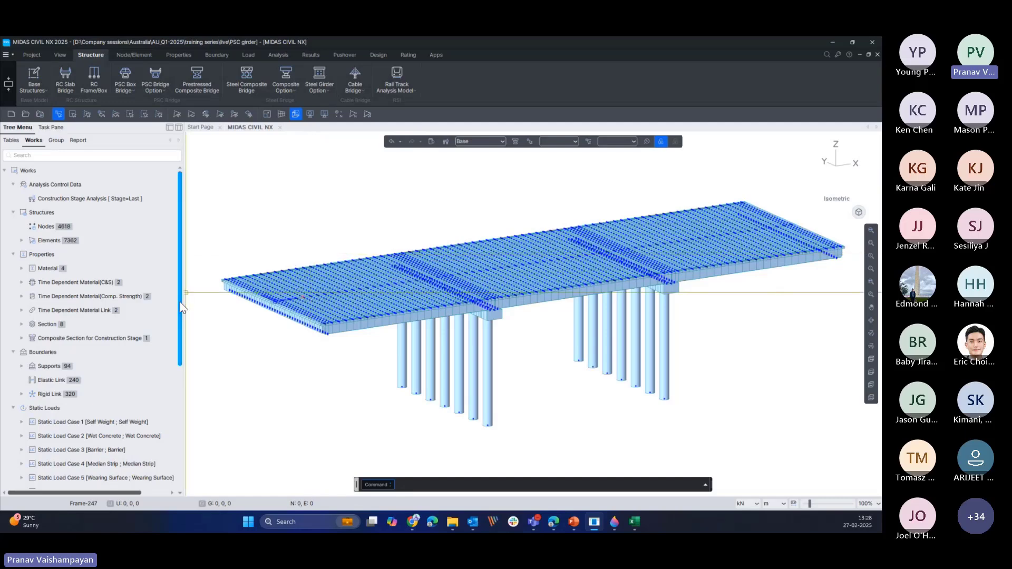
drag(179, 302, 174, 434)
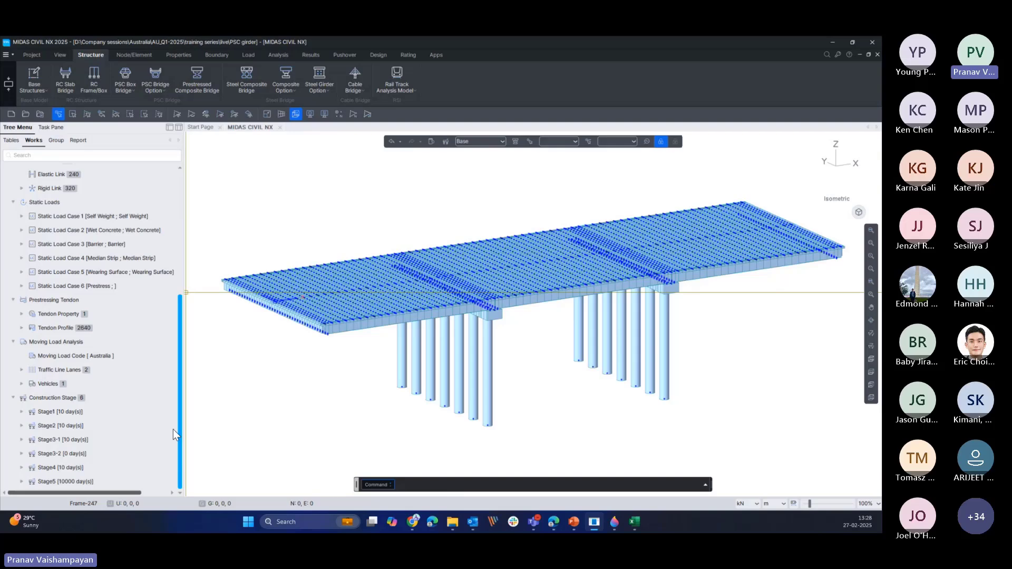
click(22, 327)
right_click(102, 343)
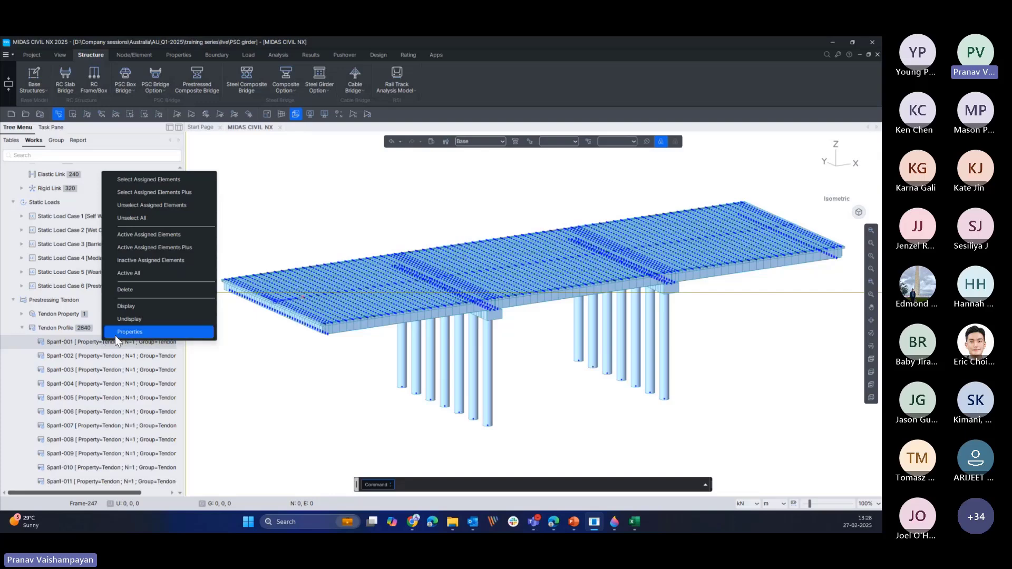
click(115, 336)
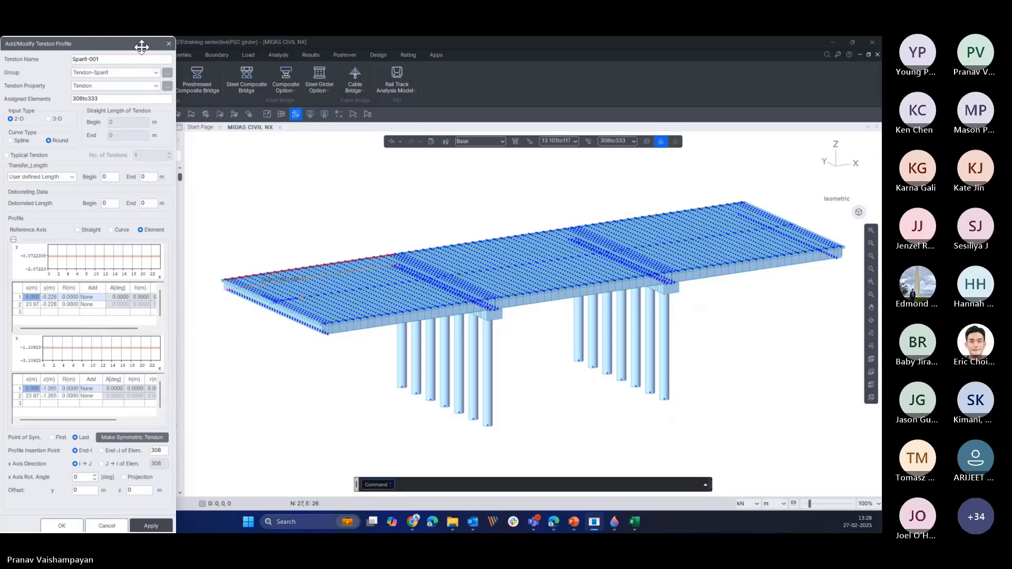
drag(141, 47, 147, 75)
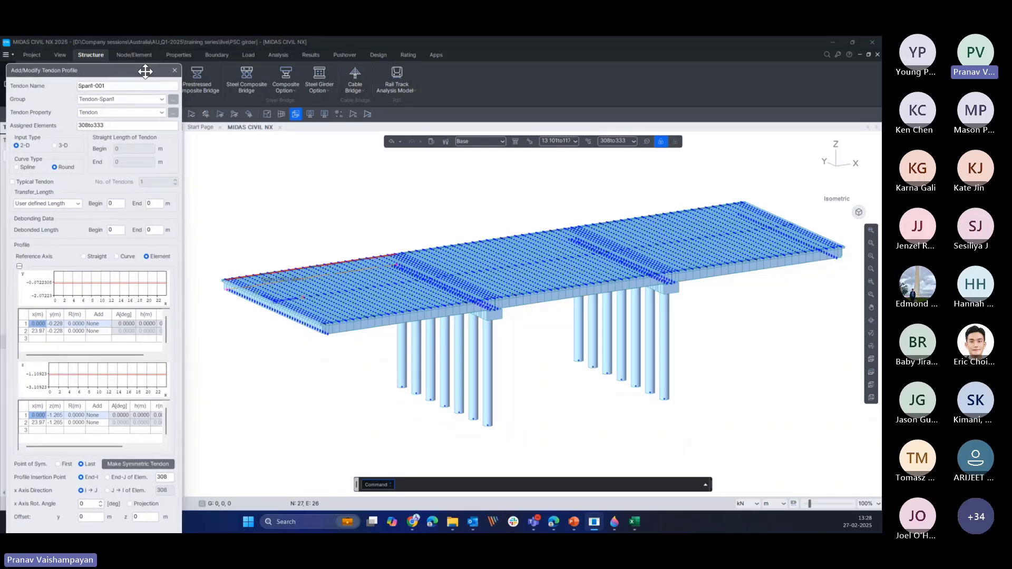
click(174, 71)
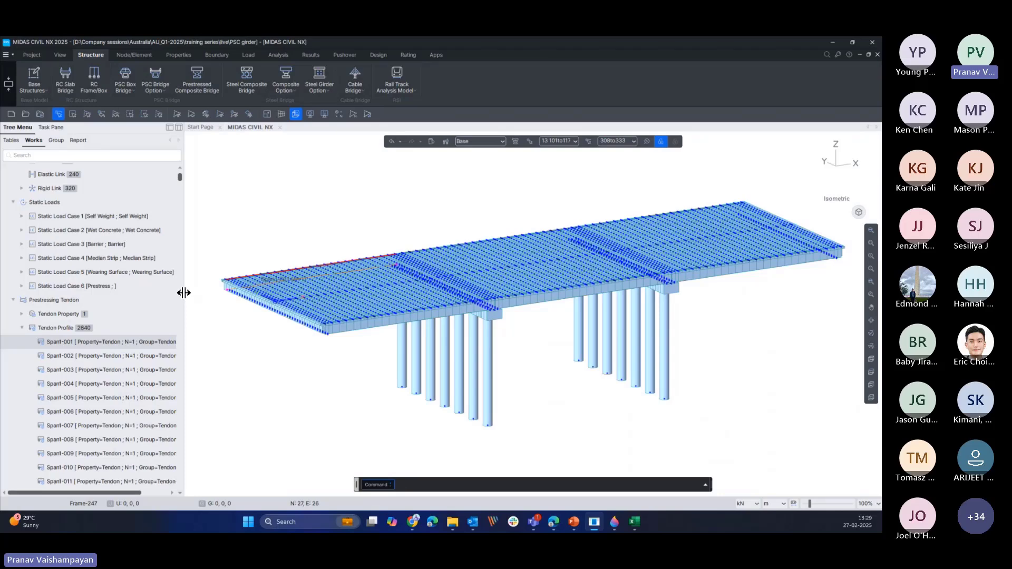
- Collapse the tendon profile list and clear the element selection in the model
drag(183, 298, 160, 298)
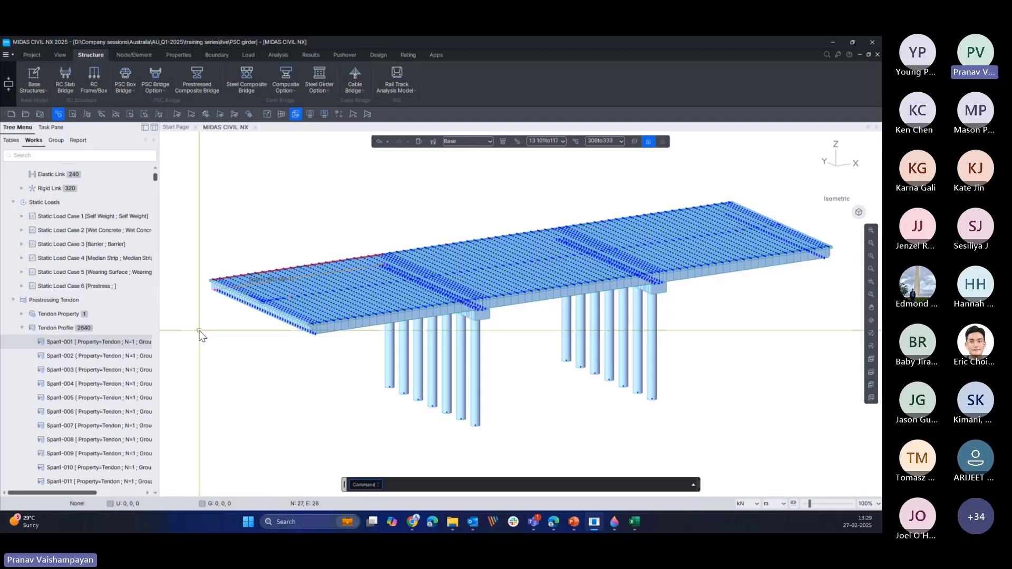
click(22, 328)
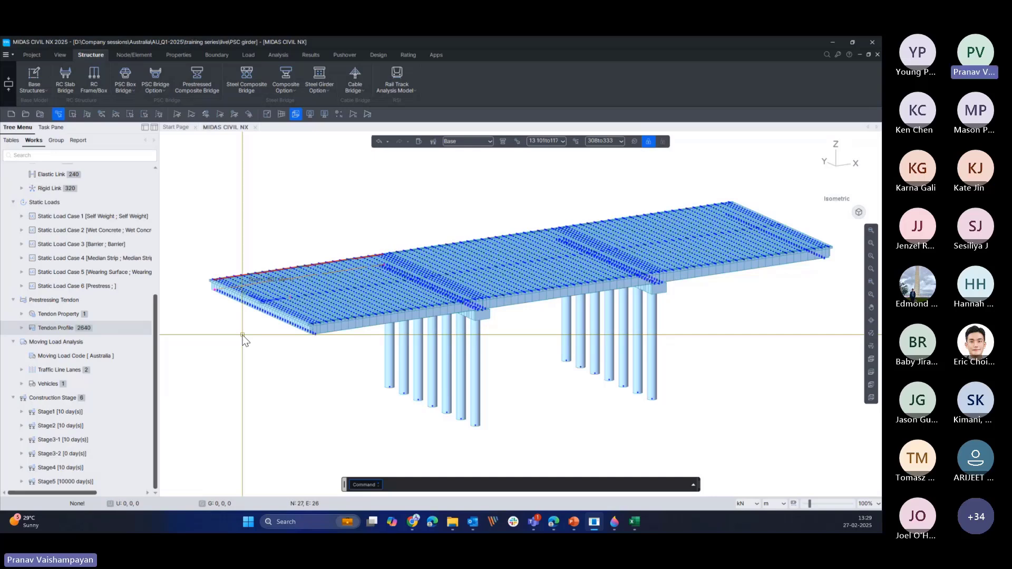
drag(154, 388, 167, 258)
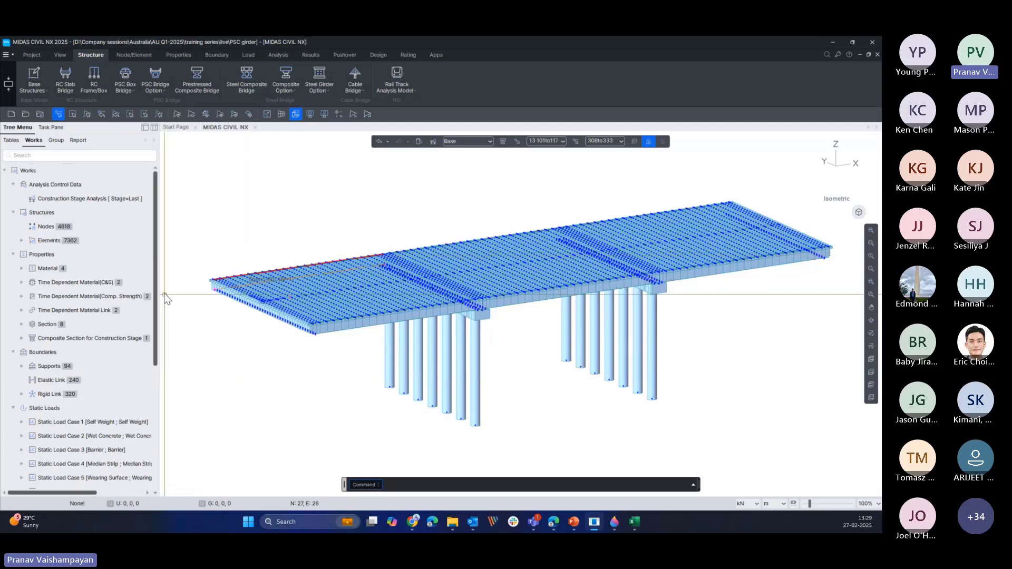
drag(173, 303, 185, 302)
key(Escape)
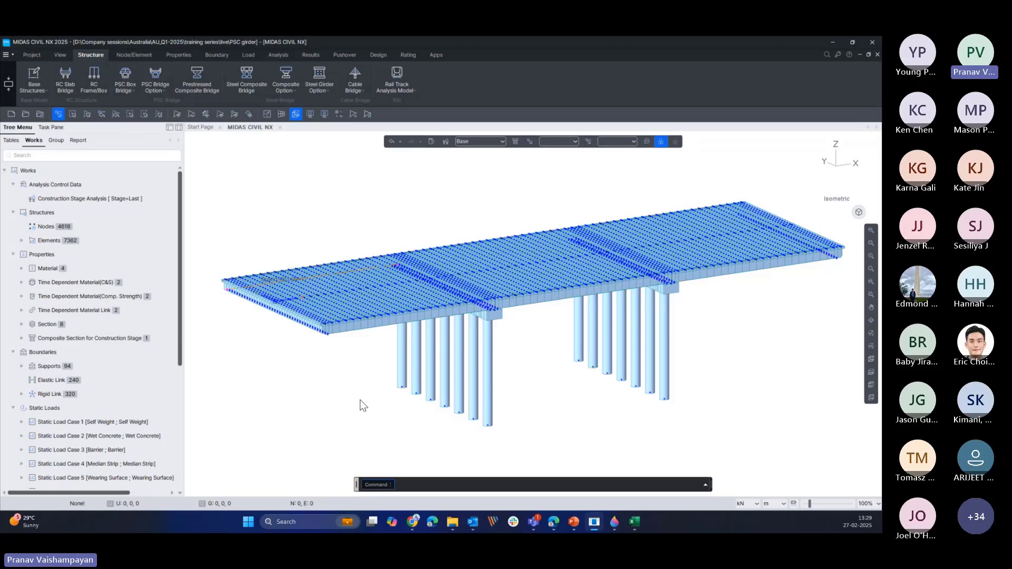
- Turn off the display of tendon profile Span1-001 and collapse the tendon profile list again
scroll(136, 415, down, 3)
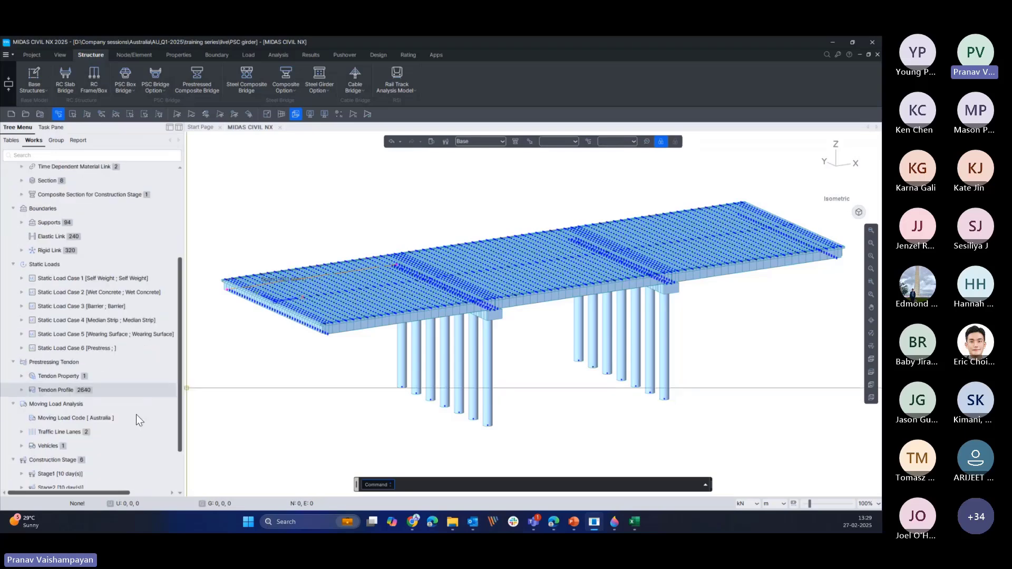
click(21, 390)
right_click(65, 403)
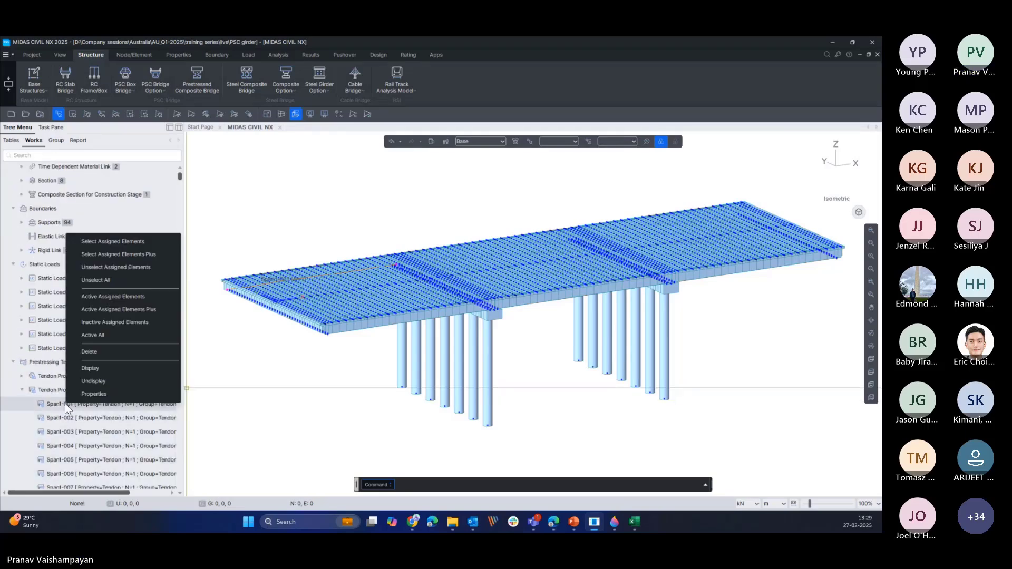
click(94, 378)
click(22, 390)
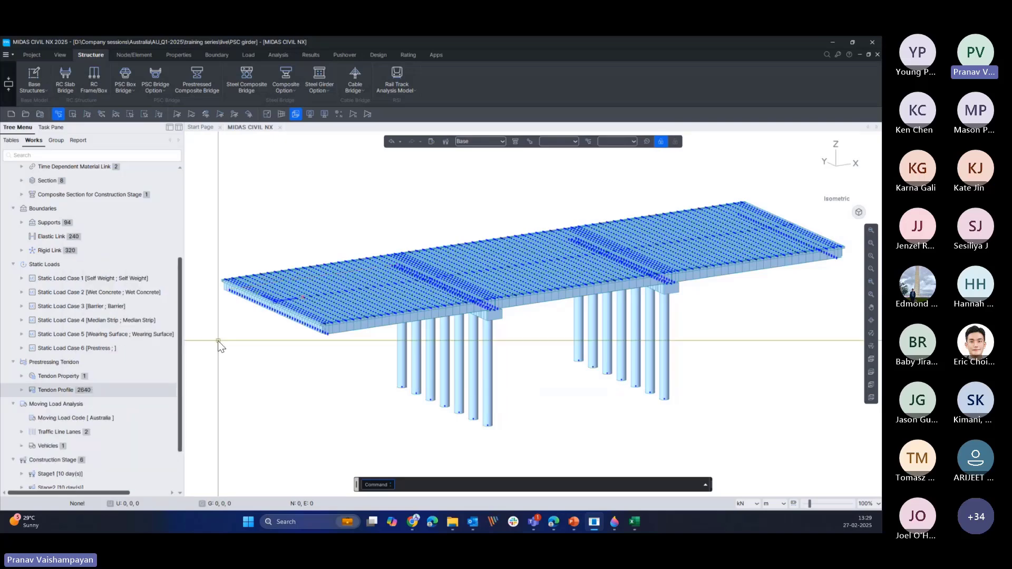
drag(178, 362, 182, 214)
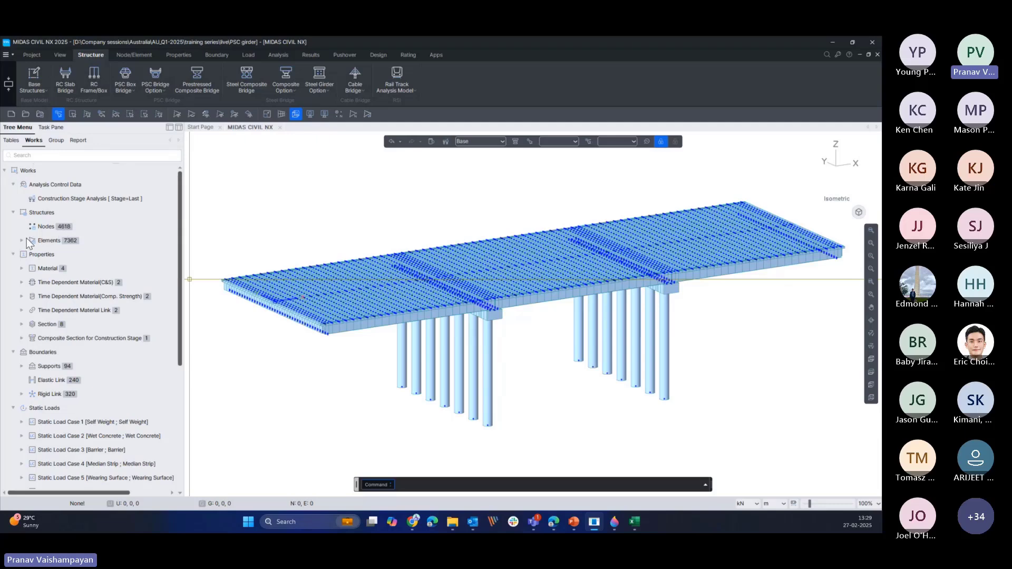
drag(14, 245, 32, 271)
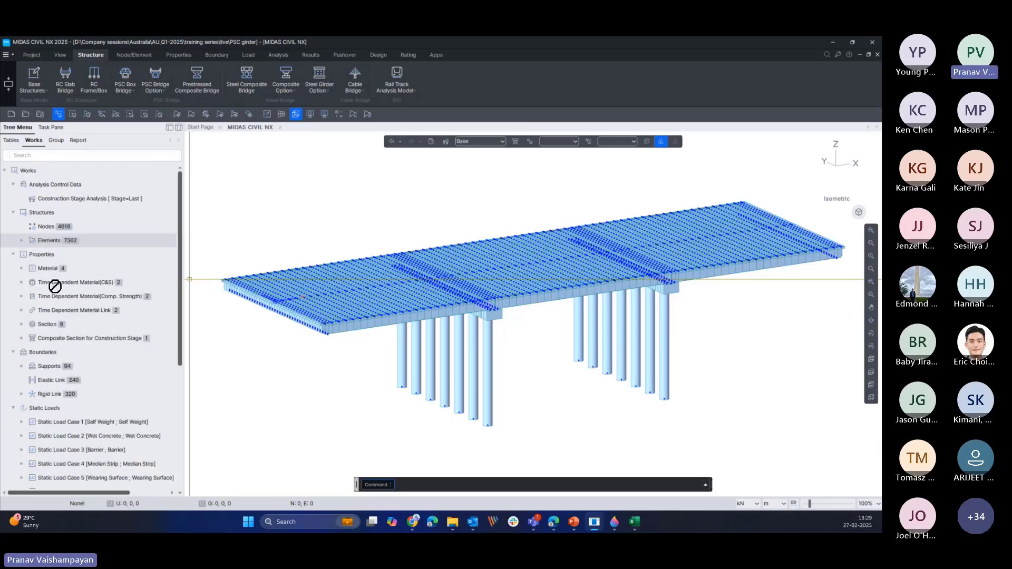
- Highlight the model elements assigned the Dummy Material and review the time-dependent creep and shrinkage material entries
click(23, 269)
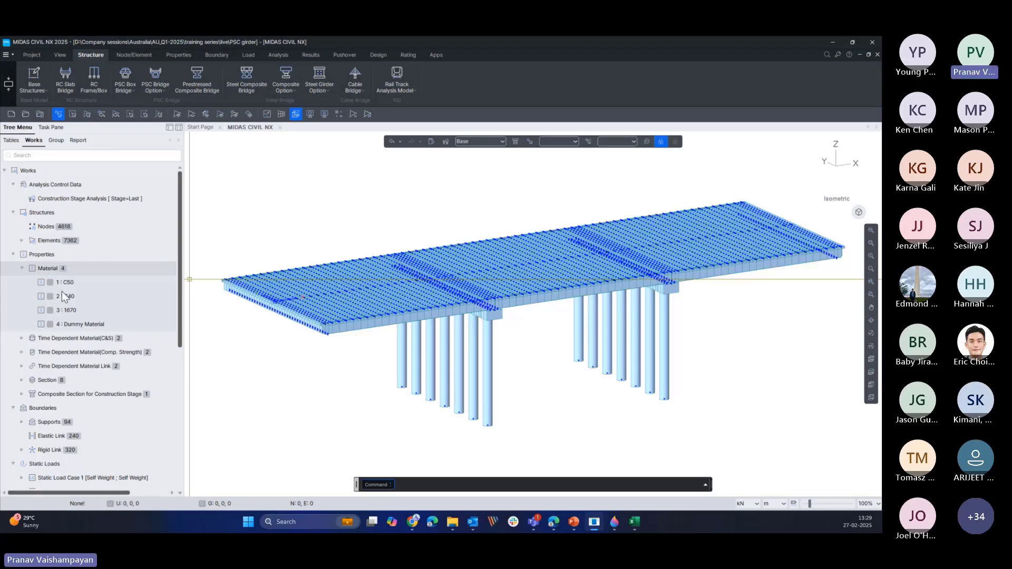
drag(78, 327, 440, 302)
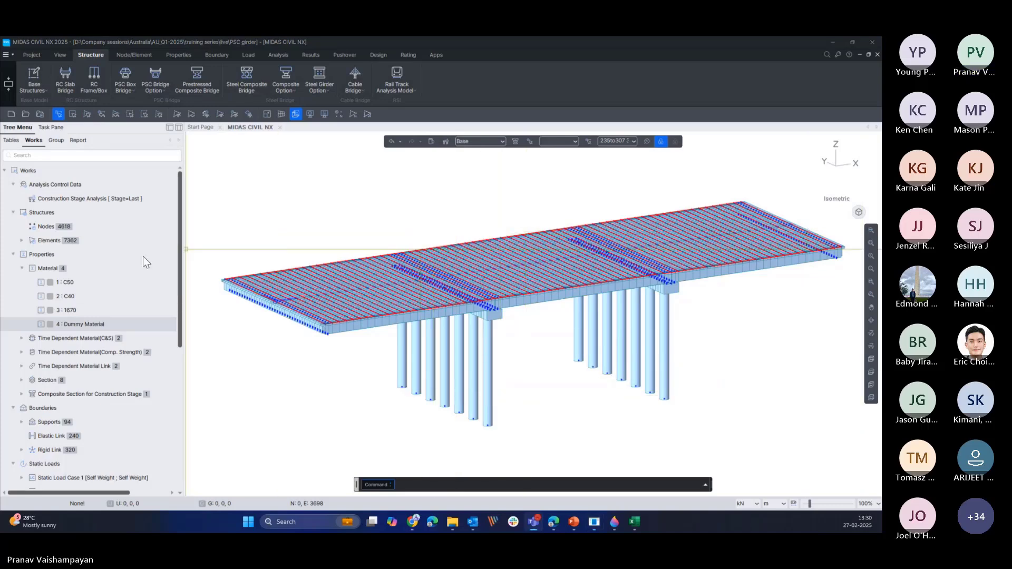
click(22, 338)
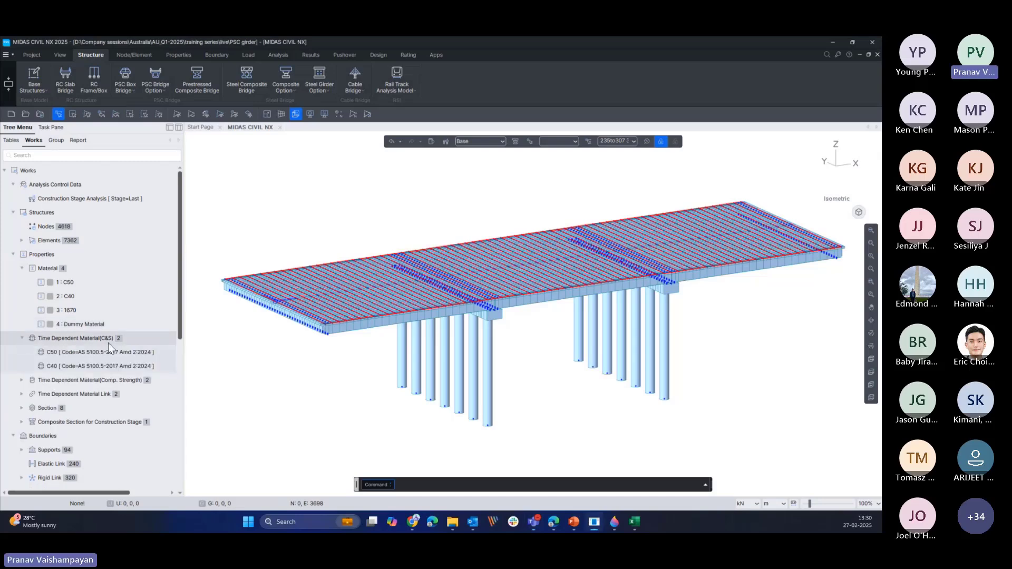
click(20, 338)
scroll(115, 325, down, 3)
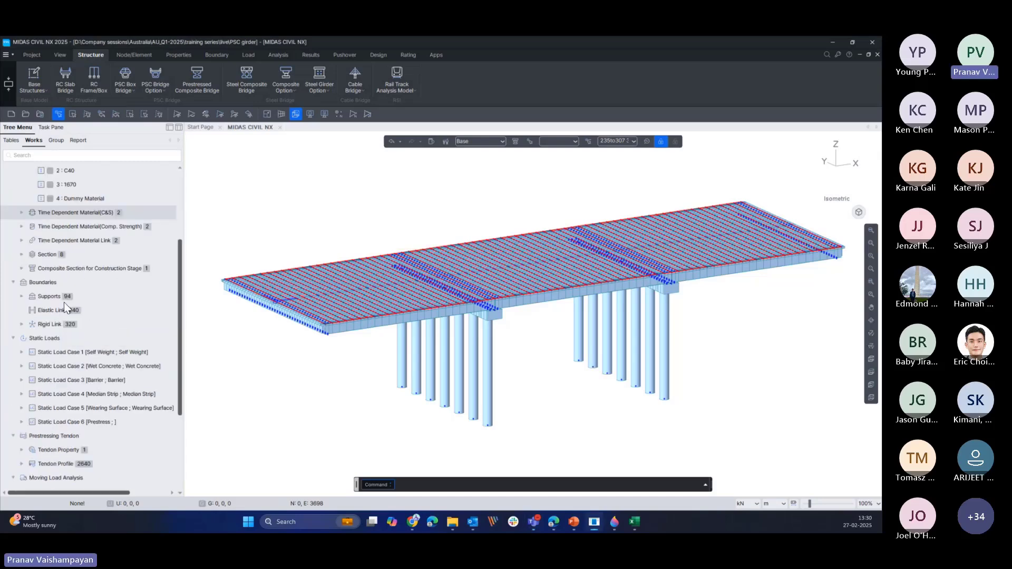
- Select the elements that use section Composite_1 and examine the deck above the first pier
click(21, 254)
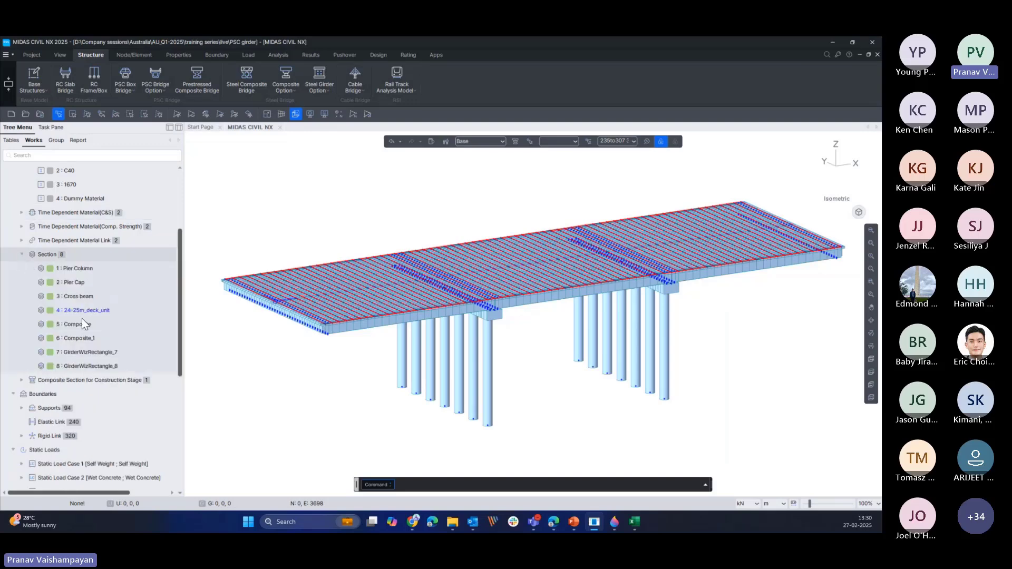
double_click(80, 338)
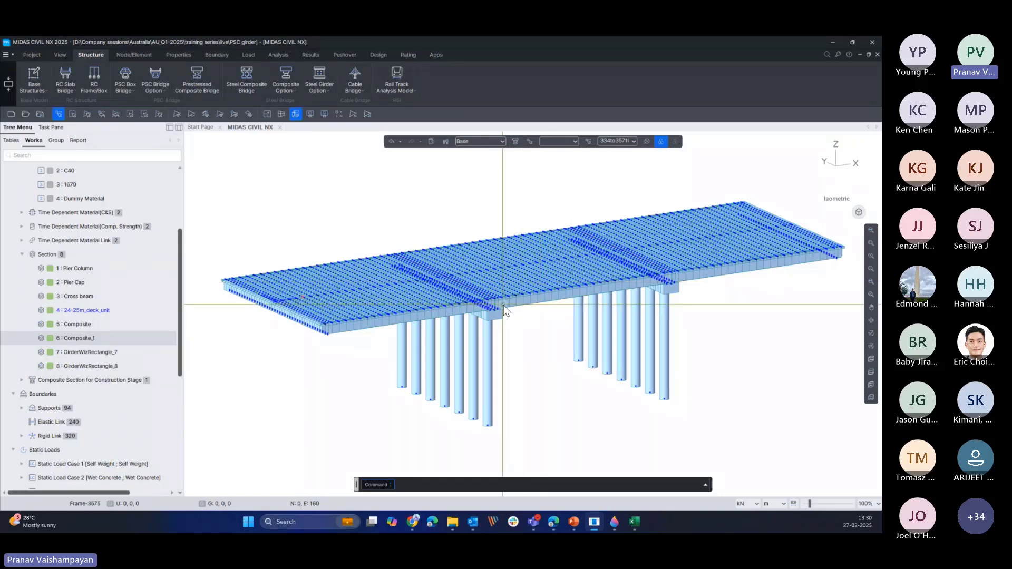
middle_drag(548, 318, 531, 317)
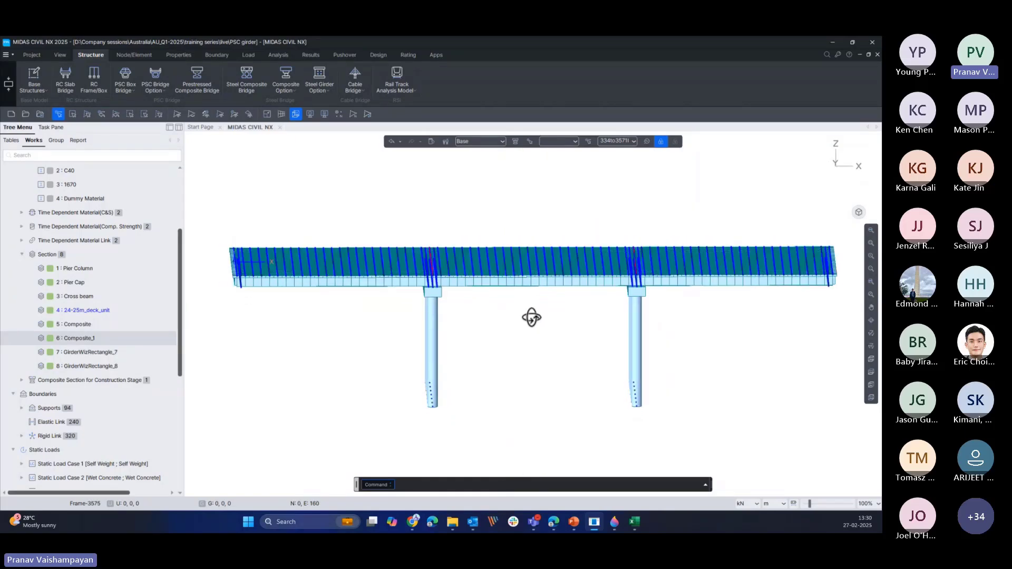
scroll(427, 281, up, 5)
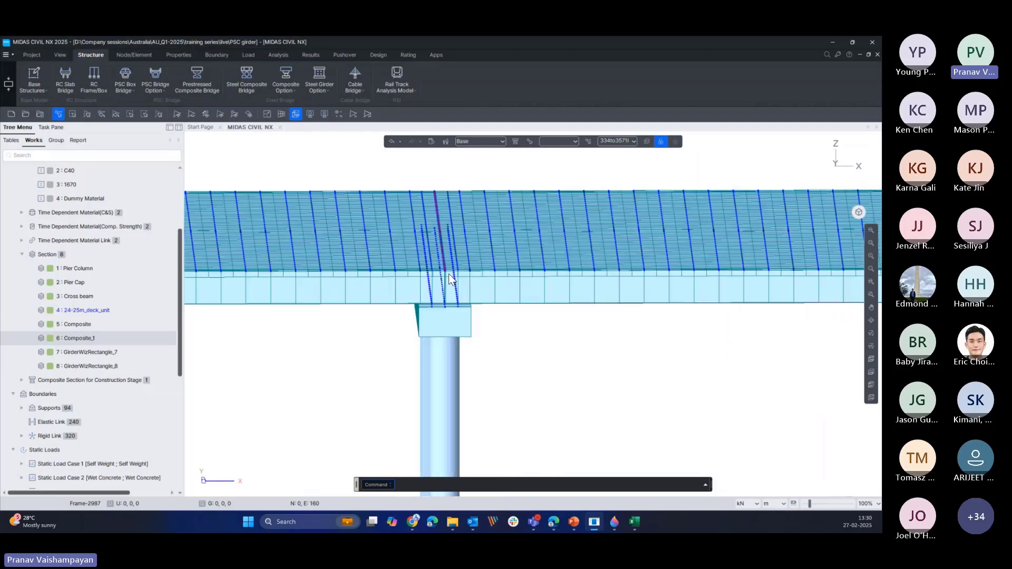
scroll(448, 273, up, 5)
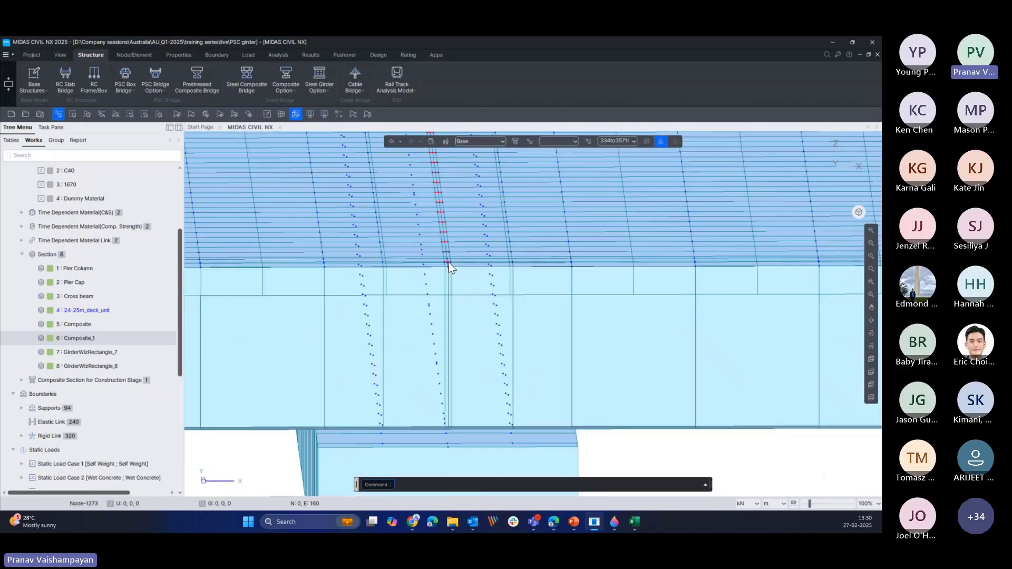
scroll(448, 261, down, 10)
middle_drag(448, 262, 470, 311)
- Show the model as wireframe and select the elements using GirderWizRectangle_7, followed by those using GirderWizRectangle_8
double_click(106, 353)
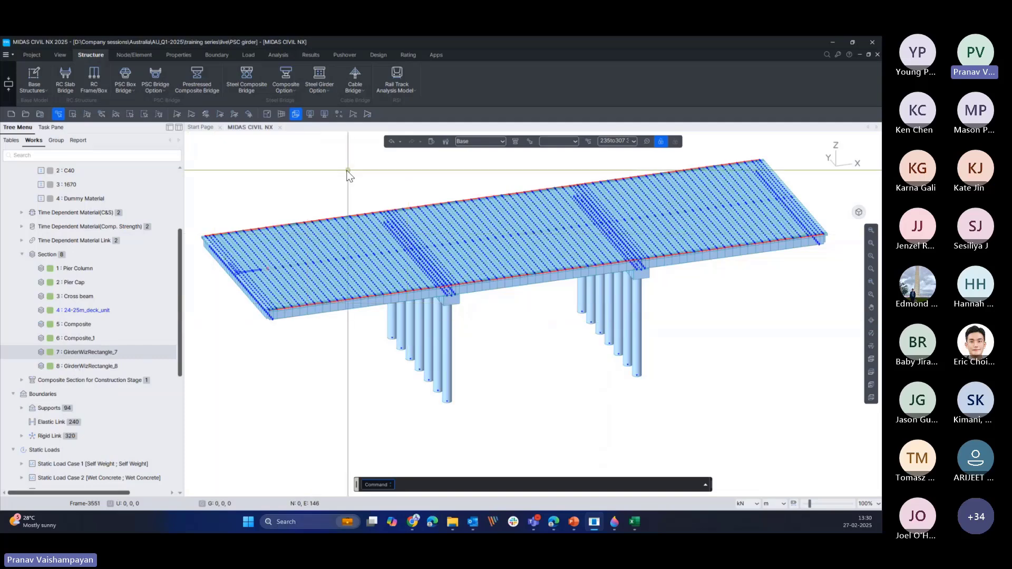
click(296, 114)
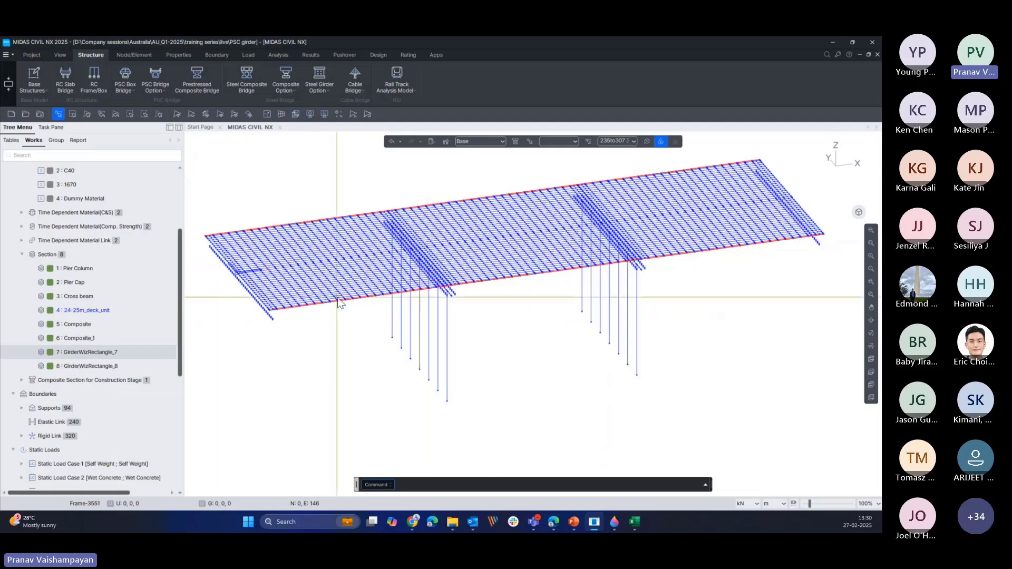
click(101, 367)
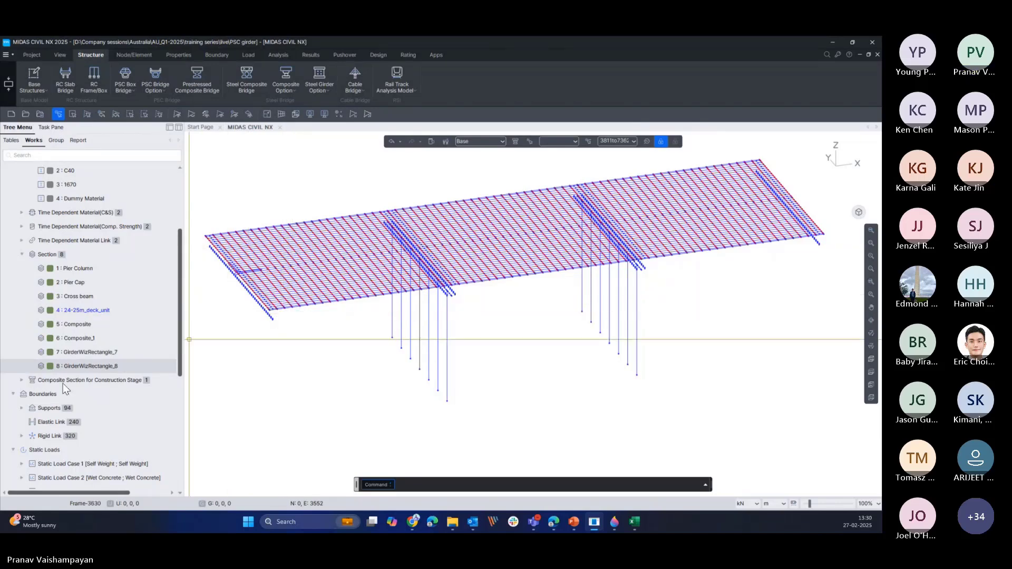
- Display the Type 1 supports in the model and select their assigned nodes
scroll(63, 384, down, 3)
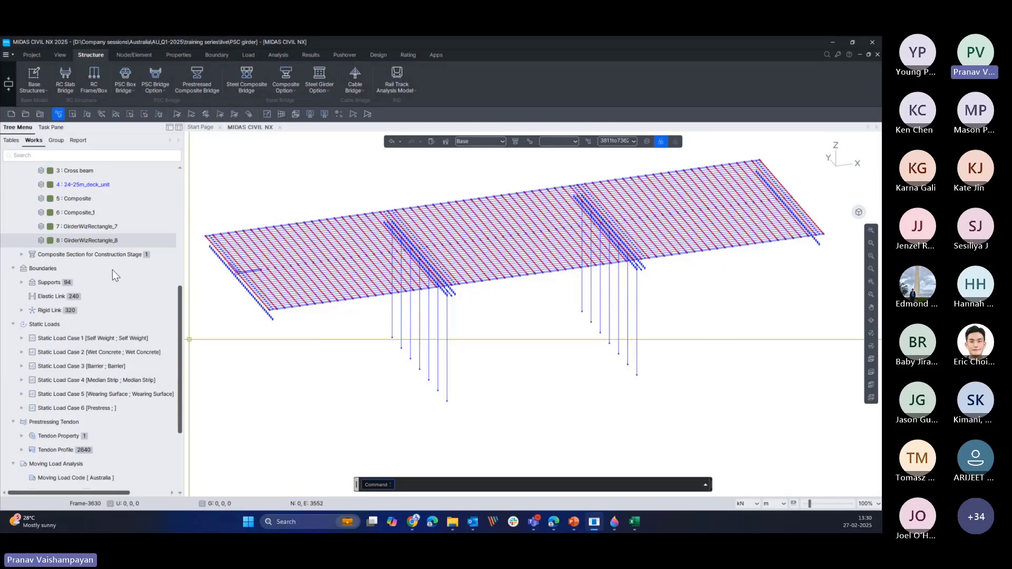
click(22, 283)
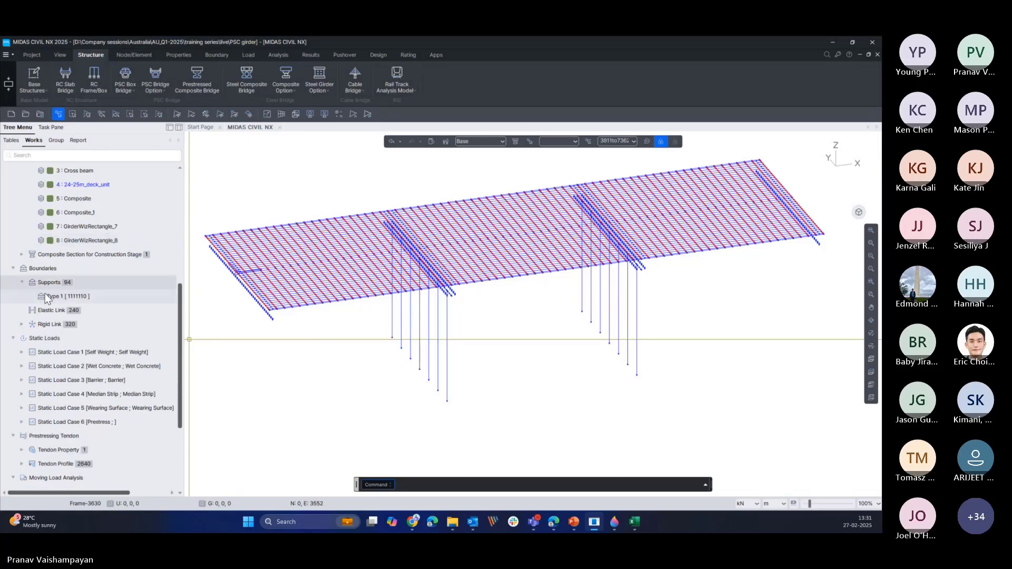
right_click(45, 295)
click(75, 441)
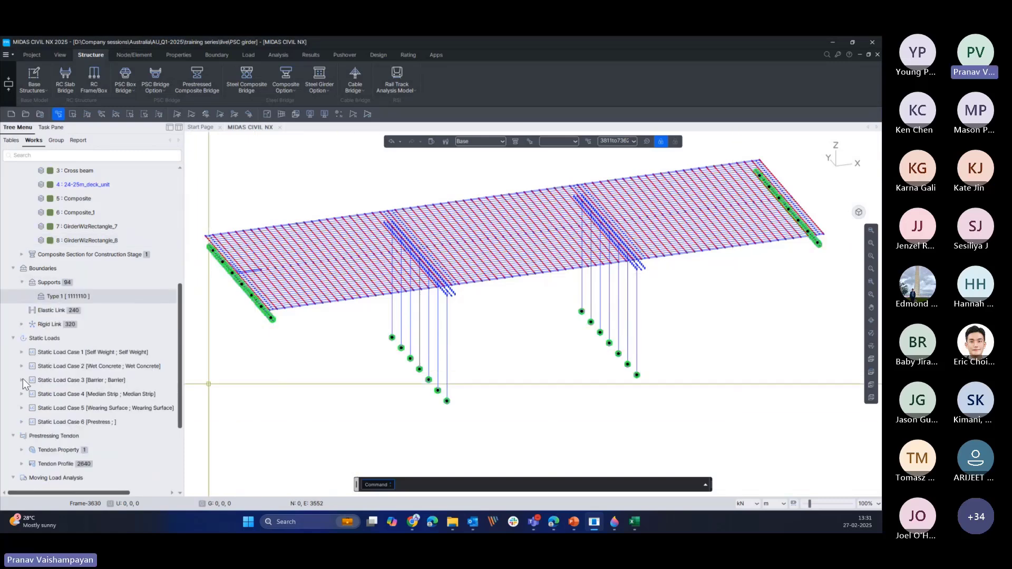
right_click(66, 297)
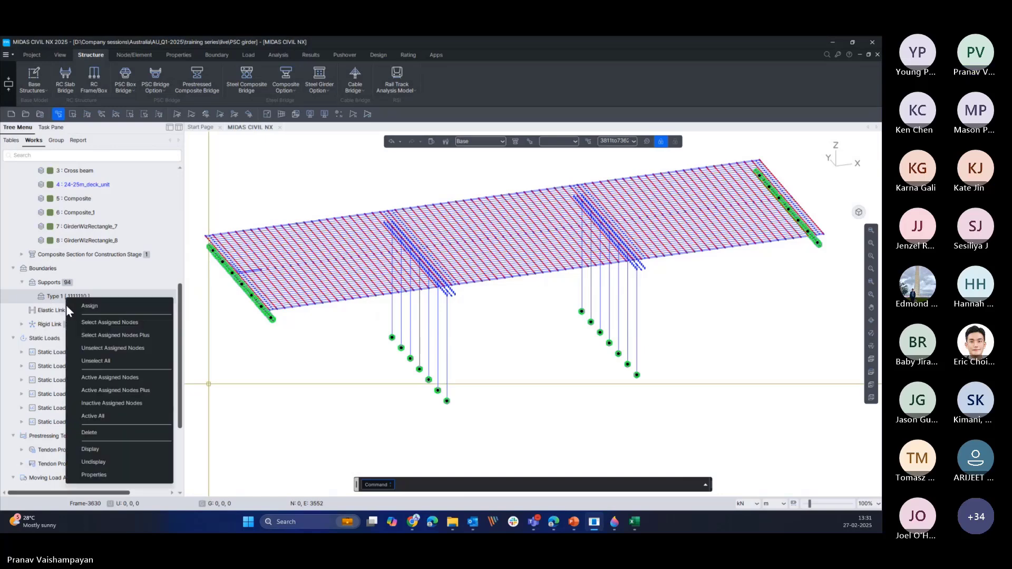
click(79, 475)
click(52, 479)
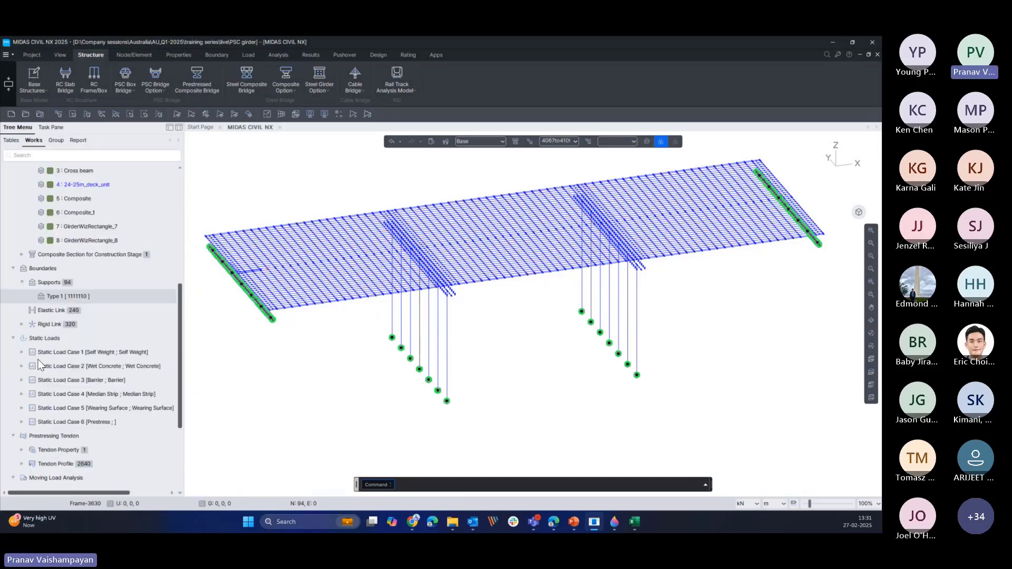
- Display the elastic links and examine them closely at the near abutment end of the deck
right_click(59, 310)
click(69, 325)
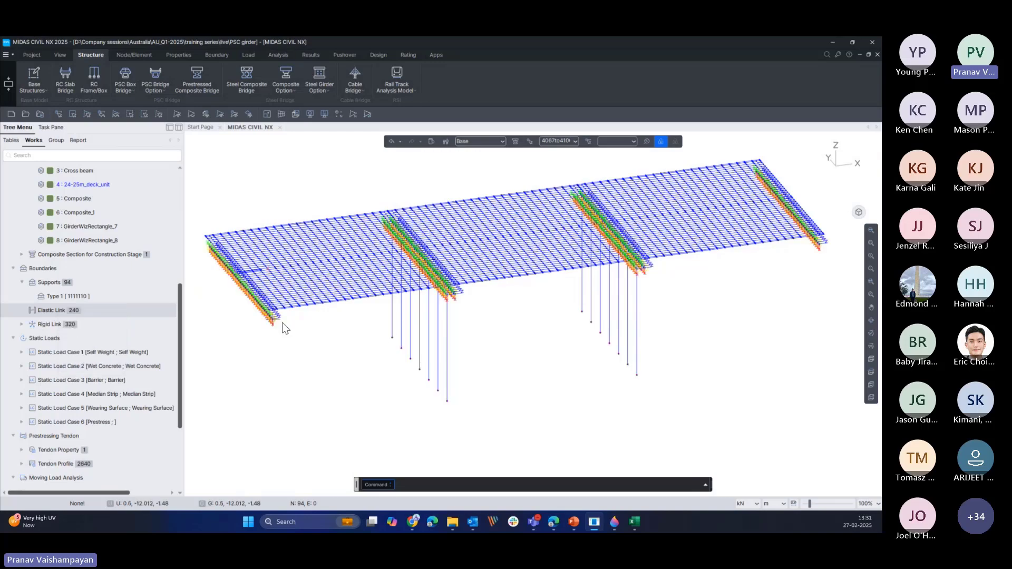
scroll(274, 322, up, 6)
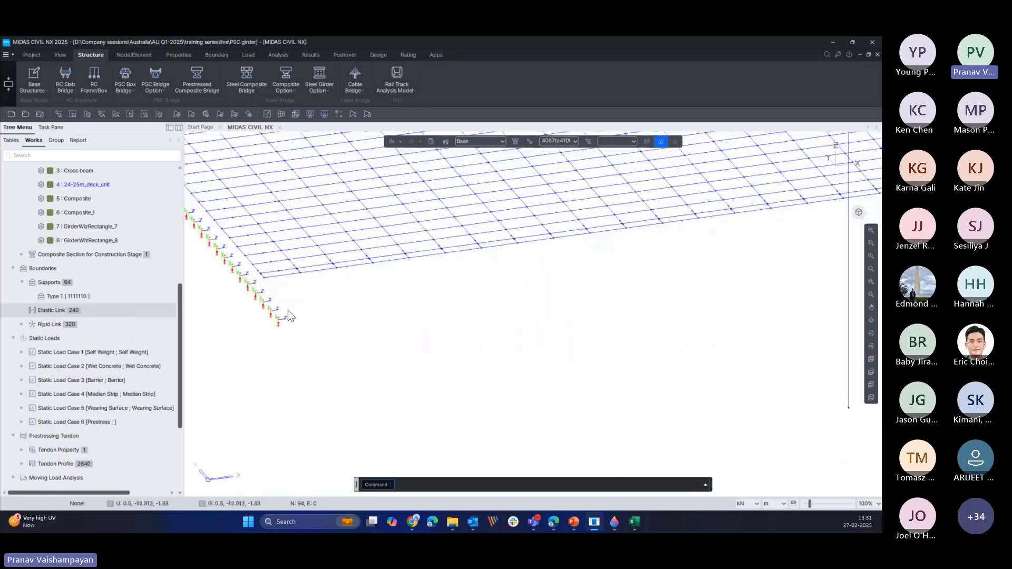
scroll(293, 320, up, 2)
middle_drag(237, 369, 449, 366)
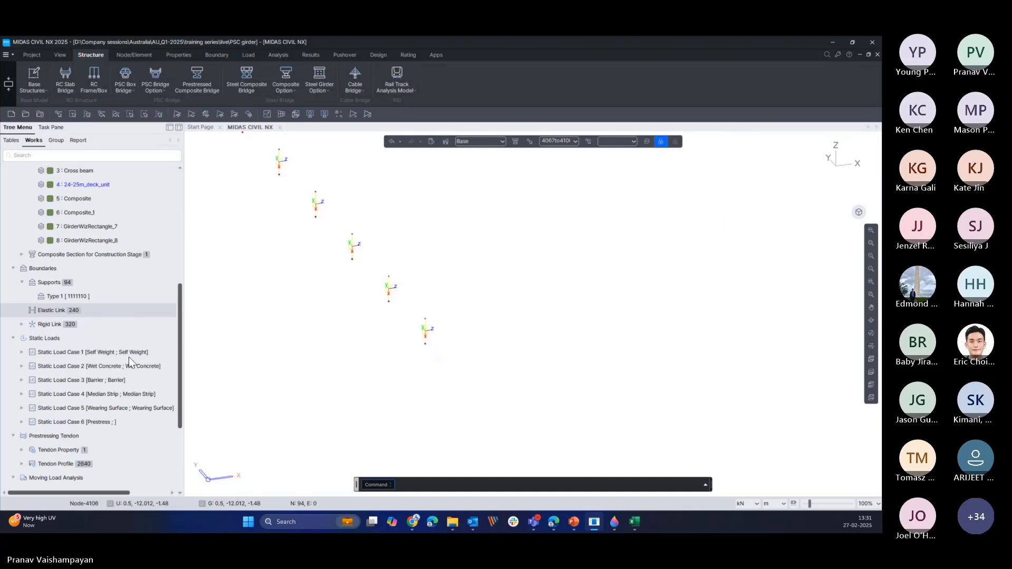
- Display the rigid links in place of the elastic links and examine them at the near abutment
click(21, 324)
right_click(67, 338)
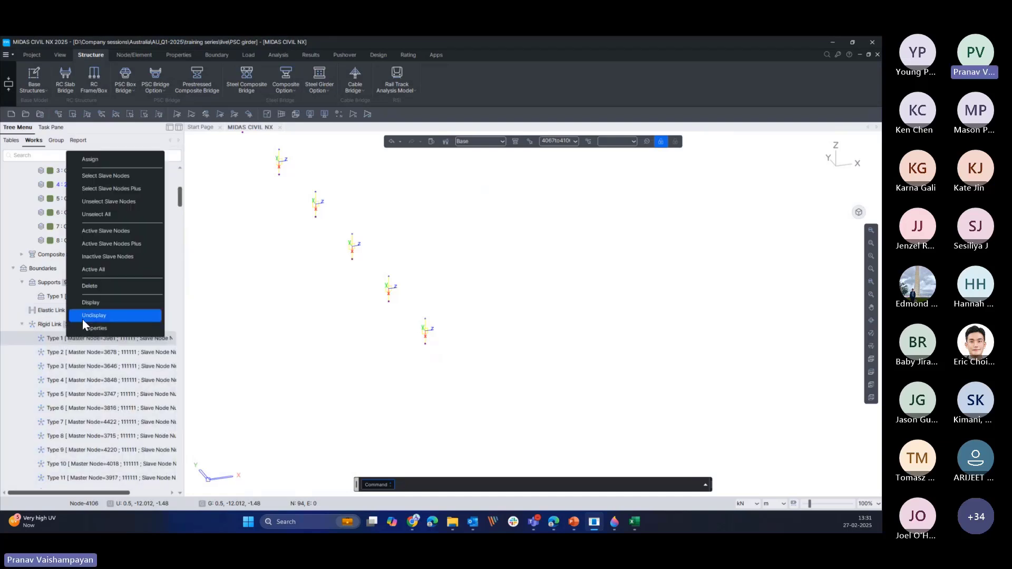
click(83, 319)
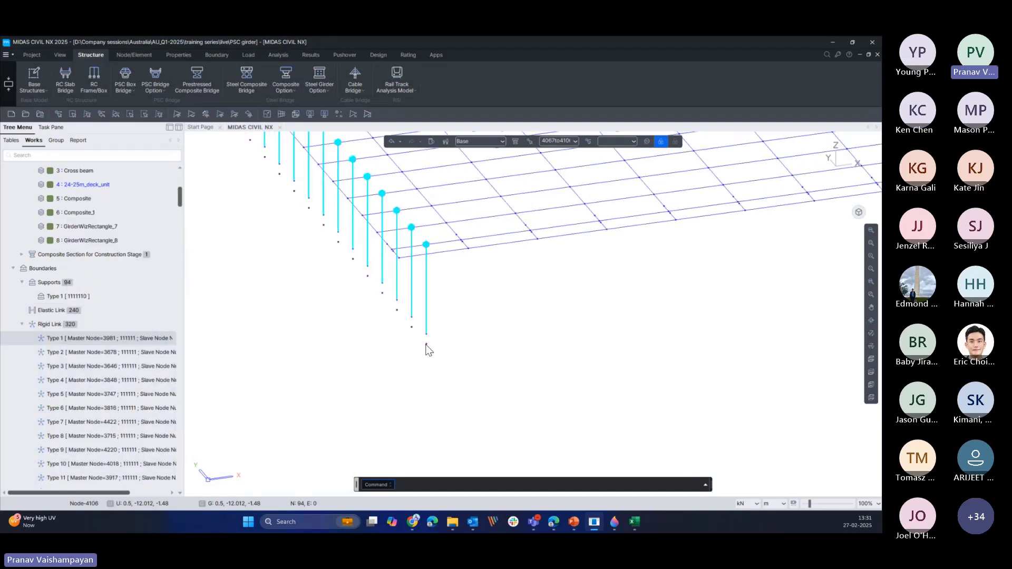
middle_drag(429, 351, 299, 410)
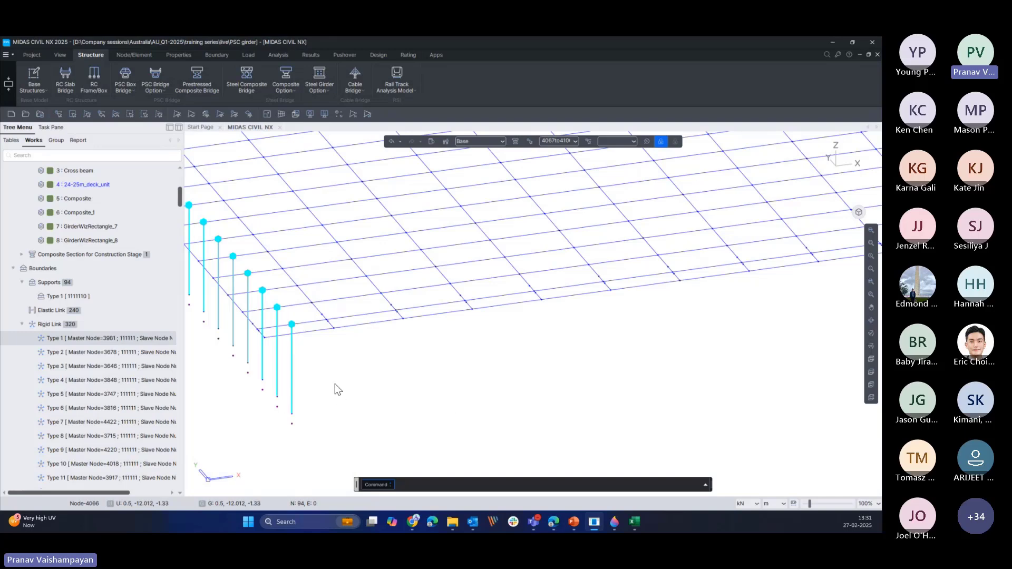
middle_drag(334, 385, 382, 394)
middle_drag(570, 356, 433, 366)
scroll(611, 341, down, 6)
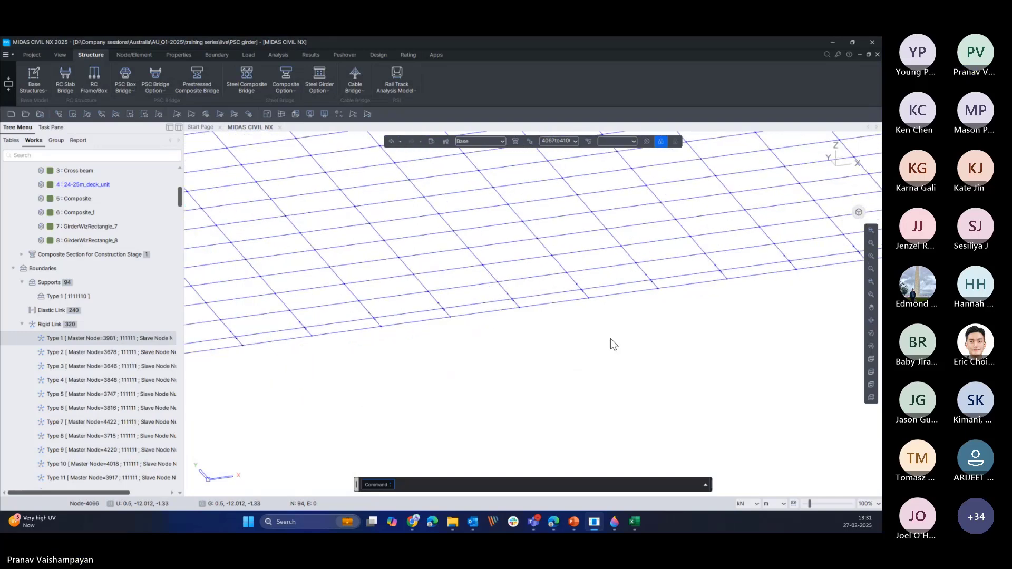
- Examine how the rigid links connect the girder ends and the pier cap at the first pier
scroll(606, 359, down, 5)
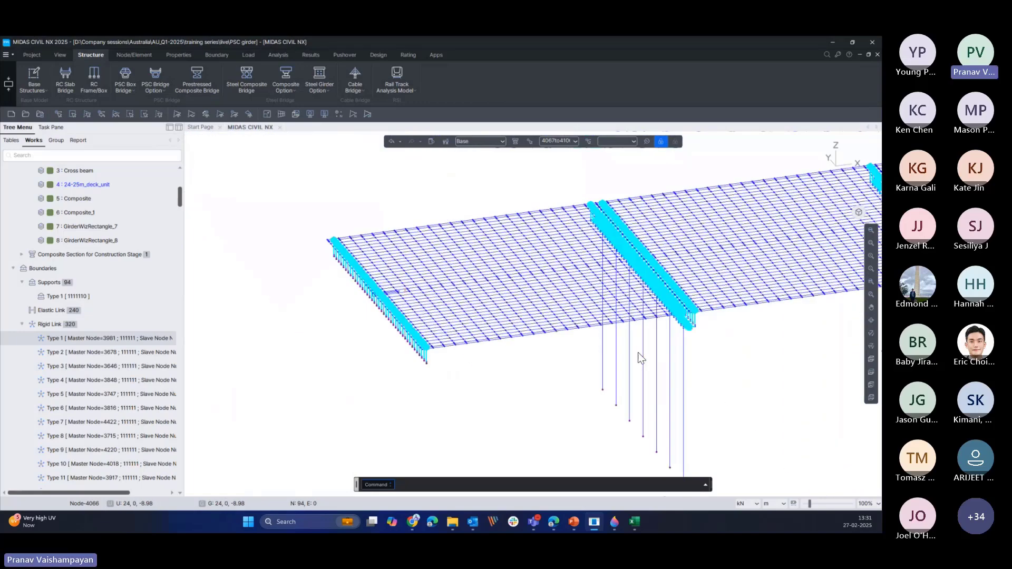
scroll(618, 348, up, 8)
scroll(618, 348, up, 5)
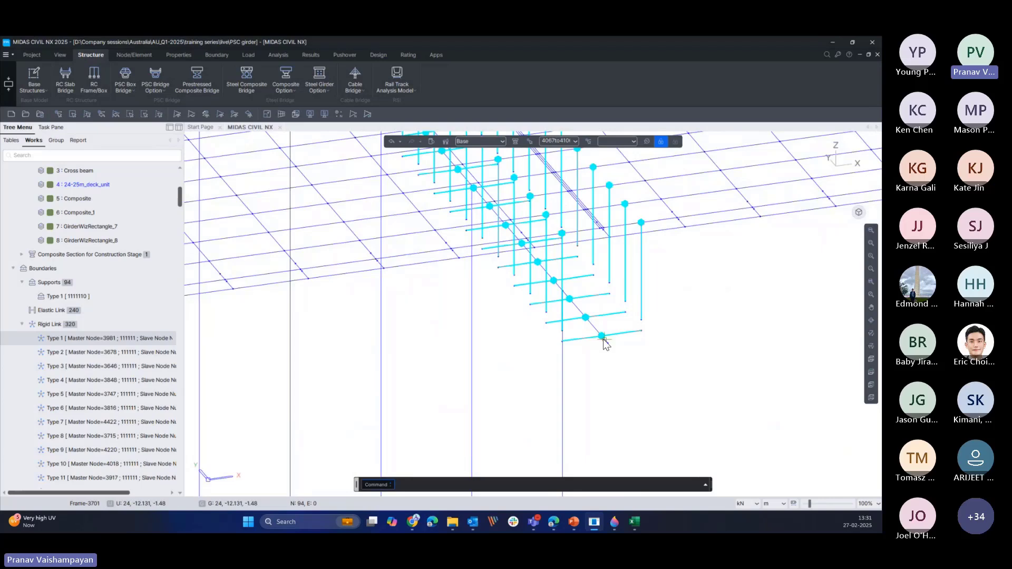
scroll(605, 345, down, 5)
scroll(589, 394, down, 5)
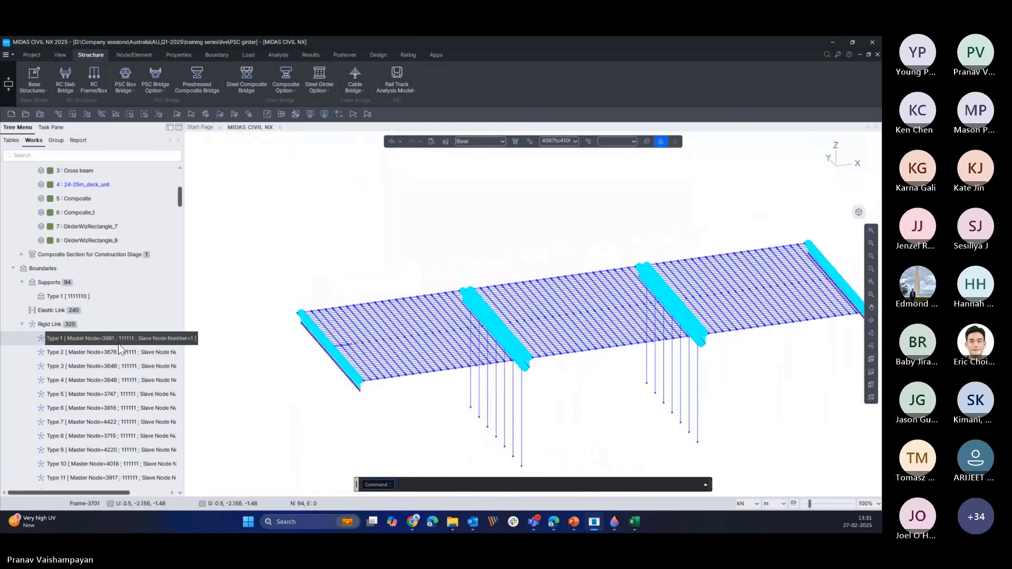
- Hide the rigid links in the model and collapse their list in the works tree
right_click(118, 344)
click(161, 323)
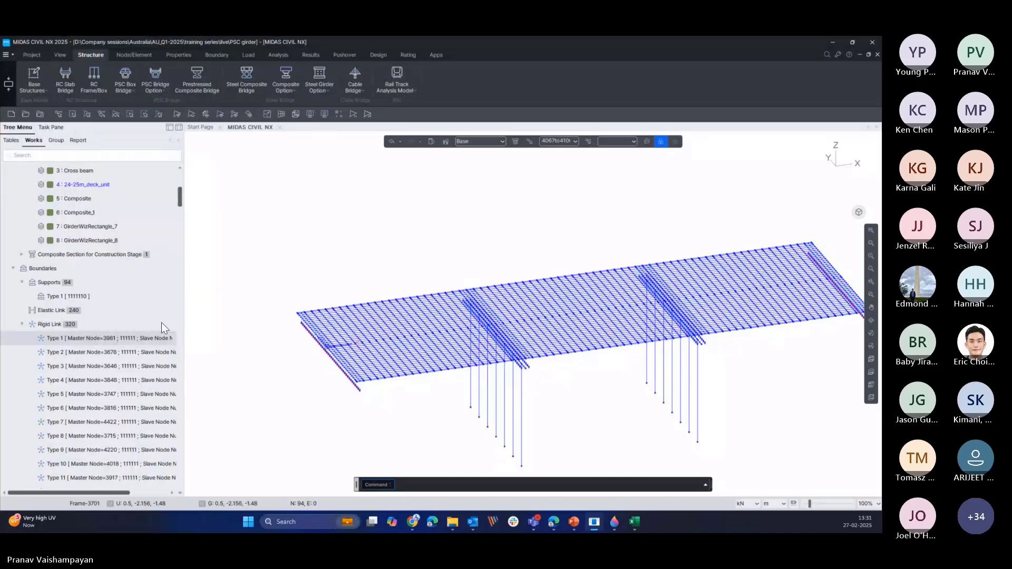
click(22, 324)
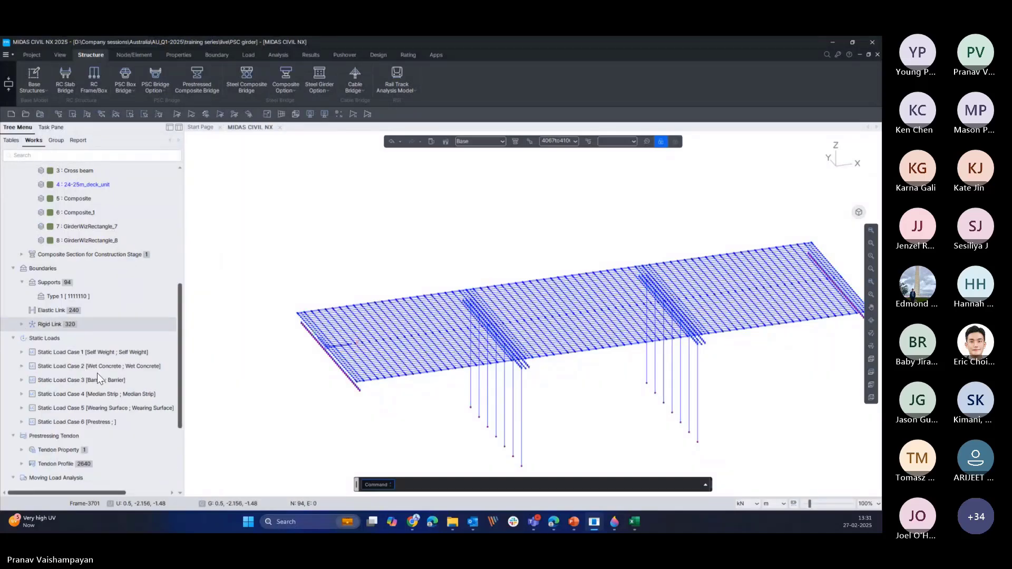
- Review the Self Weight load case, then show the Wet Concrete element beam loads on the deck, inspect them and hide them
click(22, 352)
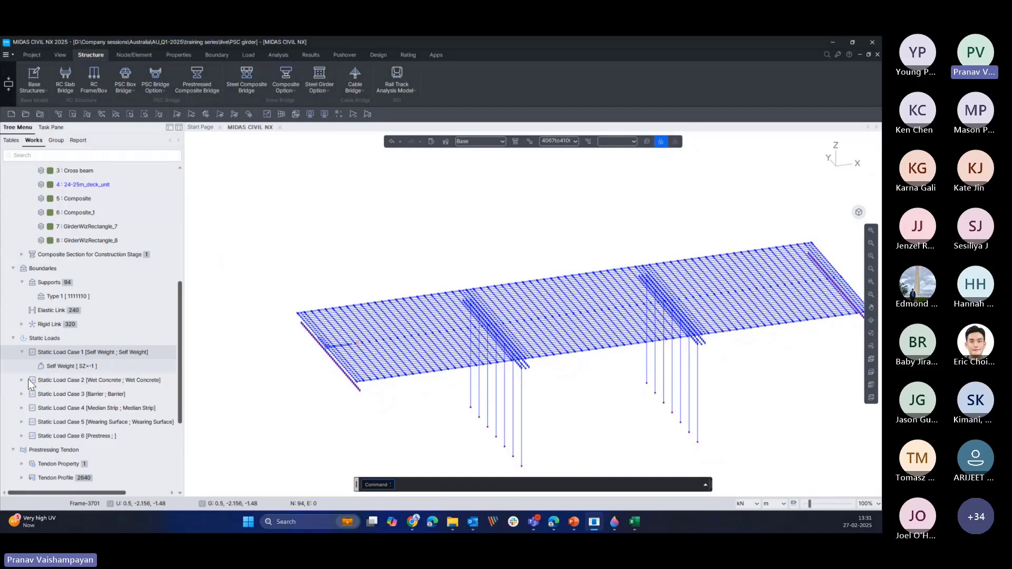
click(28, 379)
click(21, 380)
right_click(74, 394)
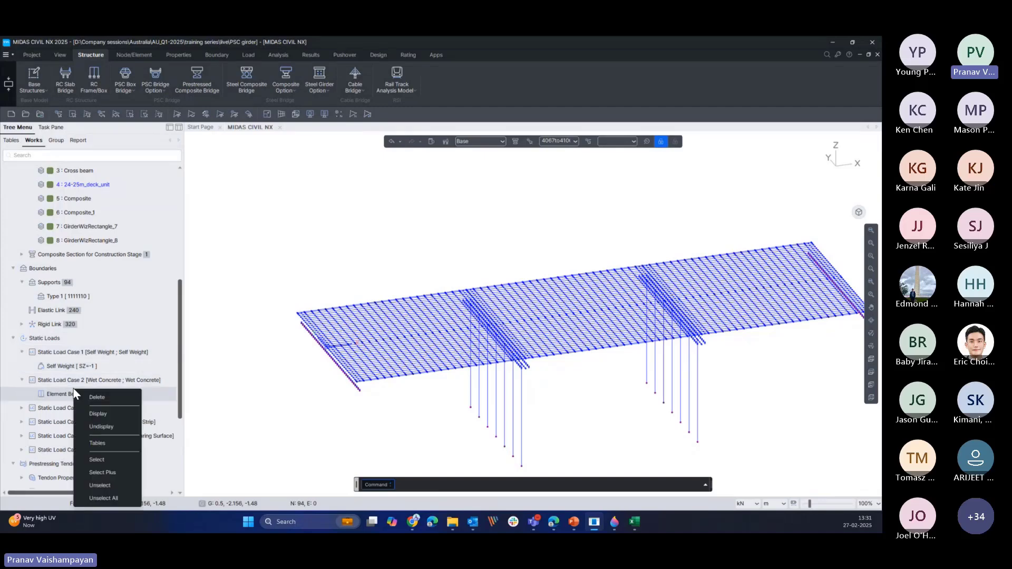
click(99, 417)
middle_drag(393, 362, 429, 396)
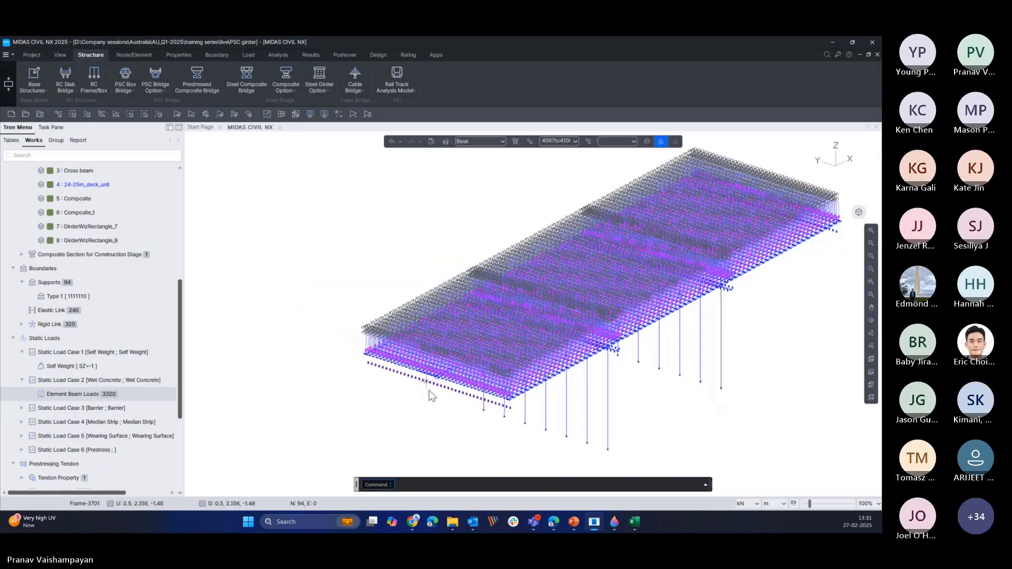
scroll(430, 396, up, 8)
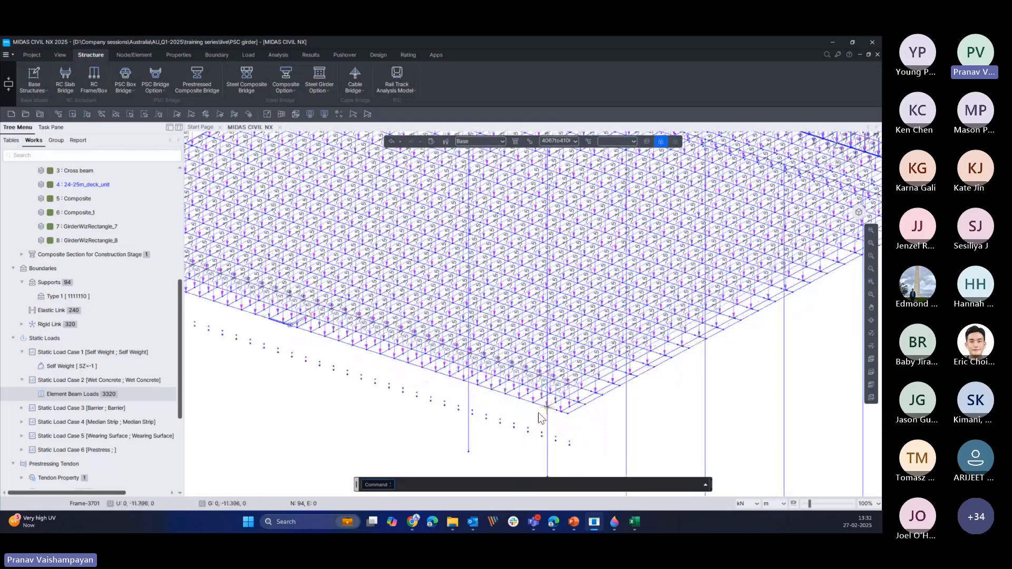
right_click(67, 392)
click(103, 371)
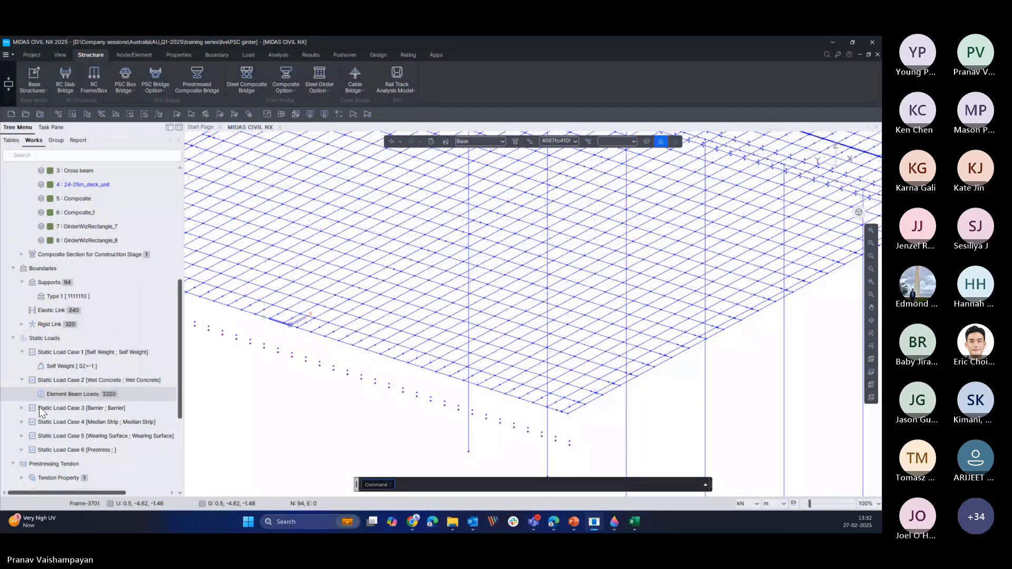
- Show the Barrier load case's nodal loads, examine them along both deck edges, and collapse the load case in the works tree
click(22, 409)
right_click(64, 422)
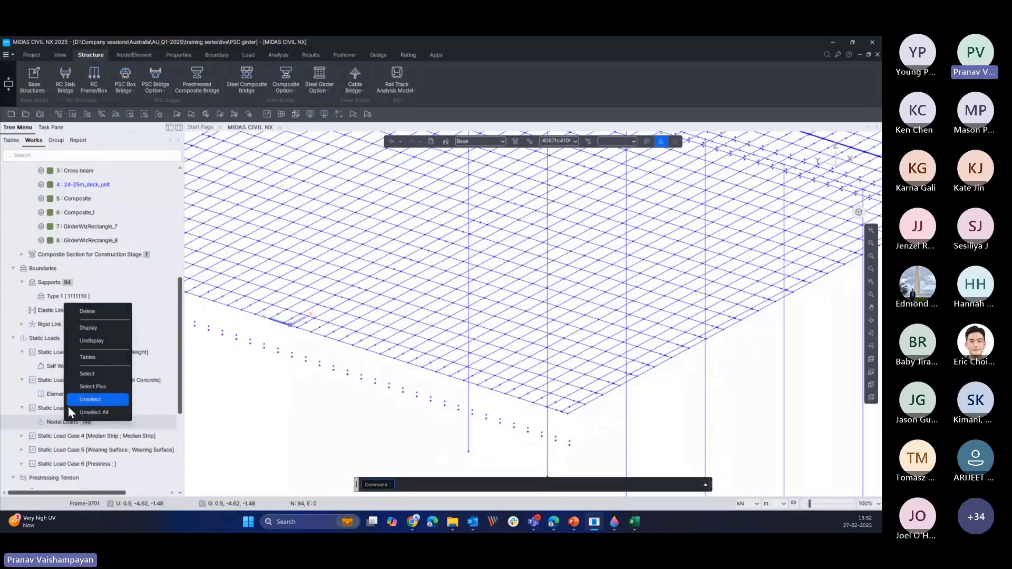
click(90, 330)
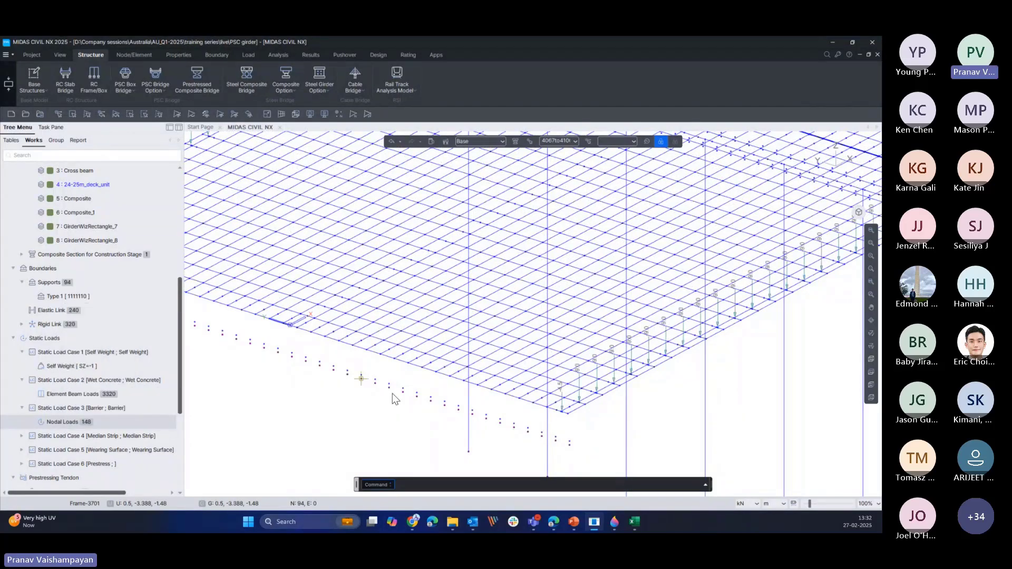
scroll(394, 393, down, 5)
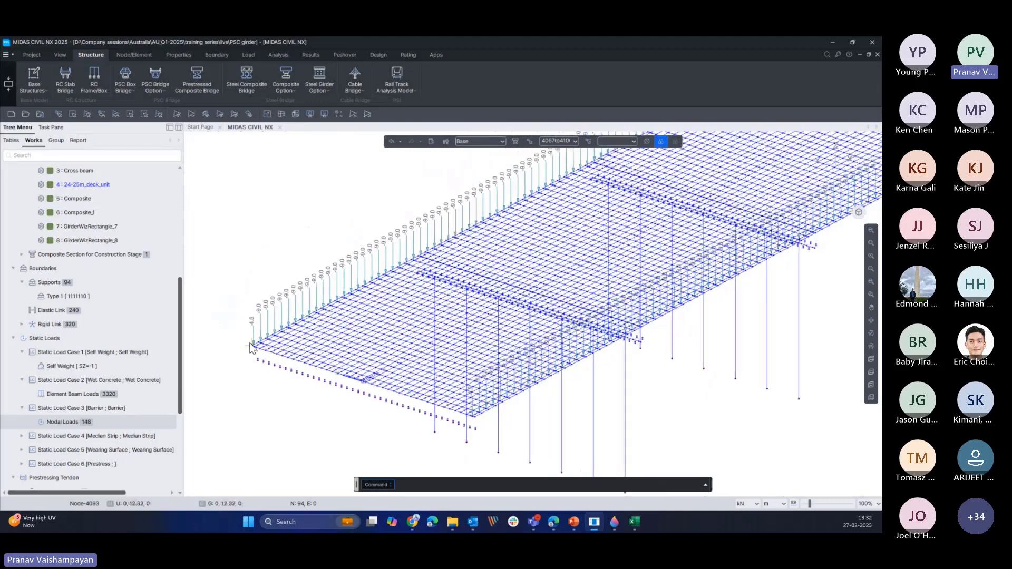
middle_drag(608, 273, 543, 296)
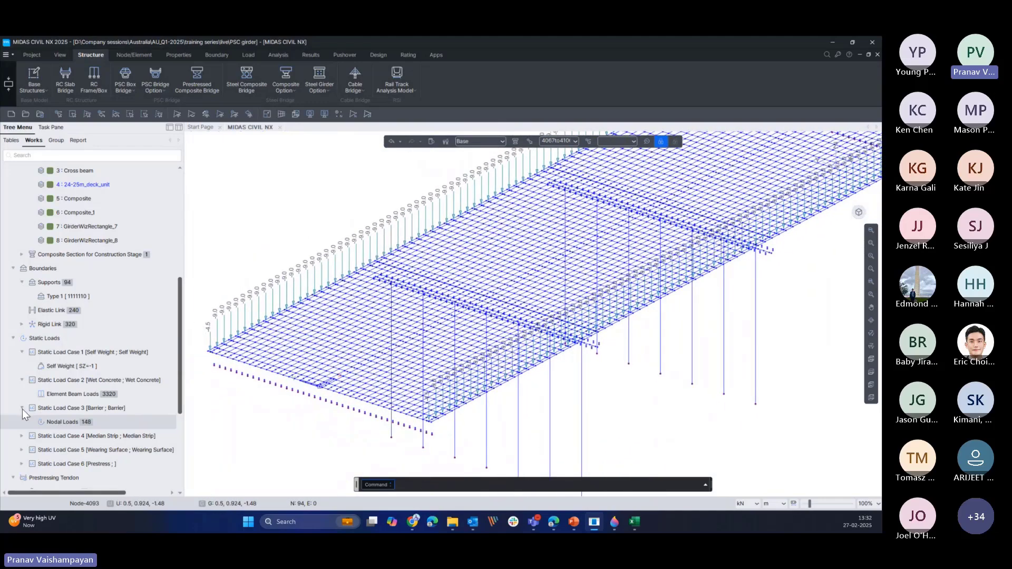
click(22, 409)
- Show the Median Strip load case's nodal loads along the middle of the deck, inspect them and hide them
click(22, 422)
right_click(56, 434)
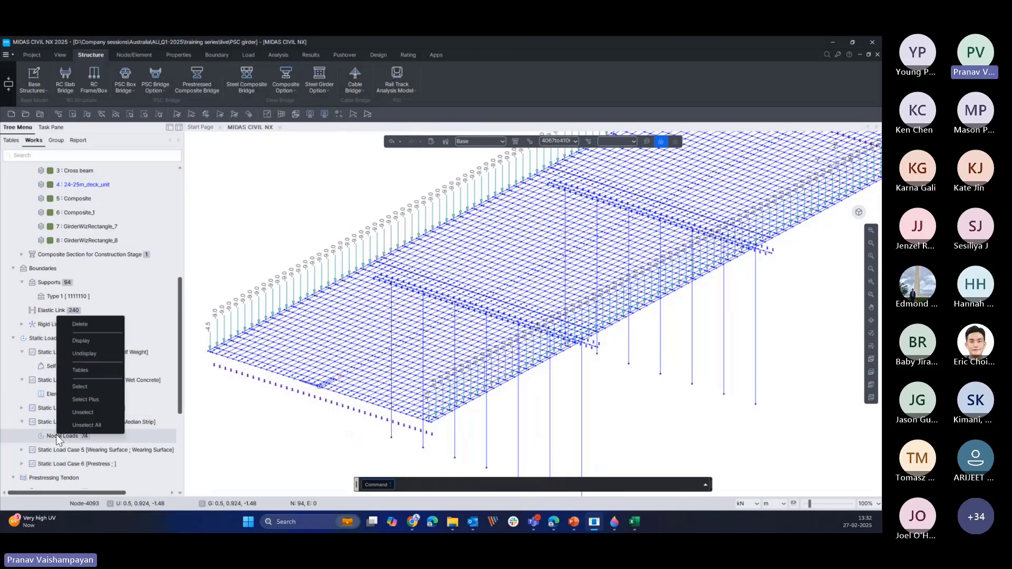
click(95, 341)
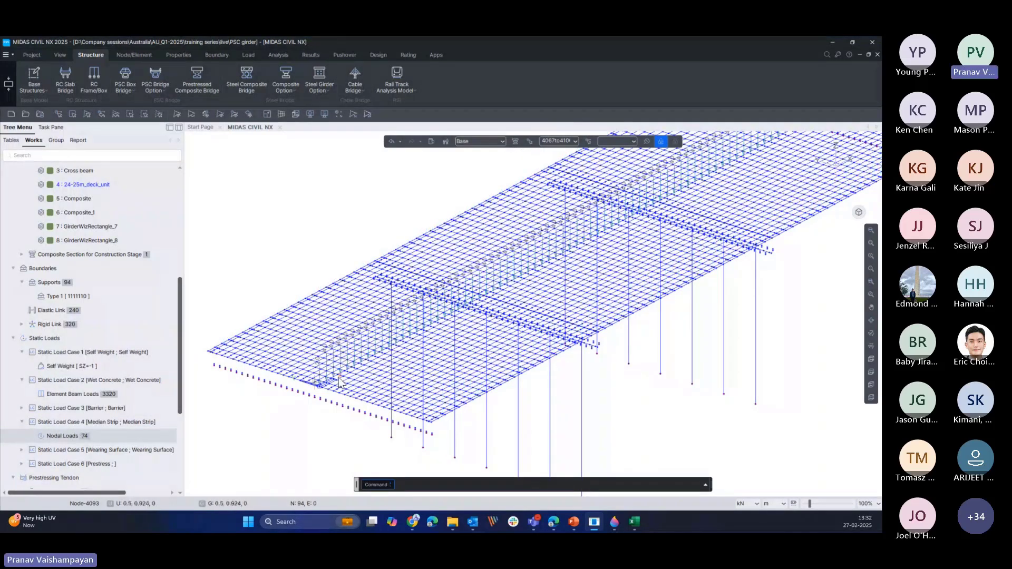
right_click(65, 436)
click(107, 359)
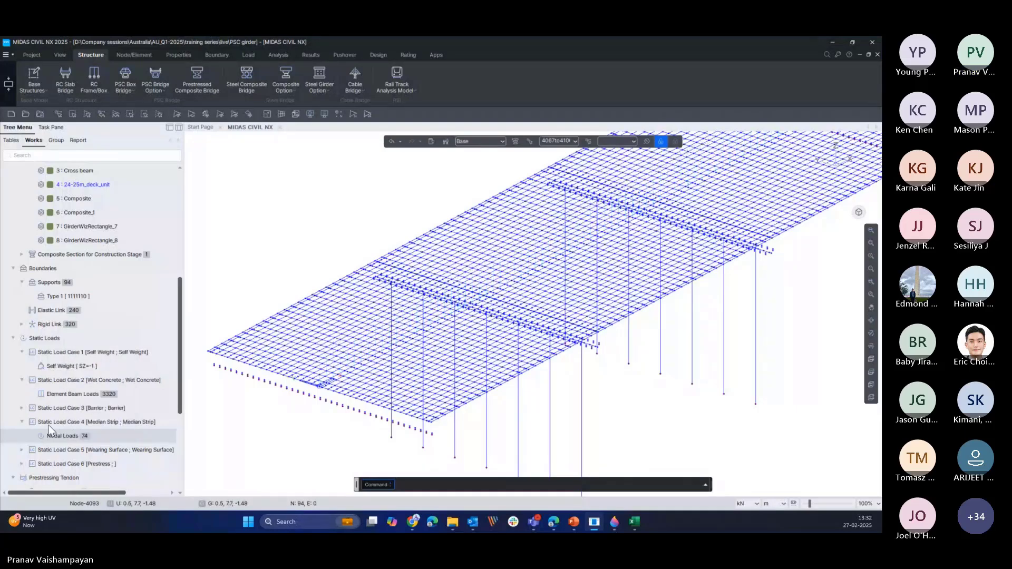
- Show the Wearing Surface load case's element beam loads on the deck, inspect them and hide them
click(21, 450)
right_click(70, 465)
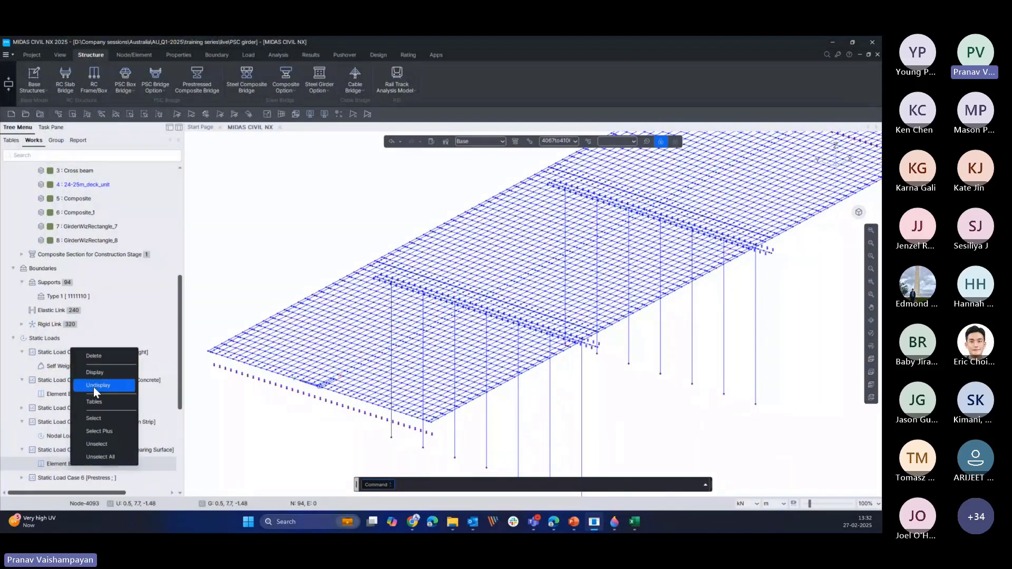
click(97, 373)
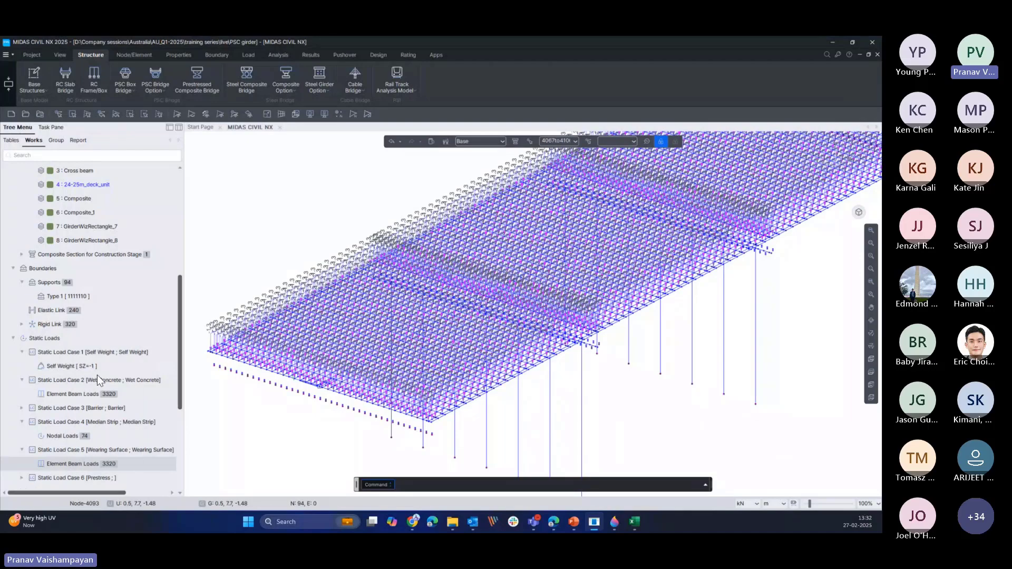
right_click(75, 467)
click(103, 375)
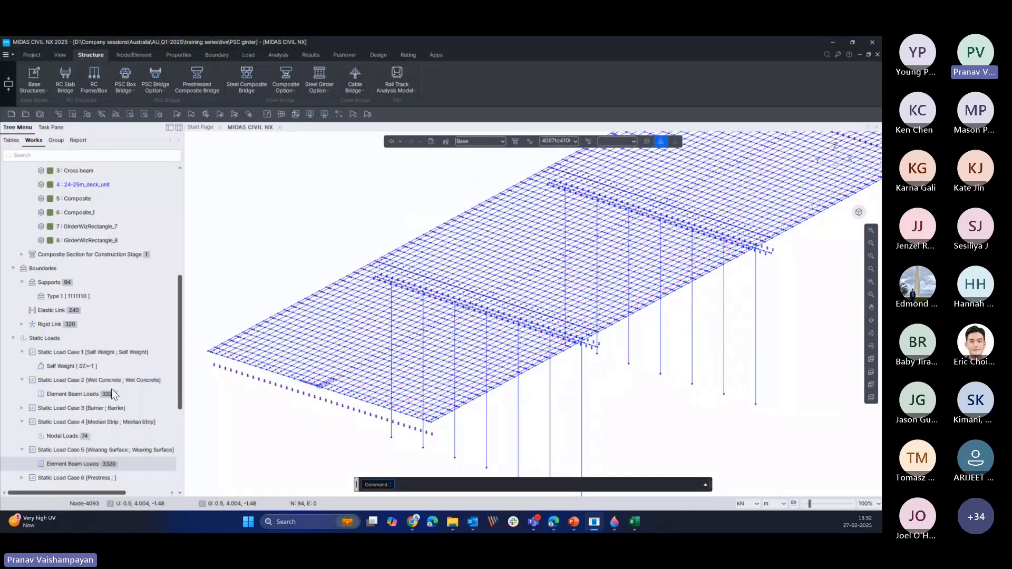
- Review the Prestress load case's tendon prestress loads, clear the model selection, and view the whole bridge and the remaining works tree entries
scroll(110, 394, down, 3)
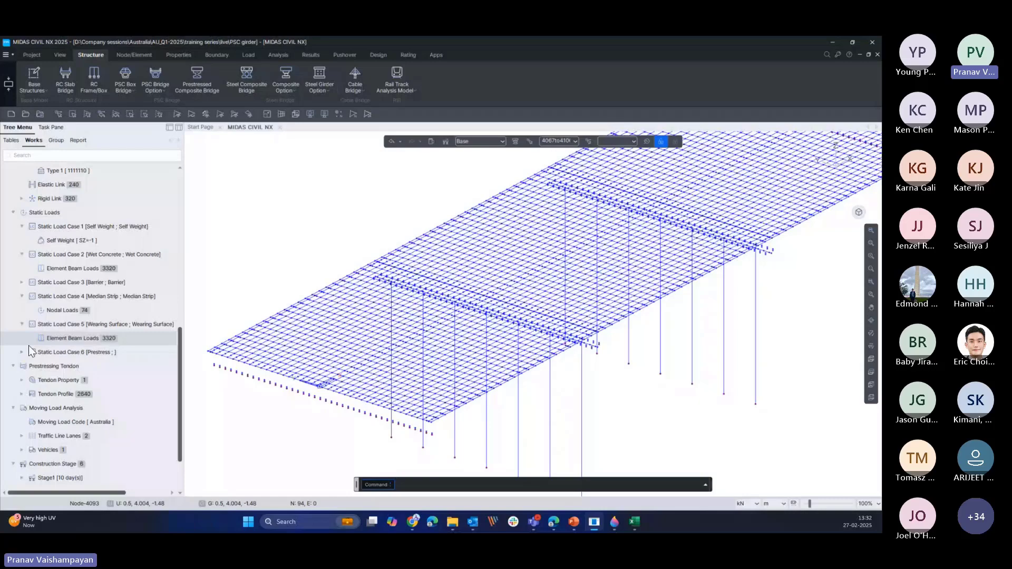
double_click(29, 349)
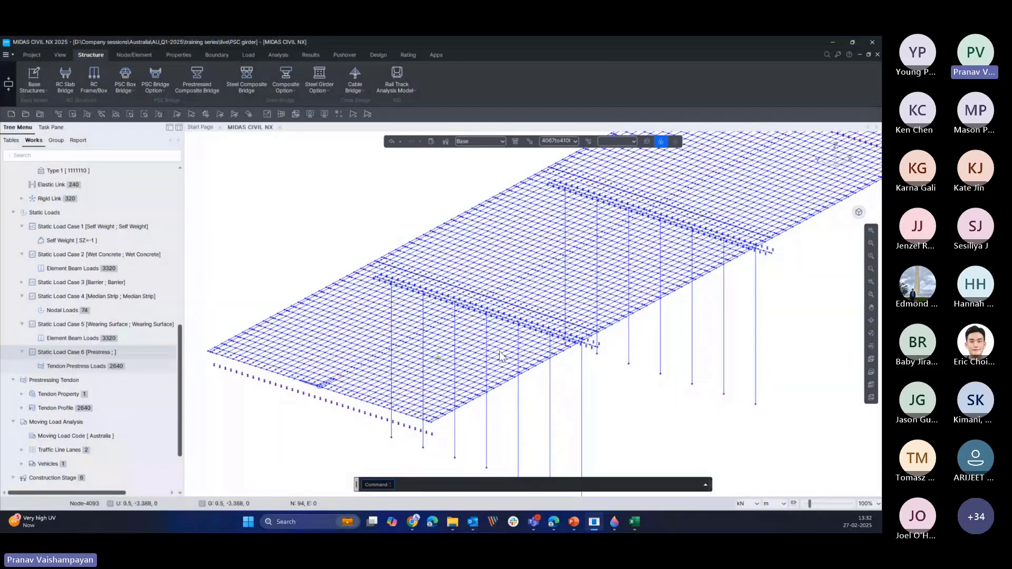
scroll(501, 357, down, 3)
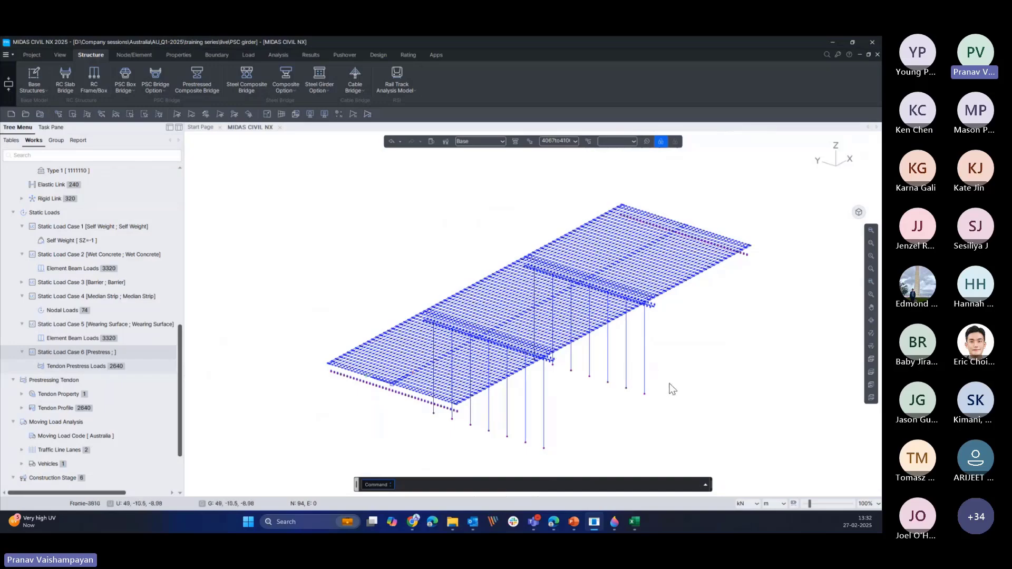
middle_drag(672, 389, 605, 371)
key(Escape)
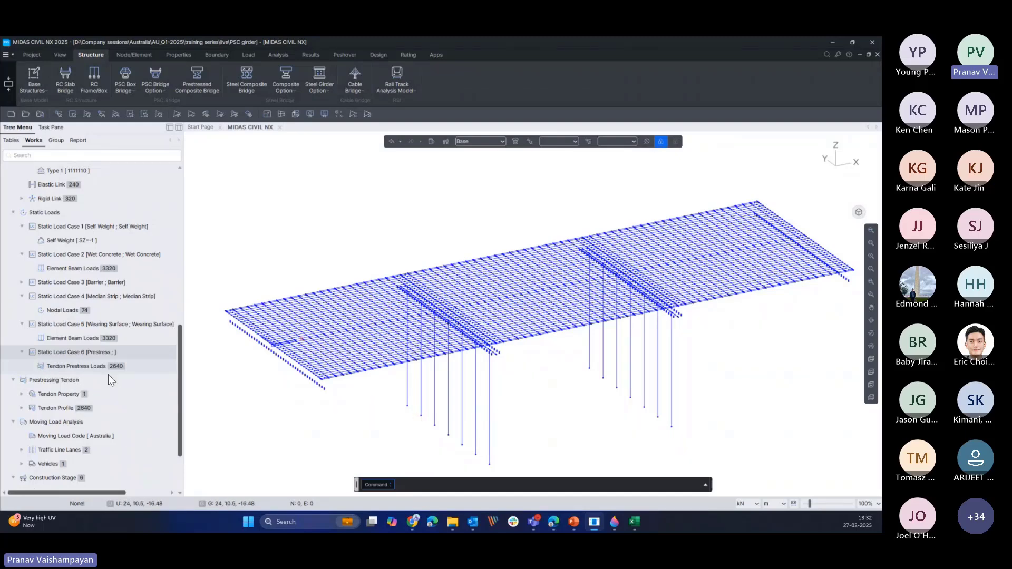
scroll(120, 407, down, 2)
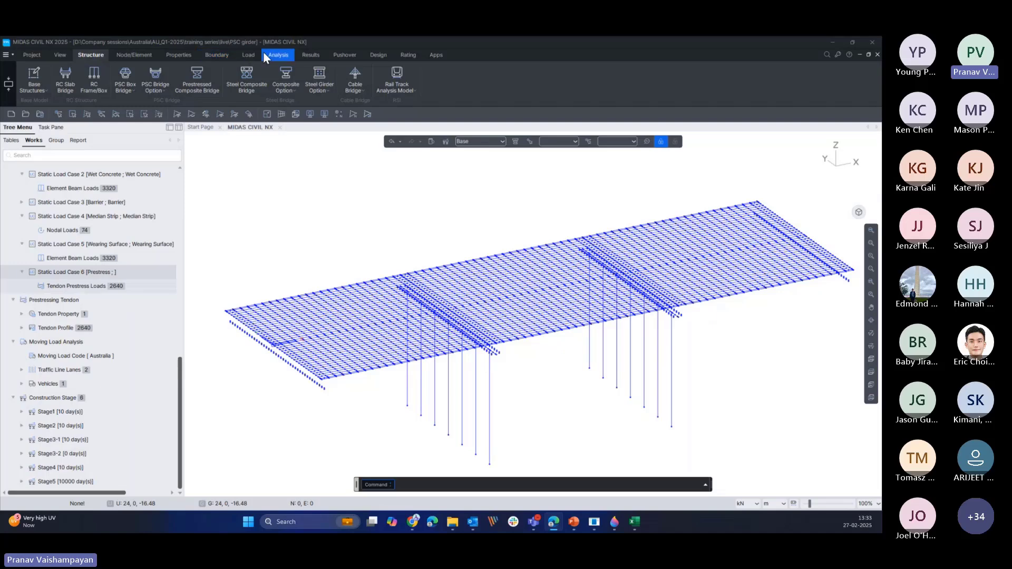
- Switch to the moving load tools and display Traffic Line Lane 1 and Lane 2 on the deck one after the other
click(246, 56)
click(59, 90)
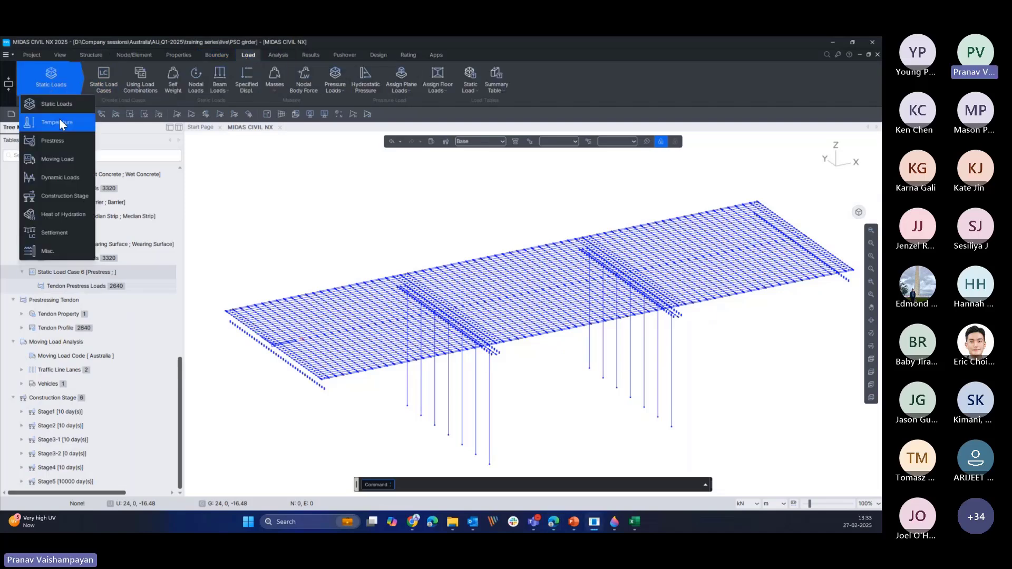
click(60, 160)
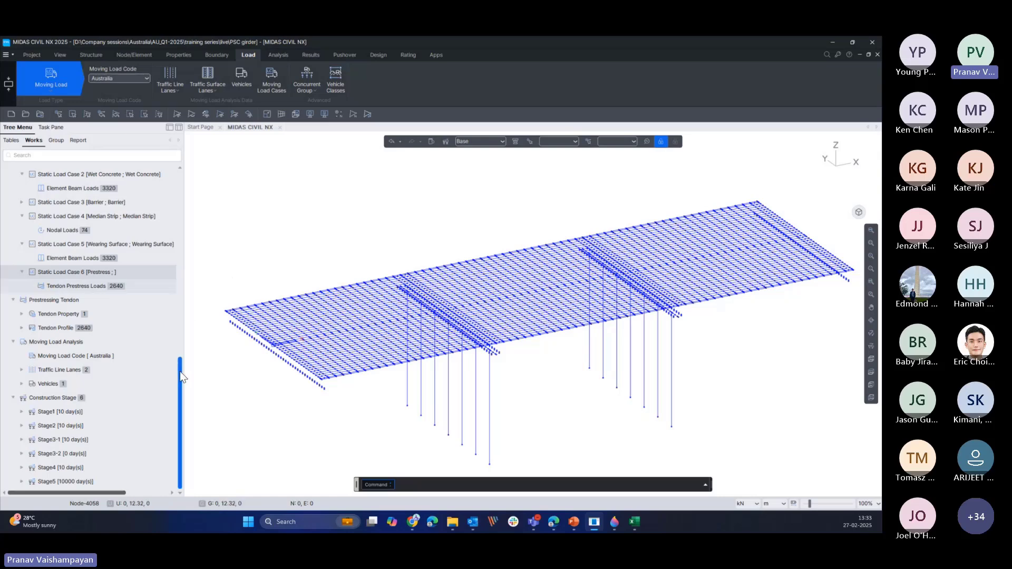
click(21, 370)
right_click(70, 388)
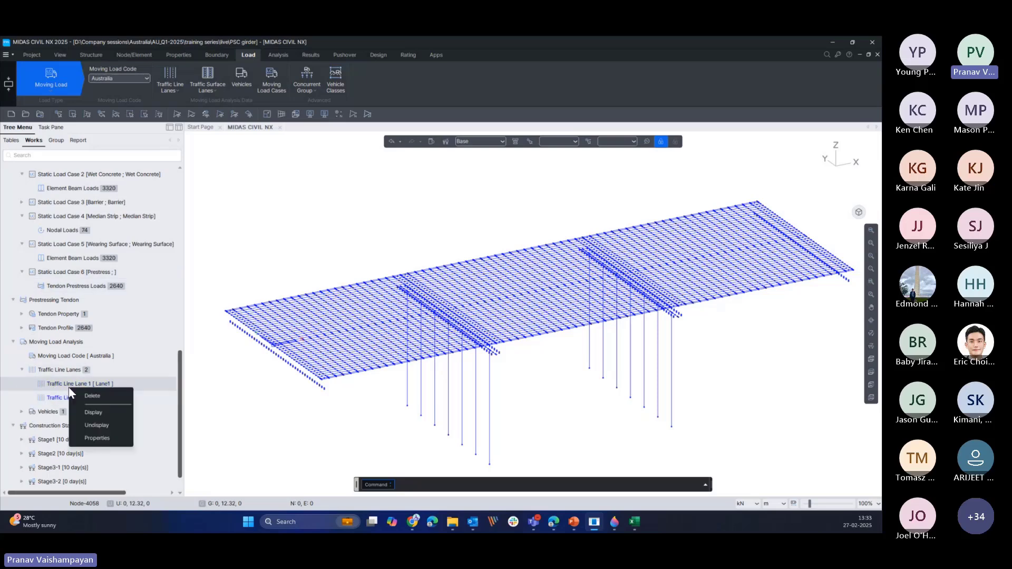
click(91, 411)
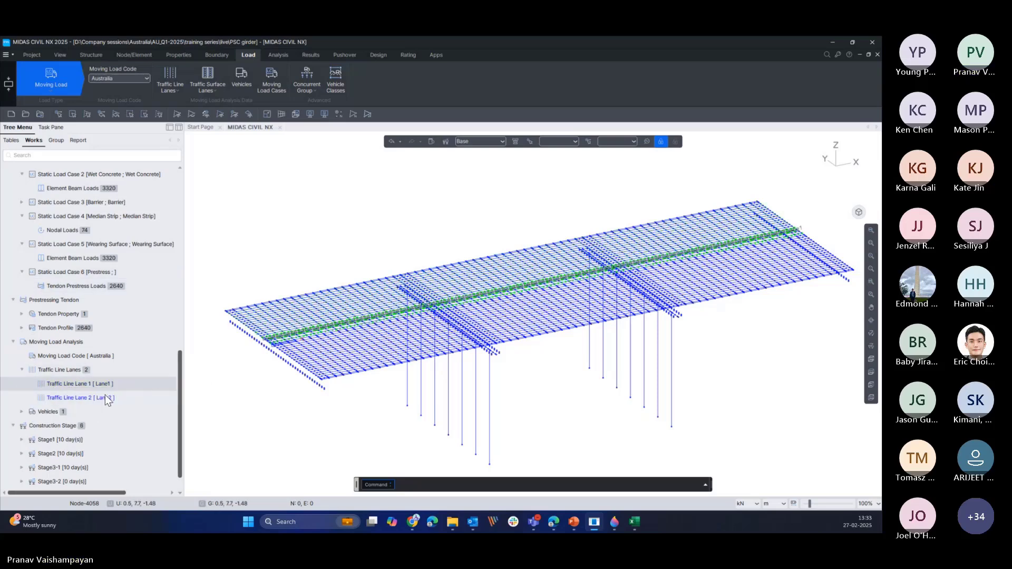
right_click(106, 398)
click(120, 423)
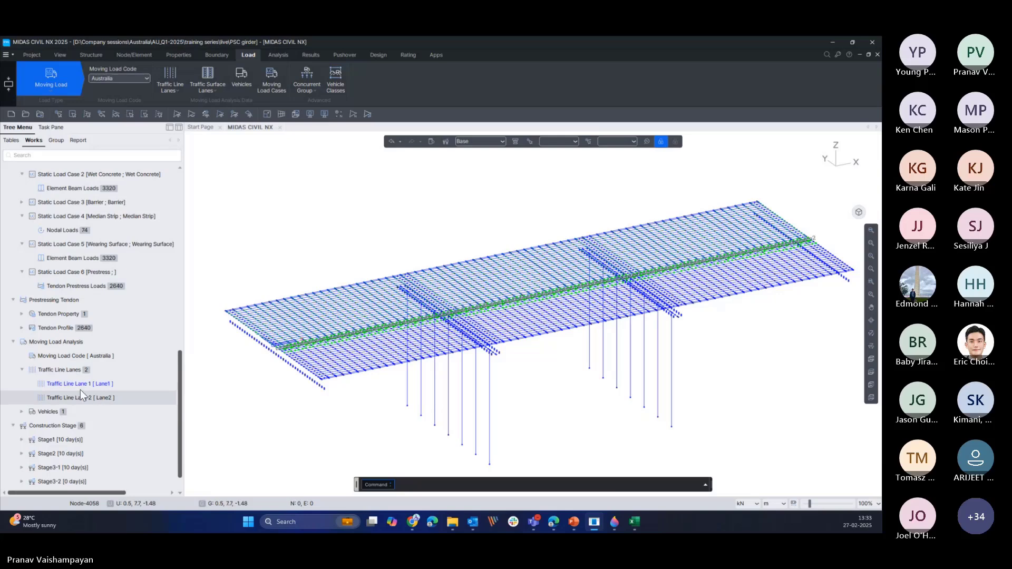
- Review the vehicle defined for the moving load analysis and highlight Traffic Line Lane 2 in the works tree
click(21, 412)
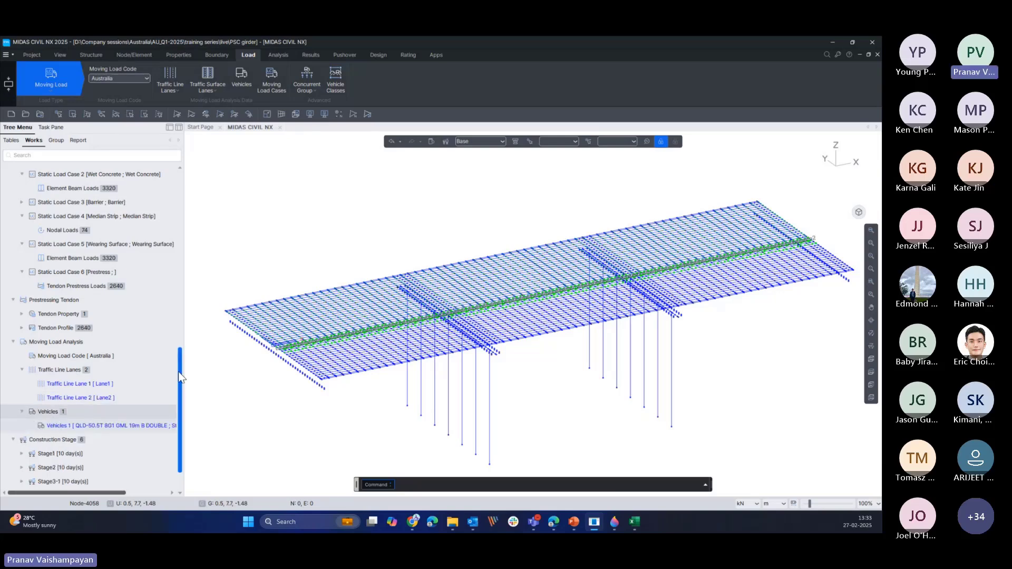
scroll(180, 385, down, 1)
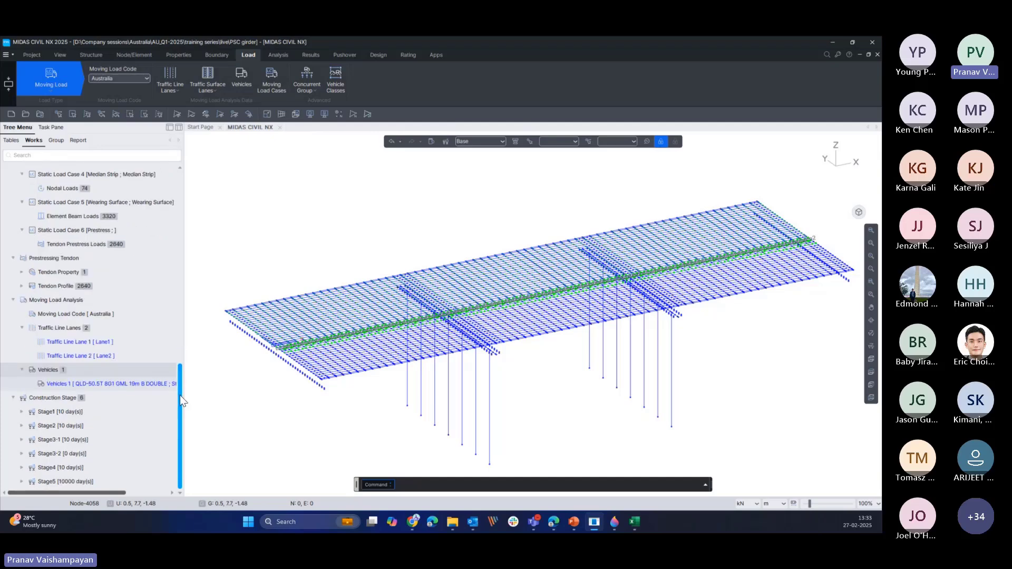
click(110, 358)
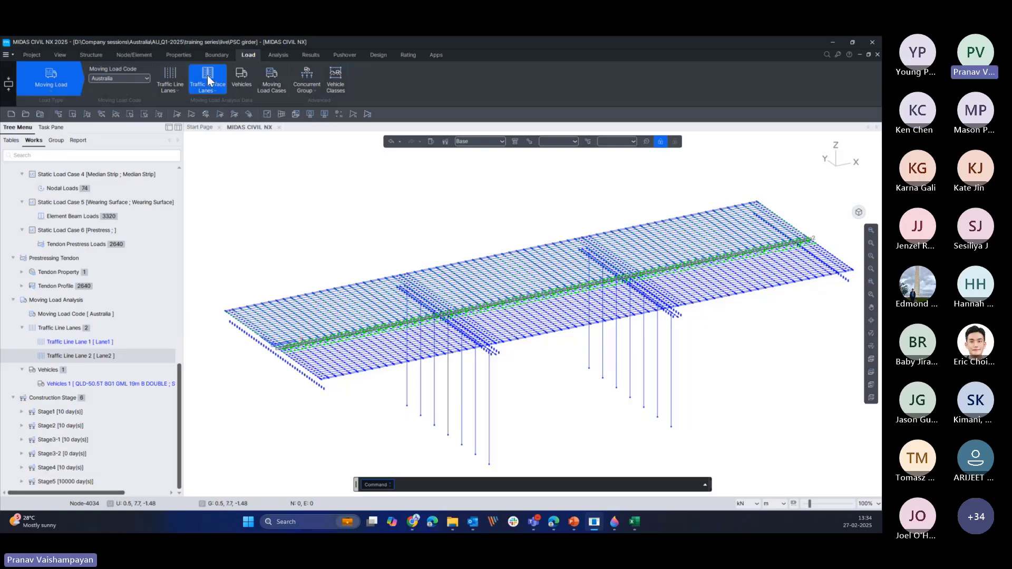
- Start a new moving load case named MV that uses the B-Double Load model
click(62, 95)
click(59, 164)
click(273, 91)
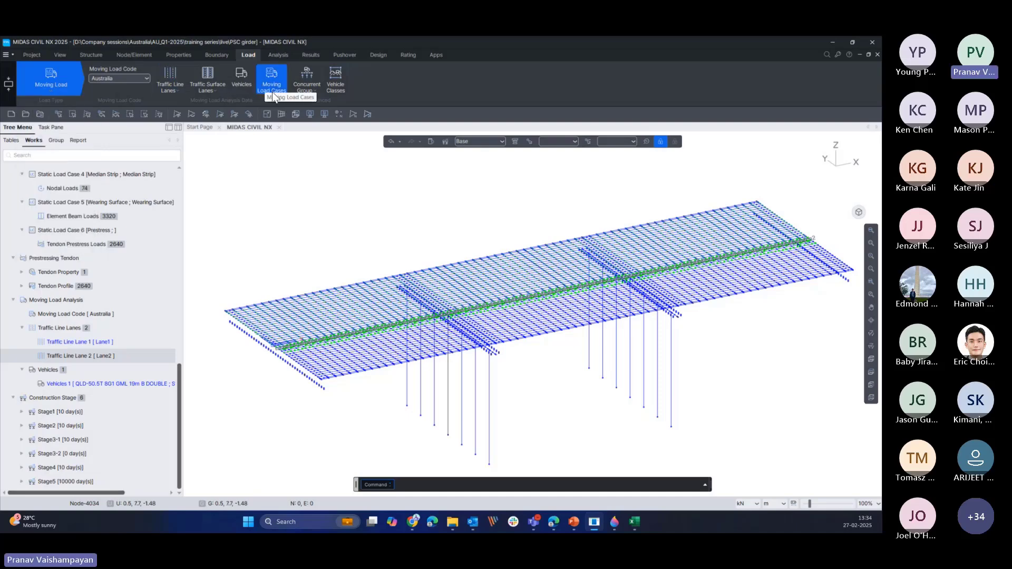
drag(89, 62, 276, 149)
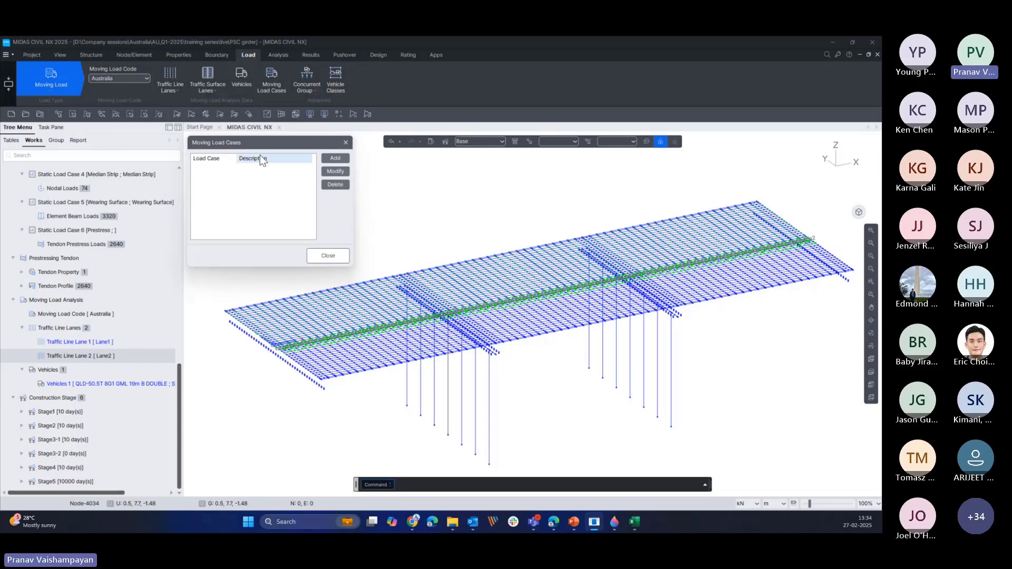
drag(267, 146, 264, 151)
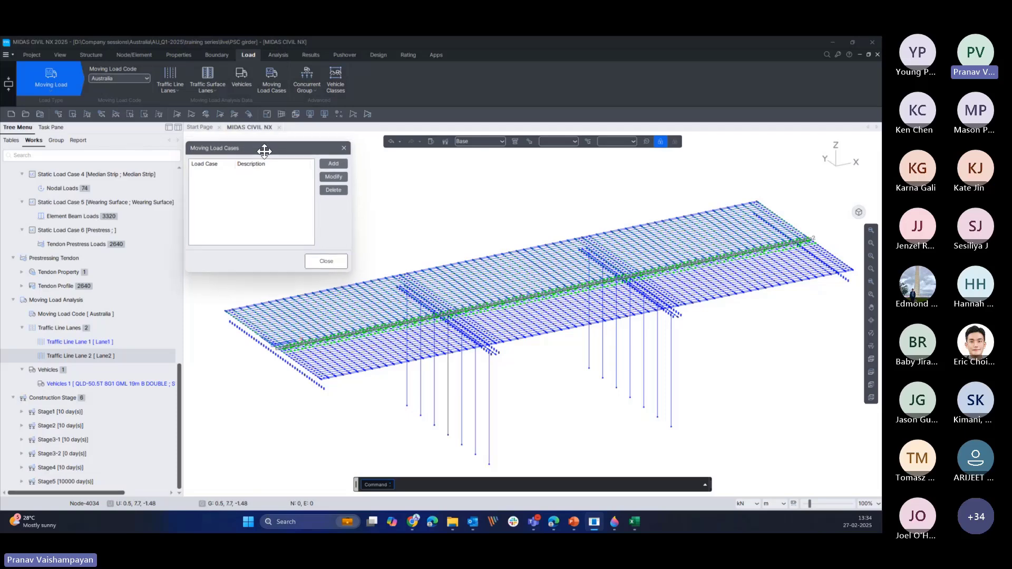
click(333, 164)
drag(294, 77, 497, 72)
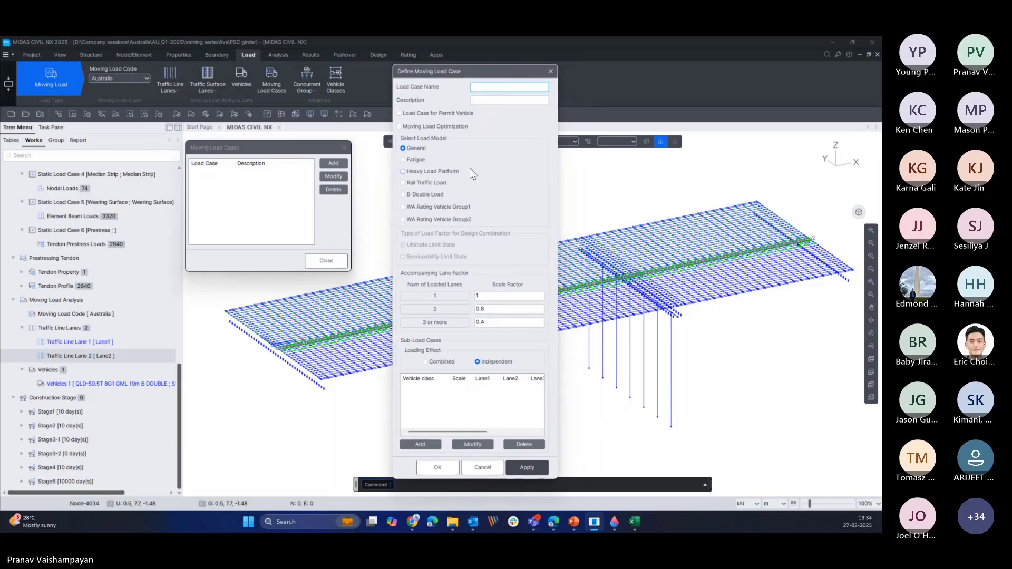
click(423, 195)
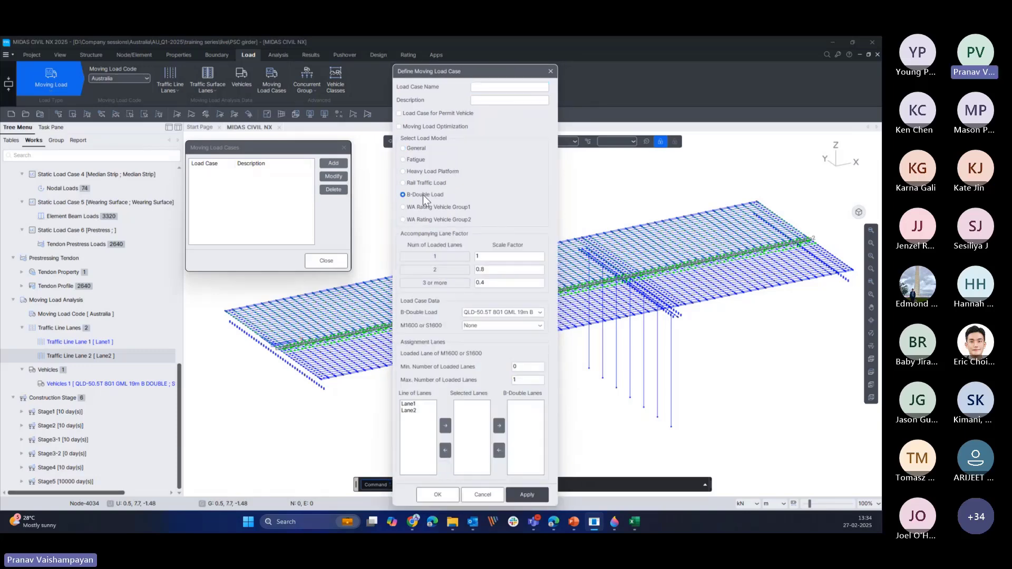
click(486, 87)
text(MV)
drag(479, 72, 462, 68)
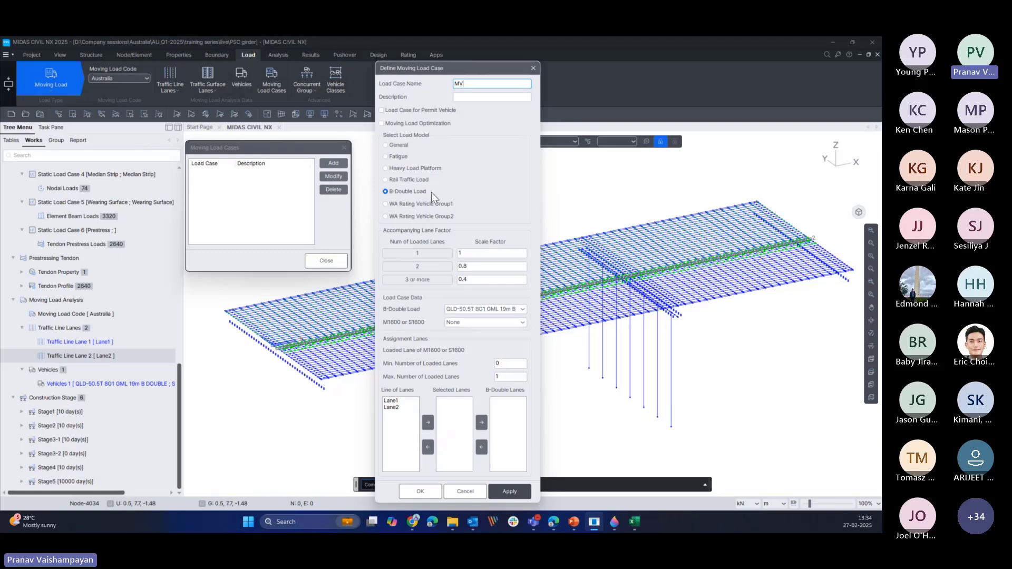
drag(472, 69, 474, 66)
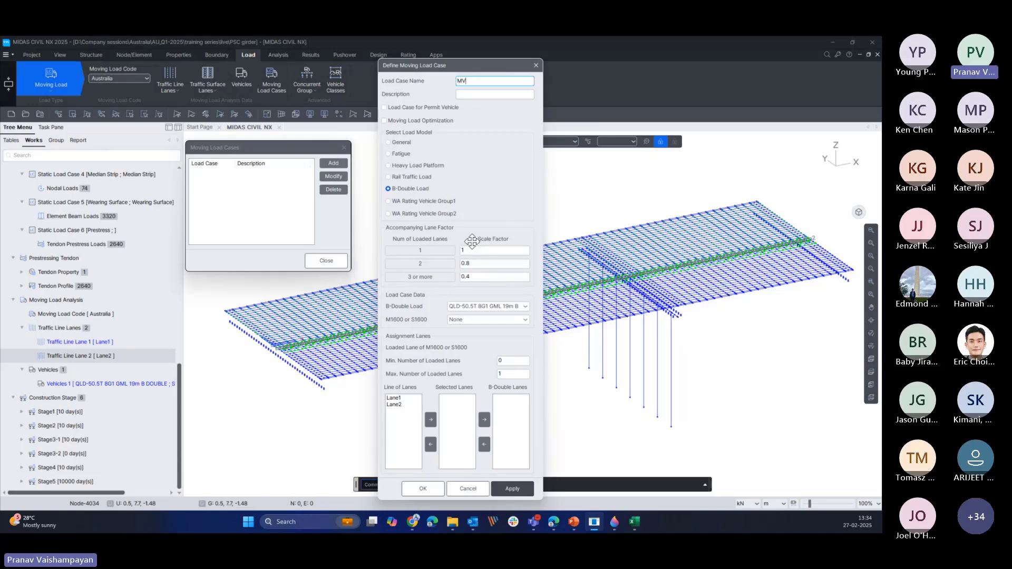
- Choose the QLD-50.5T BG1 GML 19m B DOUBLE vehicle as the B-Double load and keep M1600 or S1600 at None
click(478, 308)
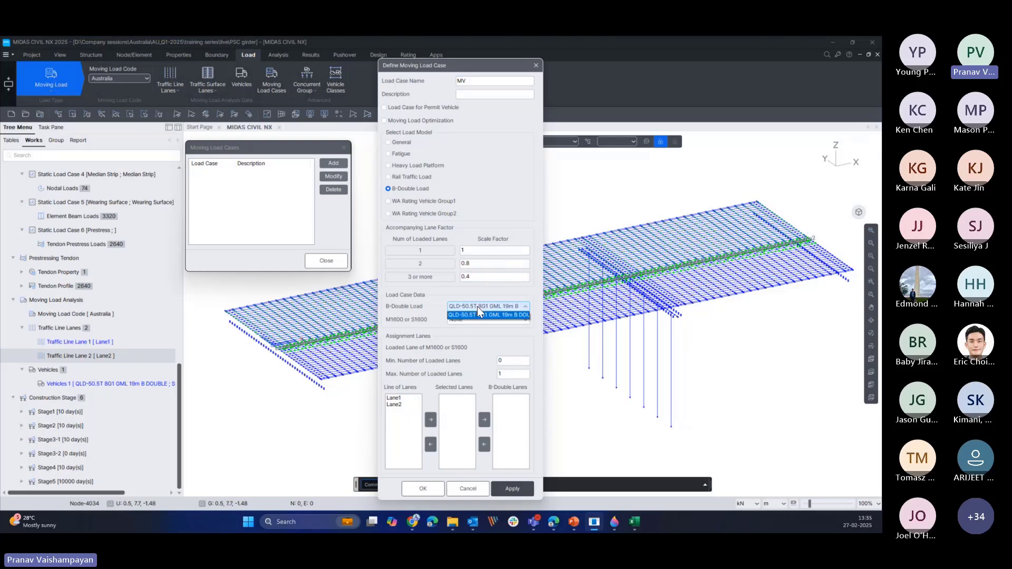
click(479, 315)
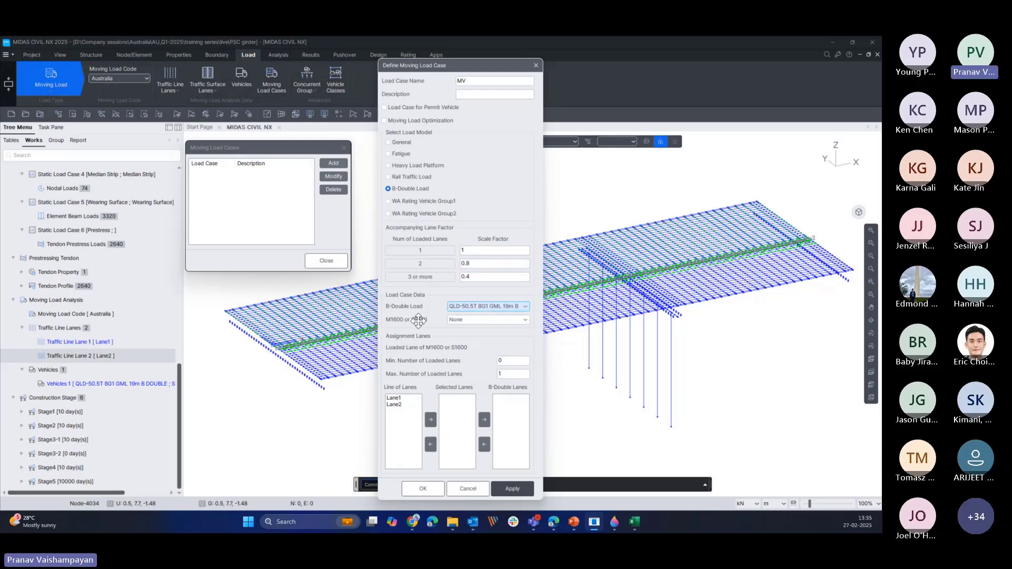
click(477, 319)
click(458, 329)
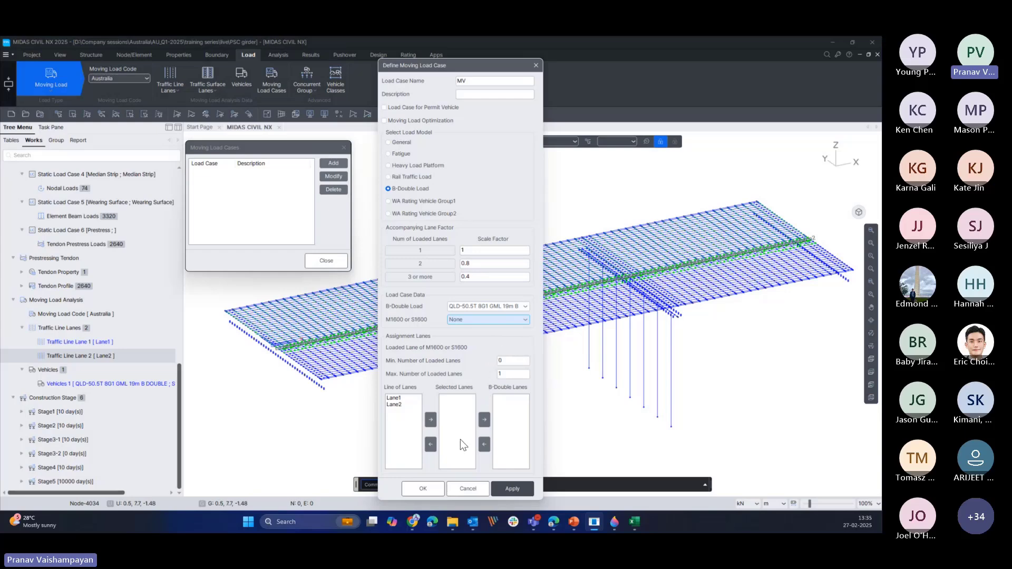
- Assign Lane1 and Lane2 as the selected lanes of load case MV, make Lane1 its B-Double lane, and save the case
click(394, 398)
click(430, 420)
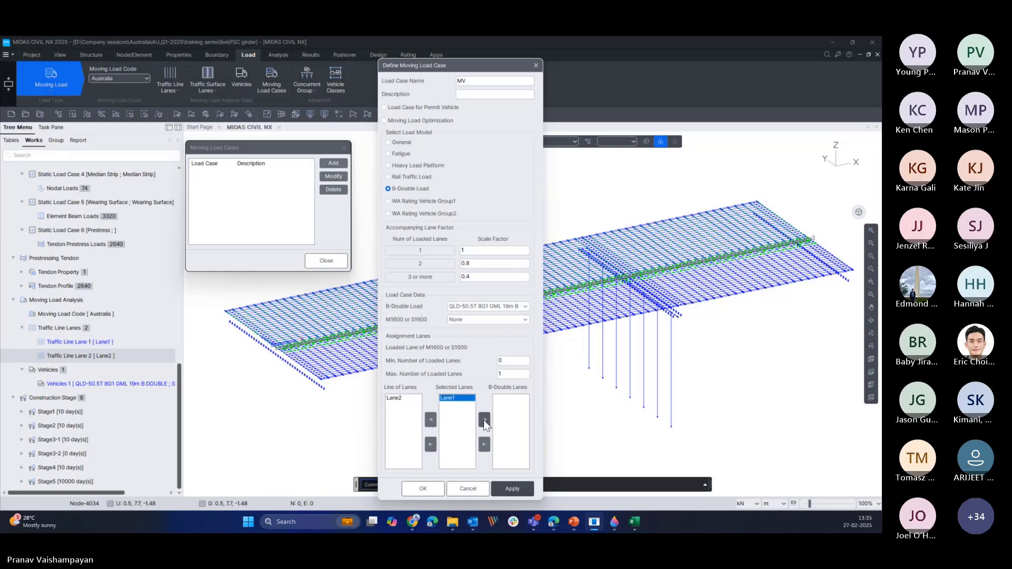
click(484, 419)
click(420, 399)
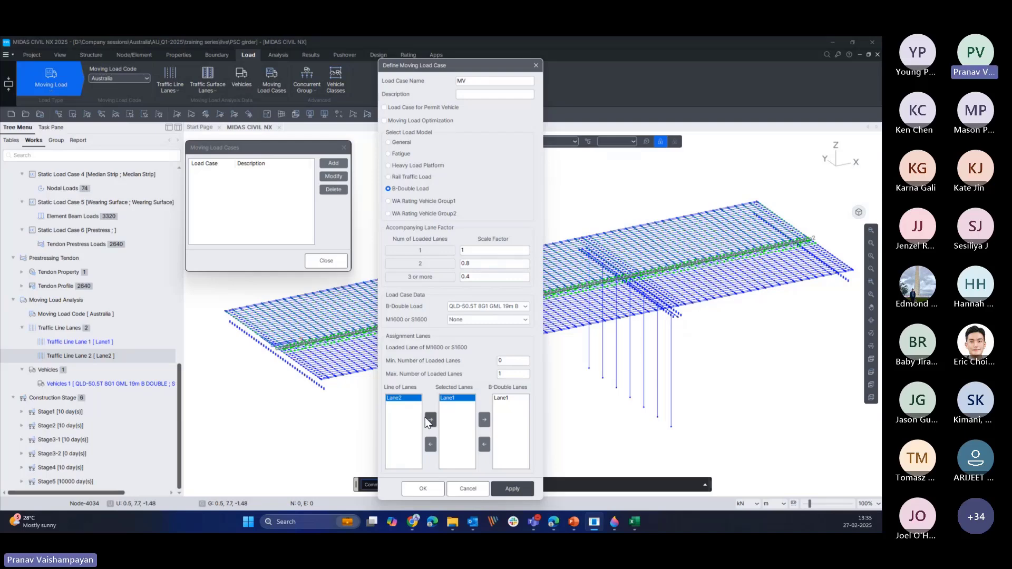
drag(495, 65, 501, 65)
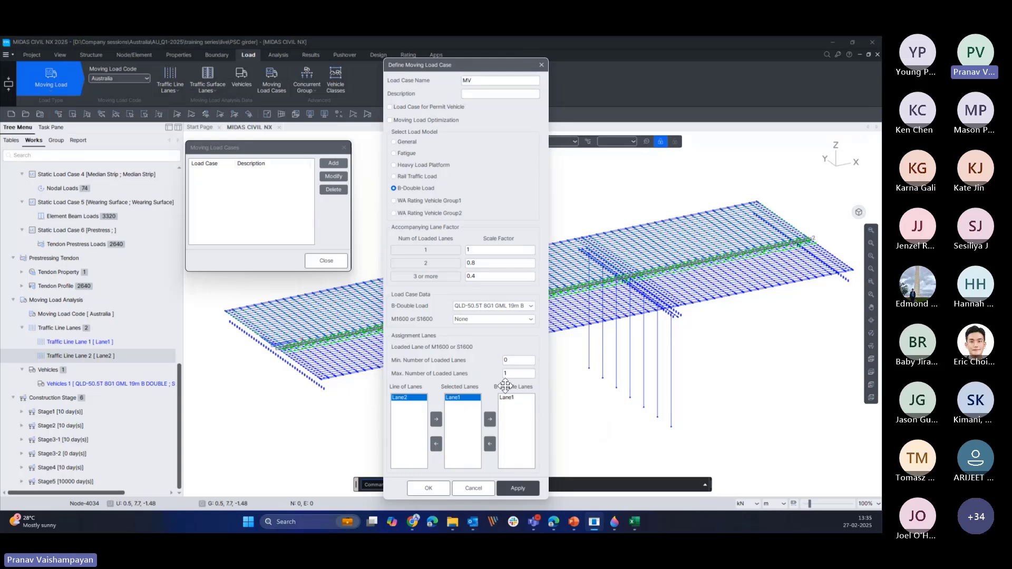
drag(498, 74, 635, 54)
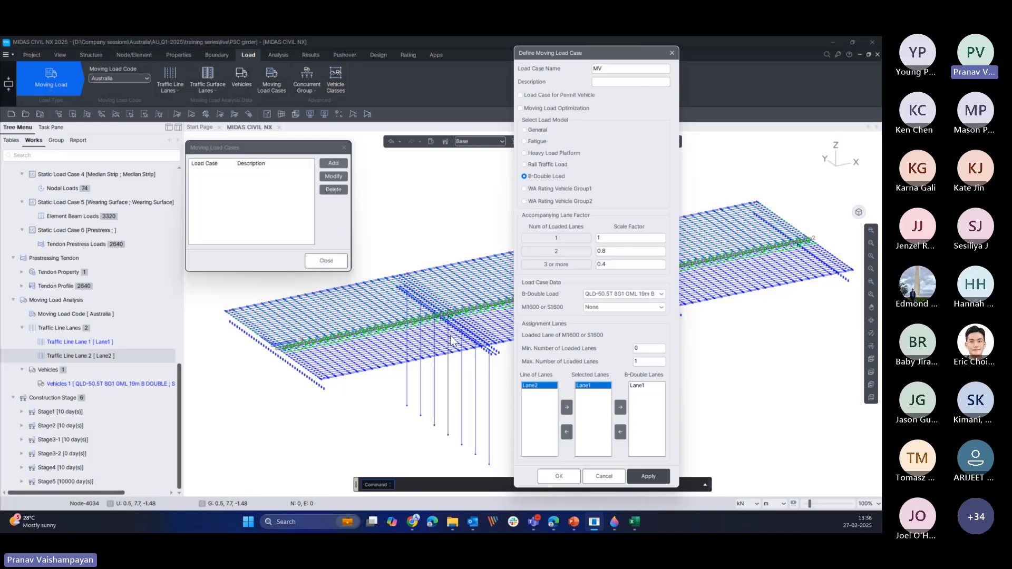
click(640, 386)
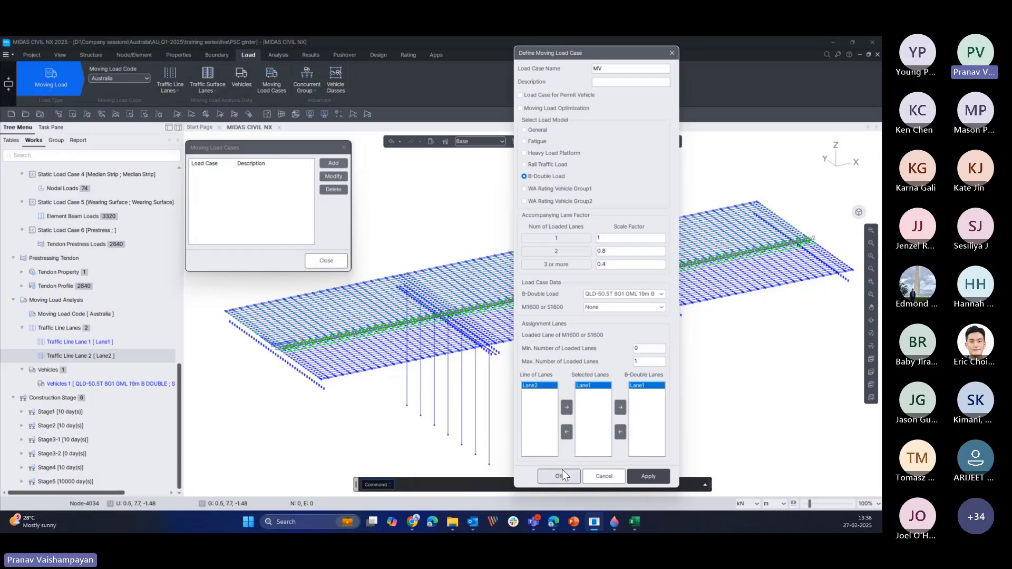
mouse_move(613, 48)
mouse_down()
mouse_move(907, 47)
mouse_move(599, 39)
mouse_up()
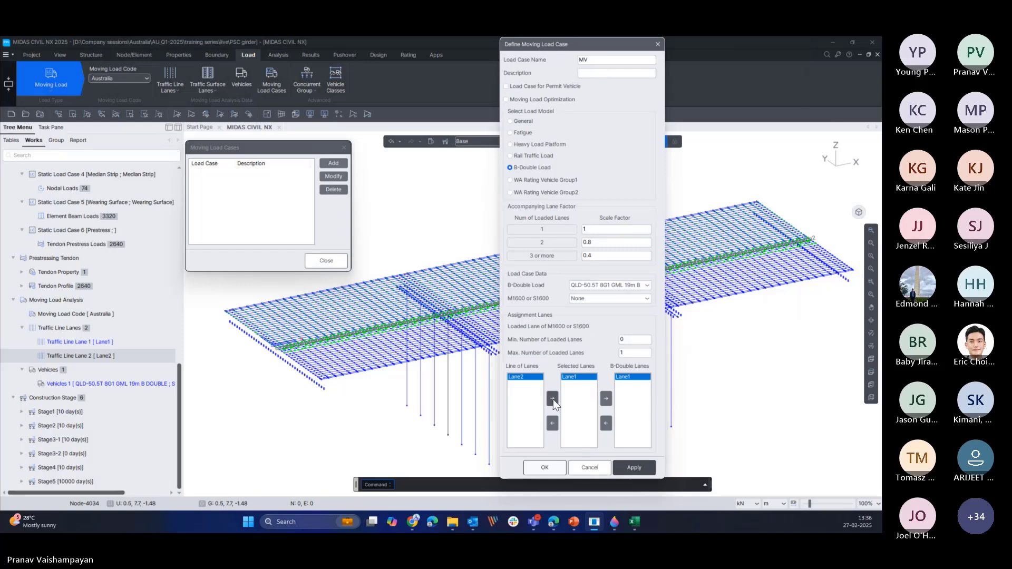
click(554, 468)
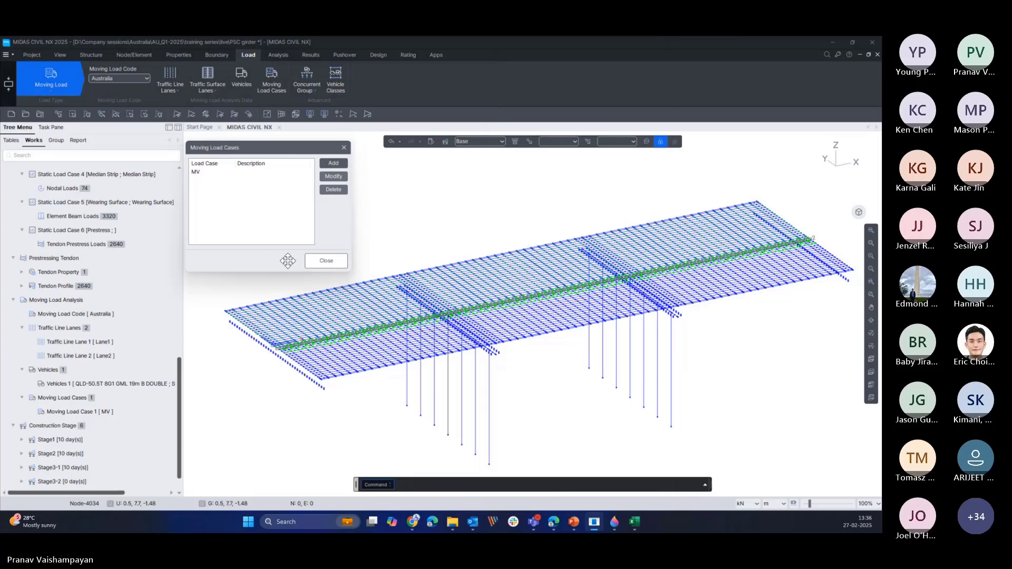
- Reopen moving load case MV to check its lane assignments, and close the moving load case definitions
double_click(236, 172)
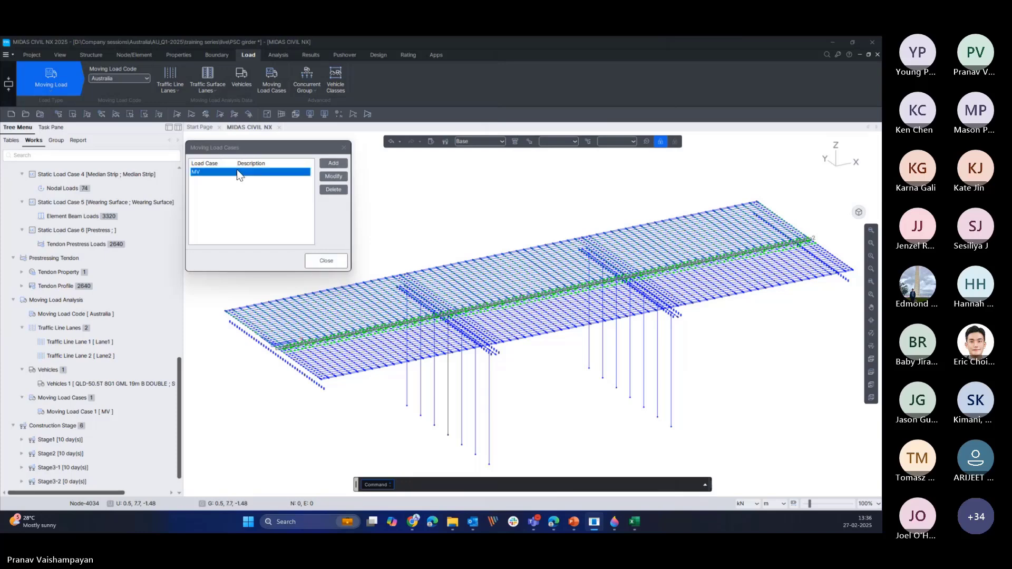
drag(301, 77, 659, 44)
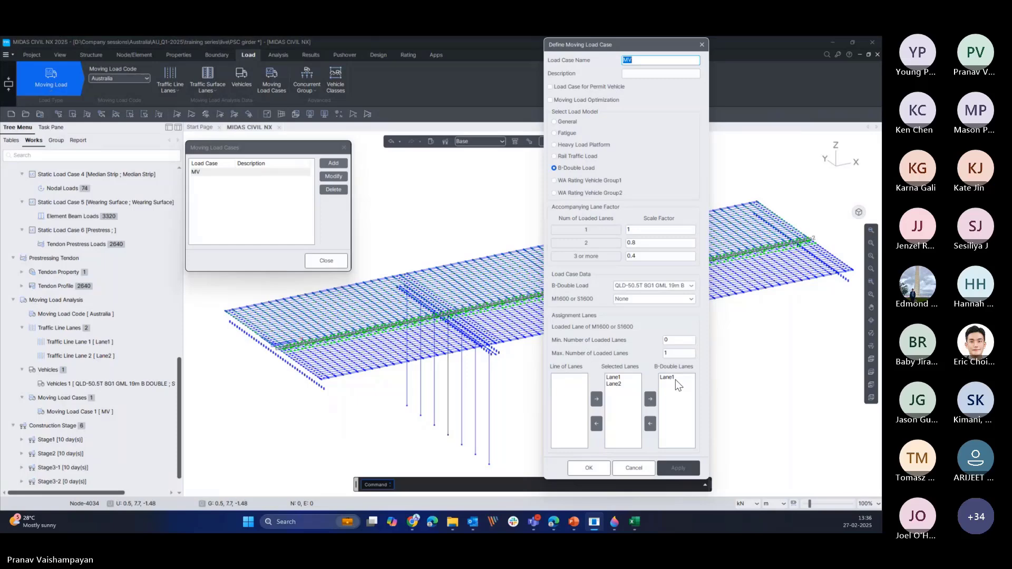
click(644, 60)
click(706, 48)
drag(269, 146, 468, 189)
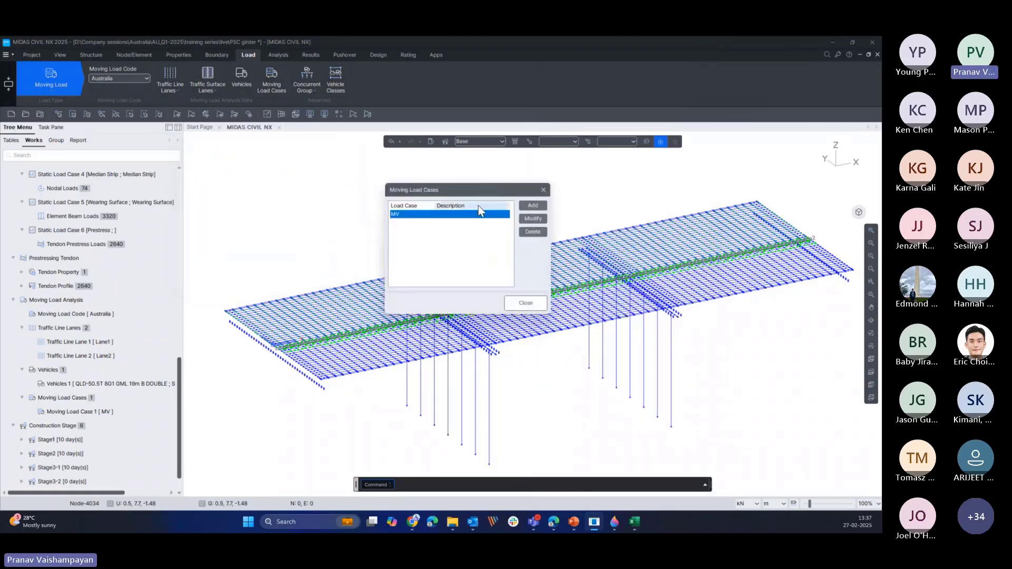
click(544, 305)
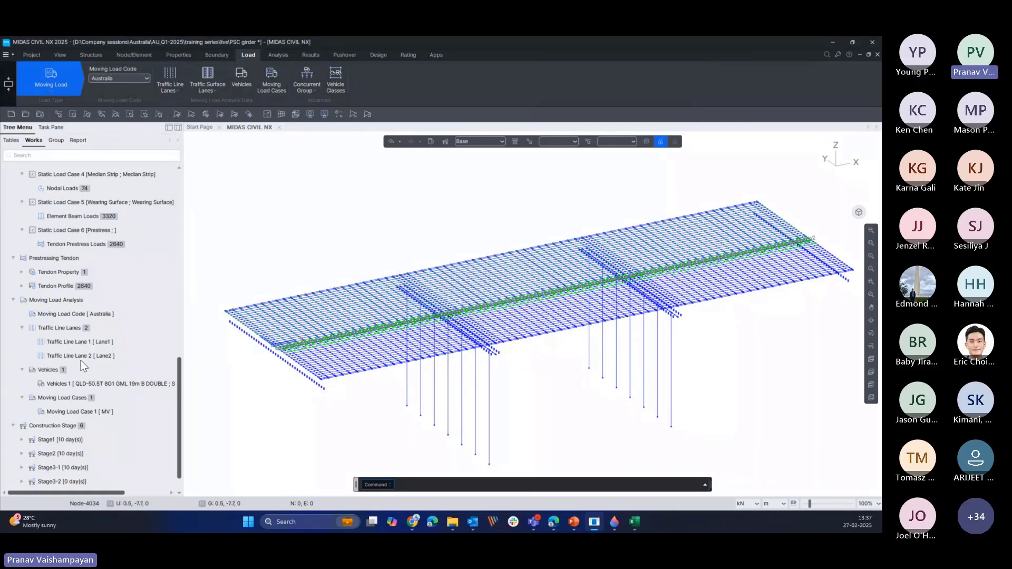
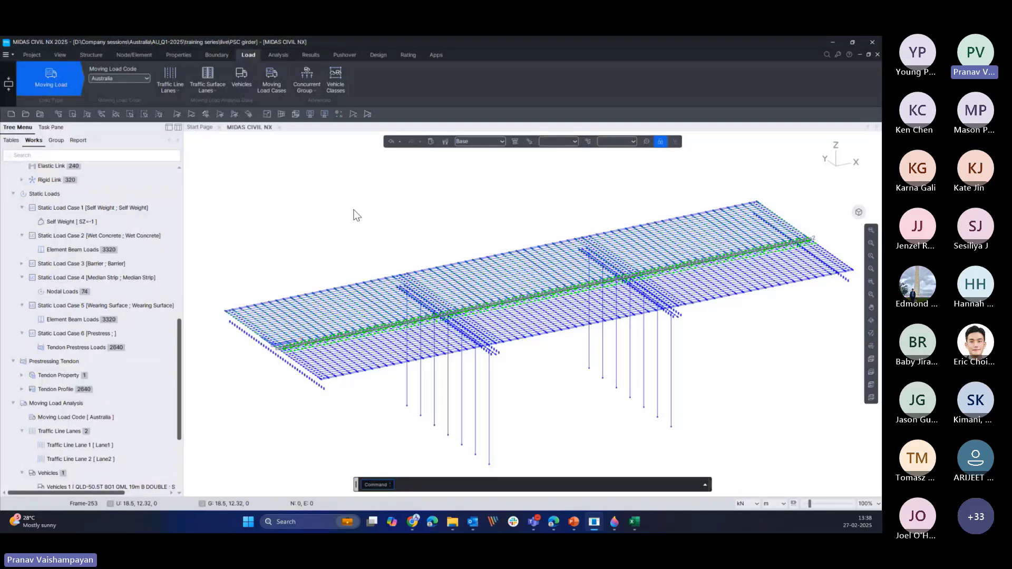
- Remove the traffic line lane display from the deck and render the bridge with its solid member sections
right_click(64, 443)
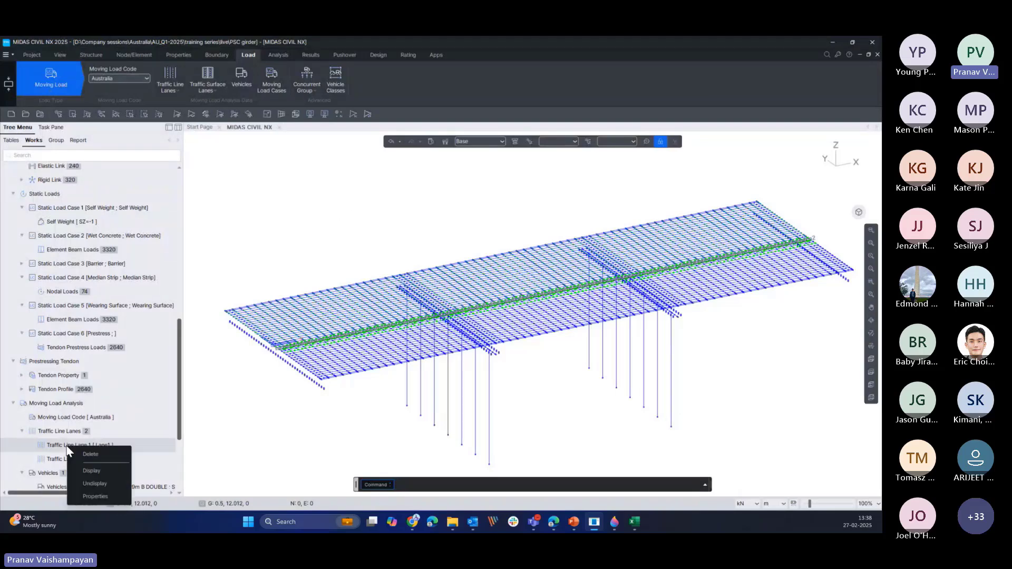
click(90, 475)
right_click(90, 466)
click(105, 474)
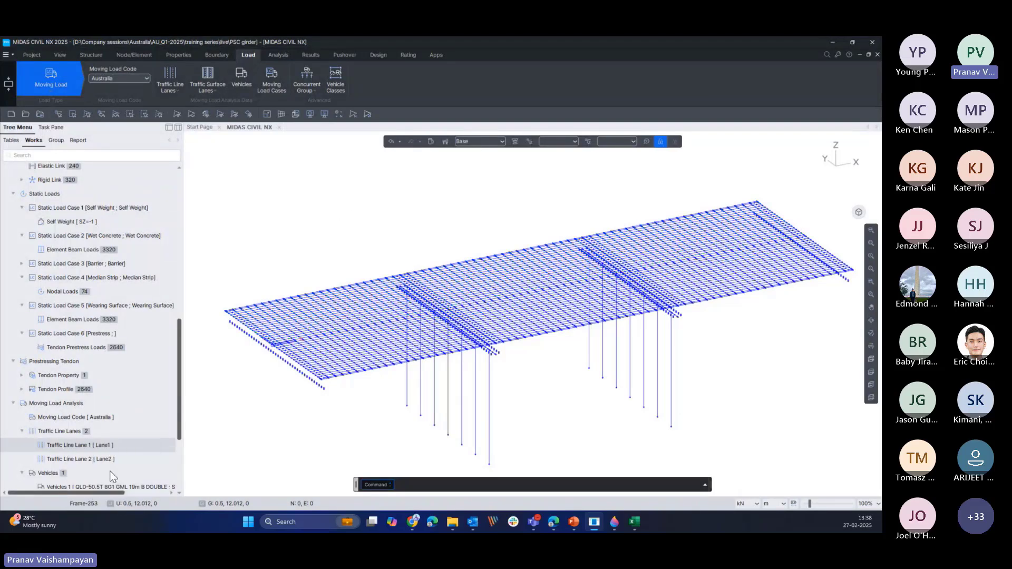
click(295, 114)
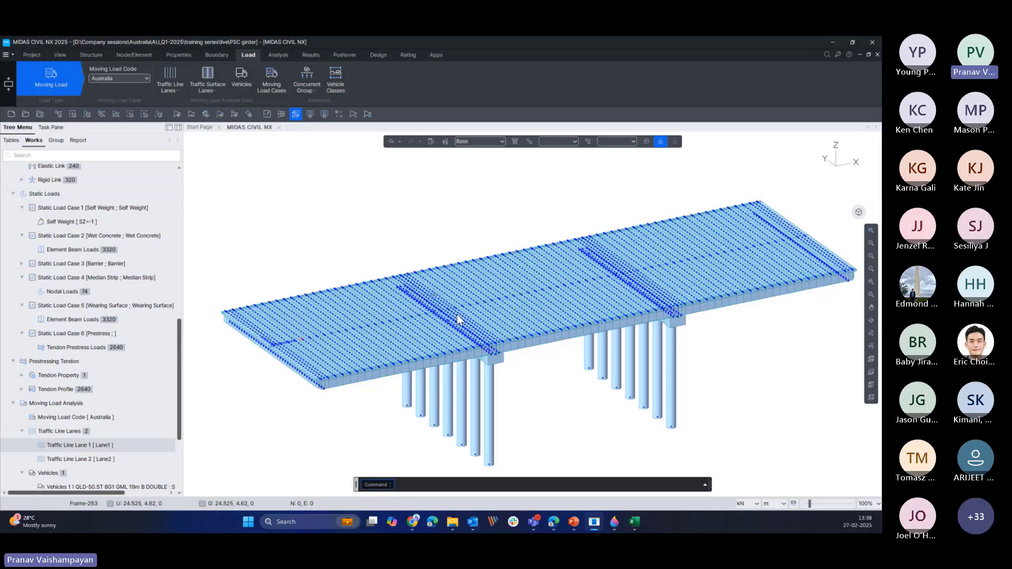
middle_drag(598, 342, 592, 335)
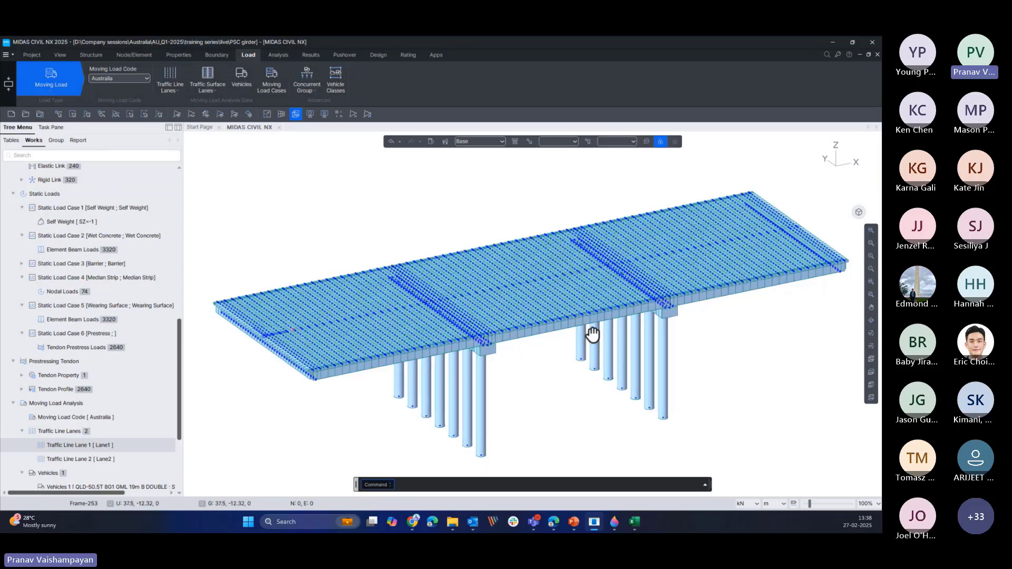
- Display construction stages Stage1 and Stage2 one after the other and inspect the girders placed on the piers
click(499, 140)
click(470, 157)
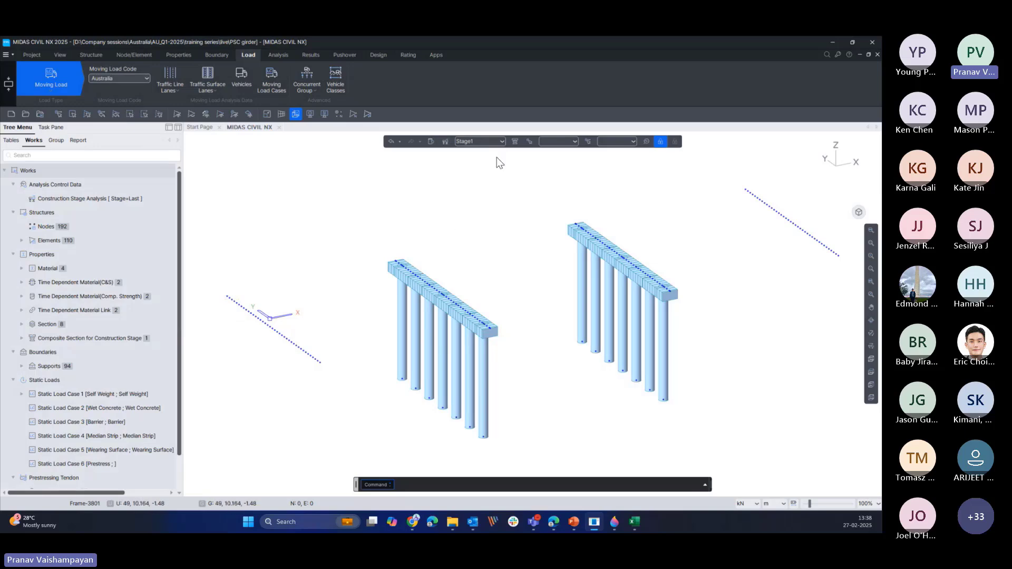
click(499, 141)
click(470, 167)
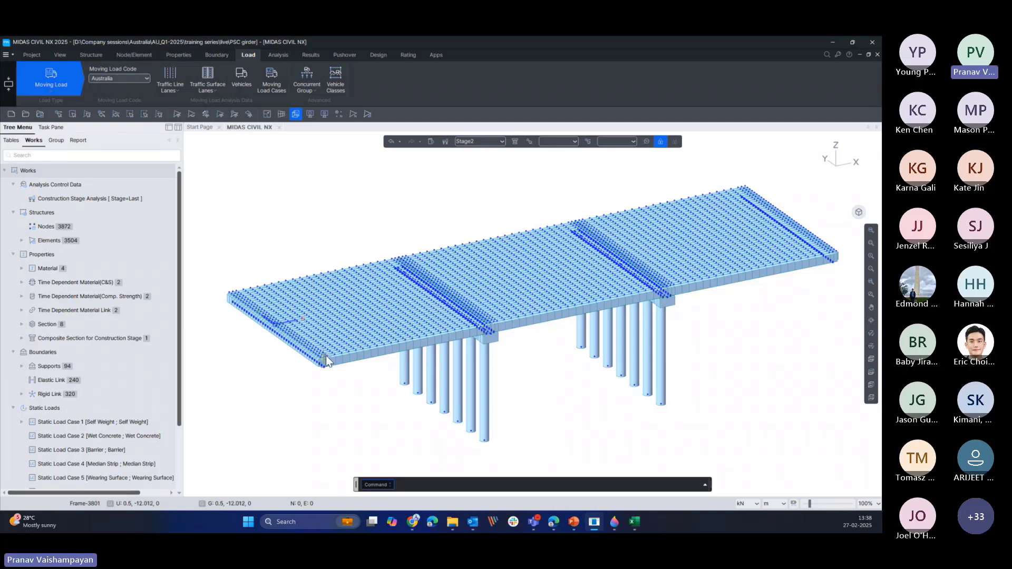
scroll(326, 353, up, 2)
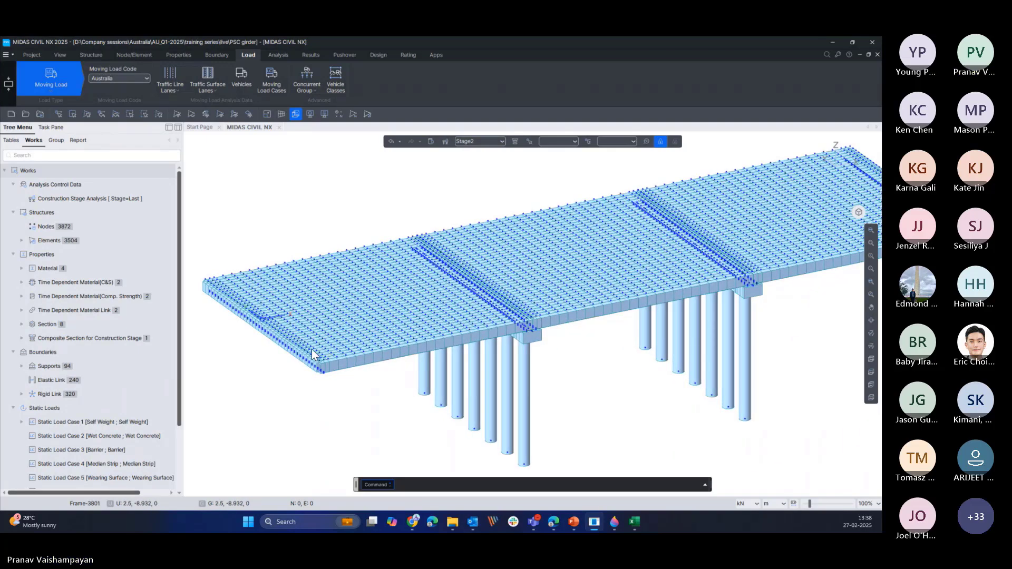
scroll(334, 400, up, 3)
scroll(334, 399, down, 5)
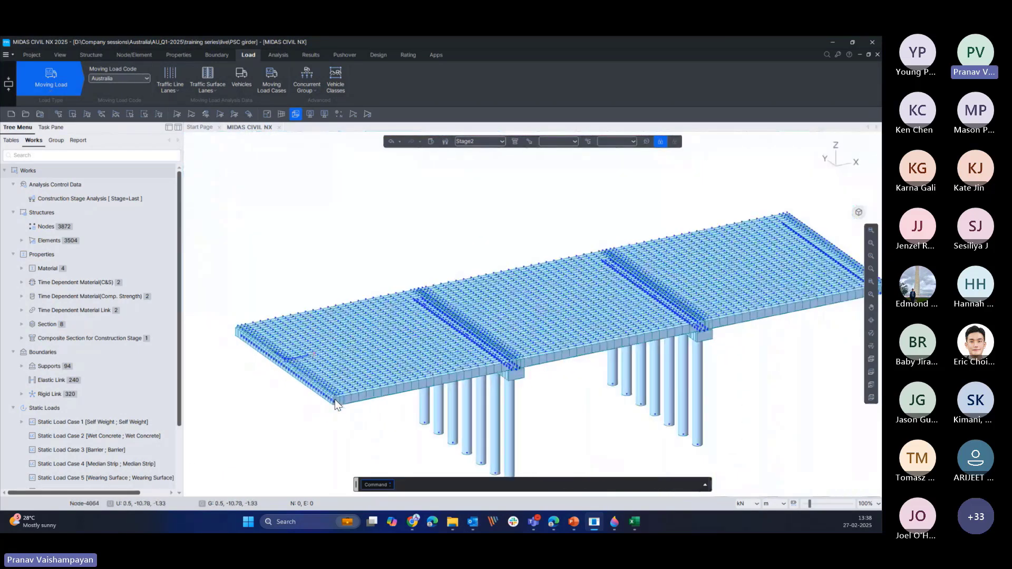
middle_drag(594, 397, 557, 382)
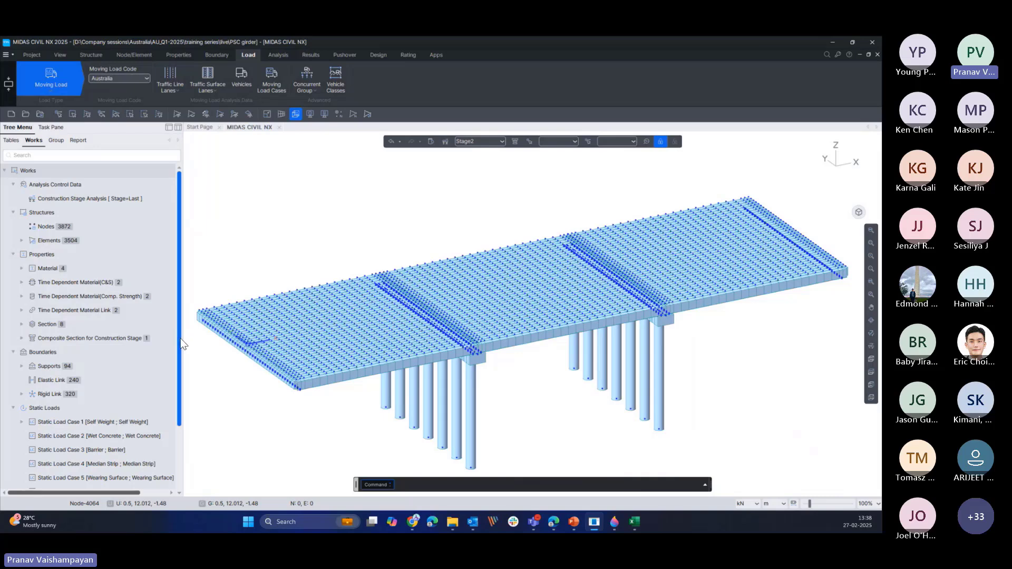
- Review the static load cases of Stage2 in the works tree, including the contents of the Self Weight case
drag(177, 337, 175, 384)
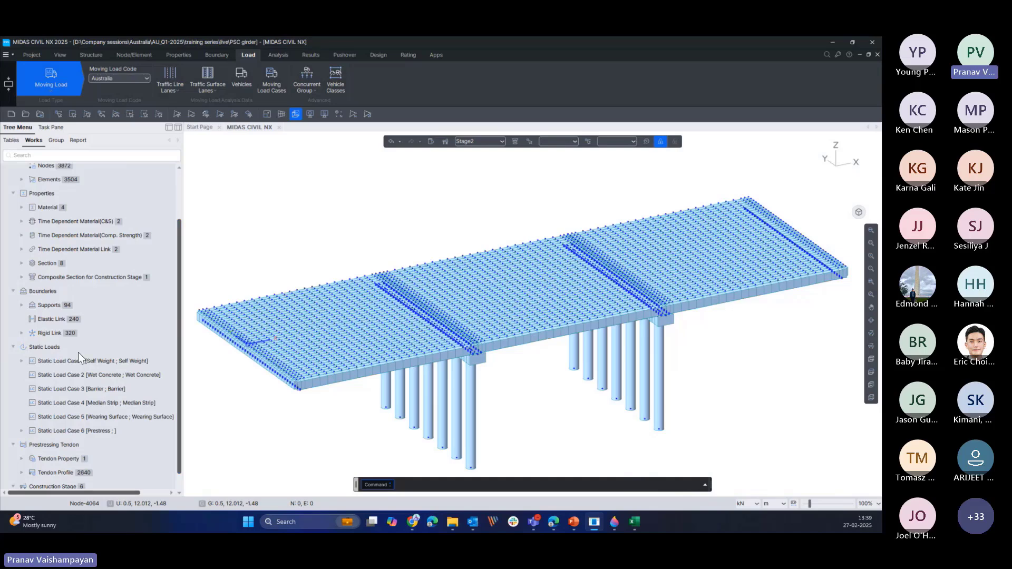
click(22, 360)
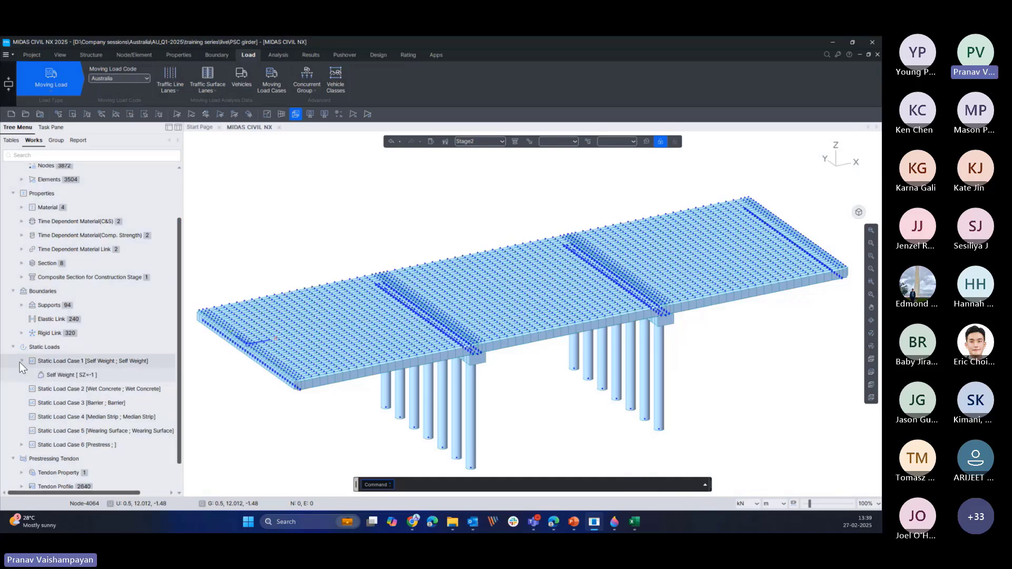
click(21, 361)
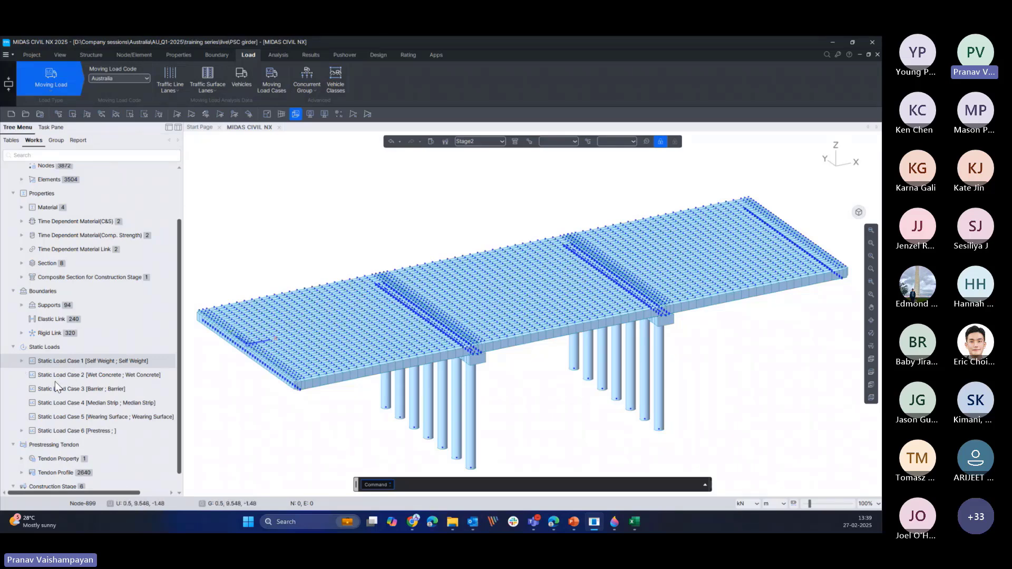
click(79, 403)
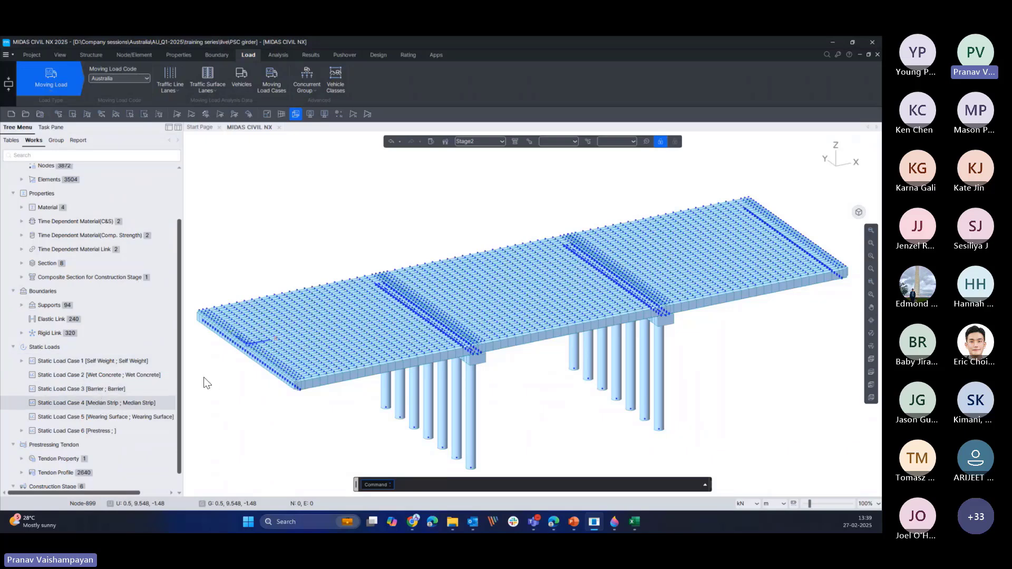
- Display Stage3-1 and show the loads under the Wet Concrete load case in the works tree
click(499, 142)
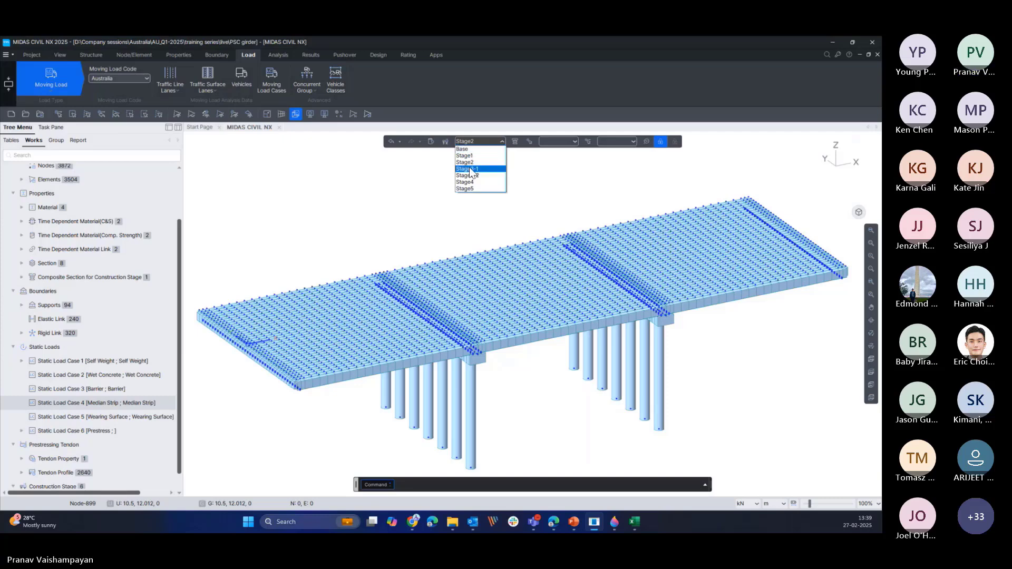
click(468, 172)
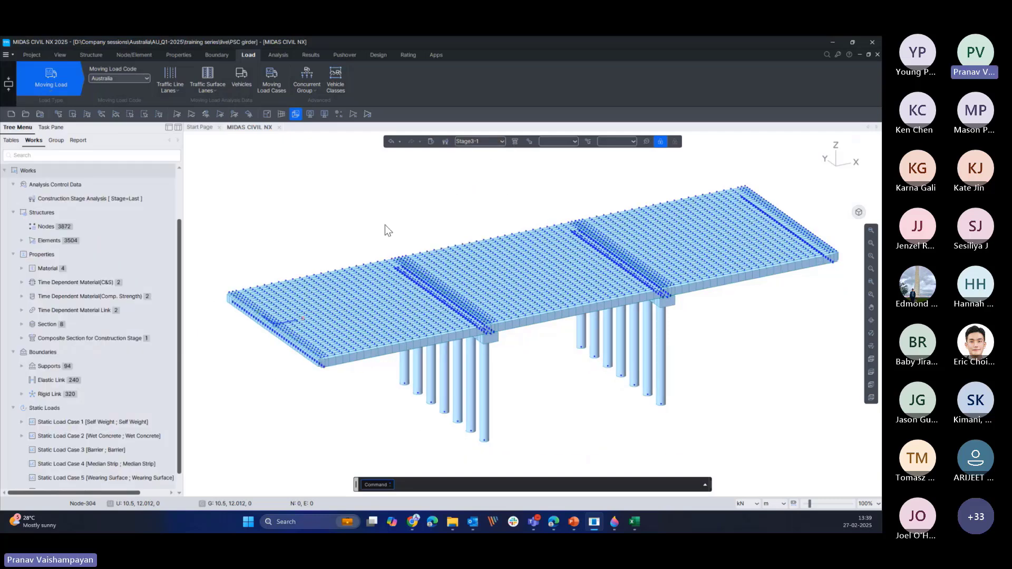
click(22, 436)
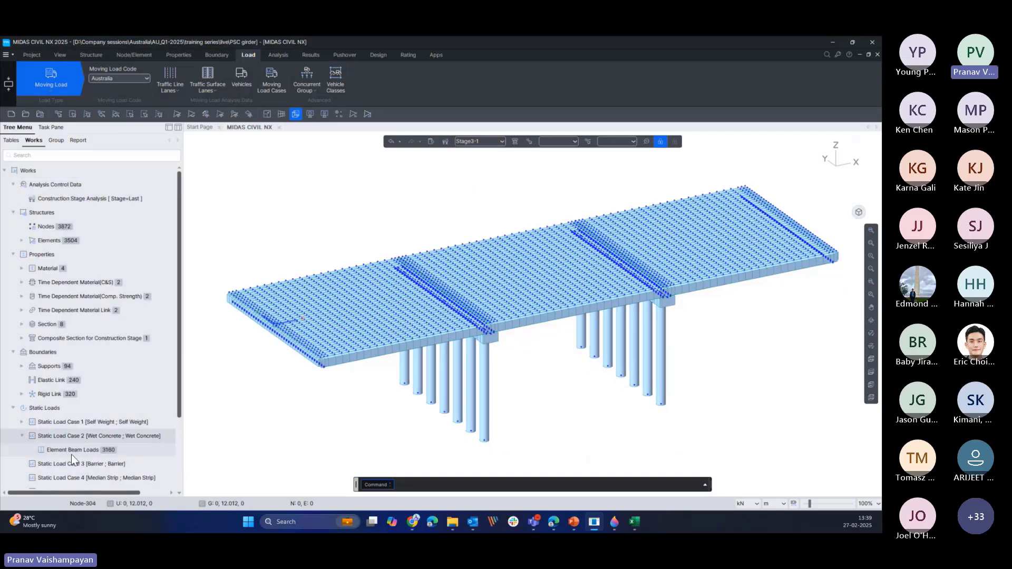
- Display Stage3-2 and Stage4 in turn, and review the static load cases of Stage4
click(502, 145)
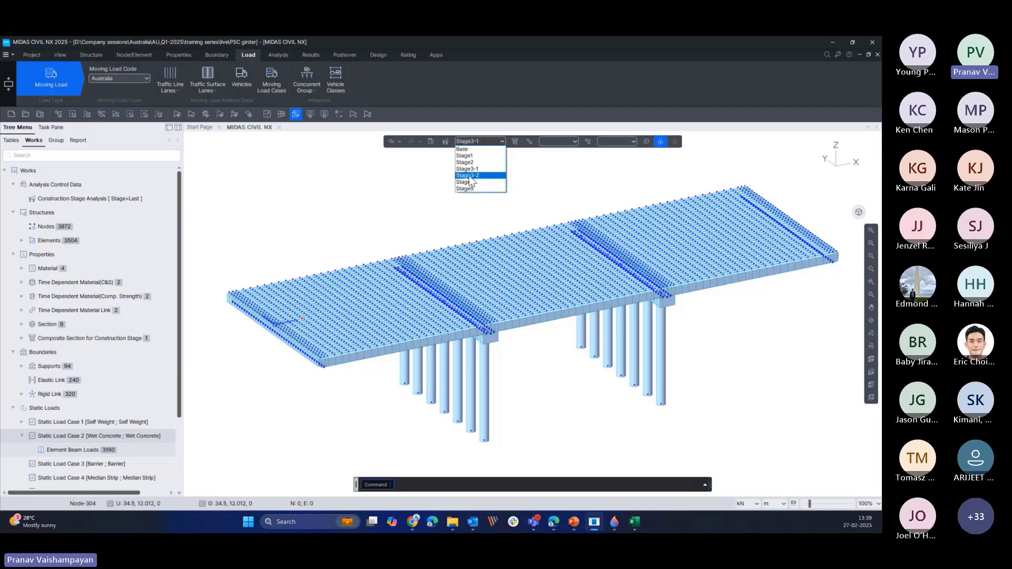
click(470, 176)
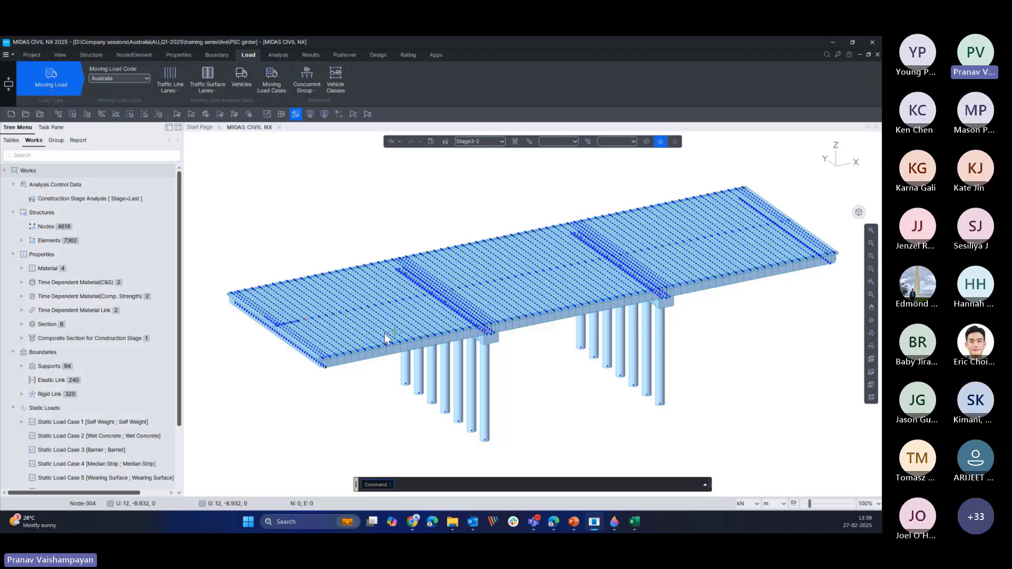
click(480, 141)
click(473, 181)
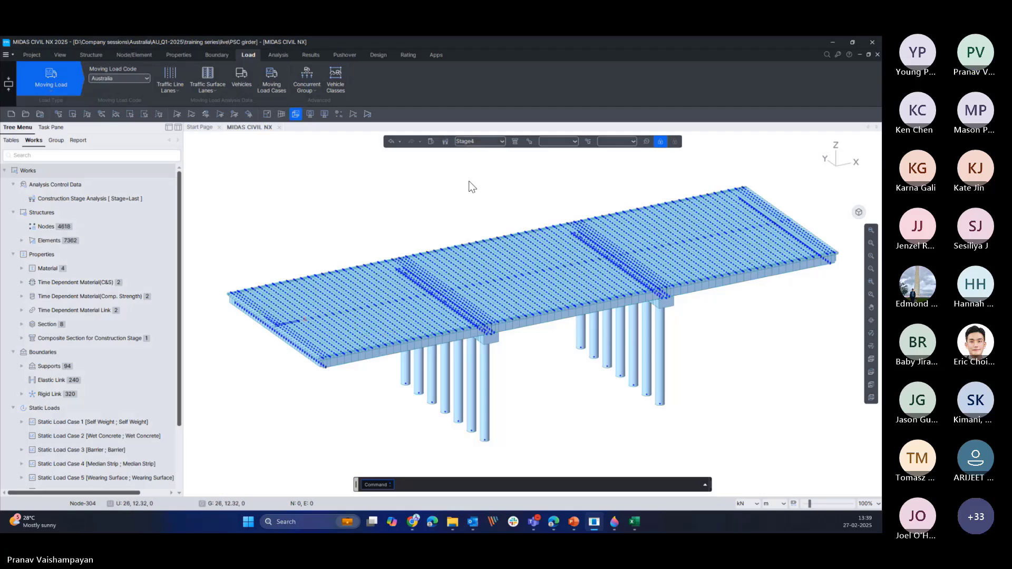
scroll(178, 374, down, 2)
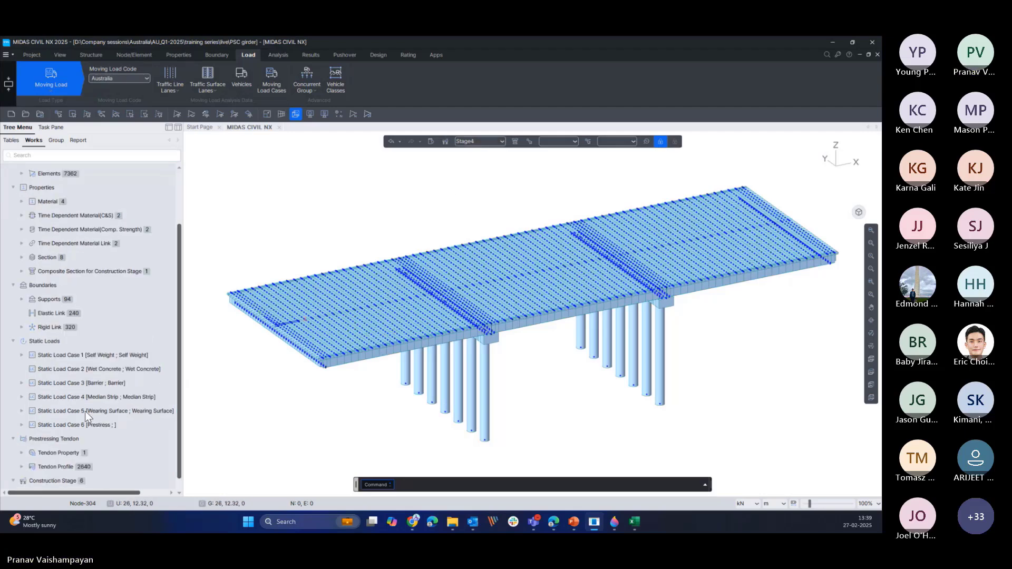
- Display the final construction stage, Stage5, and return the model to the Base stage
click(500, 141)
click(470, 191)
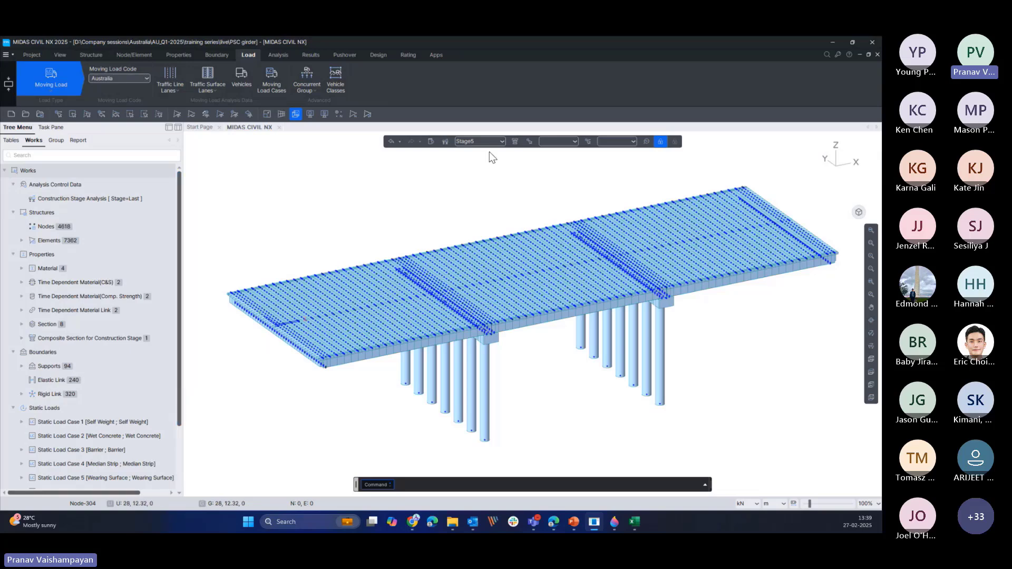
click(500, 142)
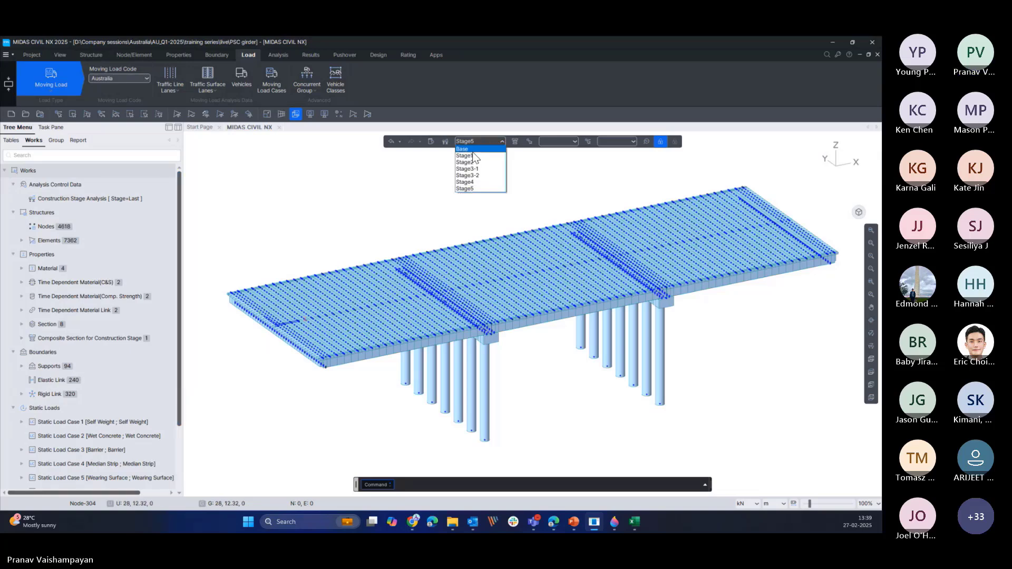
click(472, 152)
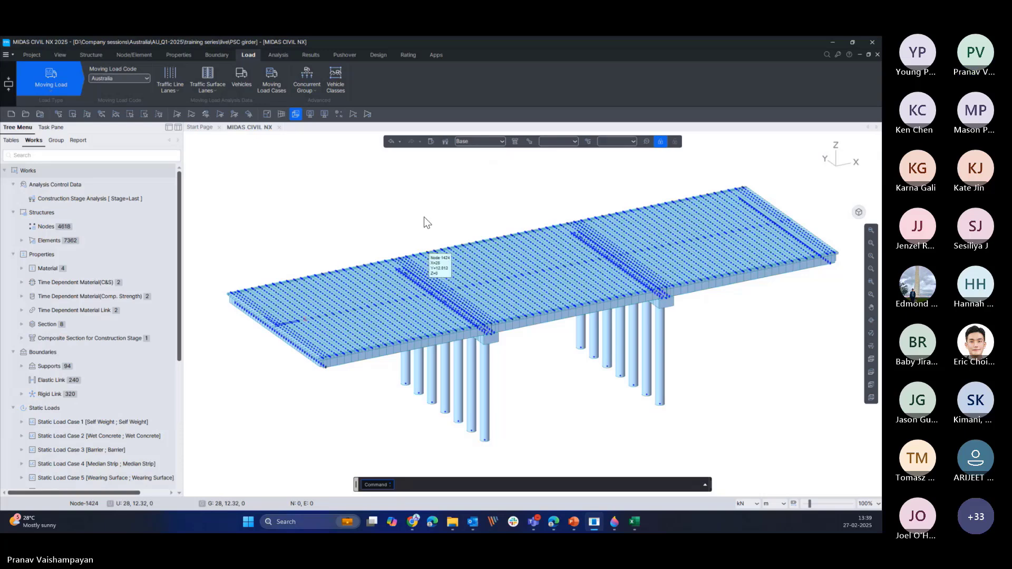
- Open the definition of Stage1 from the list of construction stages
click(448, 141)
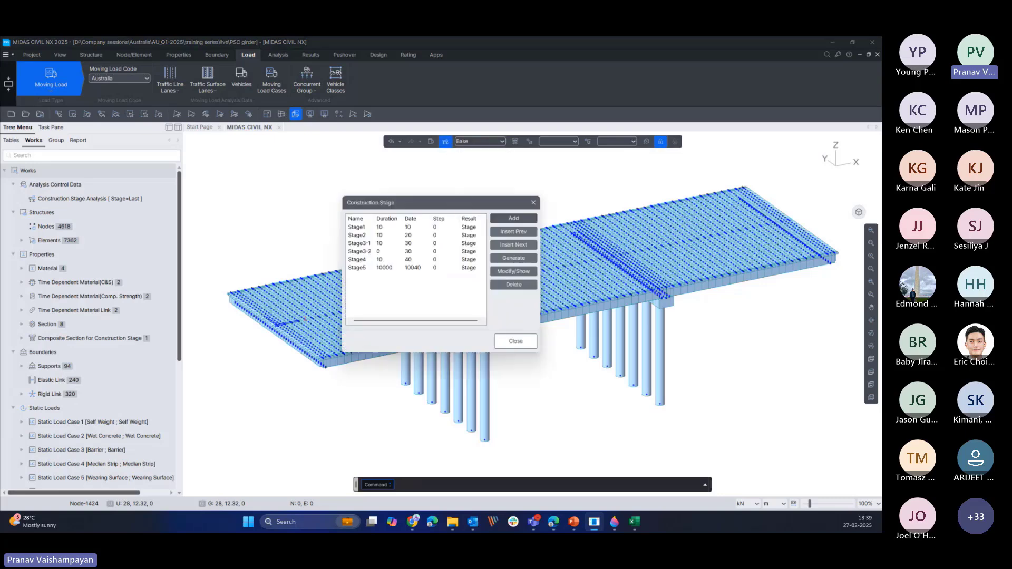
drag(464, 204, 397, 203)
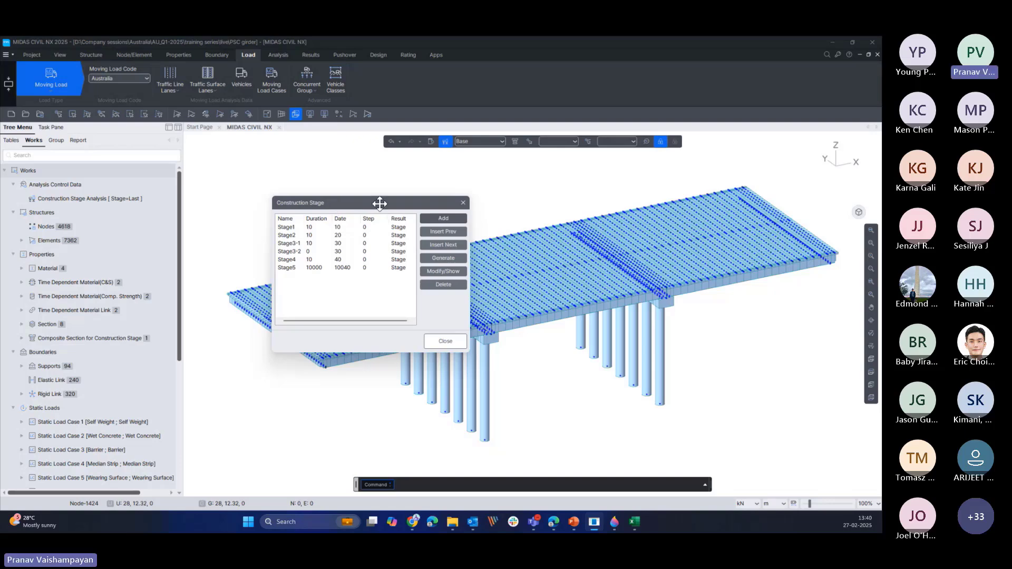
drag(380, 204, 325, 206)
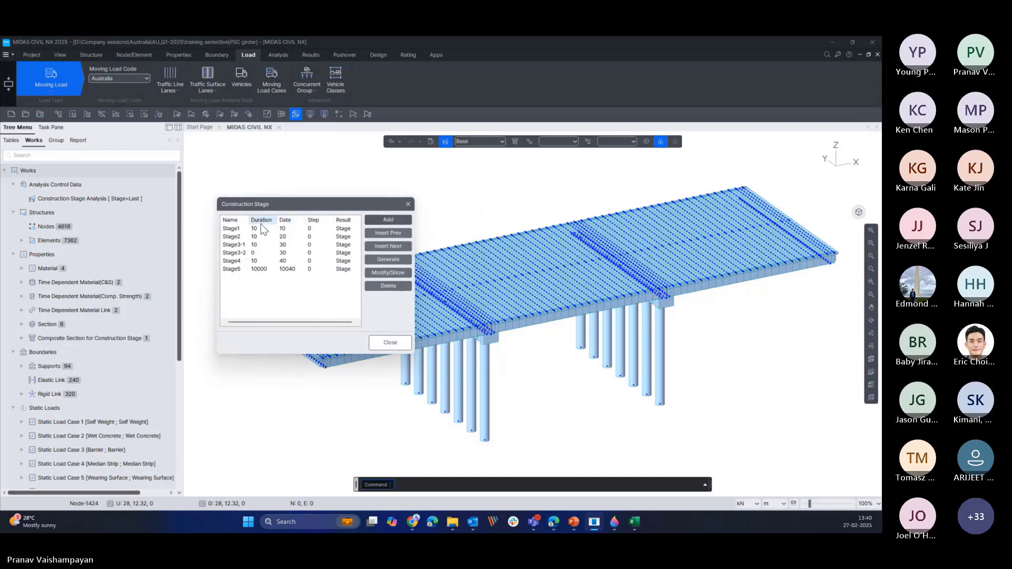
click(262, 228)
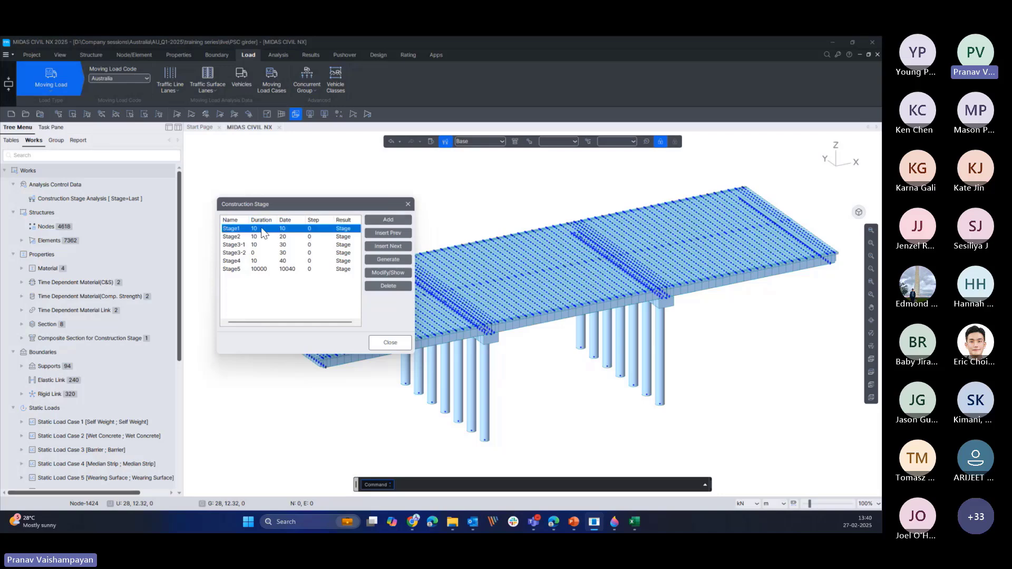
click(388, 272)
drag(397, 119, 600, 123)
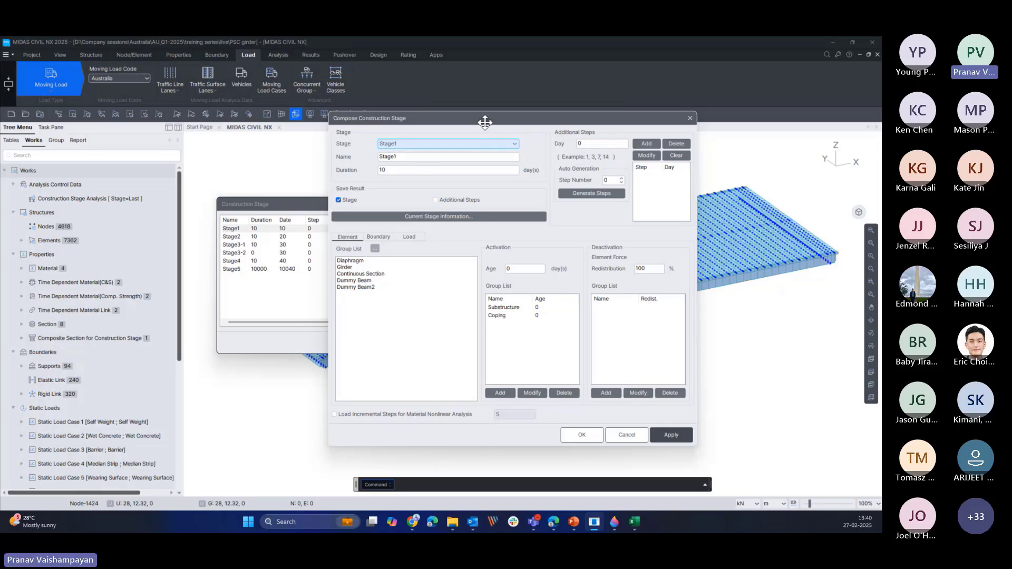
drag(485, 122, 506, 128)
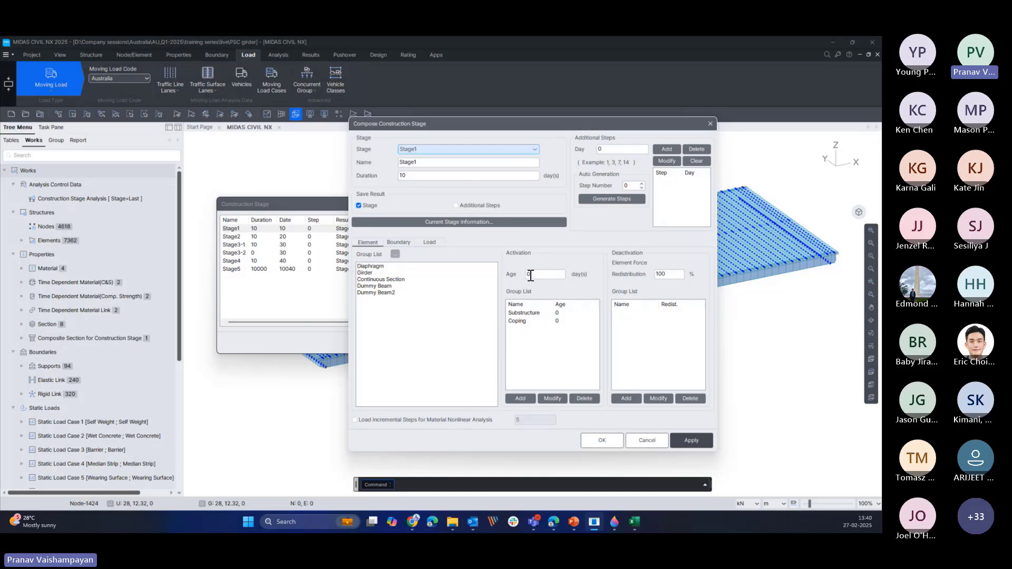
- Set the activation age of Stage1's Substructure and Coping element groups to 100 days and apply the change
click(530, 314)
click(525, 323)
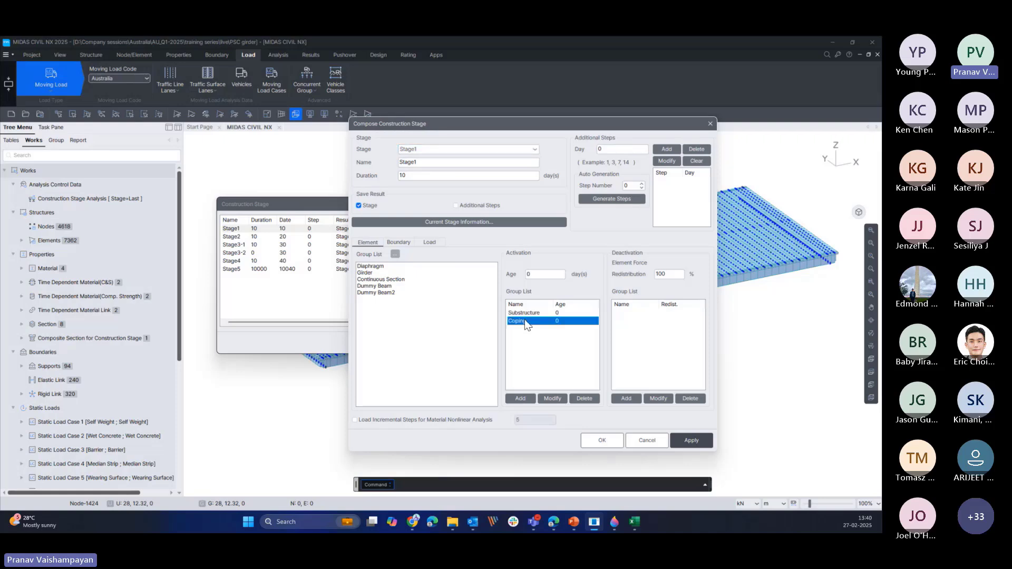
click(531, 313)
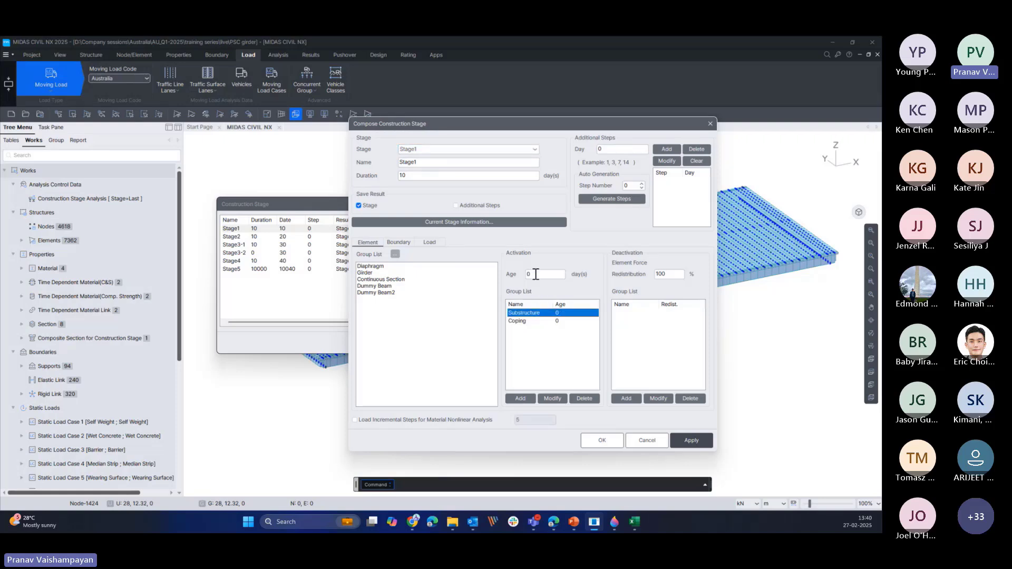
click(521, 321)
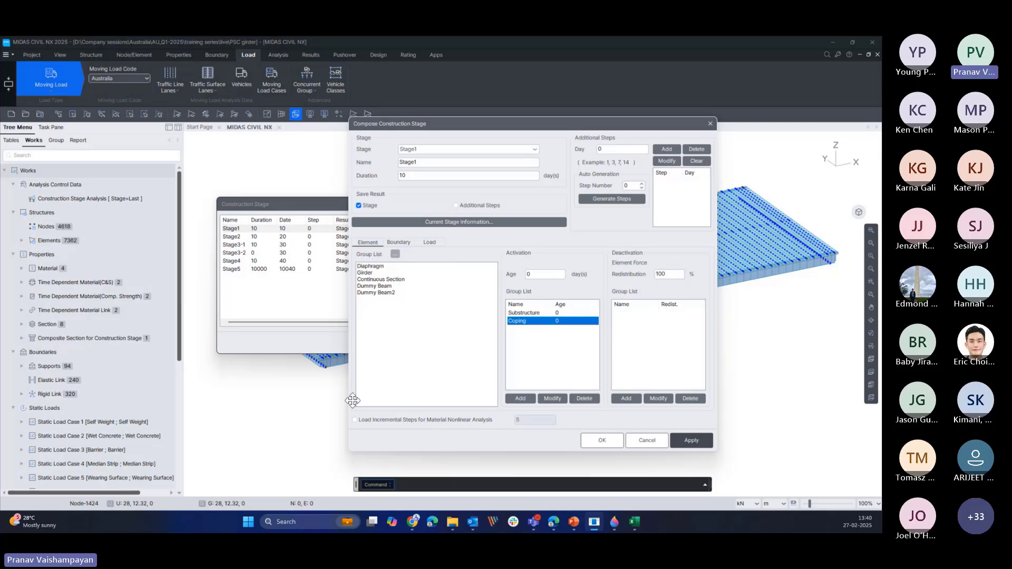
click(574, 314)
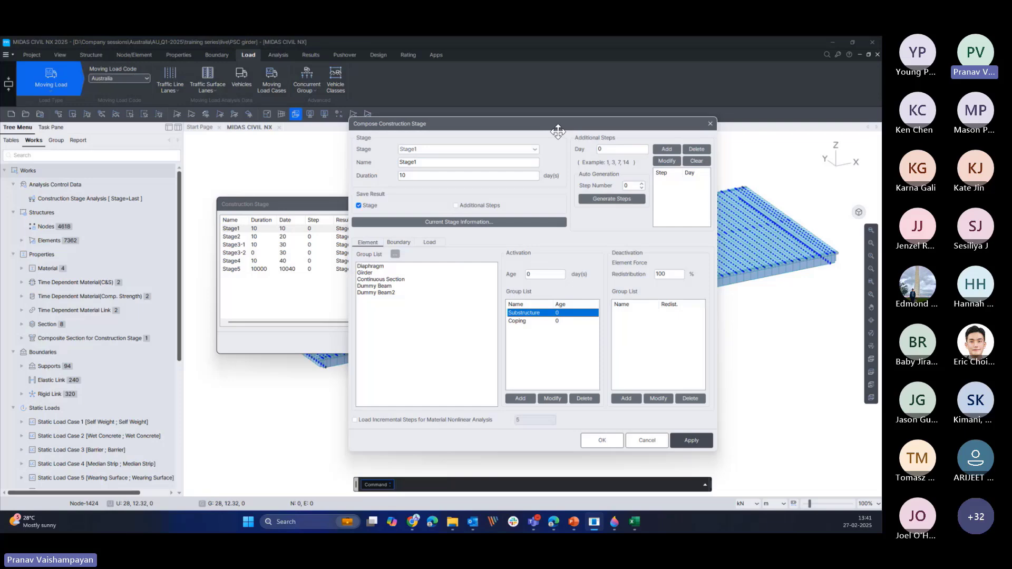
drag(556, 128, 554, 121)
click(530, 265)
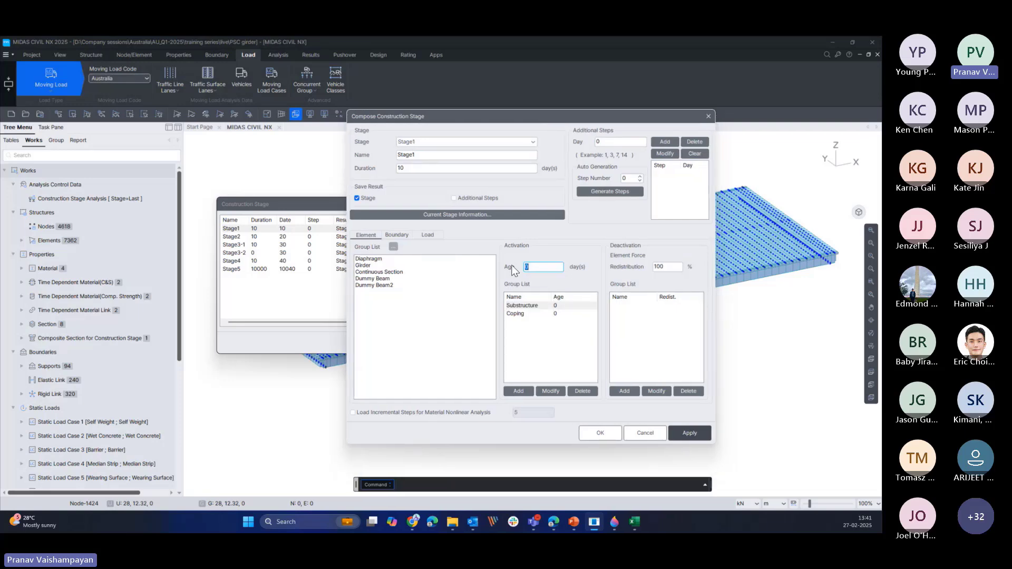
text(100)
click(547, 392)
shift+click(553, 315)
click(556, 393)
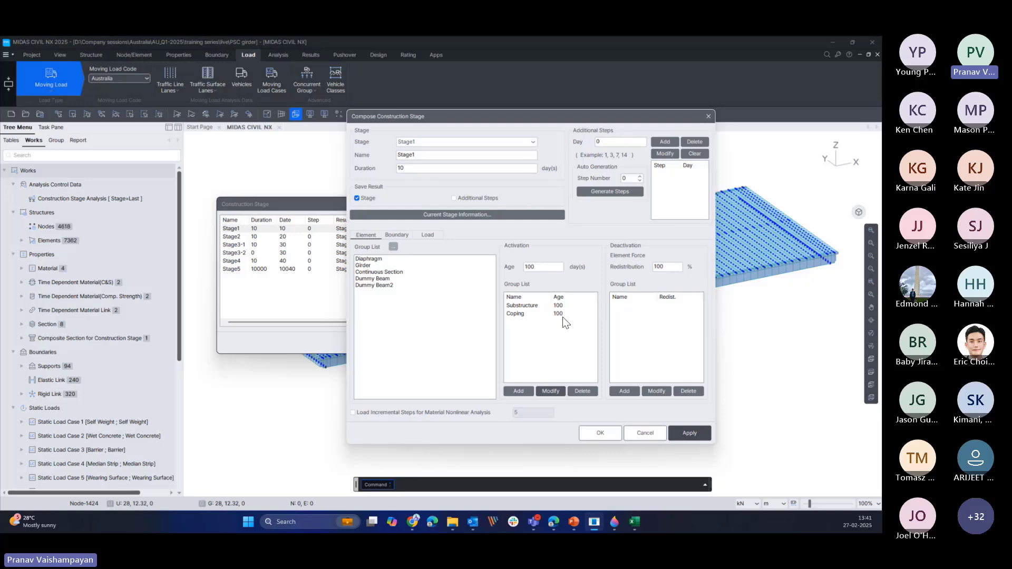
click(686, 434)
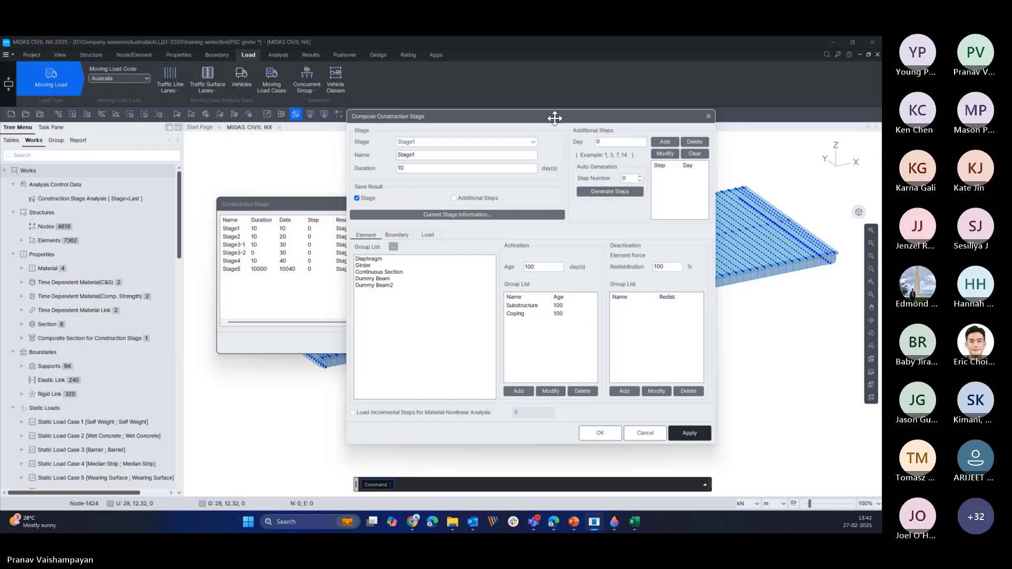
drag(555, 118, 616, 174)
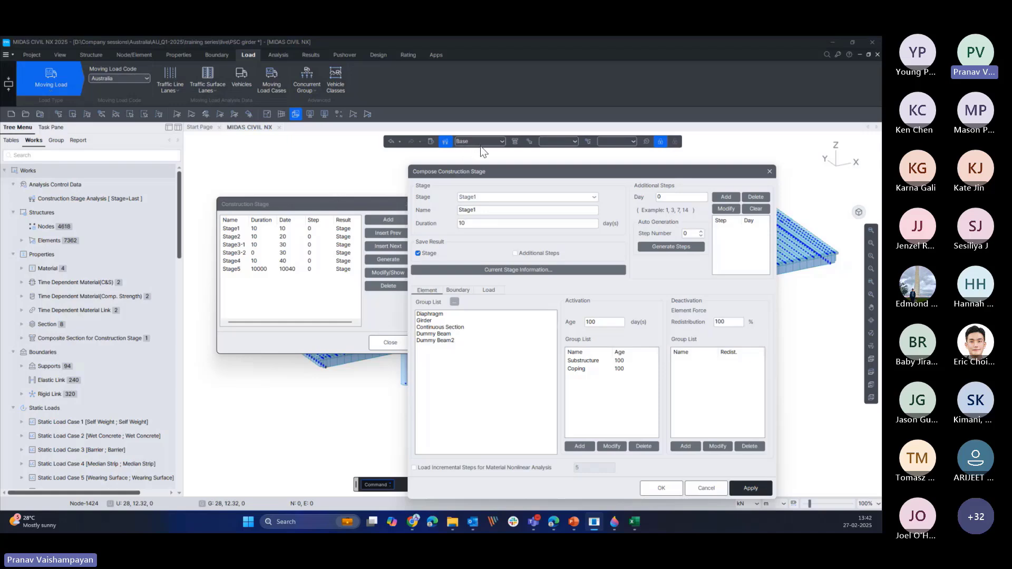
drag(538, 177, 568, 158)
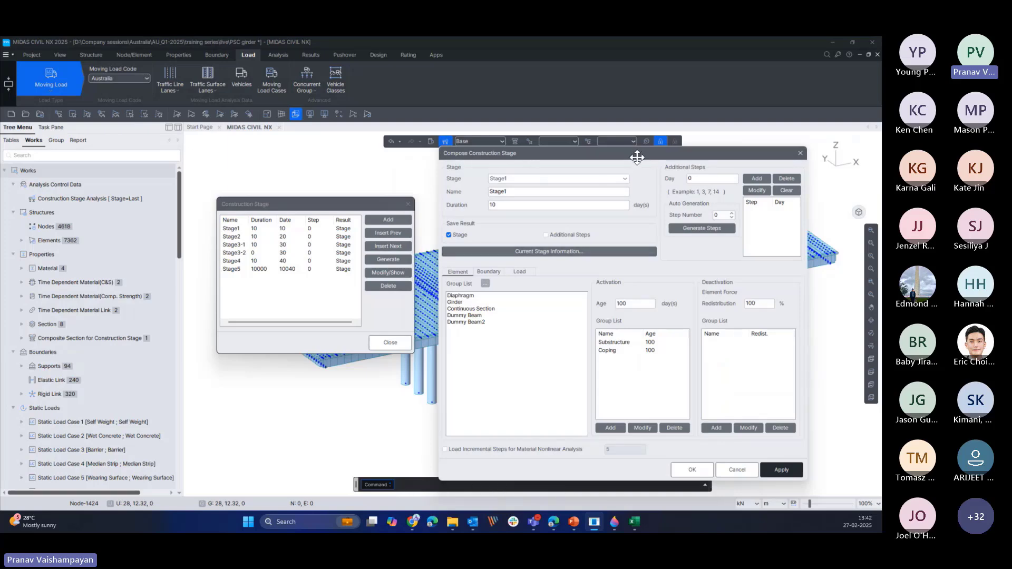
drag(638, 158, 569, 169)
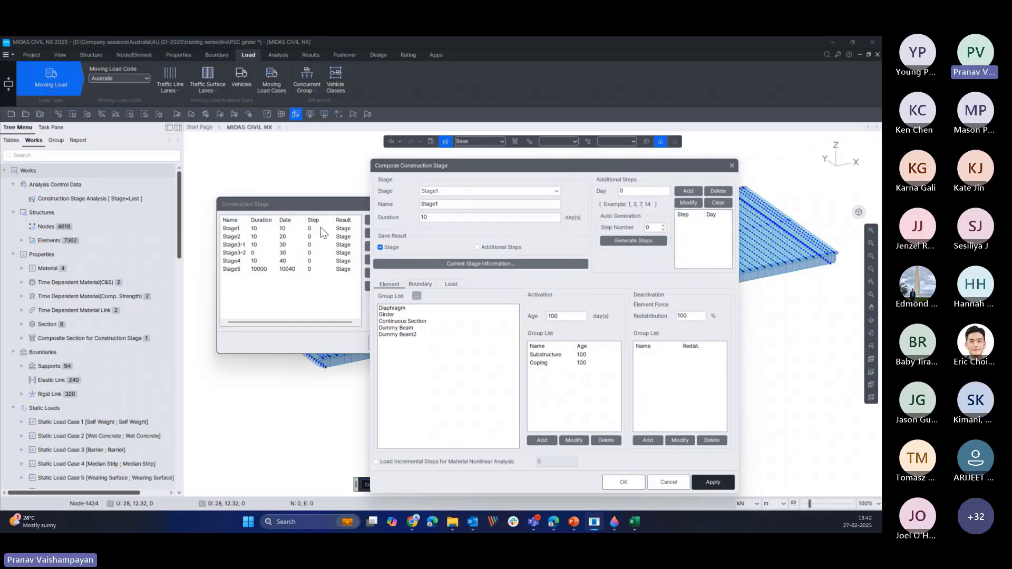
click(547, 364)
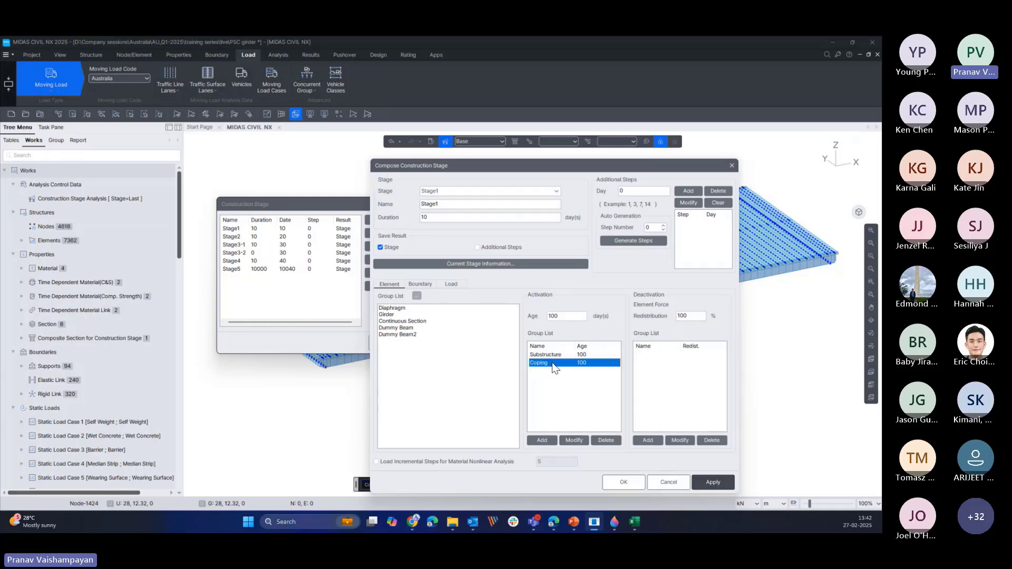
- Set the activation age of the Continuous Section, Dummy Beam and Dummy Beam2 groups in Stage3-2 to 10 days and close the stage definitions
click(449, 190)
click(445, 223)
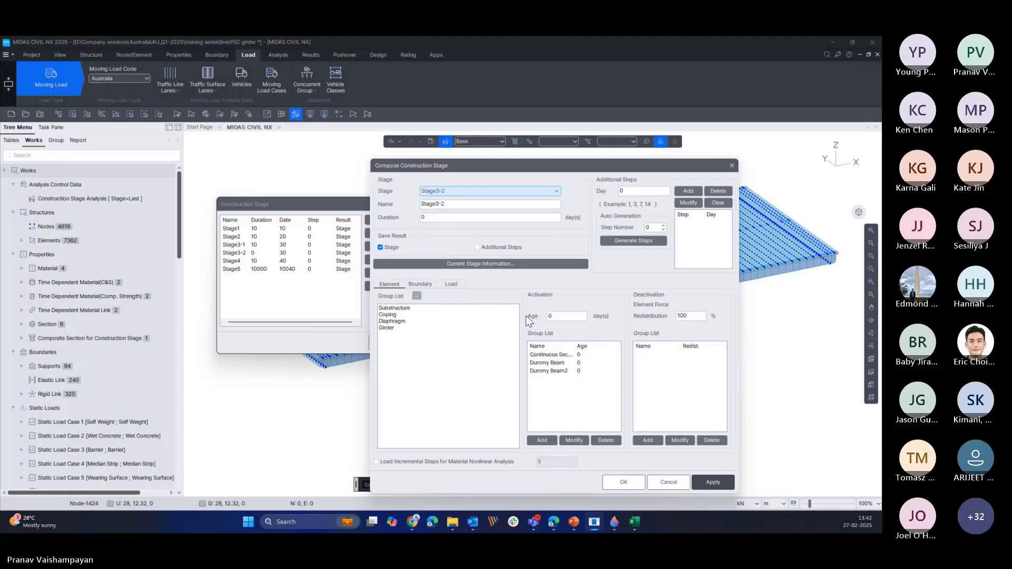
double_click(563, 317)
text(10)
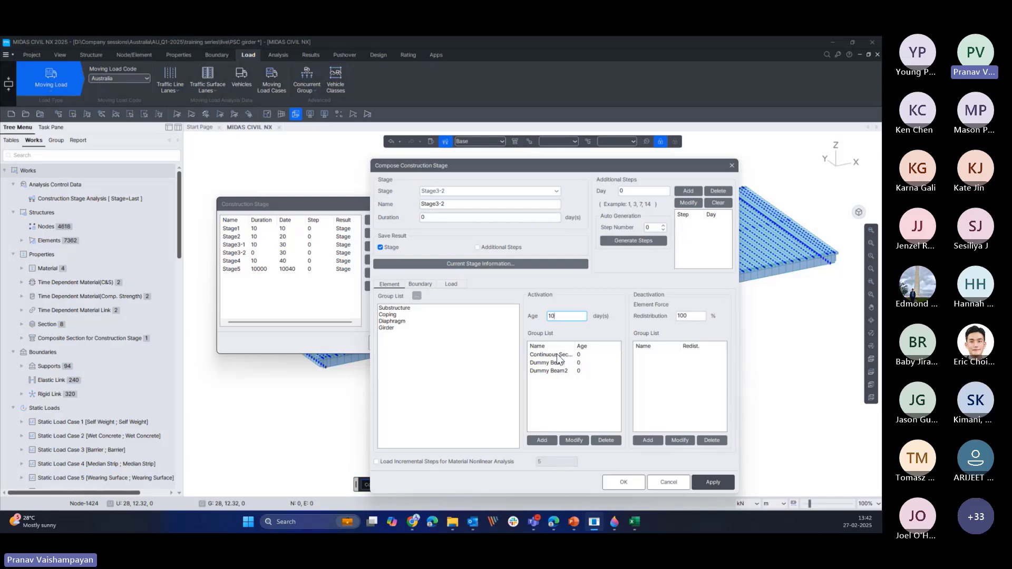
drag(557, 355, 557, 377)
click(575, 439)
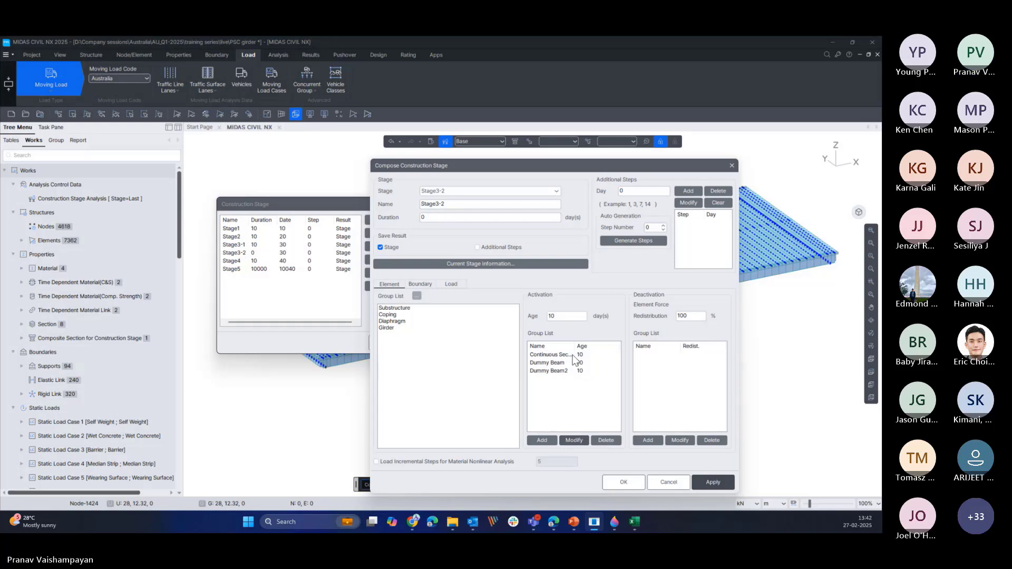
mouse_move(577, 346)
mouse_down()
mouse_move(603, 344)
mouse_move(582, 346)
mouse_up()
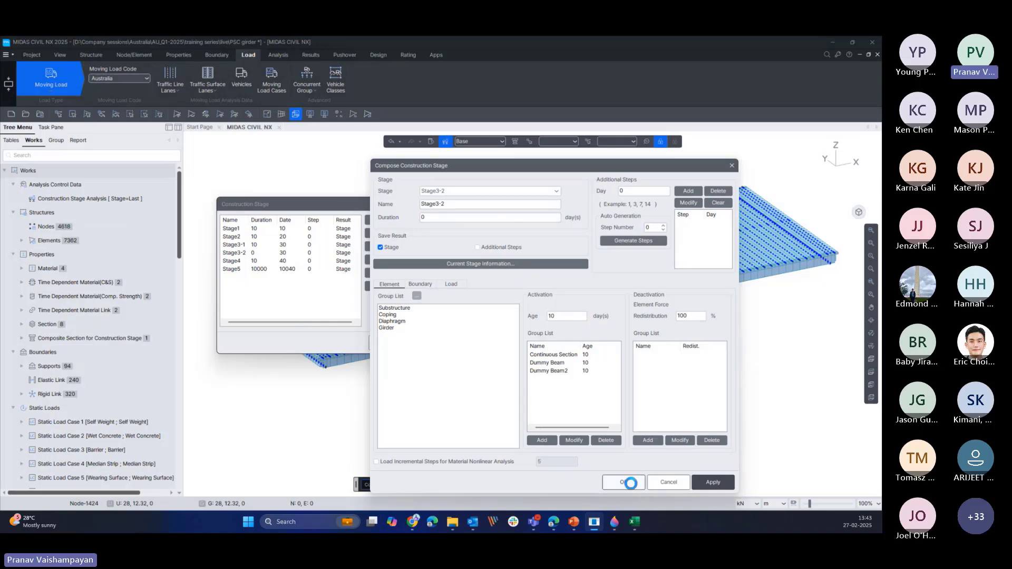
click(630, 483)
drag(339, 206, 464, 212)
click(500, 350)
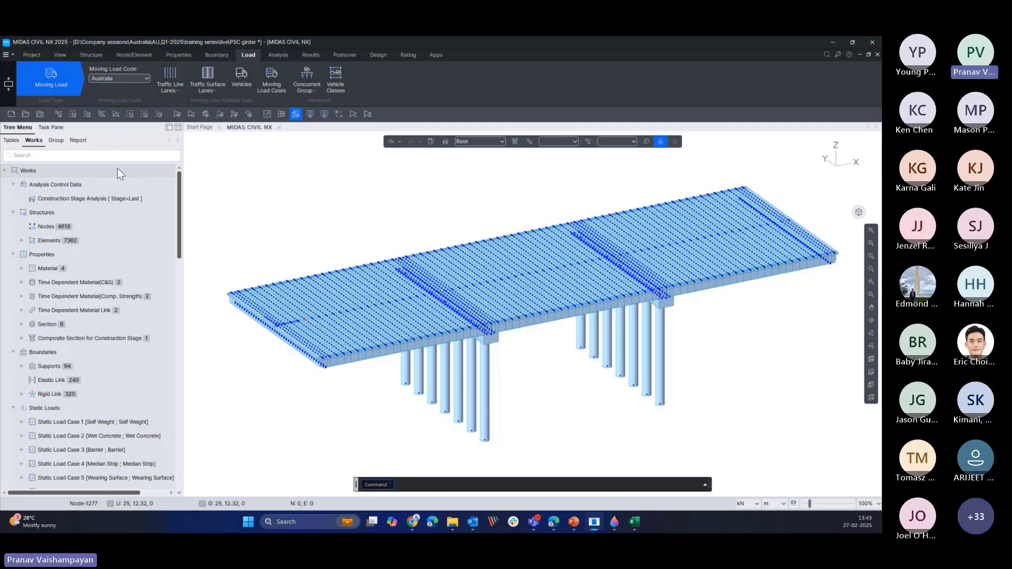
- Review the creep and shrinkage properties of the C50 time-dependent material, including the concrete age at the beginning of shrinkage
click(21, 282)
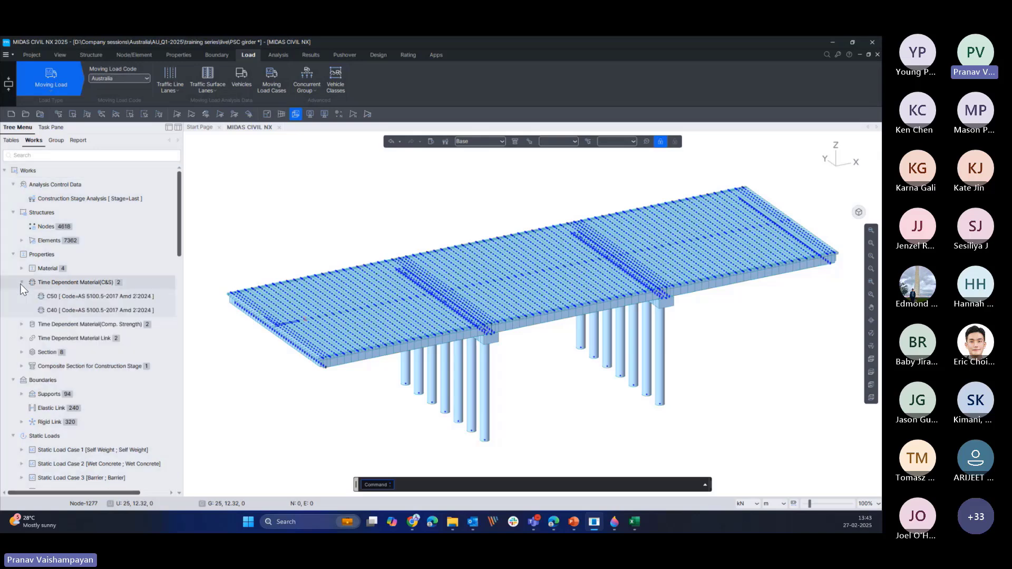
right_click(77, 299)
click(94, 330)
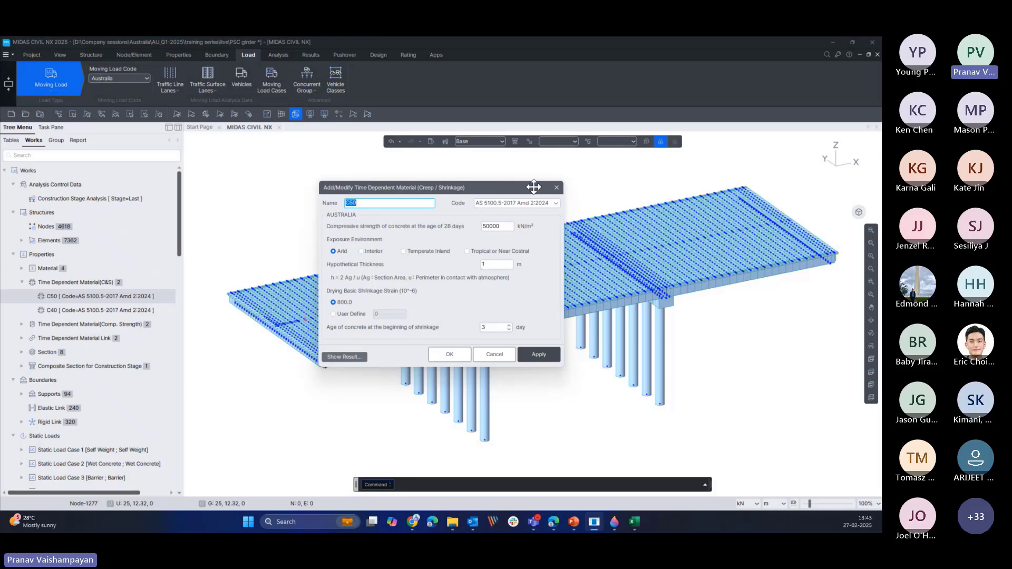
click(556, 188)
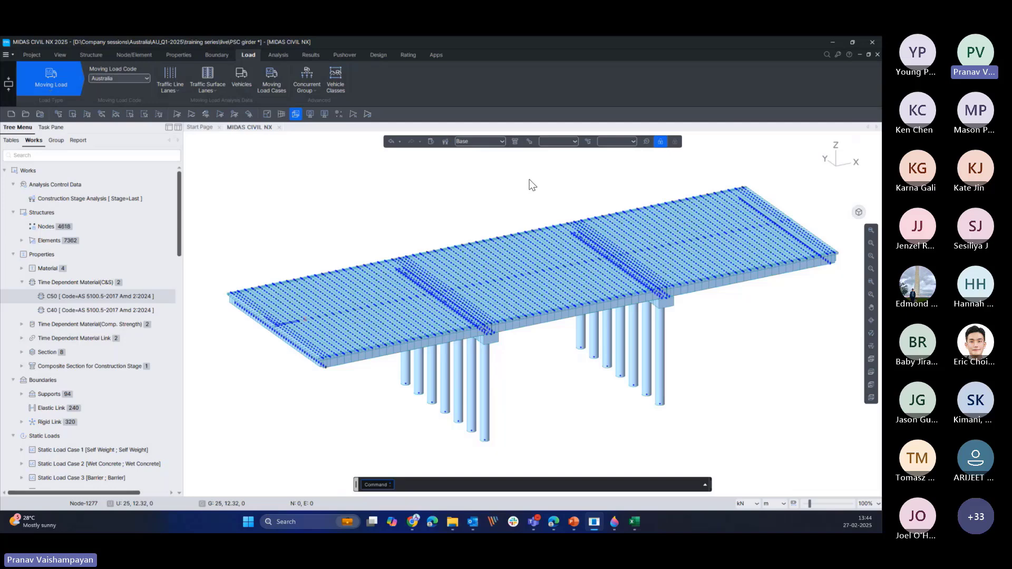
- Set the ages in the construction sequence of Stage2's composite section to 7 for part 1 and 10 for part 2
click(511, 142)
drag(175, 62, 405, 180)
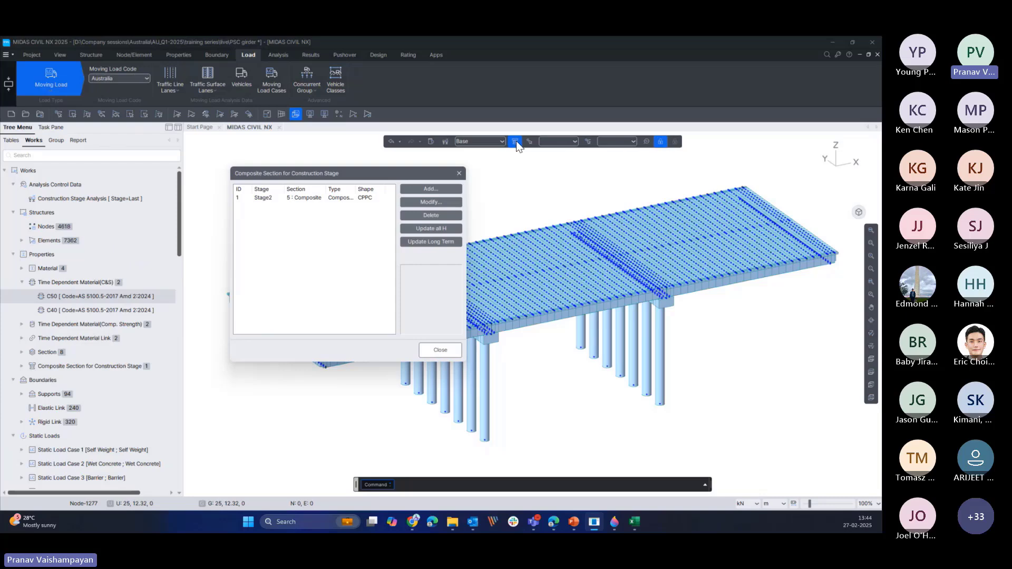
click(352, 198)
click(408, 203)
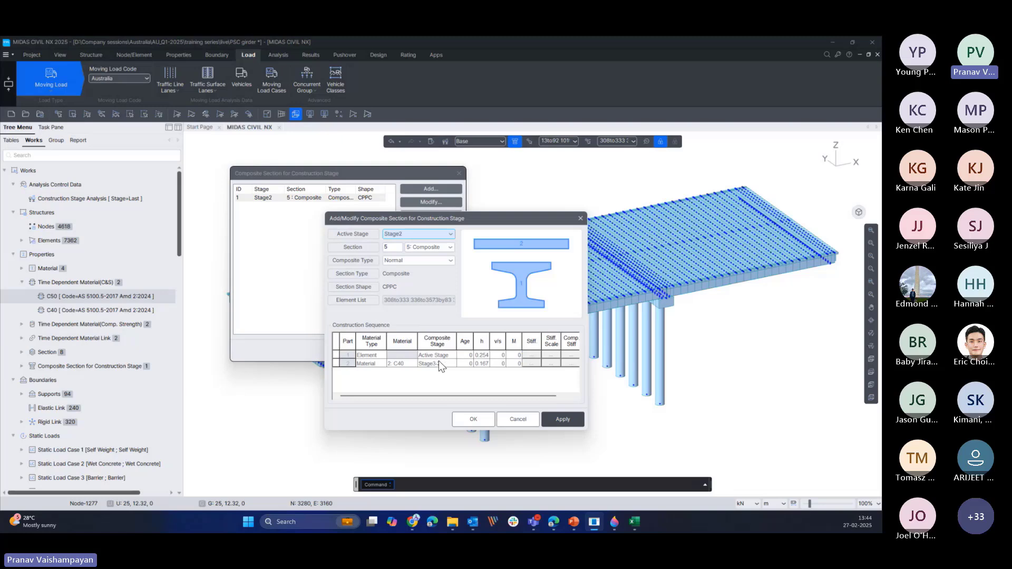
click(463, 355)
click(466, 356)
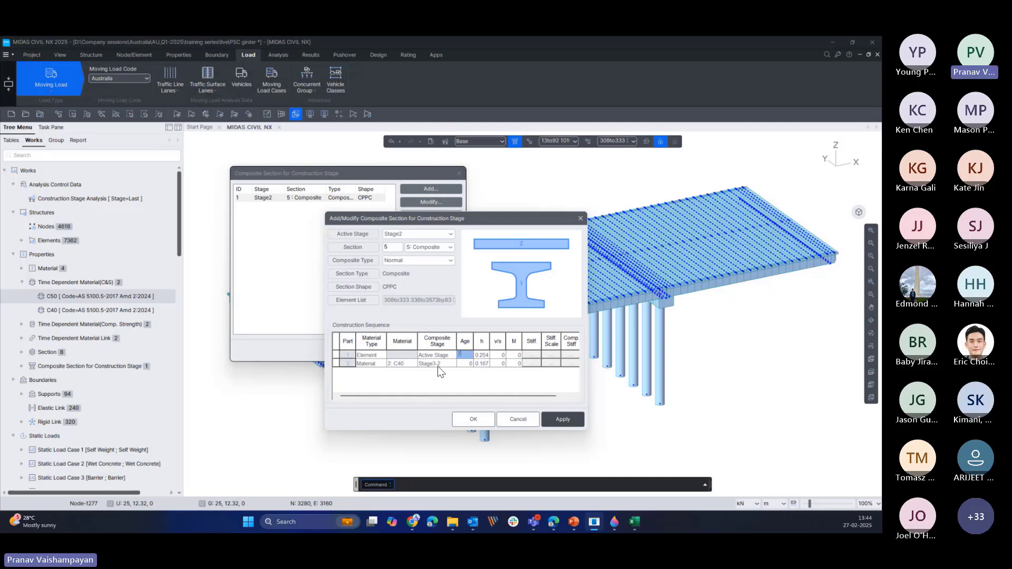
click(467, 364)
text(10)
click(482, 363)
click(467, 416)
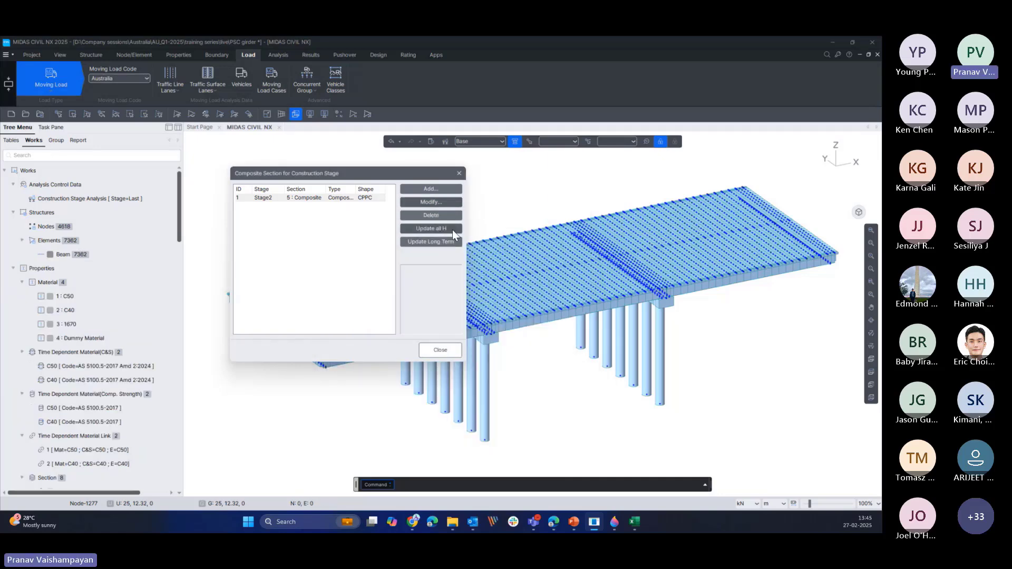
- Update the h values of all construction-stage composite sections and check them in the Stage2 section's construction sequence
click(452, 230)
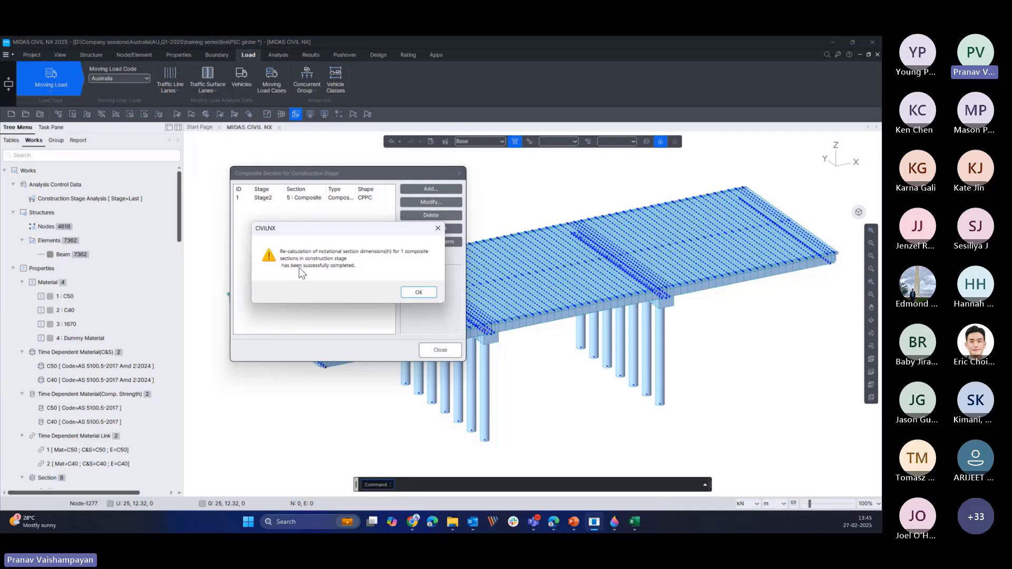
click(412, 292)
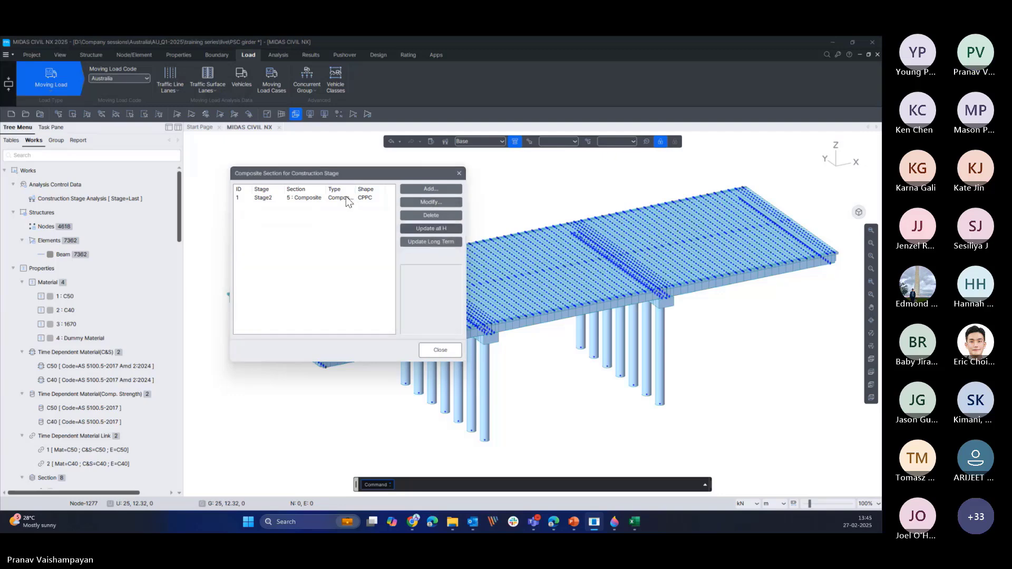
click(345, 198)
click(410, 203)
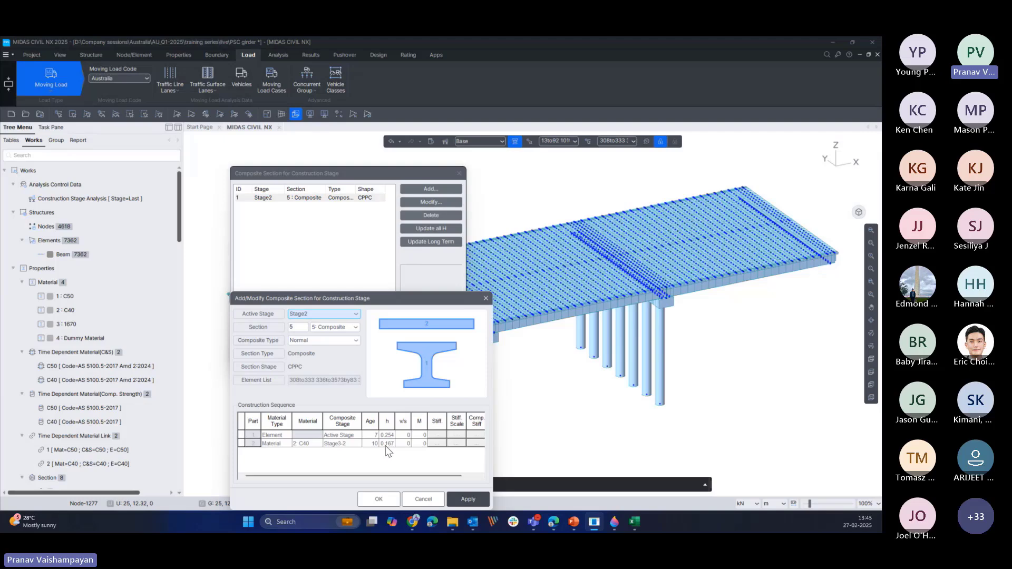
click(485, 299)
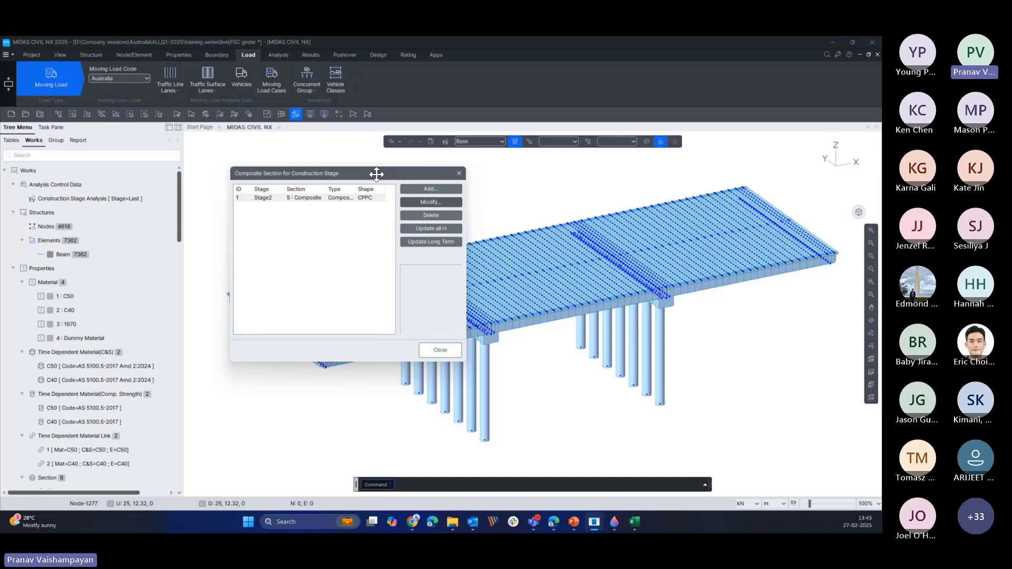
drag(377, 174, 418, 179)
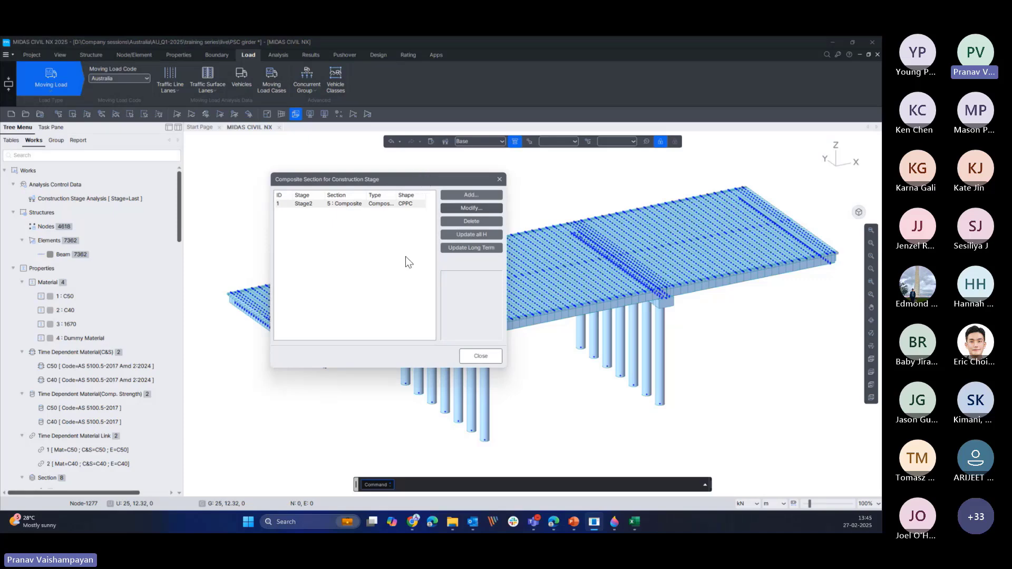
click(481, 357)
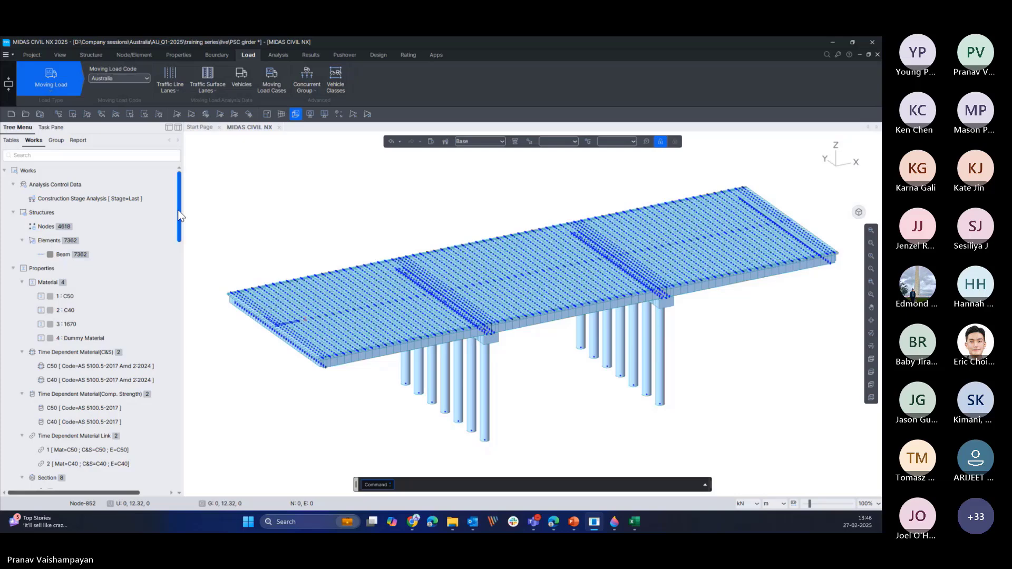
mouse_move(536, 518)
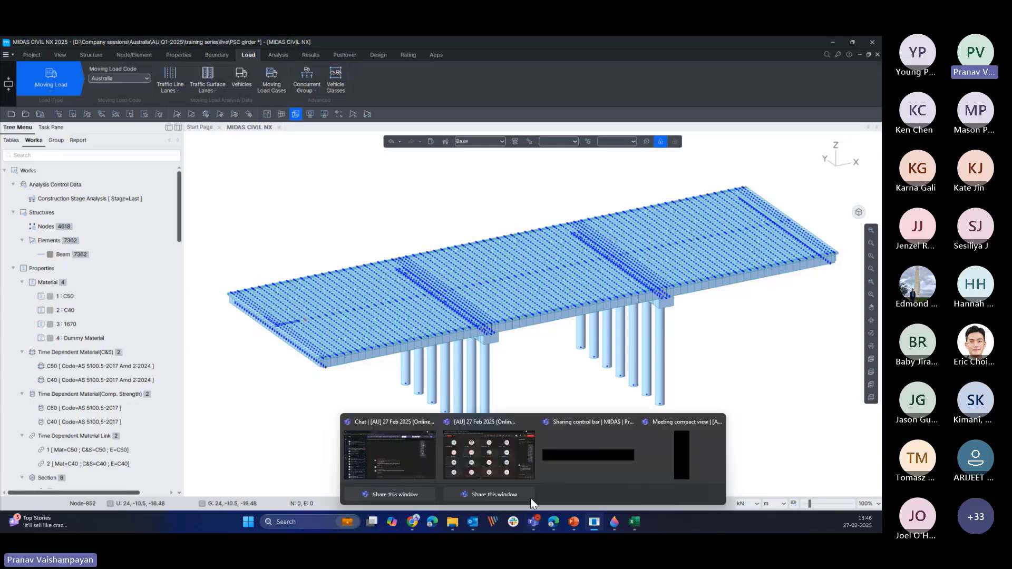
click(432, 455)
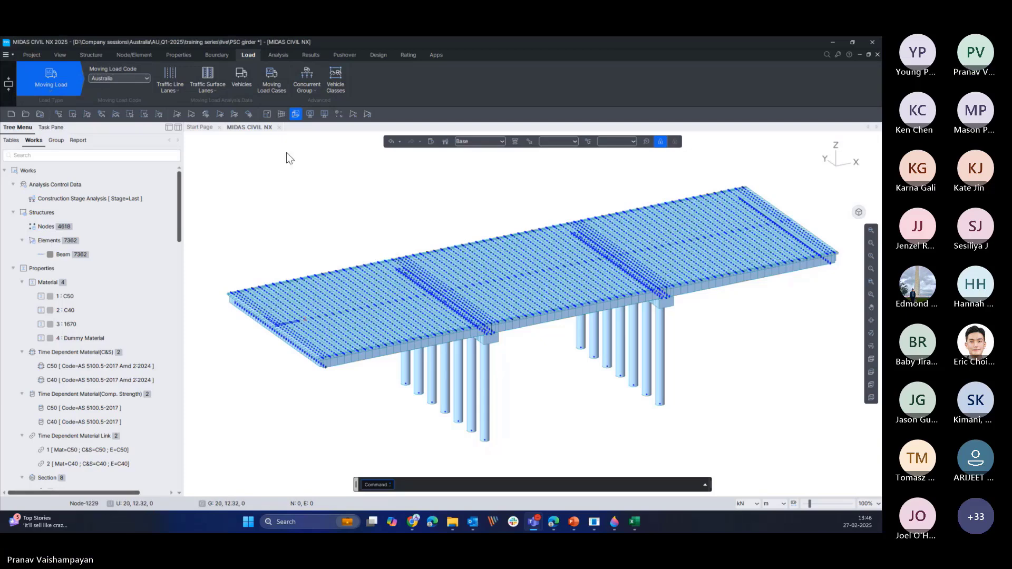
click(278, 57)
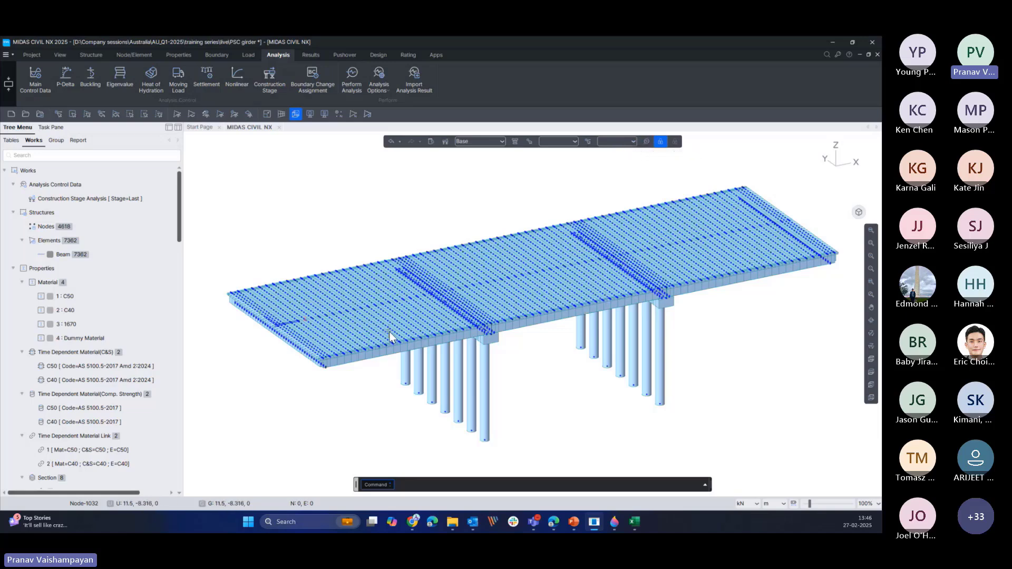
drag(178, 226, 38, 251)
drag(172, 218, 180, 293)
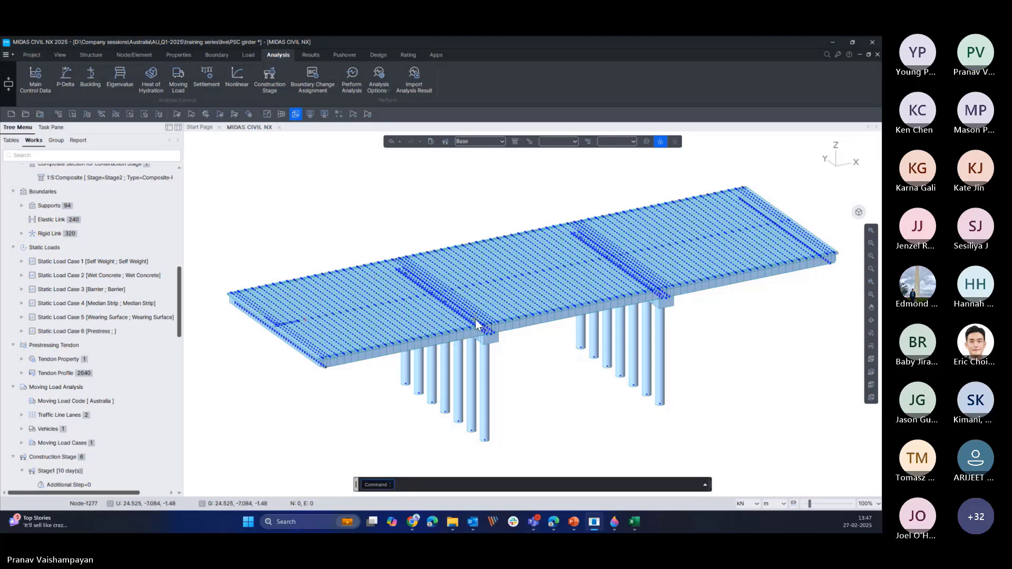
middle_drag(480, 306, 473, 318)
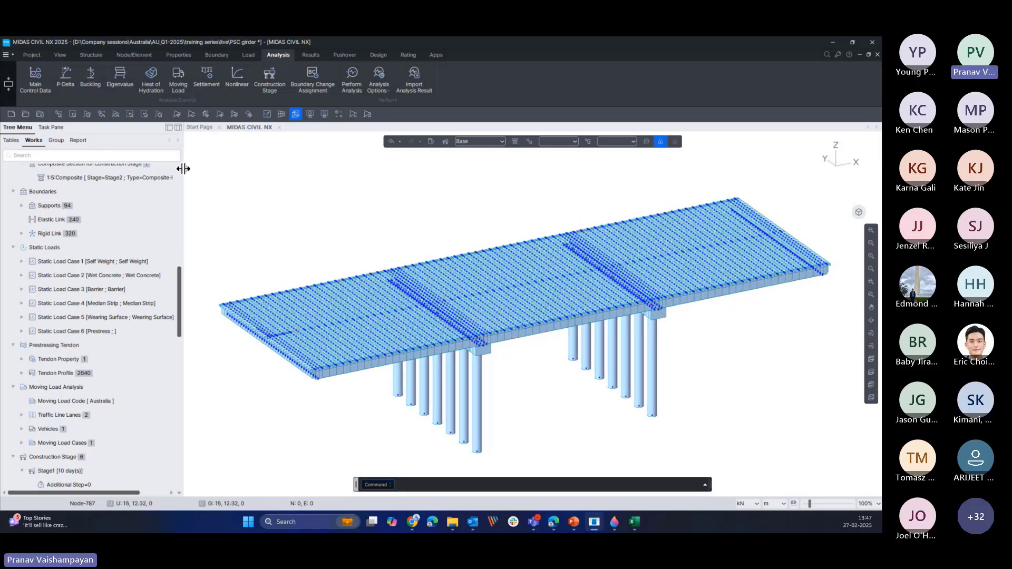
- Save the PSC girder project and open the QLD_TMR girder- complete.mcb model from the training series test folder
click(14, 54)
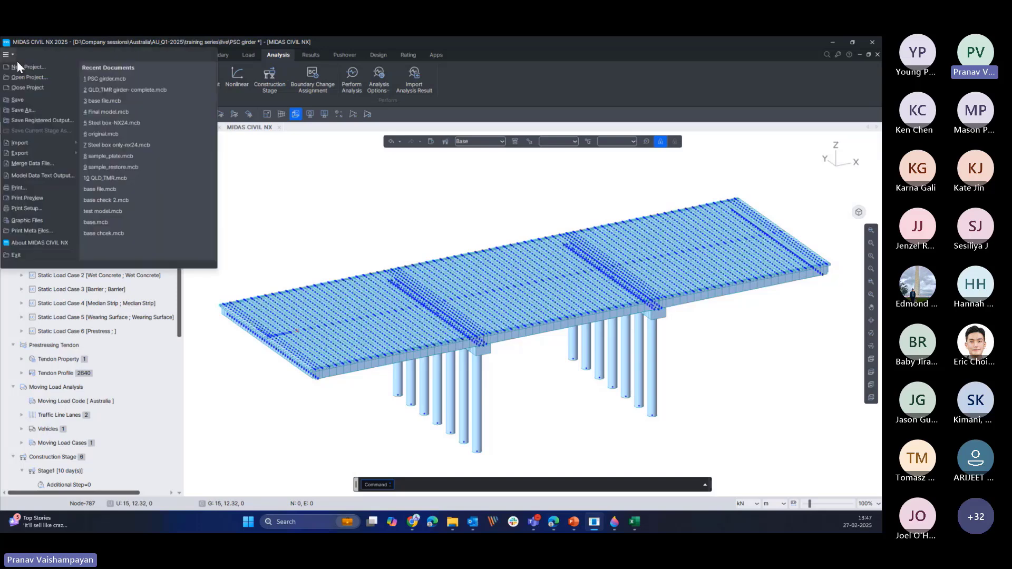
click(21, 92)
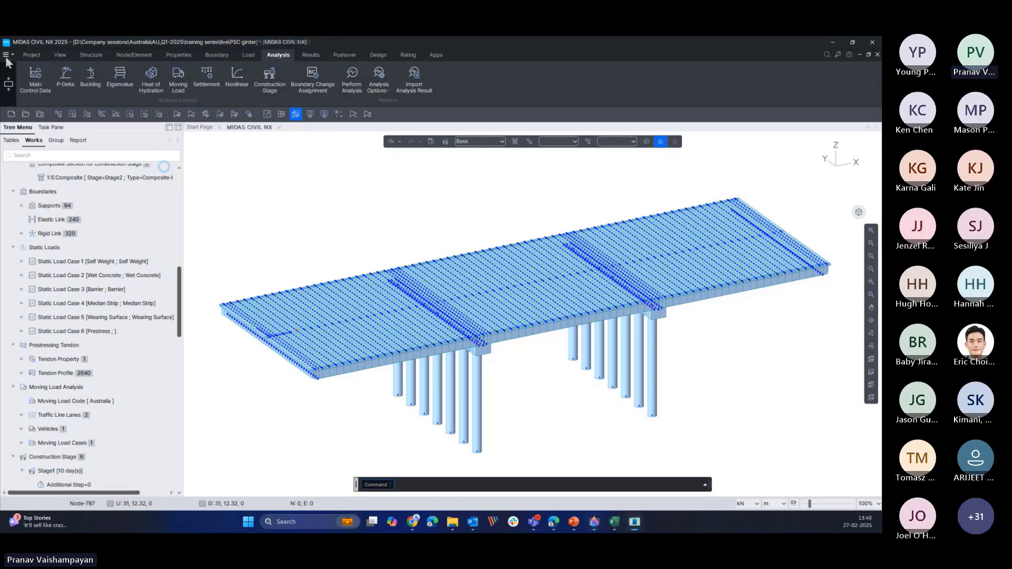
click(14, 56)
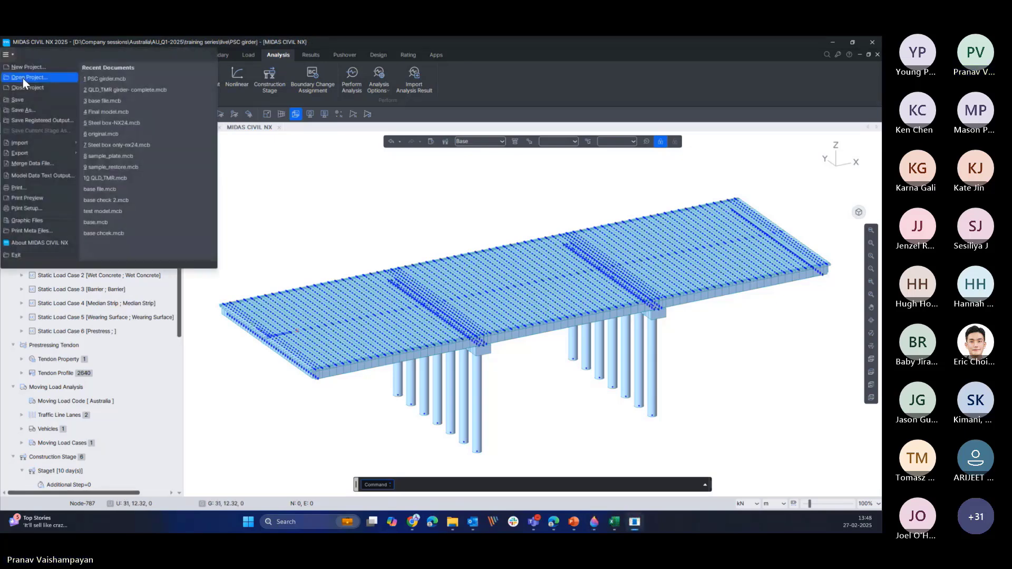
click(23, 78)
click(447, 175)
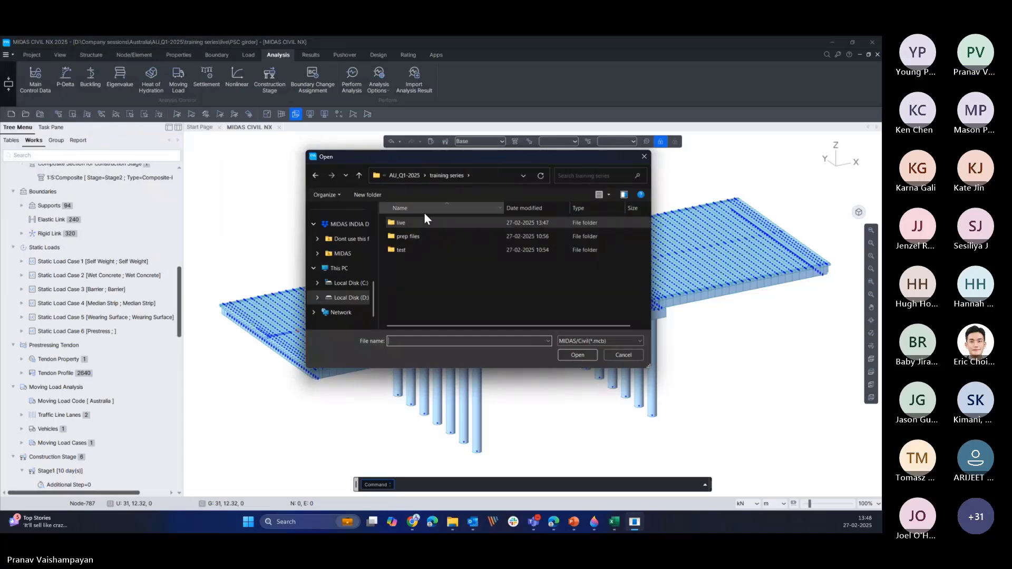
double_click(409, 249)
click(428, 237)
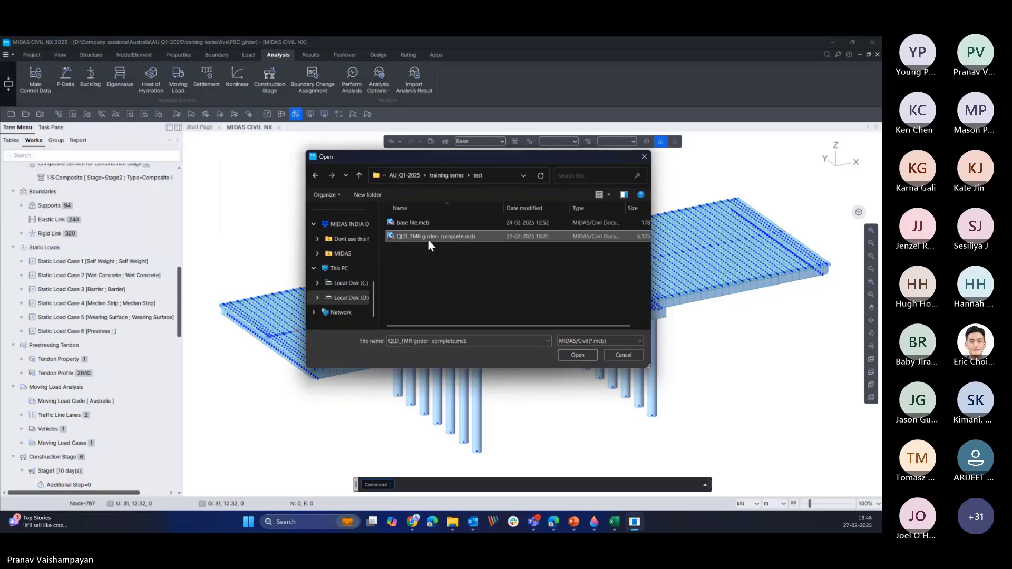
click(447, 175)
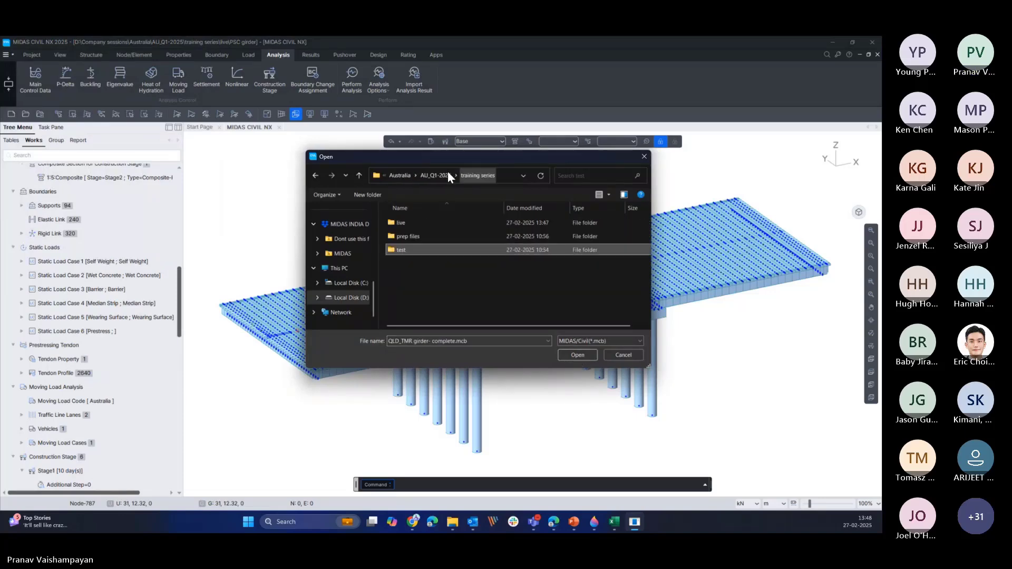
double_click(422, 235)
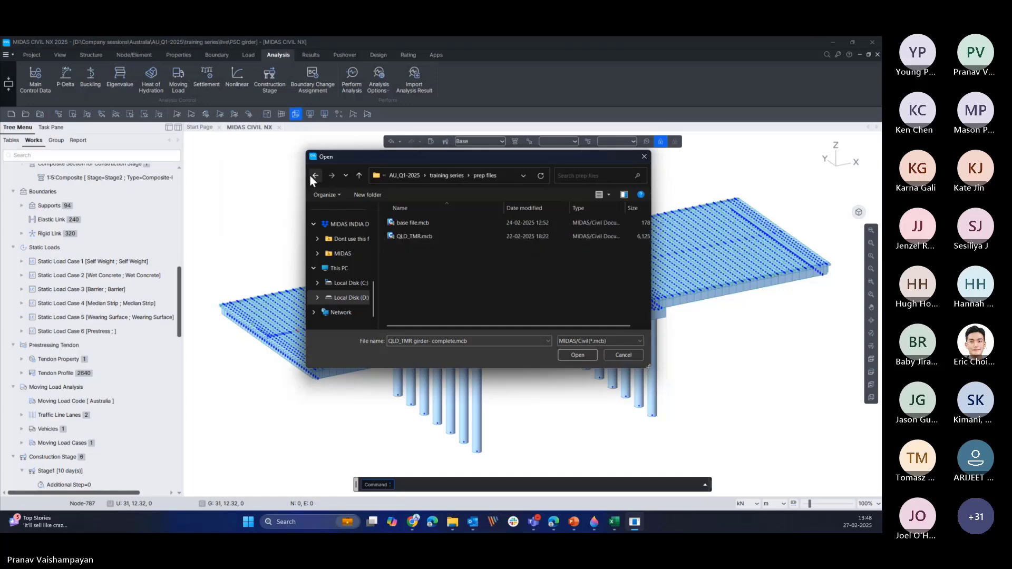
click(316, 175)
double_click(422, 249)
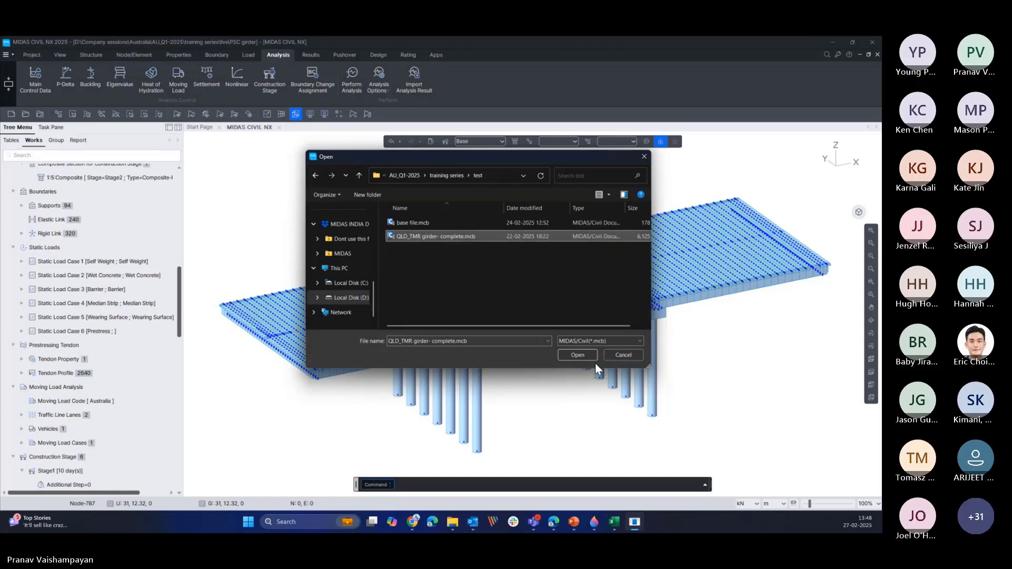
click(586, 353)
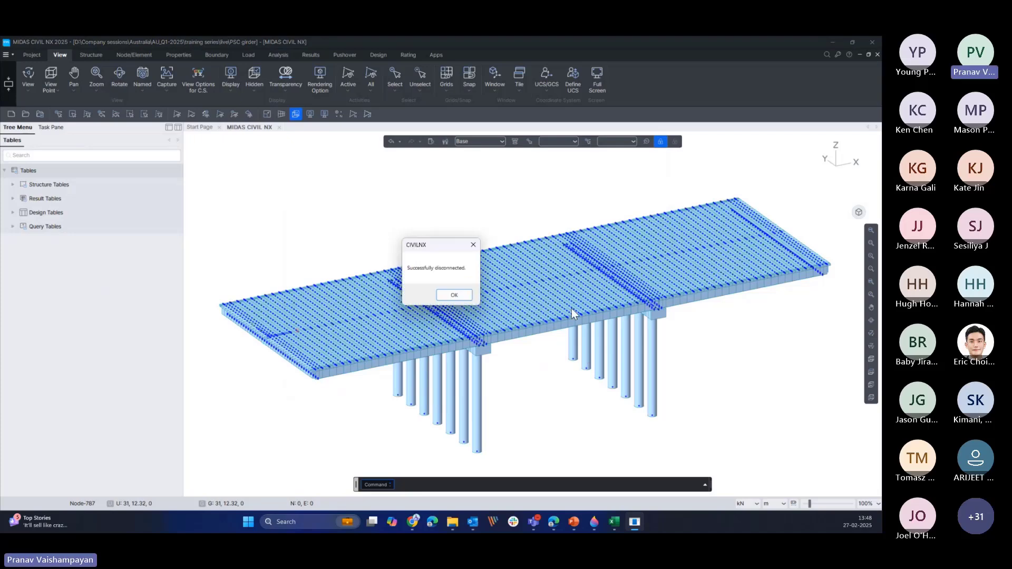
click(464, 296)
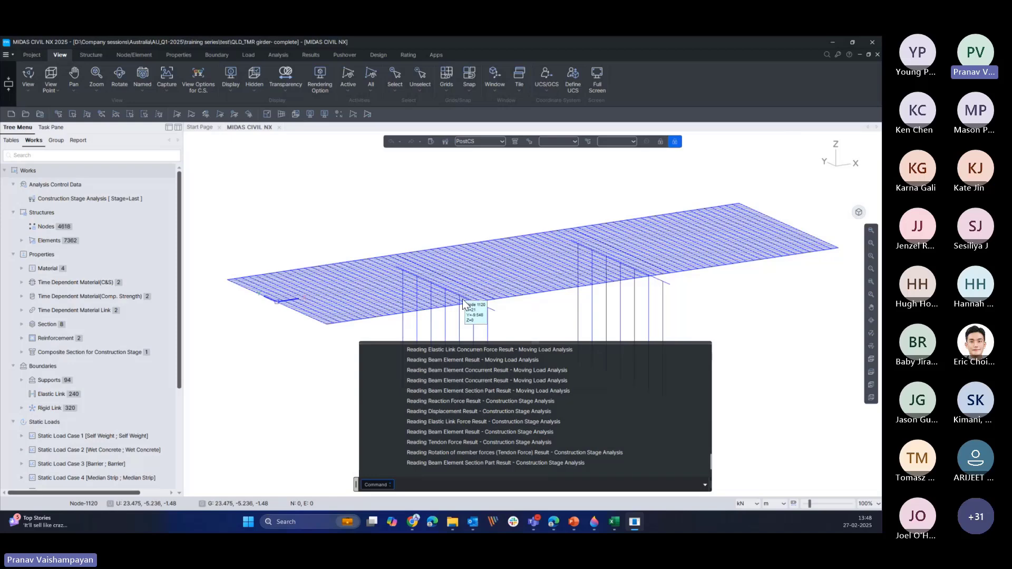
- Show the bridge model with its solid section shapes and open the reaction forces and moments results
click(705, 486)
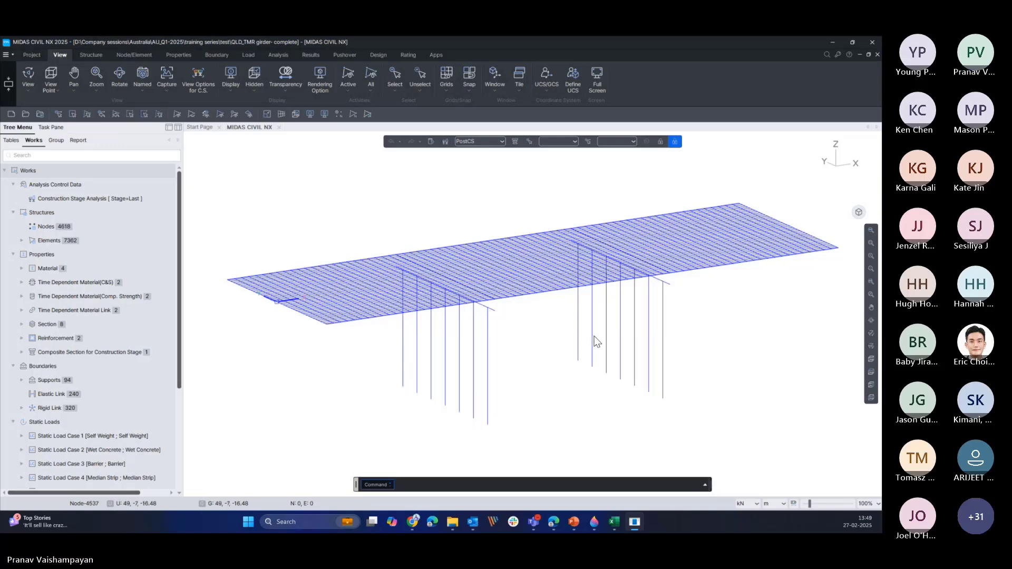
click(297, 116)
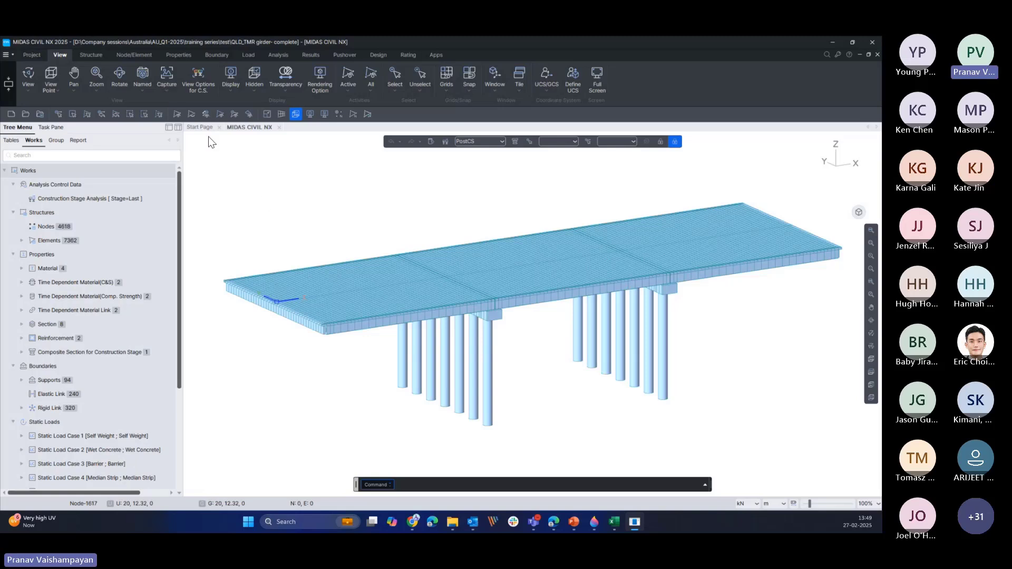
click(307, 56)
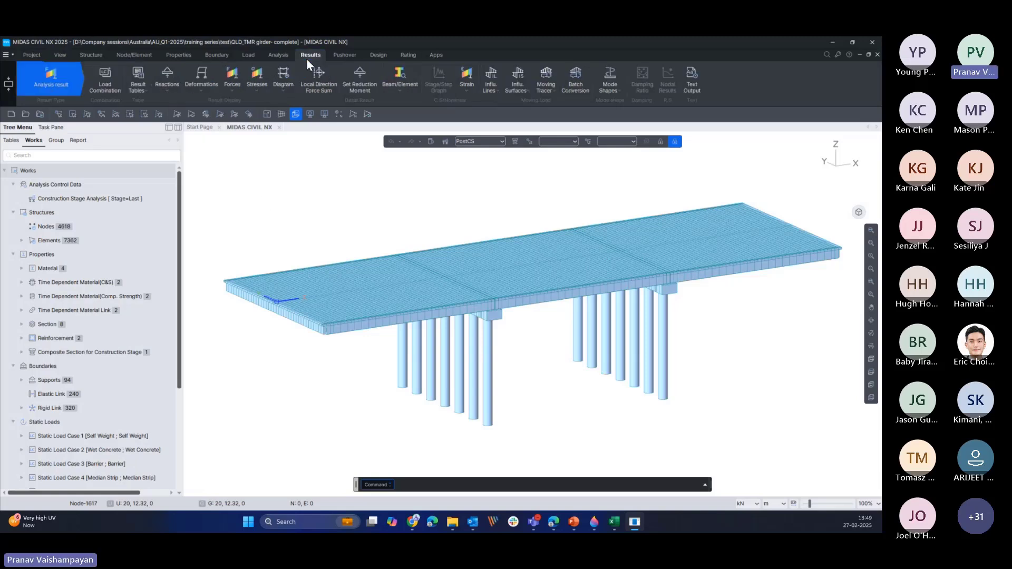
click(553, 522)
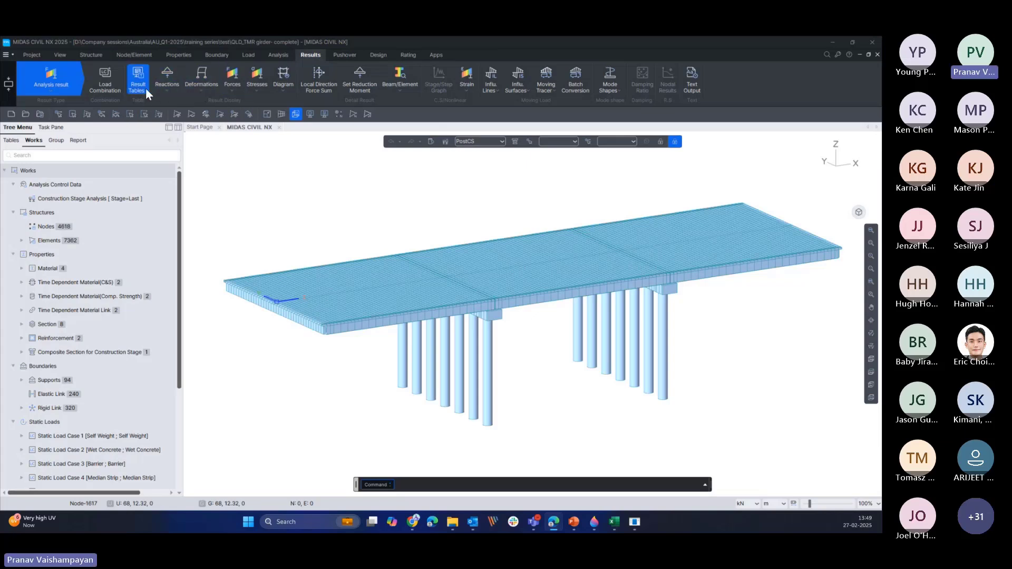
click(177, 87)
click(170, 100)
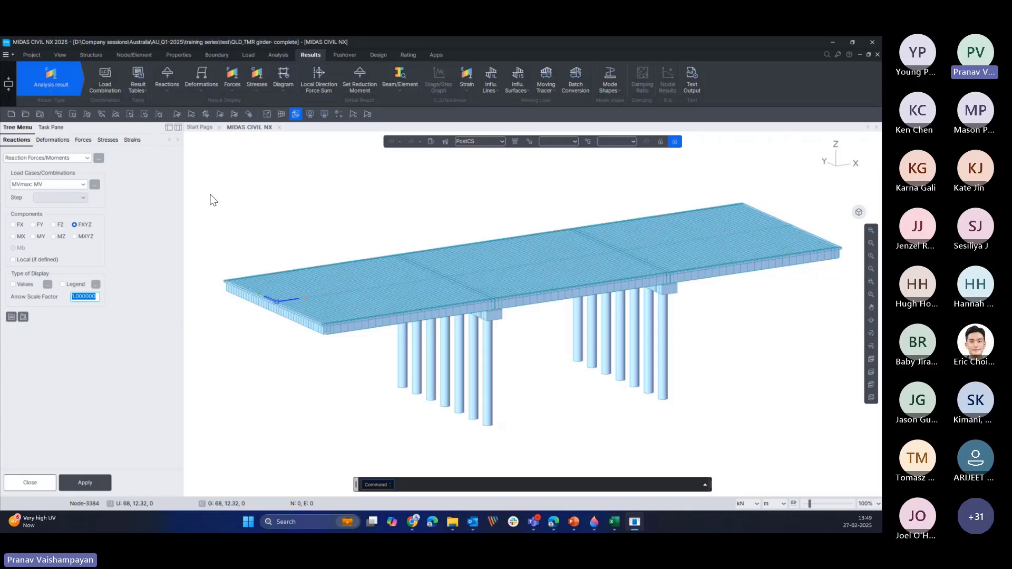
- Review the Concrete Design load combinations with their load cases and factors, and try to open automatic generation
click(112, 86)
drag(257, 47, 530, 154)
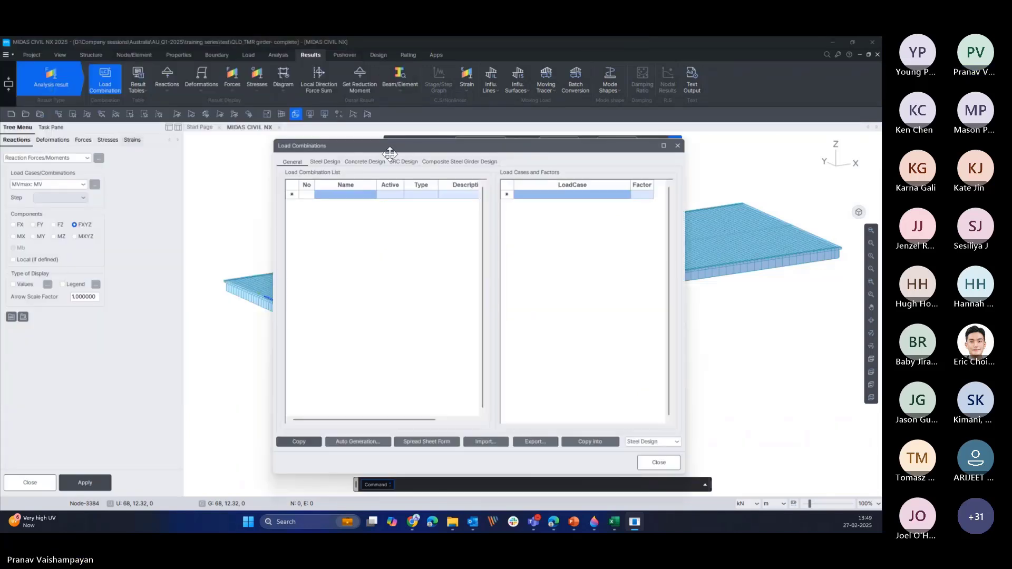
drag(416, 151, 372, 153)
click(314, 161)
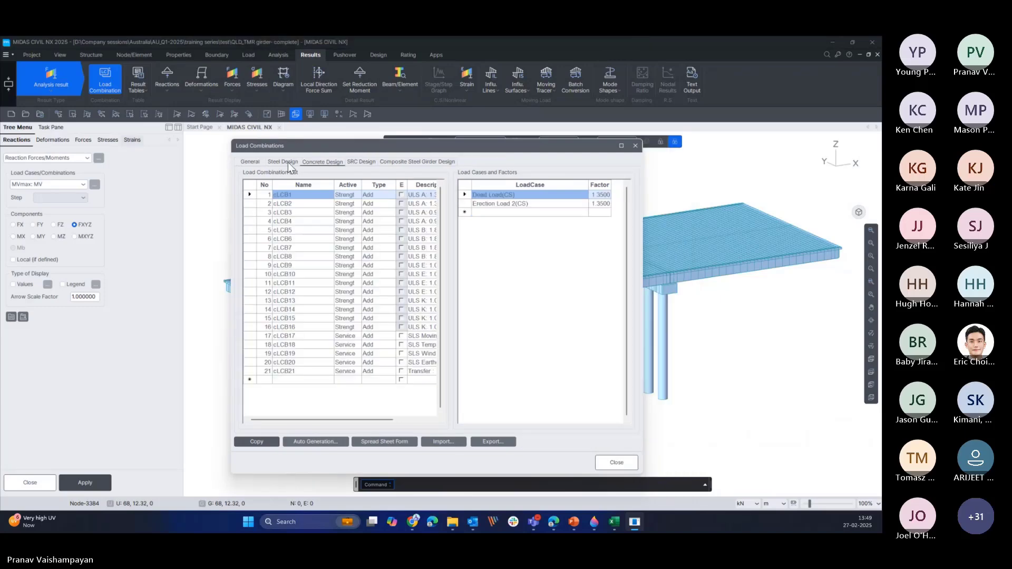
click(635, 146)
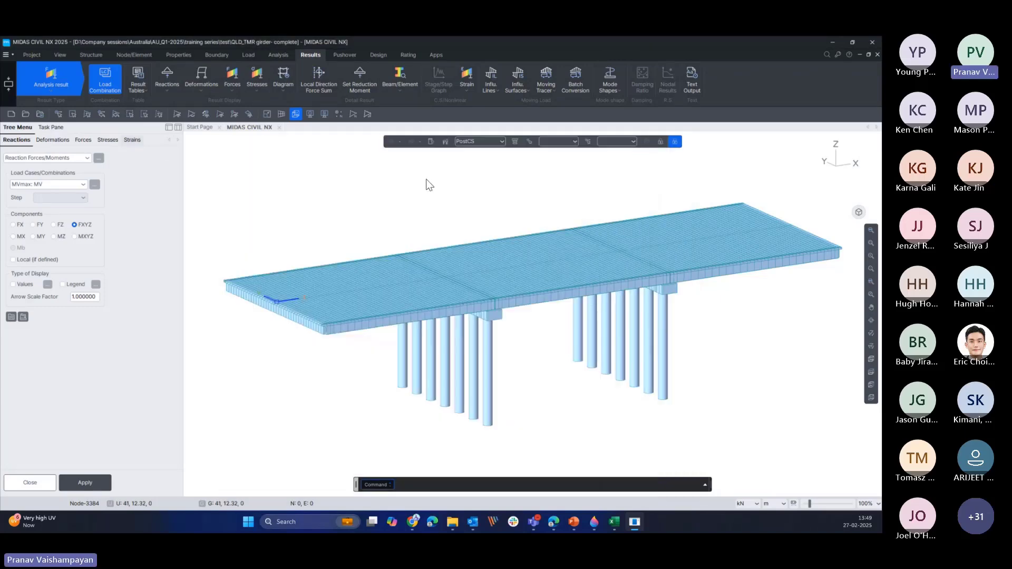
click(115, 84)
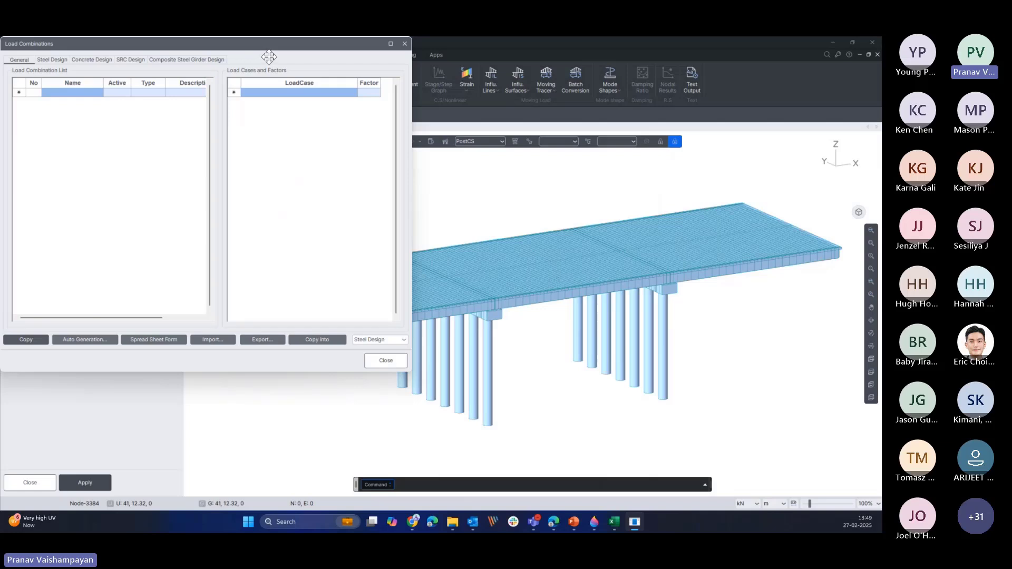
drag(269, 57, 482, 159)
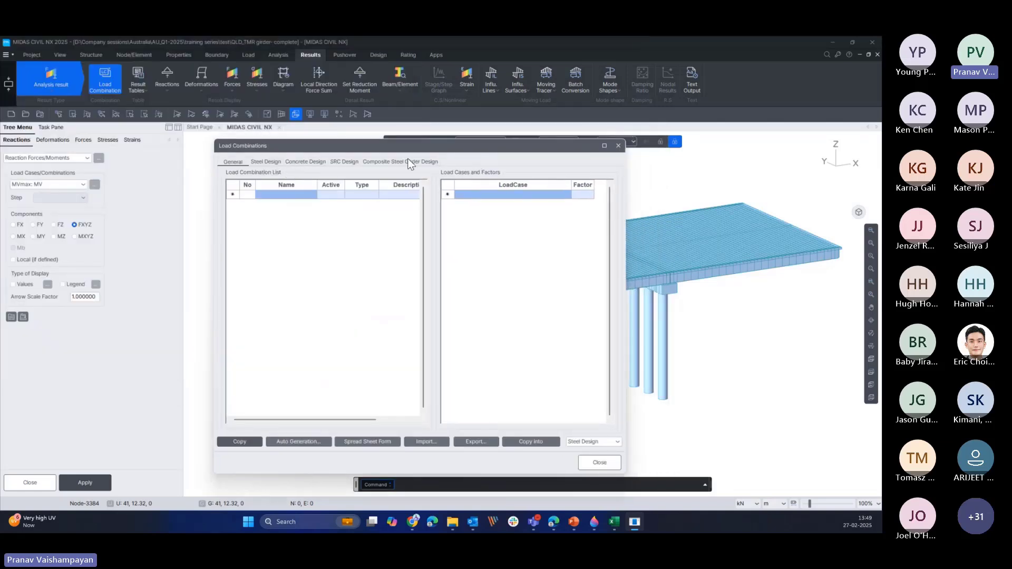
click(300, 162)
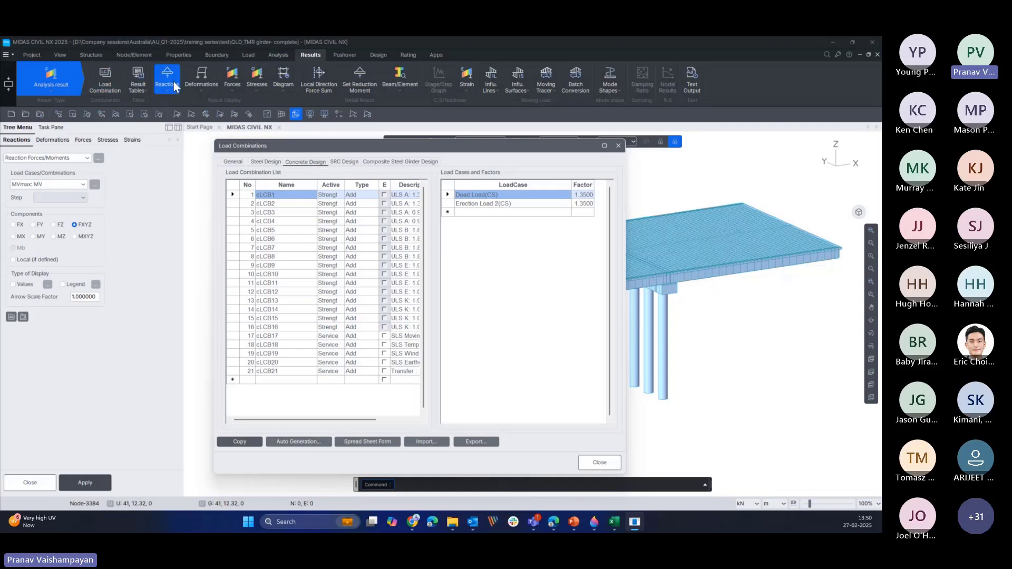
click(297, 442)
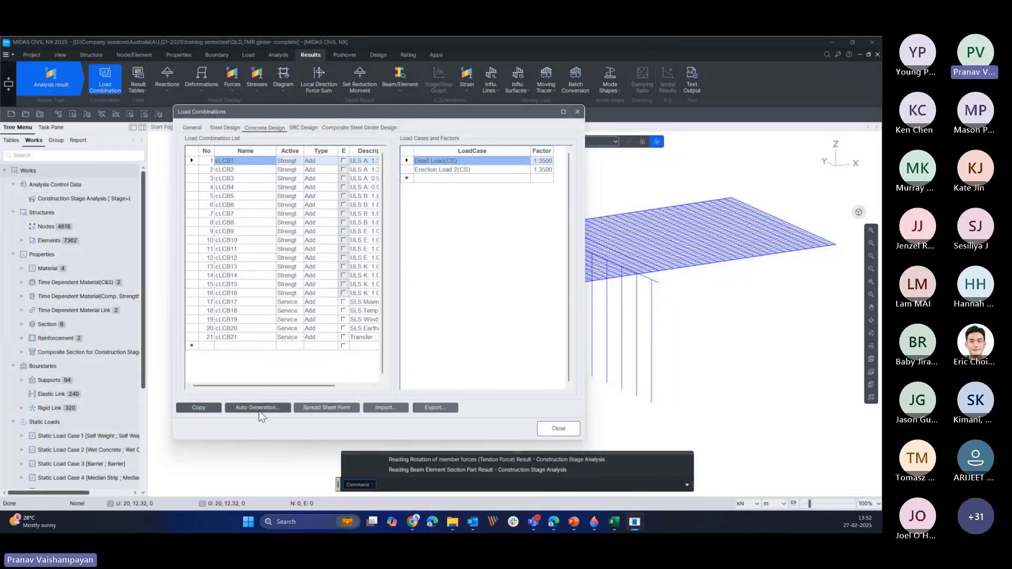
click(578, 113)
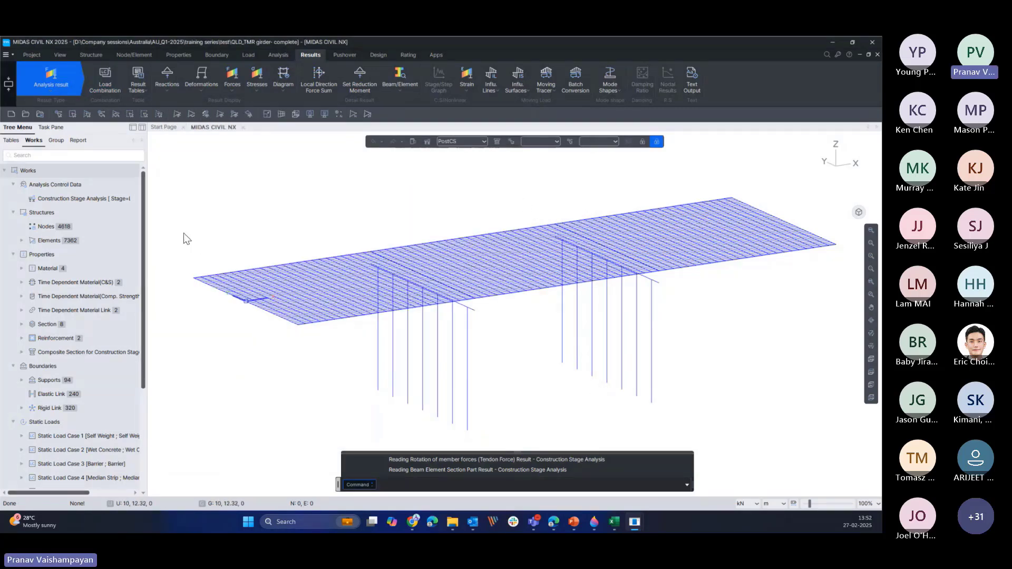
- Display the FXYZ reaction forces for load combination CBC: cLCB21
click(167, 89)
click(172, 96)
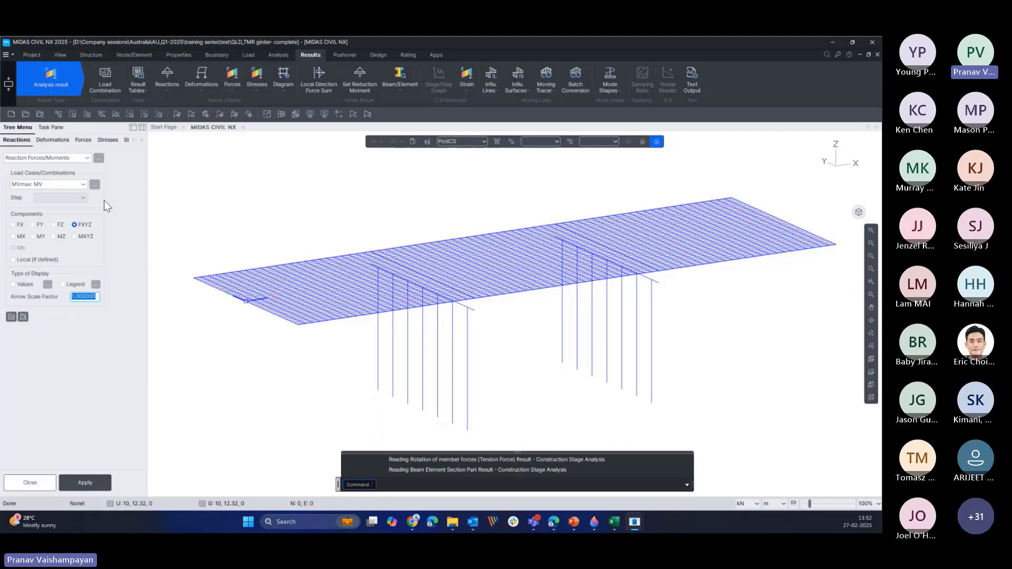
click(82, 185)
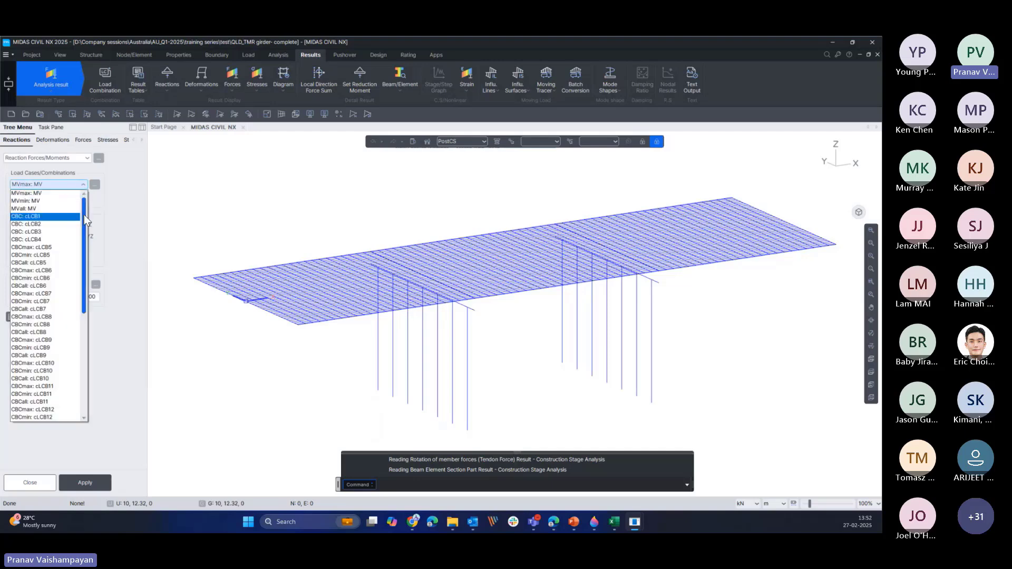
drag(84, 214, 72, 308)
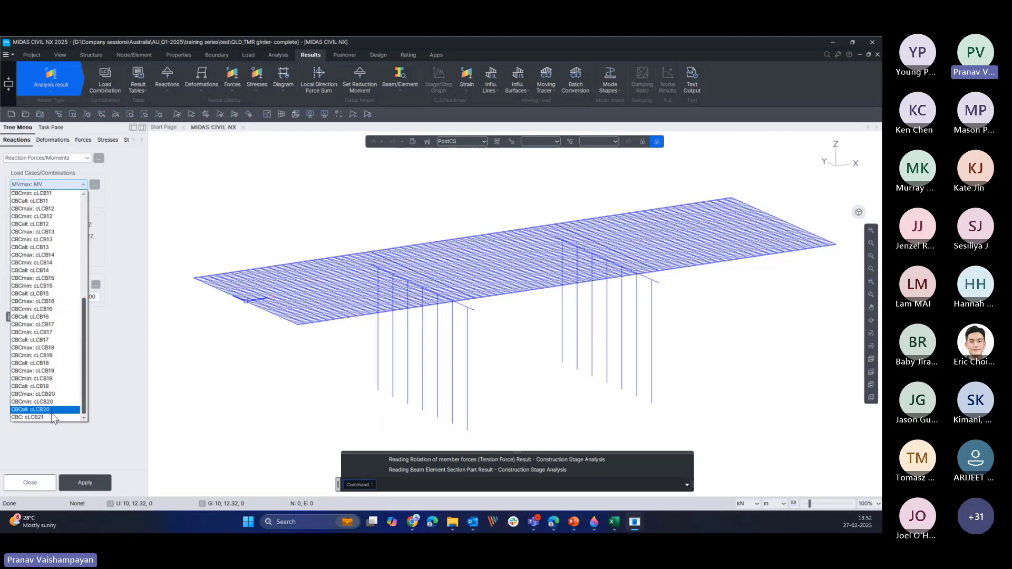
click(52, 416)
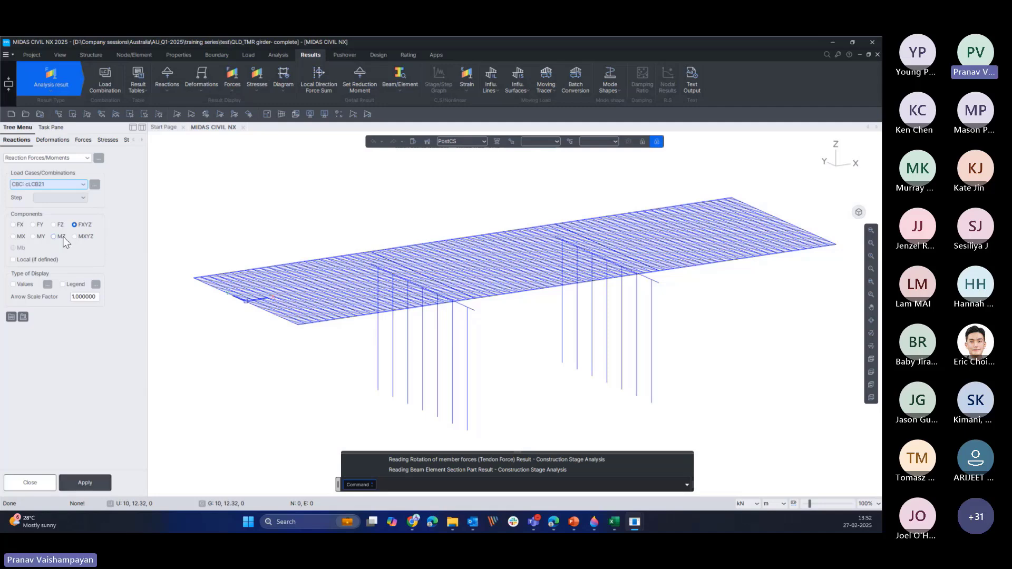
click(84, 483)
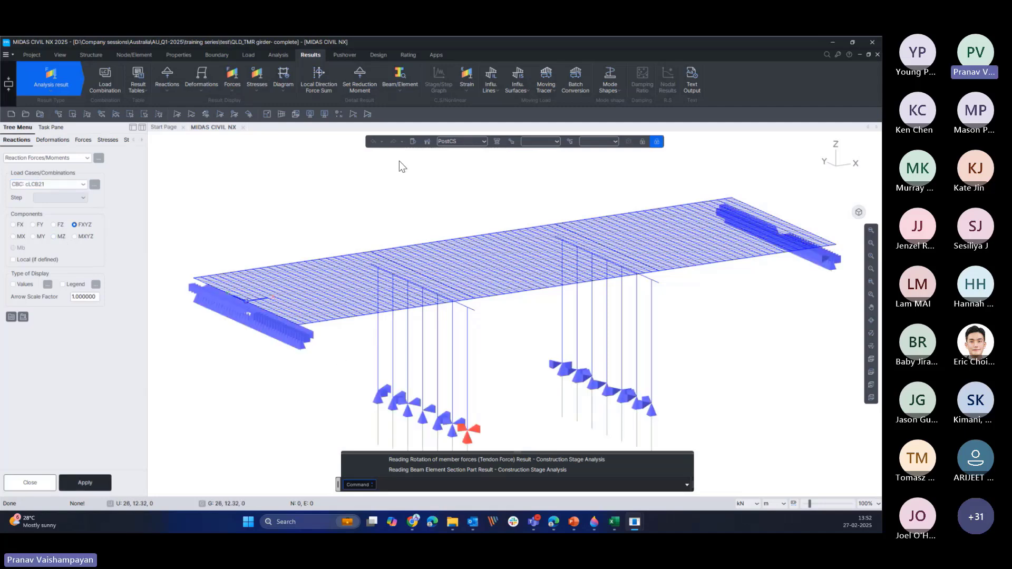
- Display the FZ reactions for Stage1 under CS: Summation with values and a legend using fixed number format
click(482, 141)
click(458, 149)
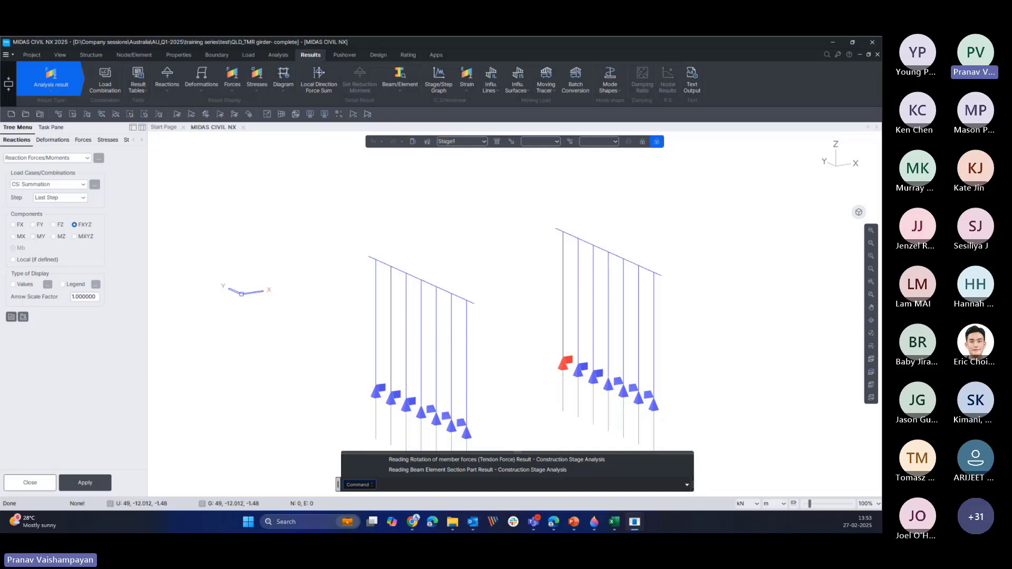
click(58, 225)
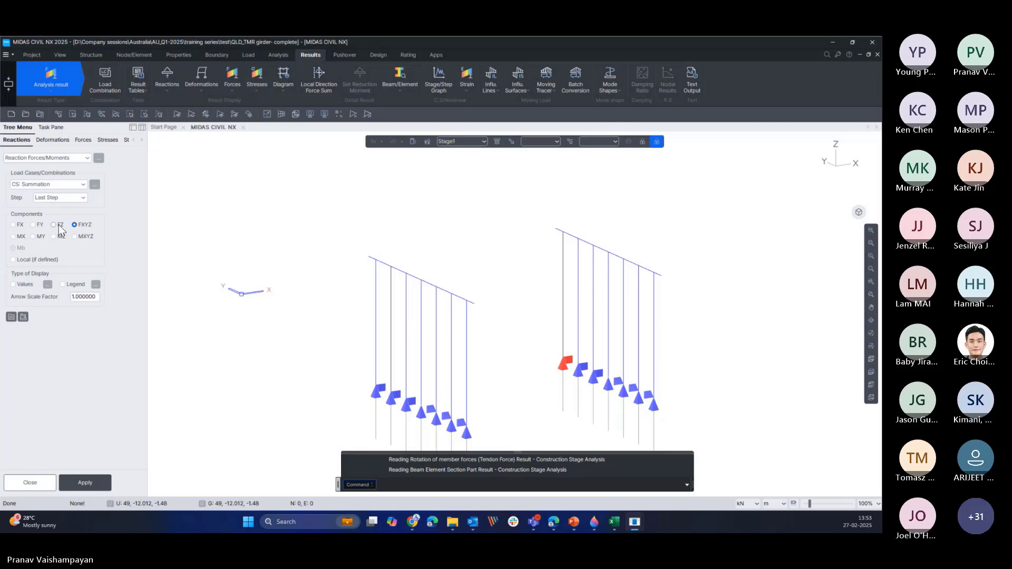
click(15, 285)
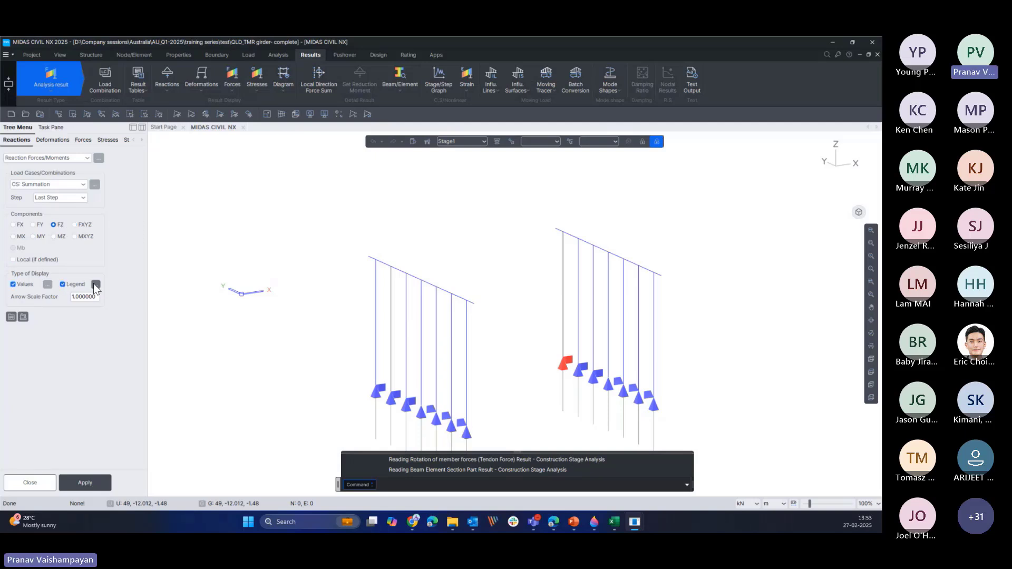
click(95, 284)
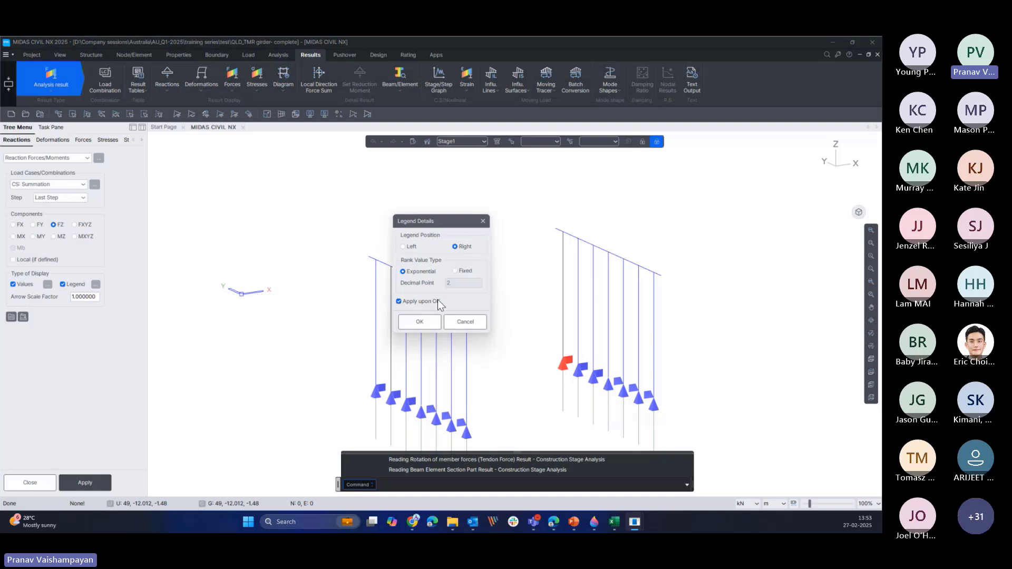
click(459, 271)
click(420, 322)
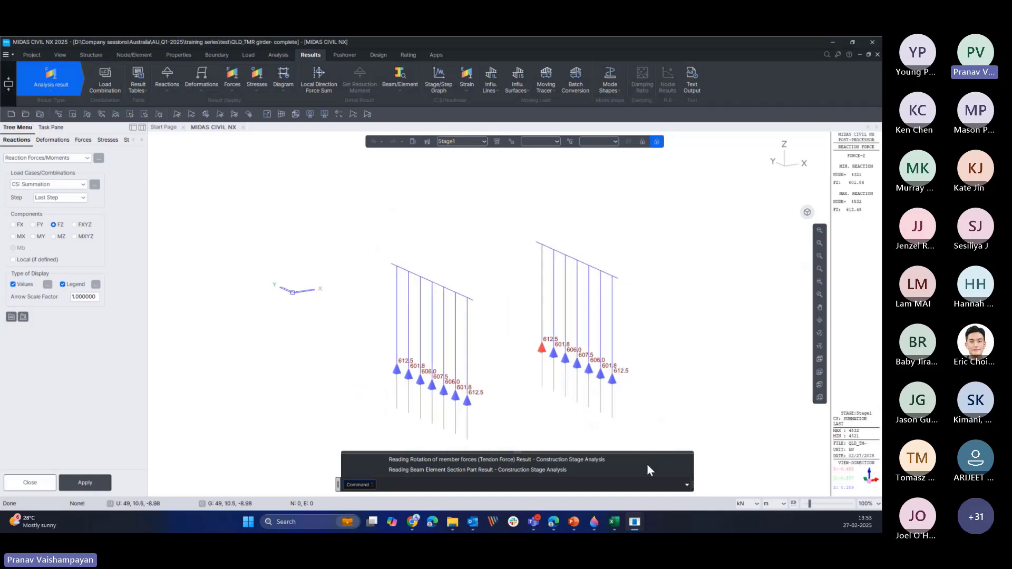
- Review the FZ reactions at Stage2, Stage3-1, Stage3-2, Stage4 and Stage5, with the command window collapsed, and close the reaction results
click(687, 484)
click(481, 147)
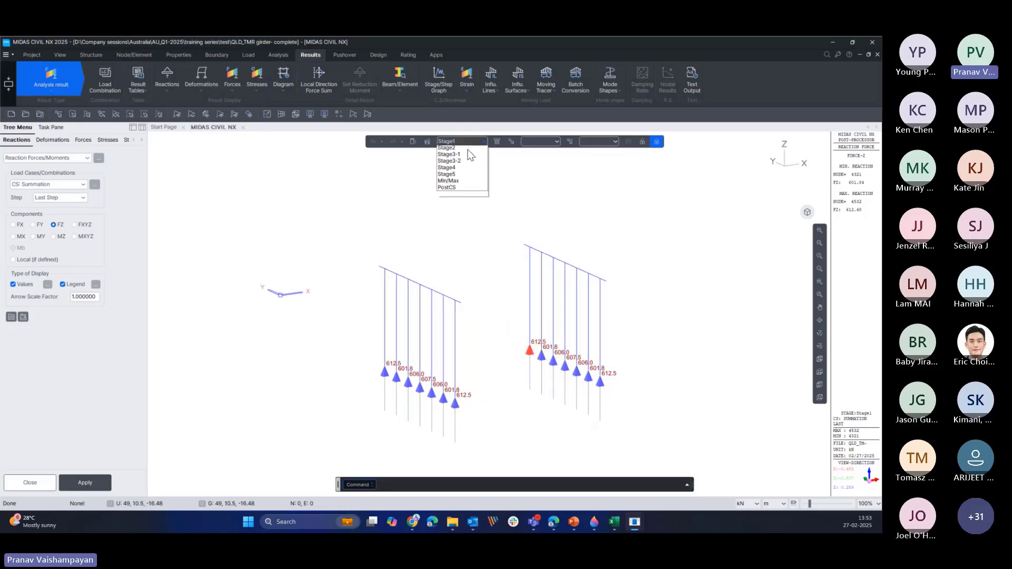
click(463, 157)
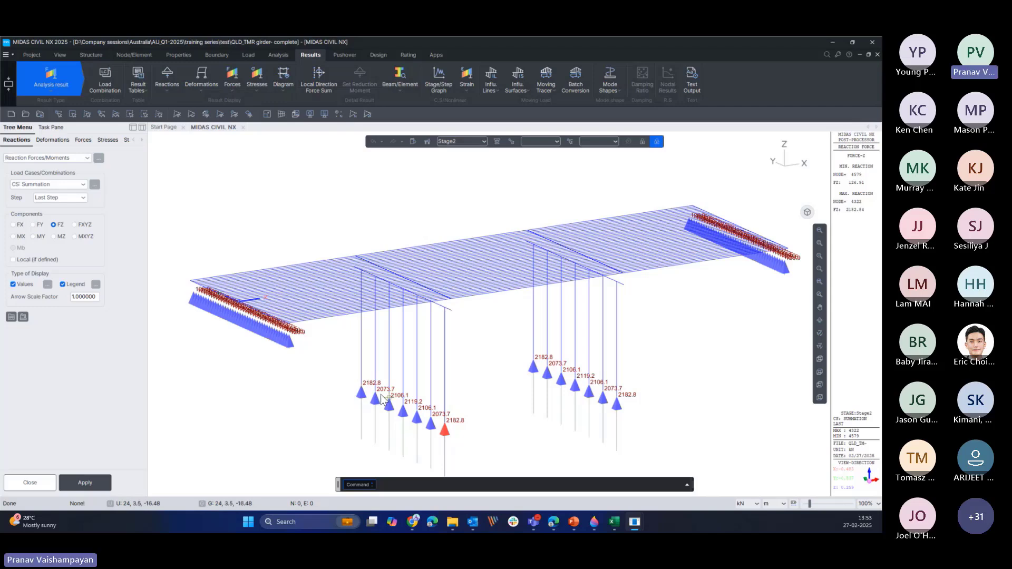
click(479, 141)
click(466, 159)
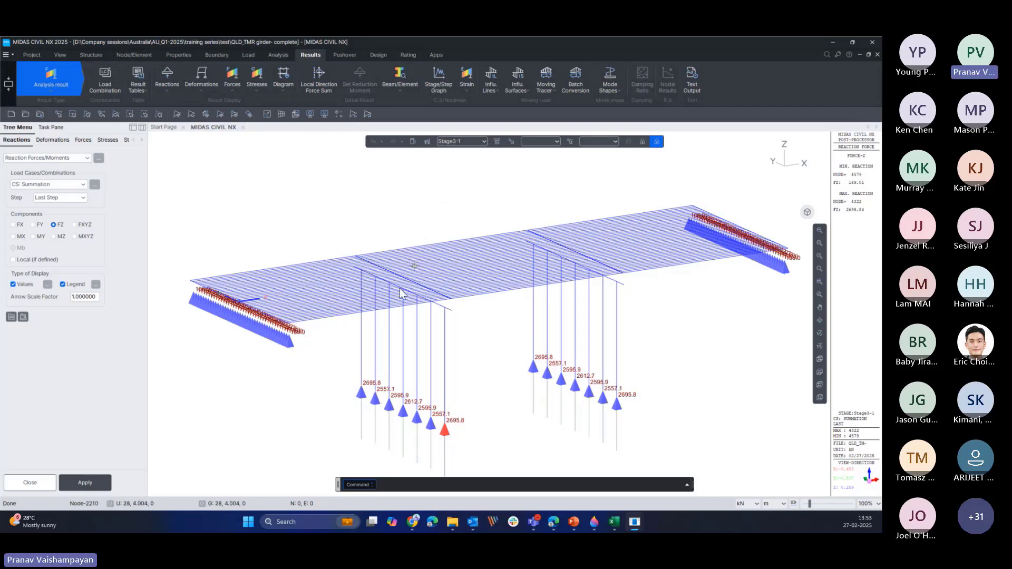
click(479, 141)
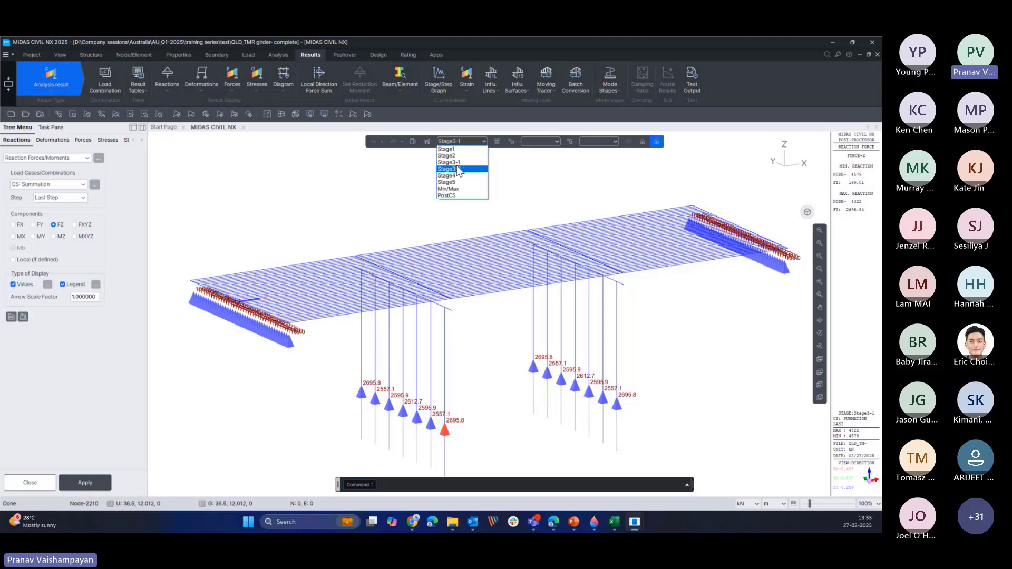
click(456, 169)
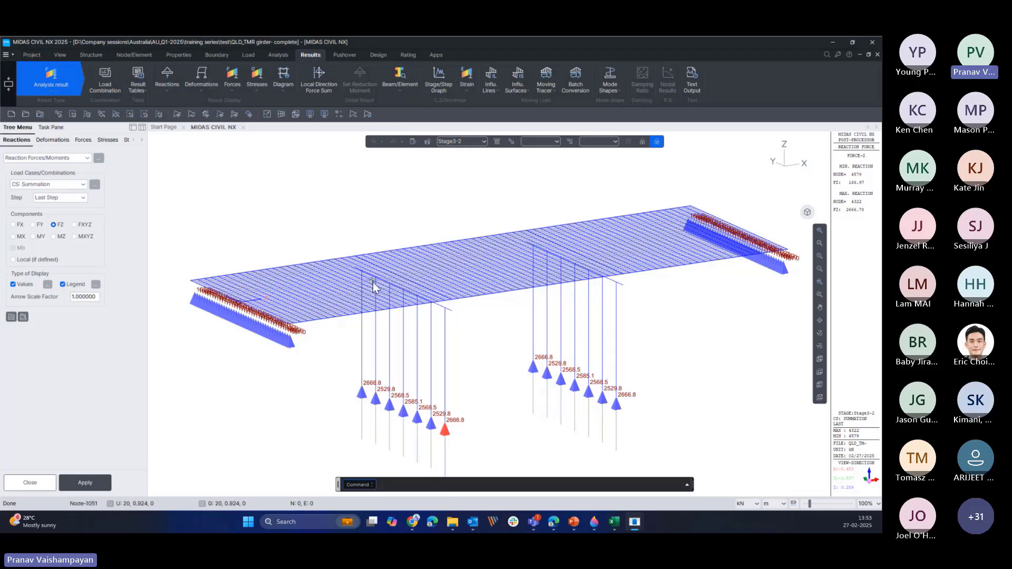
mouse_move(373, 287)
click(480, 145)
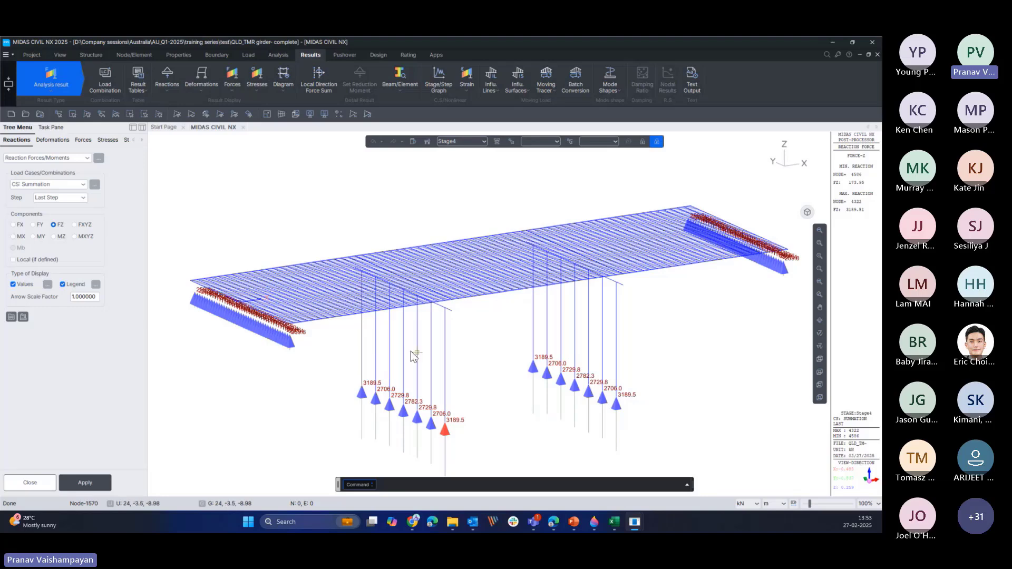
click(464, 142)
click(448, 182)
click(43, 483)
- Display the Stage1 DZ displacement contour for CS: Summation with deformed shape and legend on and values off
click(203, 89)
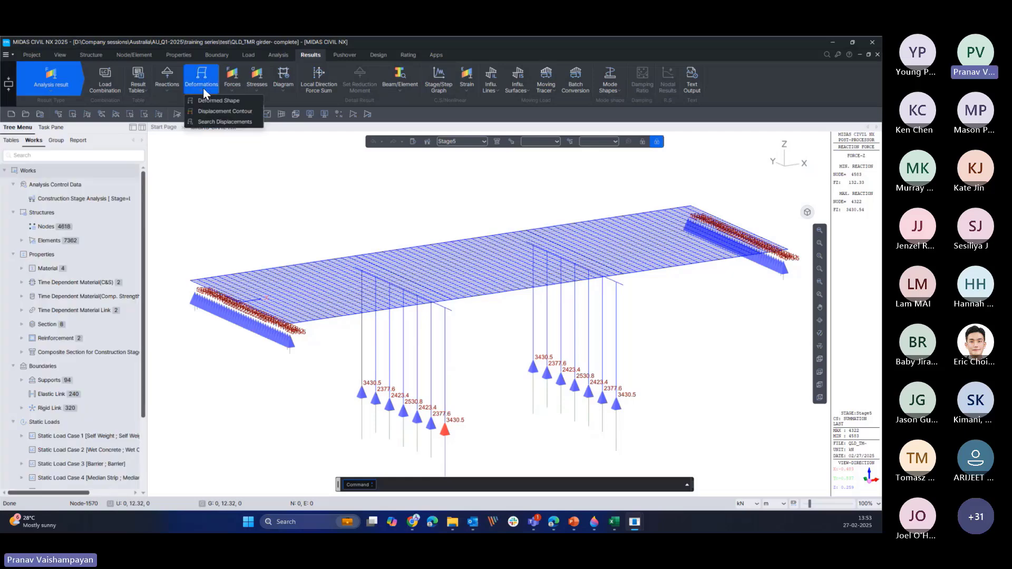
click(204, 109)
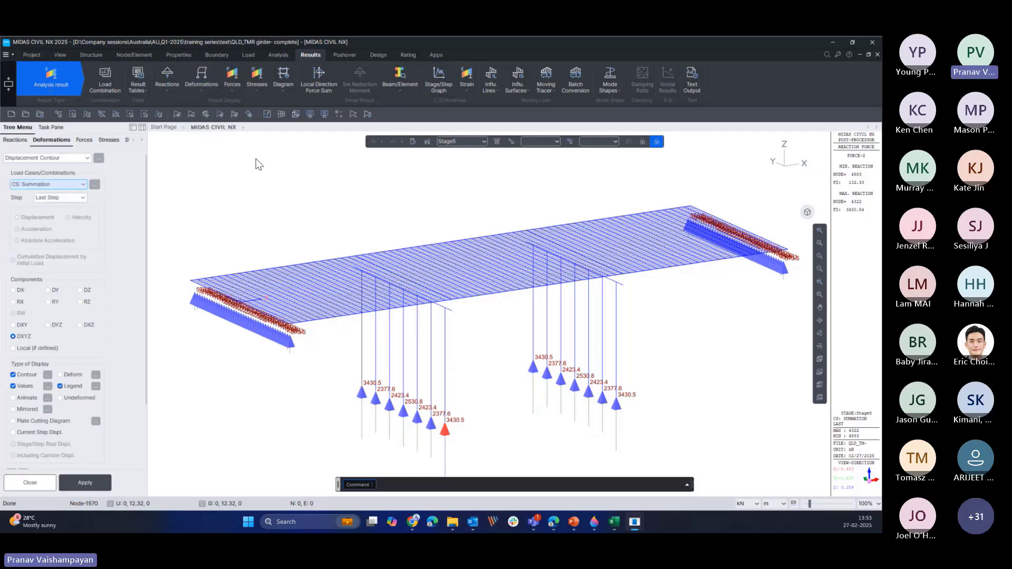
click(484, 141)
click(475, 148)
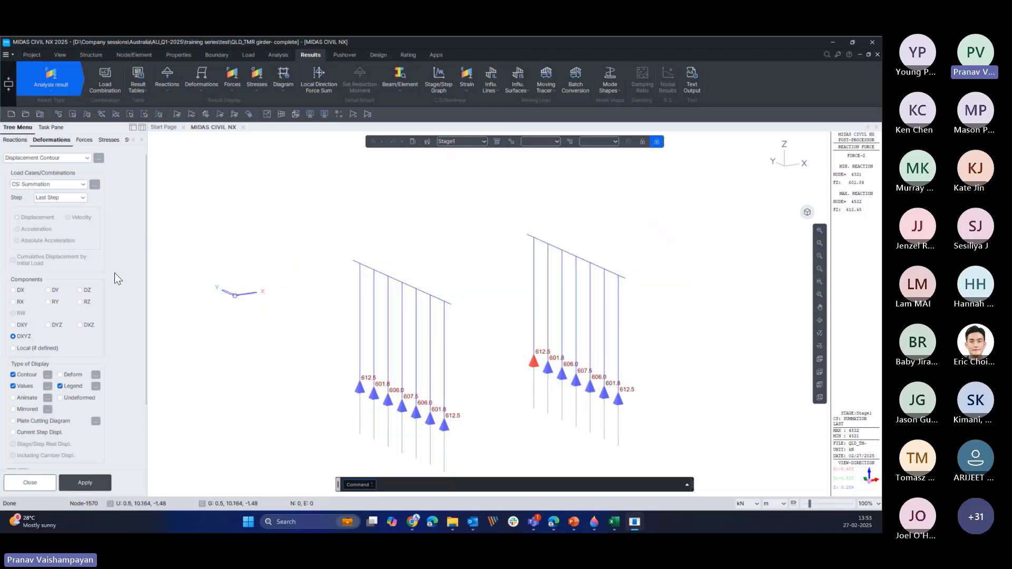
click(79, 290)
click(14, 385)
click(60, 375)
click(95, 386)
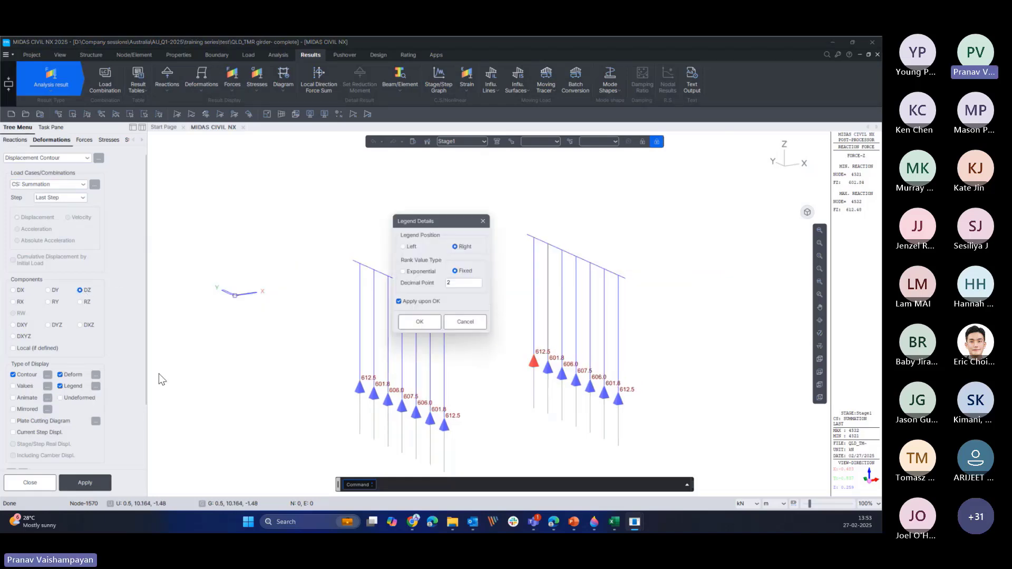
click(420, 322)
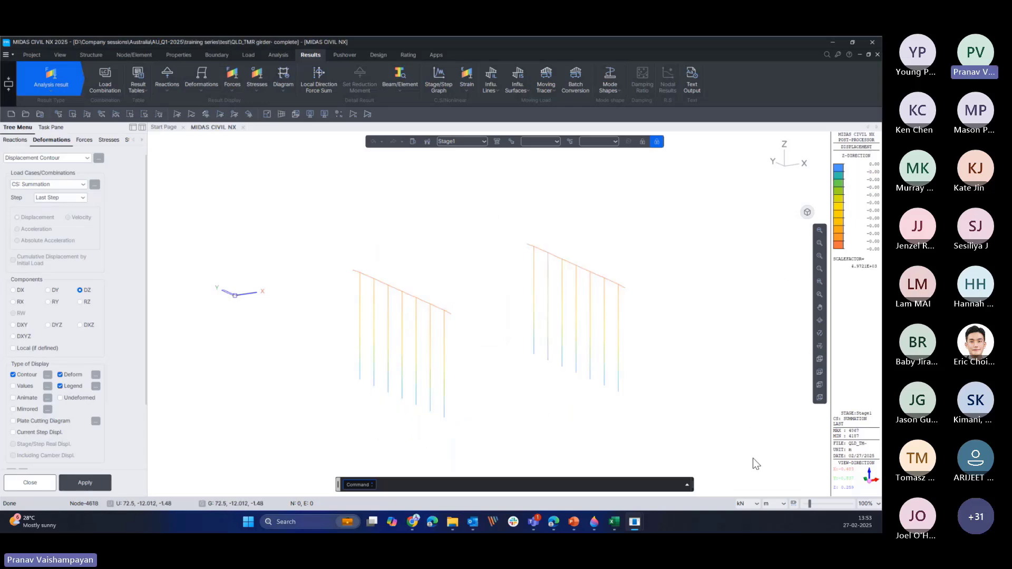
- Set the length unit to mm and show the displacement contour on the solid section shapes
click(780, 503)
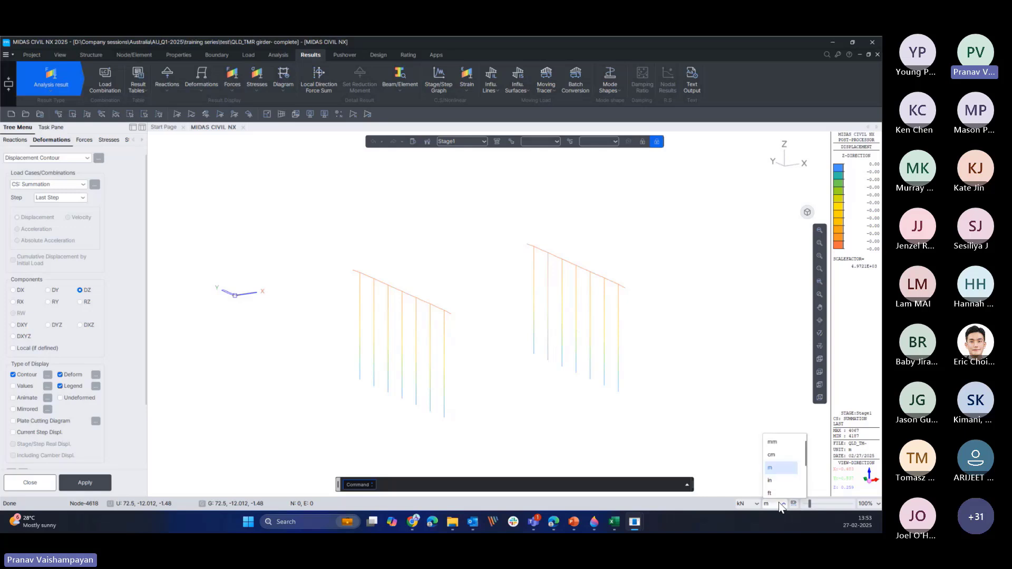
click(773, 443)
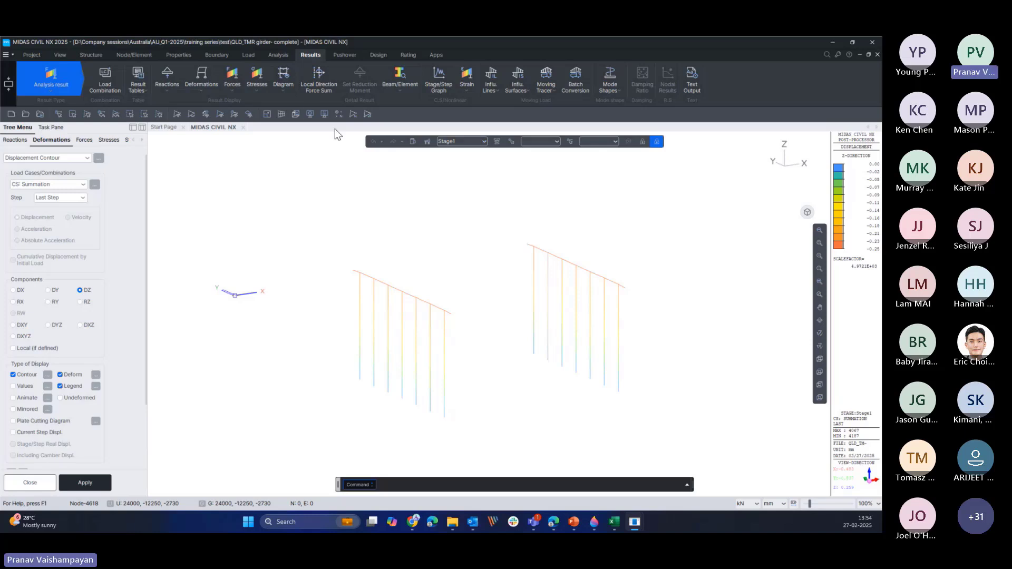
click(296, 114)
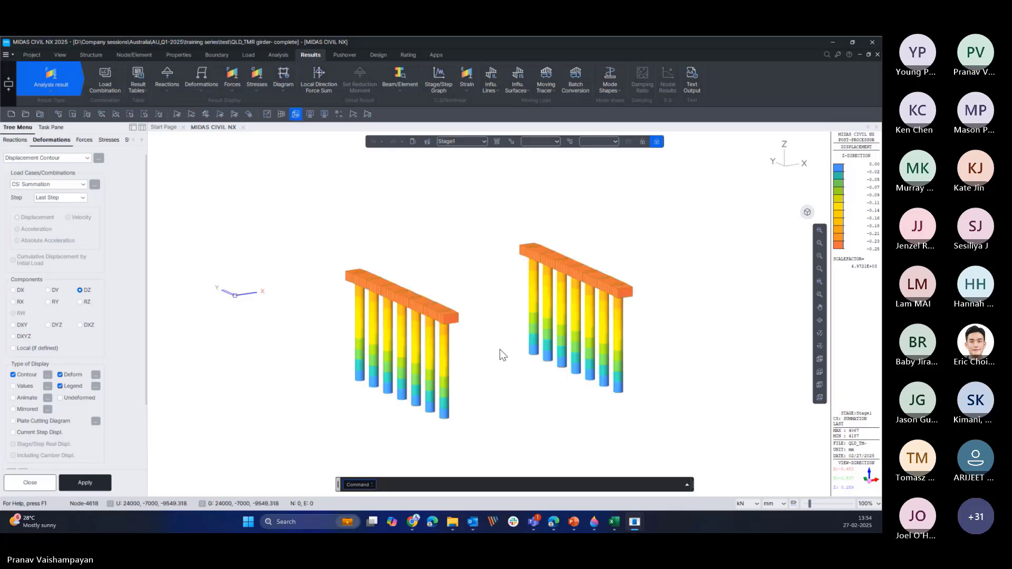
- Review the DZ displacement contour for CS: Summation at Stage2, Stage3-1, Stage3-2 and Stage4
click(483, 142)
click(467, 157)
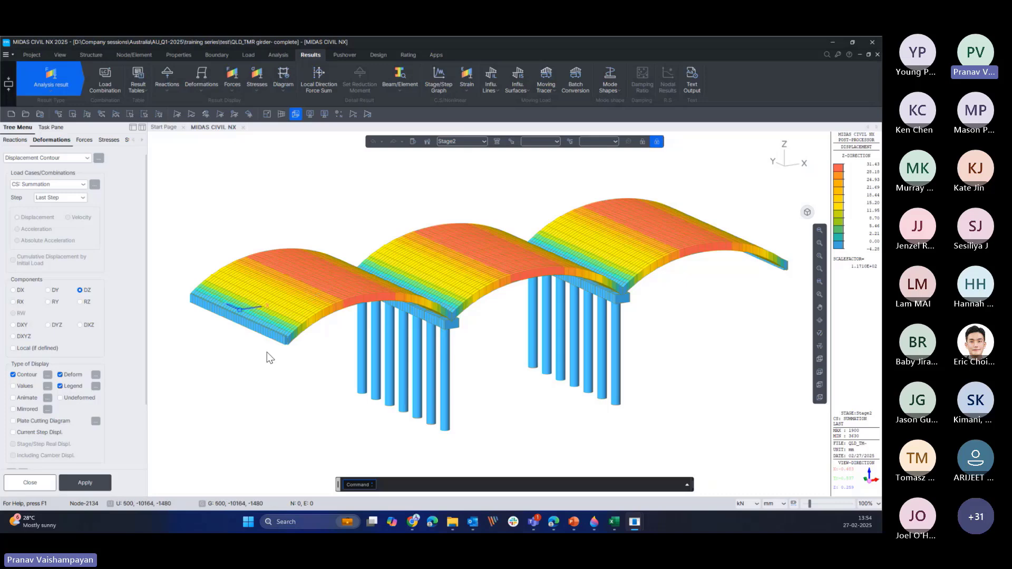
click(481, 142)
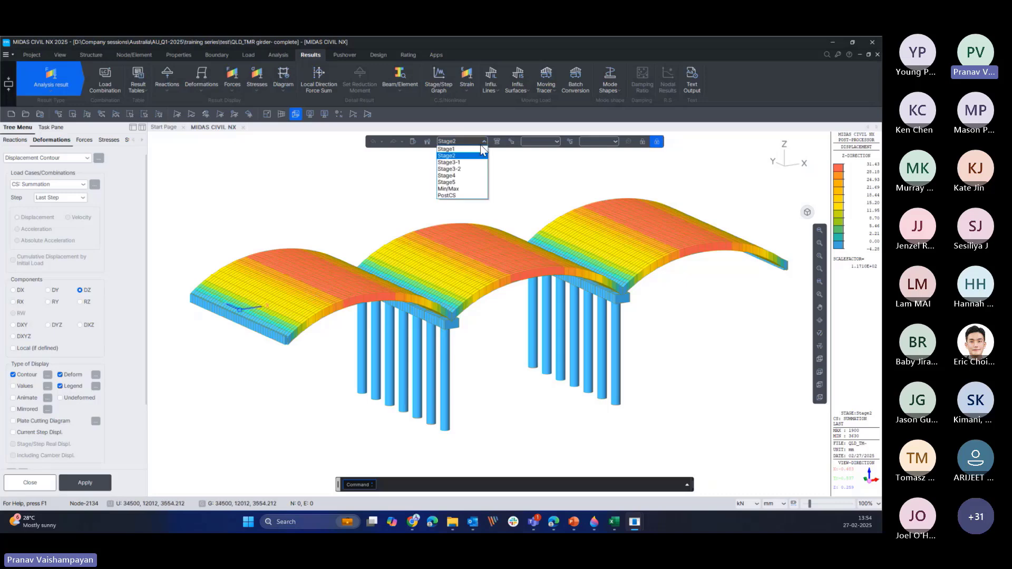
click(460, 161)
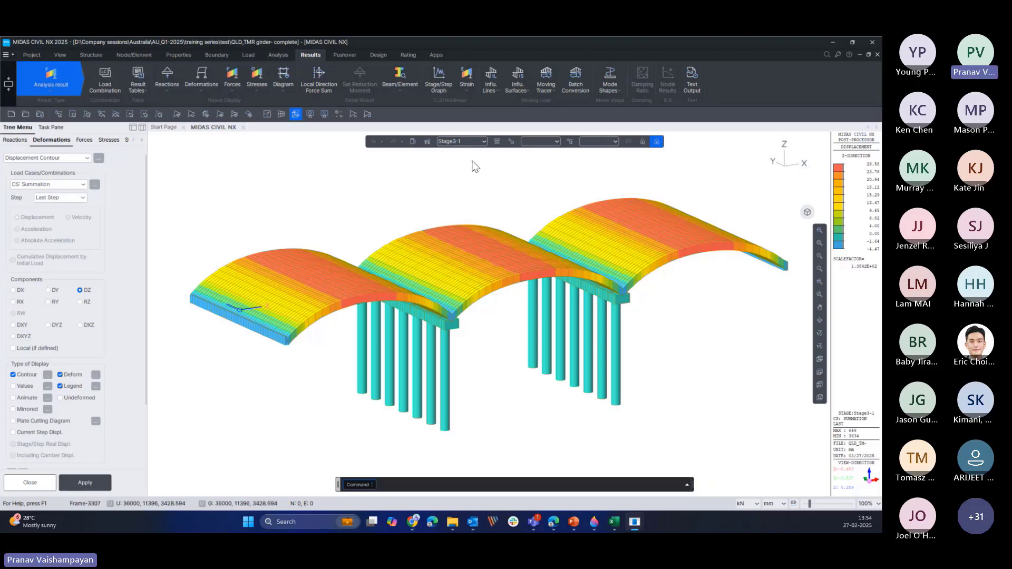
click(462, 141)
click(453, 171)
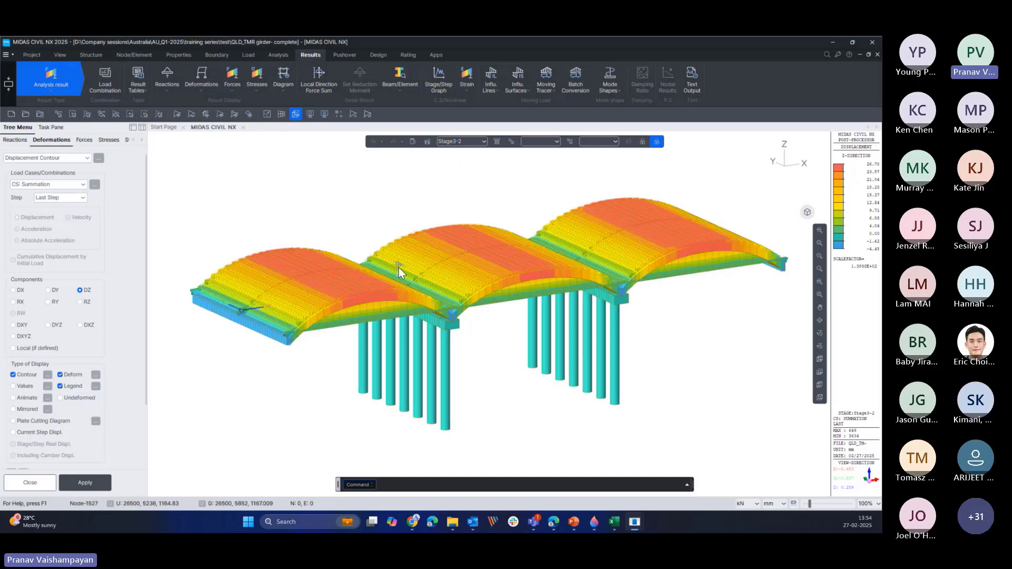
click(479, 141)
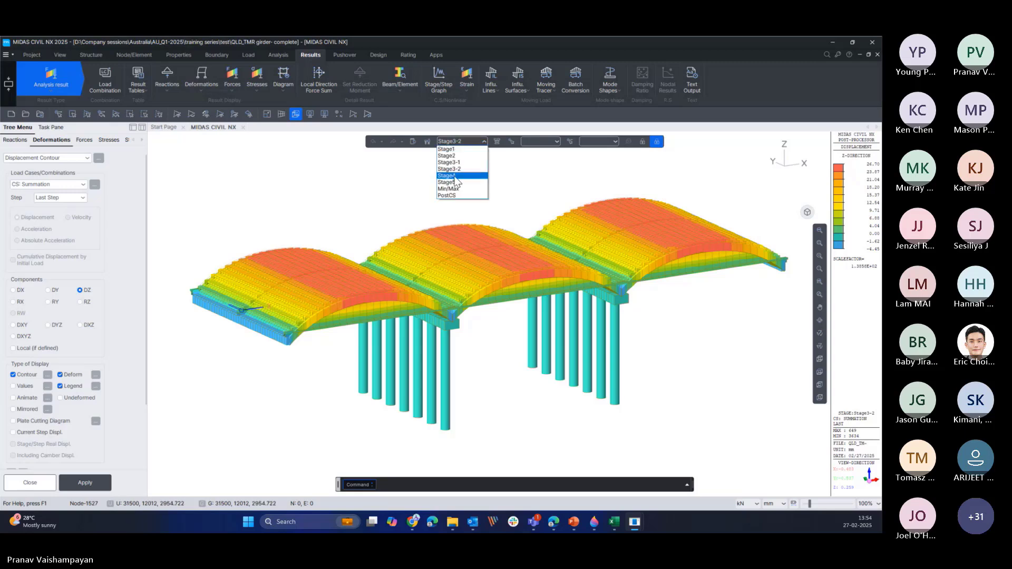
click(456, 181)
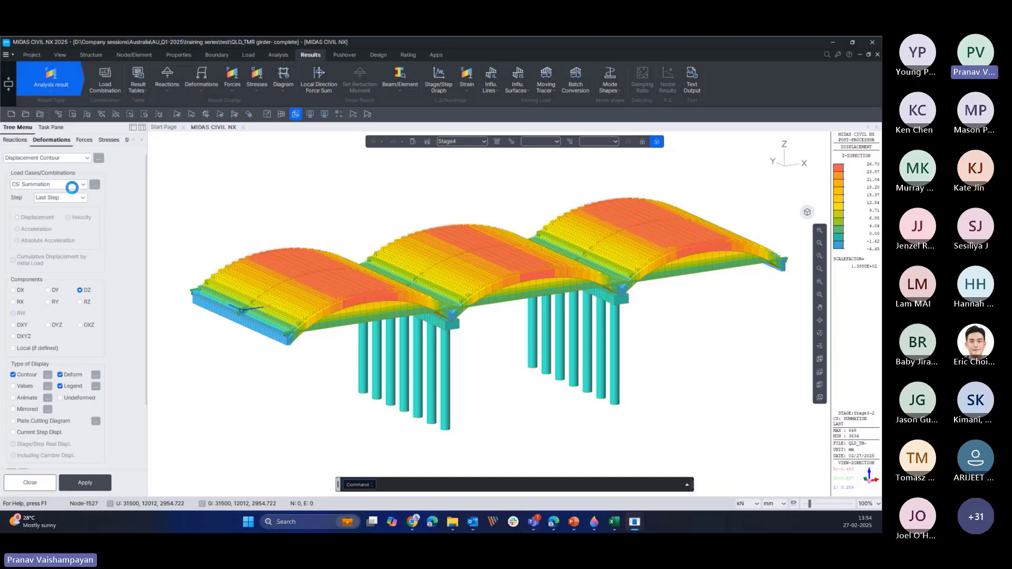
- Display the Stage4 DZ displacement contour for CS: Shrinkage Primary and examine the deformed deck
click(31, 188)
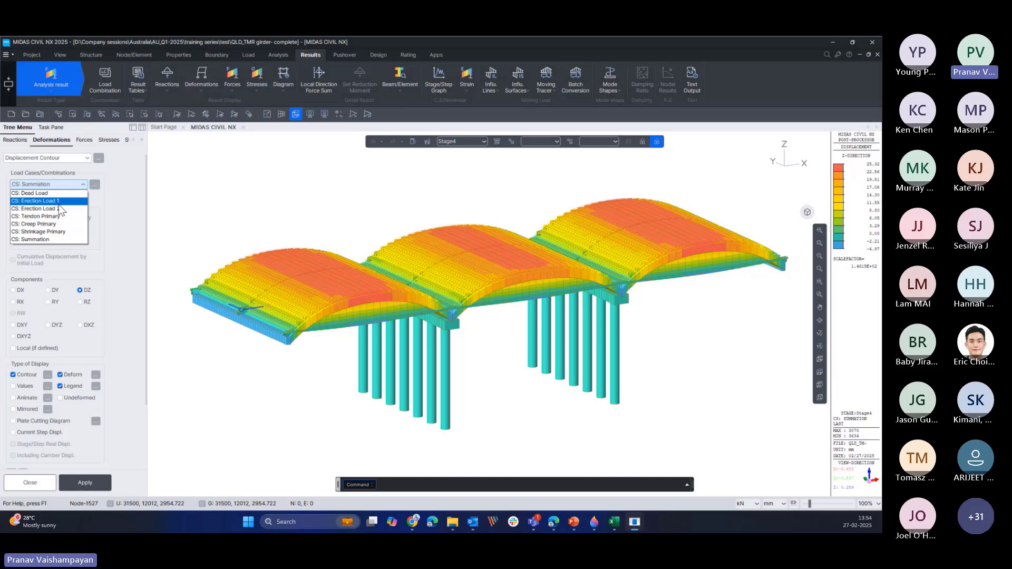
click(46, 234)
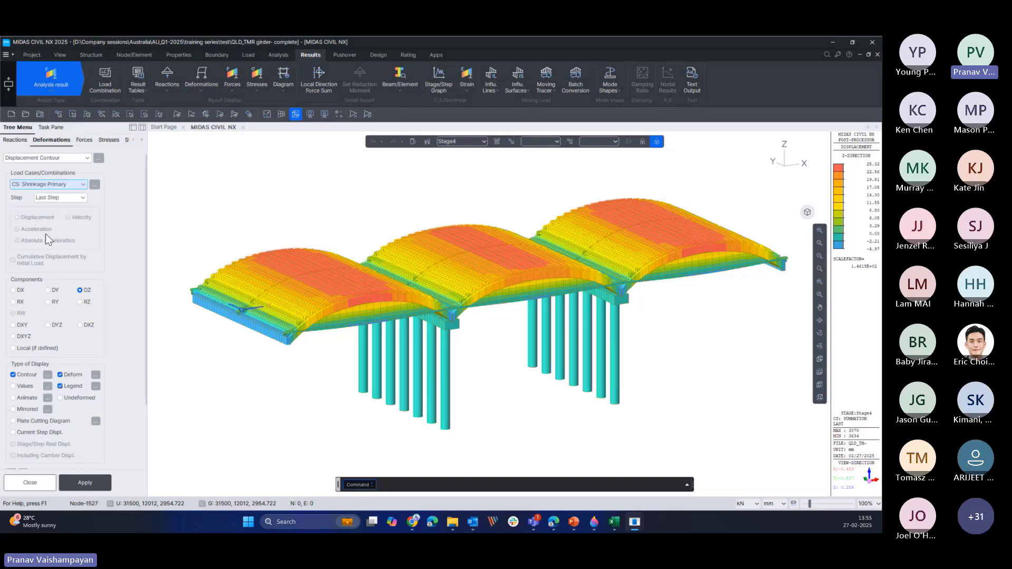
click(90, 487)
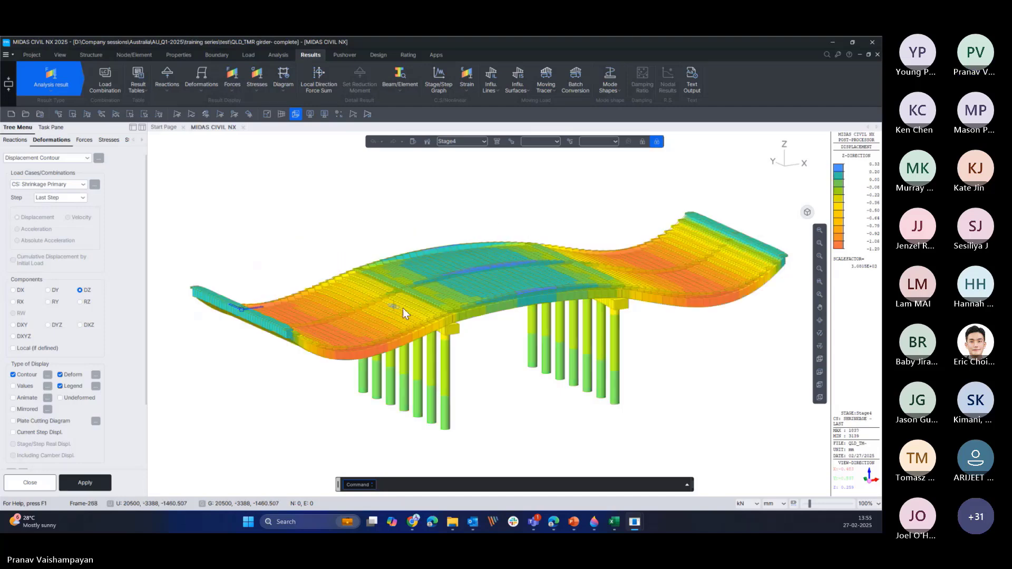
mouse_move(461, 302)
ctrl+middle_down()
mouse_move(445, 323)
mouse_move(476, 311)
mouse_move(441, 301)
ctrl+middle_up()
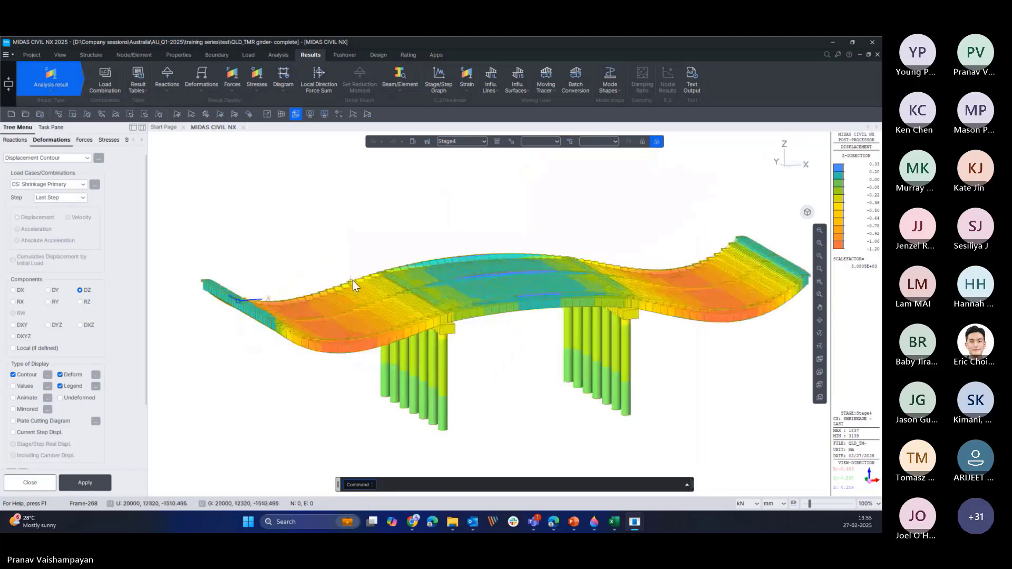
- Display the Stage1 My beam diagram for CS: Summation with line fill, contour and legend on and the deformed shape off
click(232, 89)
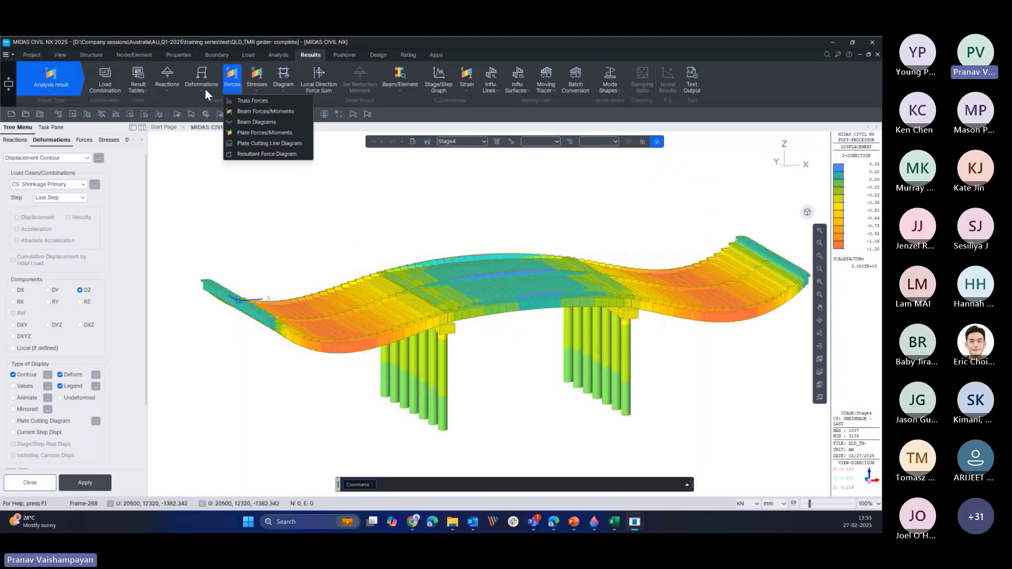
click(255, 122)
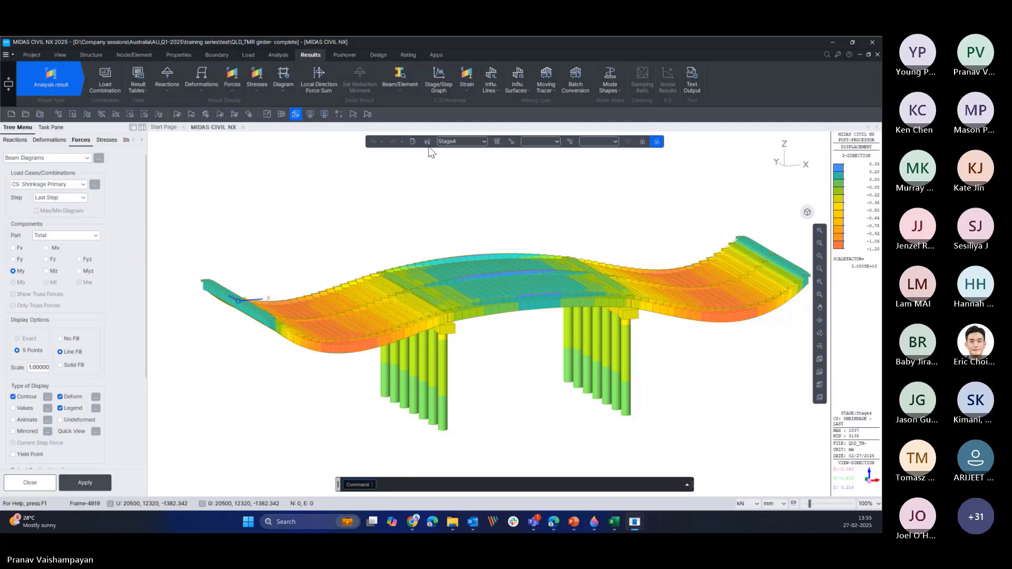
click(459, 143)
click(458, 149)
click(80, 185)
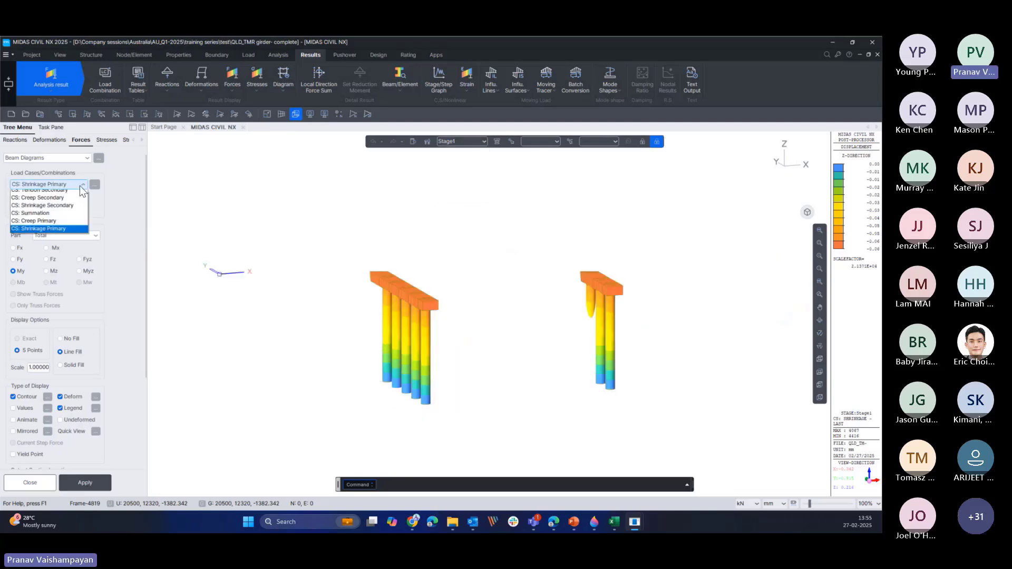
click(49, 248)
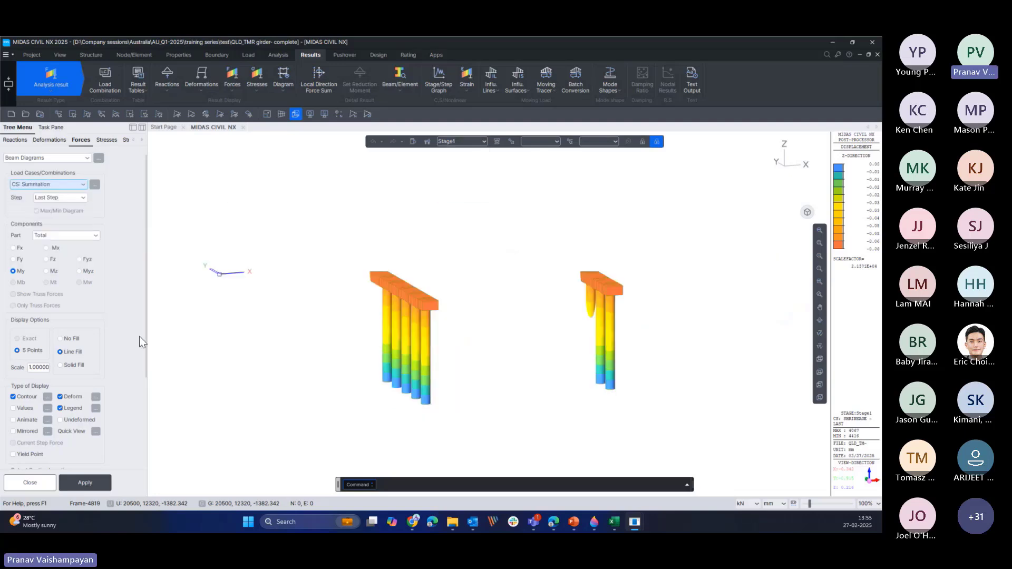
click(60, 397)
click(76, 482)
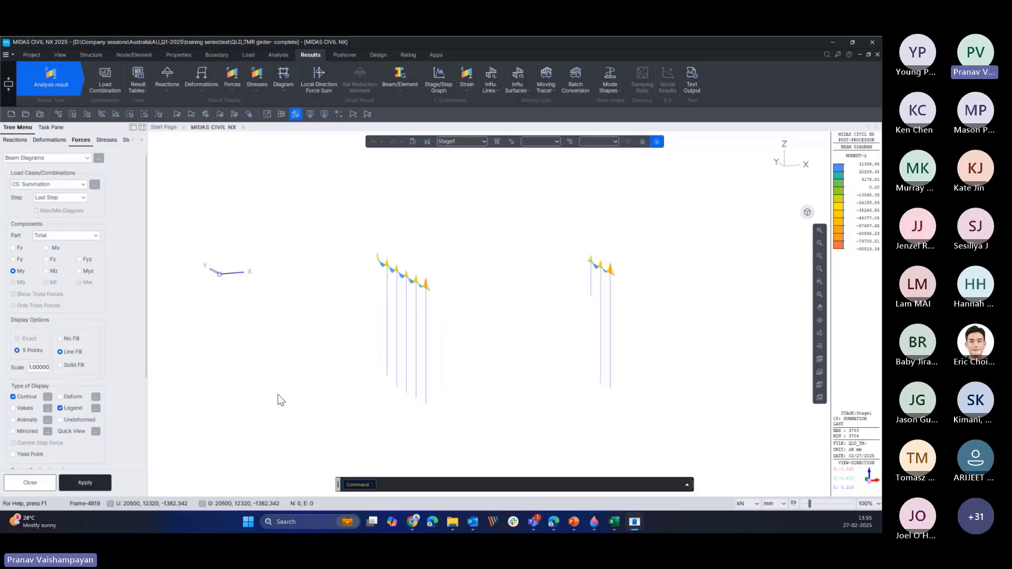
- Set the beam diagram to solid fill and display the Stage2 My diagram for CS: Dead Load
click(73, 365)
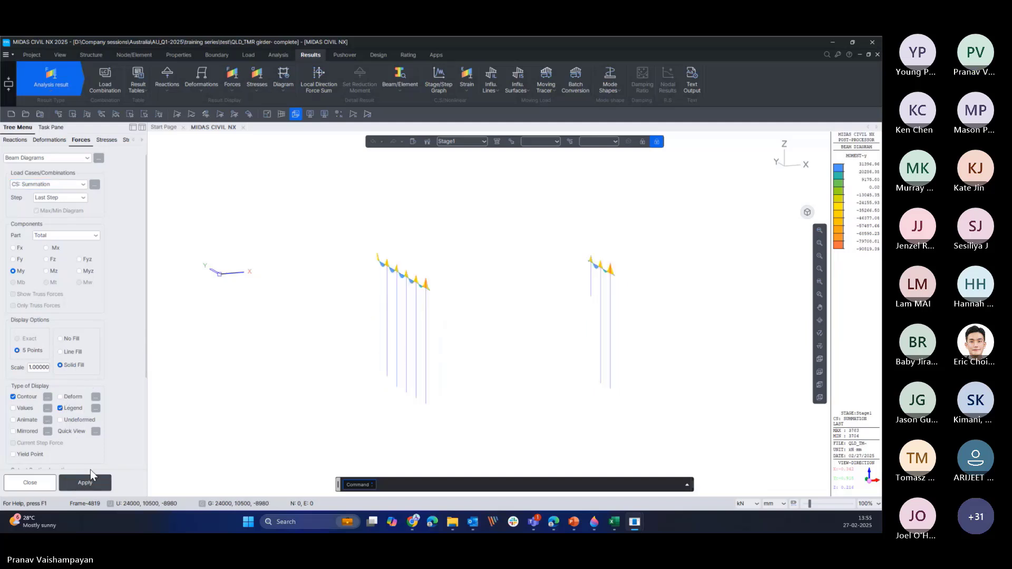
click(464, 141)
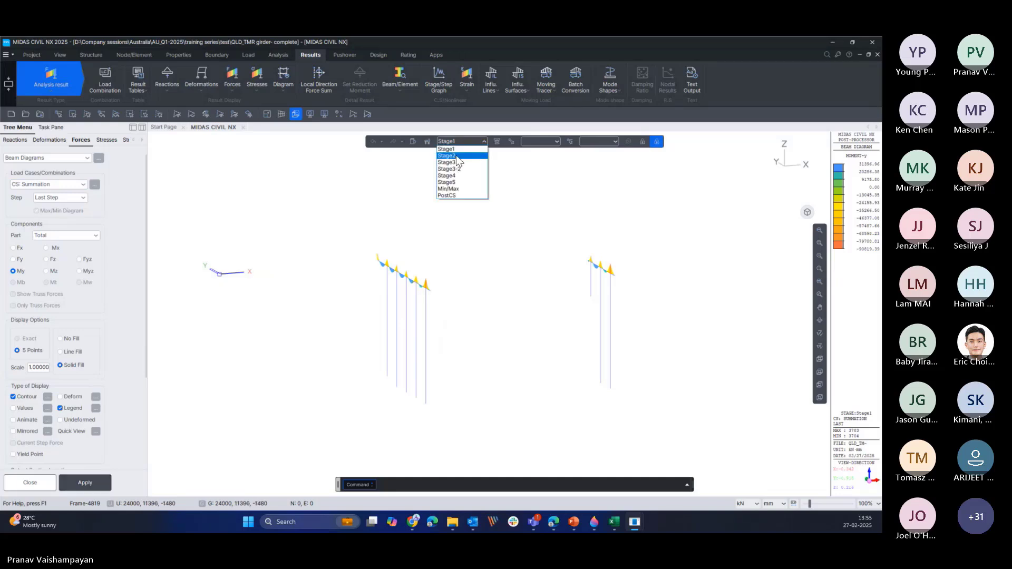
click(457, 155)
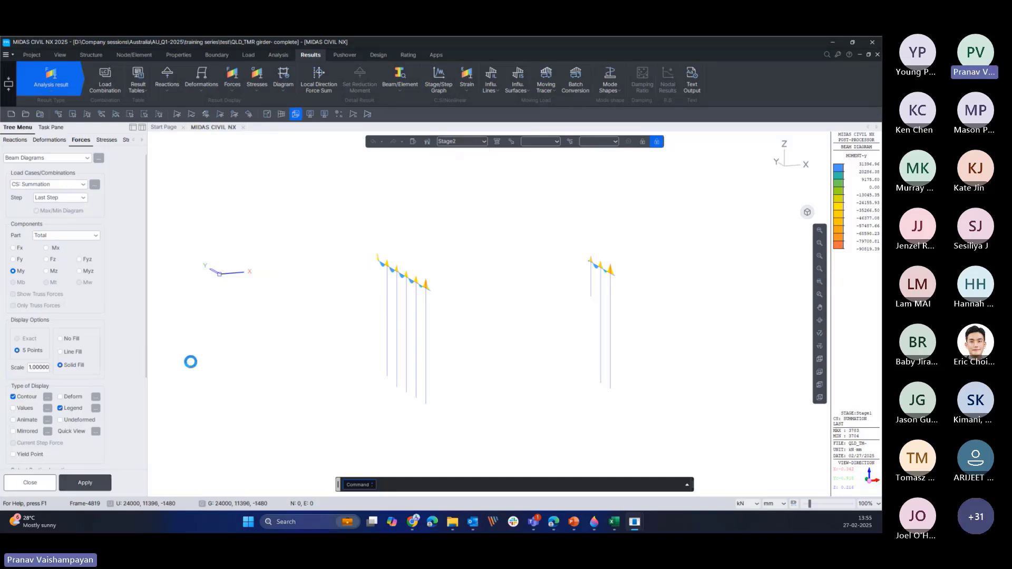
click(81, 187)
click(75, 194)
click(97, 483)
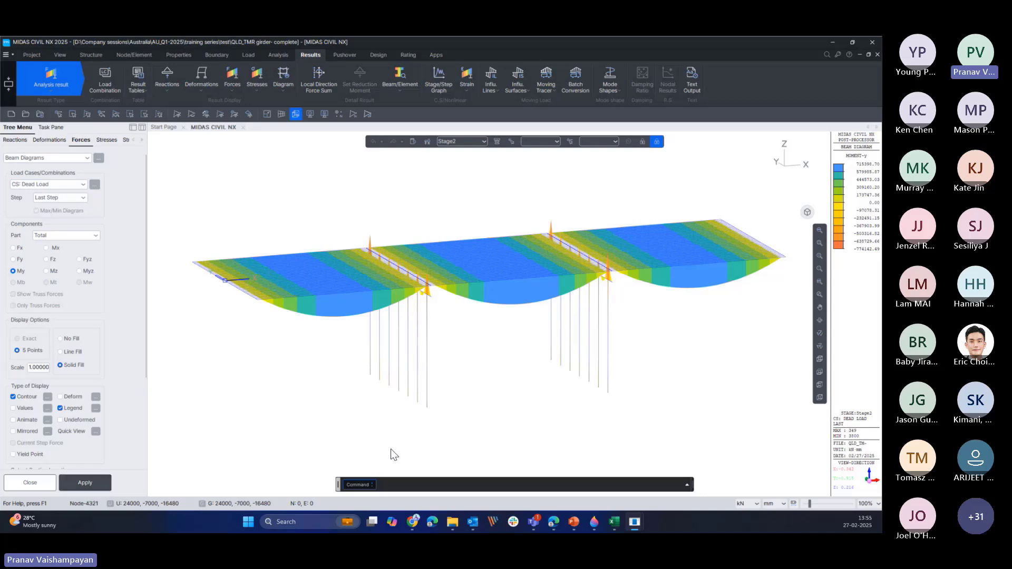
- Review the CS: Dead Load My beam diagram at Stage3-1 and Stage3-2
mouse_move(480, 333)
ctrl+middle_down()
mouse_move(517, 314)
mouse_move(520, 302)
mouse_move(490, 314)
mouse_move(481, 345)
ctrl+middle_up()
click(484, 142)
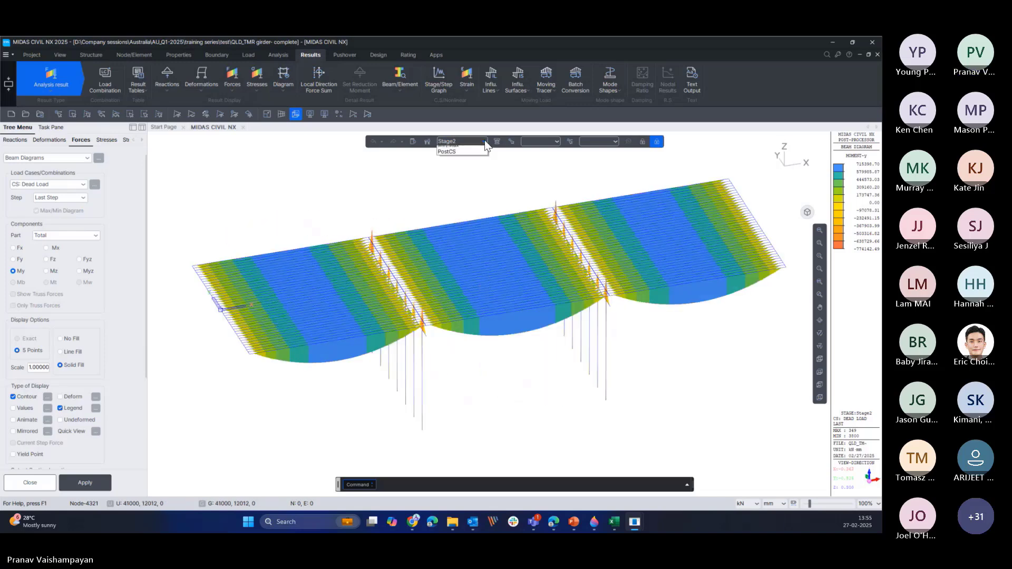
click(450, 164)
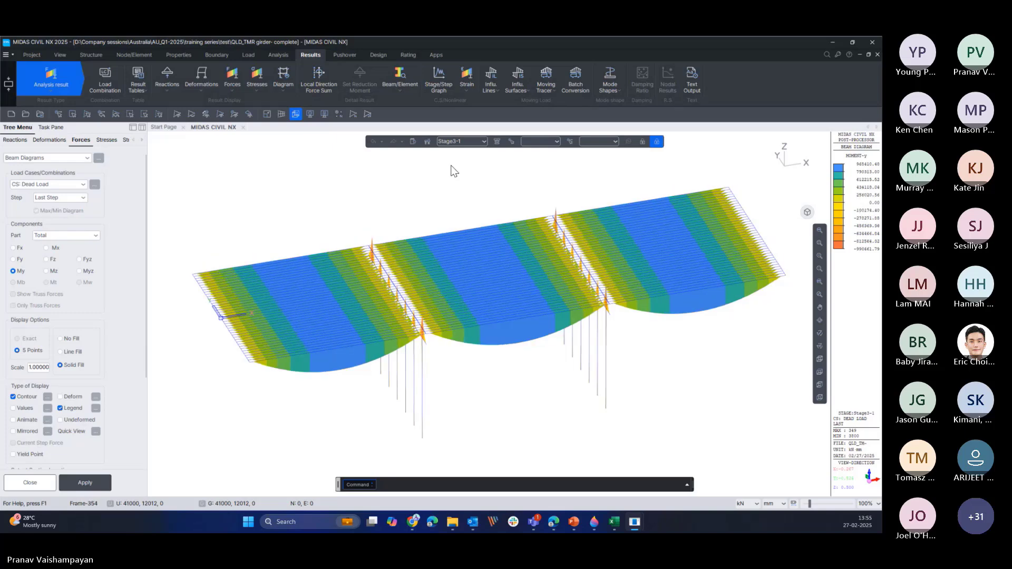
click(63, 483)
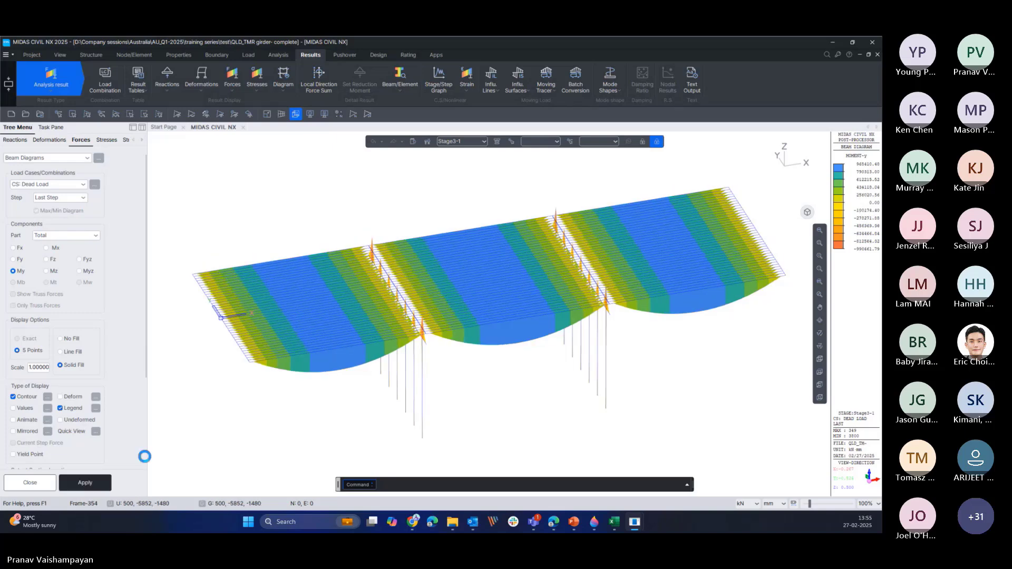
ctrl+middle_drag(343, 346, 350, 345)
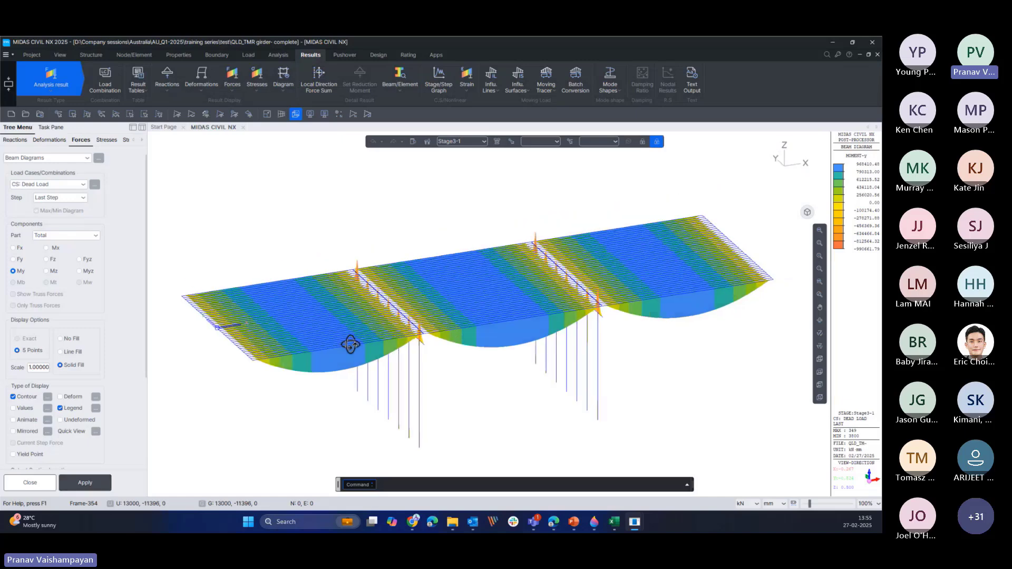
click(476, 142)
click(460, 168)
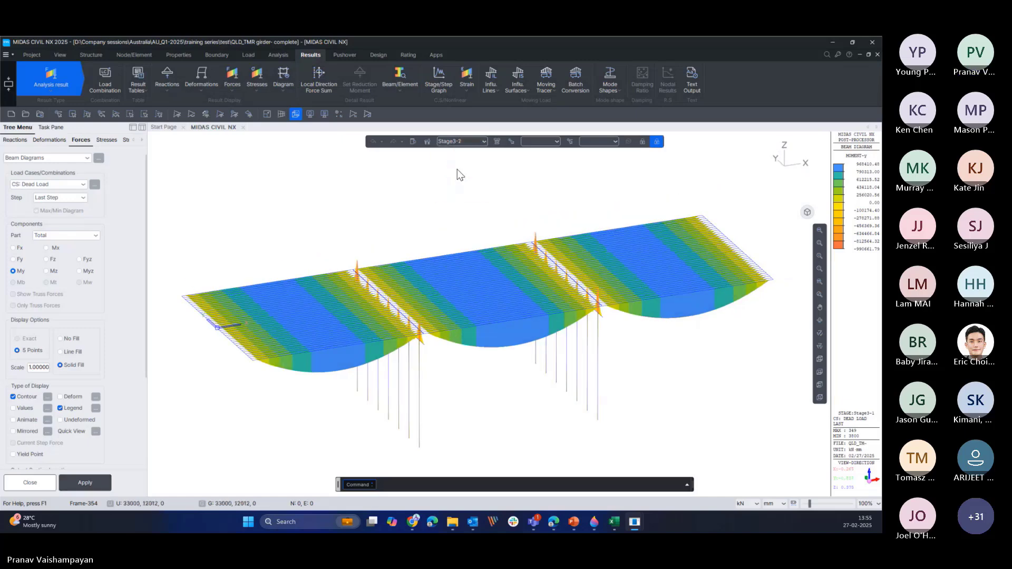
click(87, 482)
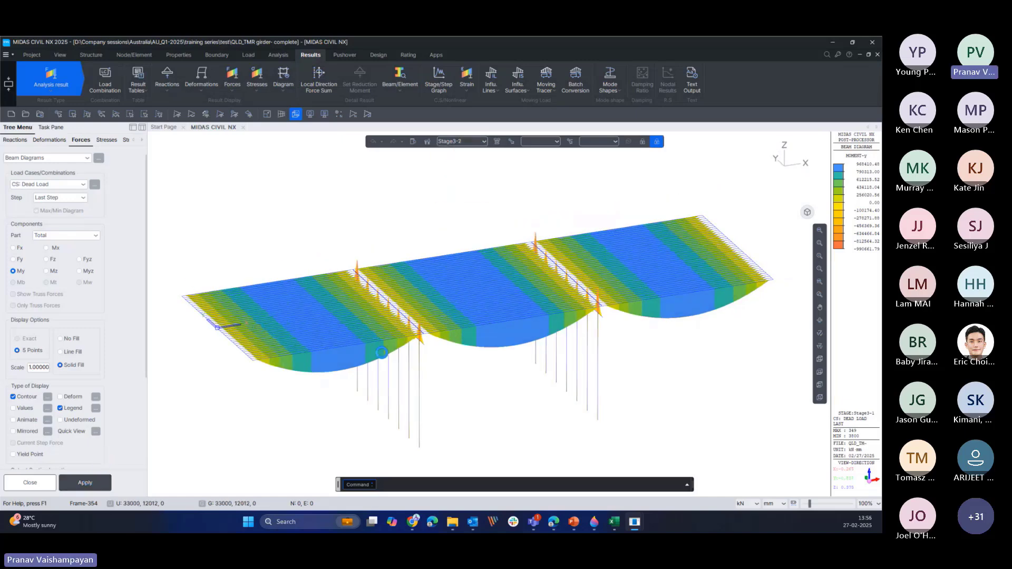
- Compare the Stage3-2 My beam diagrams for CS: Summation and CS: Tendon Secondary
click(82, 185)
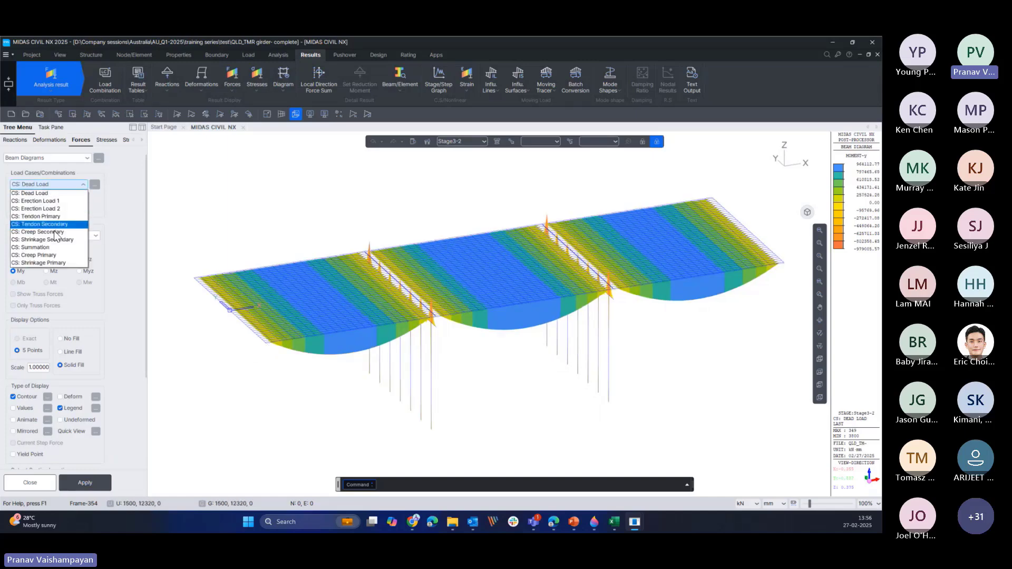
click(49, 248)
click(85, 483)
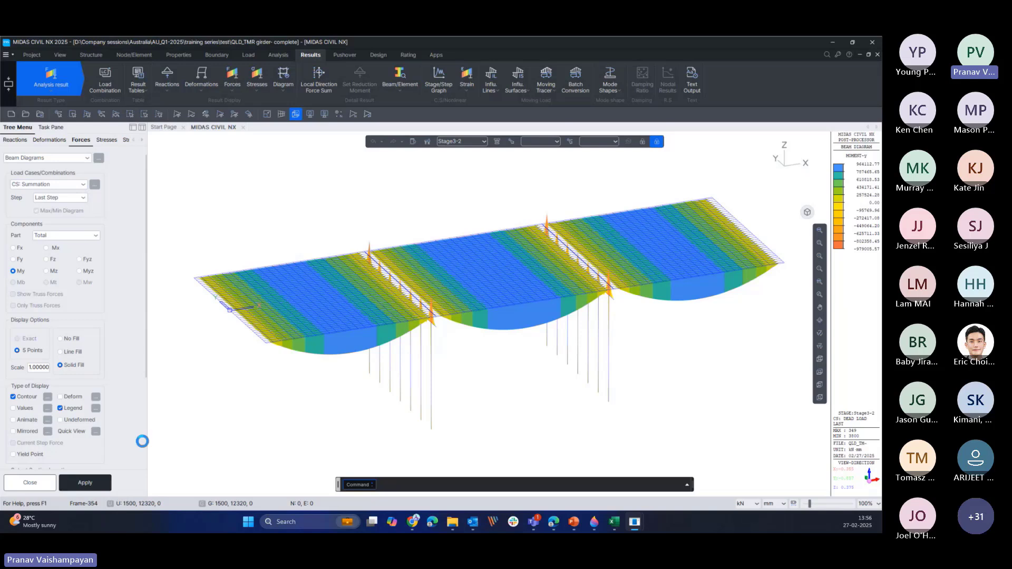
click(74, 185)
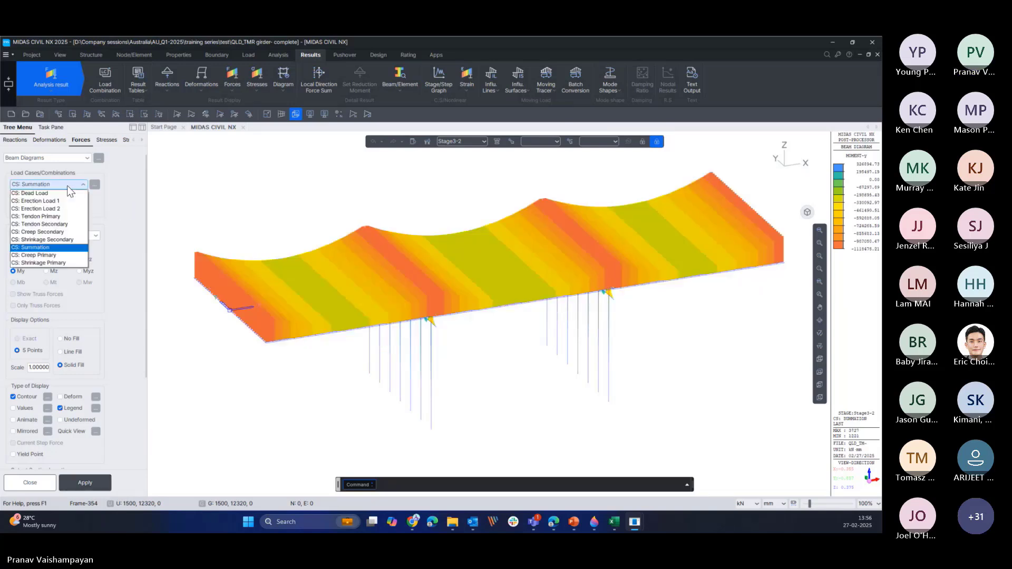
click(53, 223)
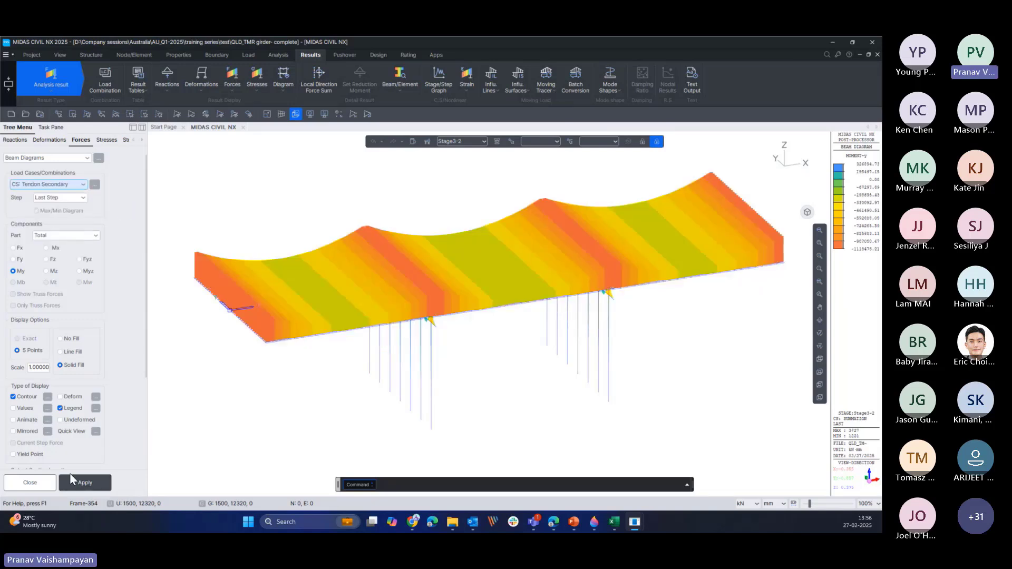
click(83, 483)
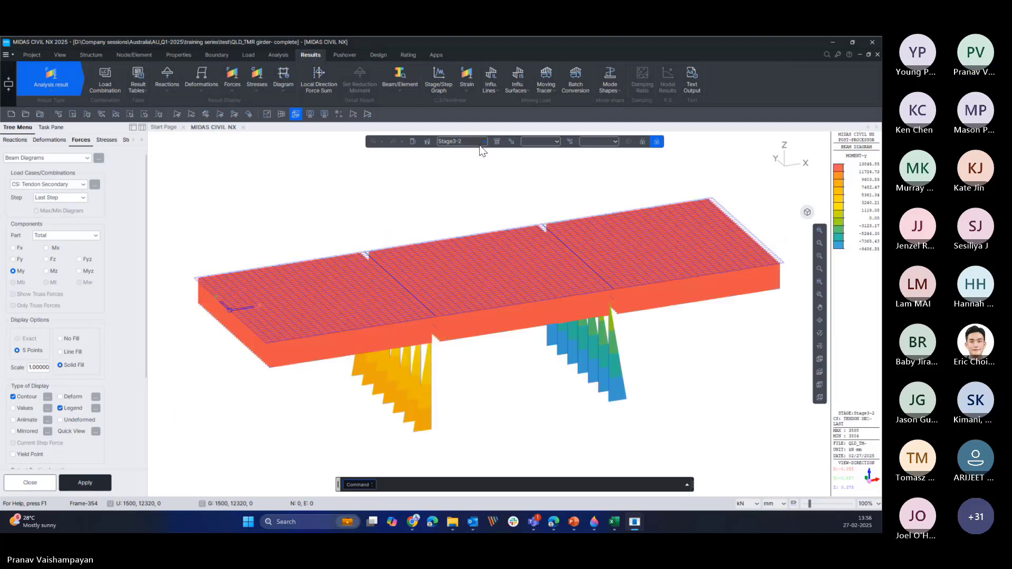
mouse_move(500, 227)
middle_down()
mouse_move(486, 224)
mouse_move(495, 229)
mouse_move(495, 212)
middle_up()
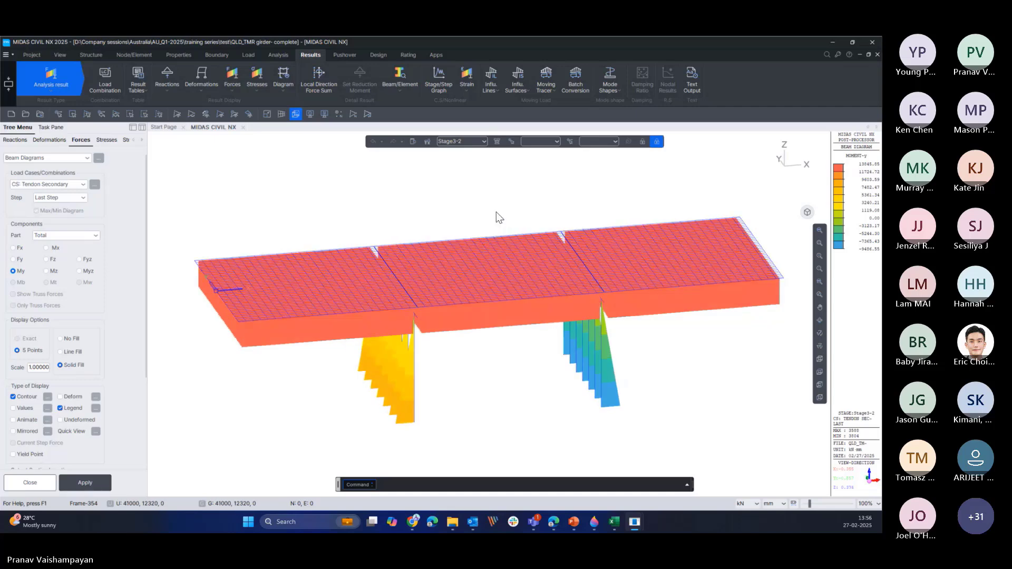
- Set the length unit to m and show the CS: Dead Load My beam diagram at Stage4 and Stage5
click(772, 504)
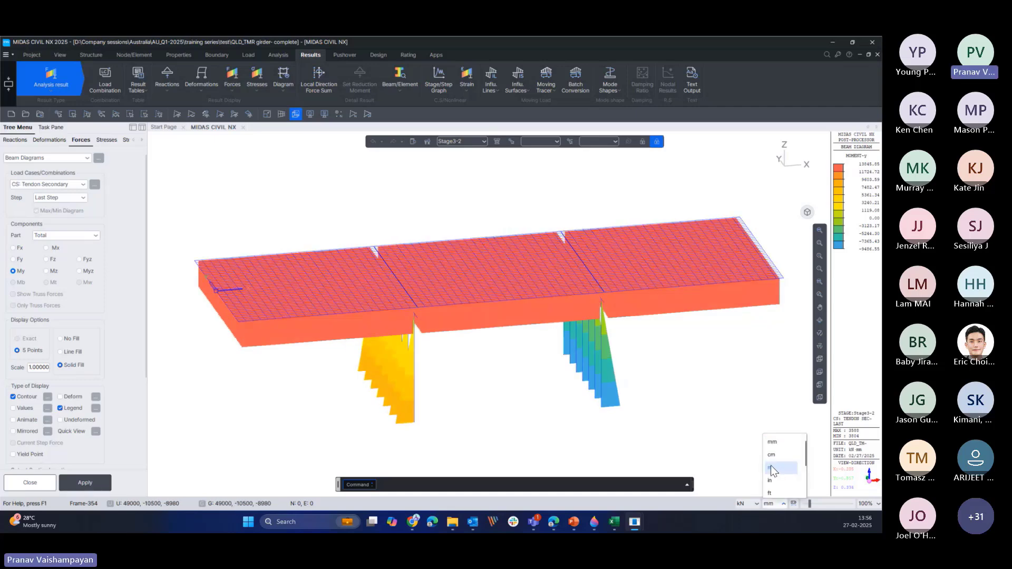
click(771, 467)
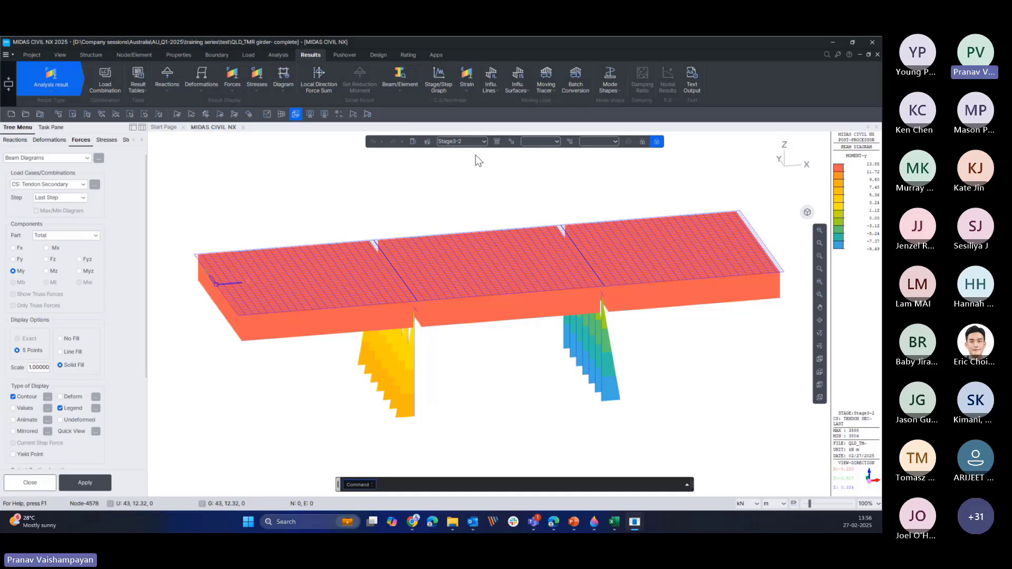
click(459, 142)
click(459, 174)
click(100, 484)
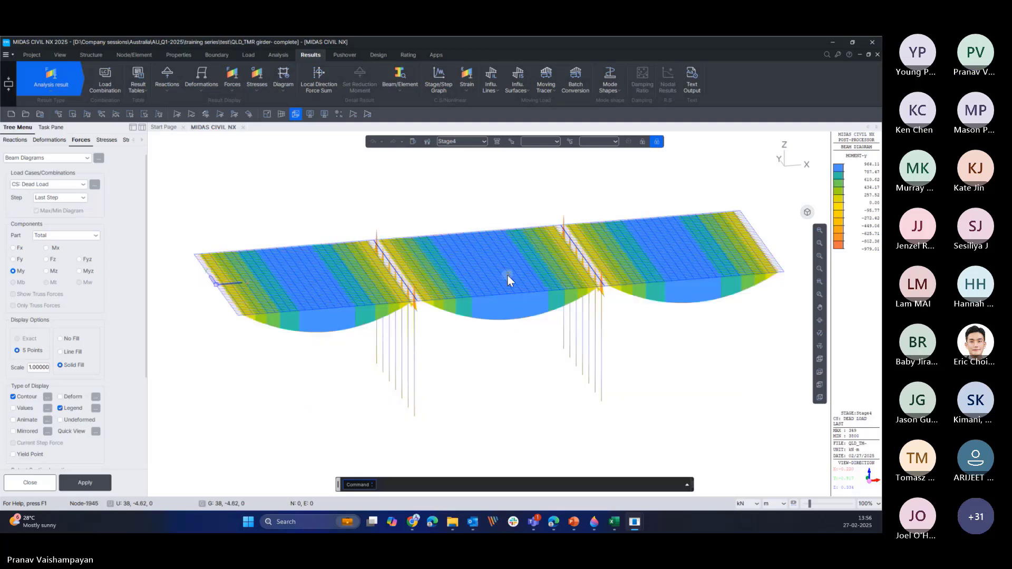
click(462, 141)
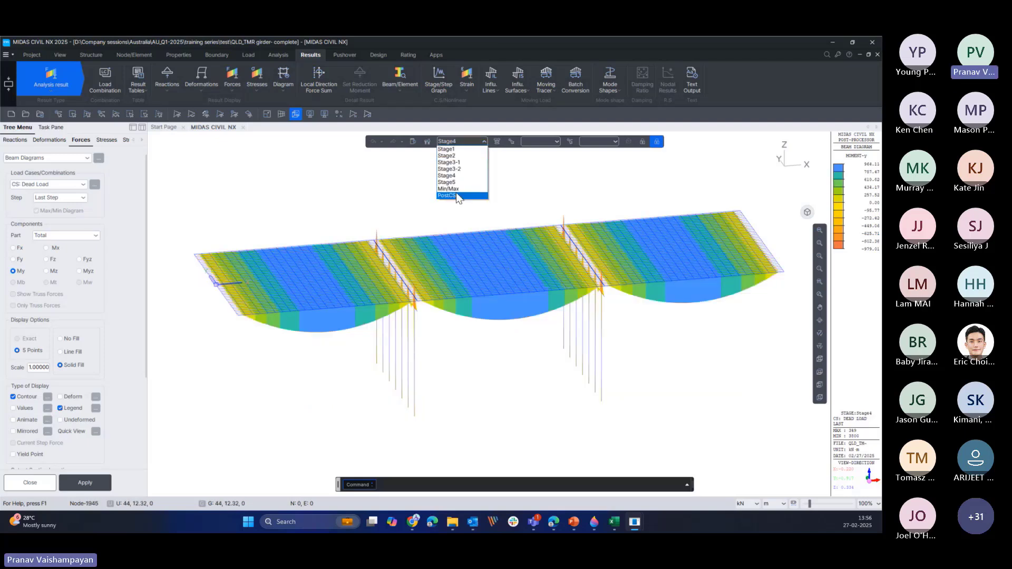
click(457, 181)
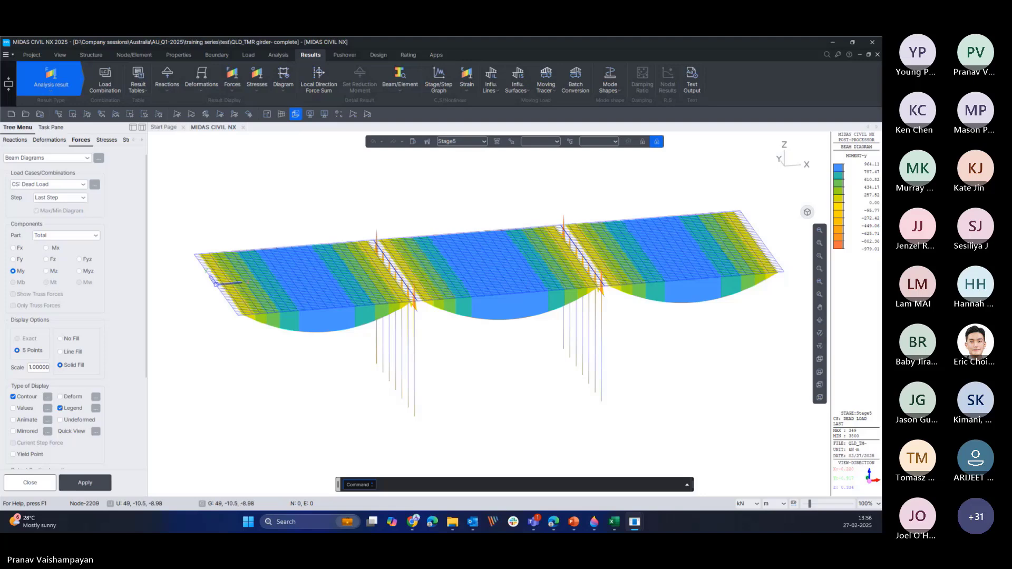
- Check the Load Combination page of the training PDF and return to display the PostCS My beam diagram for MVmax: MV
key(alt+Tab)
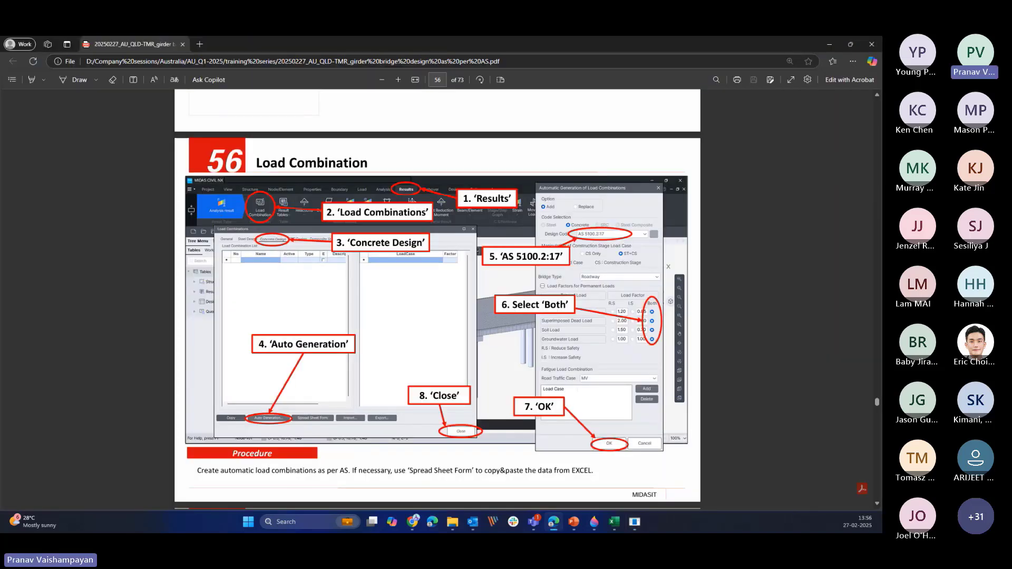
click(830, 44)
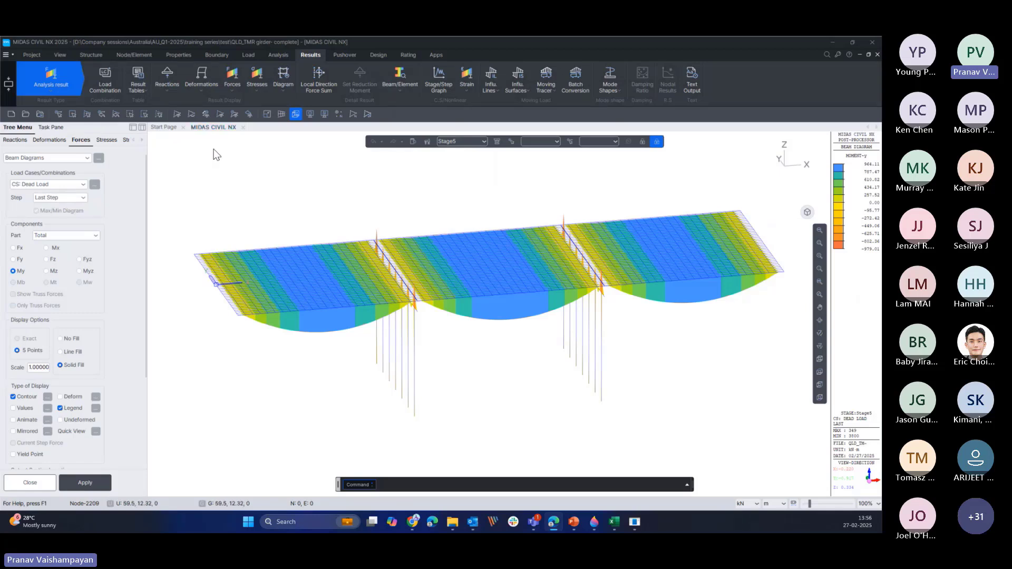
click(483, 142)
click(451, 196)
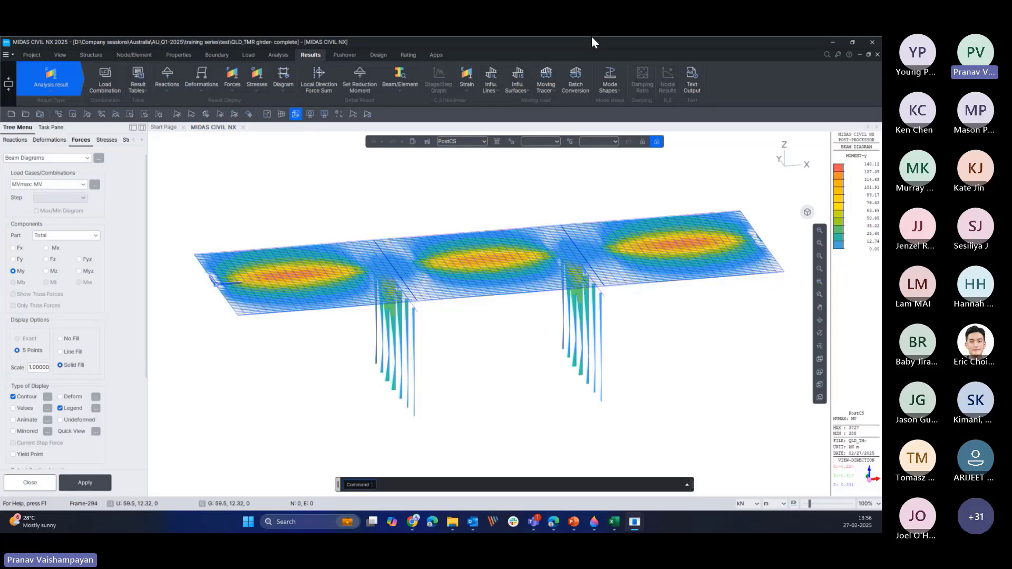
click(47, 481)
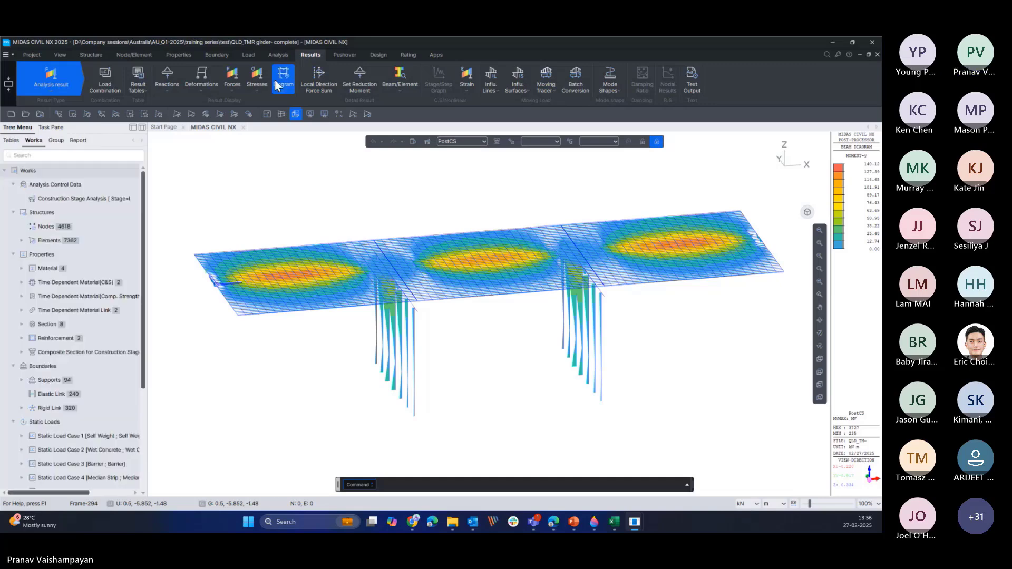
- Generate the beam force result table for elements 1to7362 under cLCB1(CBC), with only Part i included
click(146, 90)
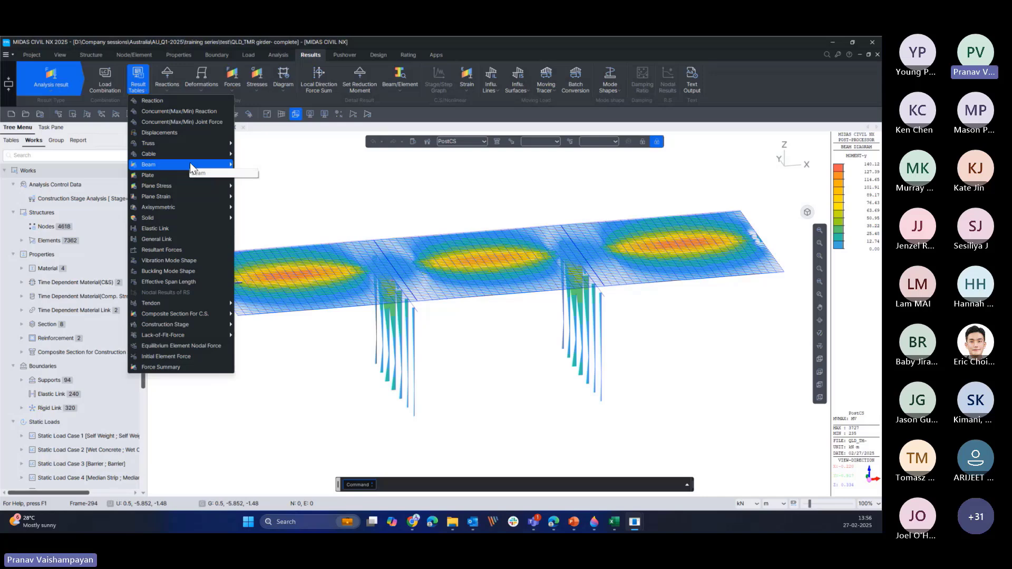
mouse_move(190, 164)
click(257, 178)
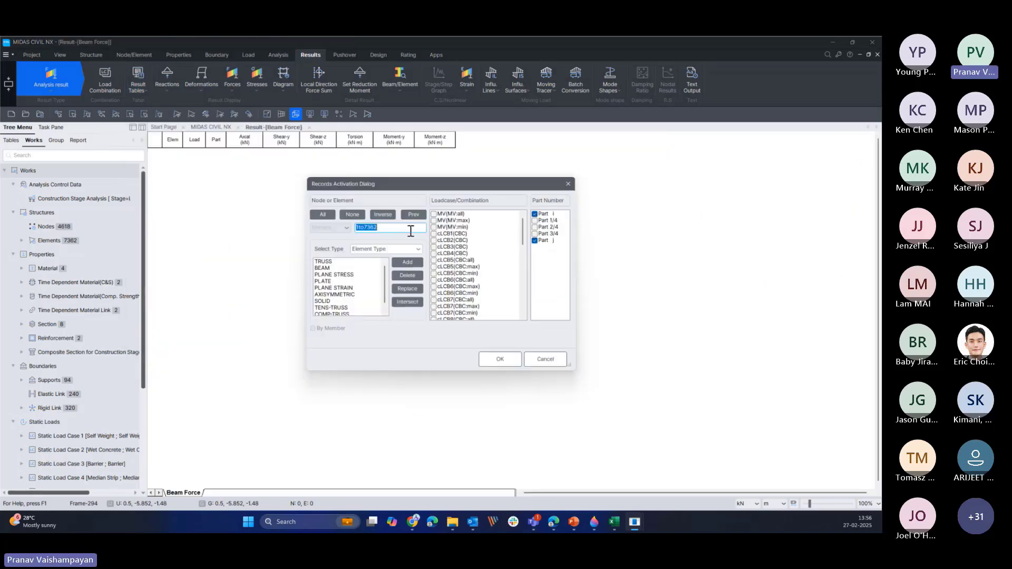
click(434, 234)
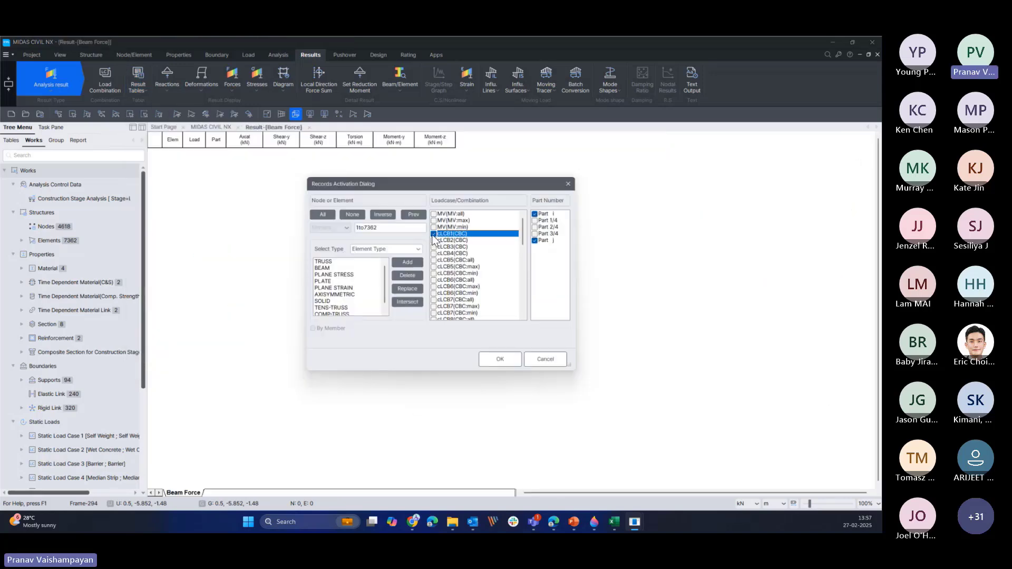
click(535, 241)
click(507, 363)
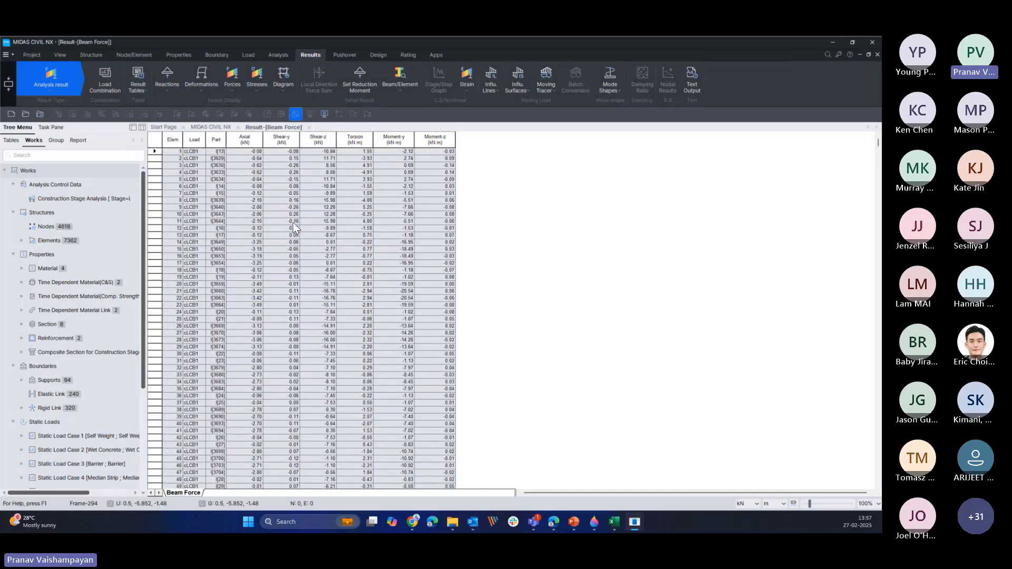
- Examine the items and load cases offered for viewing the beam force table by maximum value, leaving the table as is
right_click(293, 223)
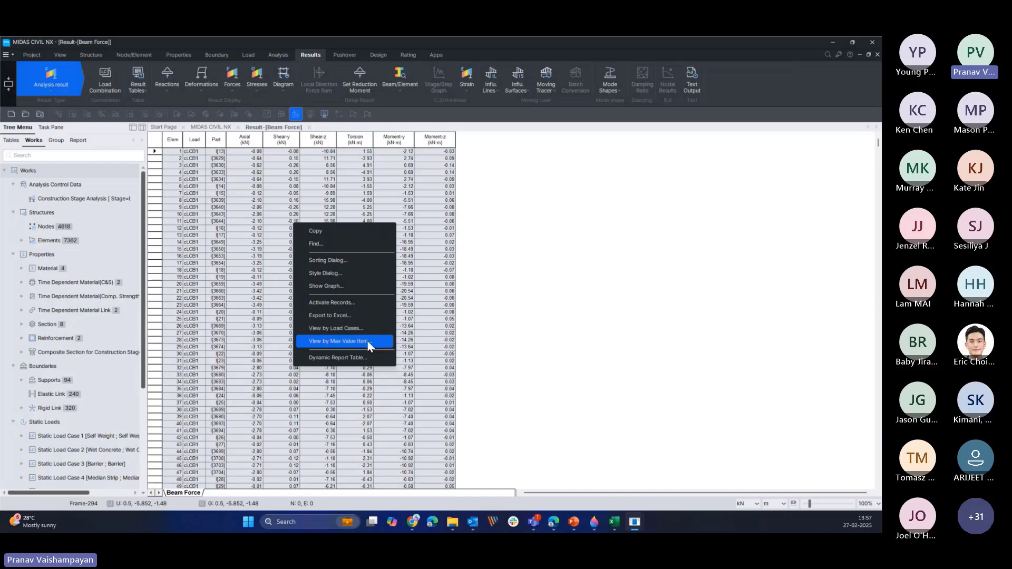
click(370, 341)
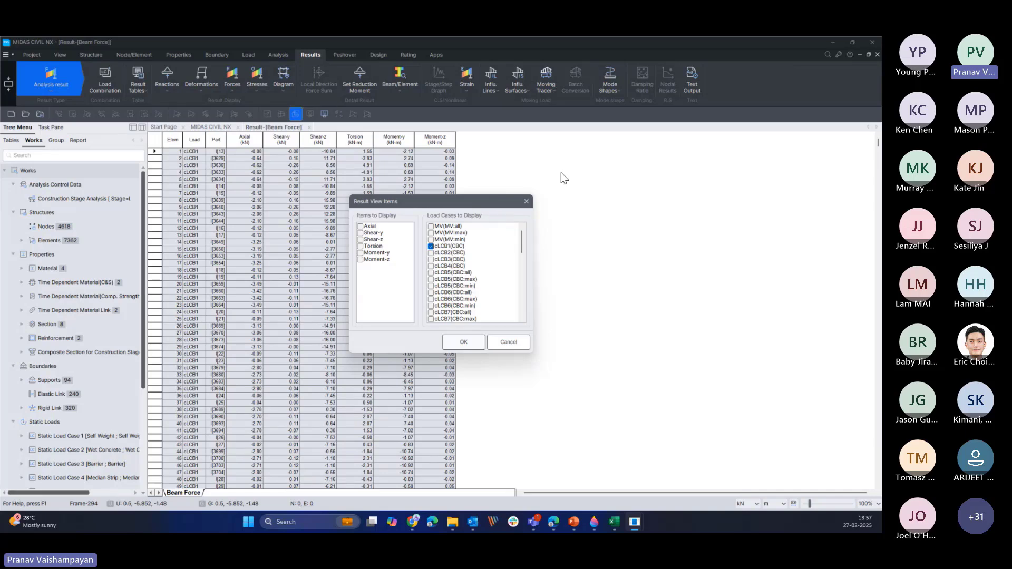
click(526, 202)
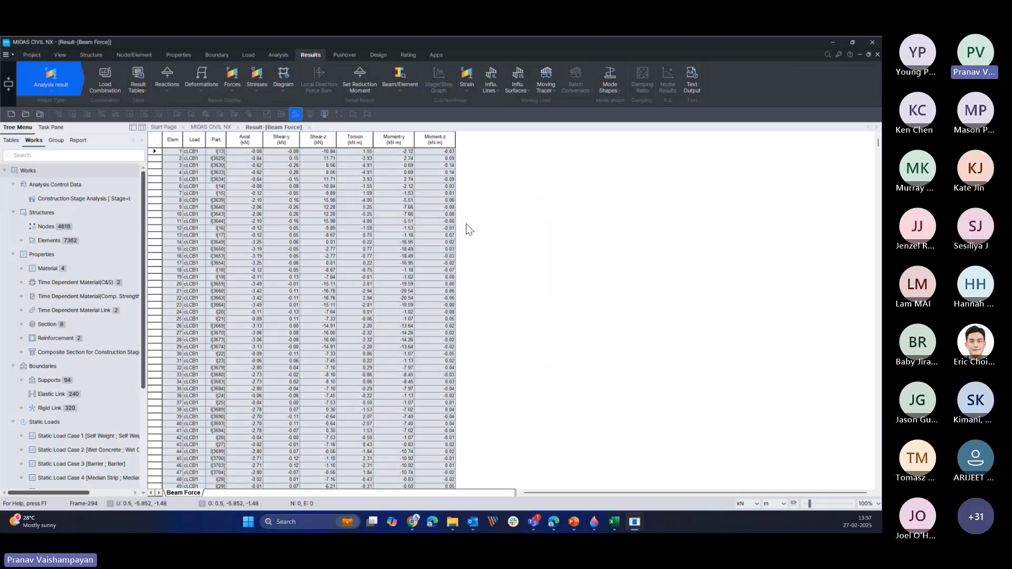
- Return to the model view and run the beam forces/moments moving load tracer for key element 1813 under MVmax: MV, part i, component My
click(211, 127)
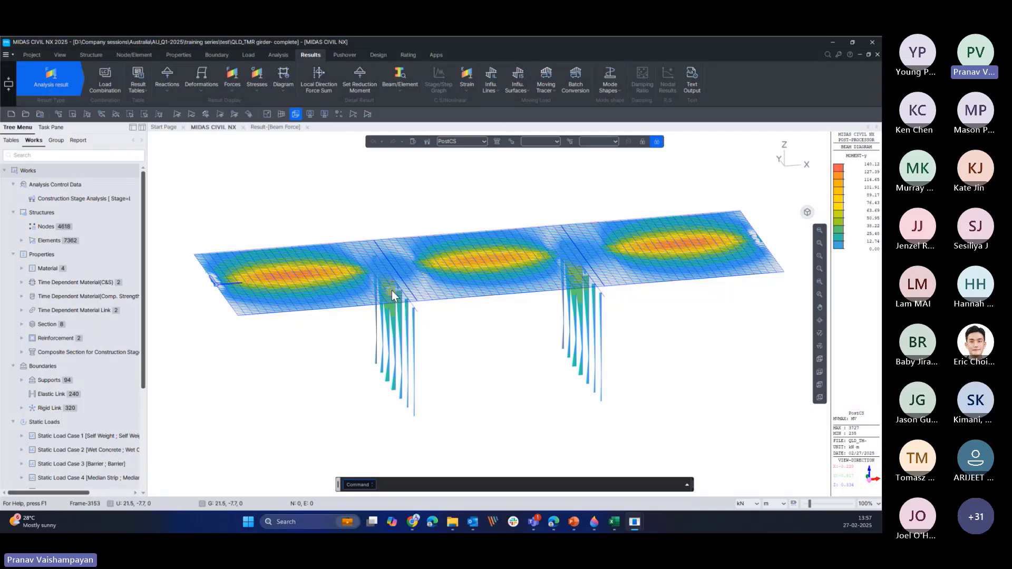
middle_drag(392, 290, 395, 303)
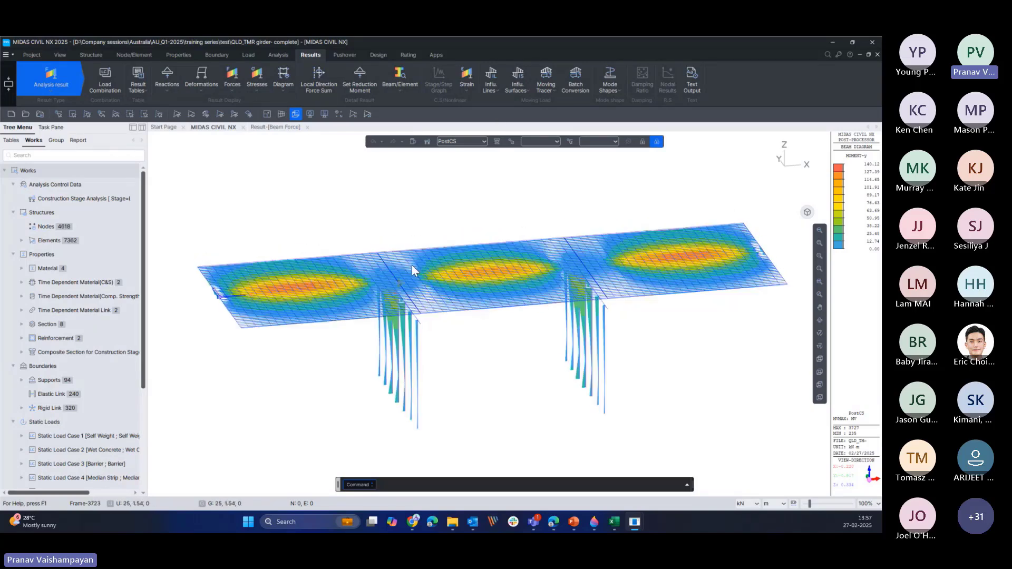
click(550, 90)
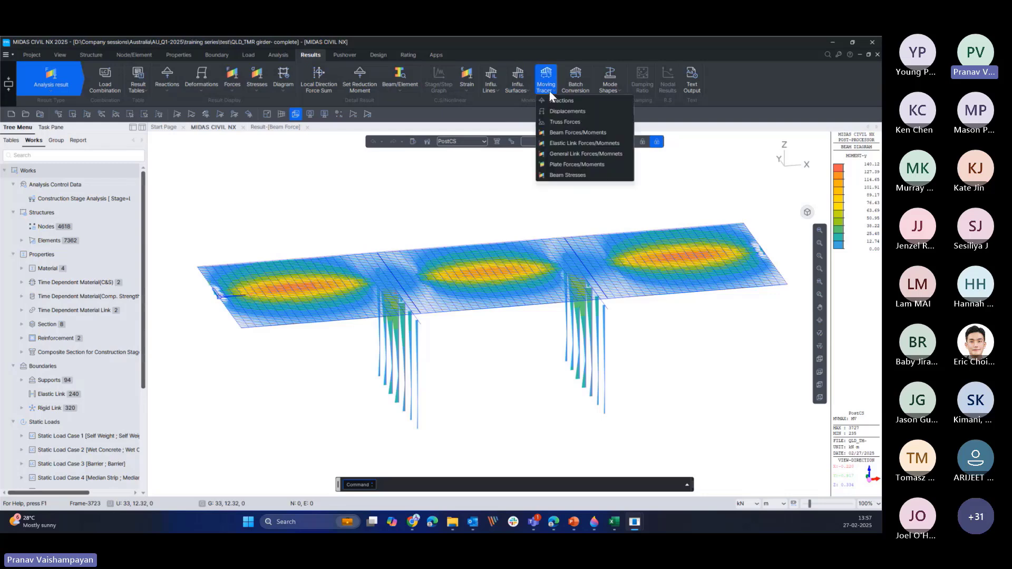
click(567, 133)
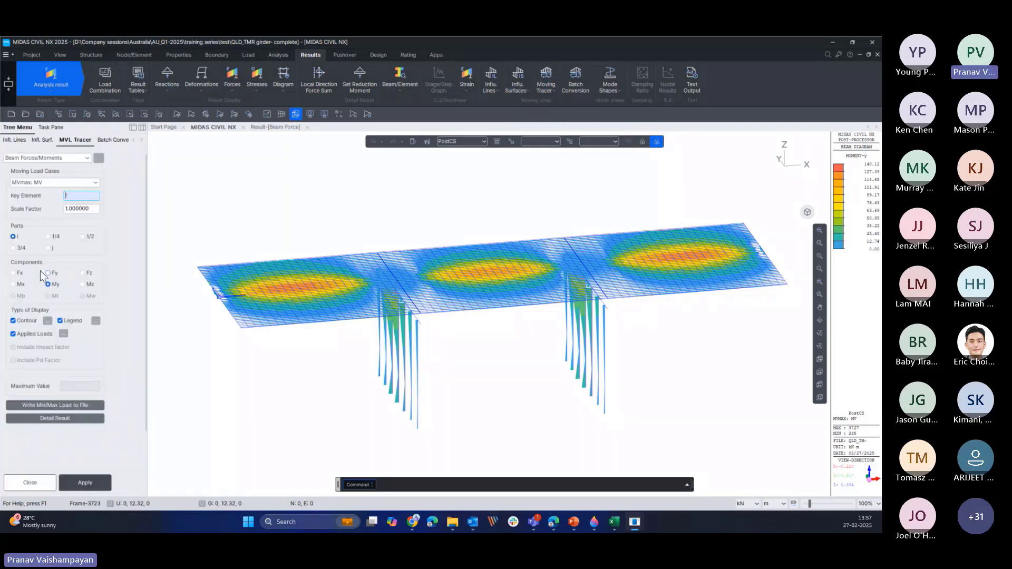
click(64, 196)
text(1813)
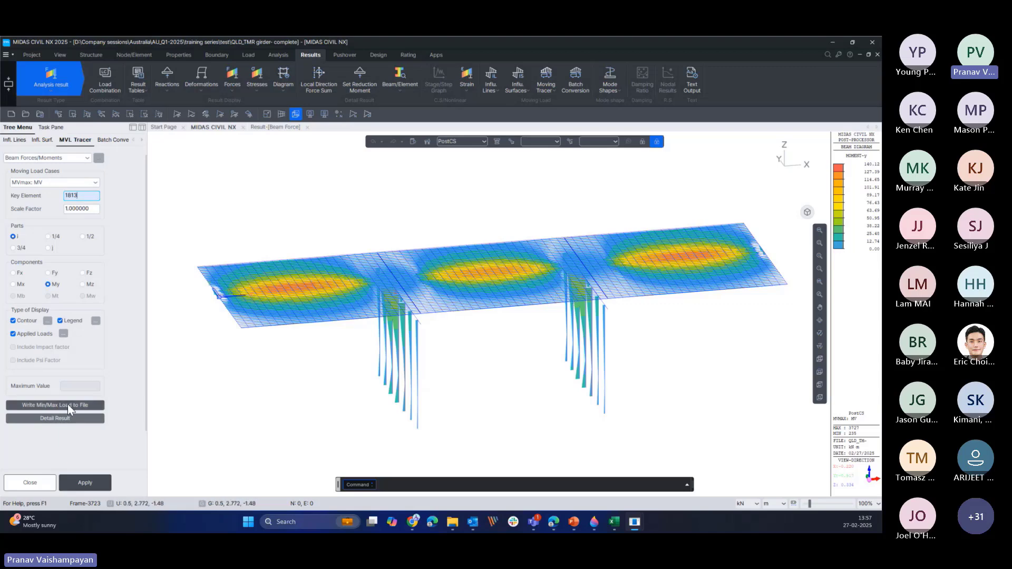
click(81, 482)
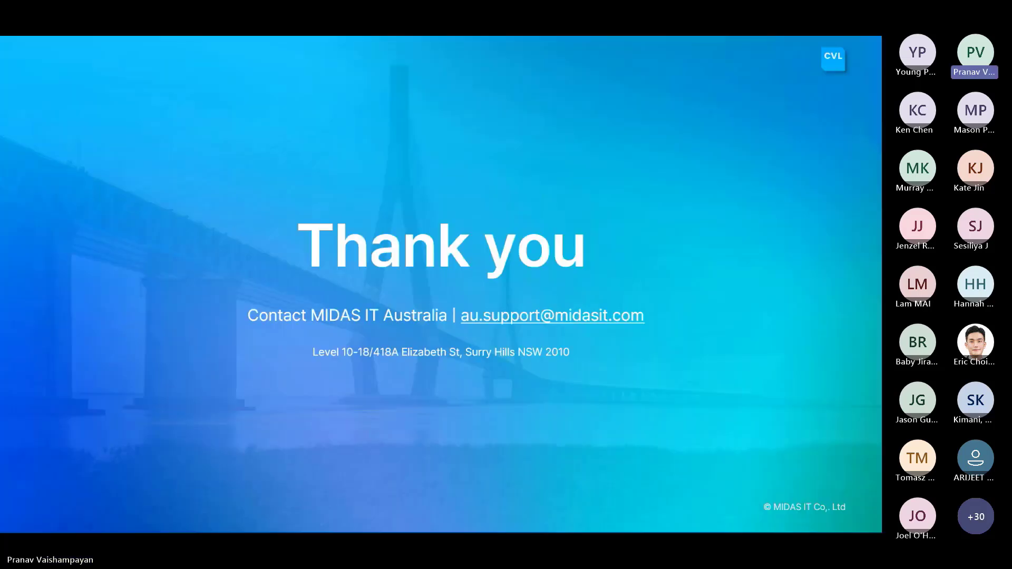